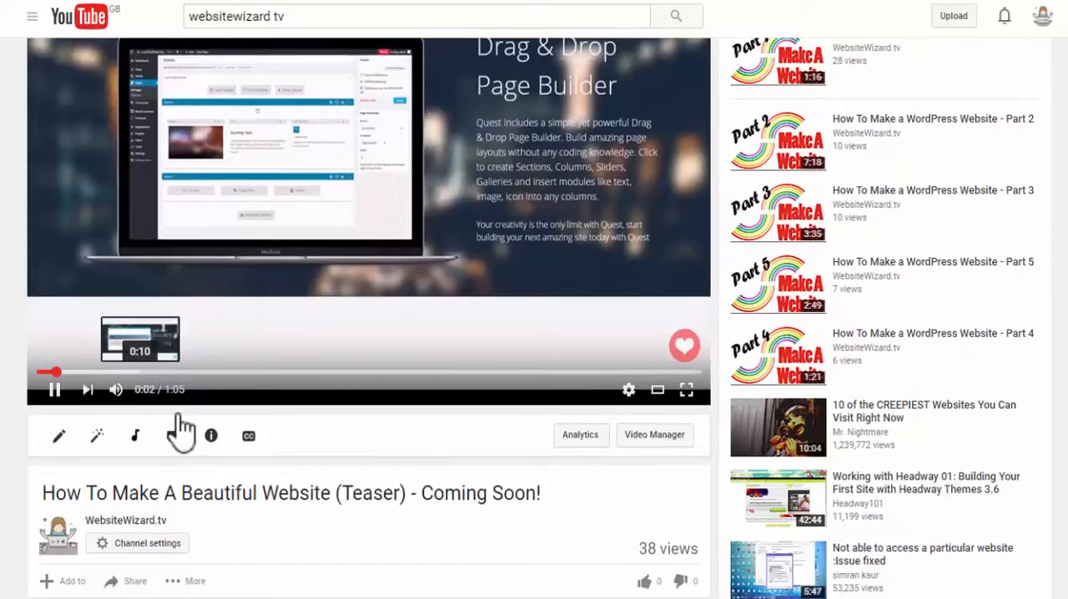
- Add the video "How To Make A Beautiful Website (Teaser) - Coming Soon!" to the Watch Later playlist
scroll(178, 431, down, 5)
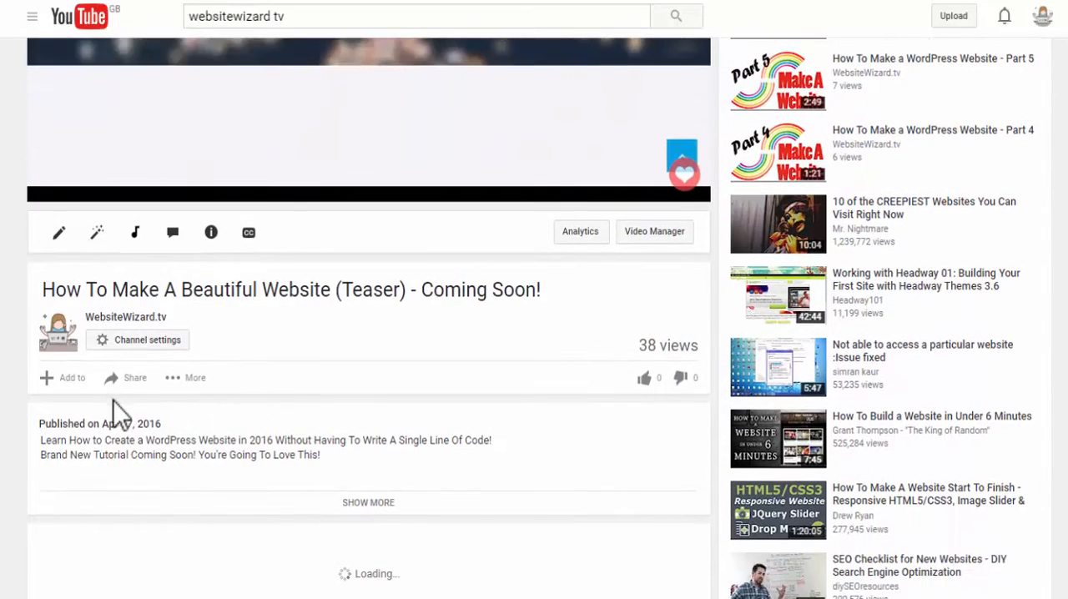
click(70, 382)
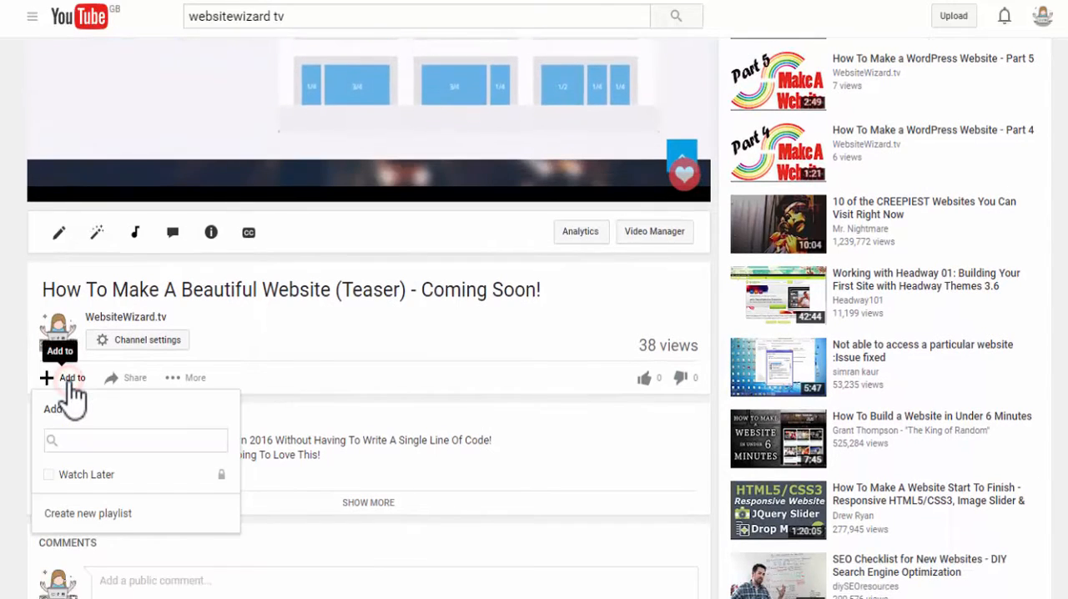
click(51, 473)
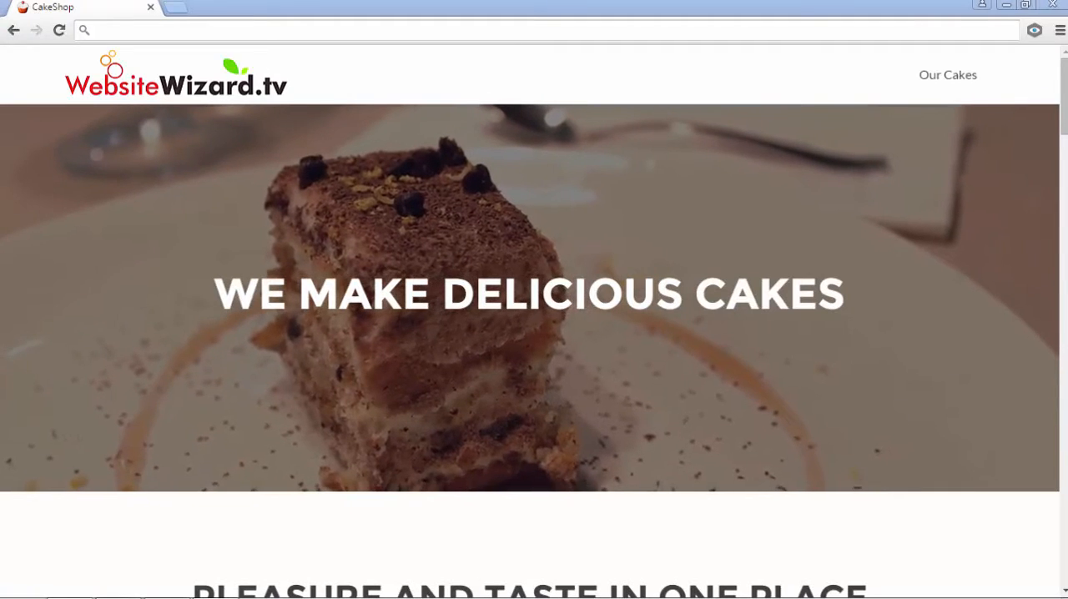
- Examine the CakeShop example site's sections, from the banner and cake categories through the blog and contact form to the footer
scroll(963, 292, down, 4)
scroll(758, 405, down, 2)
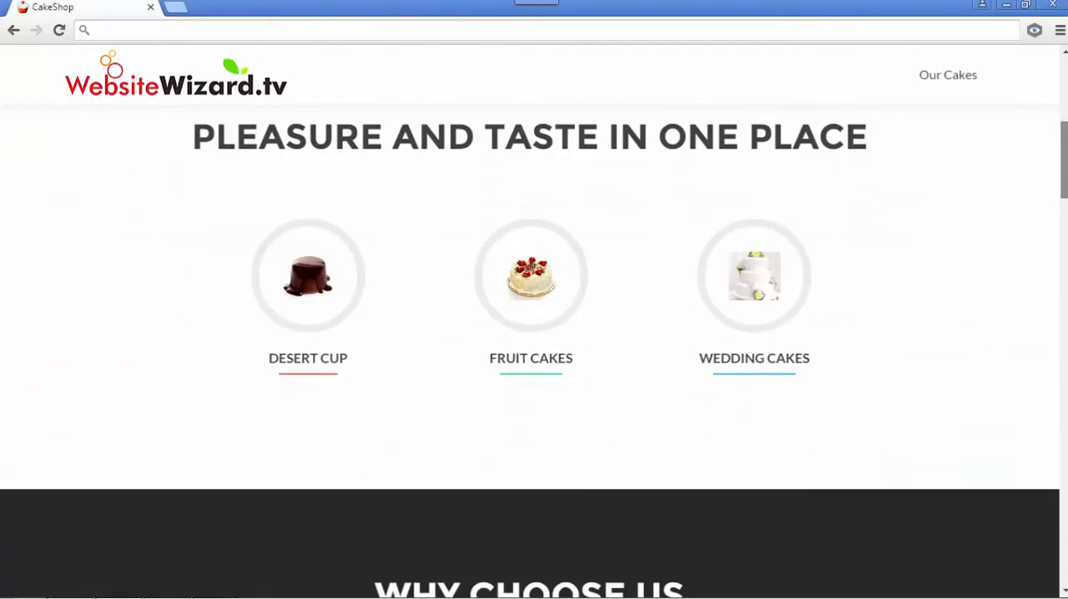
scroll(758, 405, up, 1)
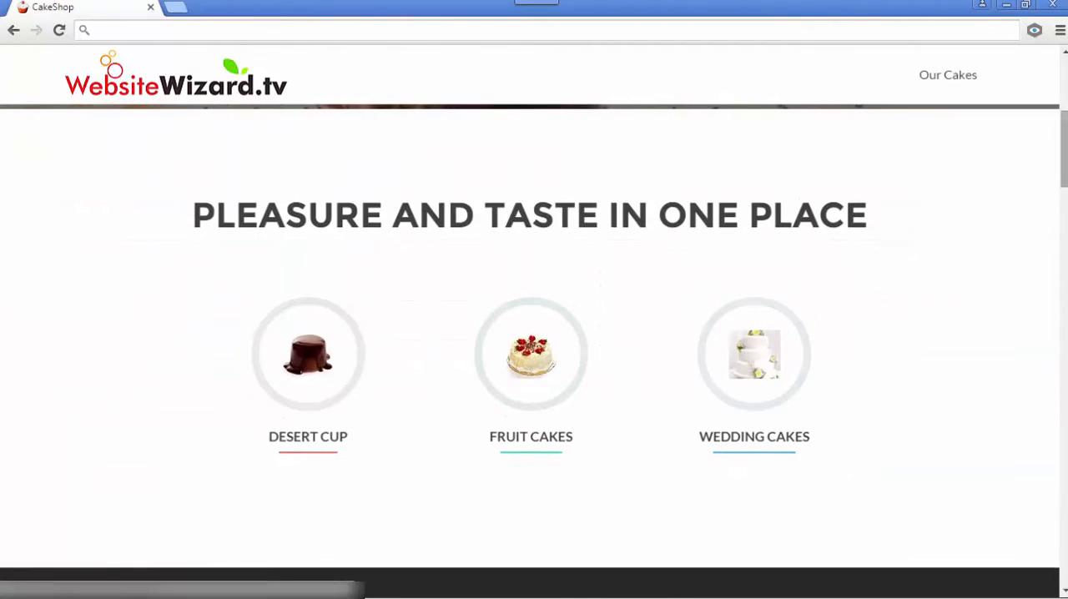
scroll(634, 355, down, 6)
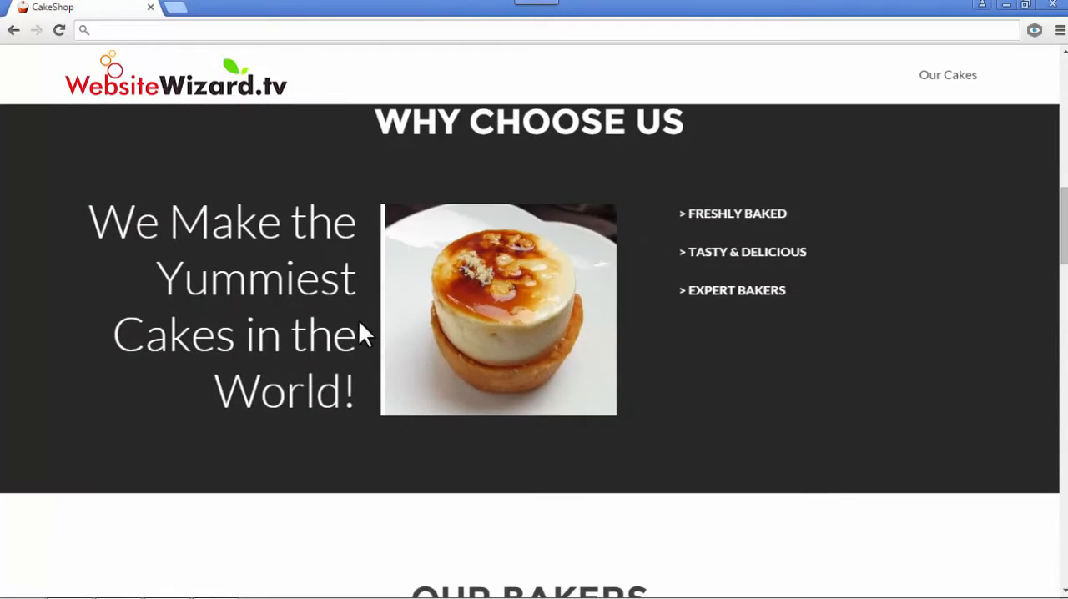
scroll(750, 347, down, 5)
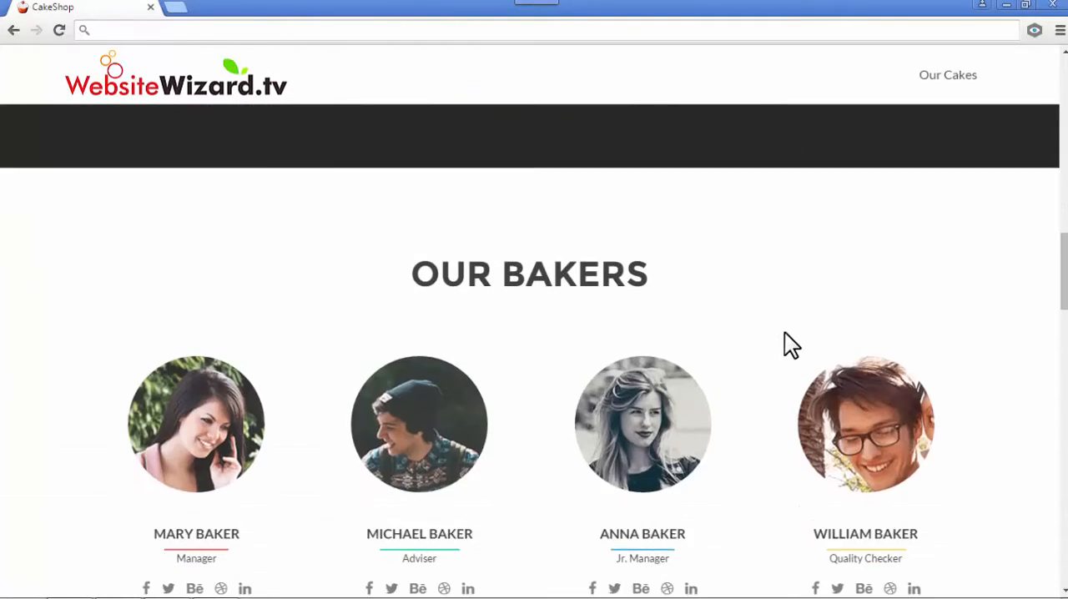
scroll(634, 342, down, 1)
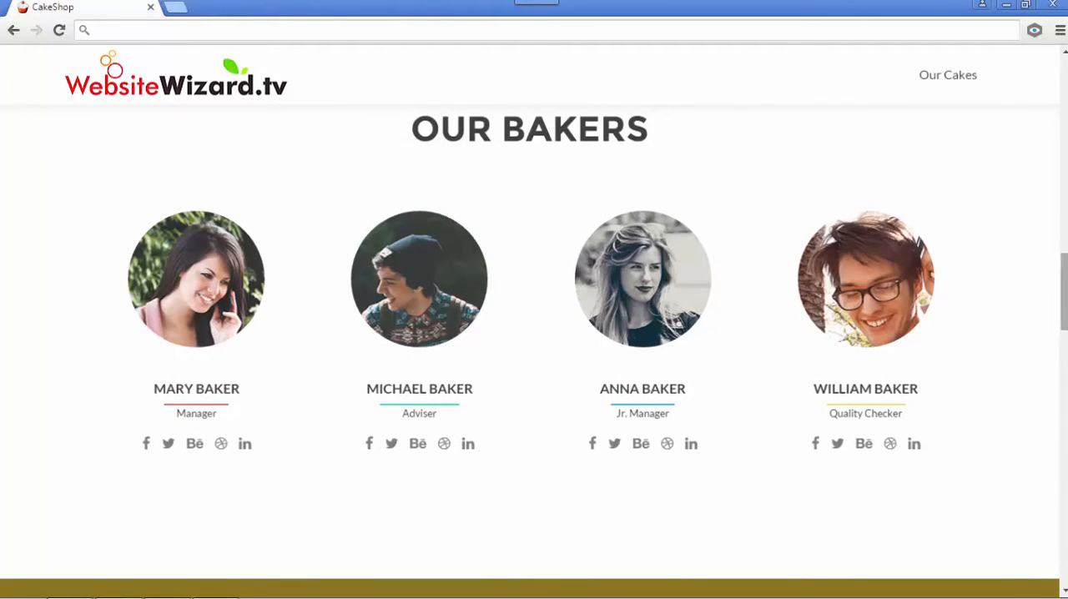
scroll(671, 401, down, 7)
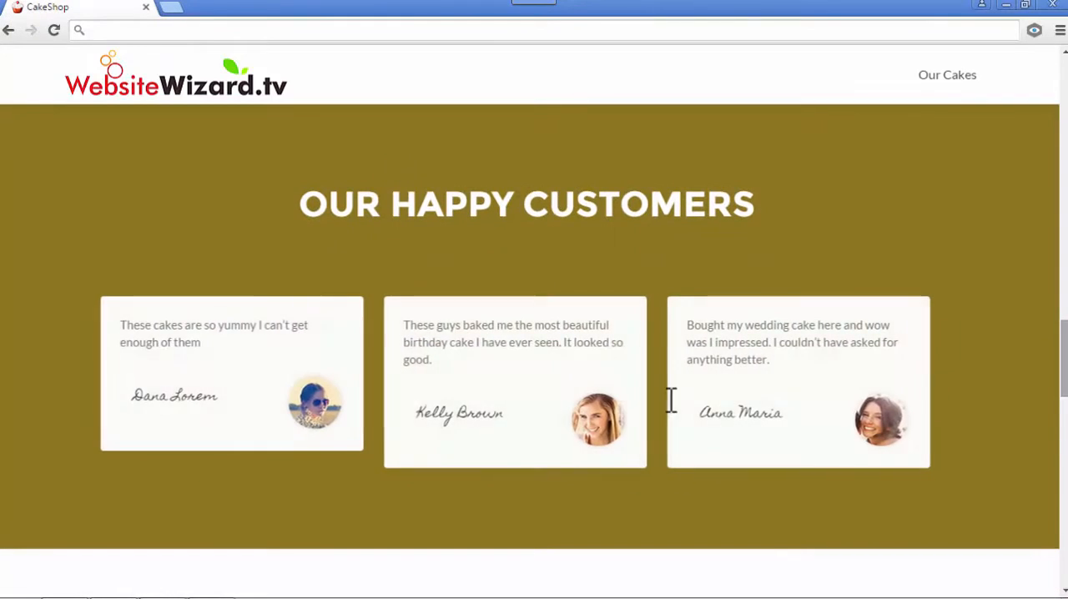
scroll(476, 296, down, 6)
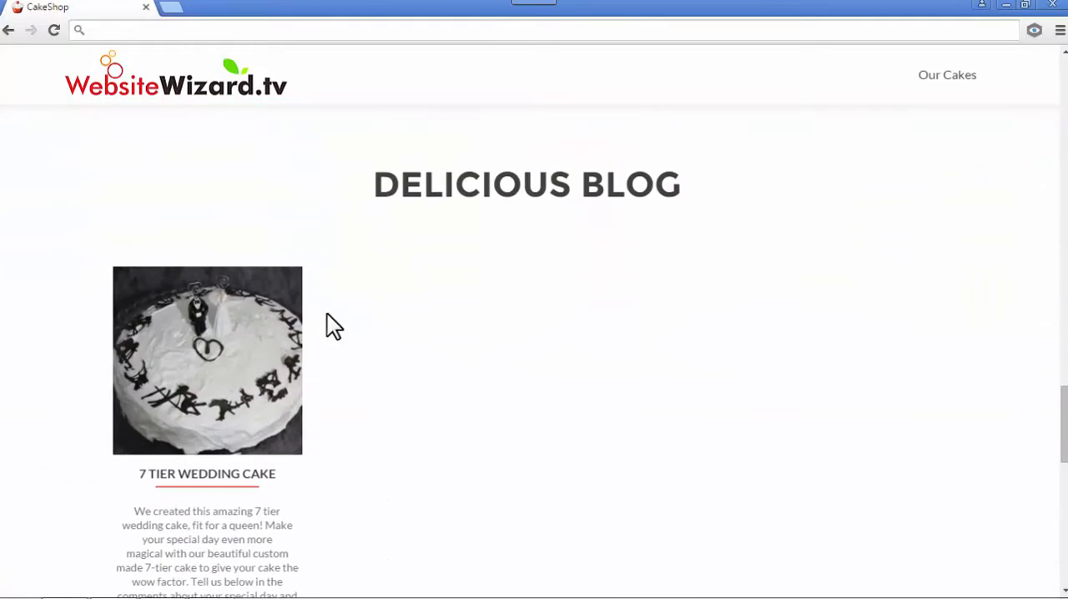
scroll(584, 331, down, 7)
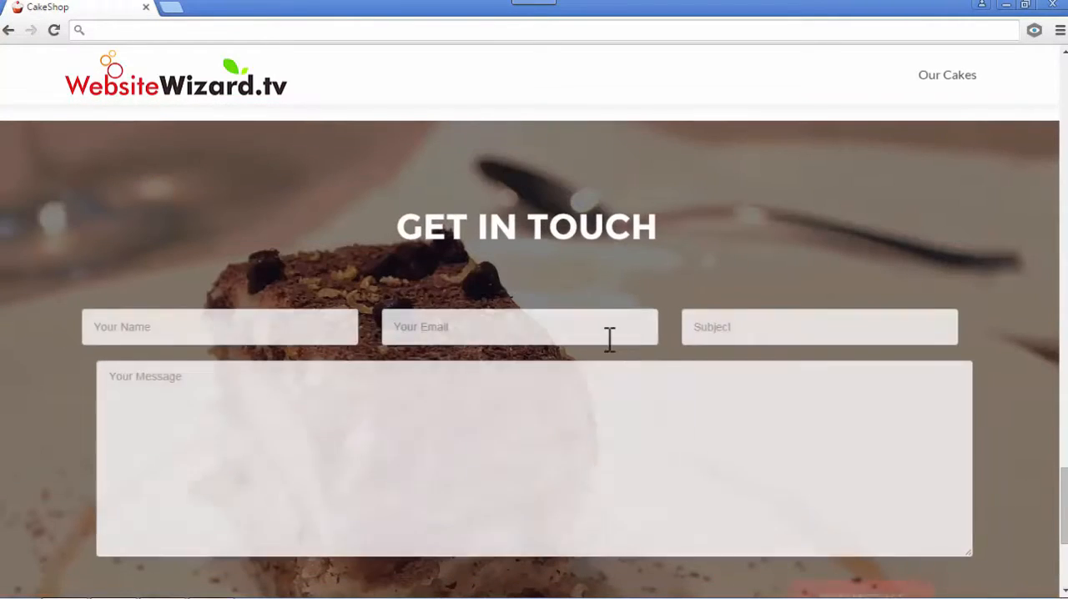
scroll(475, 350, down, 3)
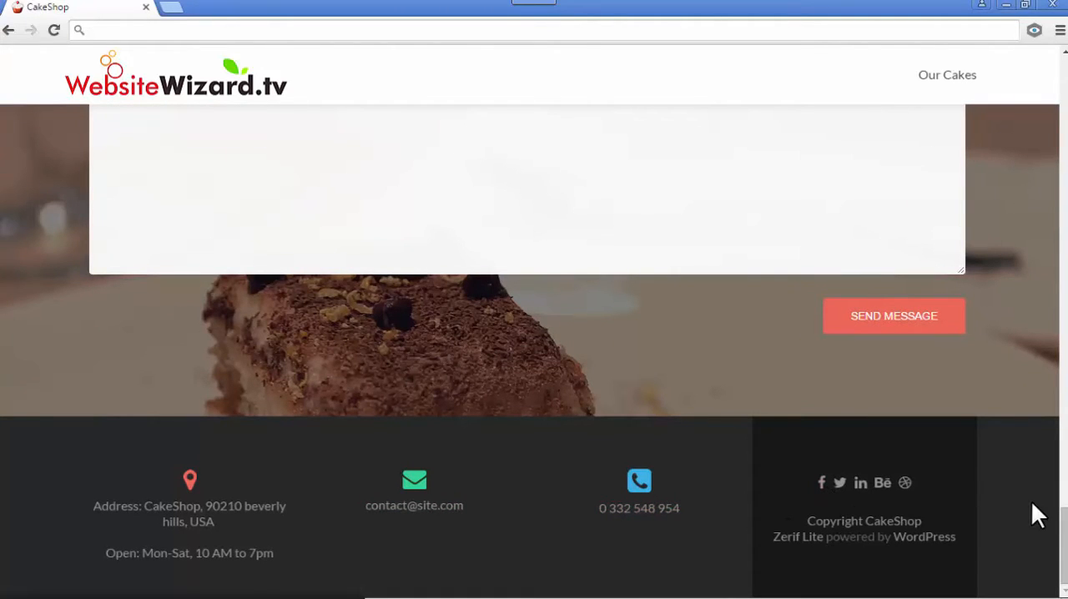
scroll(526, 442, up, 4)
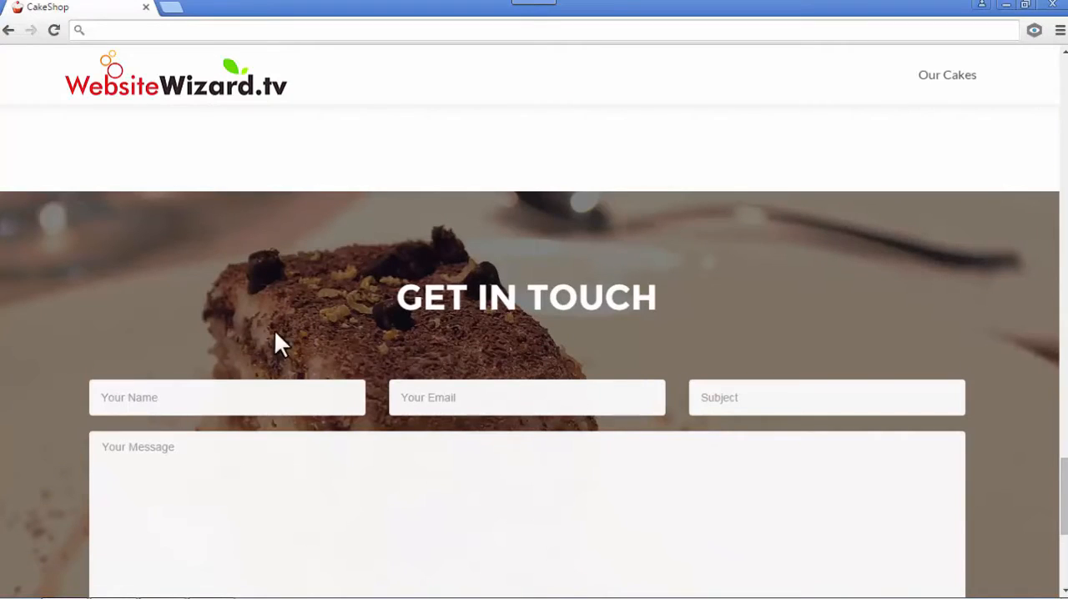
scroll(340, 362, up, 10)
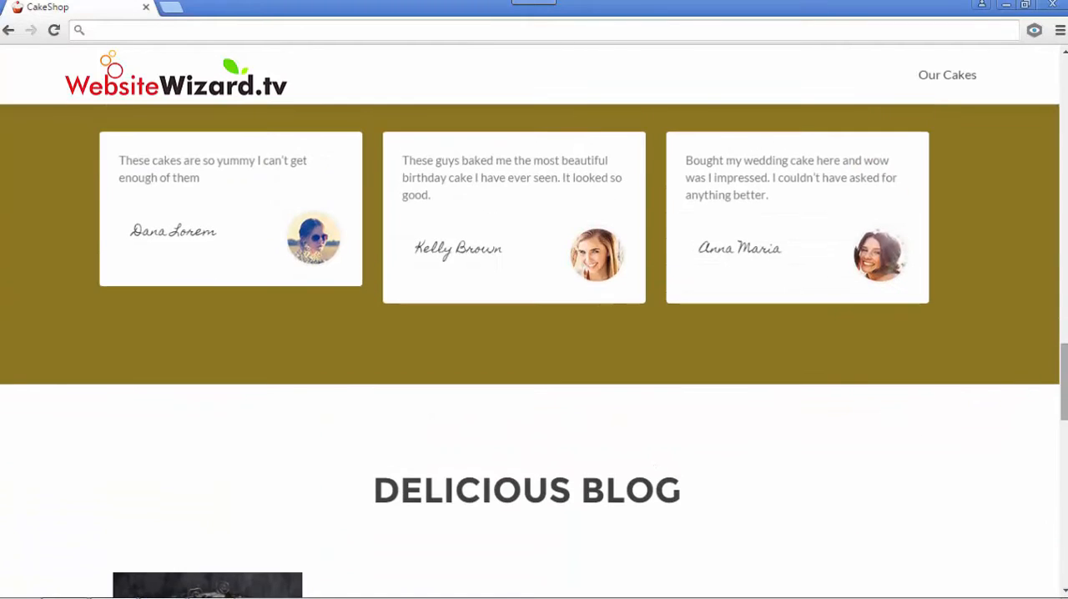
scroll(433, 467, up, 10)
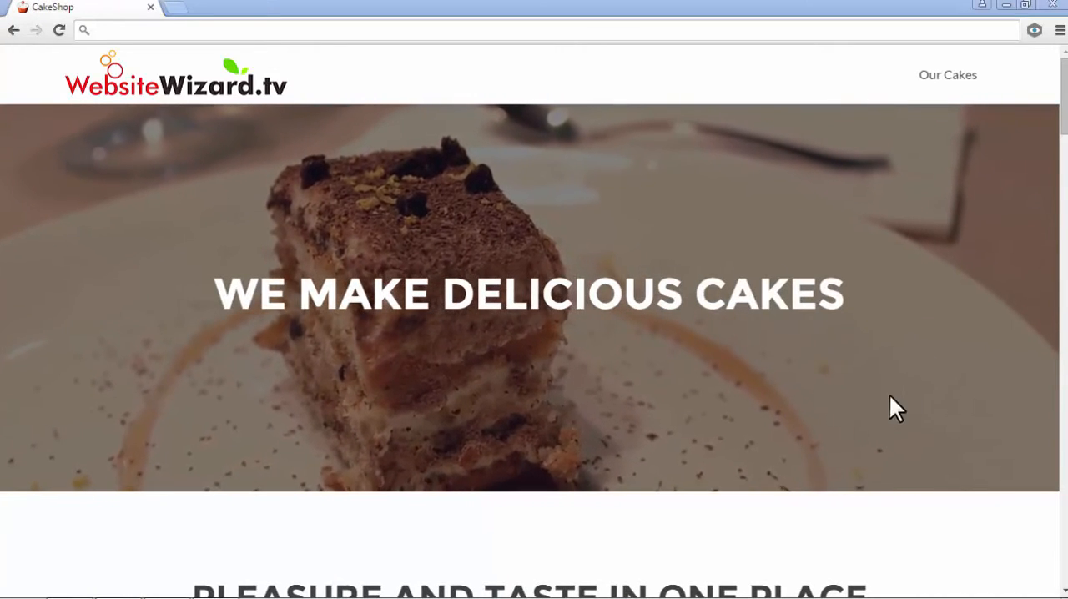
scroll(889, 396, down, 5)
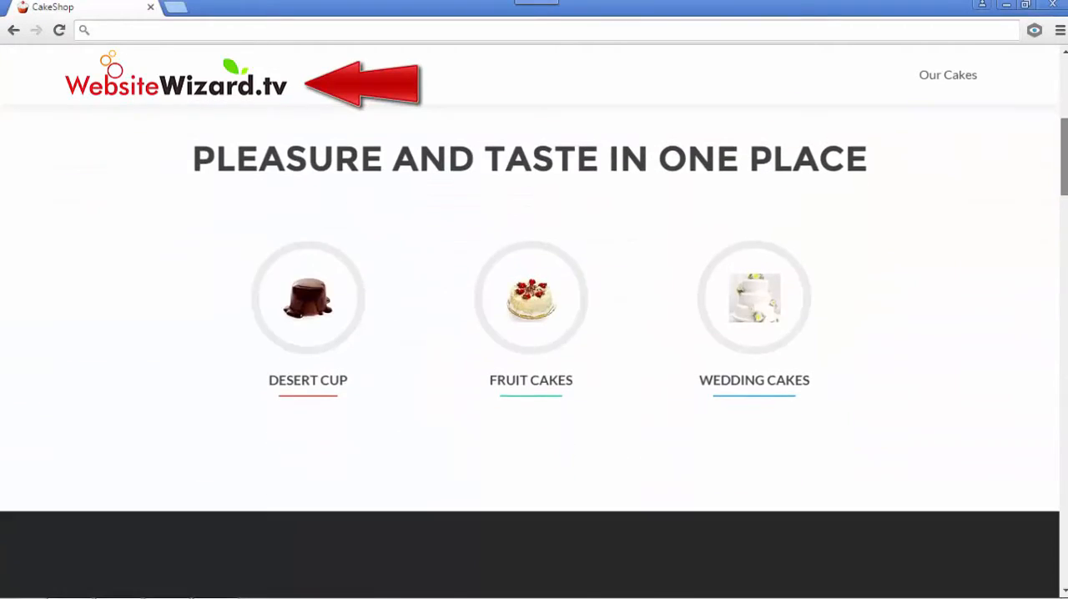
scroll(530, 352, up, 1)
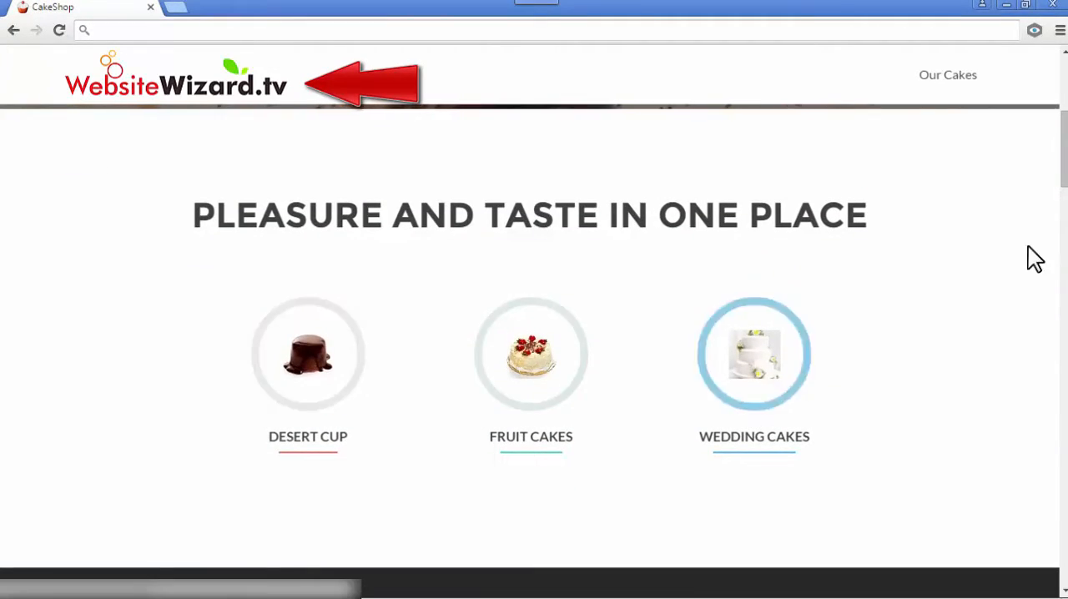
drag(1065, 124, 1065, 202)
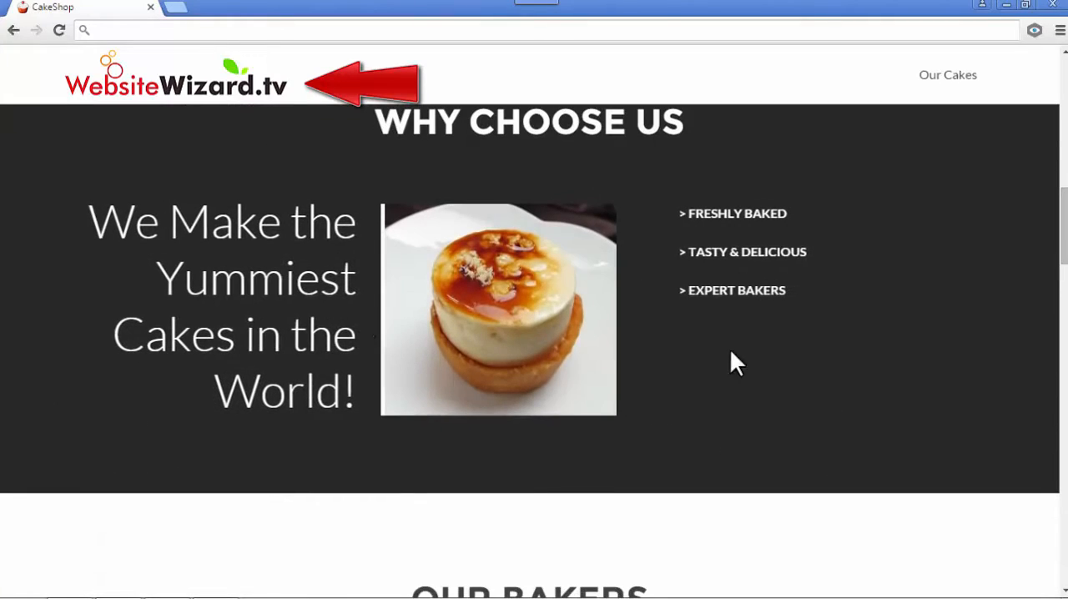
scroll(780, 338, down, 5)
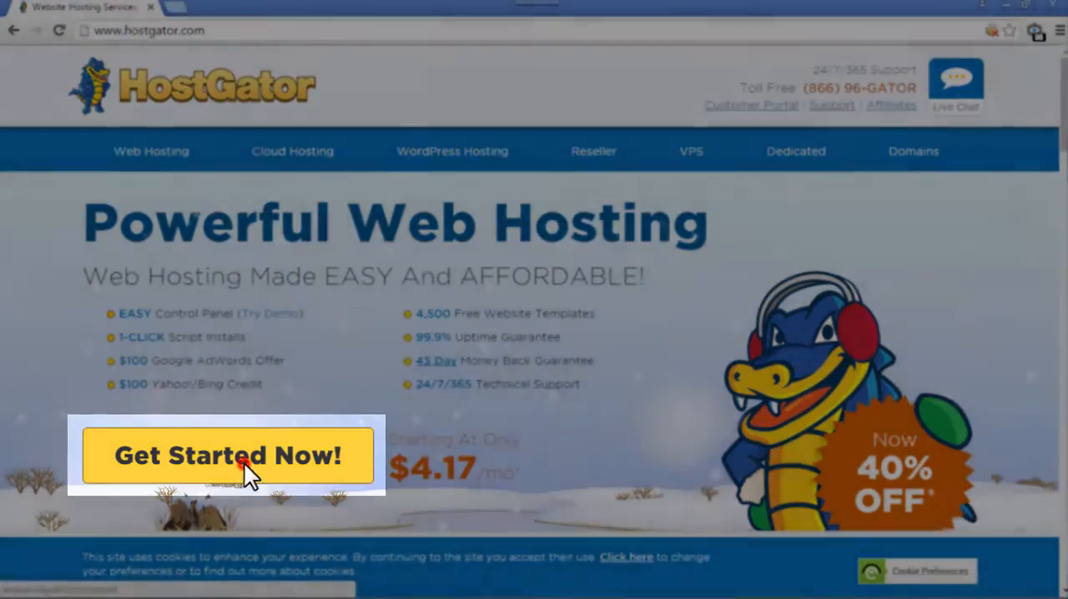
- Go to HostGator's shared web hosting plans and sign up for the Hatchling Plan with Monthly billing
click(244, 464)
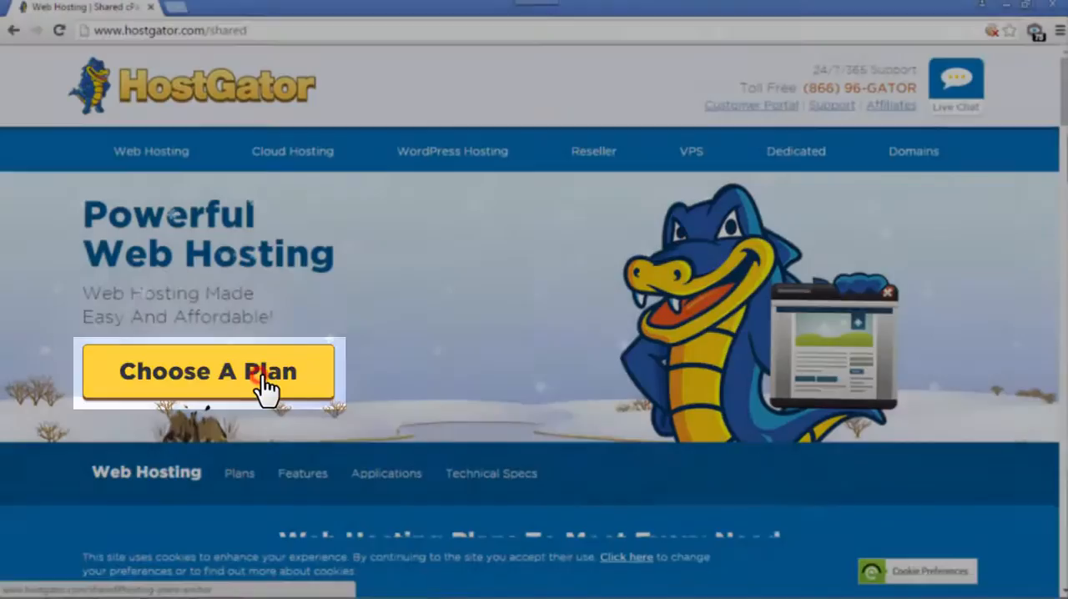
click(261, 377)
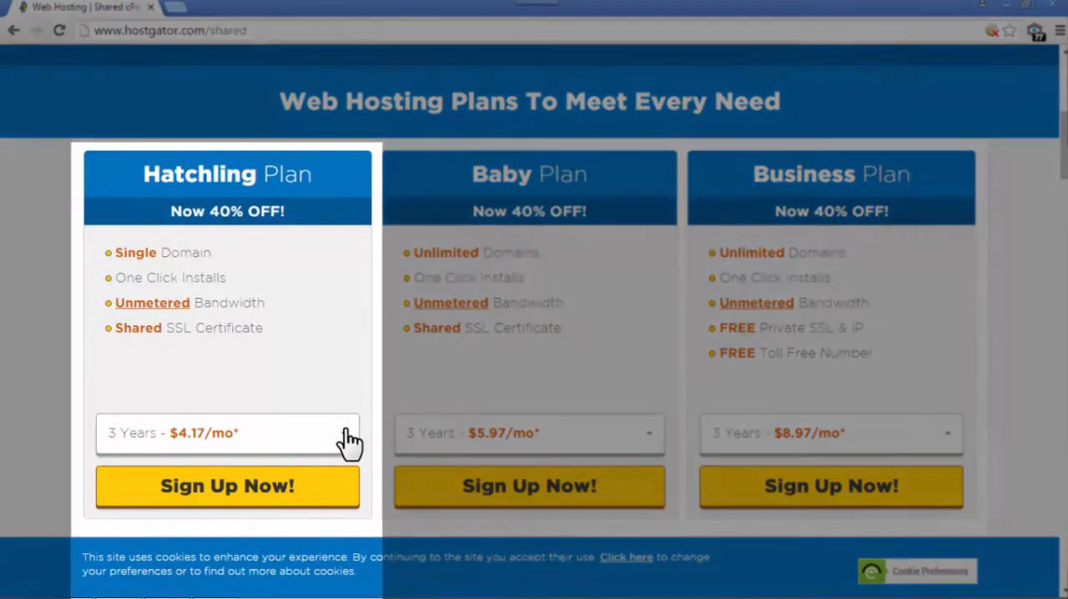
click(345, 432)
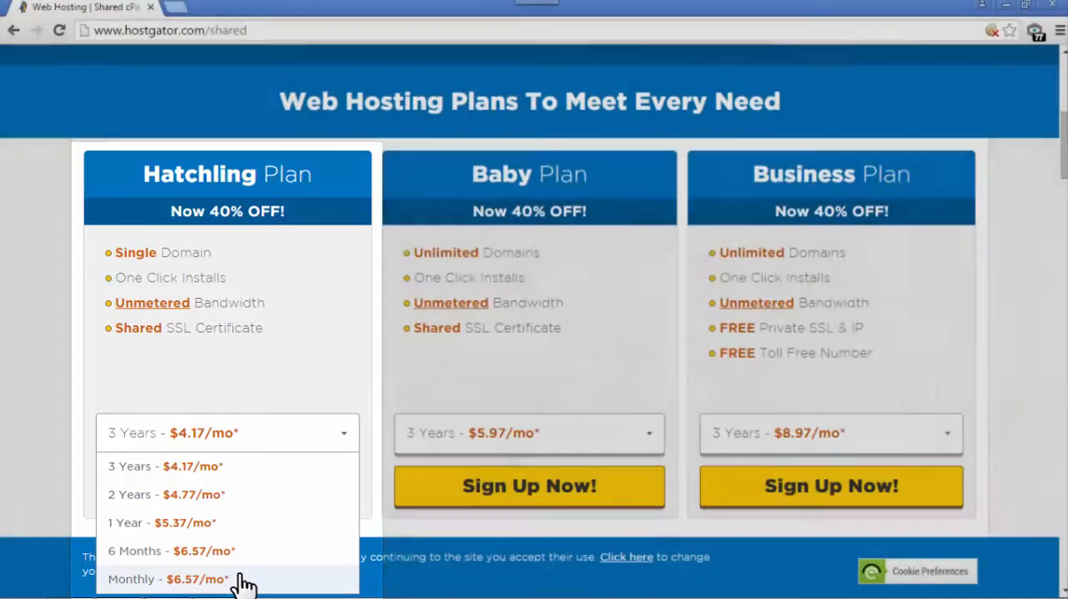
click(238, 579)
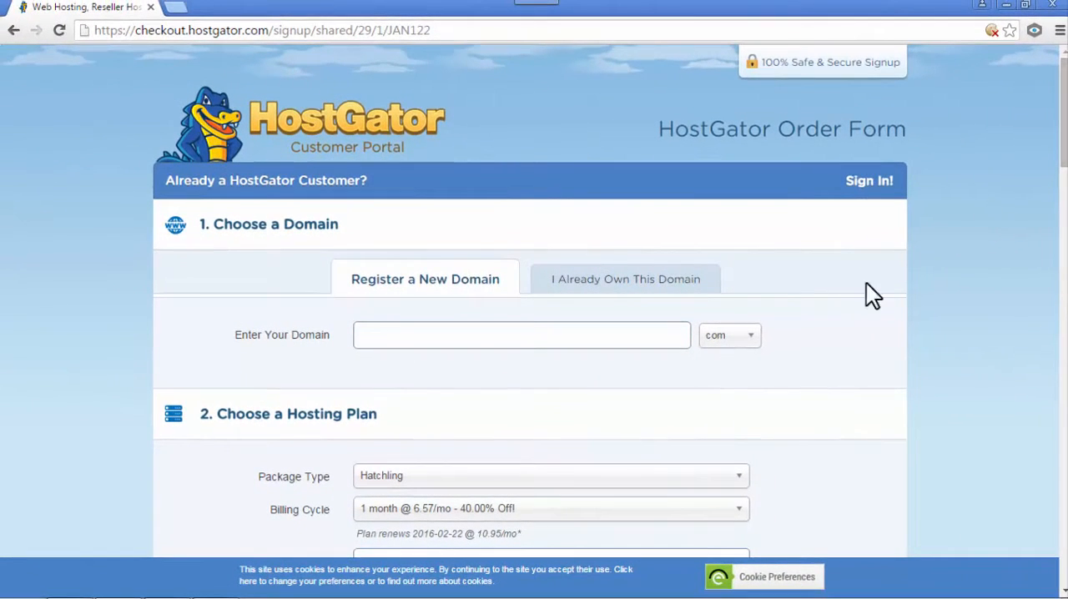
- View the order form's option for an already owned domain and return to registering a new domain
click(422, 334)
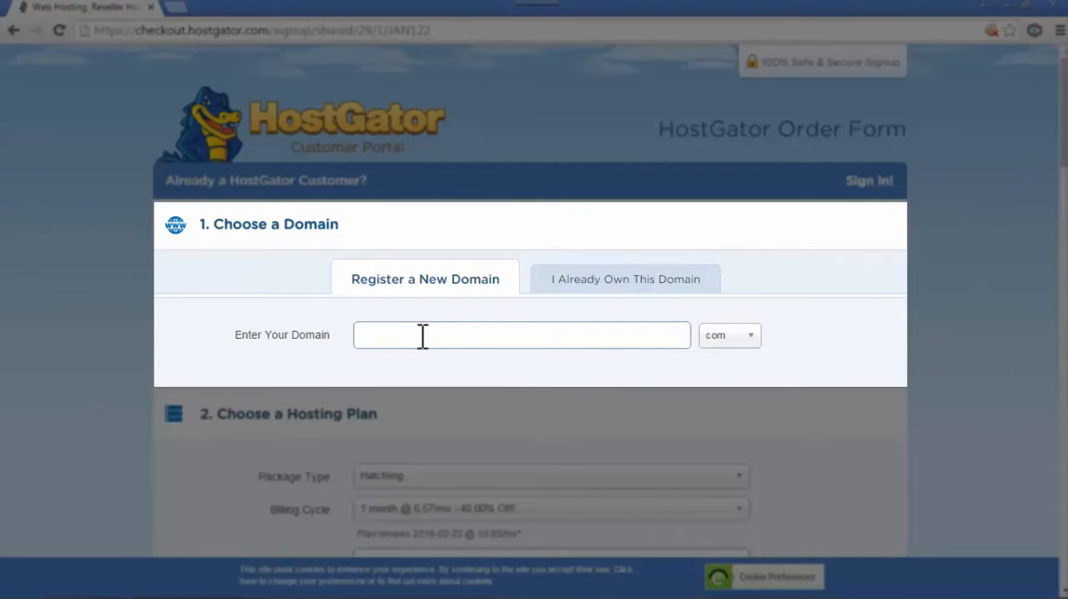
click(586, 283)
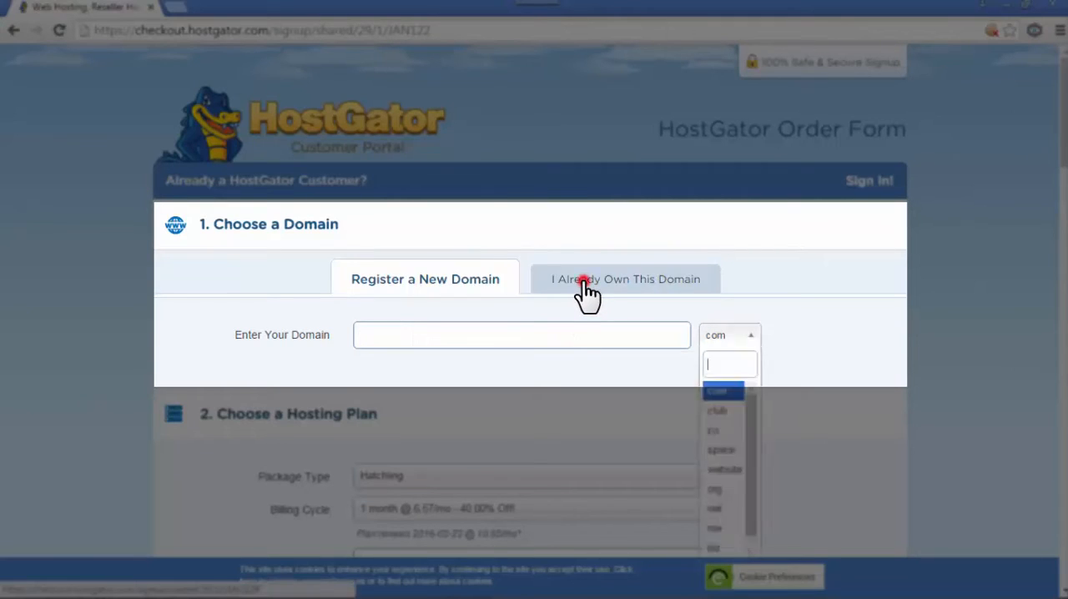
click(393, 331)
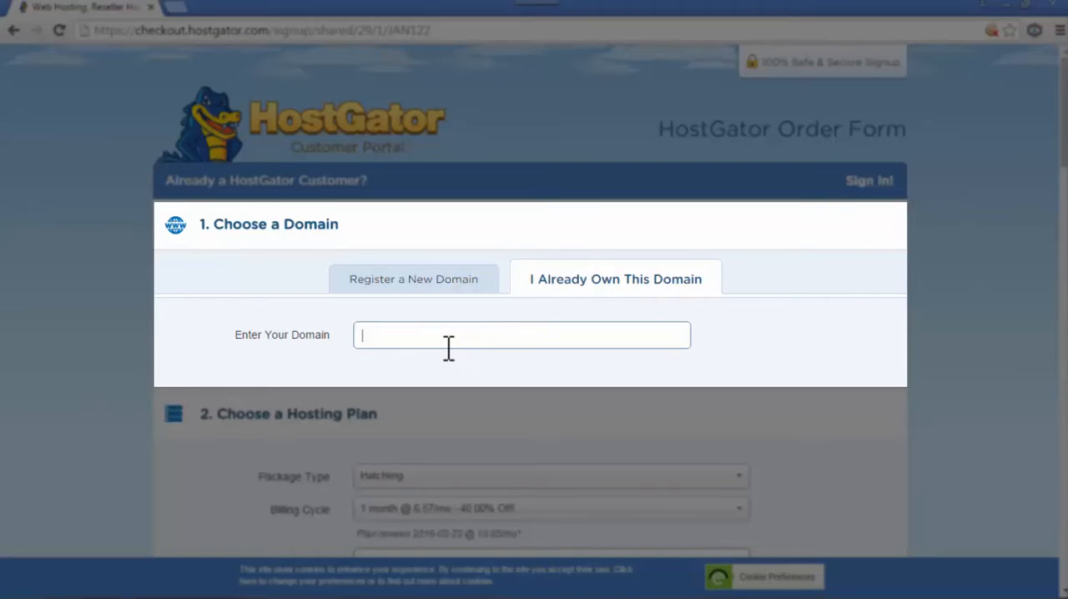
click(371, 279)
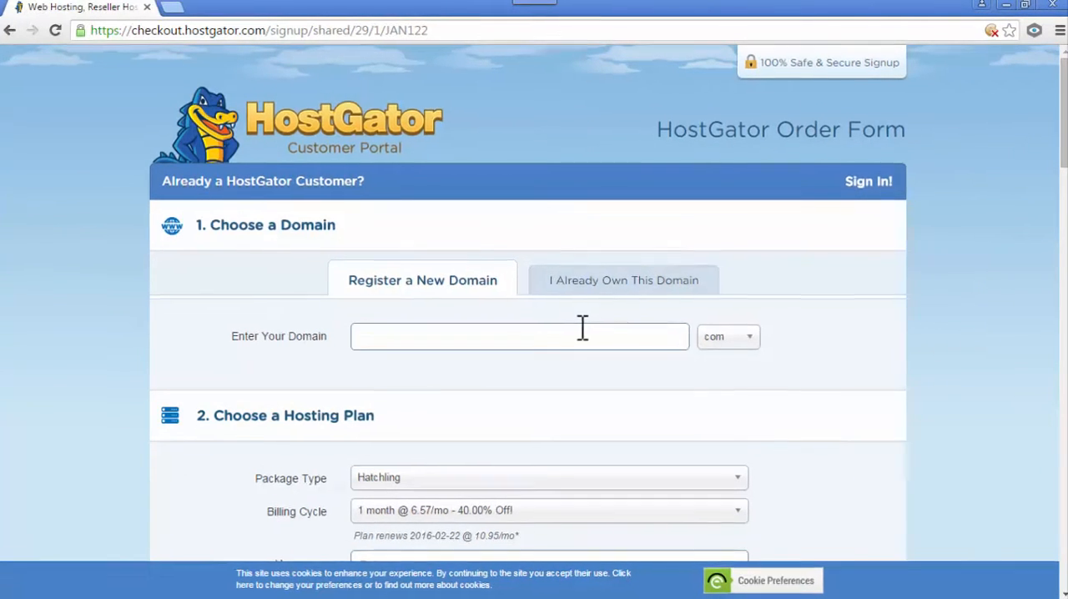
- Search for the new domain name mysuperwebsite with the com extension
click(581, 326)
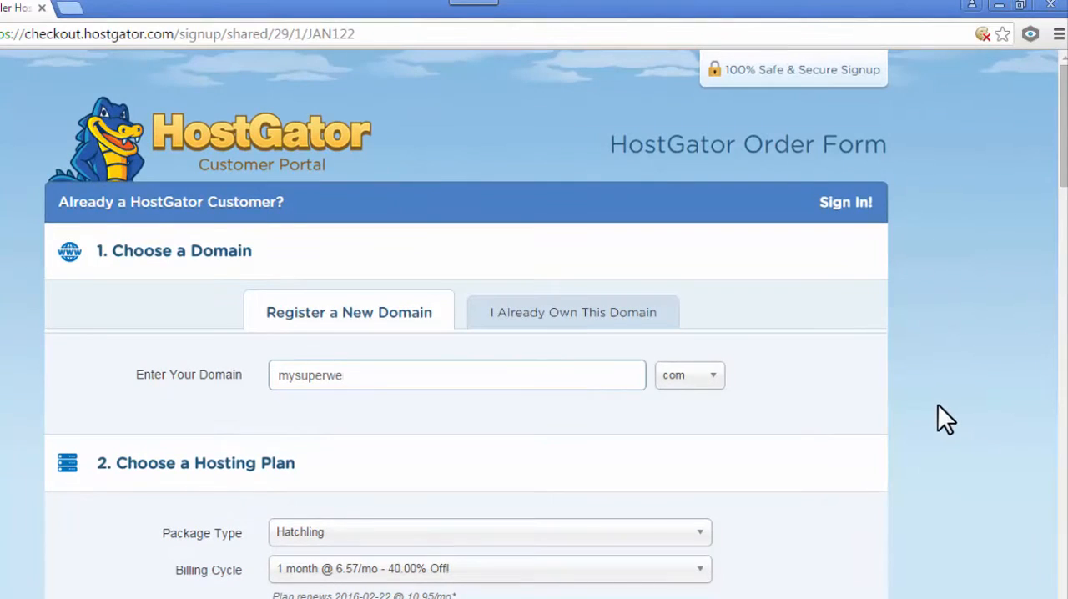
click(713, 375)
click(688, 438)
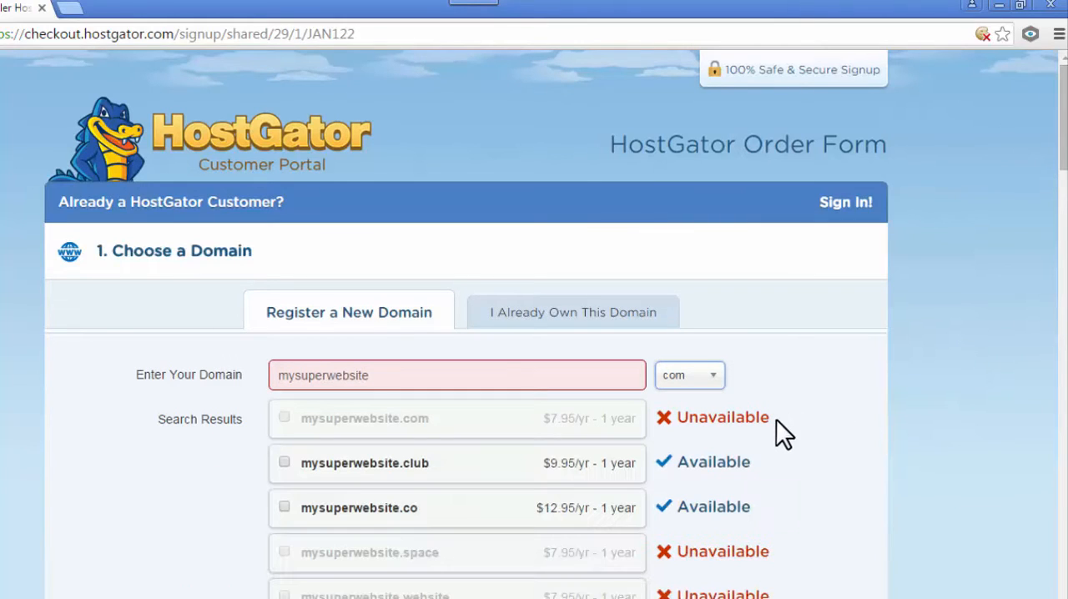
- Compare the availability of the mysuperwebsite extensions in the search results and select mysuperwebsite.net
drag(777, 415, 679, 424)
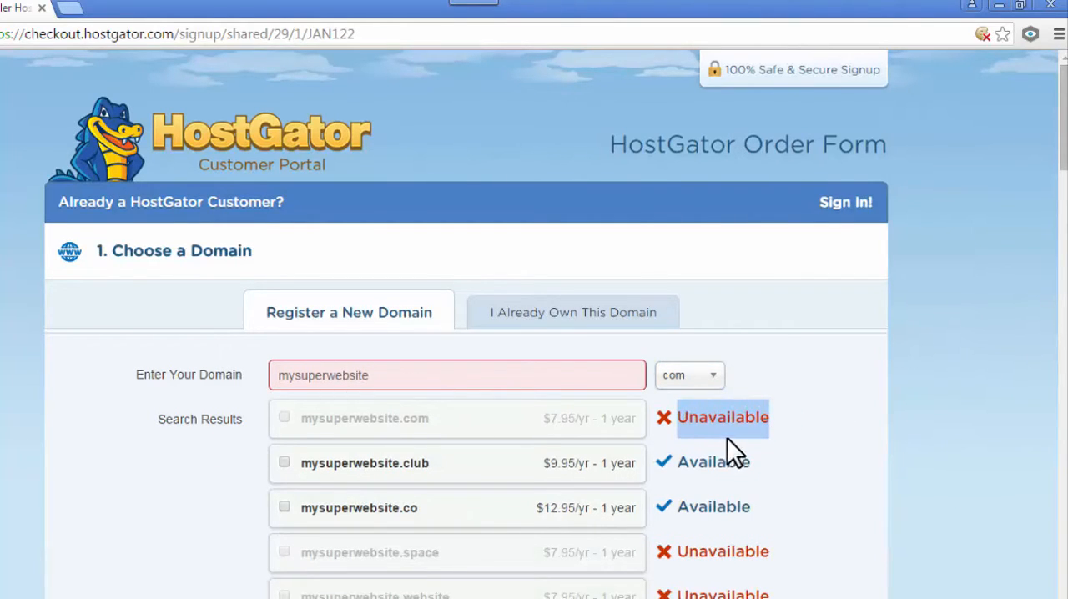
click(813, 402)
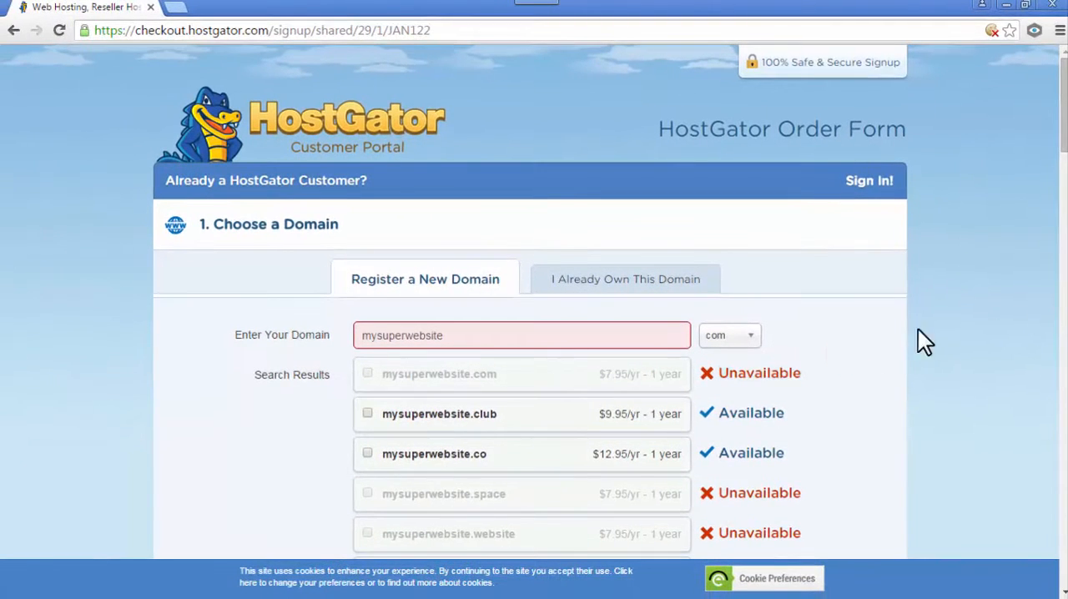
scroll(951, 321, down, 3)
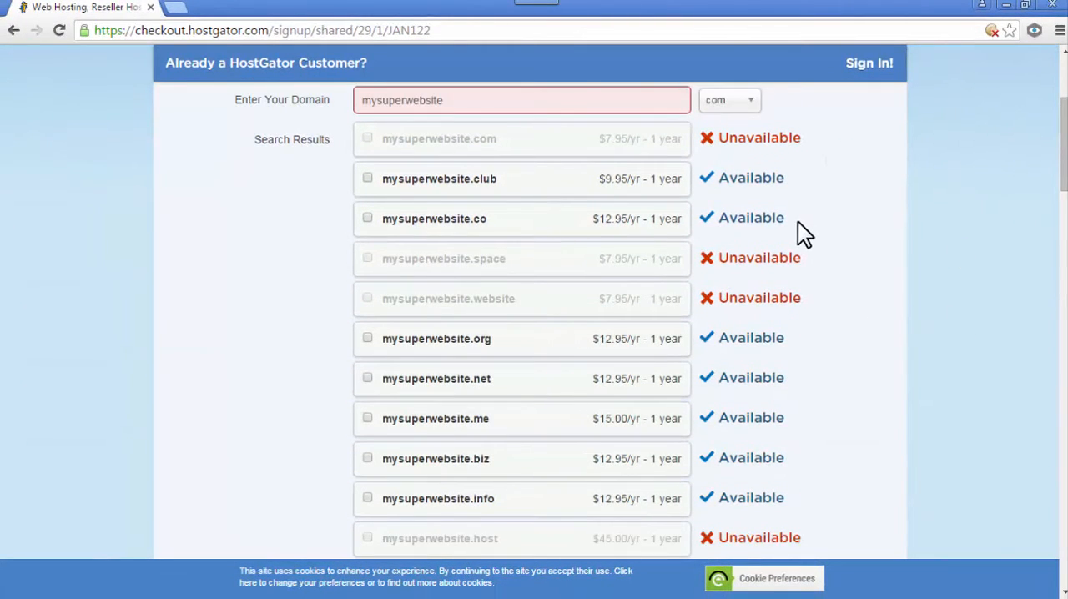
drag(798, 221, 717, 219)
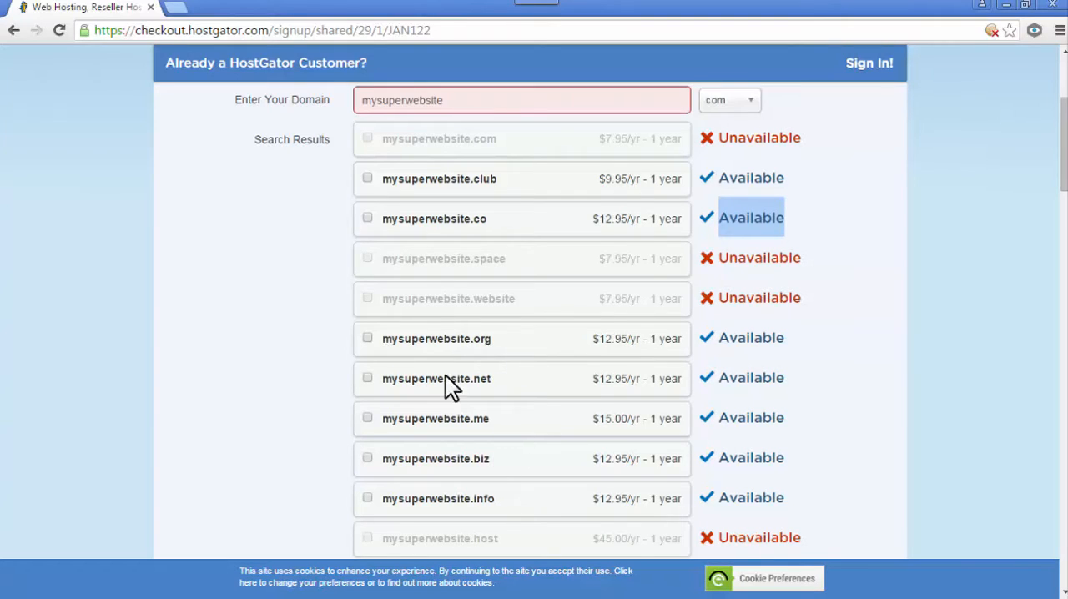
scroll(540, 375, up, 1)
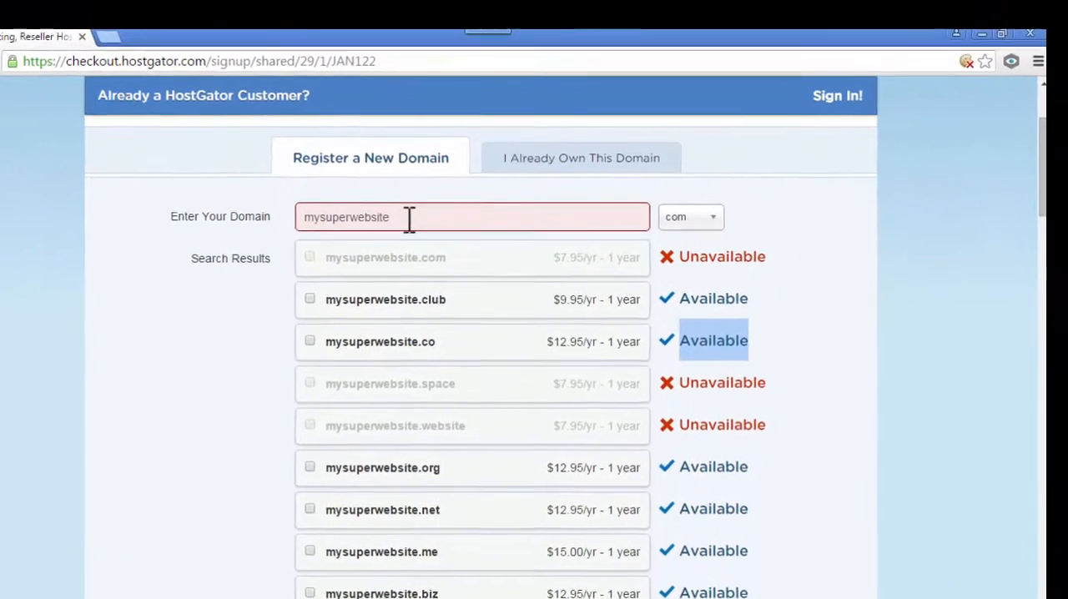
drag(462, 186, 359, 192)
drag(375, 235, 291, 239)
click(791, 317)
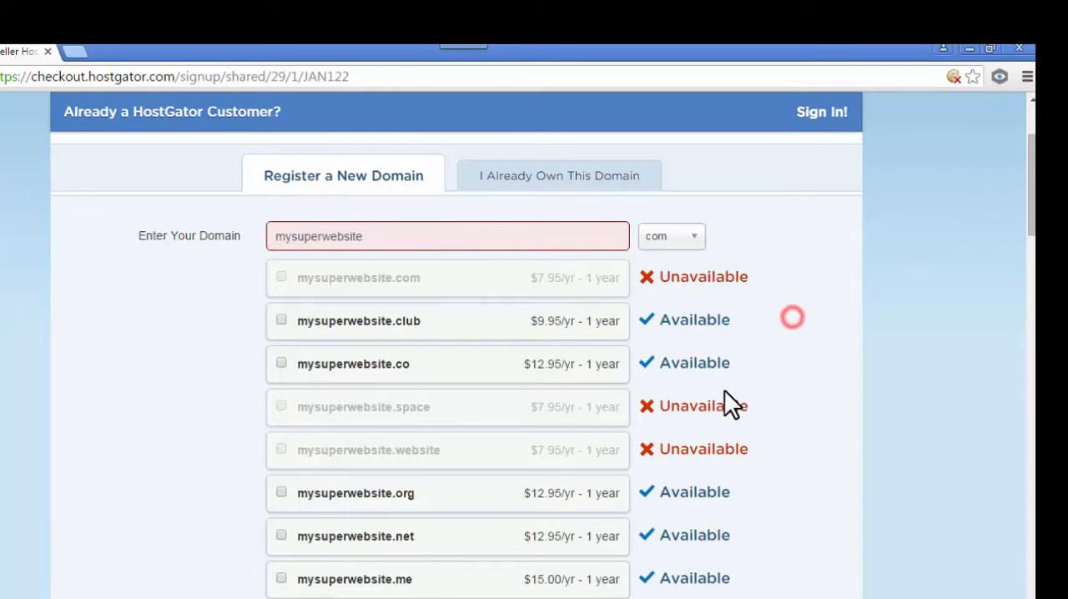
click(282, 534)
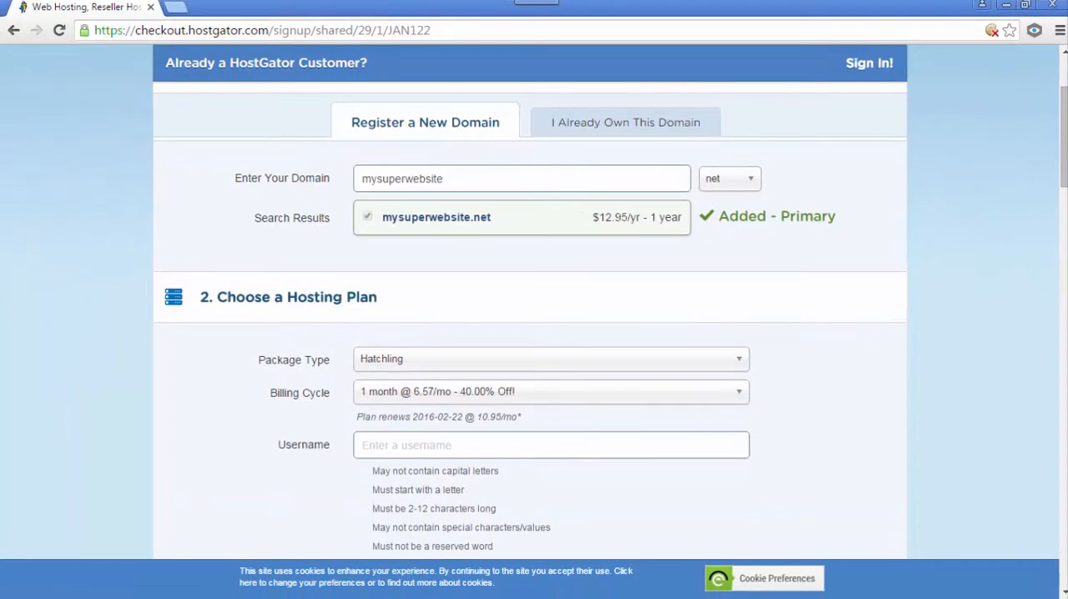
- Decline Domain Privacy Protection for mysuperwebsite.net
scroll(529, 321, down, 4)
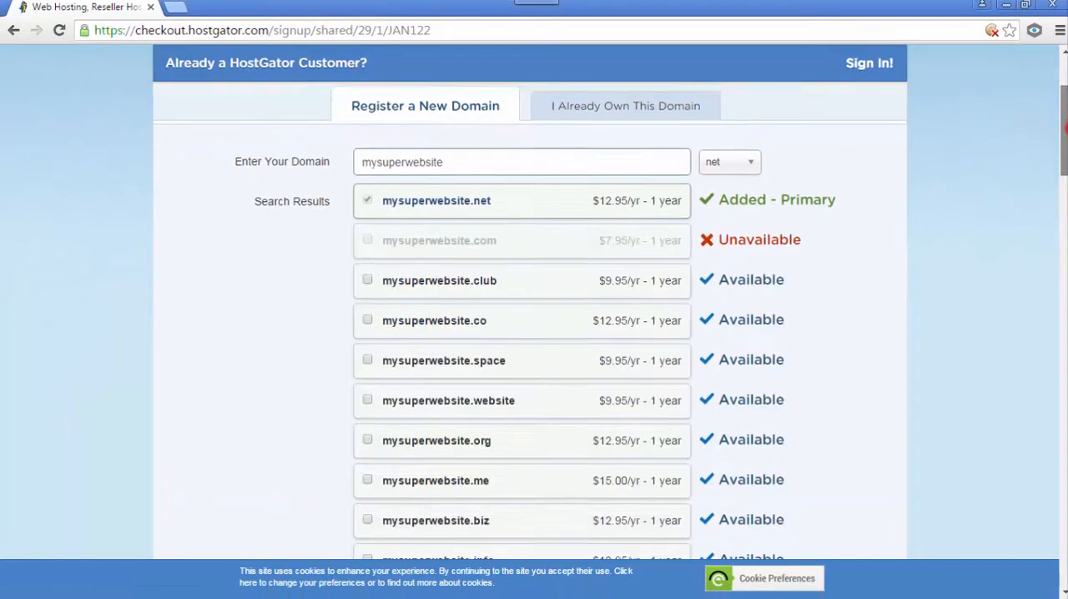
scroll(529, 321, down, 3)
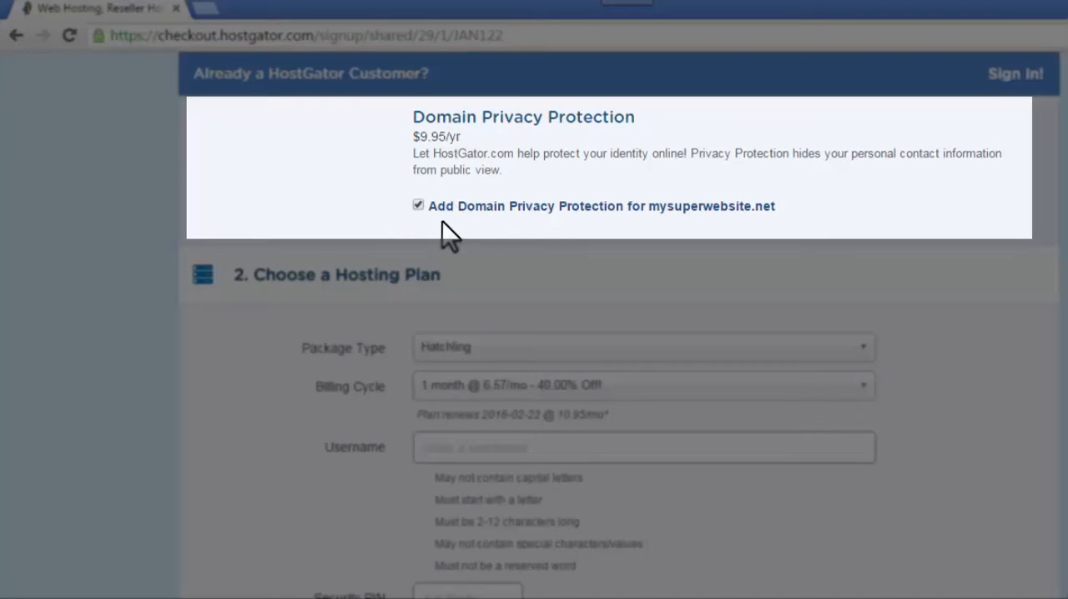
click(417, 205)
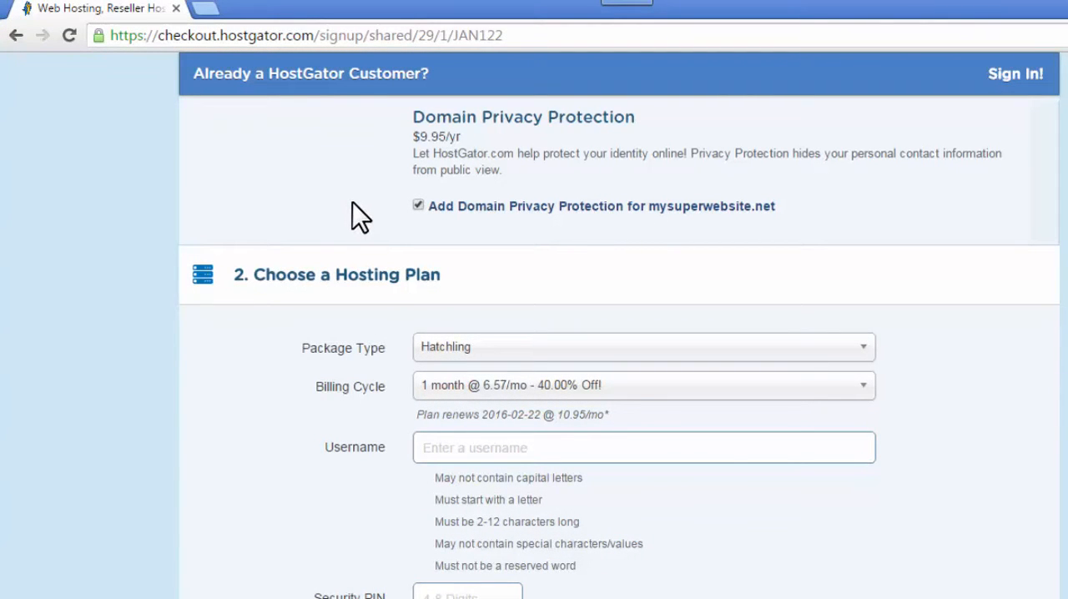
click(418, 206)
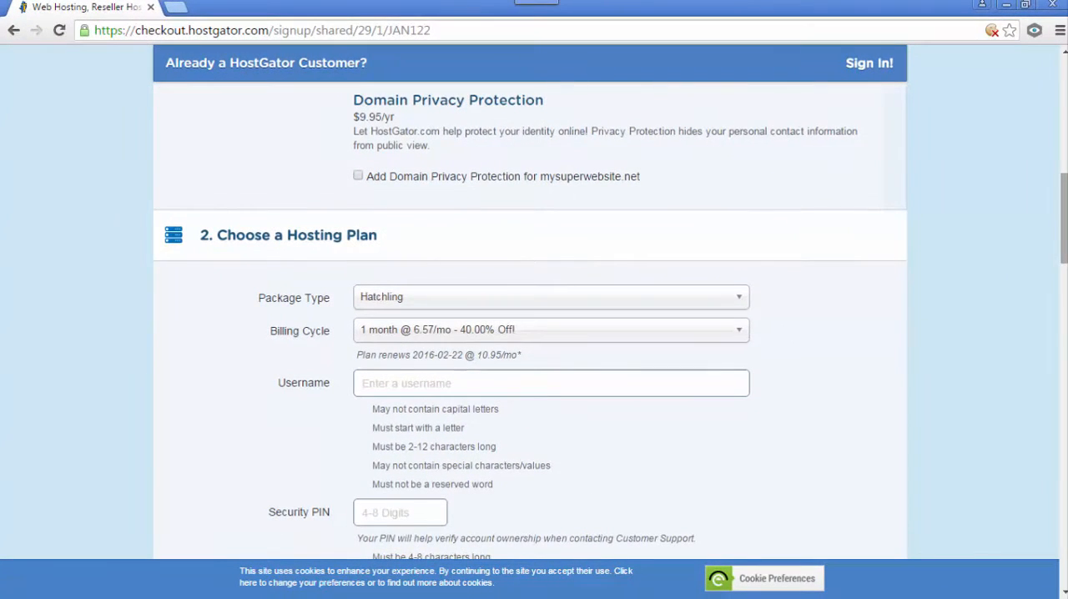
- Examine the hosting plan section's package type, billing cycle, username and security PIN fields
scroll(426, 236, down, 2)
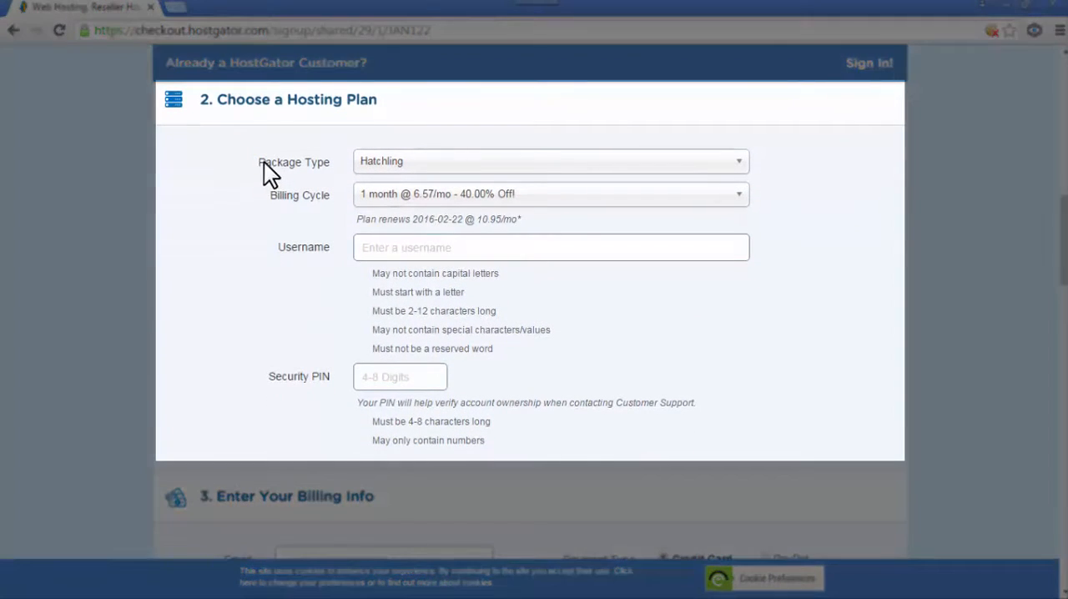
drag(261, 162, 326, 168)
click(326, 167)
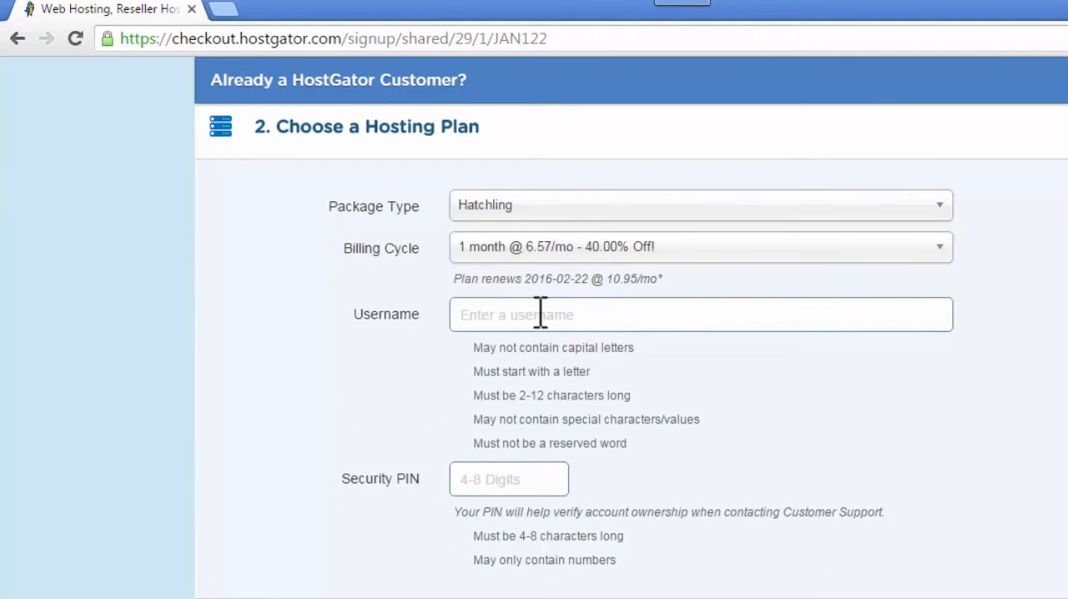
click(541, 312)
click(516, 473)
click(752, 444)
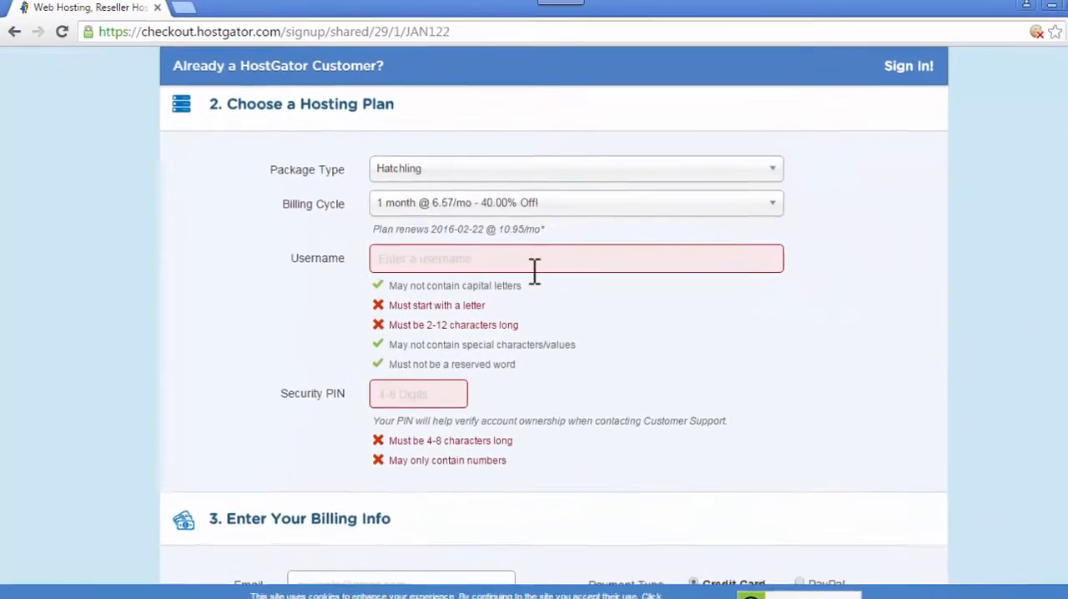
click(624, 320)
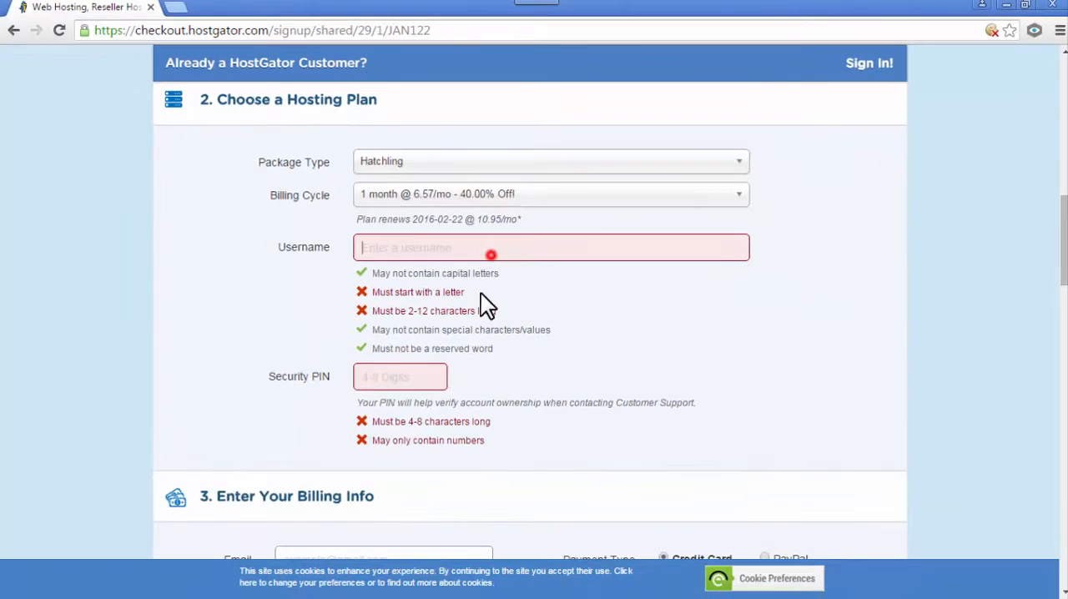
click(407, 377)
- Examine the billing contact fields and view the PayPal payment option, returning the payment type to Credit Card
drag(1065, 214, 1065, 276)
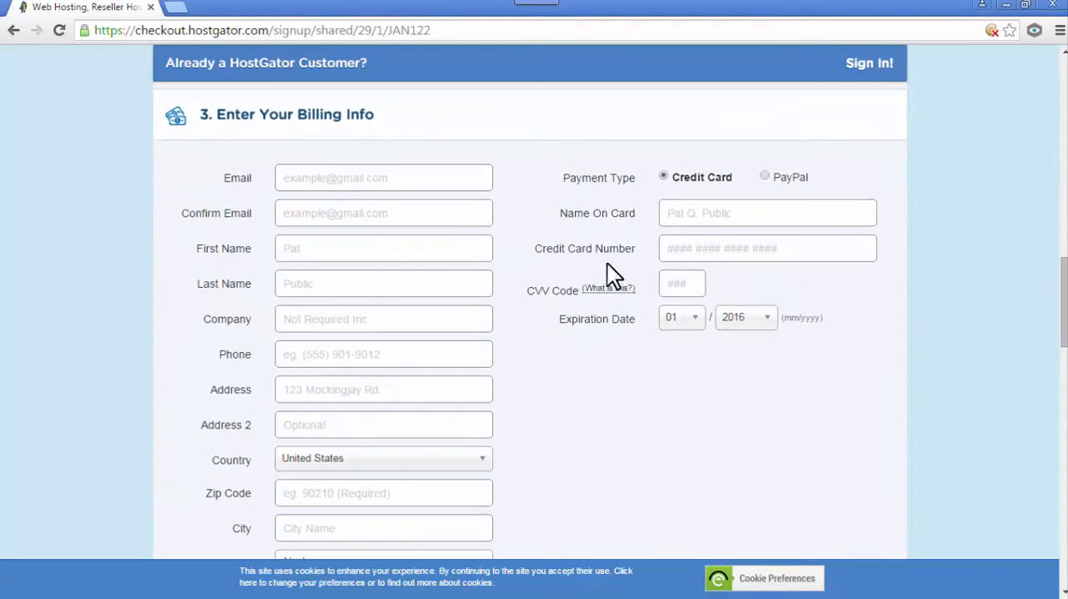
click(326, 184)
click(332, 220)
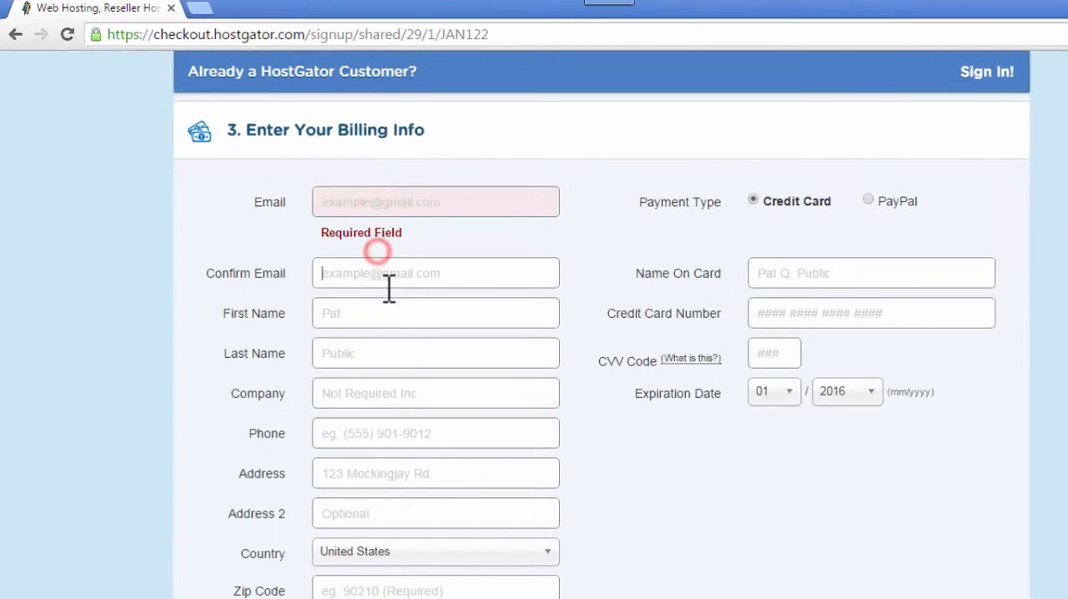
click(422, 313)
click(436, 381)
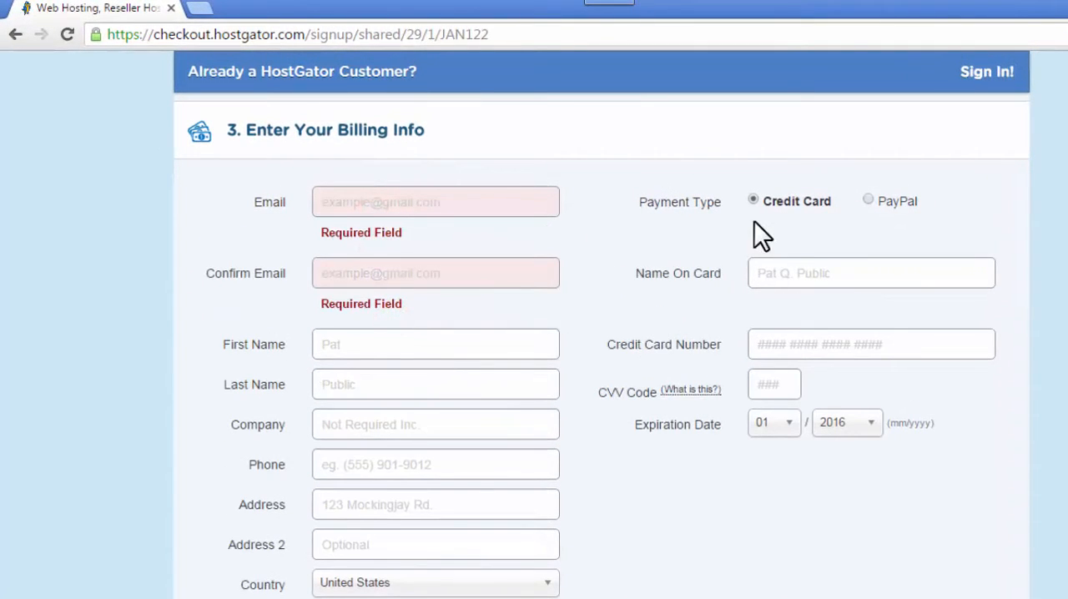
click(751, 200)
click(869, 198)
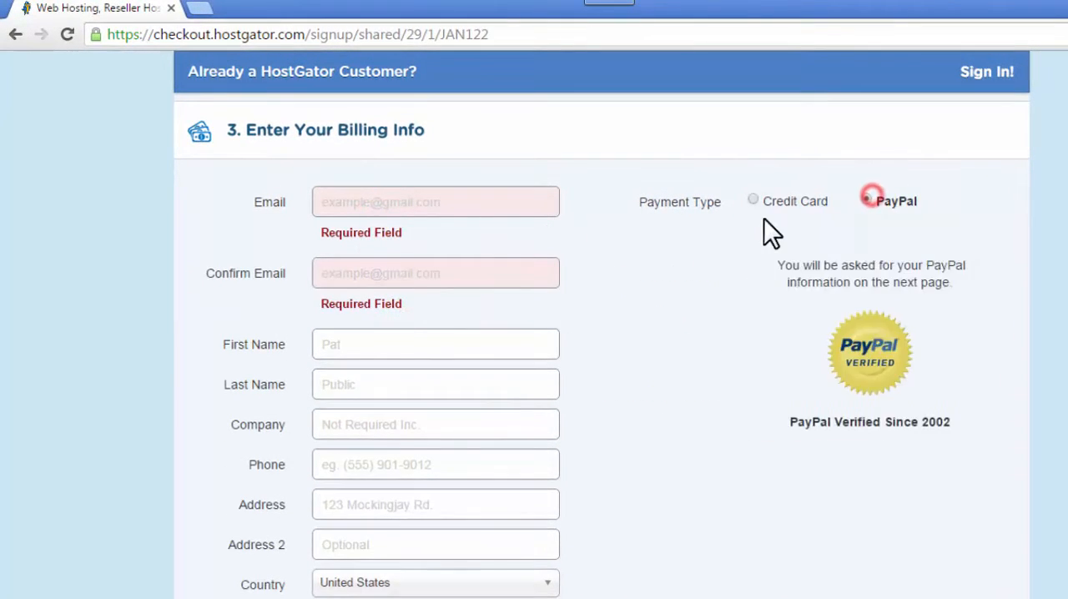
click(752, 201)
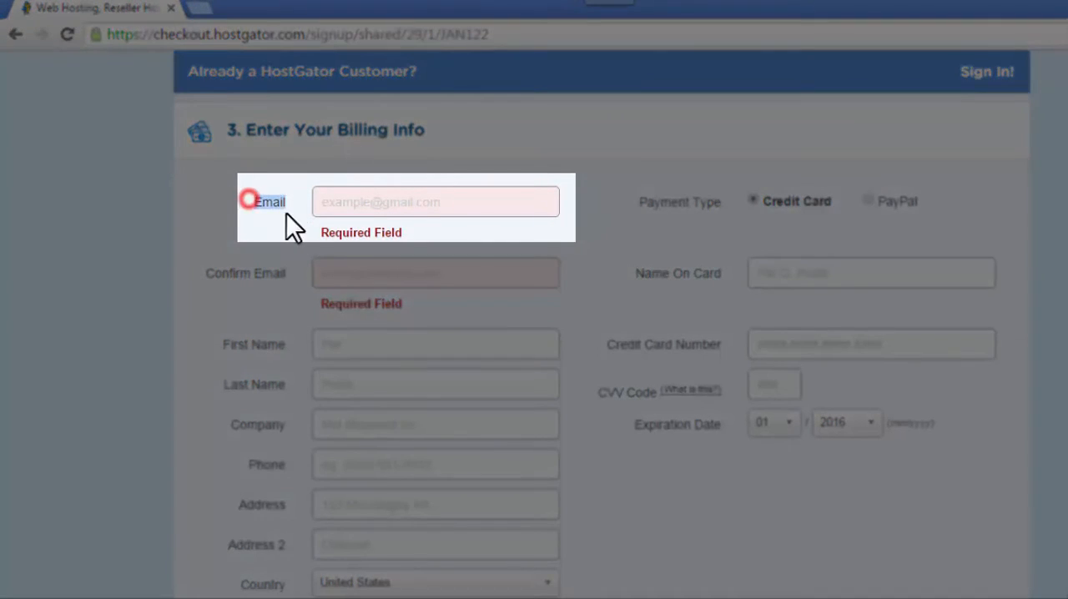
click(309, 227)
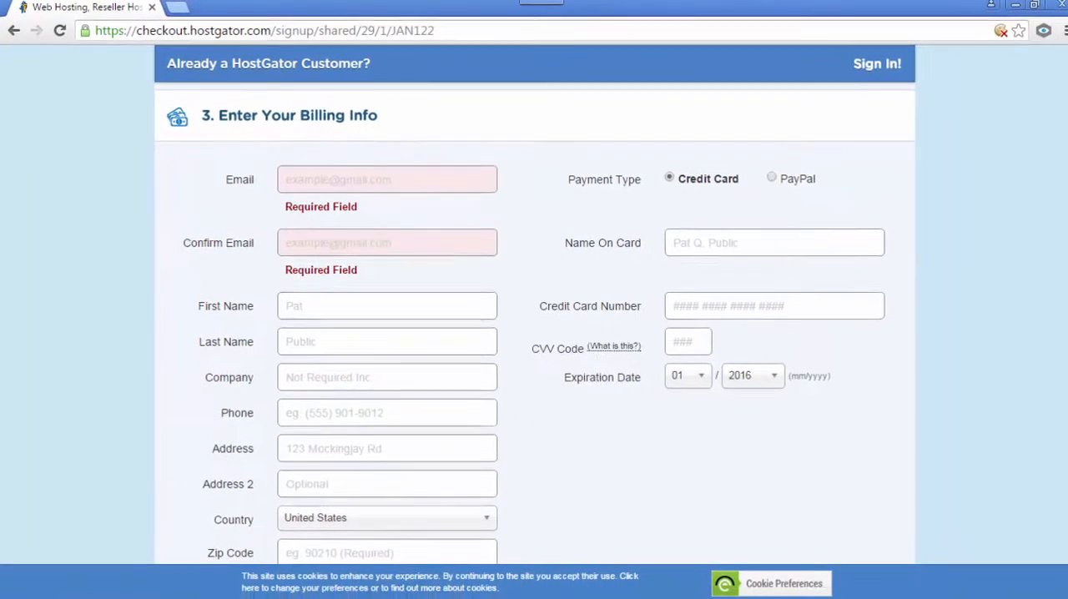
click(354, 171)
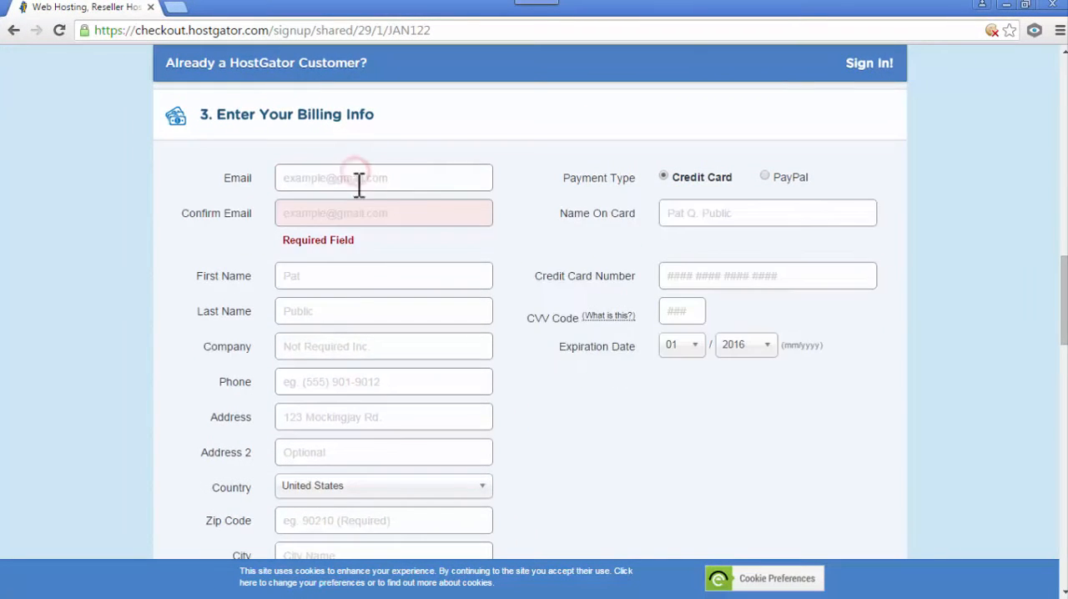
click(423, 277)
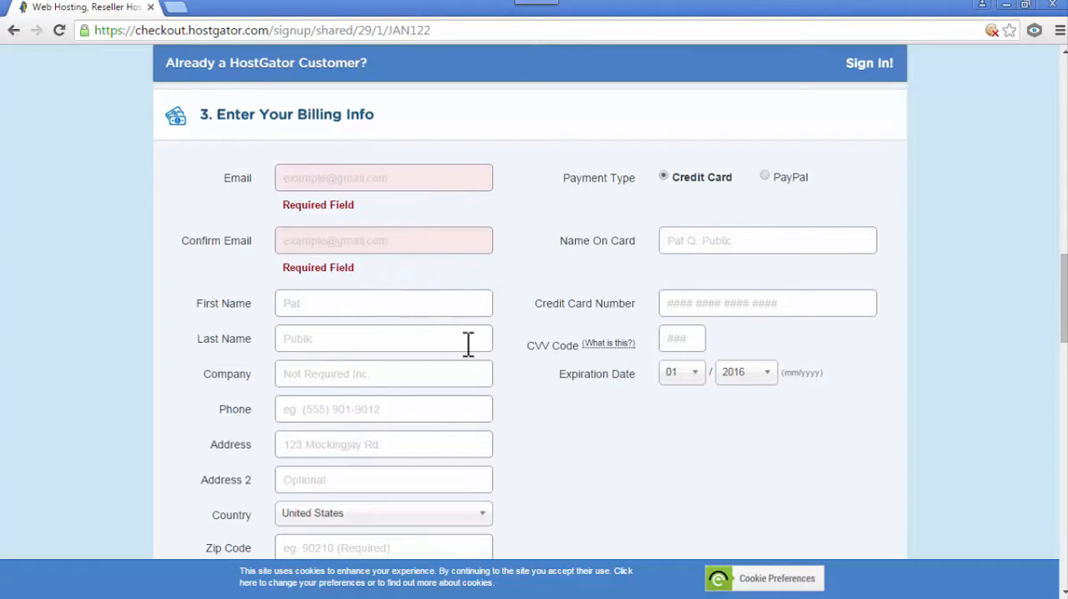
- Remove the SiteLock and CodeGuard Site Backup services from the order and leave Constant Contact unselected
scroll(529, 321, down, 10)
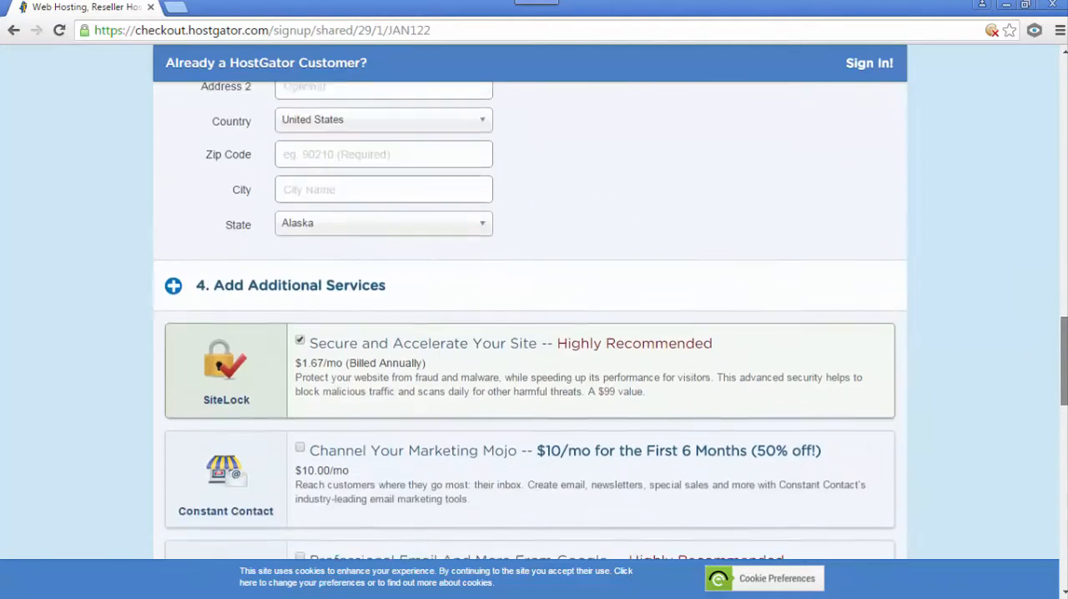
drag(1064, 387, 1064, 392)
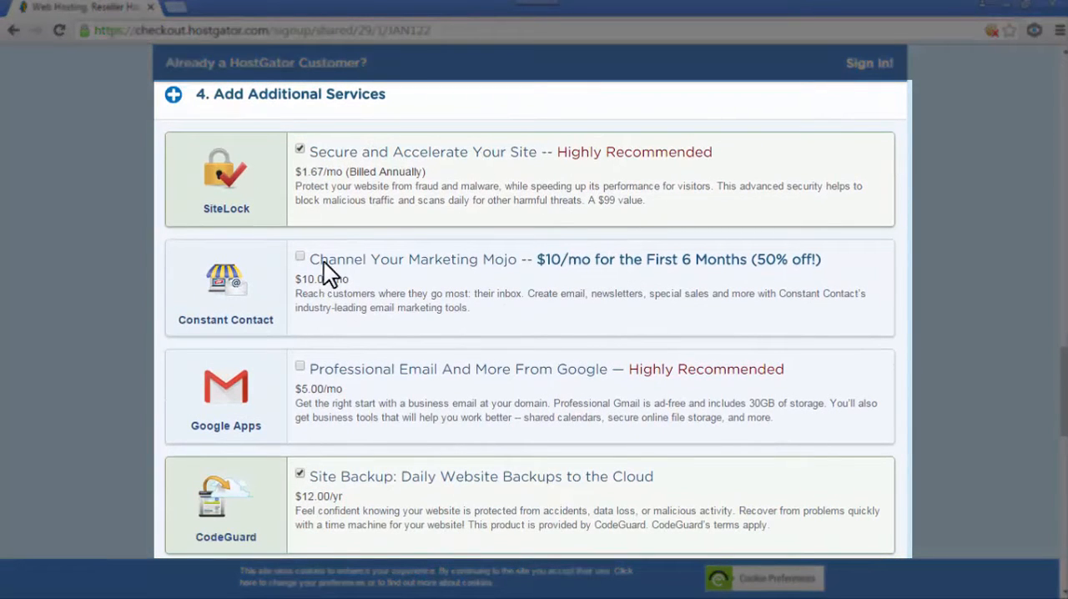
drag(294, 172, 342, 172)
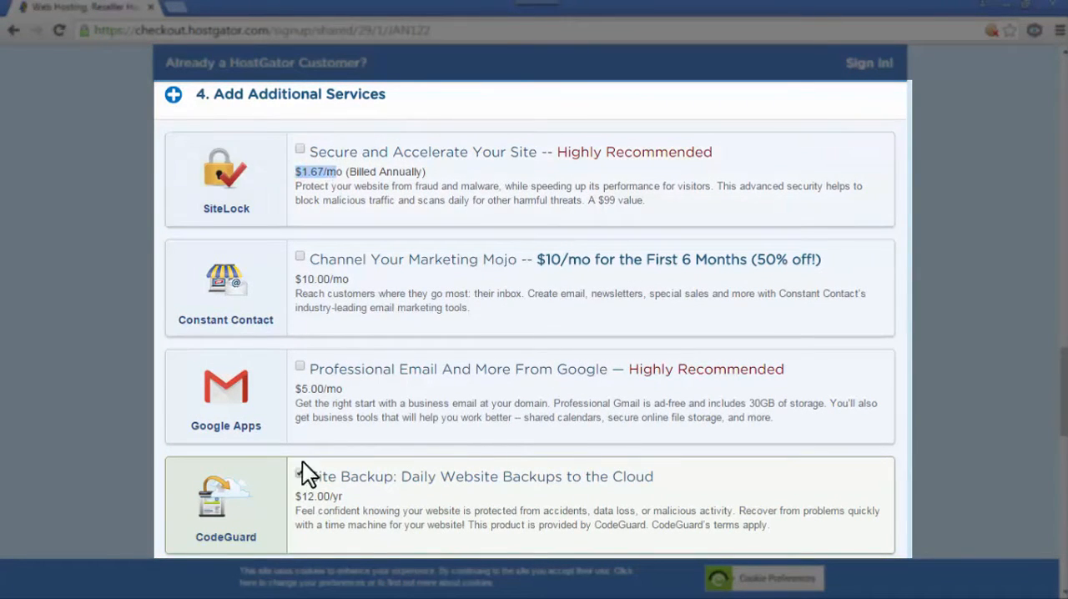
drag(341, 498, 314, 497)
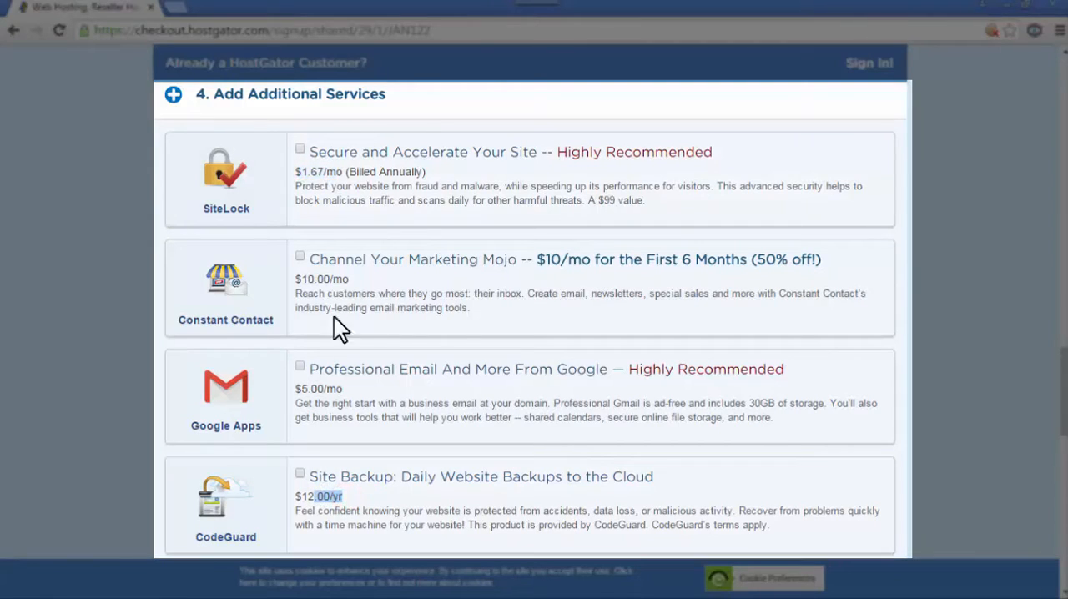
click(359, 310)
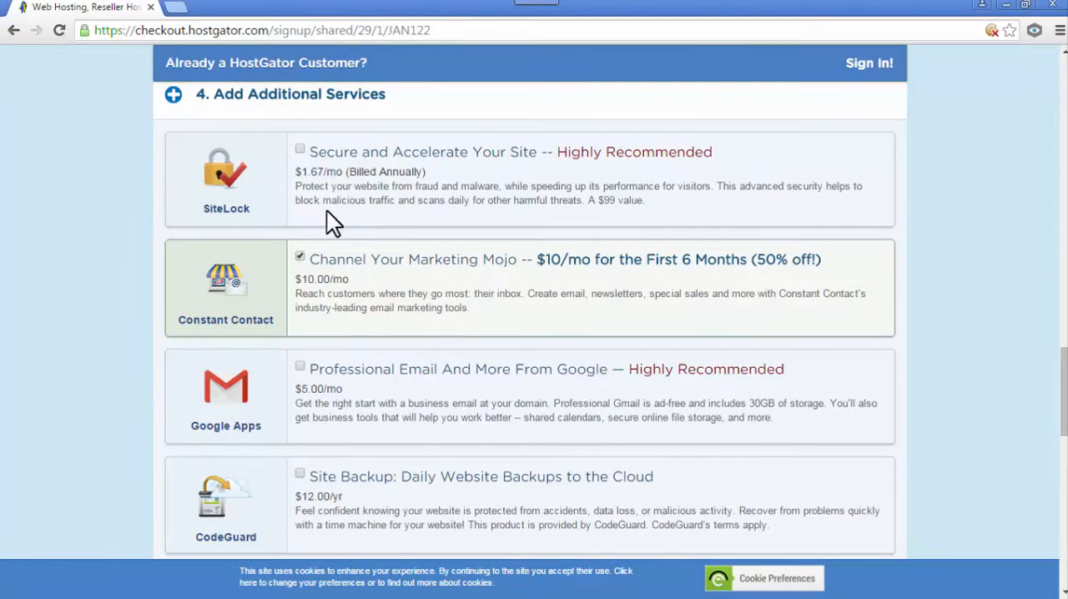
click(300, 255)
- Validate the coupon code FlowerPower and check the amount due in the order details
scroll(517, 300, down, 2)
scroll(606, 307, down, 5)
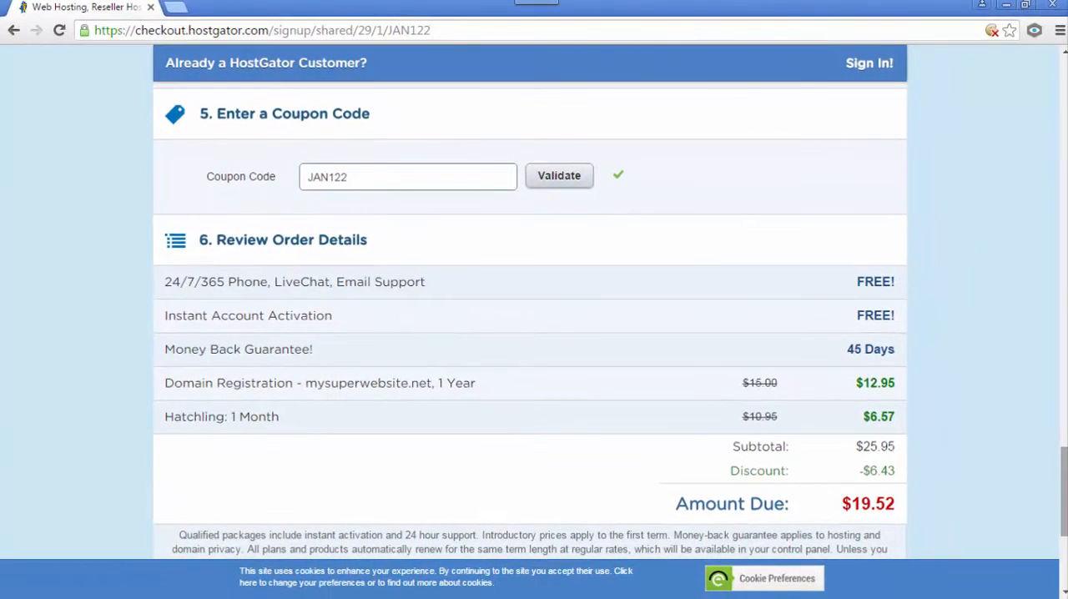
drag(366, 176, 307, 169)
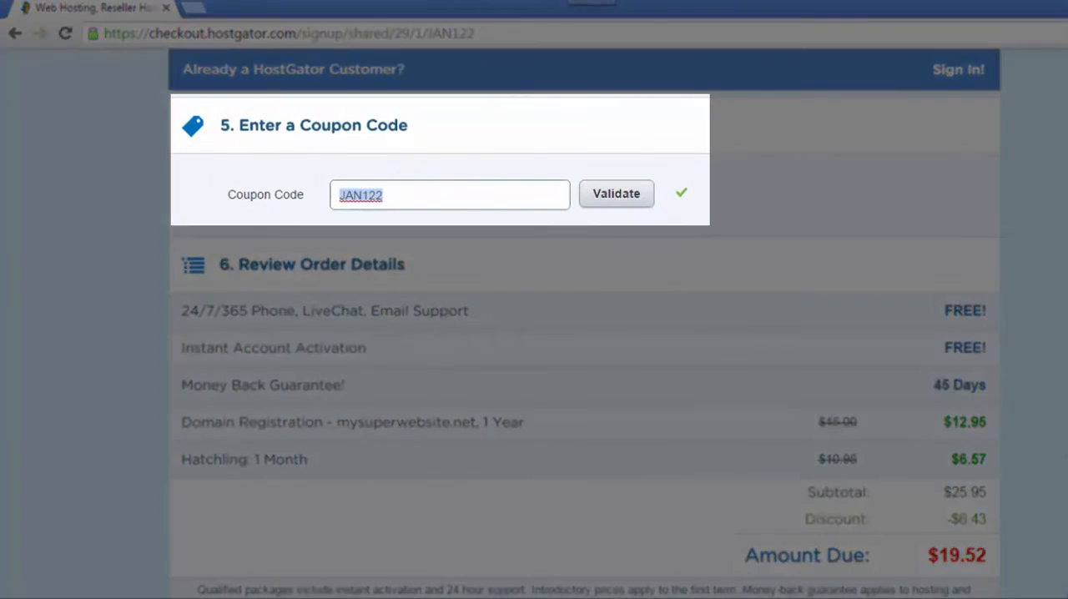
text(FlowerPower)
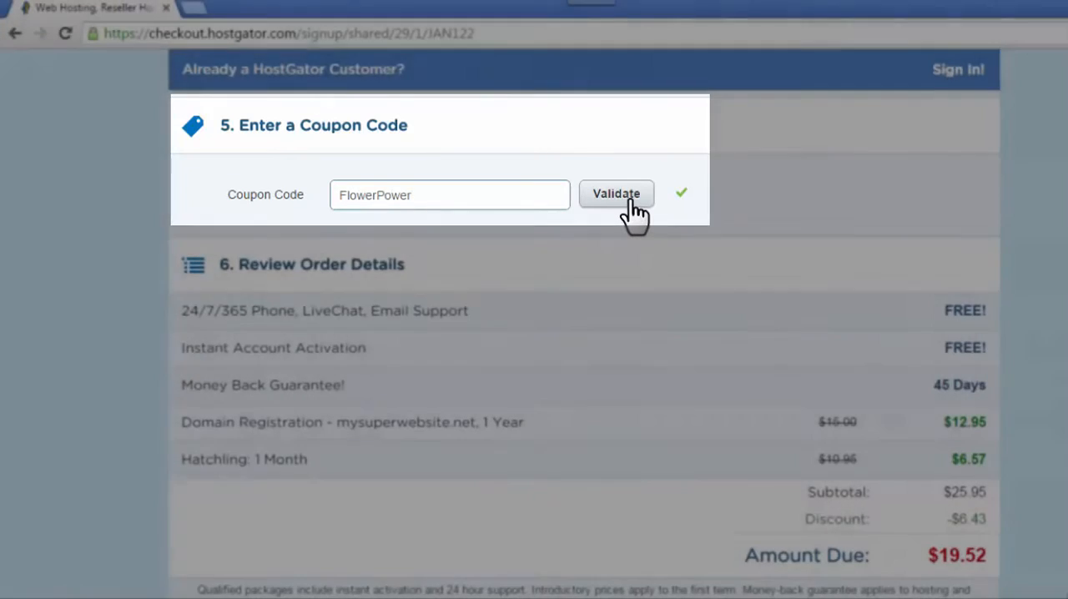
click(624, 200)
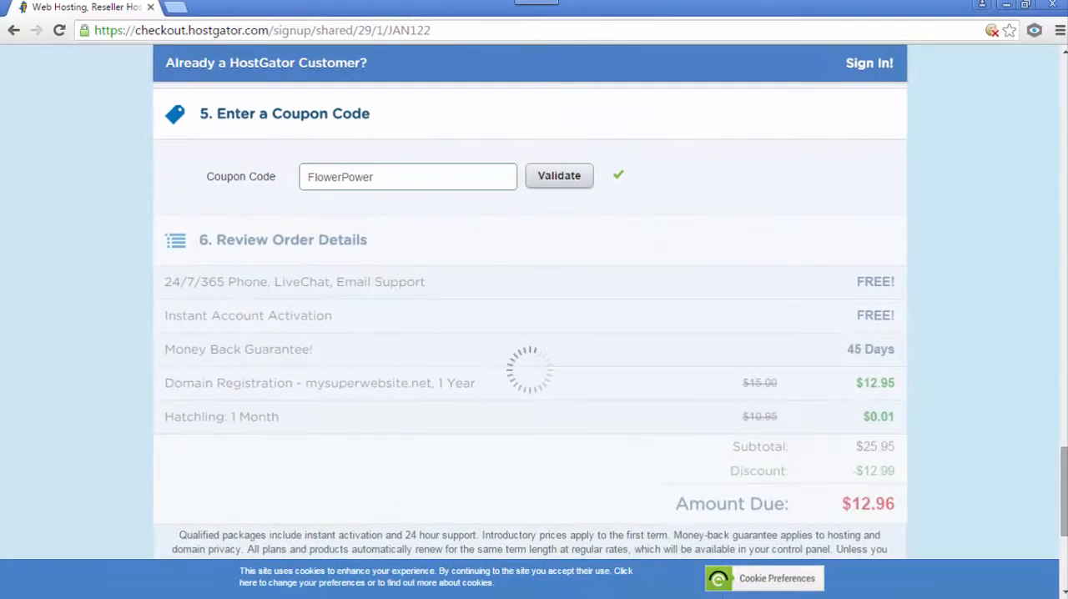
drag(844, 503, 904, 503)
click(958, 481)
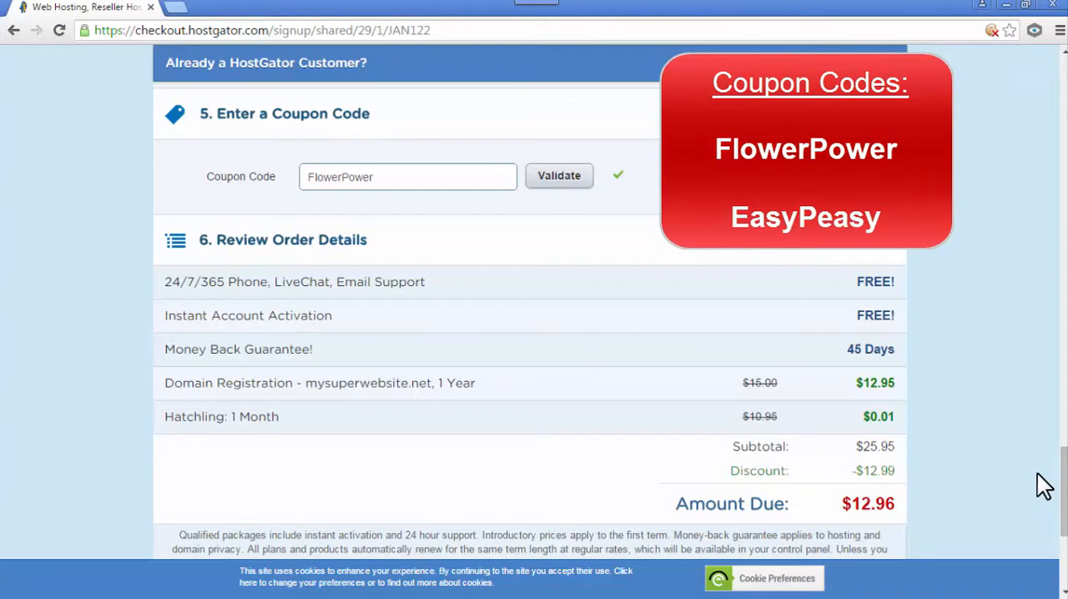
- Replace the order's coupon code with EasyPeasy
drag(380, 181, 289, 169)
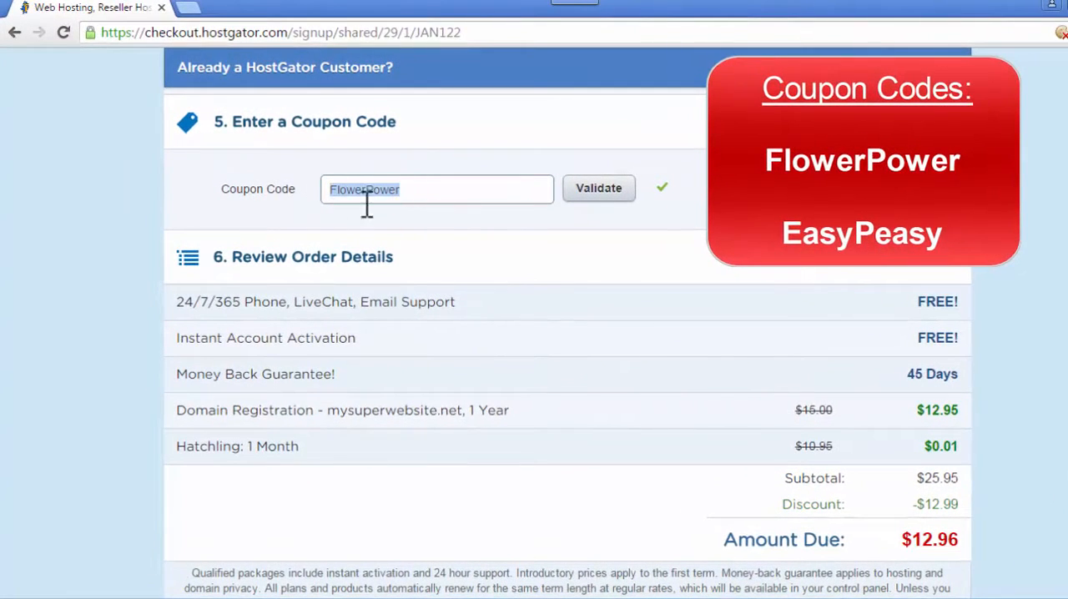
text(EasyPeasy)
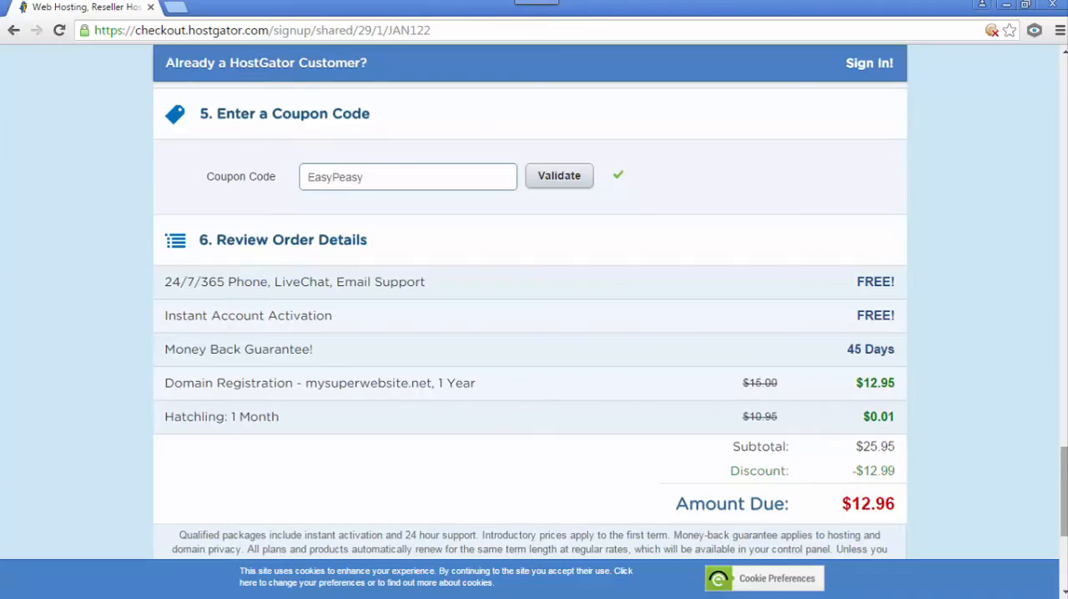
- Agree to the Terms of Service, Cancellation Policy and Privacy Policy, and check out the order
scroll(378, 334, down, 4)
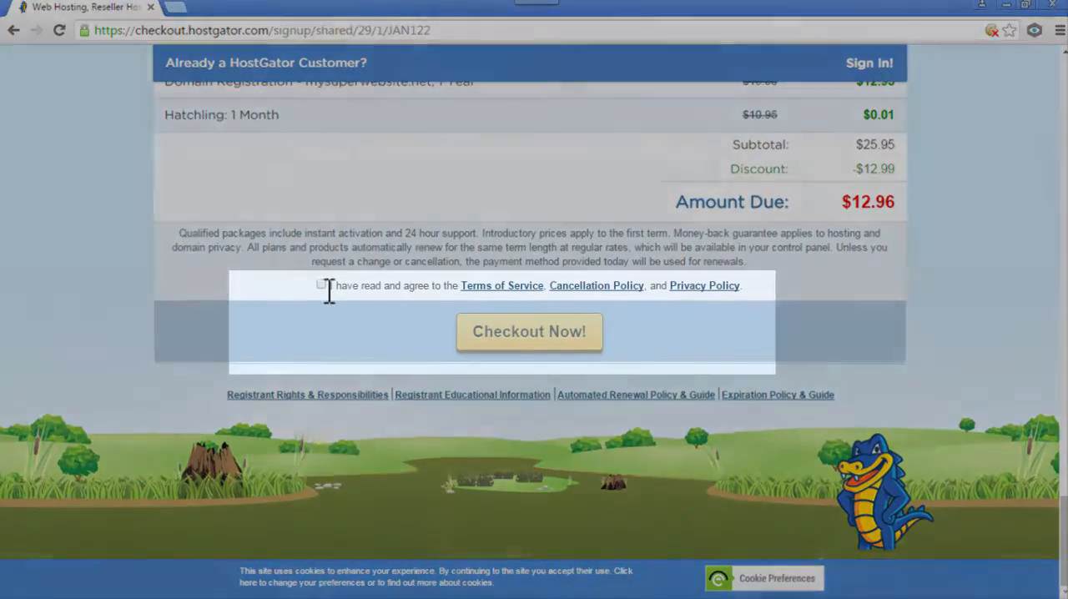
click(322, 286)
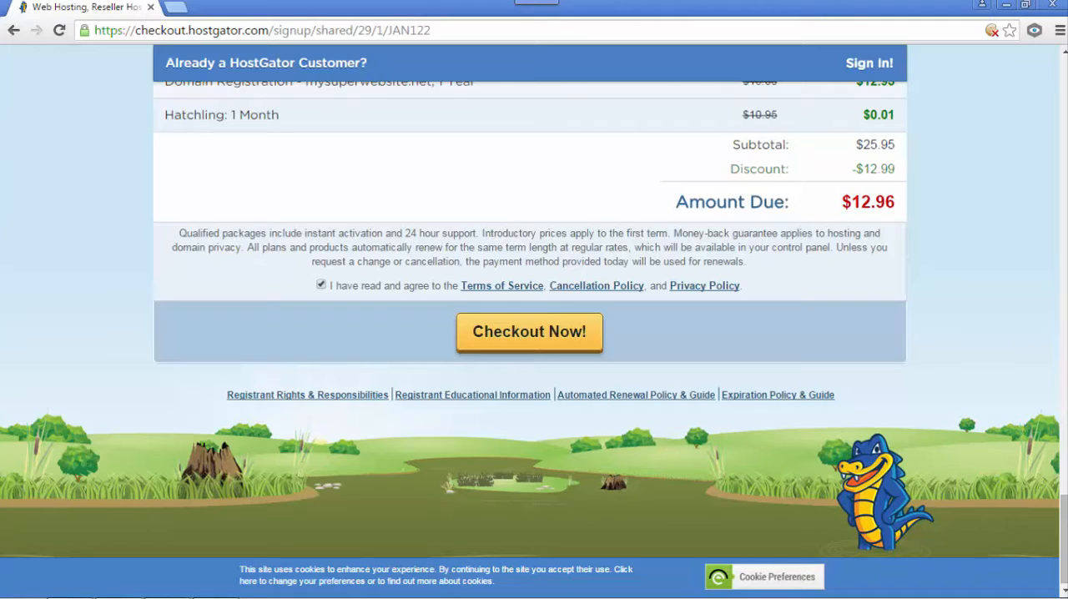
click(596, 333)
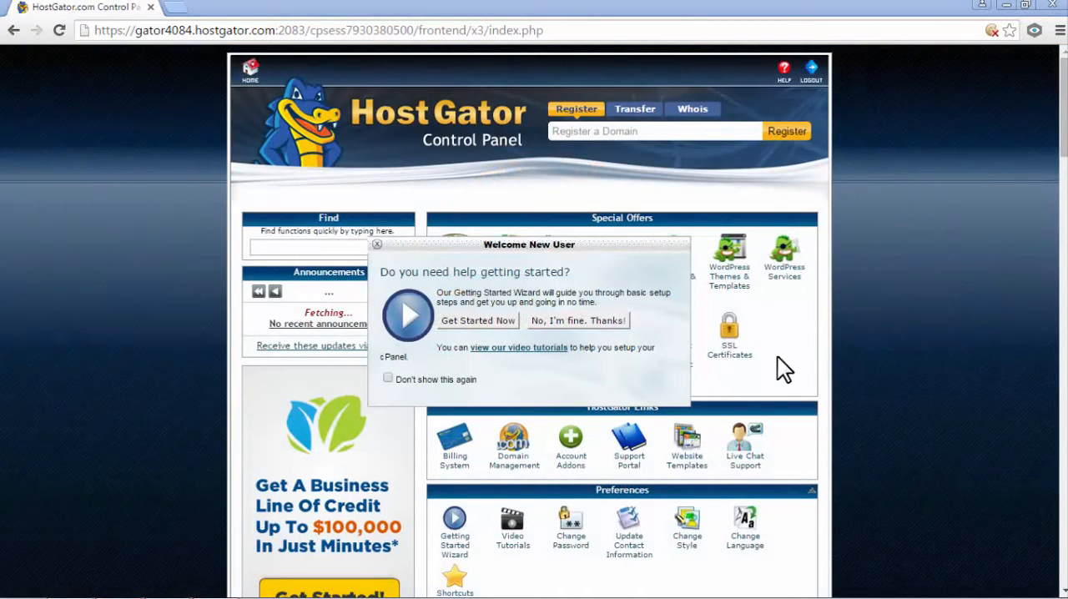
- Decline the getting-started wizard and open QuickInstall from Software and Services to reach its popular installs
click(588, 324)
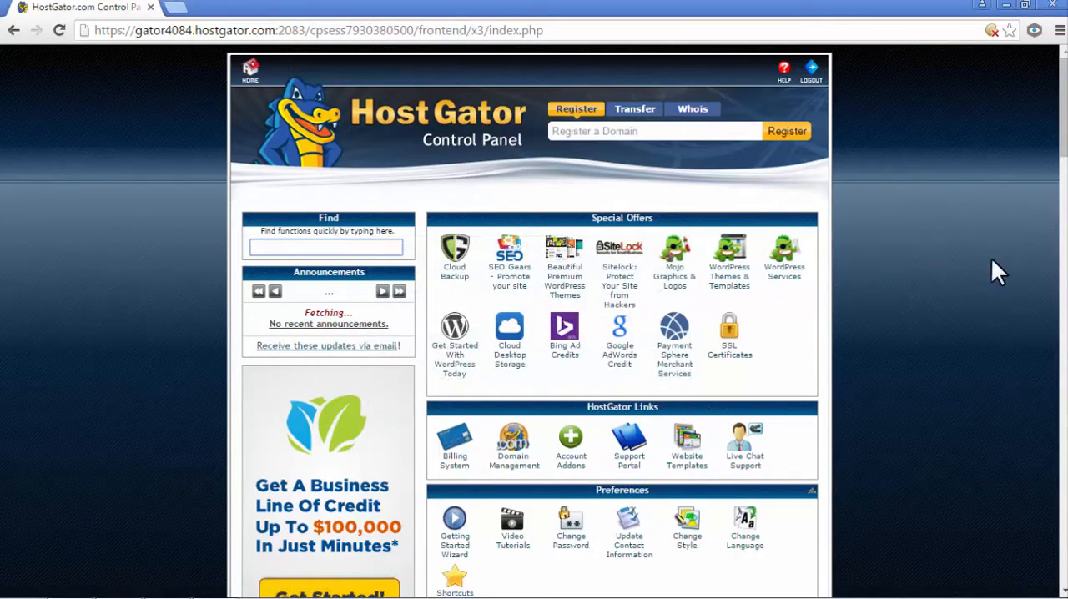
drag(1064, 109, 1063, 290)
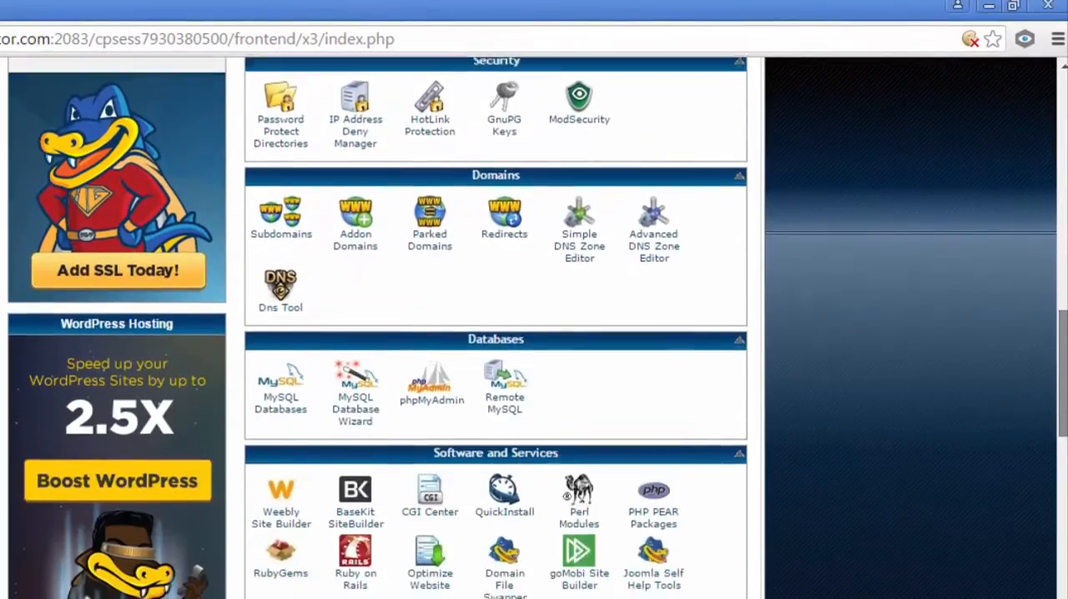
drag(1063, 373, 1063, 390)
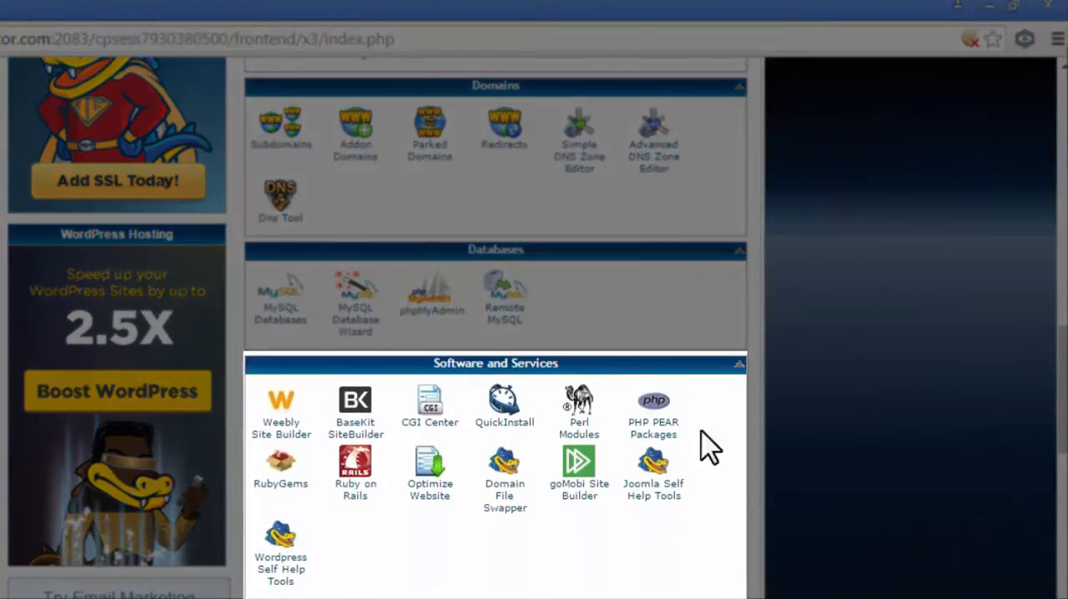
click(505, 422)
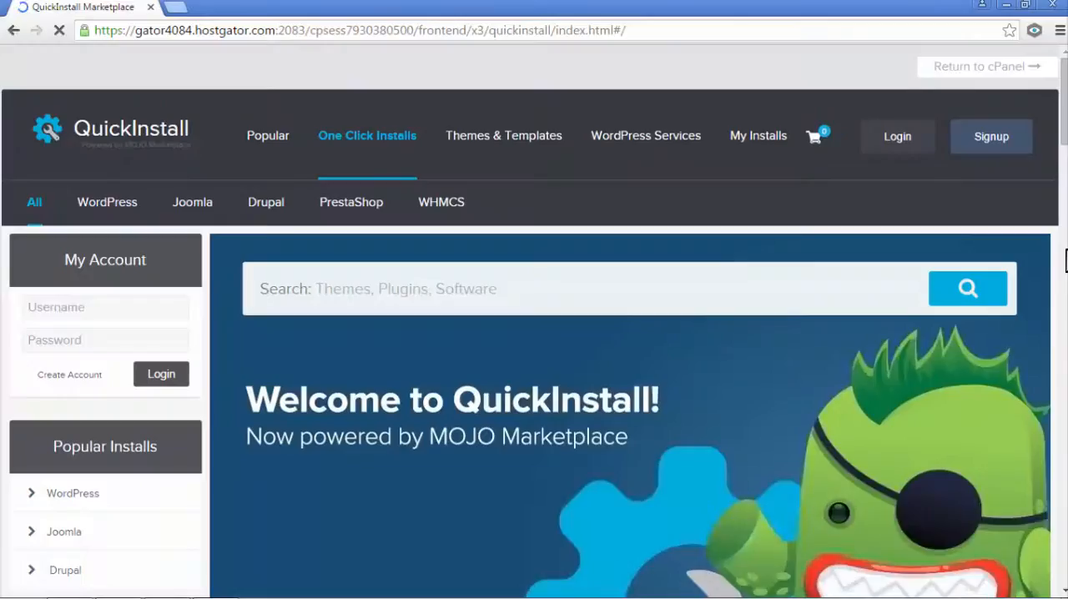
scroll(166, 446, down, 1)
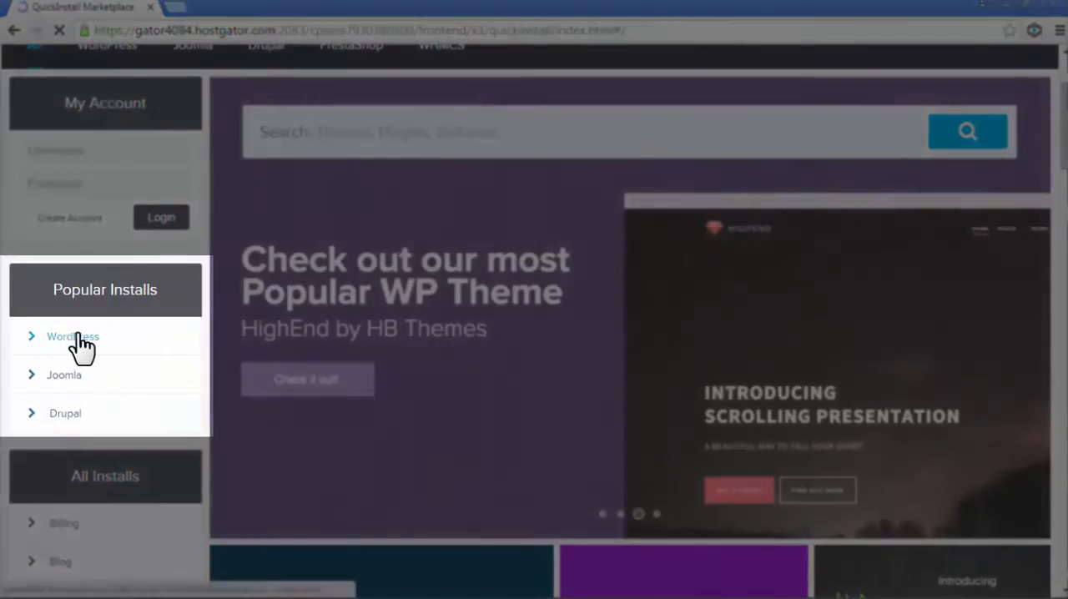
- Start the free WordPress install from the popular installs and select websitewiz.tv as the domain, leaving the install path empty
click(89, 337)
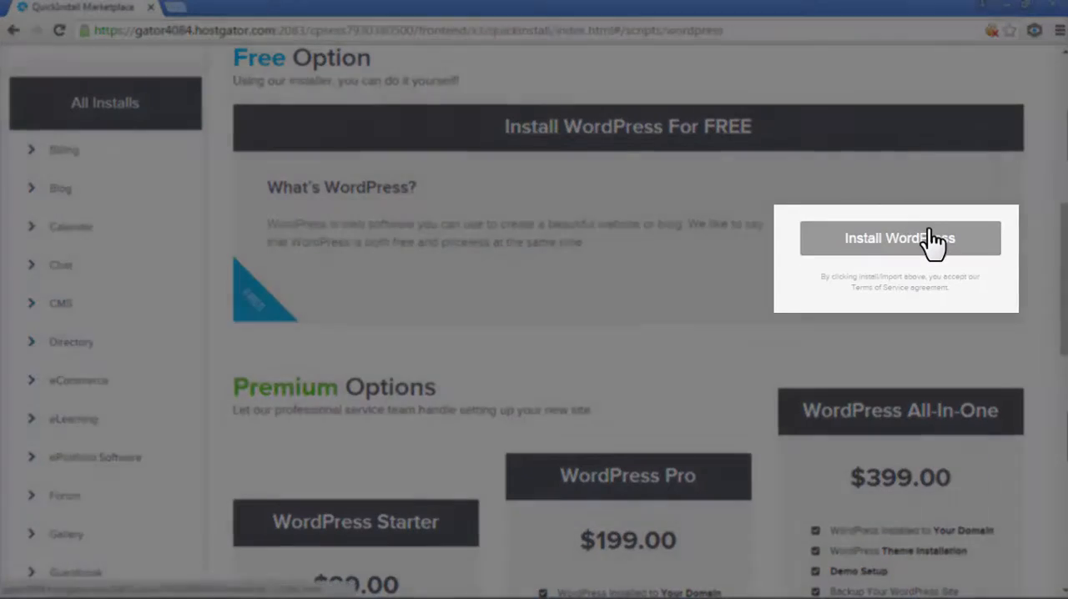
click(925, 236)
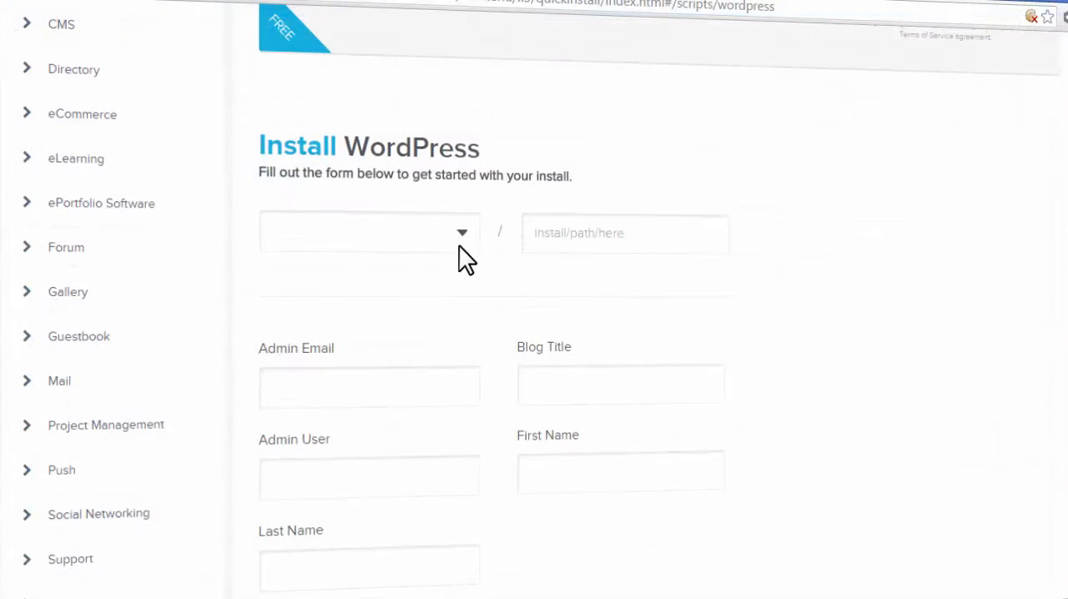
click(460, 239)
click(414, 281)
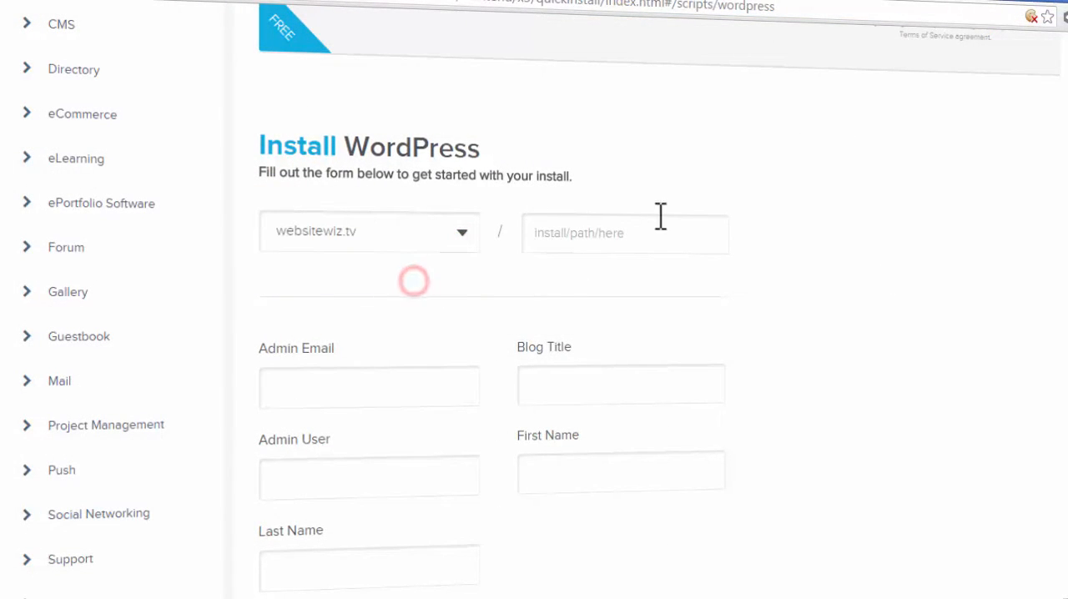
click(608, 231)
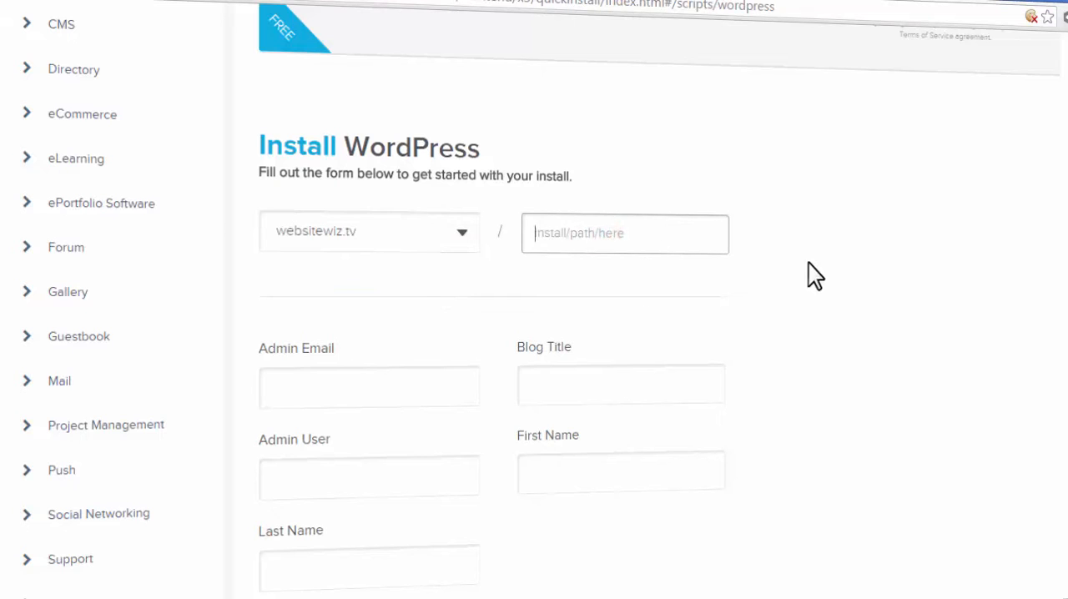
scroll(533, 334, down, 2)
scroll(533, 333, up, 1)
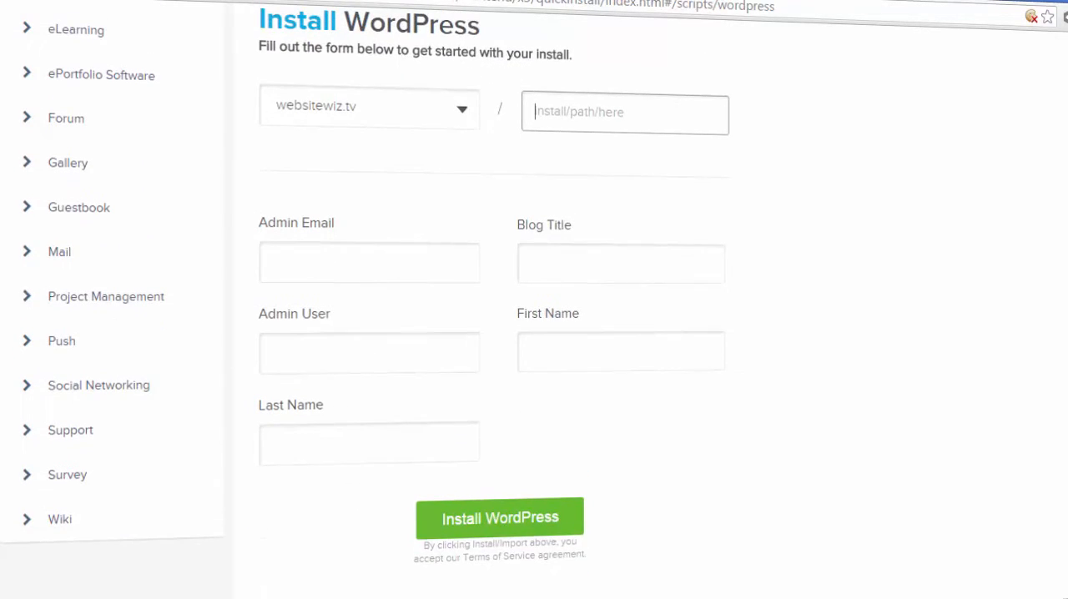
click(378, 283)
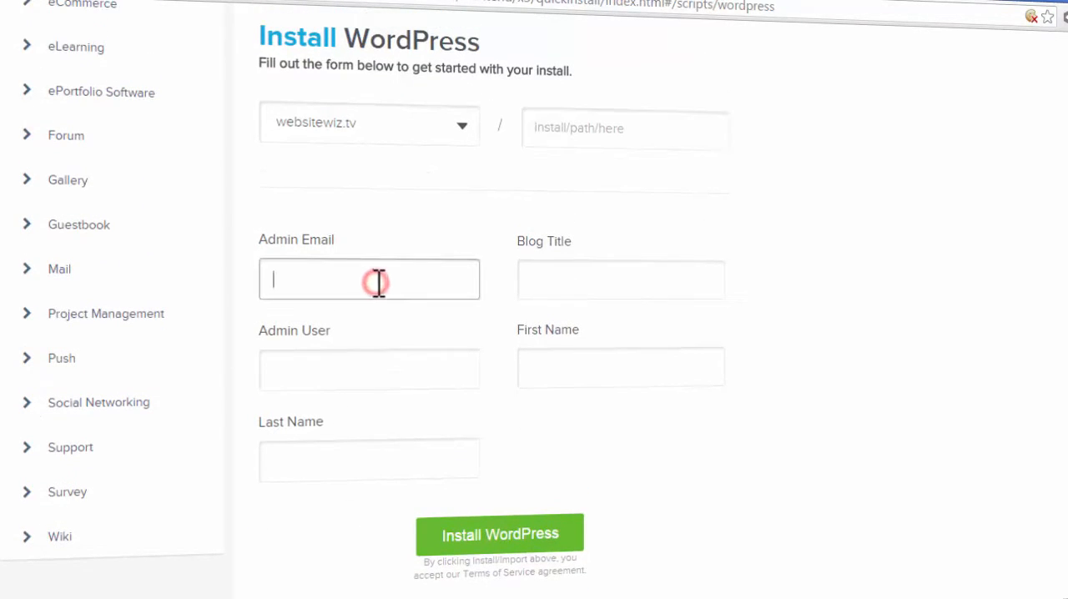
click(563, 268)
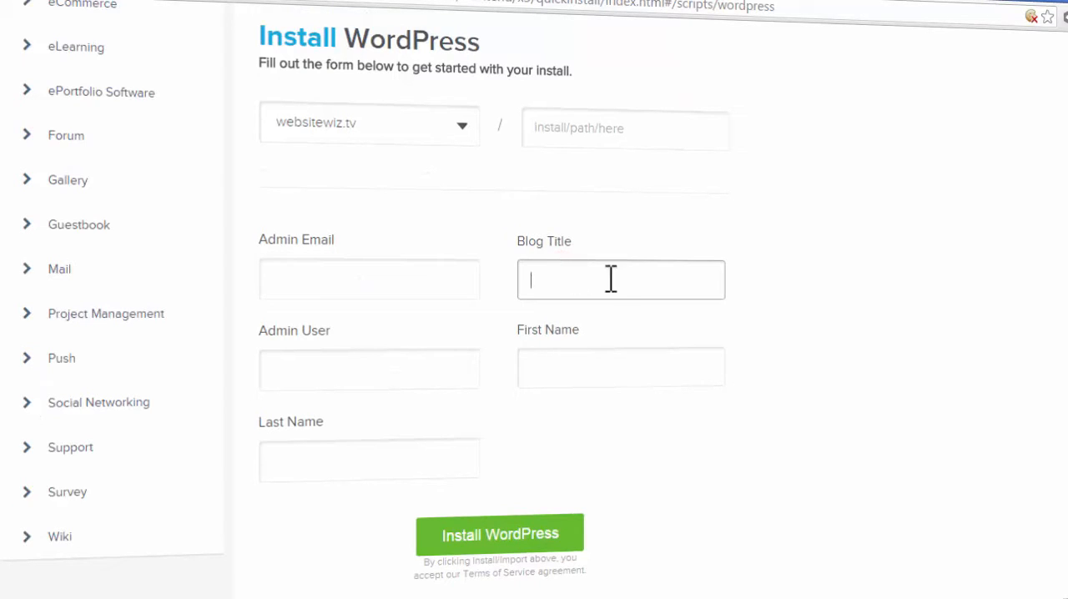
click(349, 365)
click(544, 357)
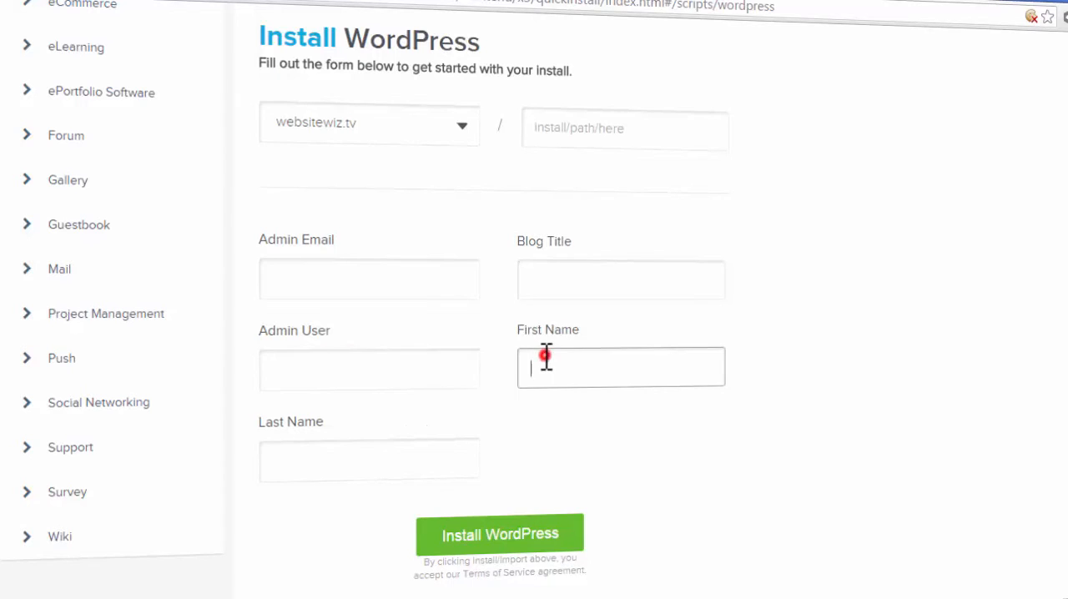
- Fill in the admin email address and set the blog title to CakeShop in the install form
click(332, 284)
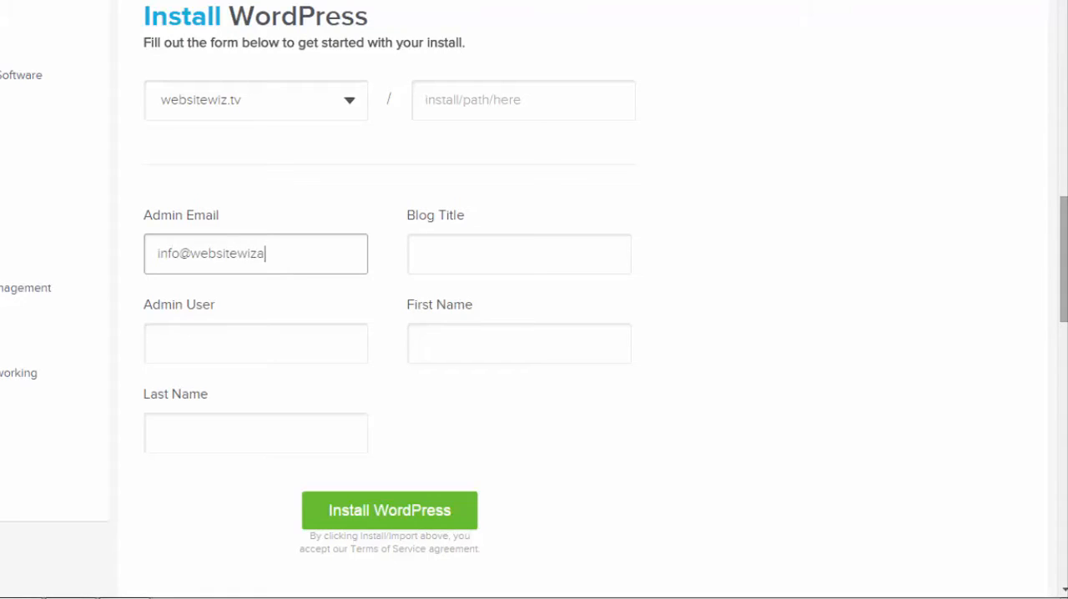
text(.tv)
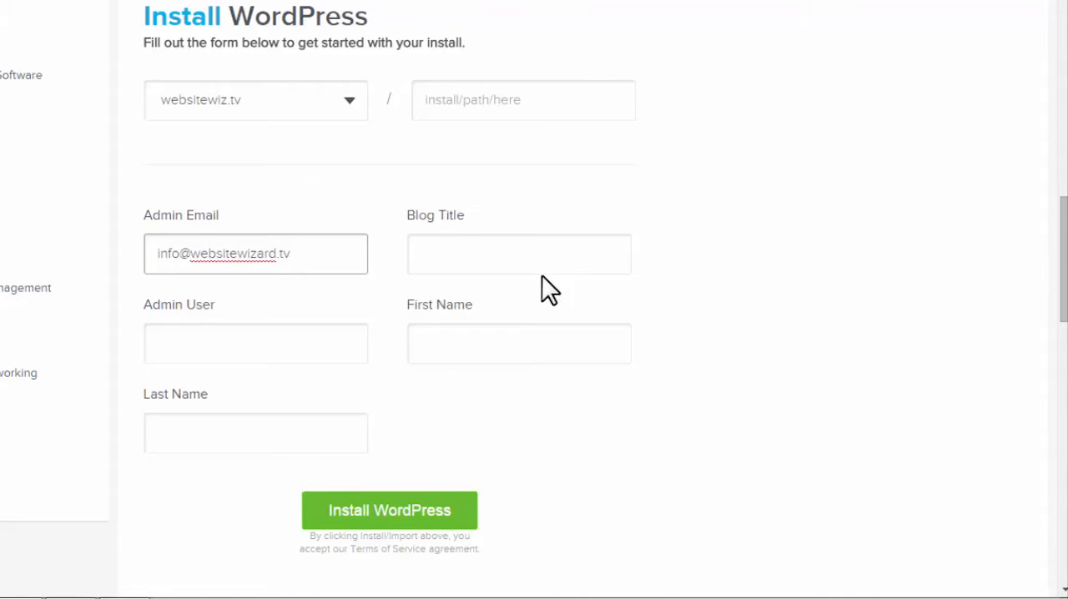
click(515, 250)
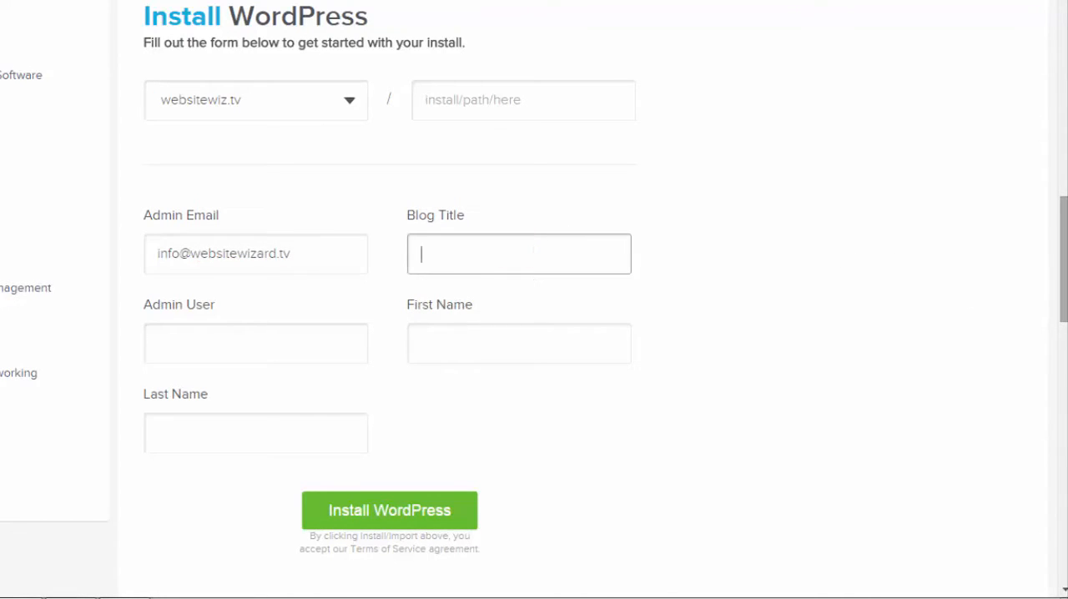
text(CakeShop)
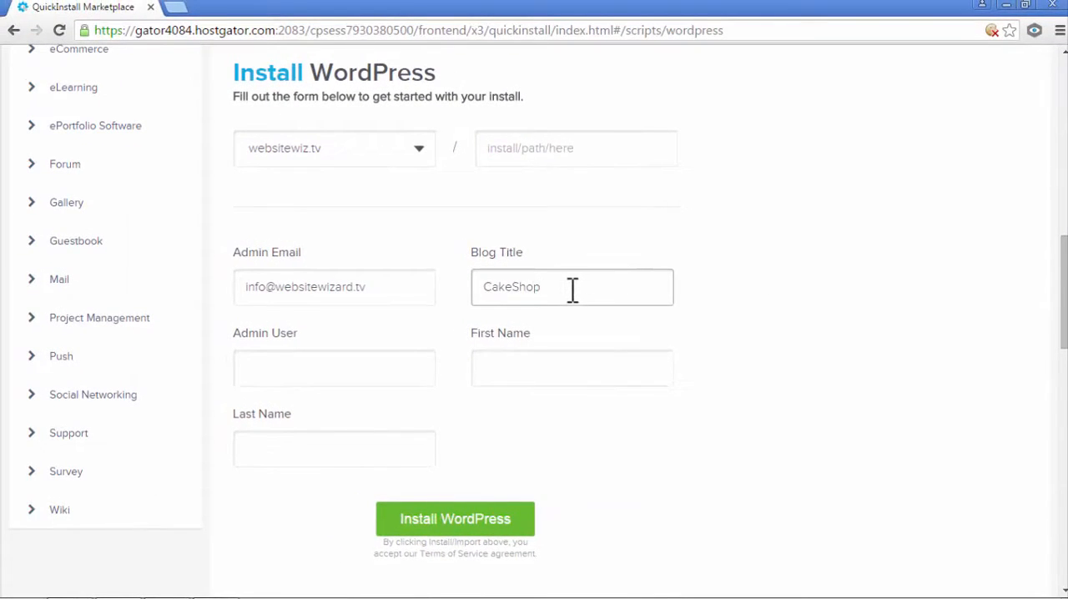
drag(562, 286, 479, 288)
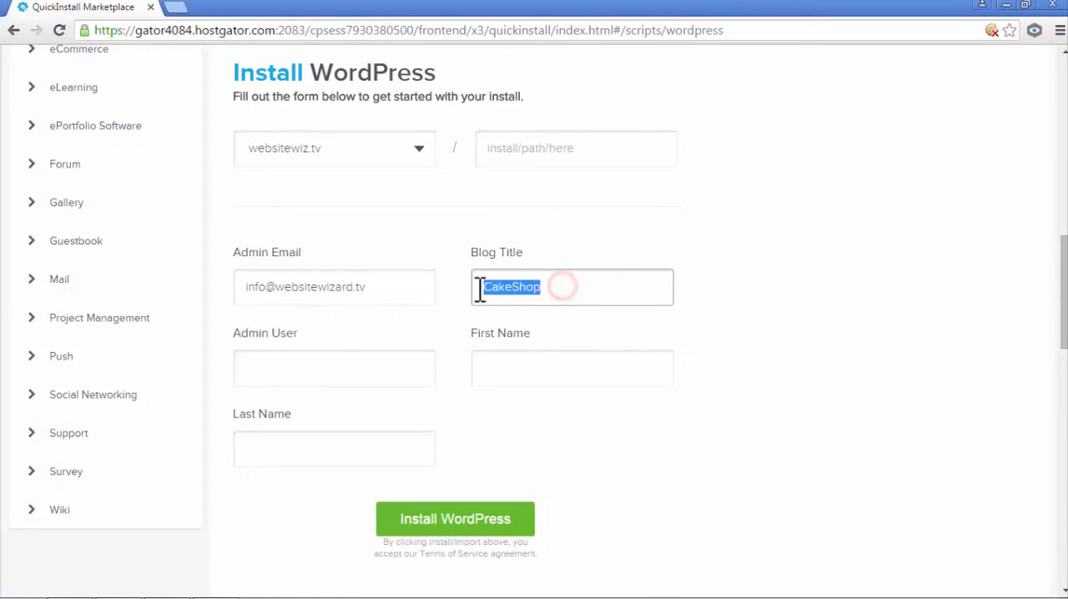
click(560, 286)
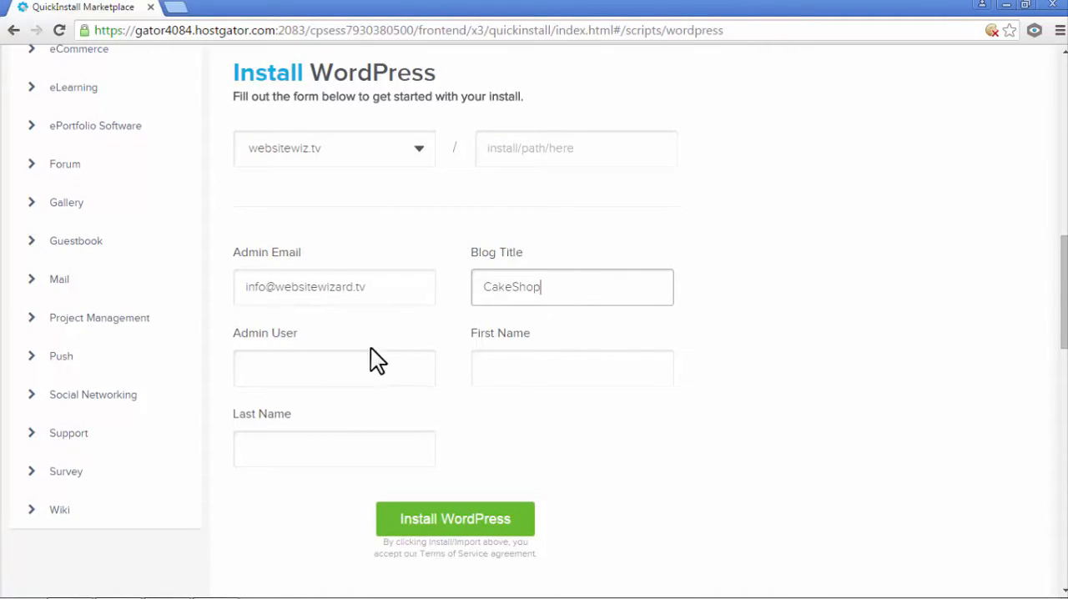
- Complete the form with admin user websiteadmin and the first and last names, and run the WordPress install, dismissing the theme offer
click(359, 367)
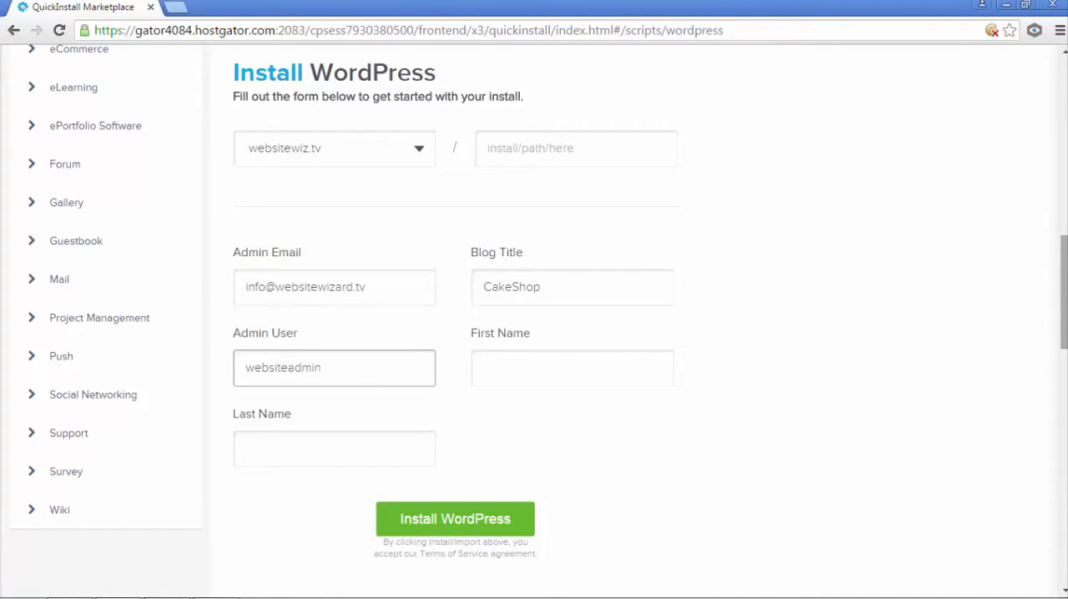
click(609, 365)
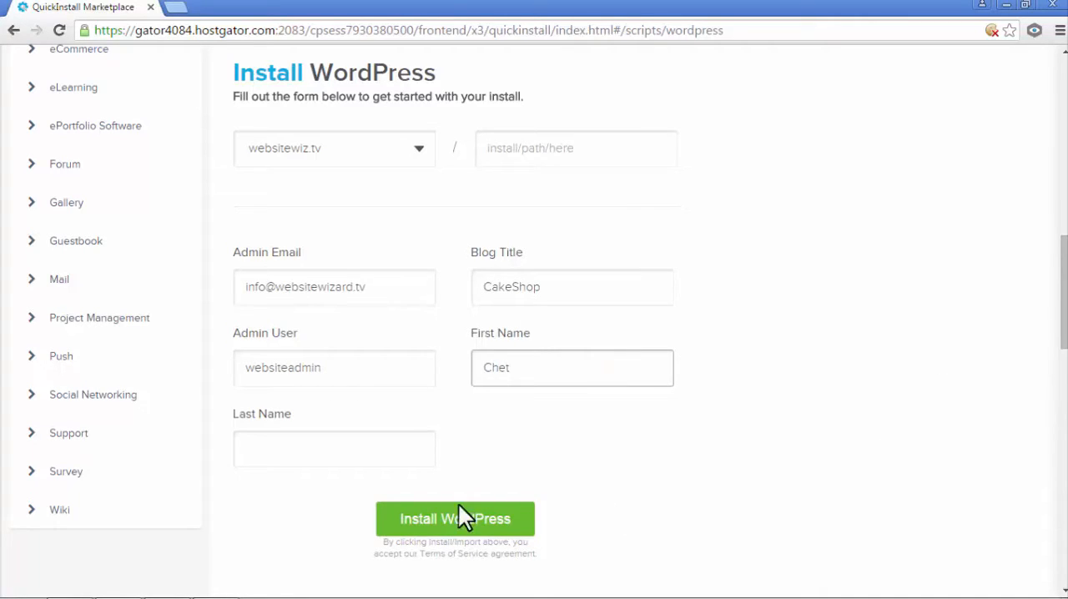
click(336, 436)
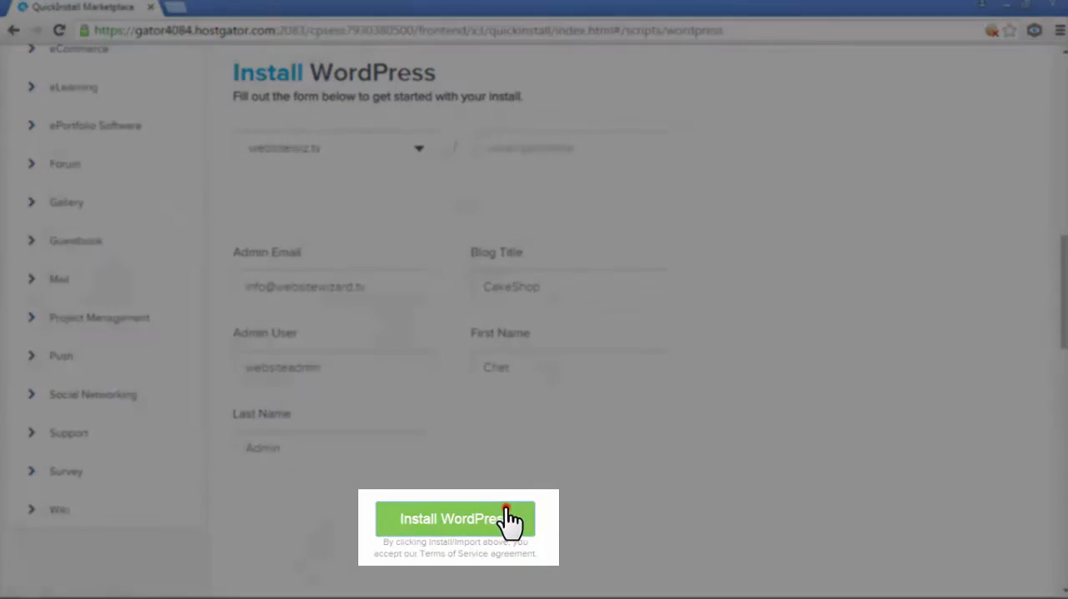
click(507, 519)
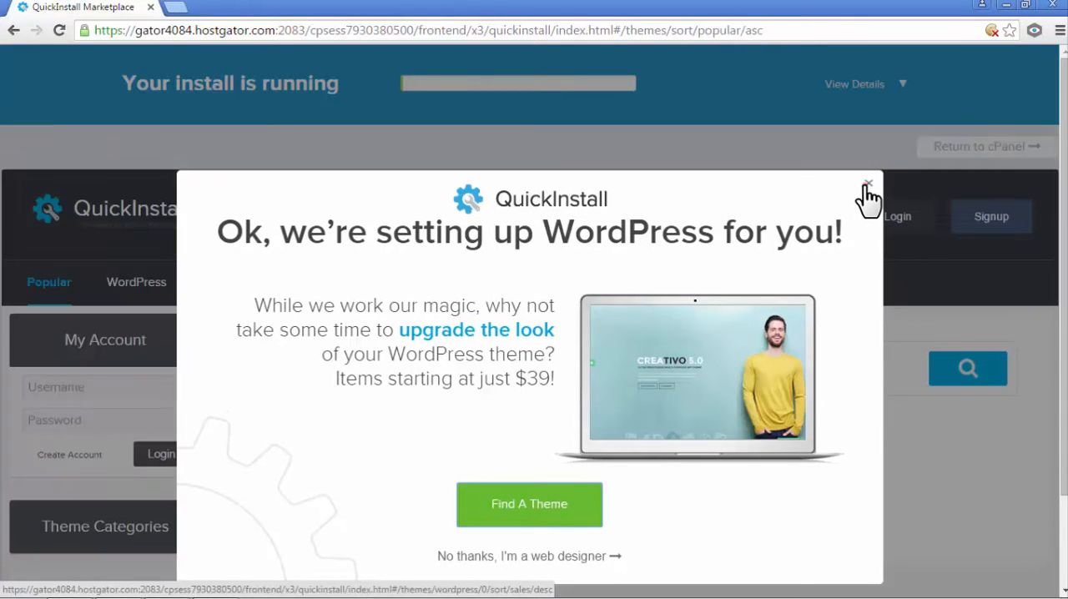
click(867, 183)
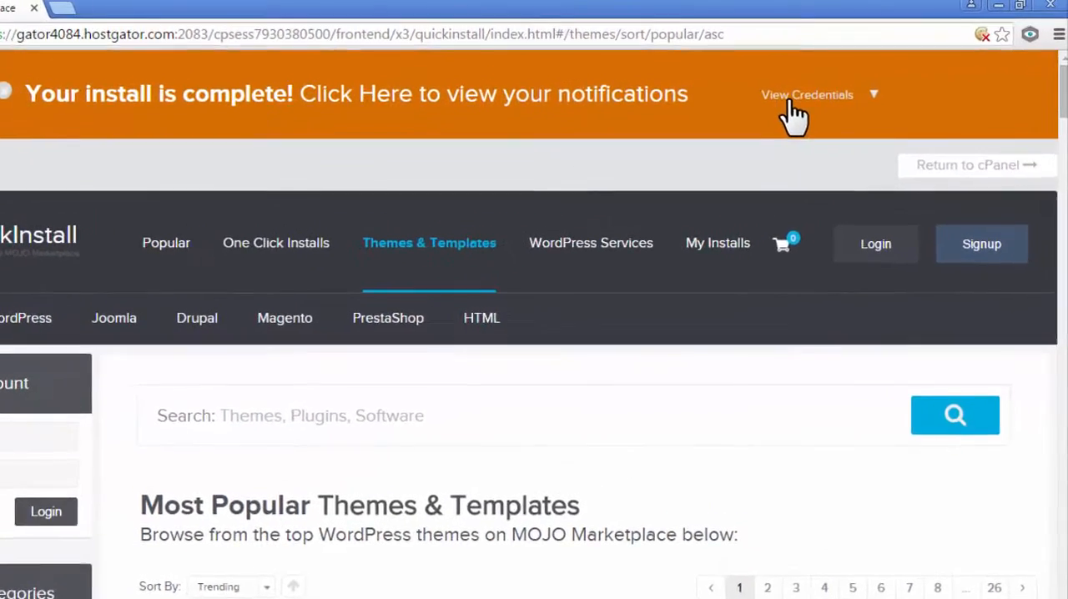
- Show the credentials of the completed install and copy the generated admin password
click(872, 95)
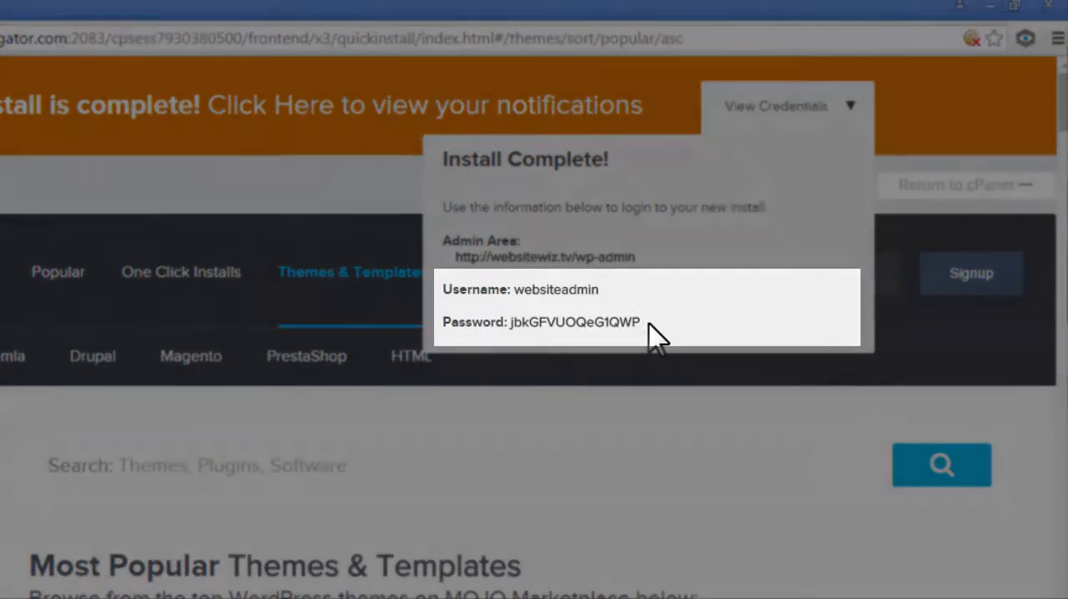
drag(642, 322, 451, 244)
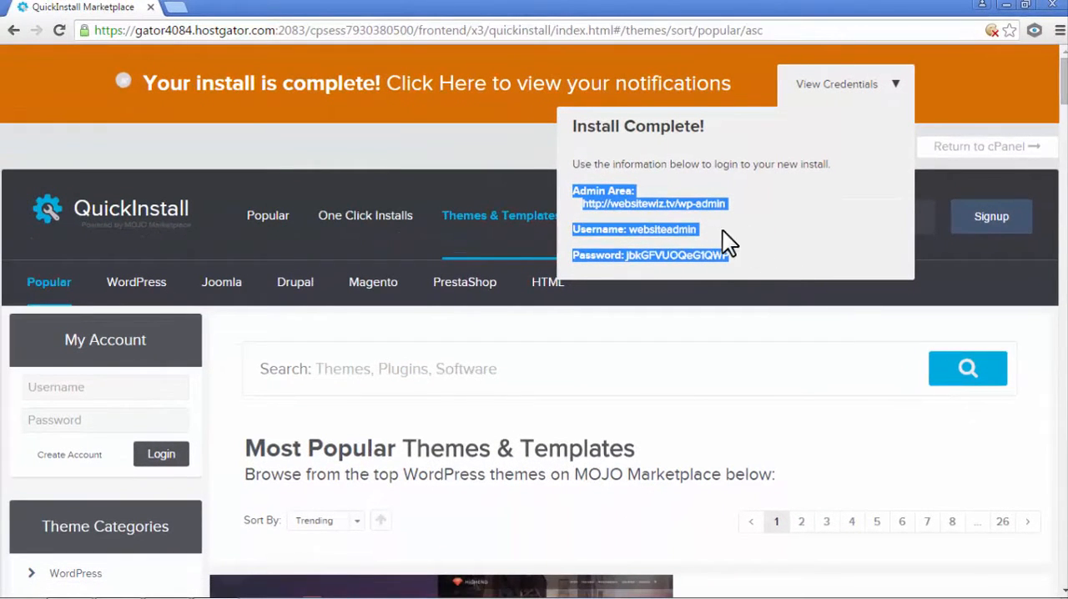
click(739, 225)
drag(728, 254, 633, 264)
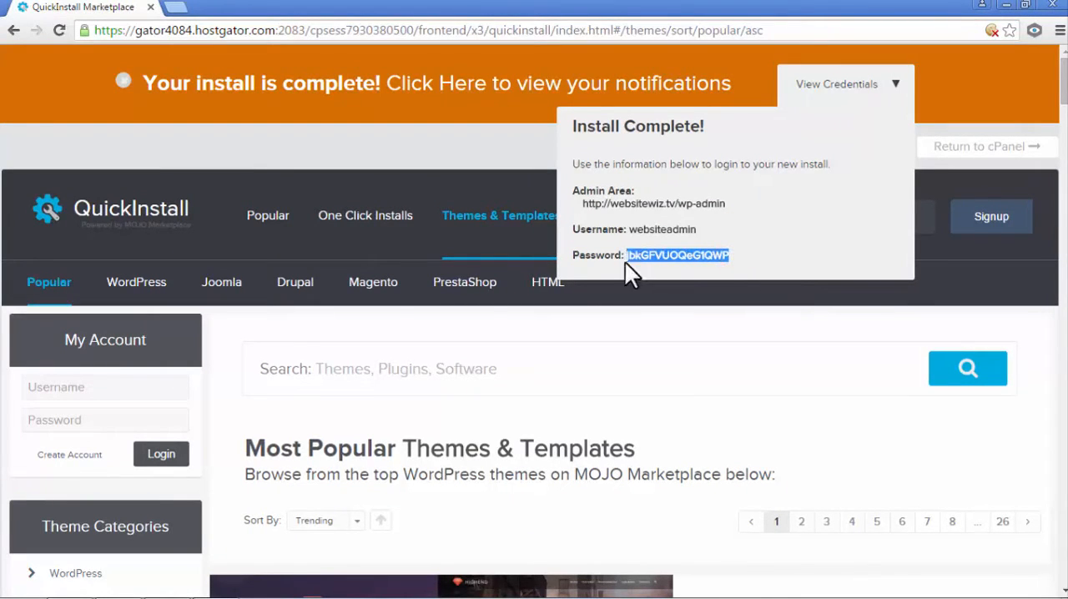
right_click(638, 254)
click(674, 259)
- Open the new site's wp-admin area and log in as websiteadmin with the account password
click(660, 205)
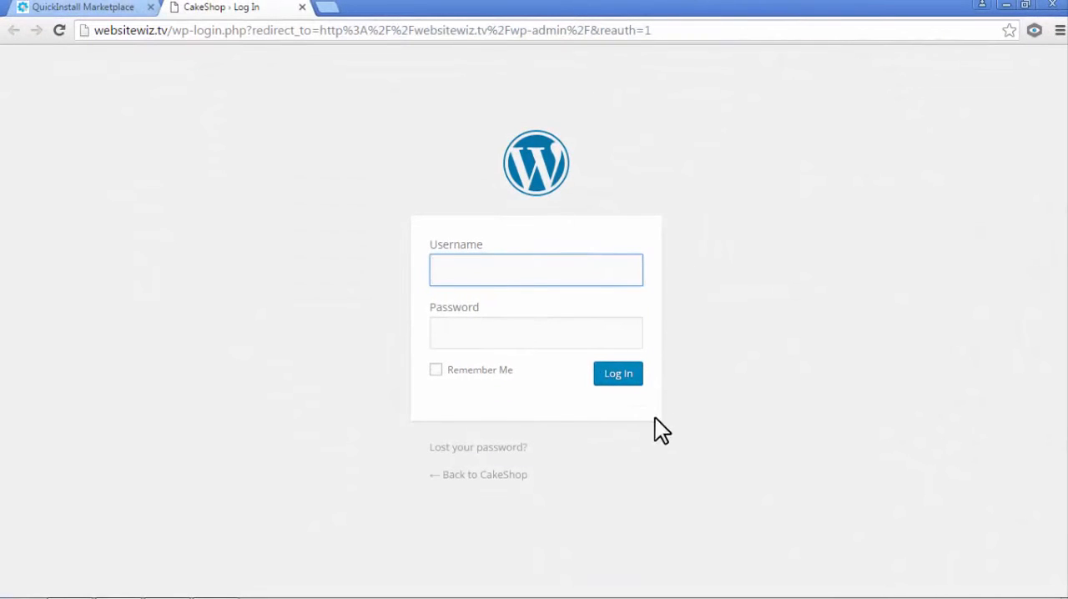
click(725, 423)
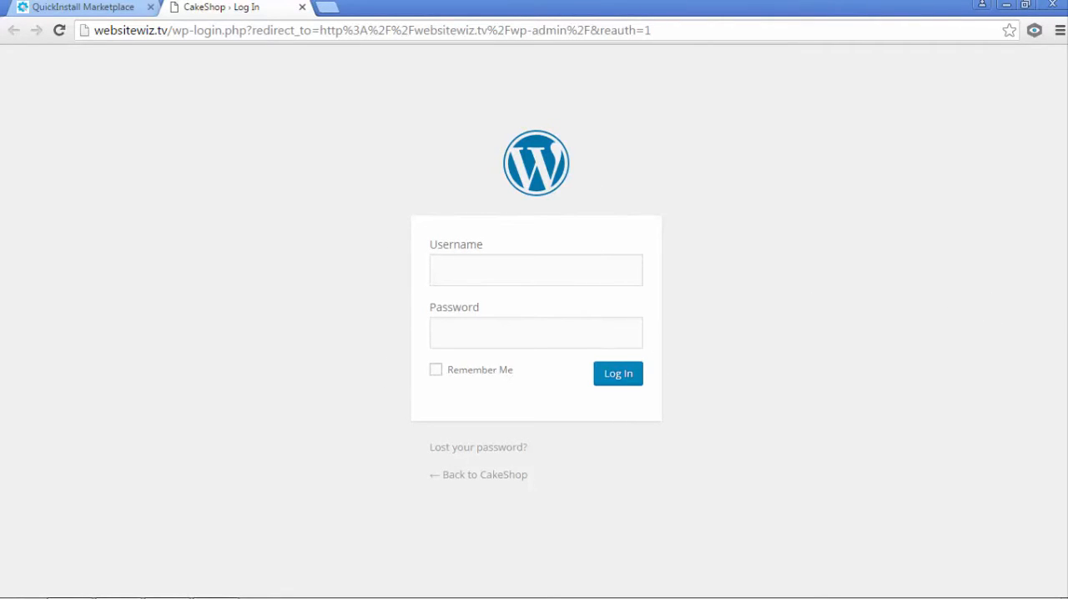
click(569, 264)
text(W)
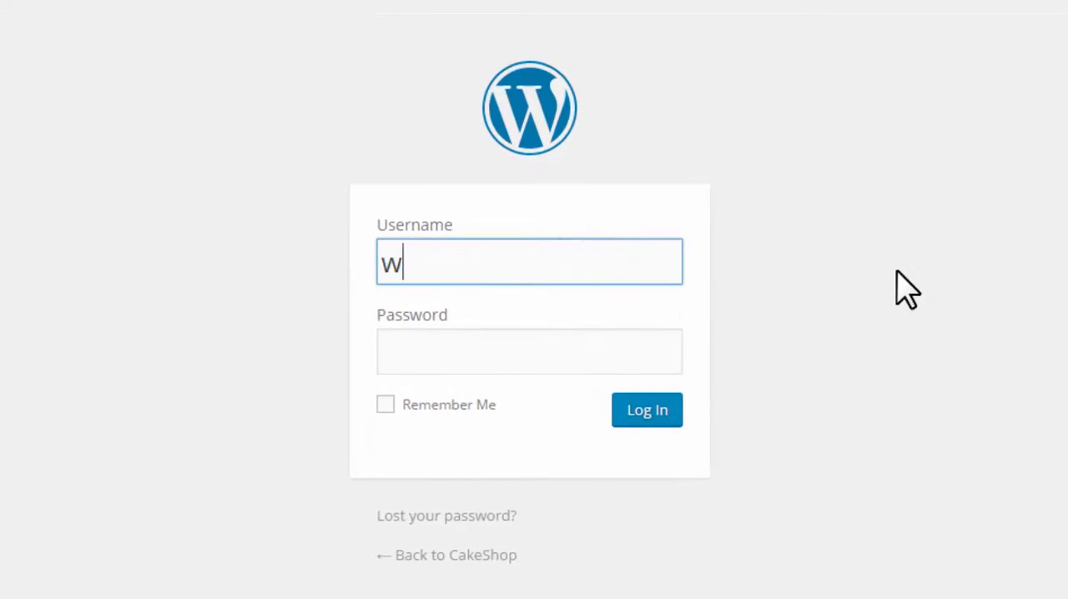
text(ebsiteadm)
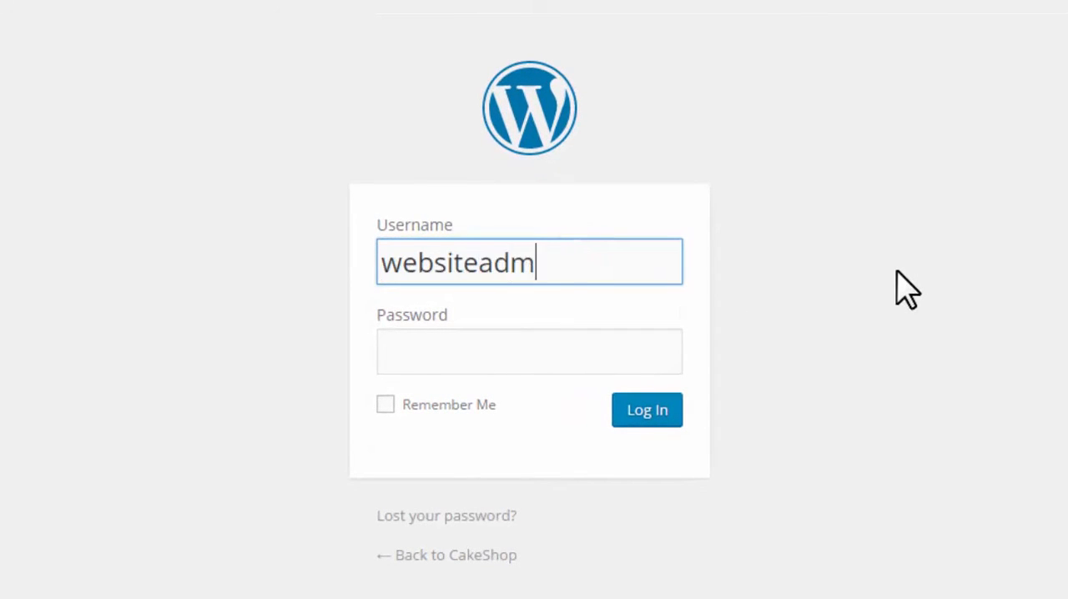
text(in)
key(Tab)
text(•••••••••••••••)
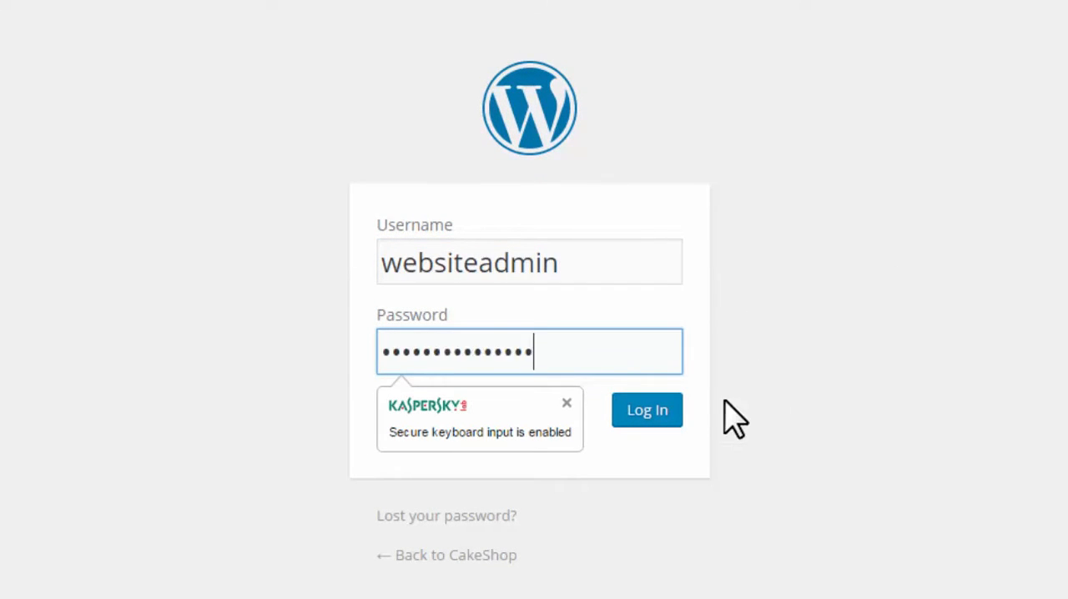
click(651, 415)
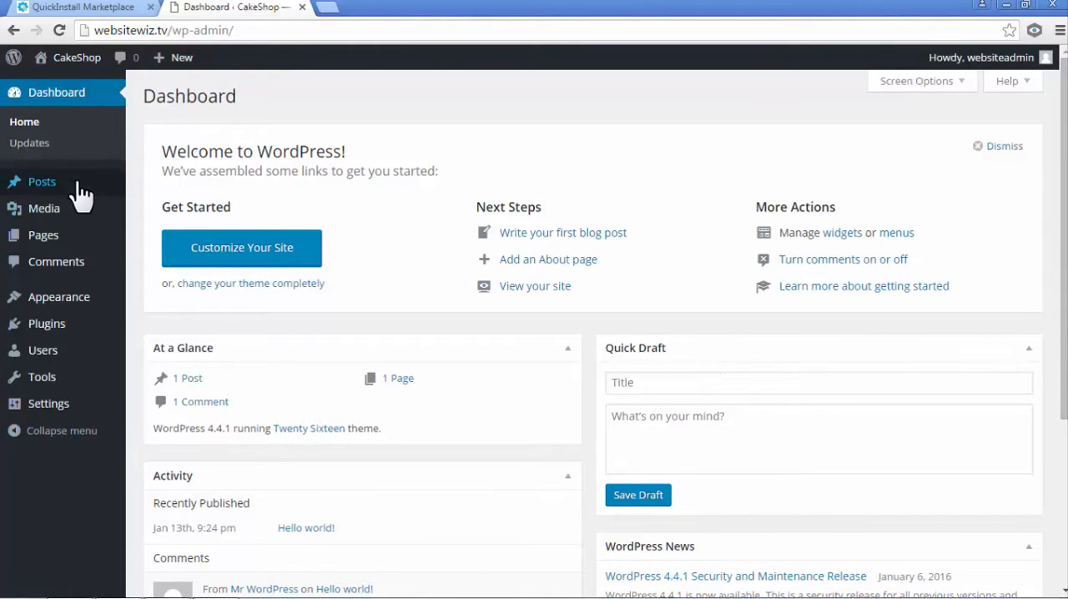
- Close the QuickInstall Marketplace page and move the Hello world! post to the trash
click(150, 7)
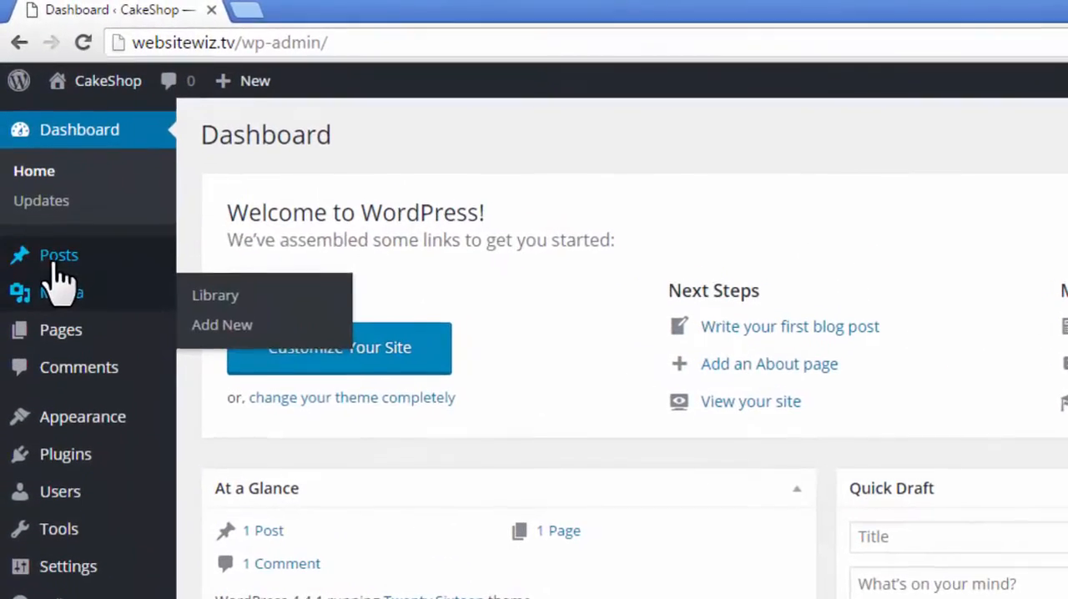
mouse_move(53, 275)
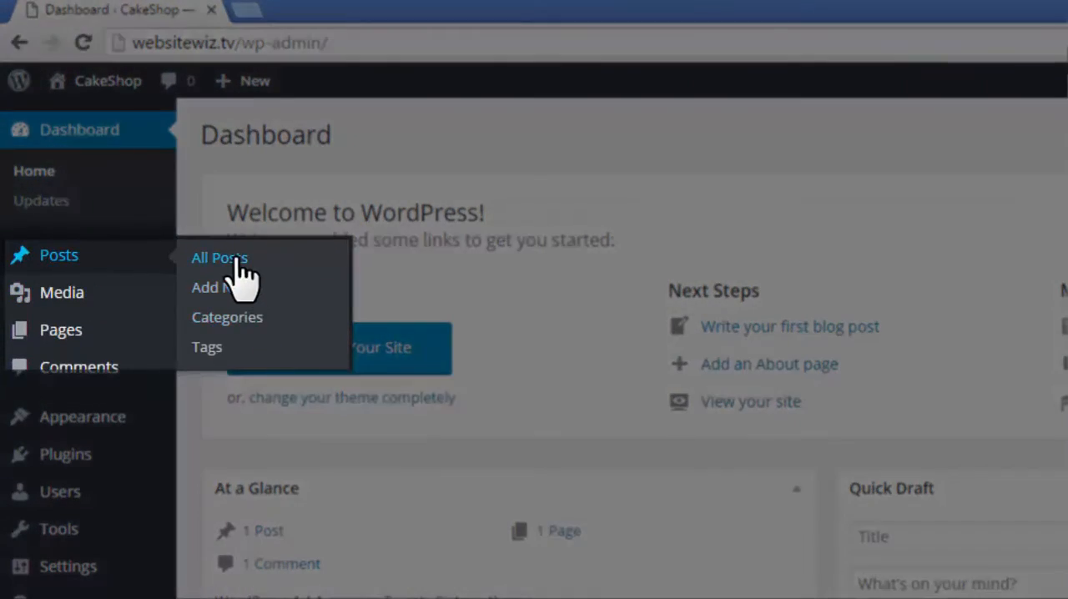
click(236, 259)
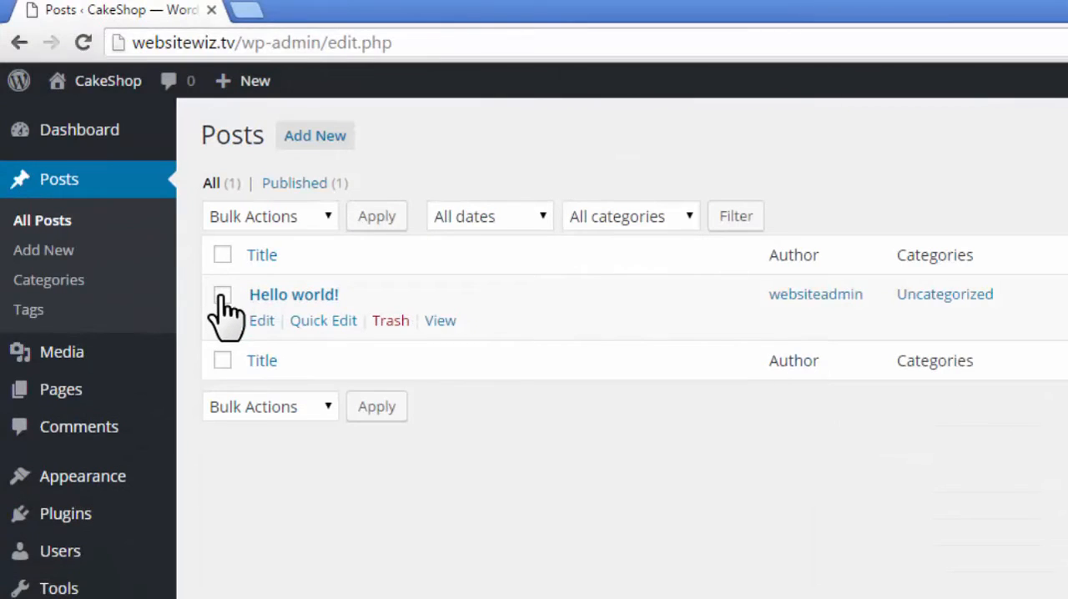
click(221, 296)
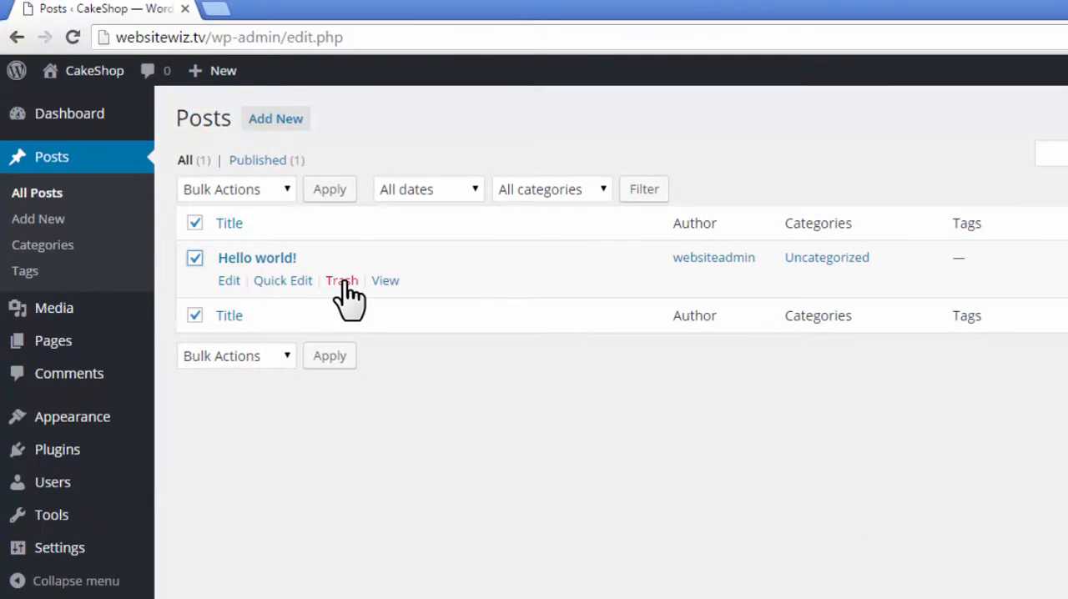
click(342, 281)
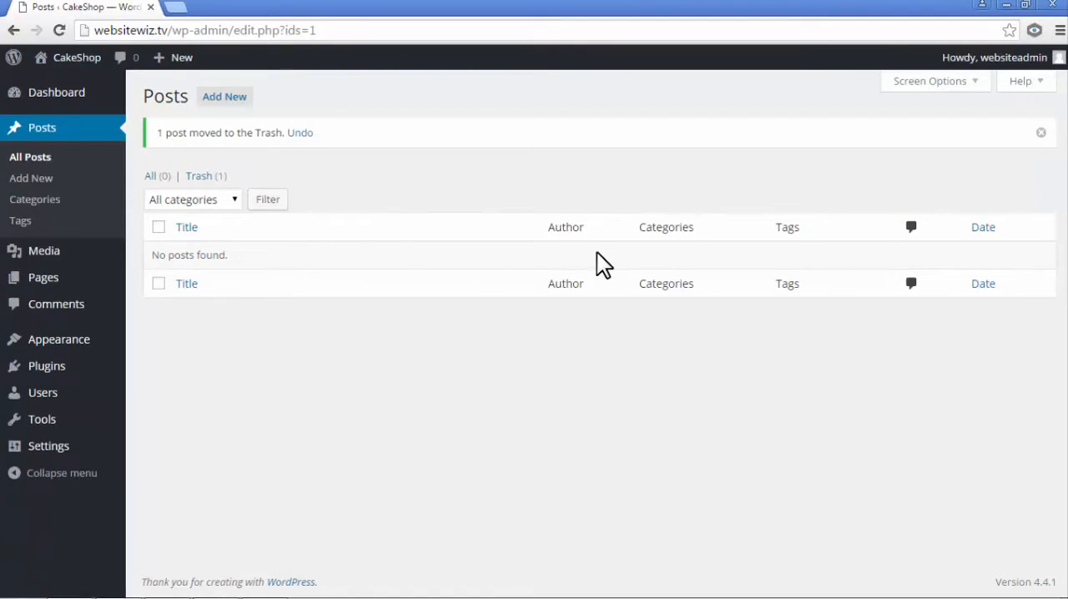
- Move the default Sample Page to the trash from the list of all pages
mouse_move(42, 280)
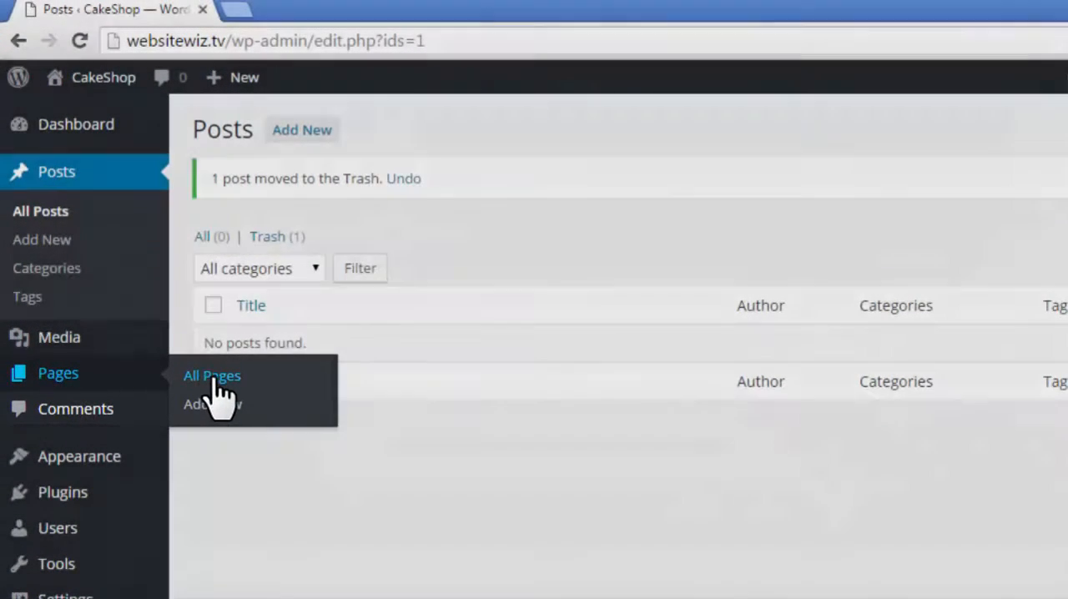
click(213, 376)
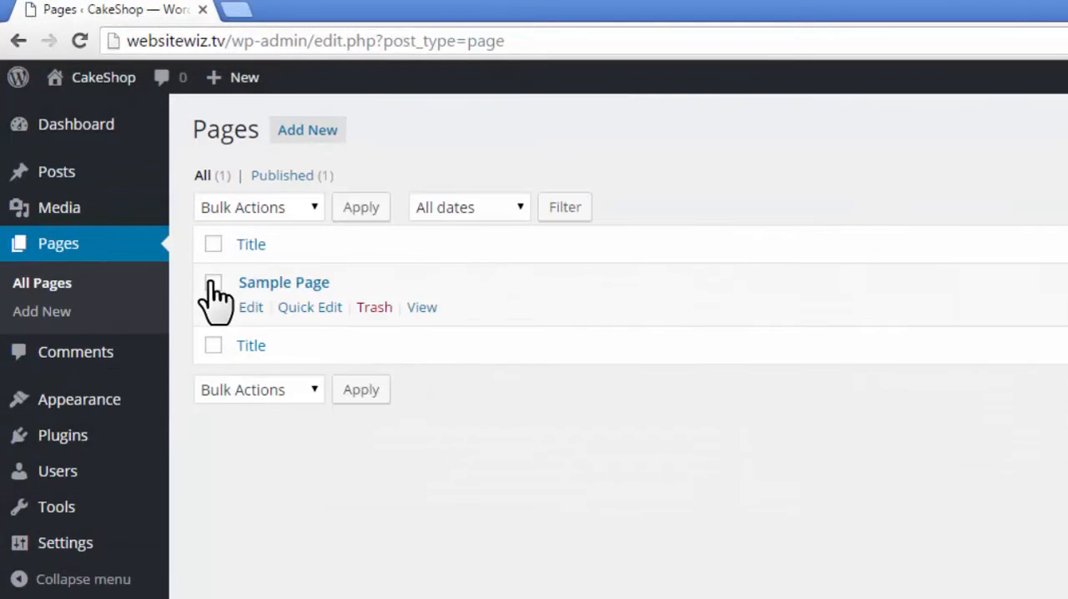
click(213, 283)
click(373, 307)
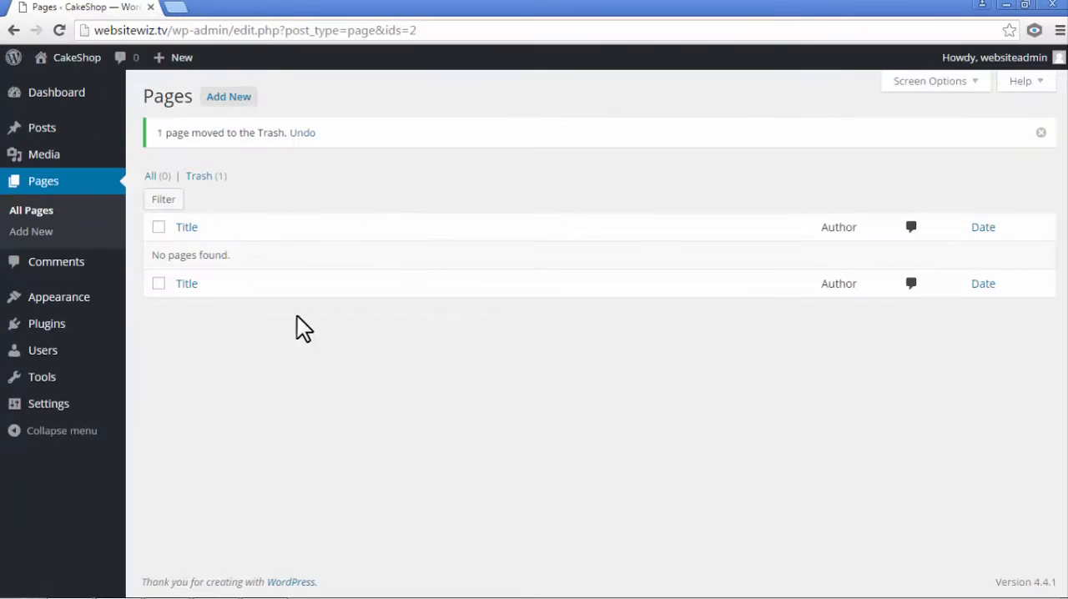
- Deactivate both the Akismet and Hello Dolly plugins with one bulk action in the installed plugins list
mouse_move(83, 440)
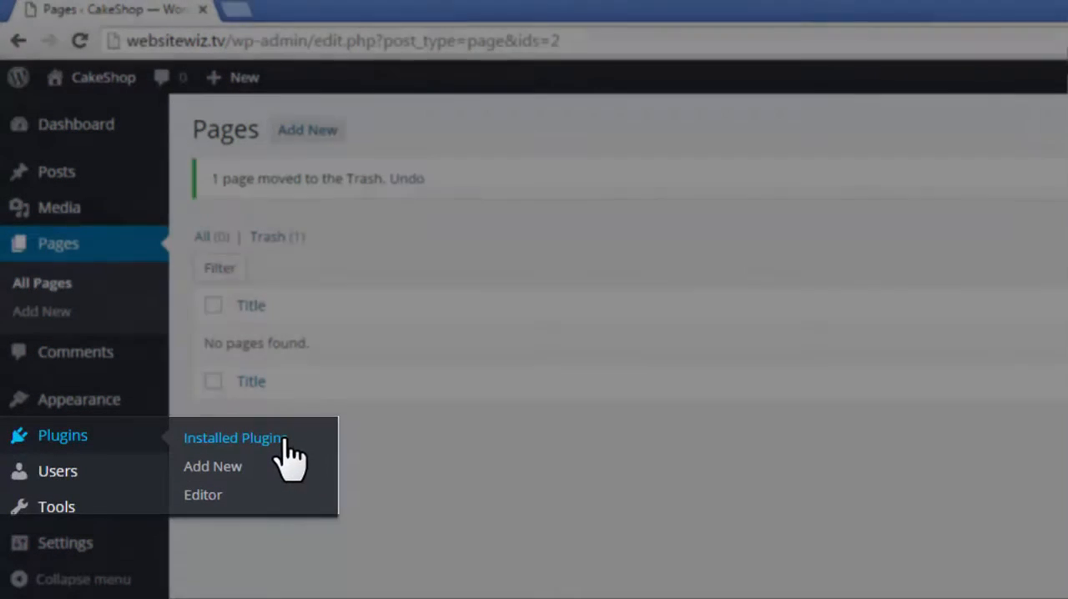
click(284, 439)
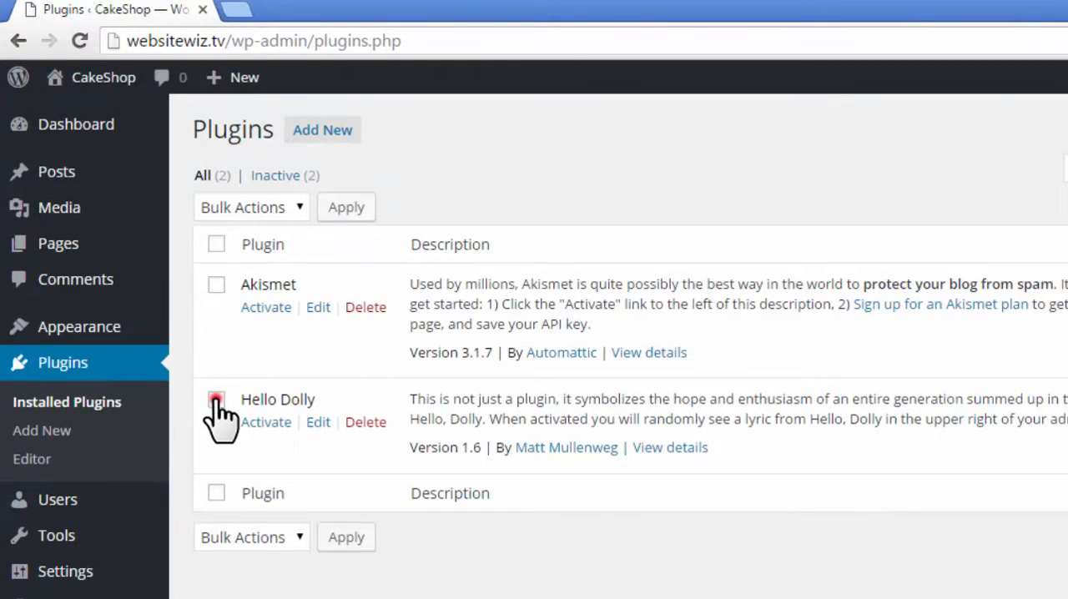
click(216, 401)
click(216, 285)
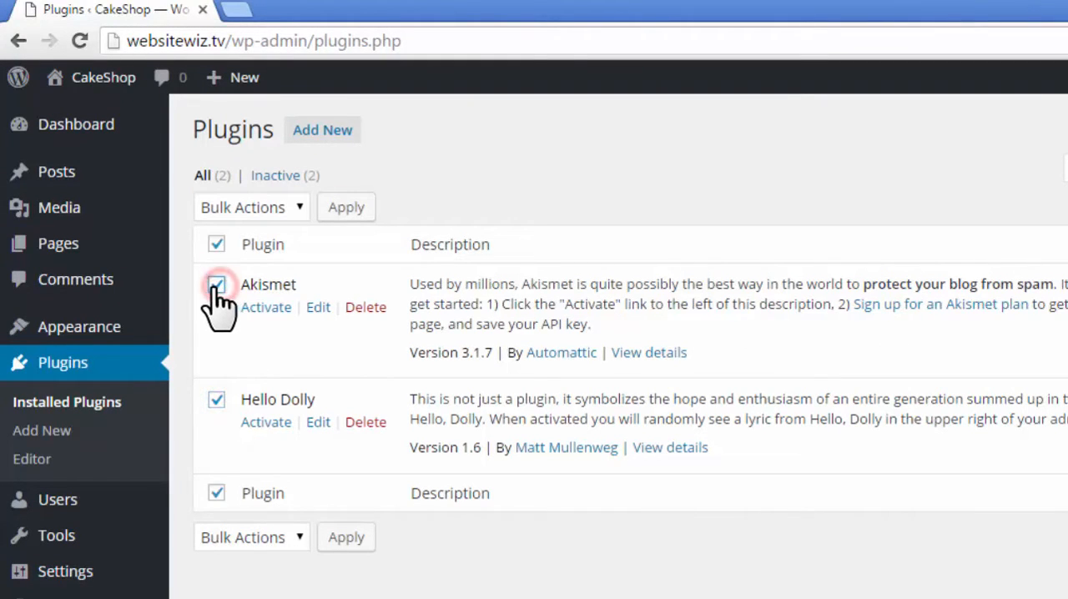
click(216, 285)
click(216, 400)
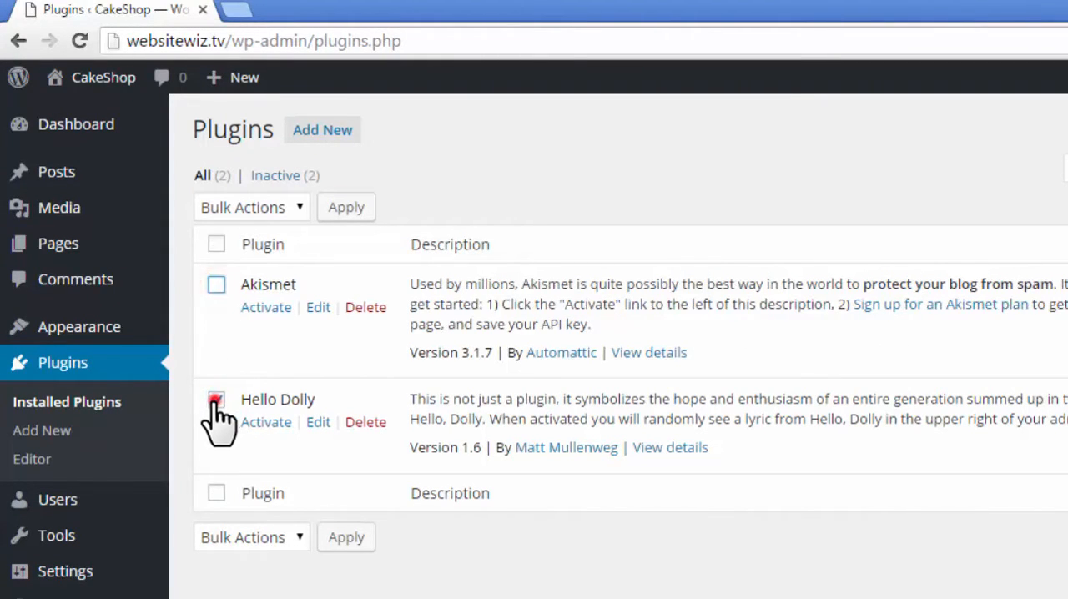
click(216, 243)
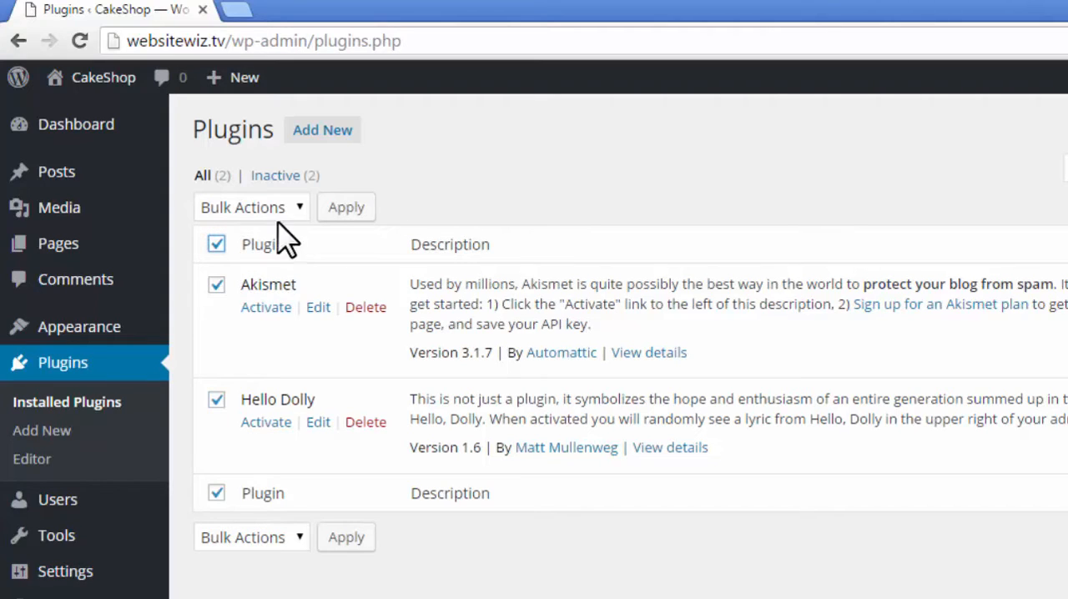
click(299, 208)
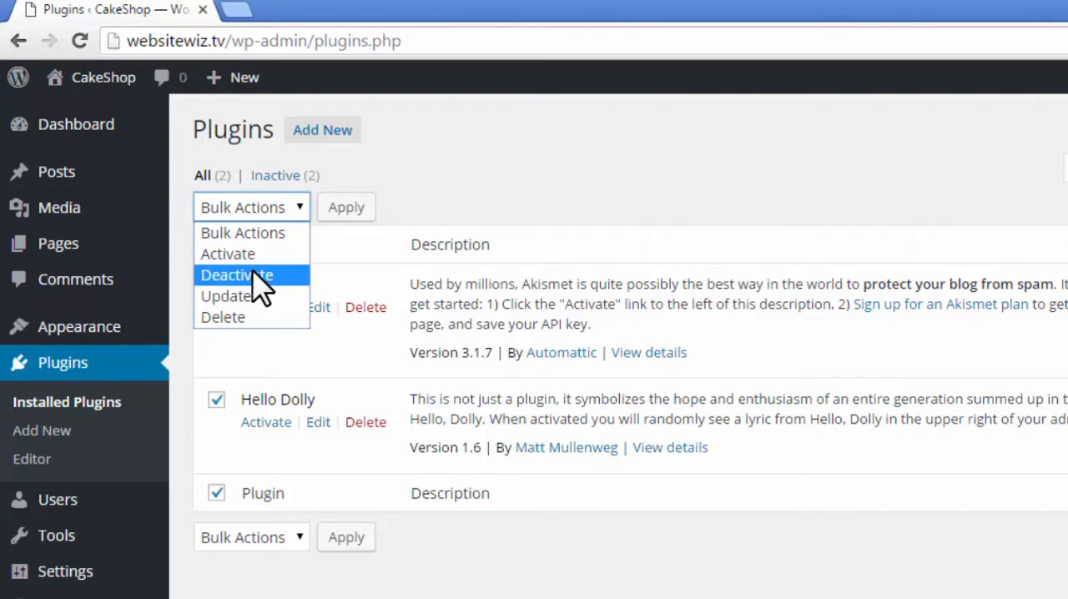
click(259, 275)
click(338, 209)
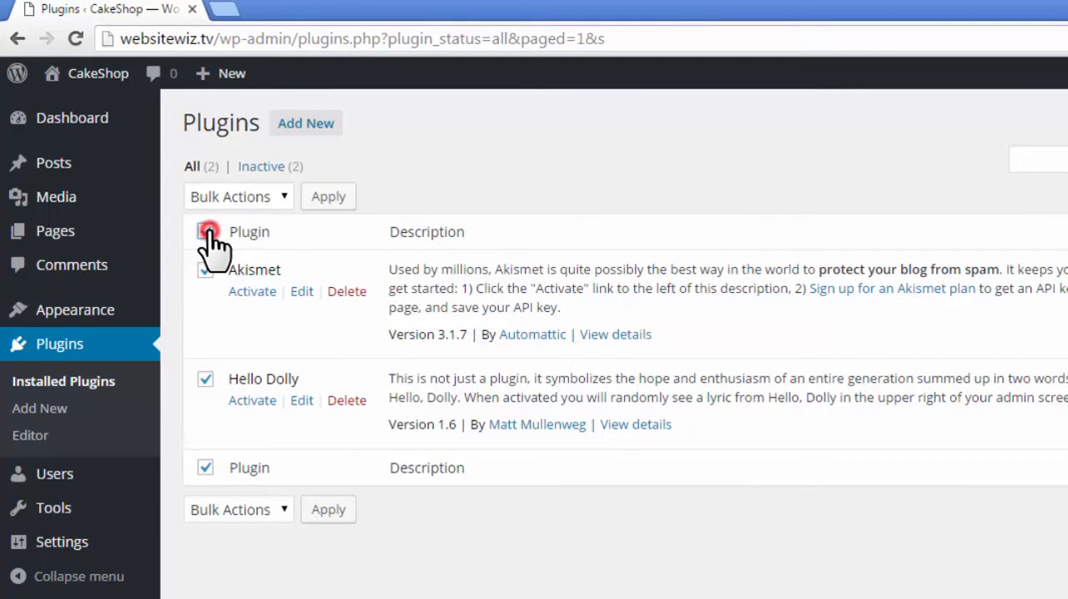
- Bulk delete the Akismet and Hello Dolly plugins, including their files
click(280, 197)
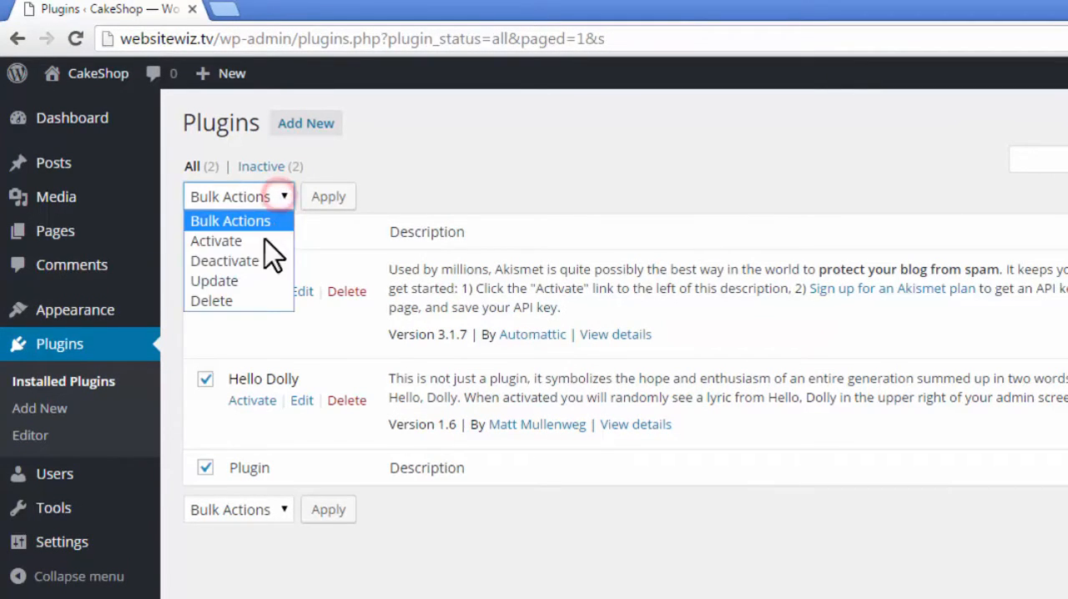
click(238, 296)
click(329, 197)
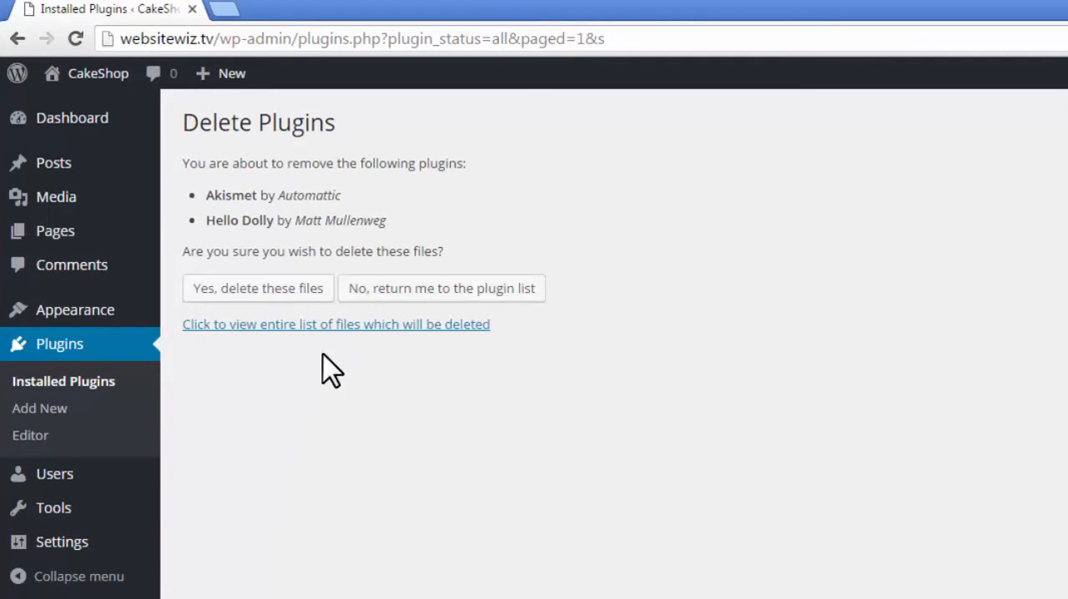
click(257, 291)
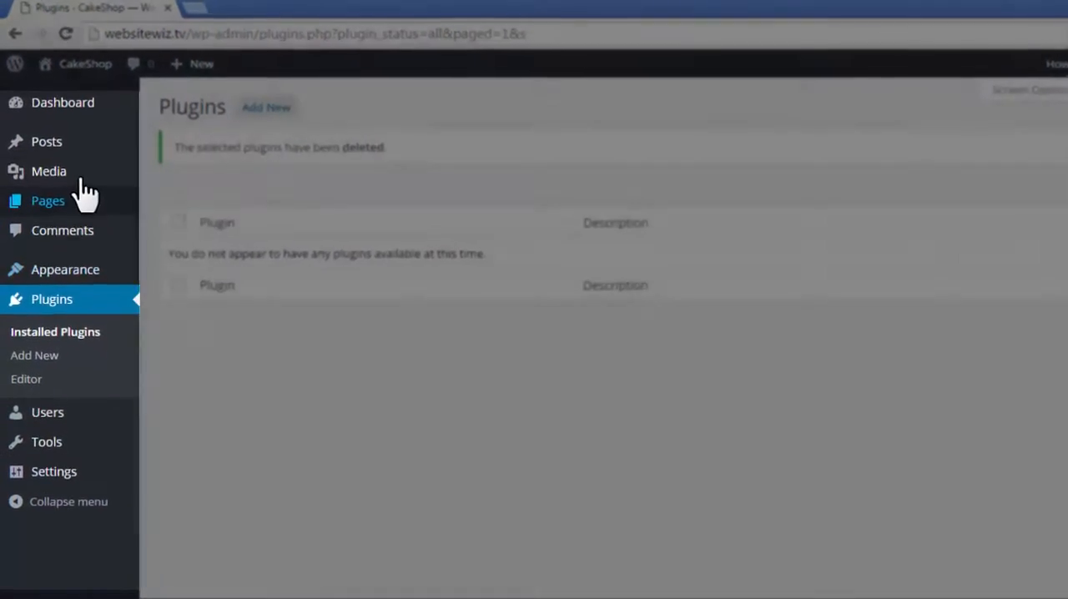
mouse_move(60, 155)
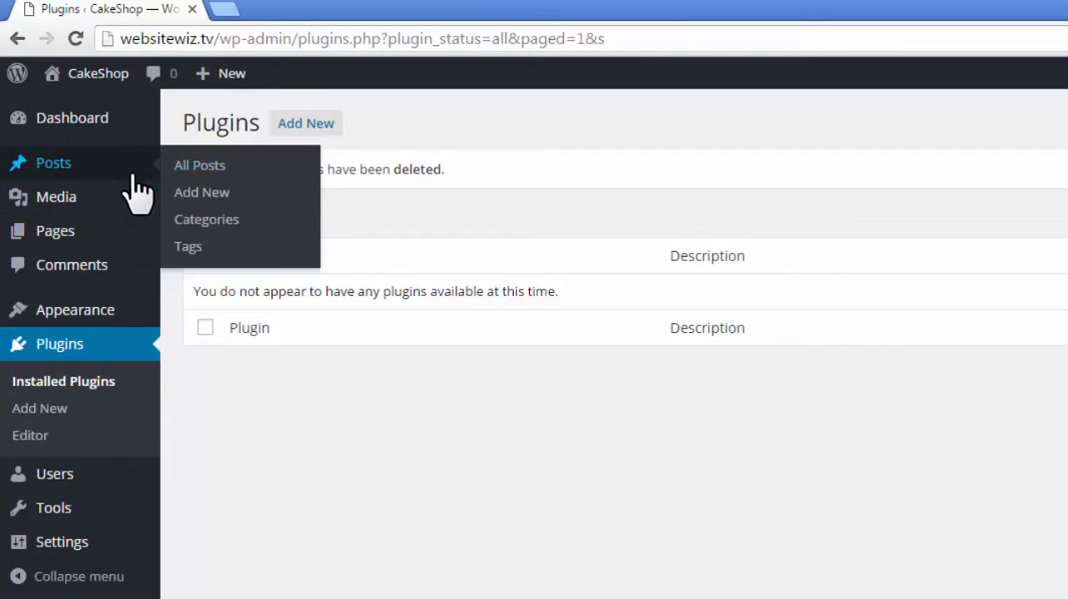
mouse_move(41, 166)
mouse_move(40, 240)
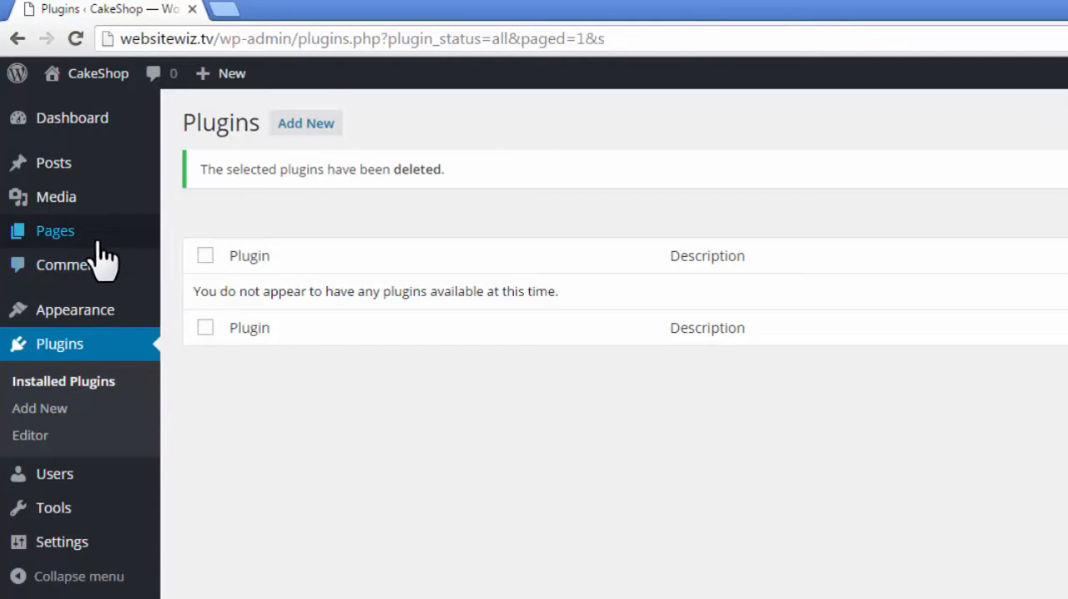
mouse_move(105, 167)
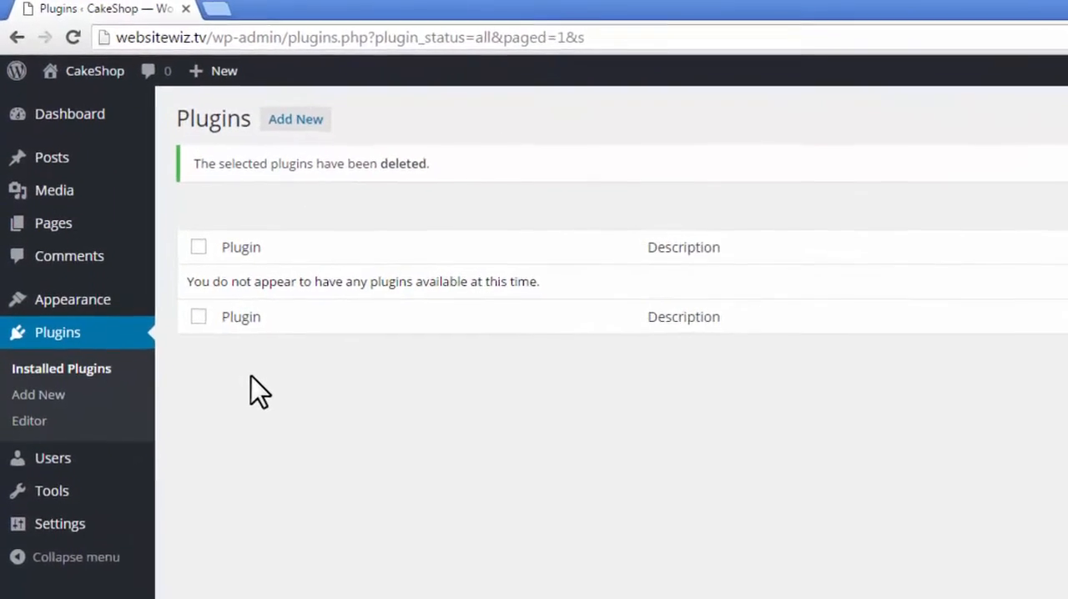
mouse_move(93, 171)
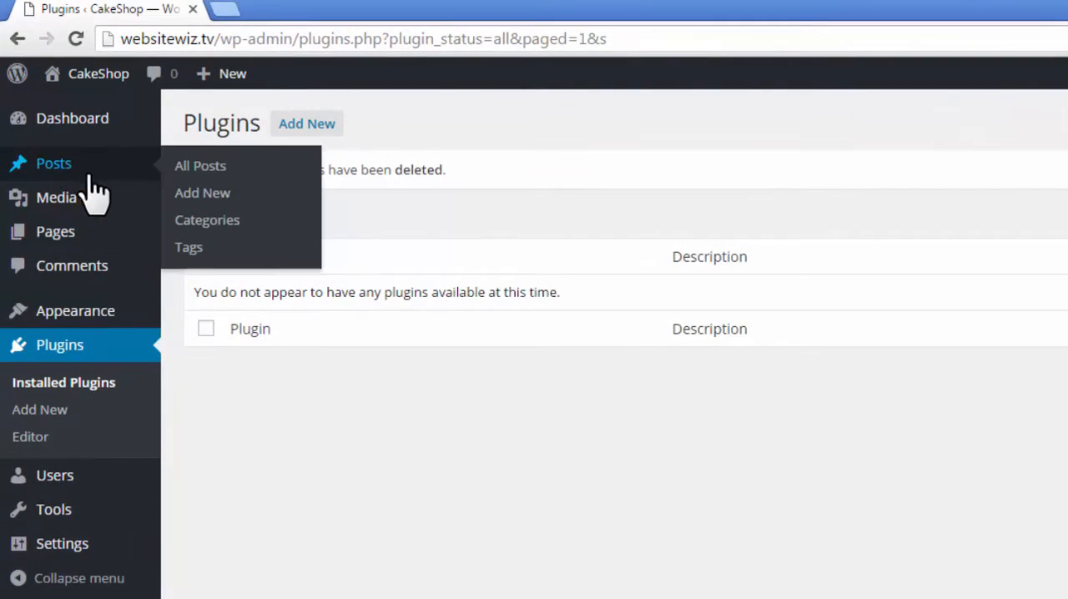
mouse_move(130, 239)
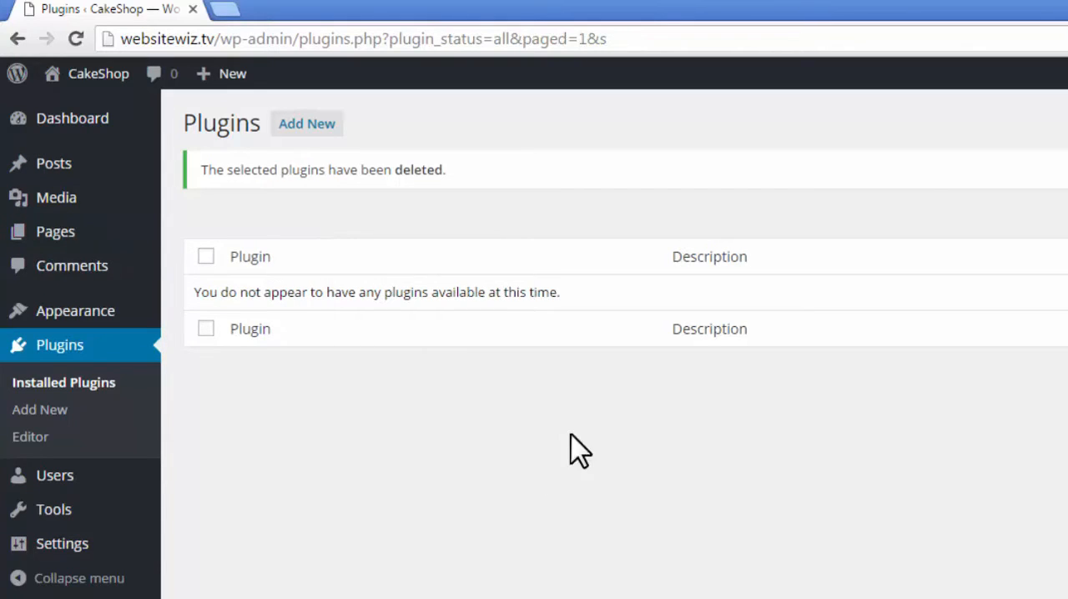
mouse_move(138, 315)
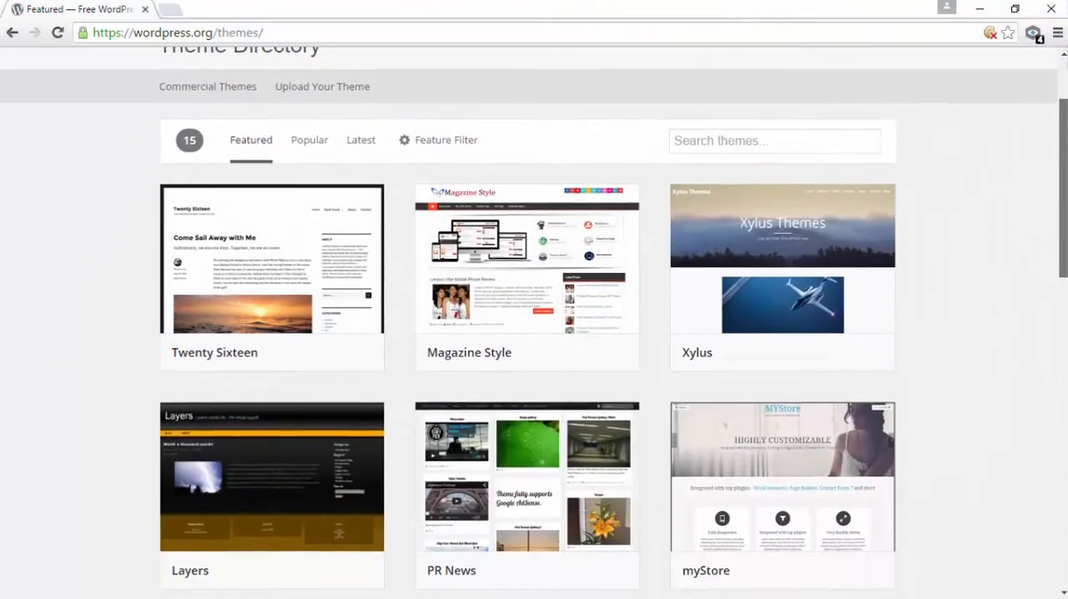
- Browse the featured themes and the popular plugins in the WordPress.org directories
scroll(534, 326, down, 4)
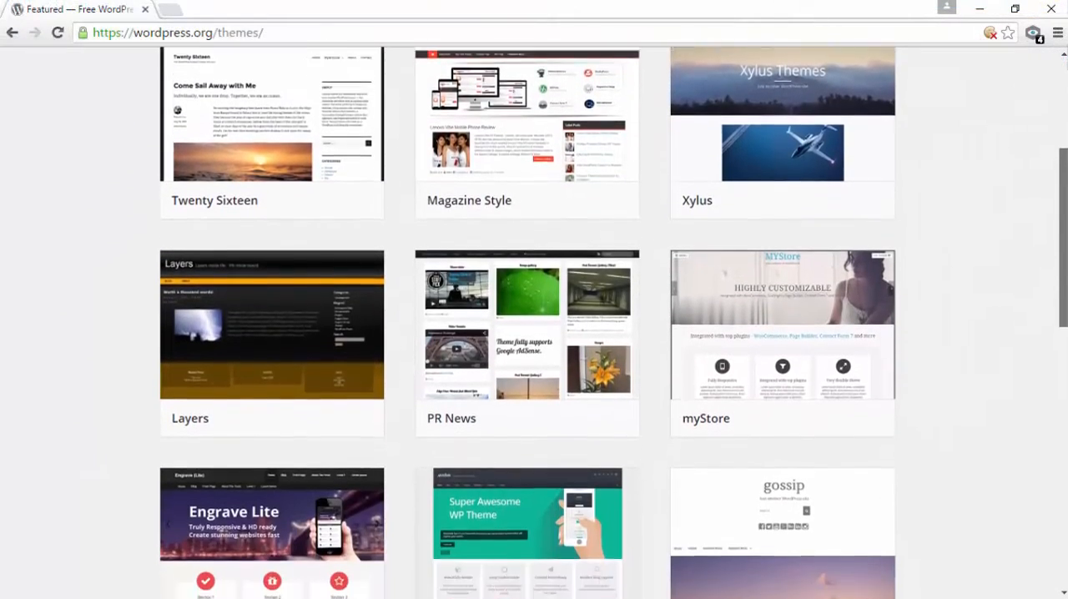
scroll(534, 326, down, 2)
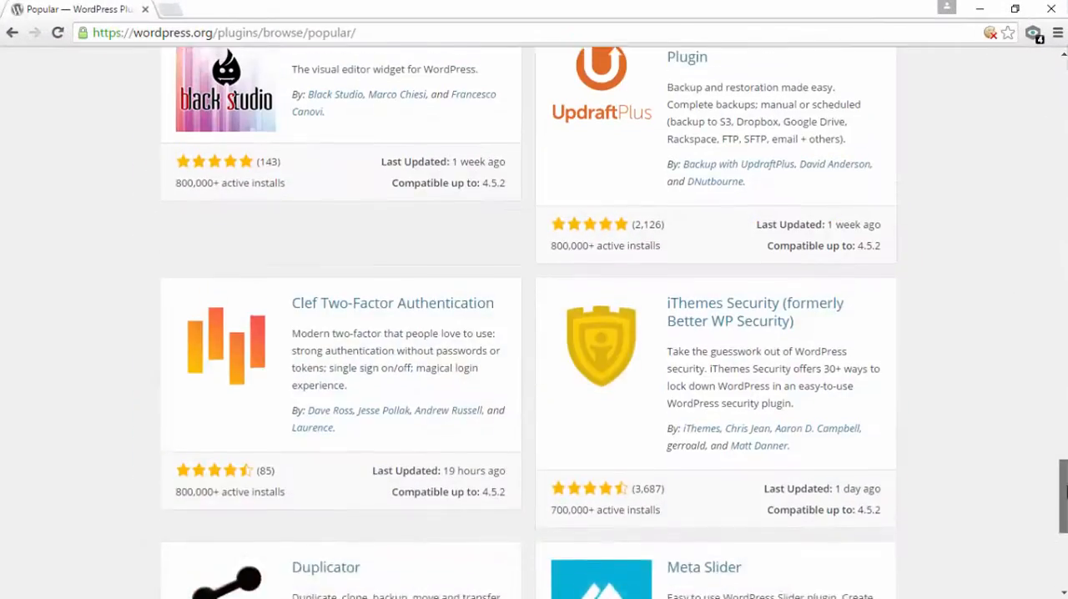
drag(1065, 509, 1065, 419)
scroll(534, 323, up, 5)
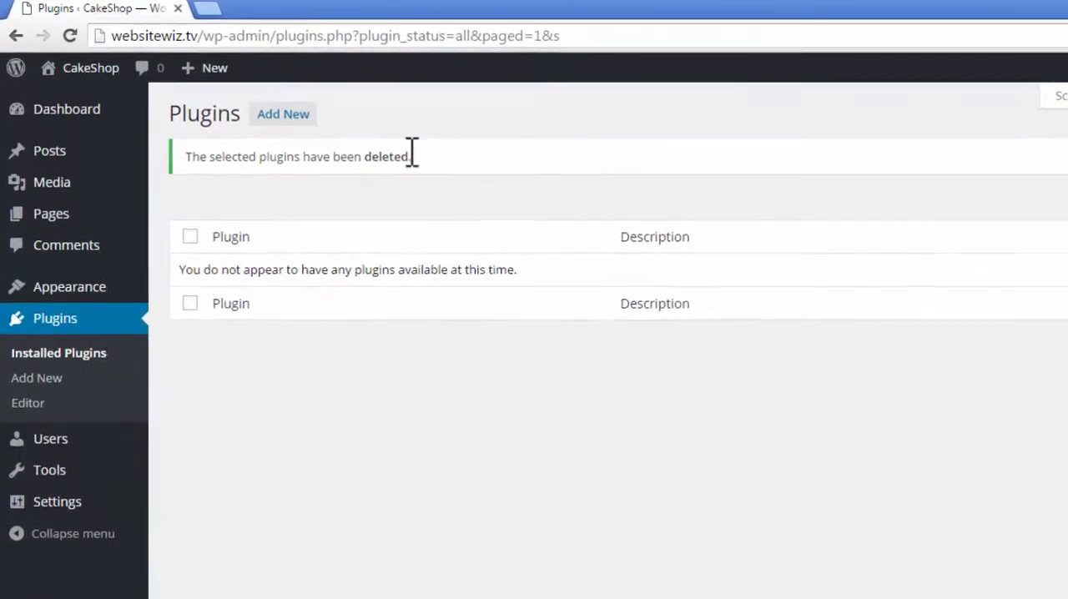
- Set the site's permalink structure to Post name and save the permalink settings
mouse_move(117, 315)
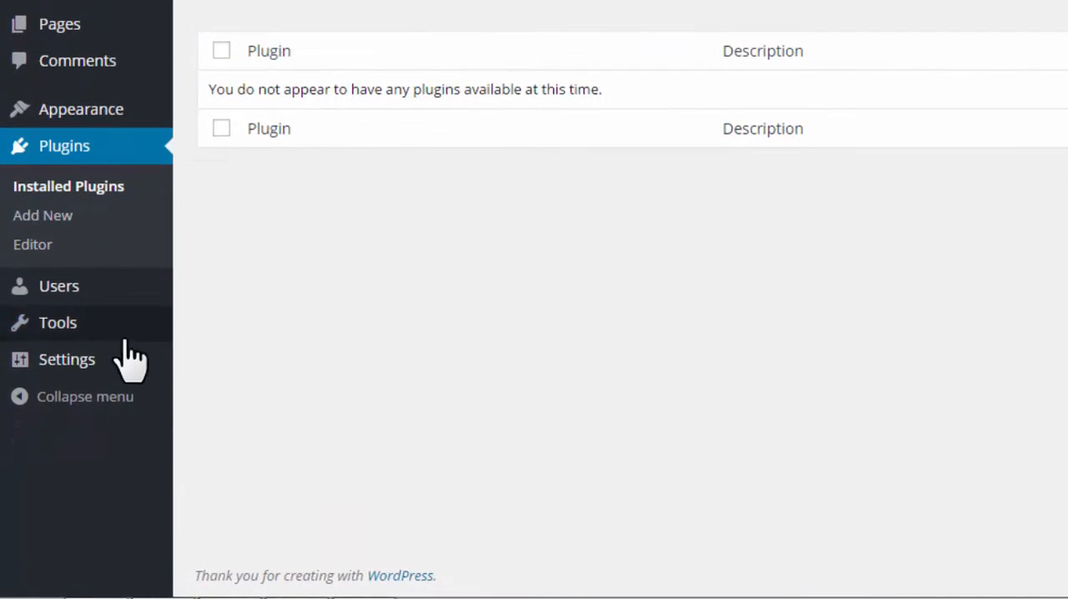
mouse_move(59, 425)
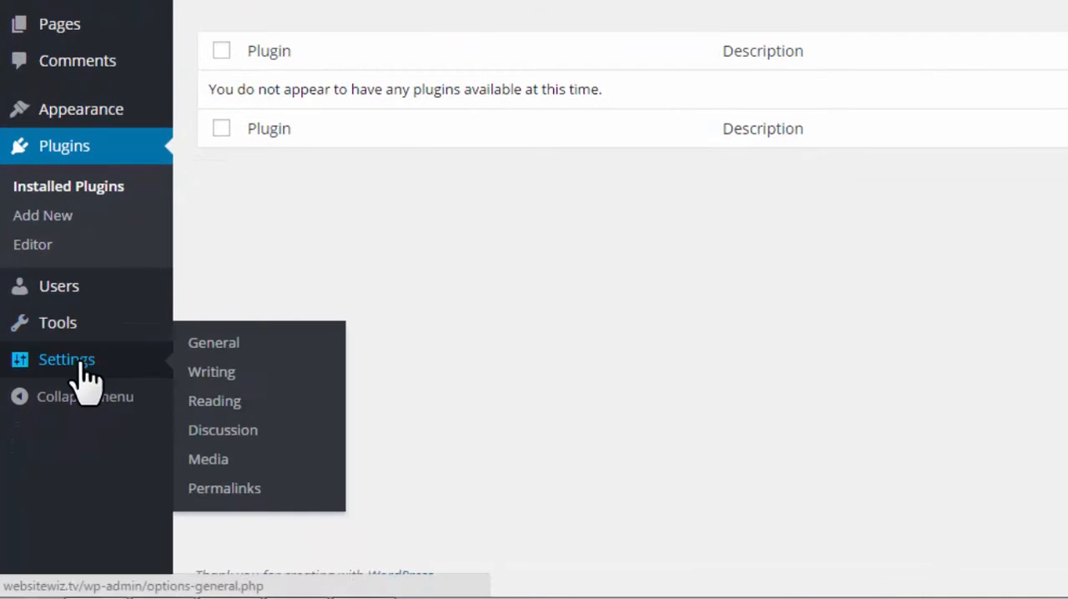
click(249, 487)
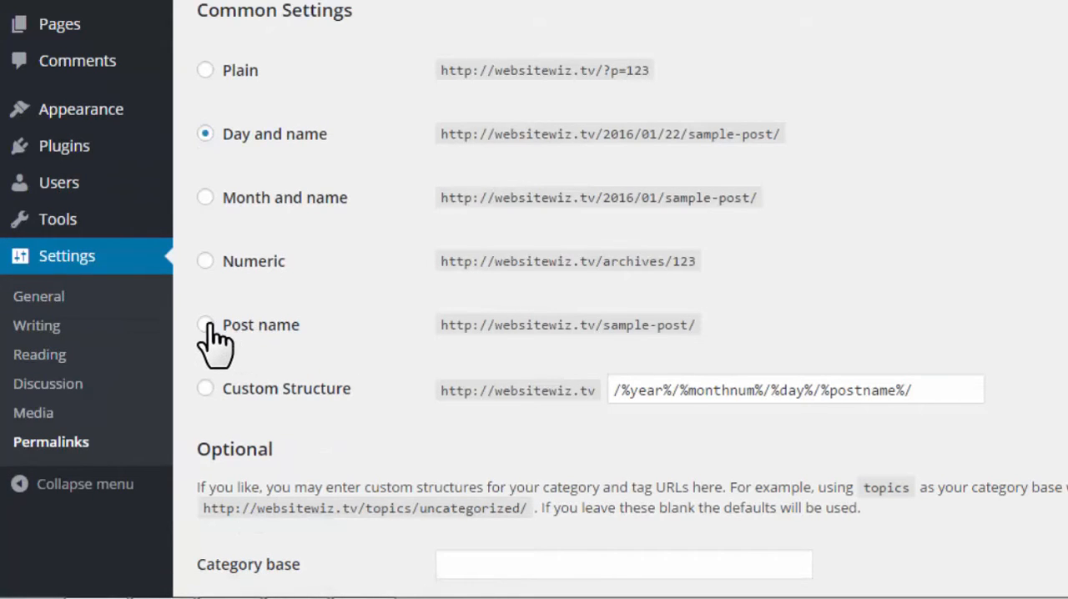
click(206, 324)
scroll(281, 358, down, 3)
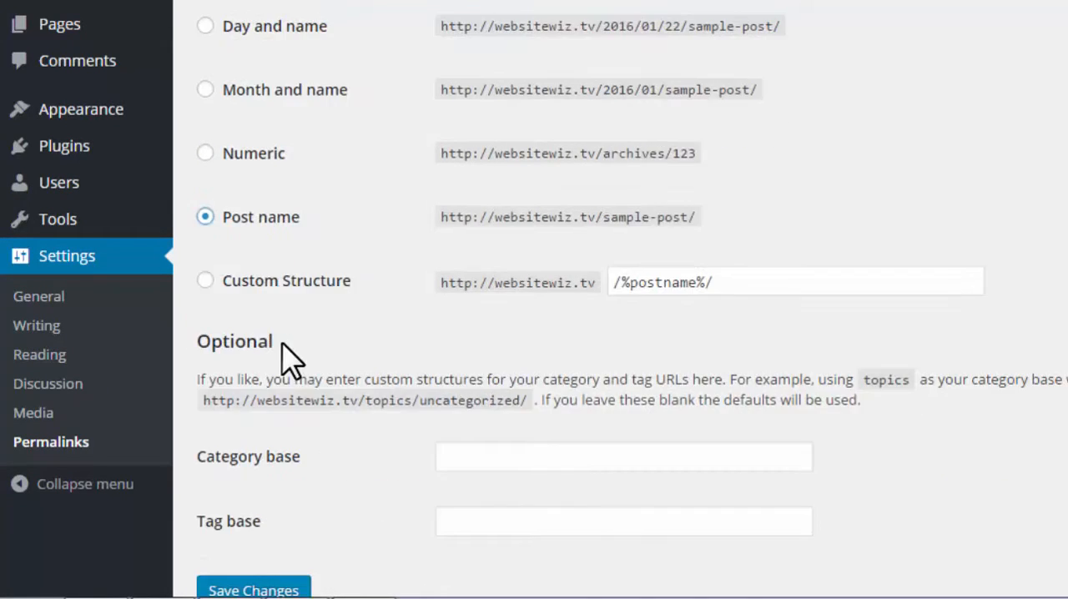
click(268, 488)
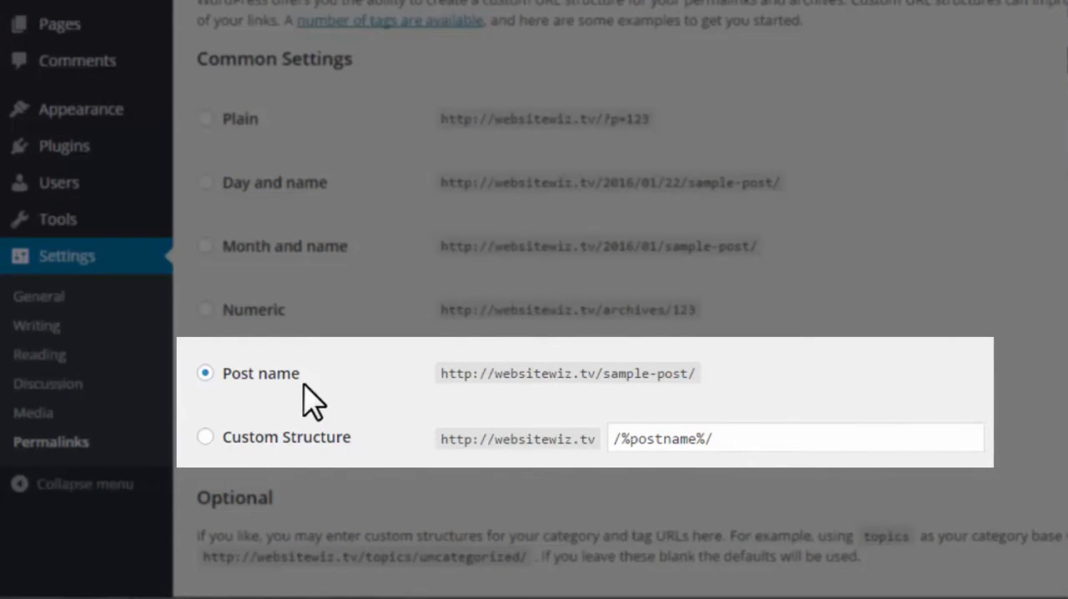
- Highlight the Post name label and the /%postname%/ value of the custom permalink structure to examine them
drag(308, 373, 248, 374)
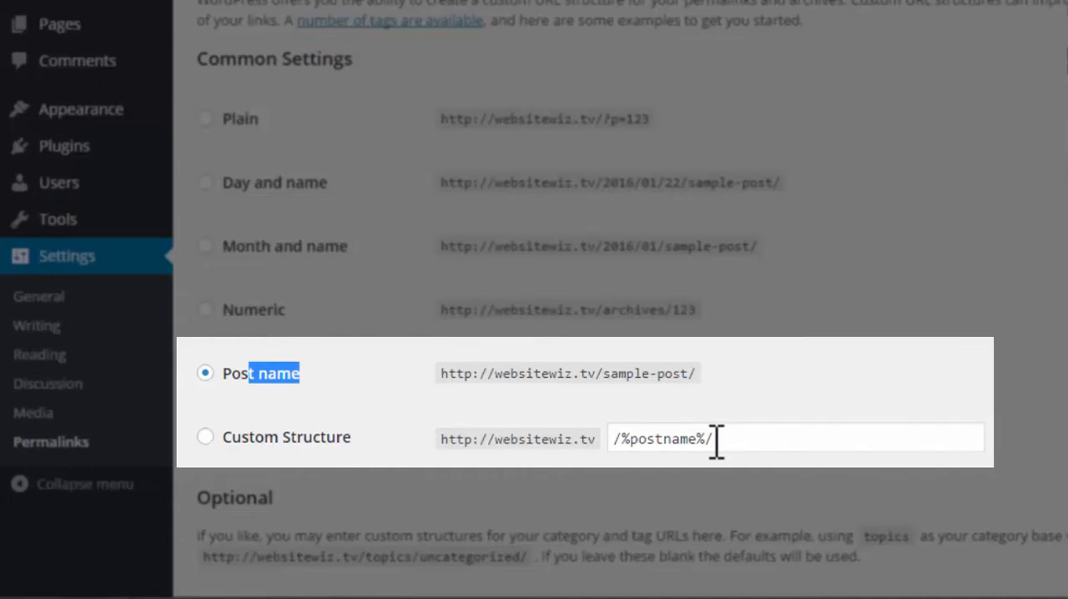
drag(713, 438, 614, 434)
click(844, 373)
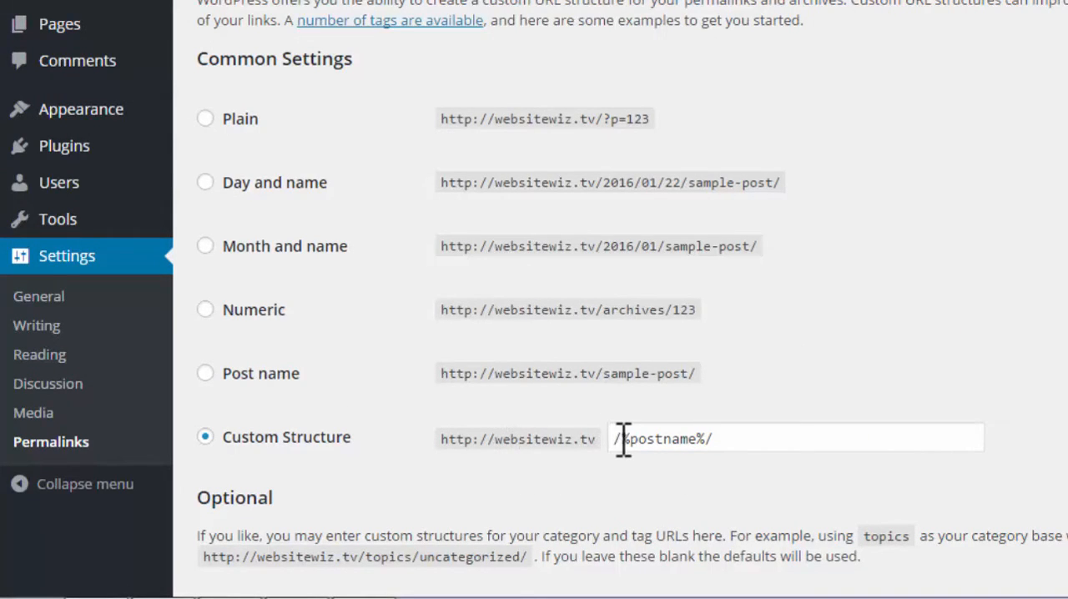
drag(623, 439, 745, 436)
click(921, 293)
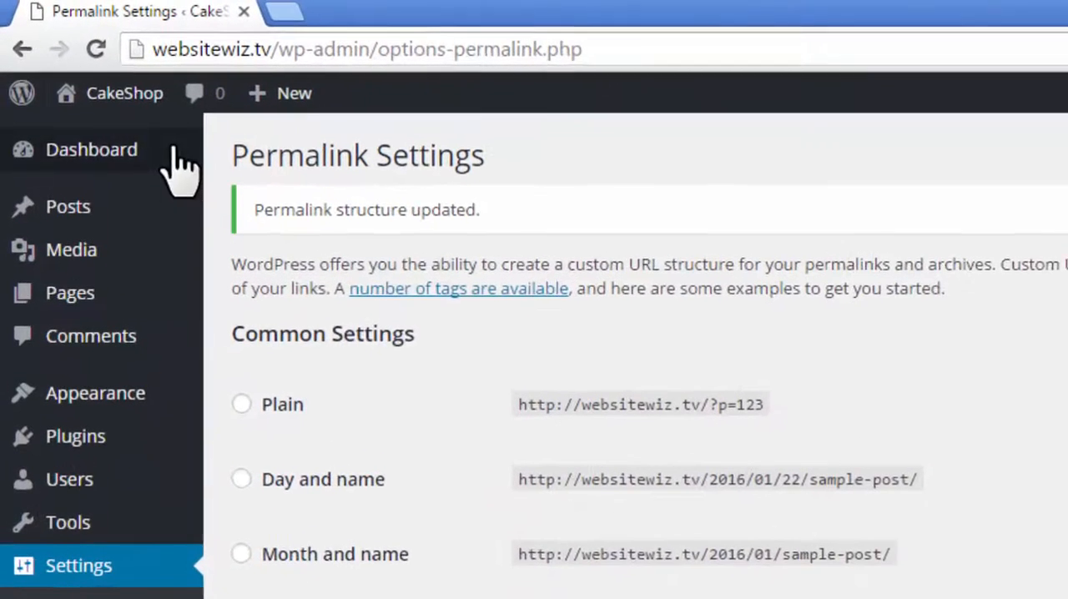
- View the front end of the CakeShop site and return to its admin dashboard
mouse_move(68, 59)
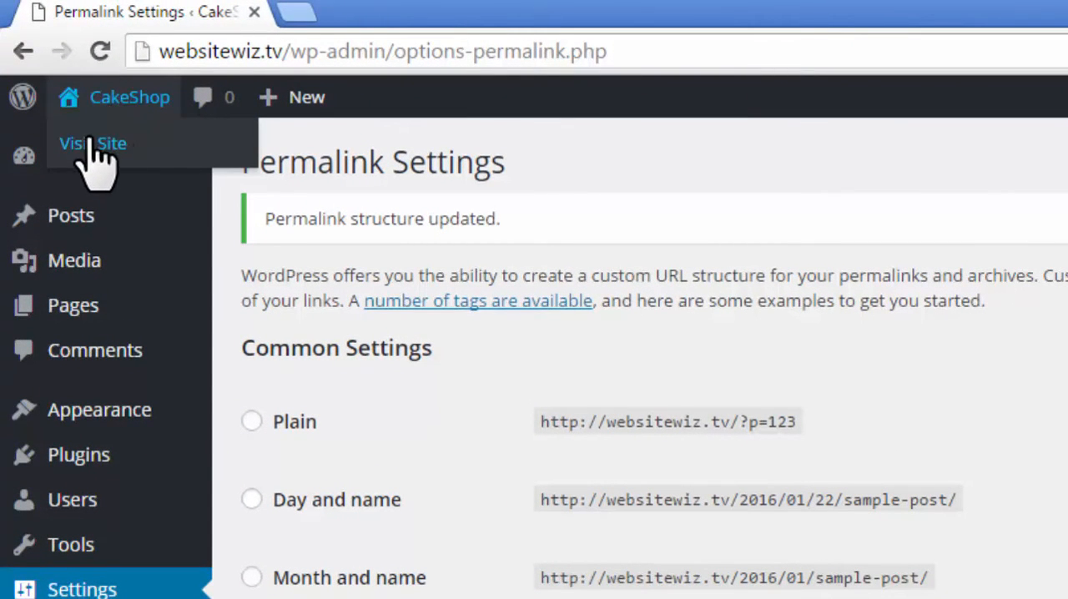
click(106, 143)
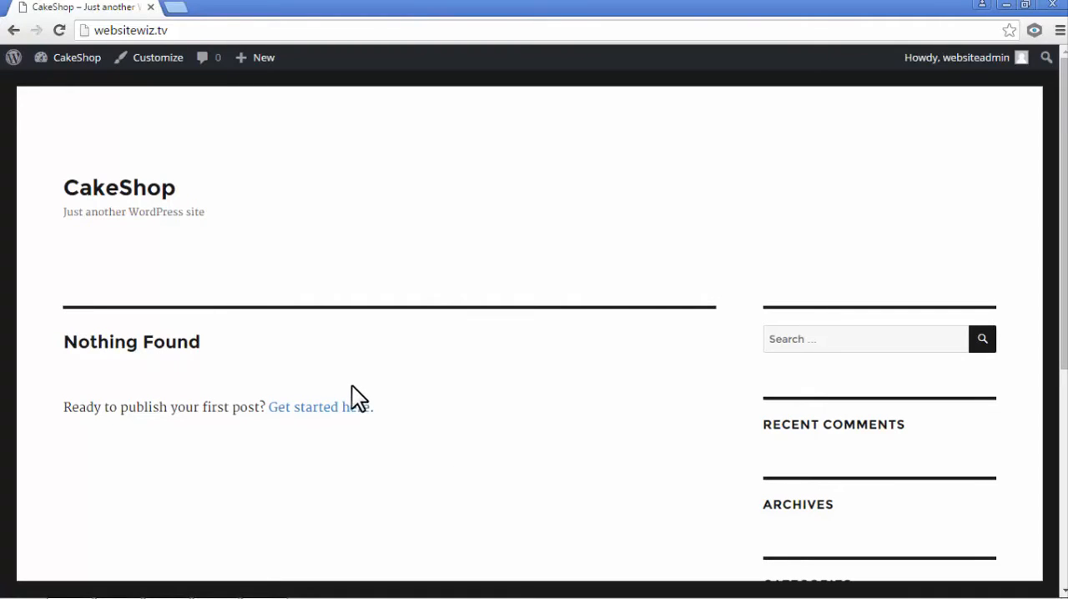
mouse_move(68, 63)
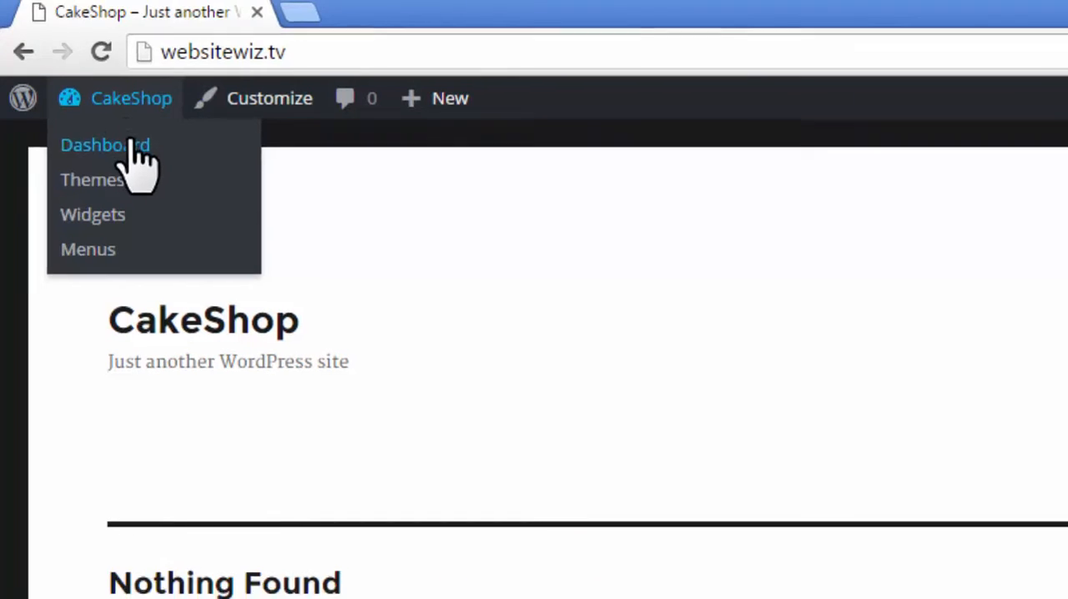
click(132, 147)
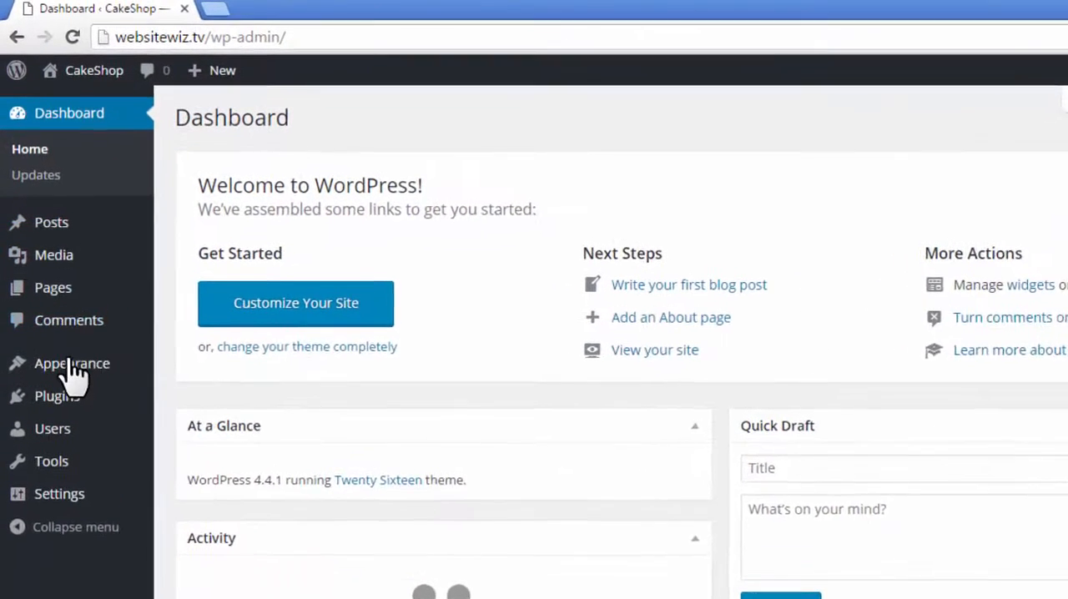
- Open the page for adding themes and browse the featured themes, followed by the popular ones
mouse_move(53, 296)
click(205, 383)
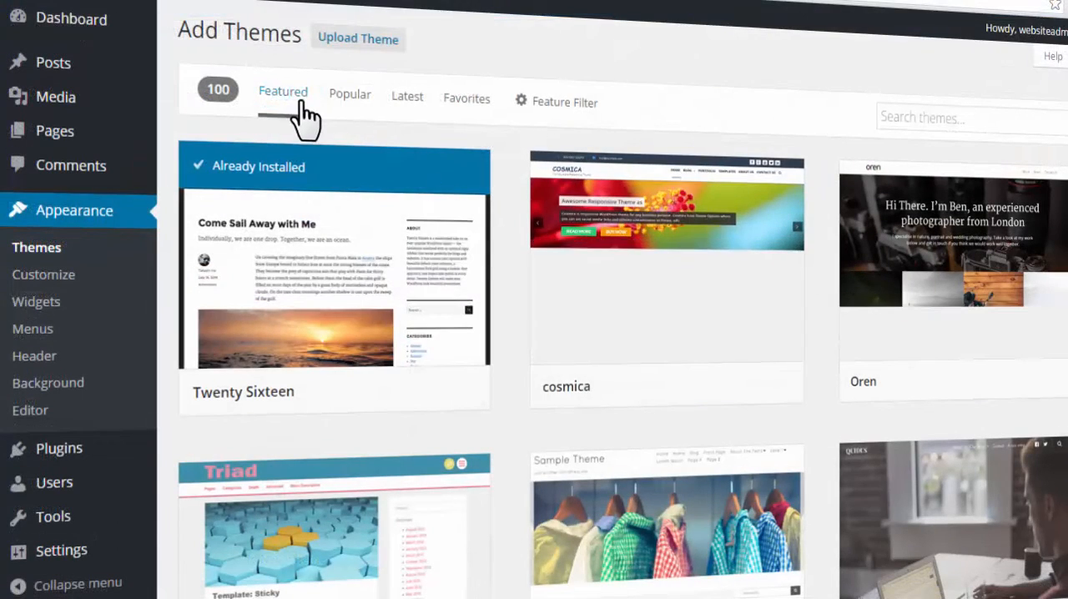
scroll(688, 232, down, 2)
scroll(688, 232, down, 4)
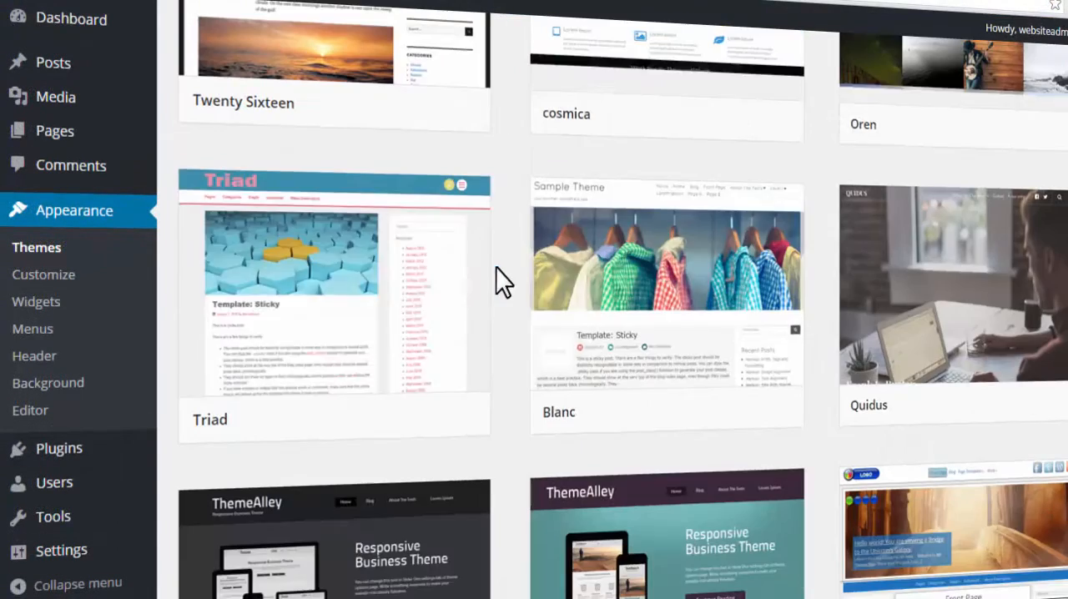
scroll(966, 248, down, 7)
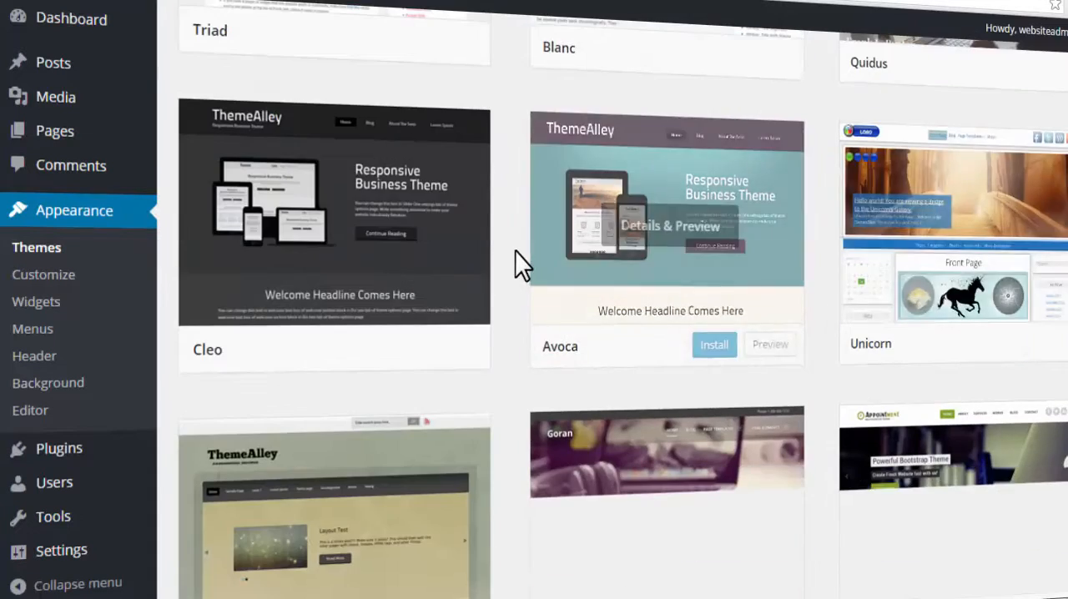
scroll(522, 250, up, 6)
scroll(522, 250, up, 5)
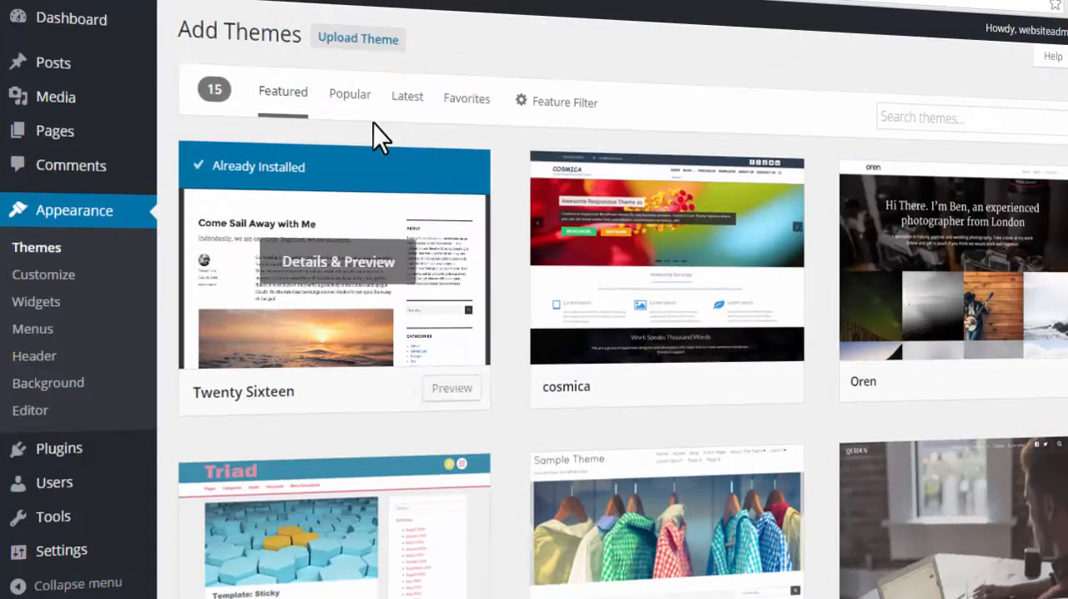
click(345, 95)
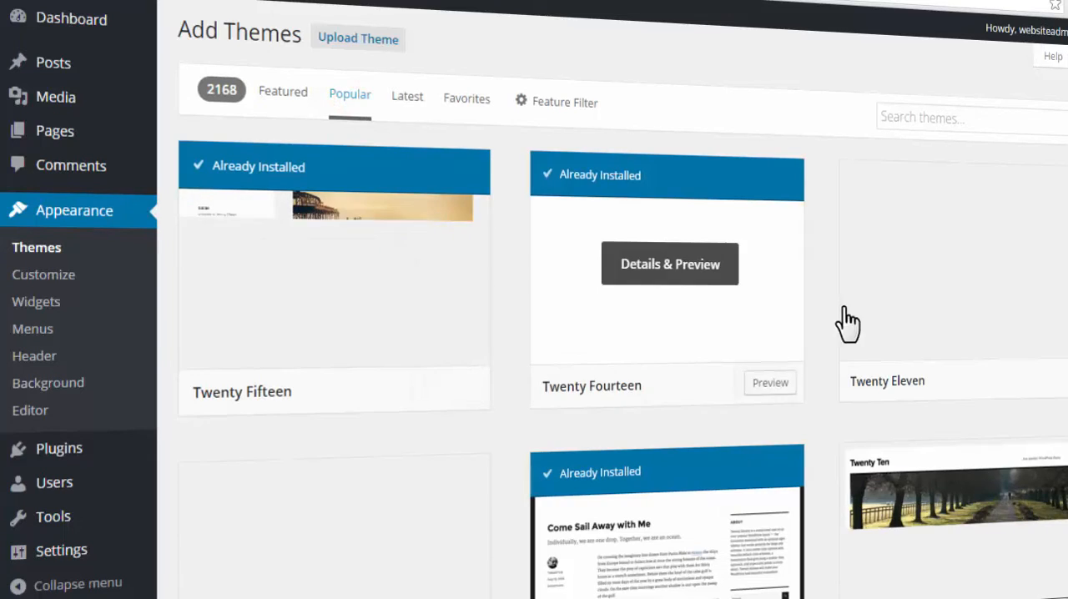
- Browse the popular themes and search the theme directory for "zerif lite"
scroll(1026, 302, down, 8)
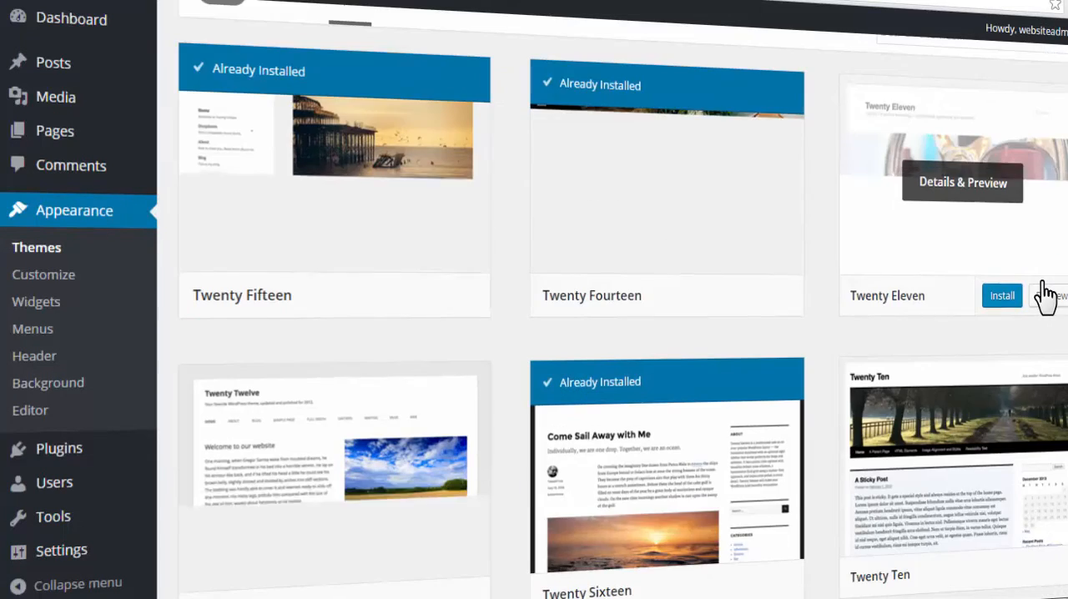
scroll(1046, 293, down, 2)
scroll(1043, 293, up, 10)
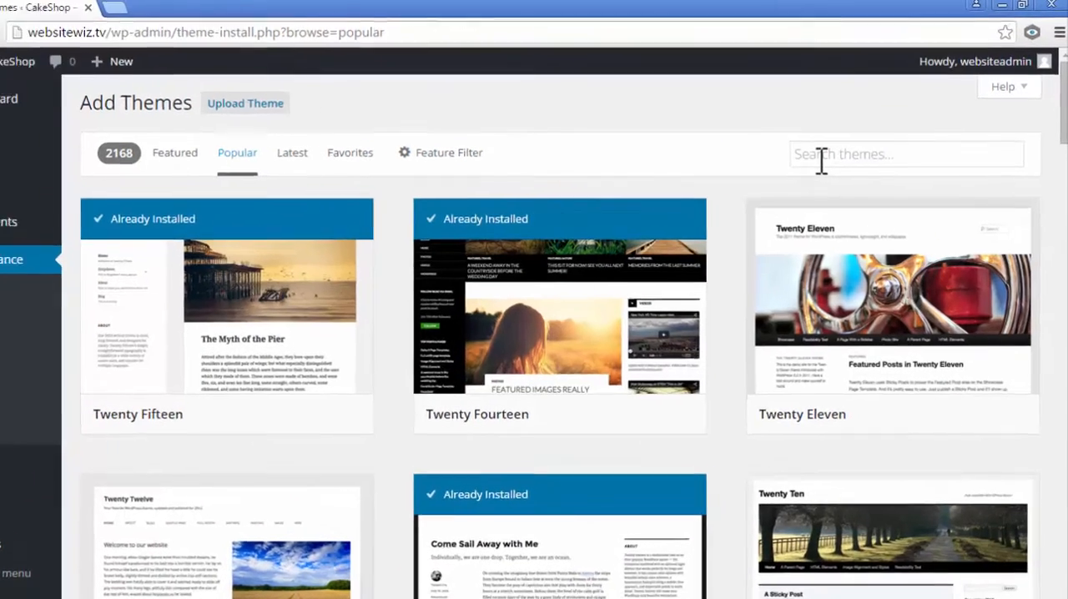
click(834, 145)
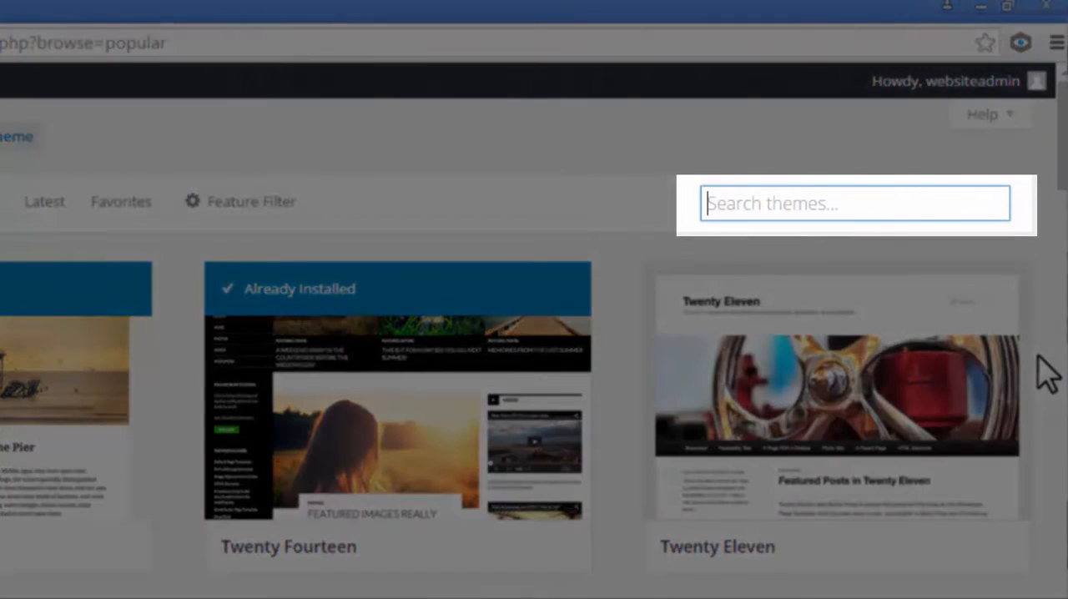
text(z)
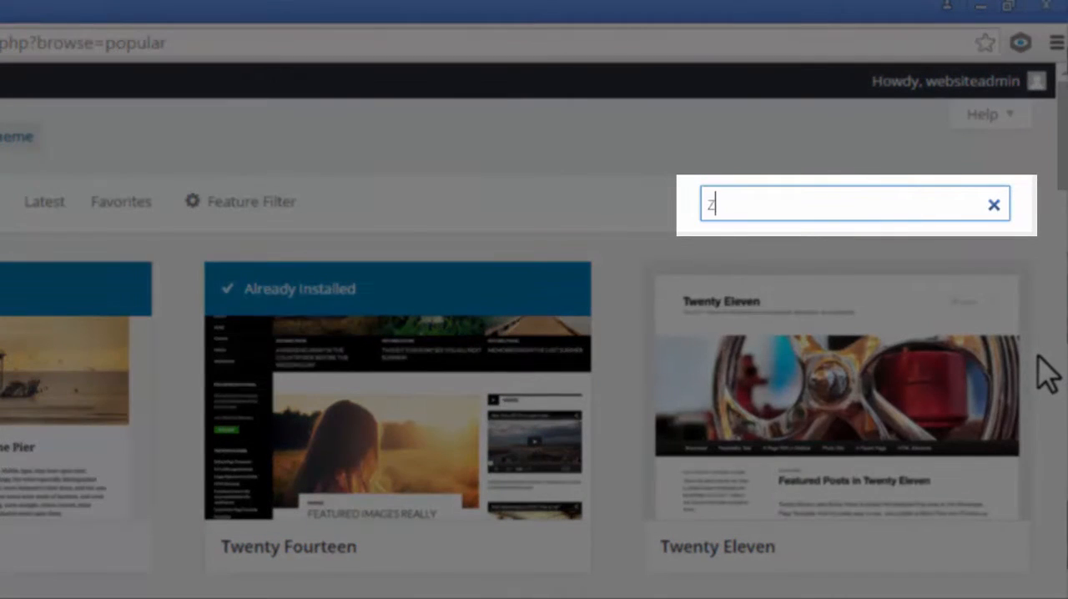
text(erif lite)
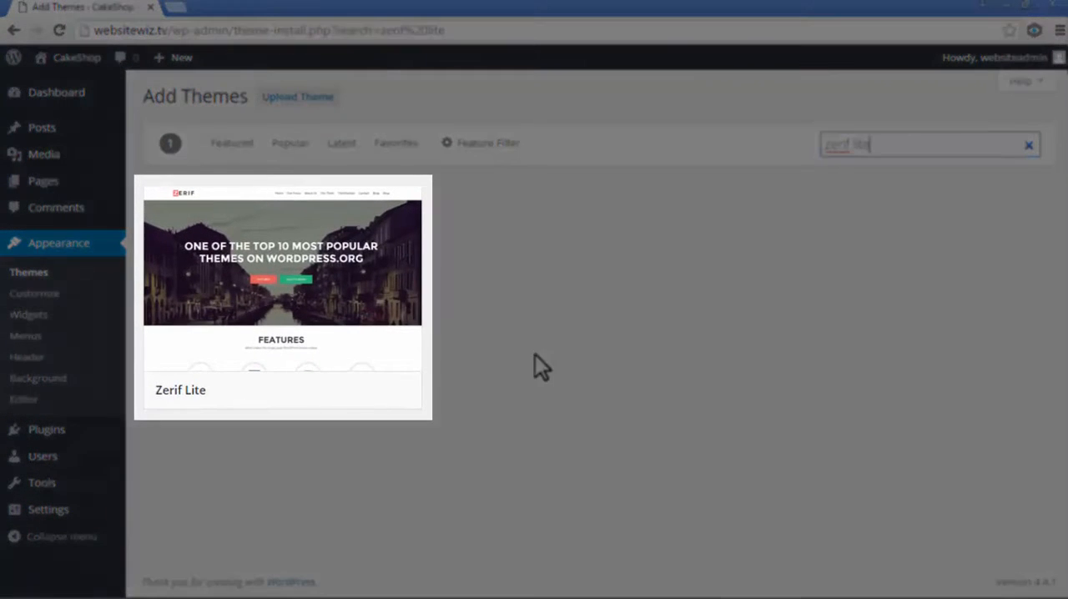
- Install the Zerif Lite theme and activate it on the site
mouse_move(234, 255)
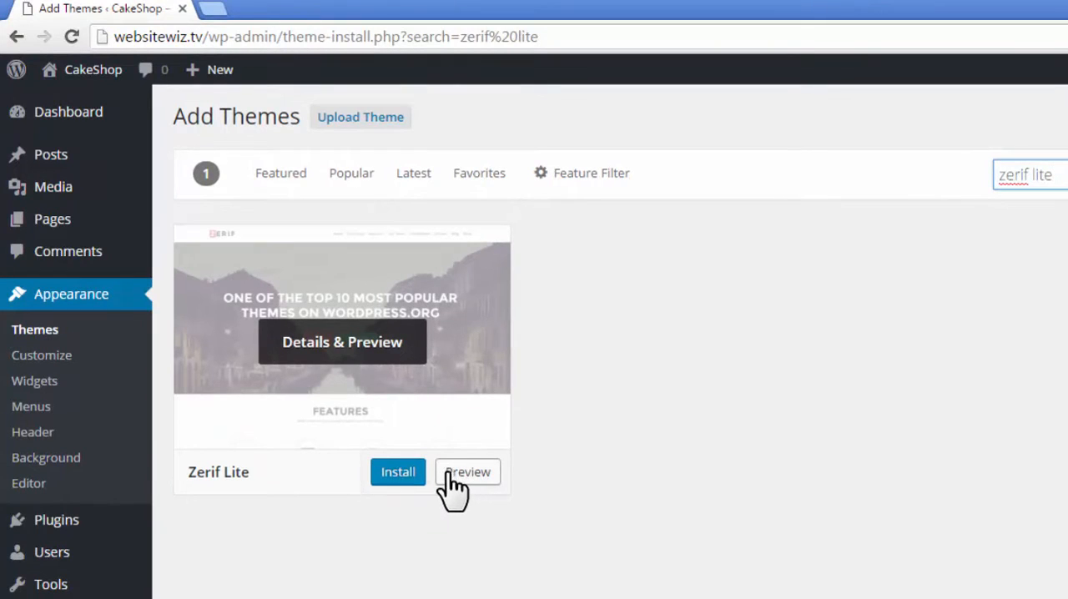
click(398, 472)
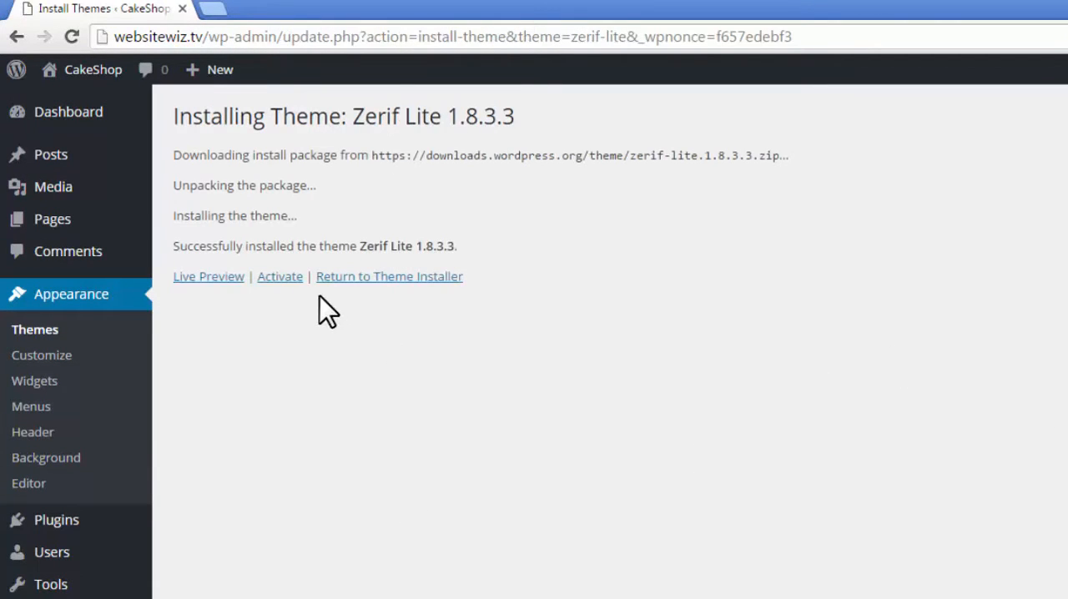
click(280, 276)
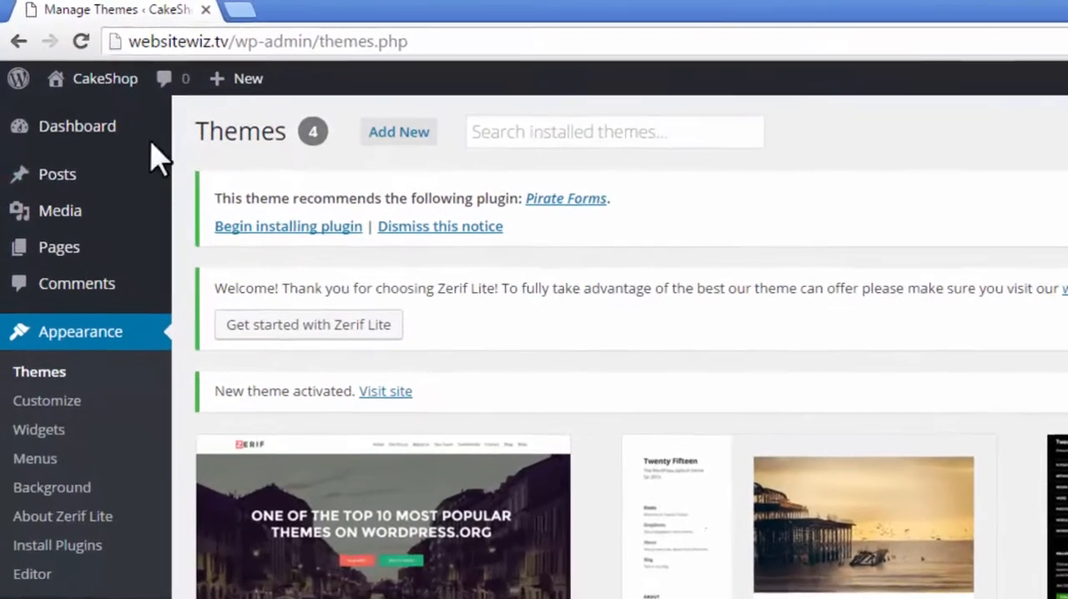
- Open the CakeShop site's front end in a separate browser tab and examine the home page sections of the activated theme
mouse_move(94, 78)
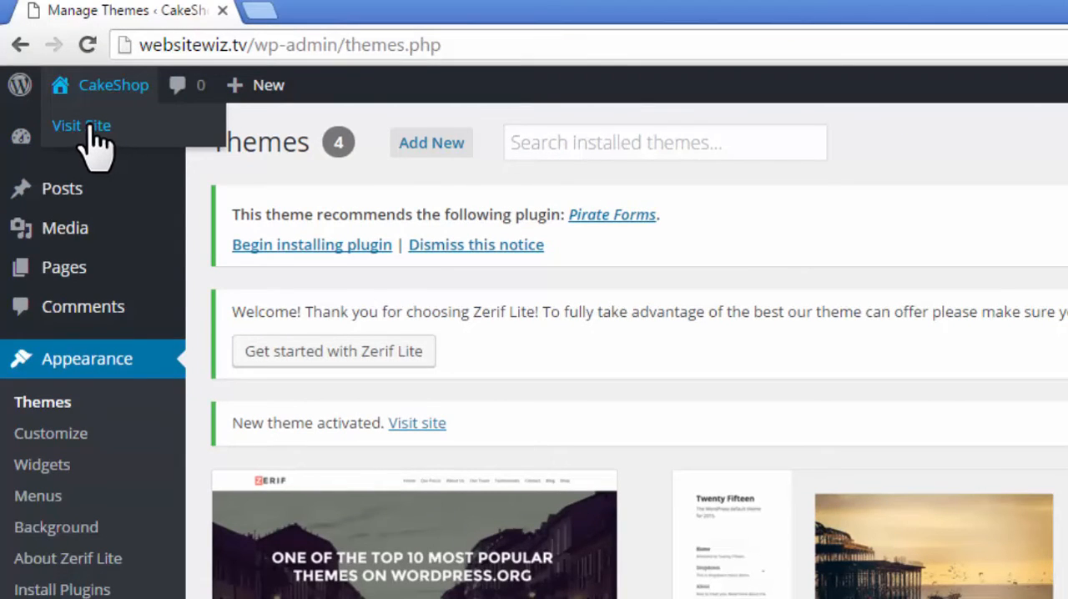
right_click(92, 129)
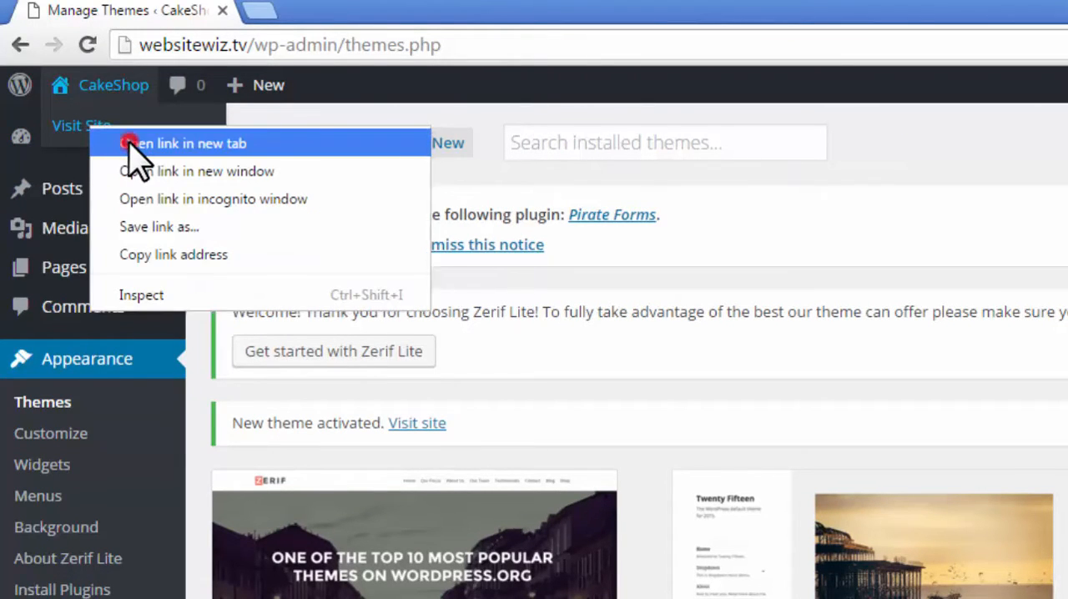
click(131, 142)
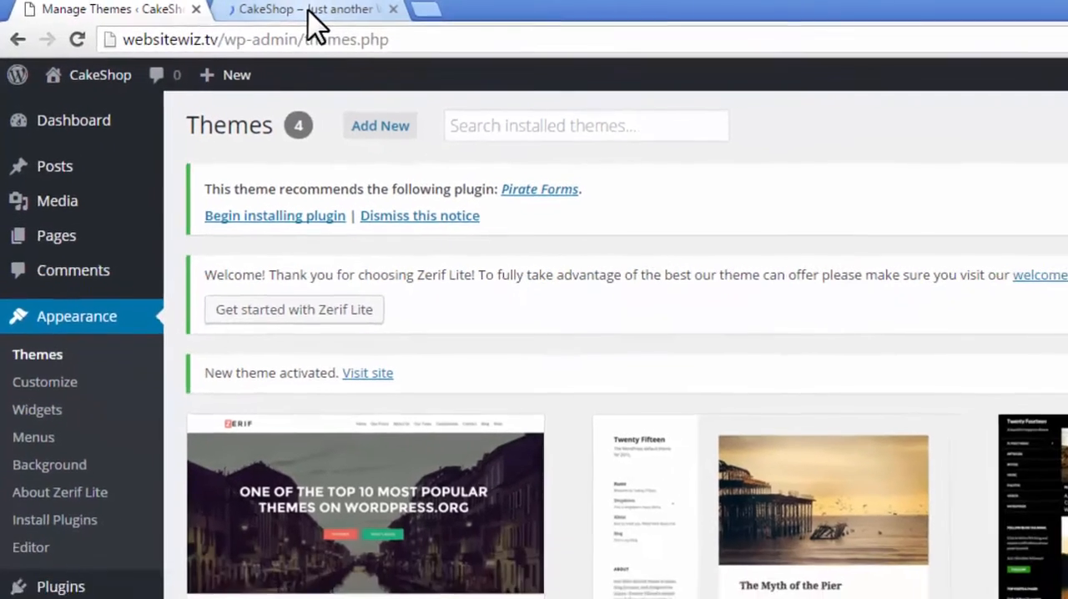
click(365, 10)
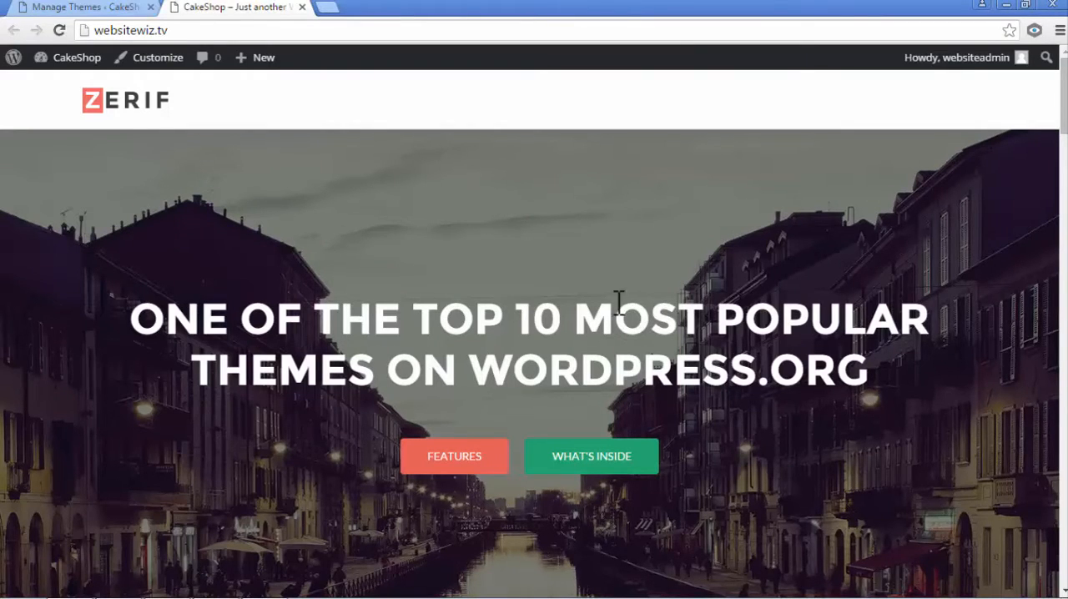
scroll(1063, 121, down, 10)
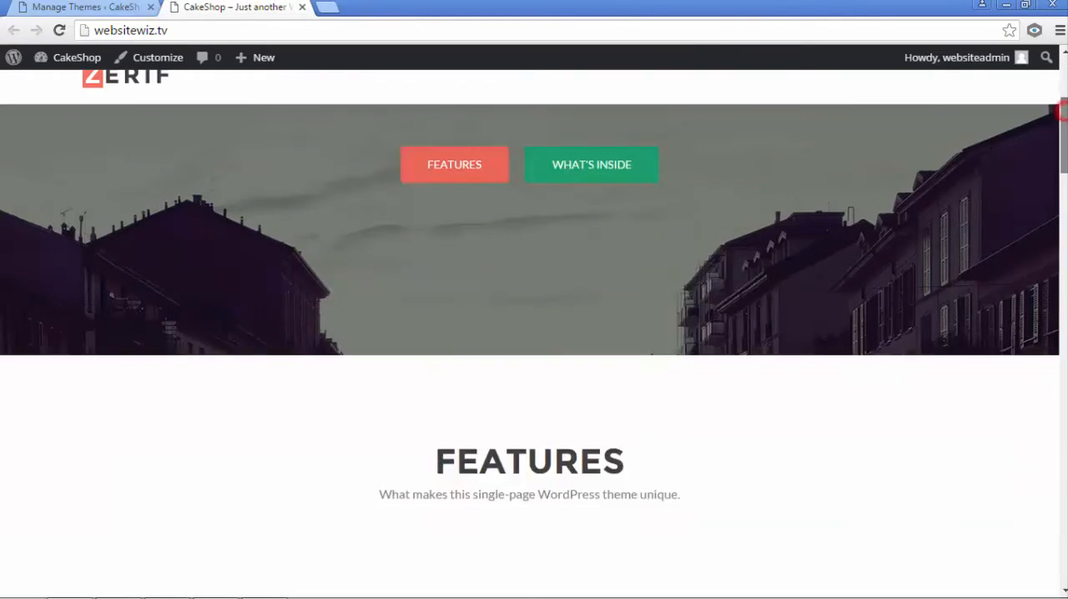
scroll(534, 334, down, 15)
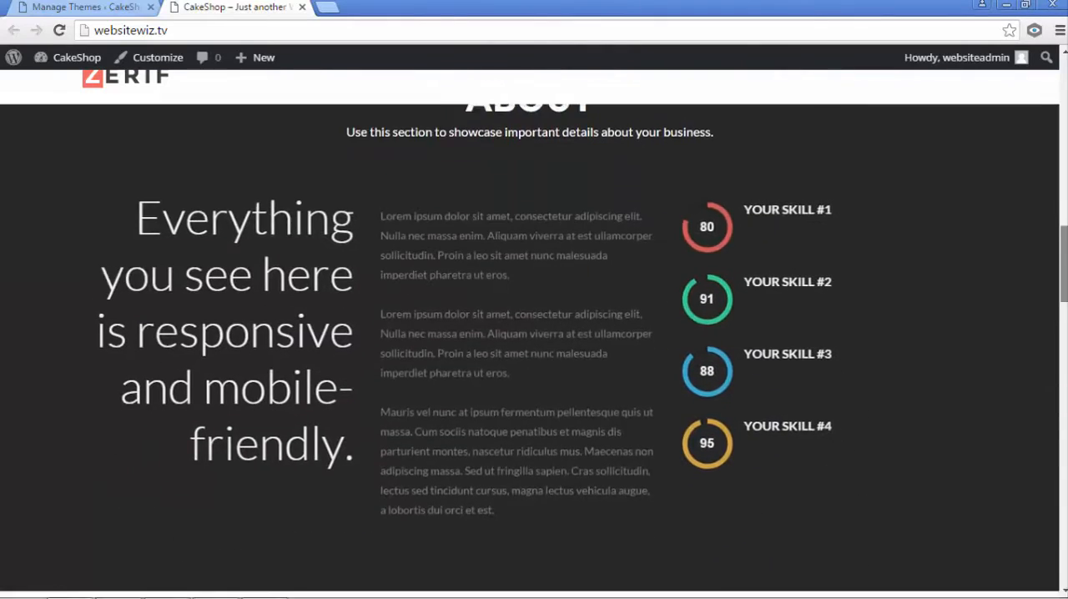
scroll(881, 442, down, 5)
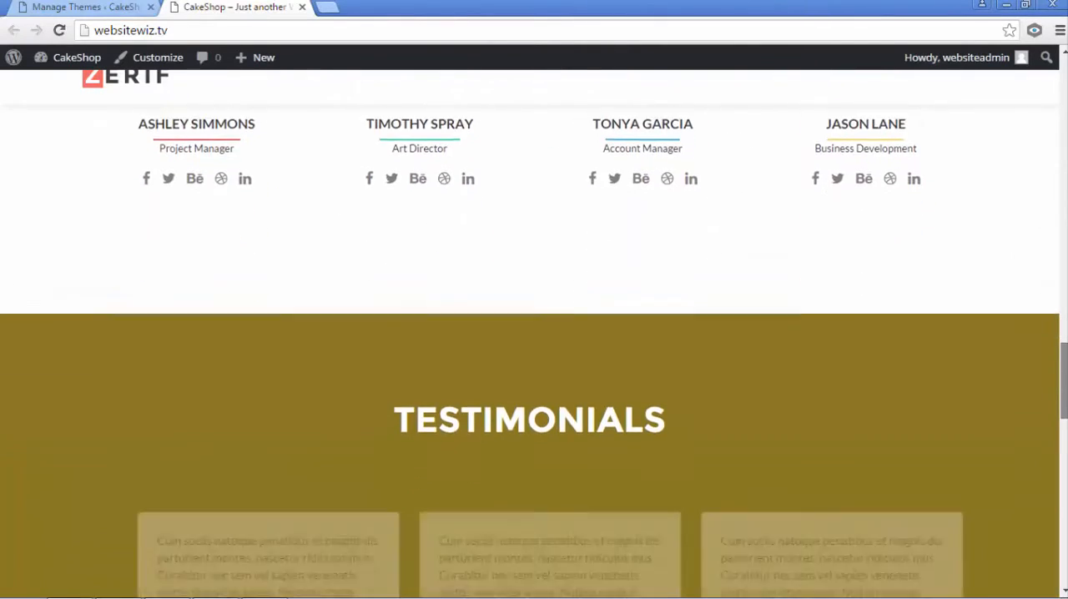
scroll(277, 294, up, 10)
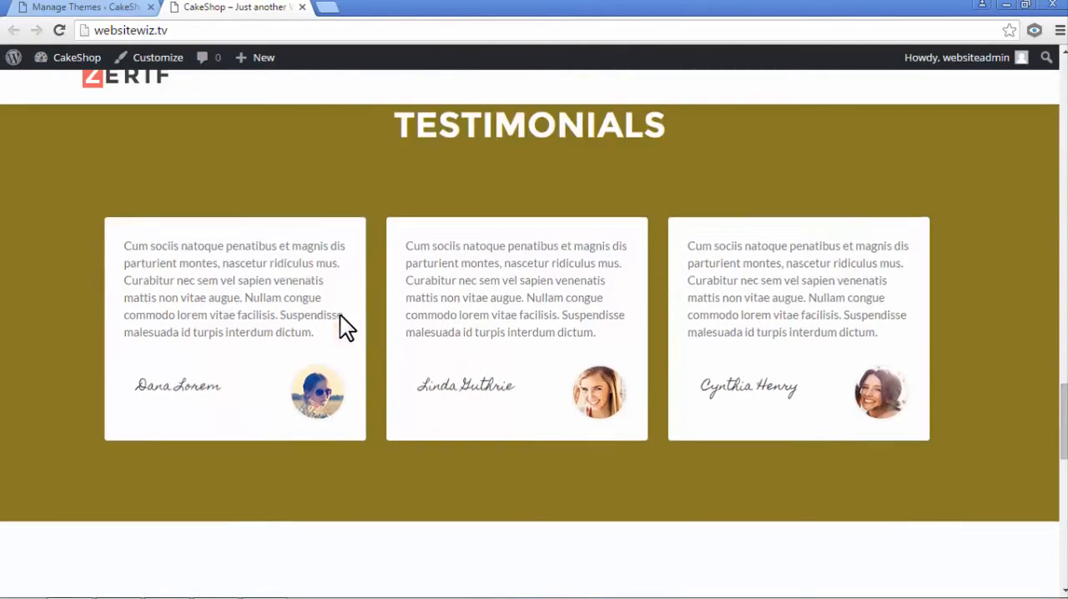
scroll(611, 343, up, 5)
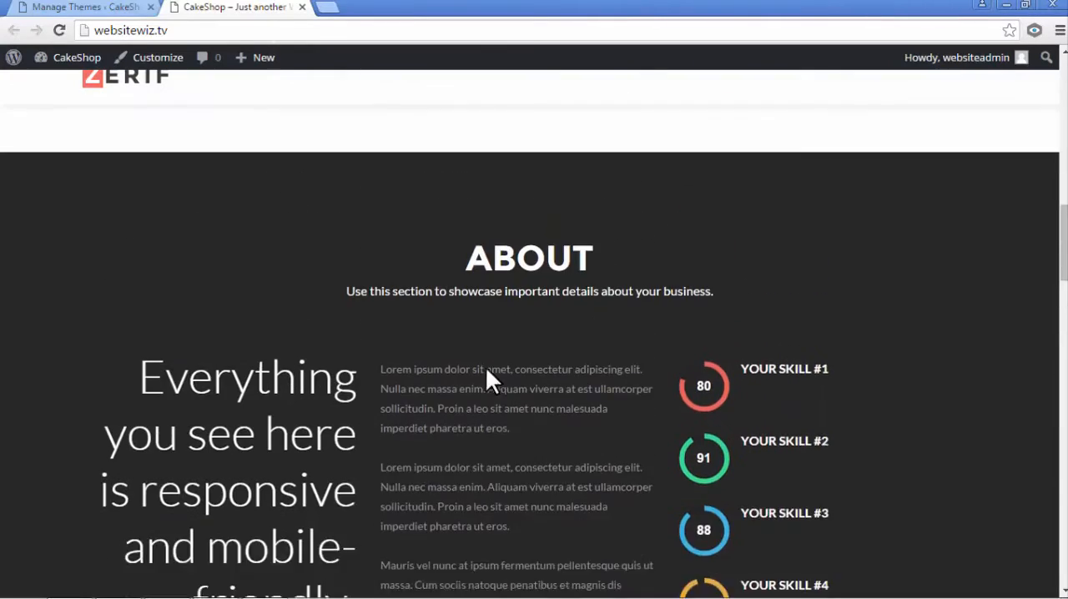
scroll(512, 398, up, 10)
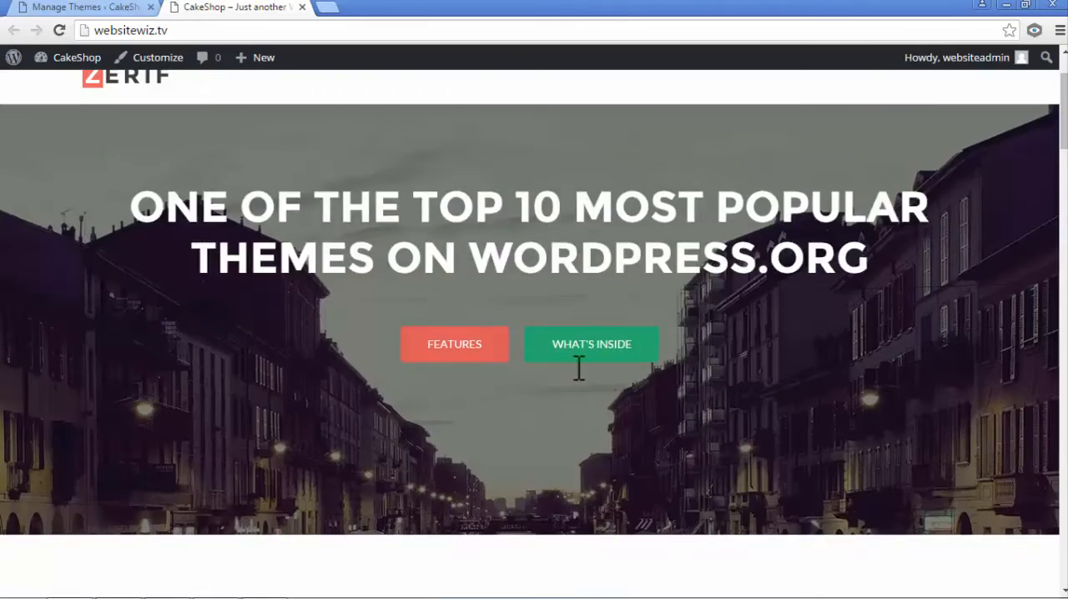
- Return to the theme management page and open the Site Identity settings in the theme customizer
click(106, 10)
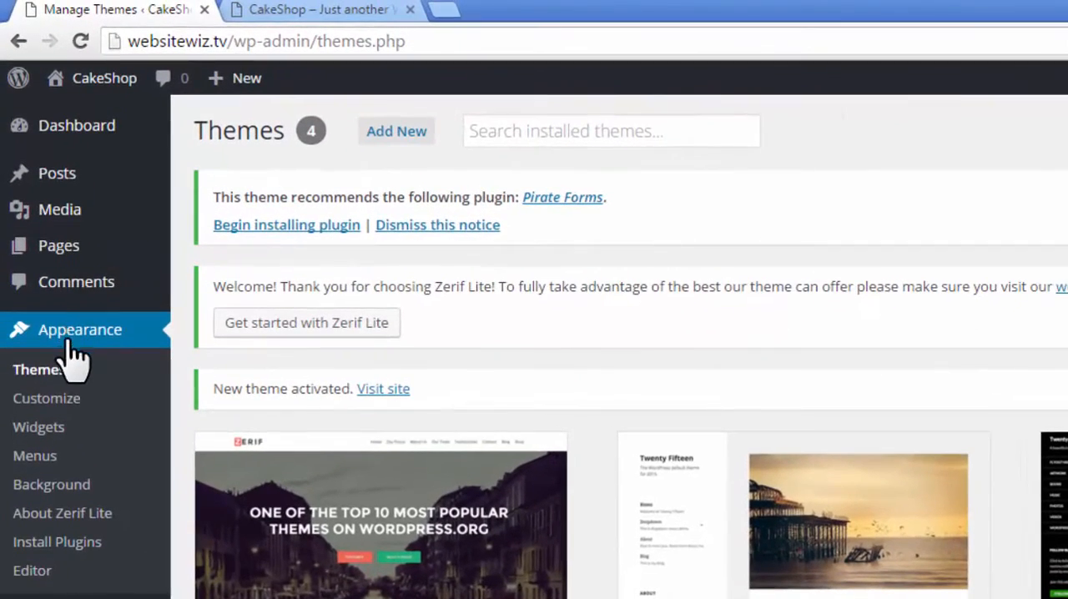
click(71, 398)
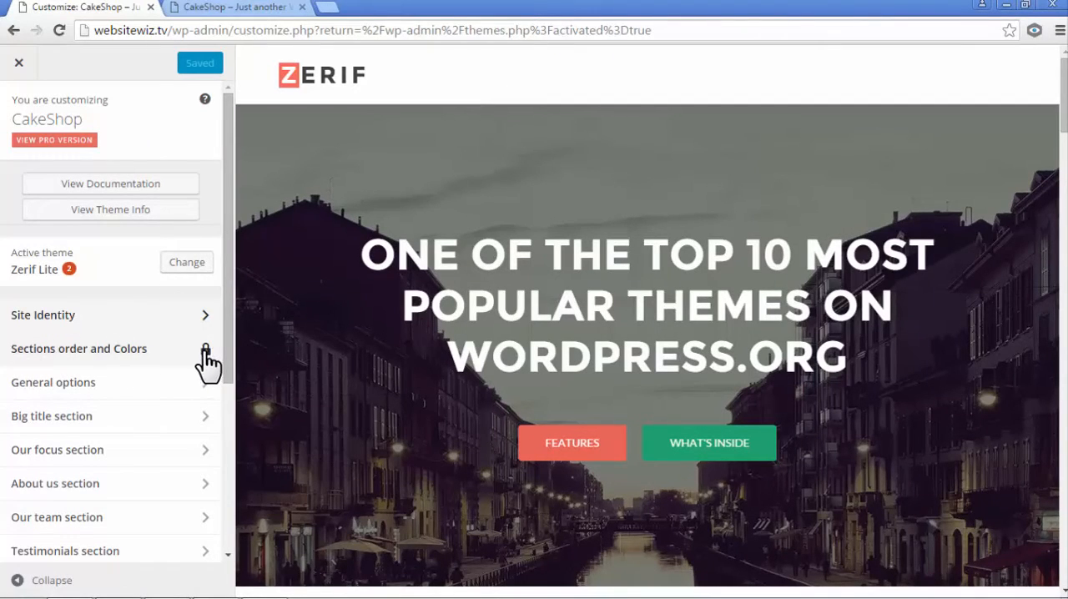
mouse_move(228, 354)
mouse_down()
mouse_move(227, 515)
mouse_move(226, 346)
mouse_up()
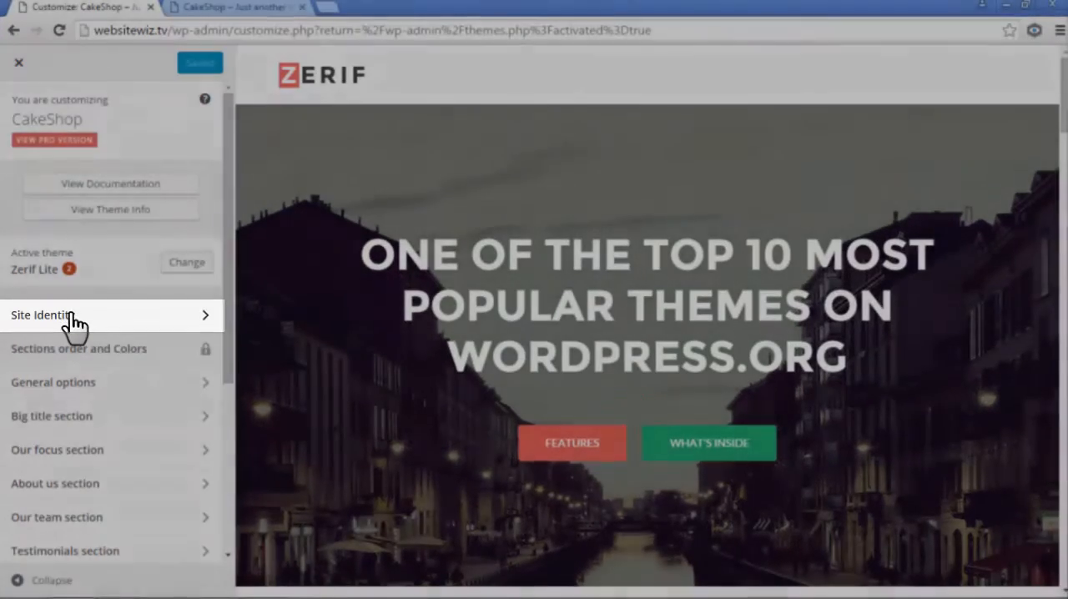
click(72, 315)
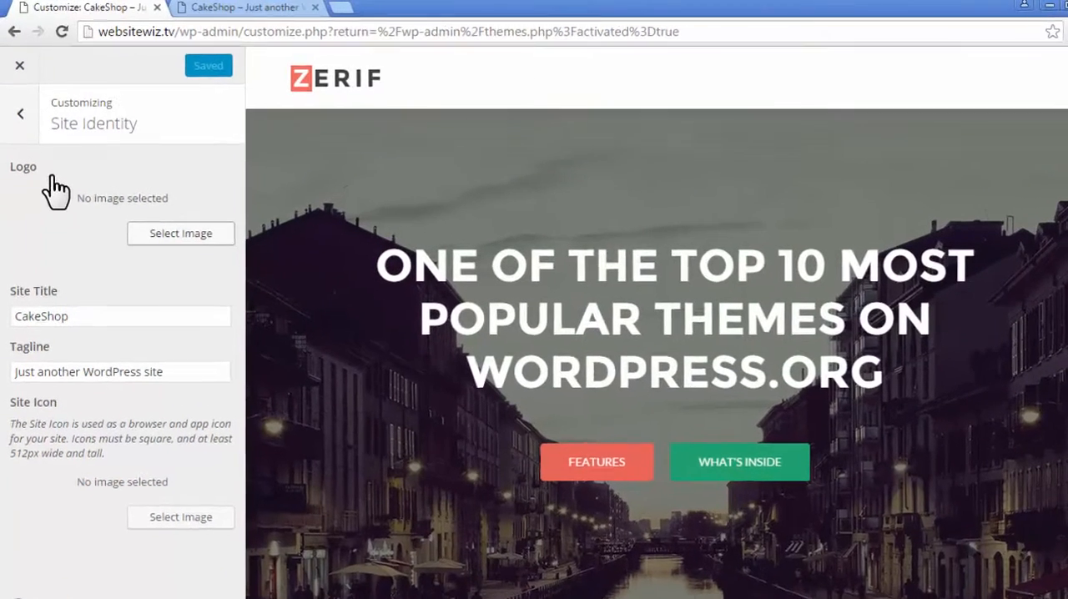
drag(44, 163, 23, 164)
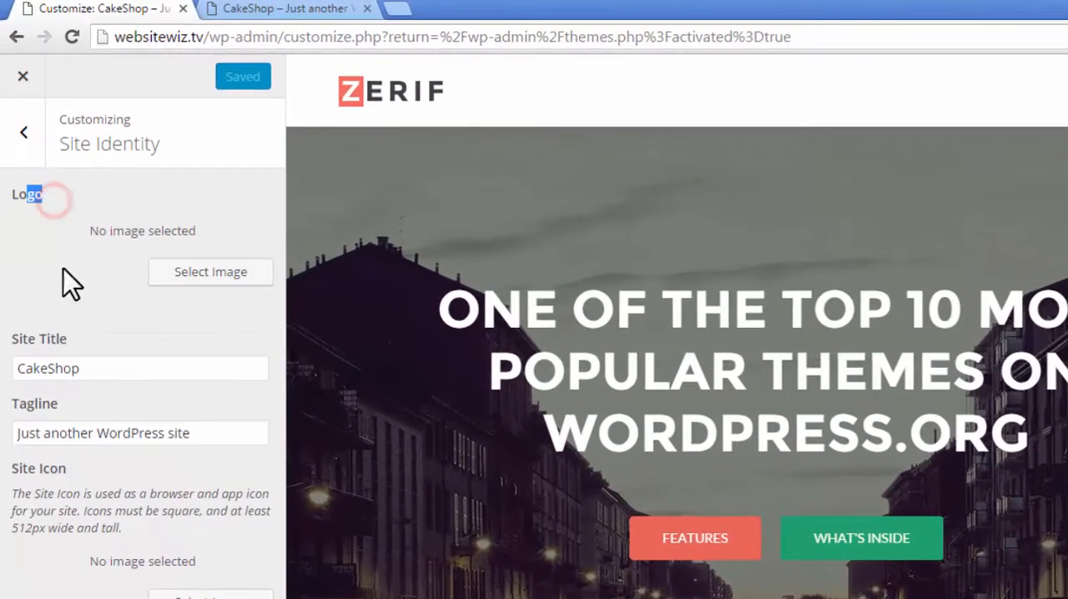
click(57, 235)
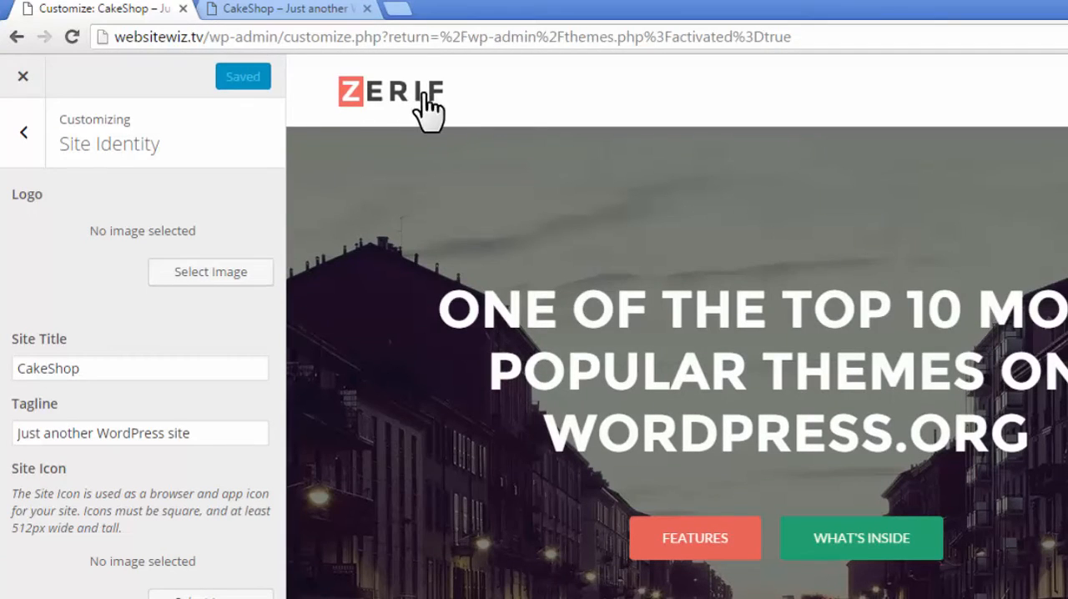
- Upload logo.png from the "(i) logo" folder in Assets and choose it as the site's logo
click(237, 275)
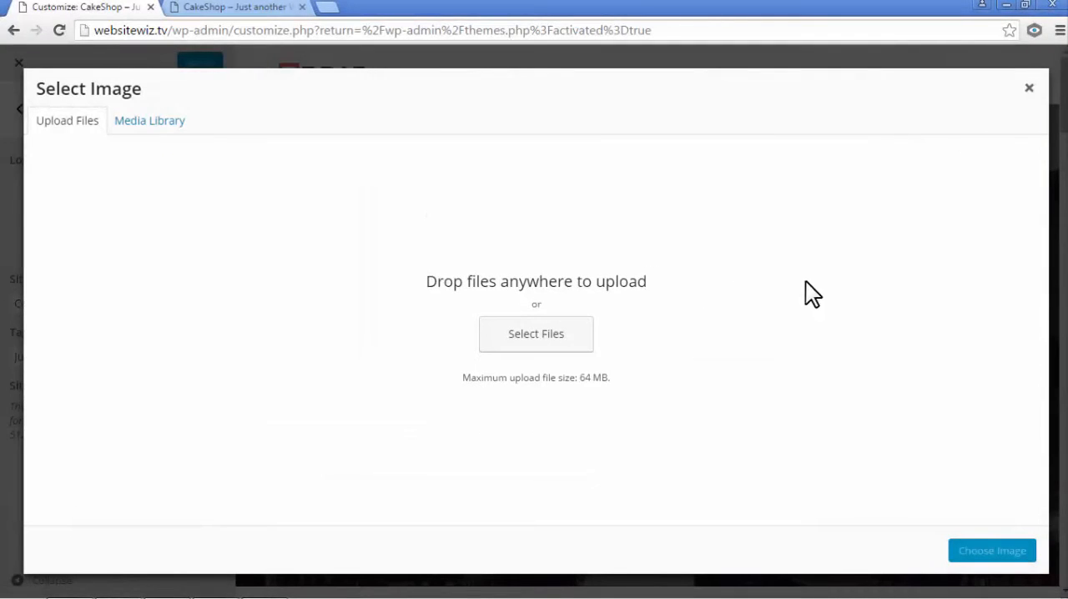
click(1028, 5)
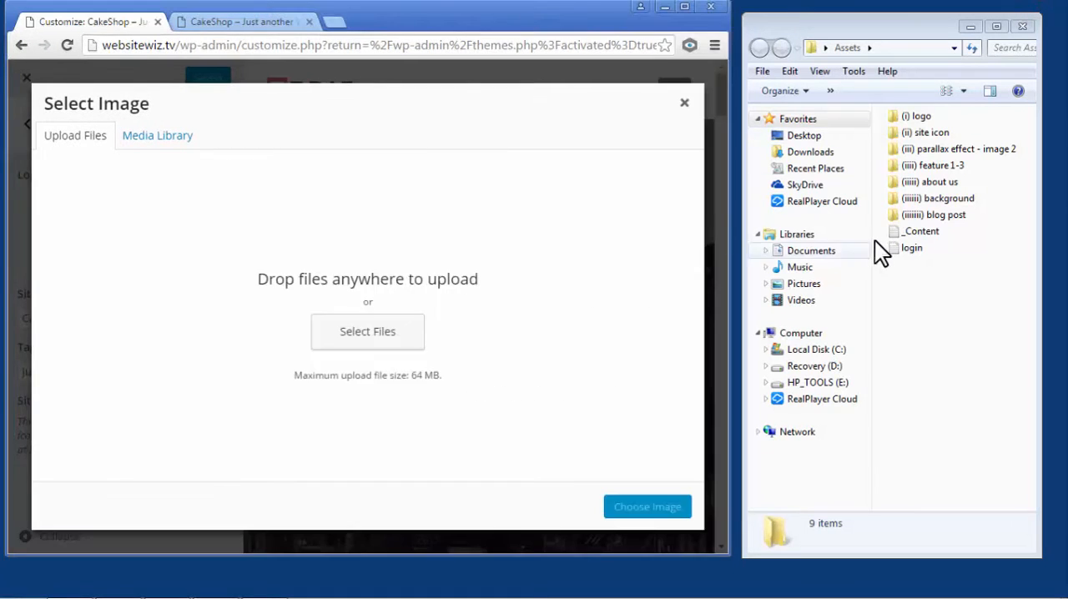
double_click(914, 118)
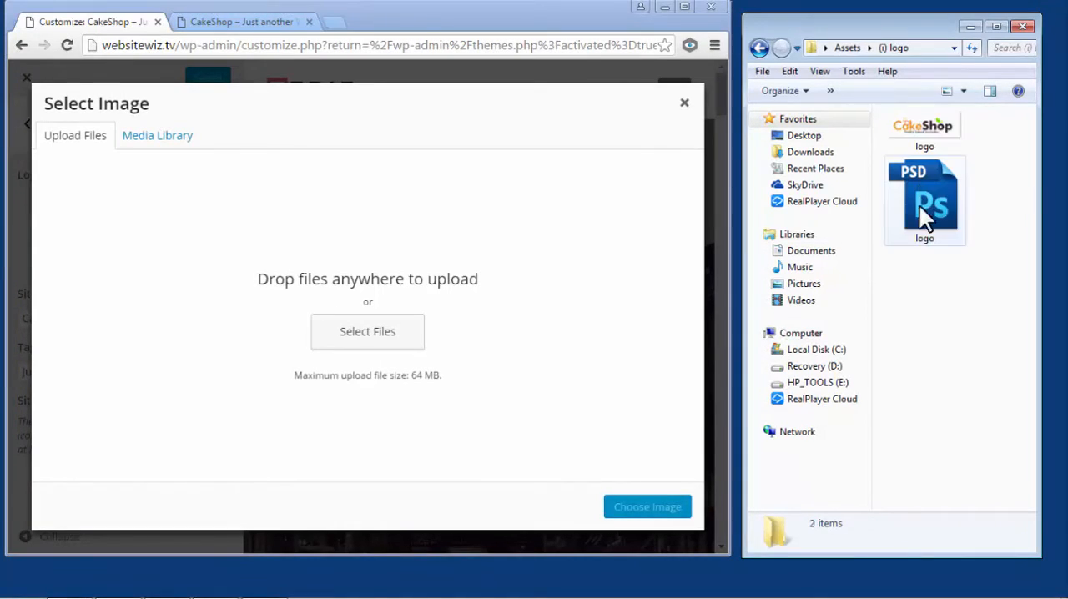
drag(933, 119, 507, 242)
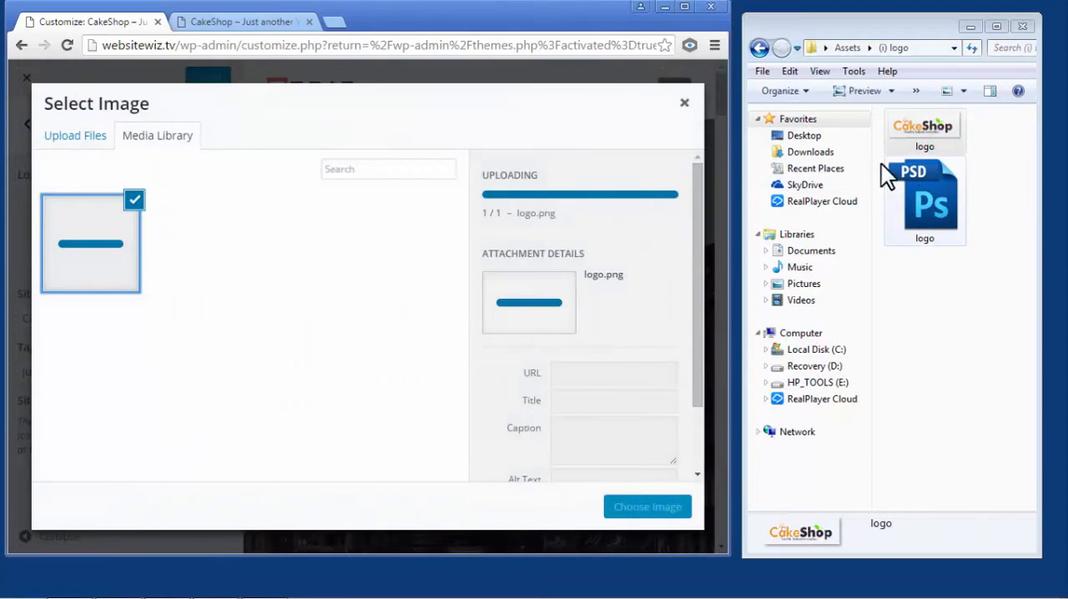
click(683, 7)
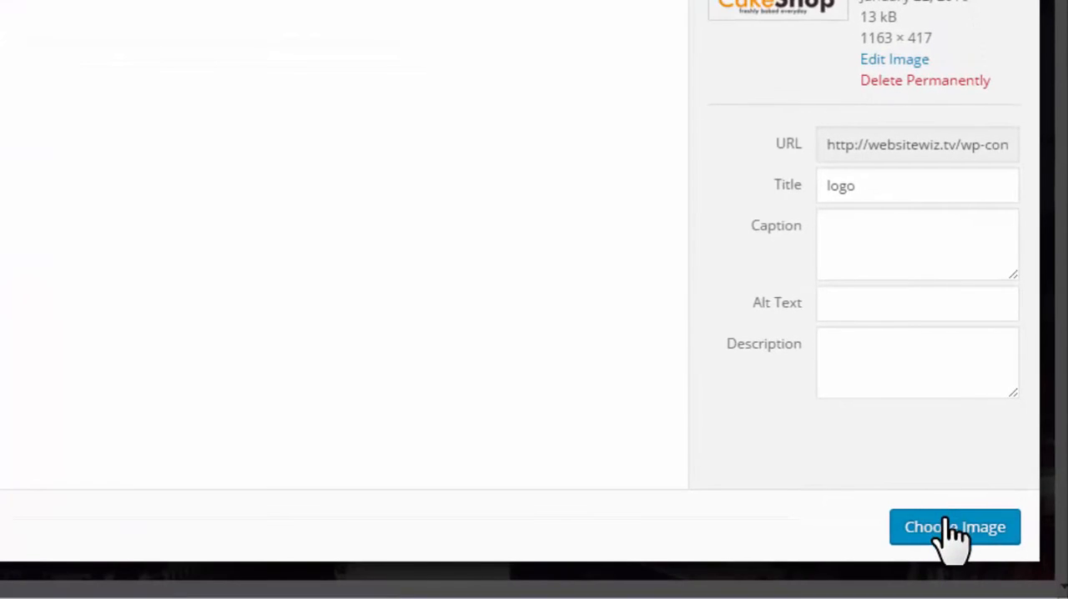
click(951, 527)
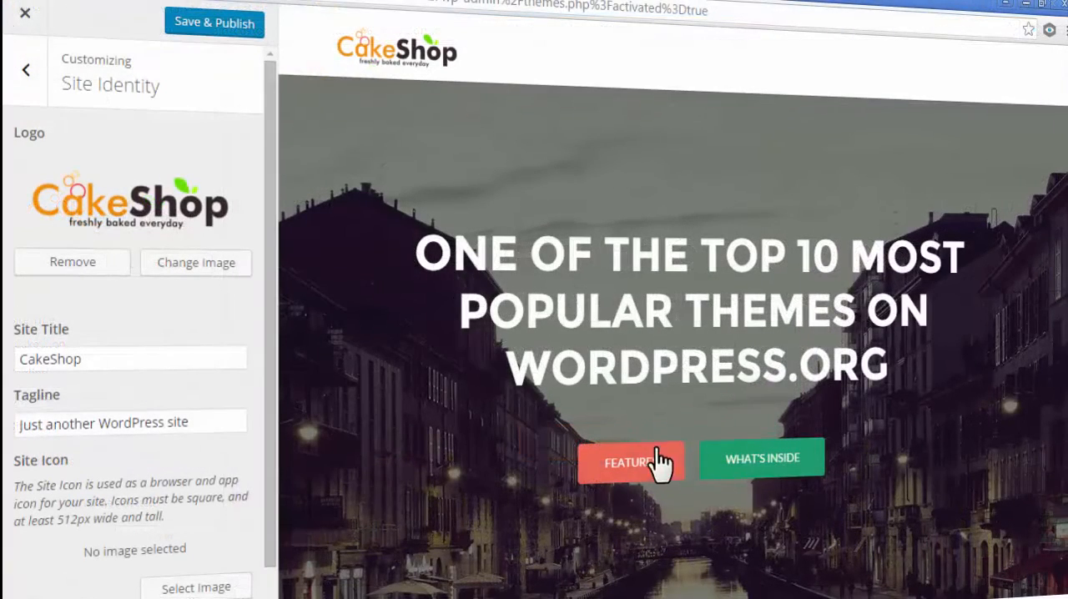
- Check the page preview with the new logo, then save and publish the customizer changes
scroll(642, 380, down, 6)
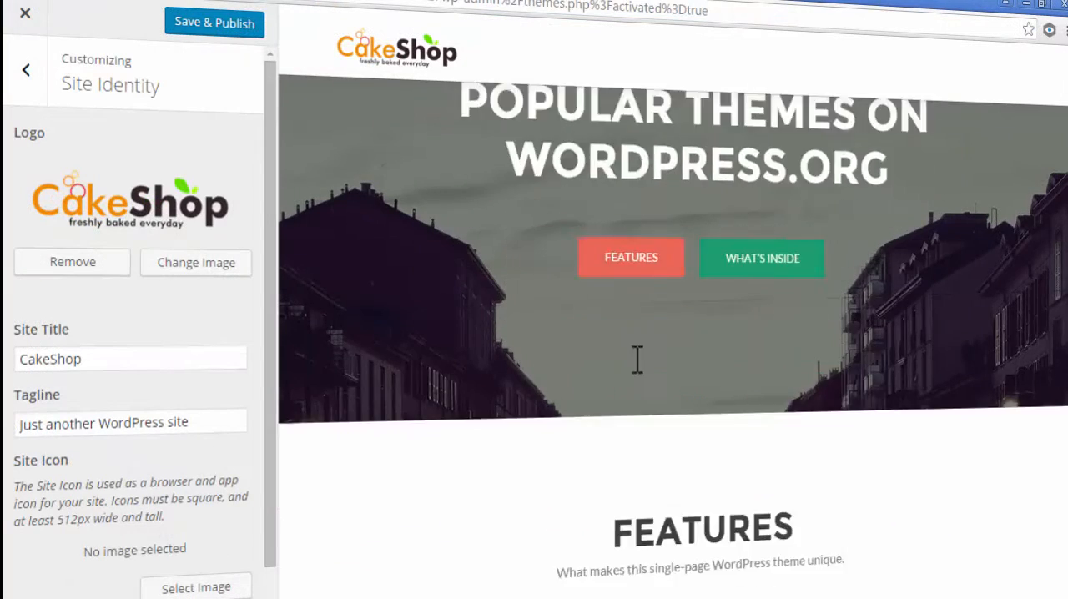
scroll(613, 392, up, 6)
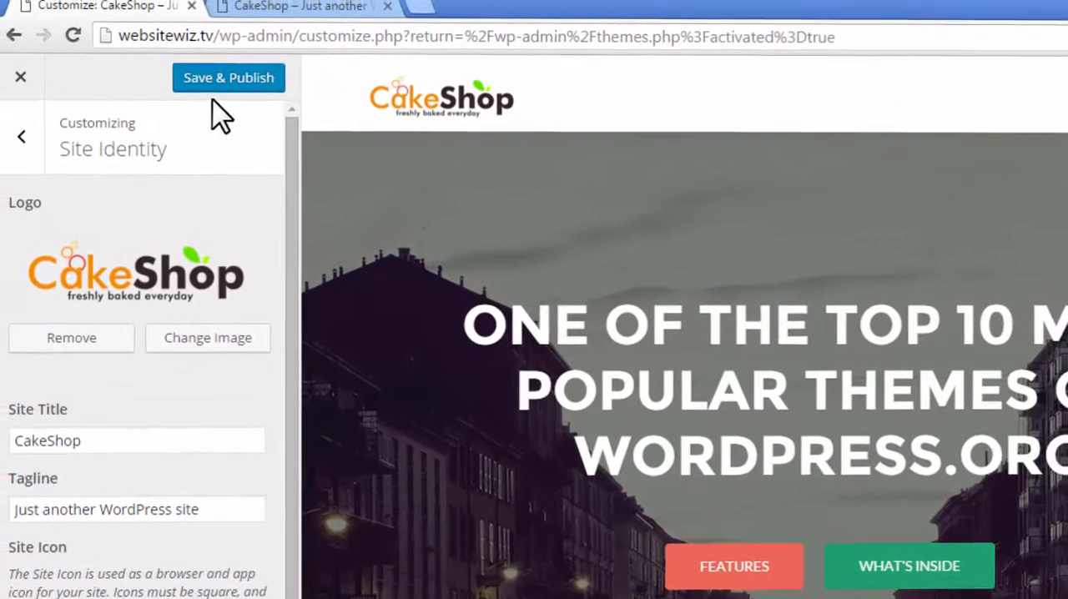
click(226, 82)
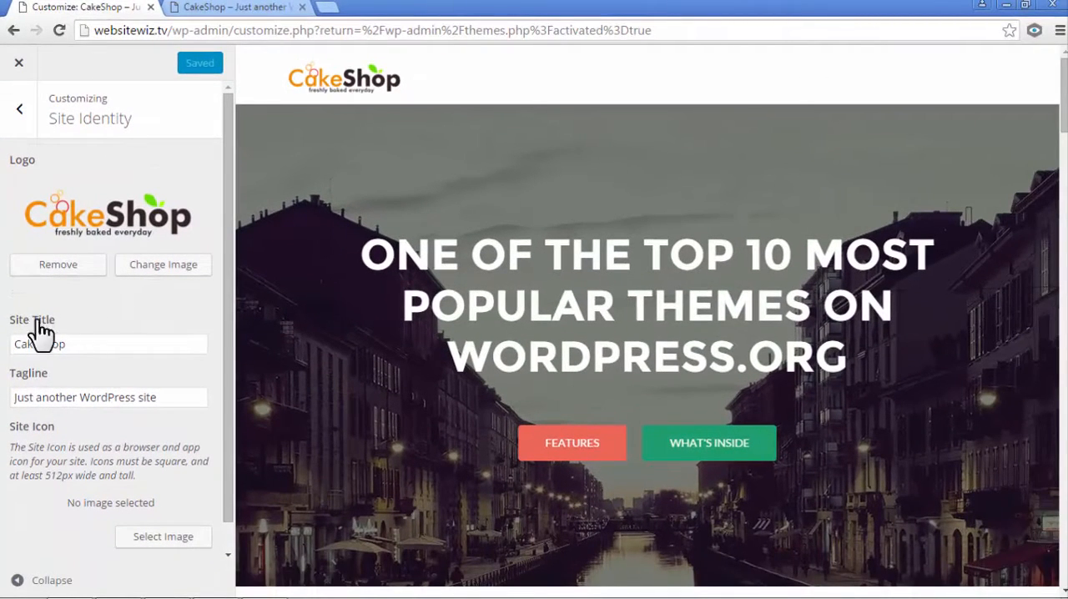
- Highlight the Site Title label and its CakeShop value in the Site Identity settings to examine them
drag(74, 319, 14, 321)
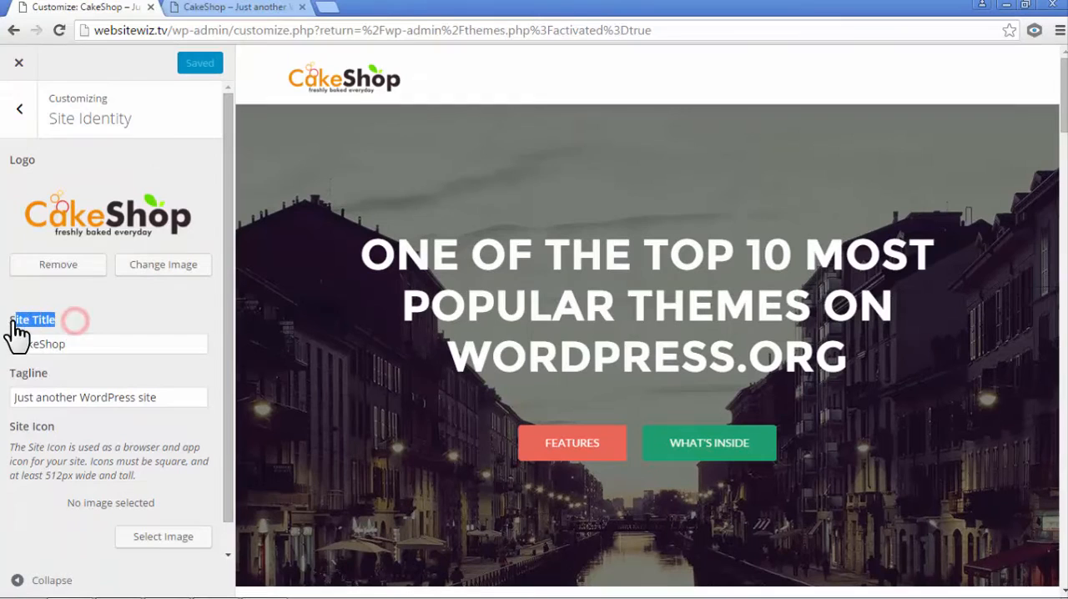
click(72, 341)
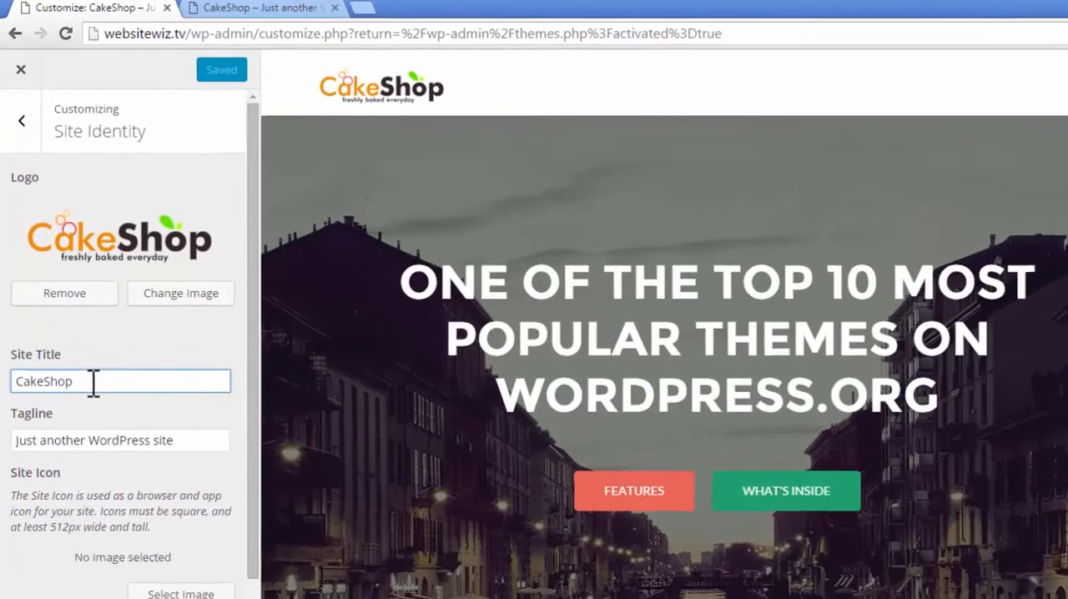
drag(94, 382, 26, 397)
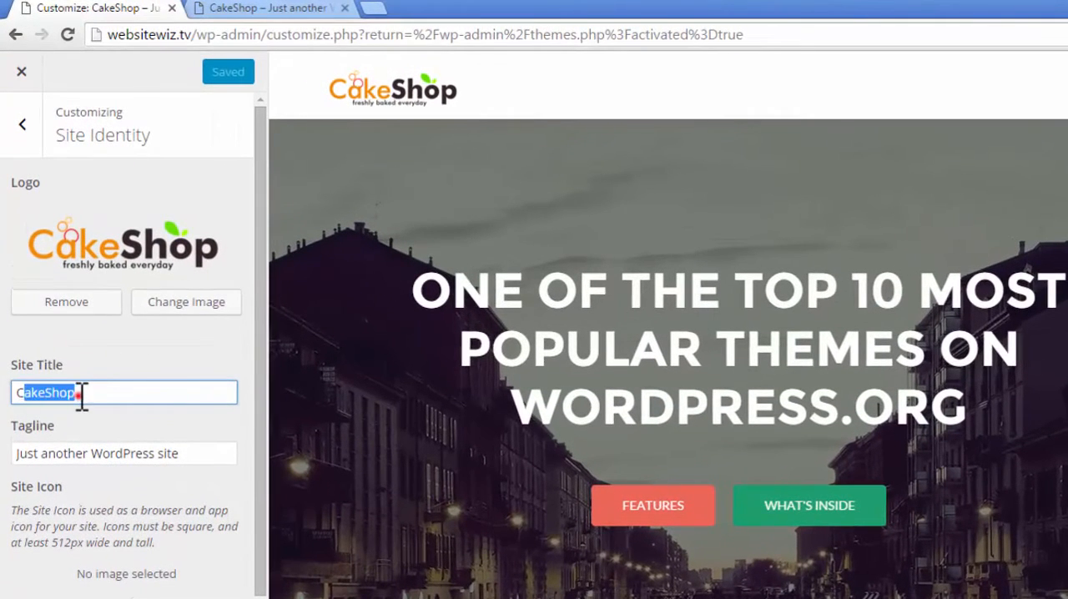
click(81, 393)
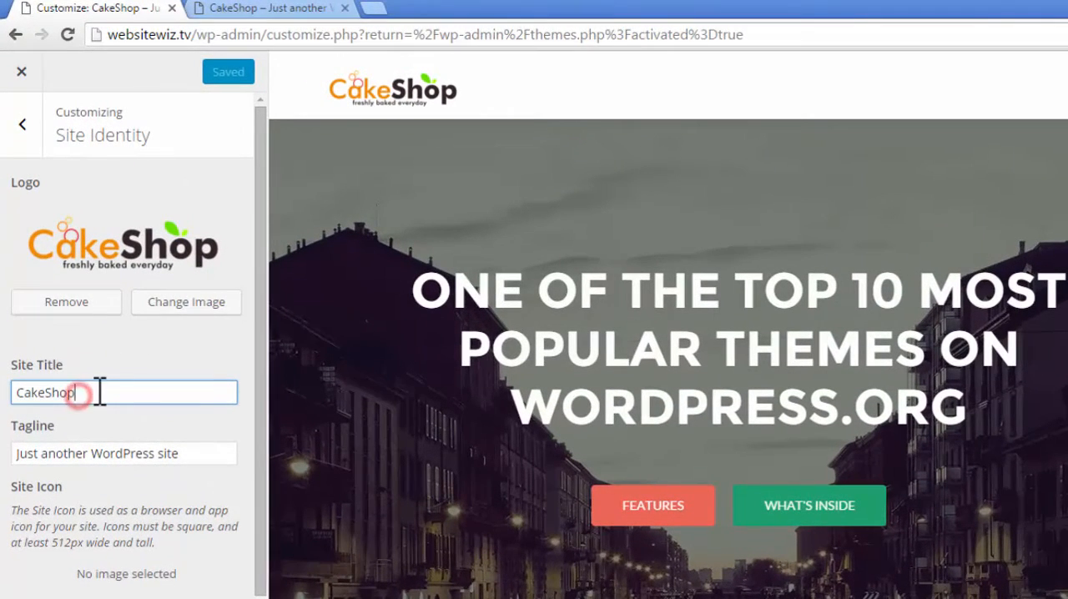
- Clear the site's tagline "Just another WordPress site", leaving the Tagline setting empty
drag(99, 392, 12, 410)
click(87, 395)
triple_click(186, 453)
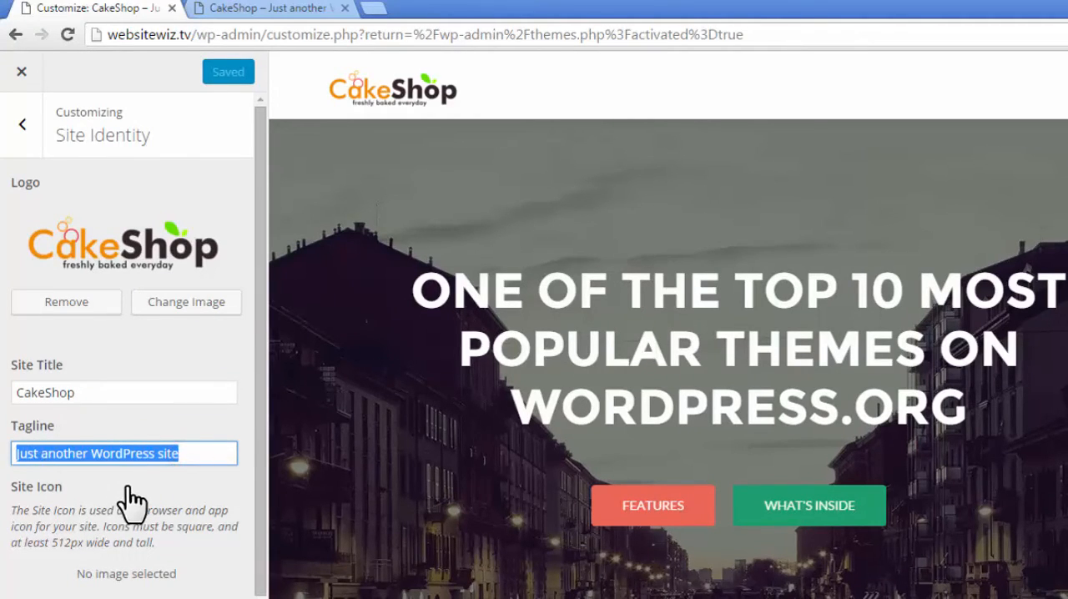
key(BackSpace)
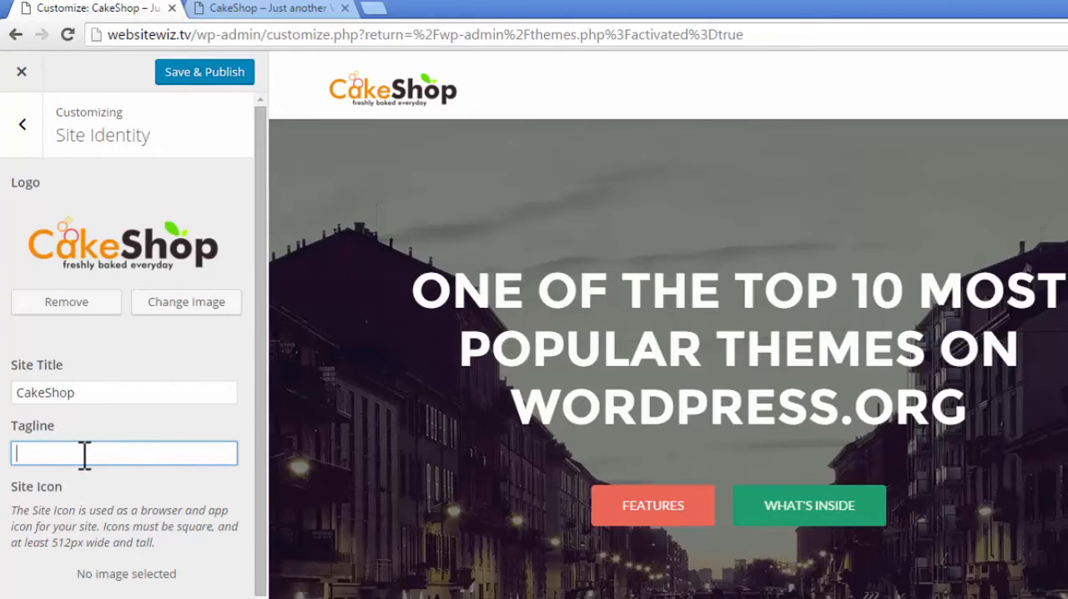
click(136, 453)
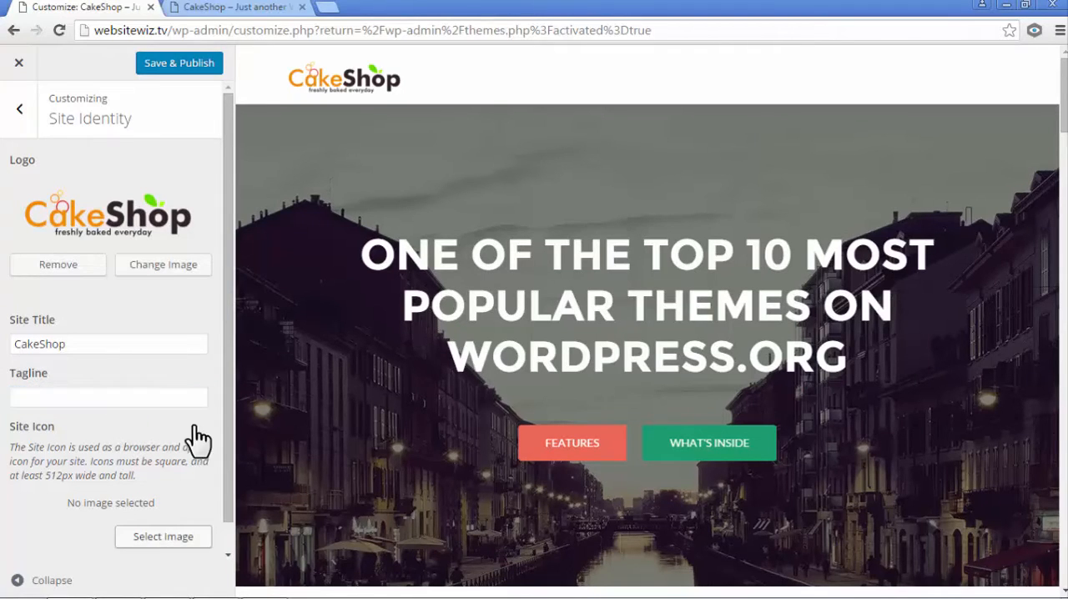
- Open the image chooser for the Site Icon, compare its upload and media library views, and end on file upload
drag(225, 399, 226, 441)
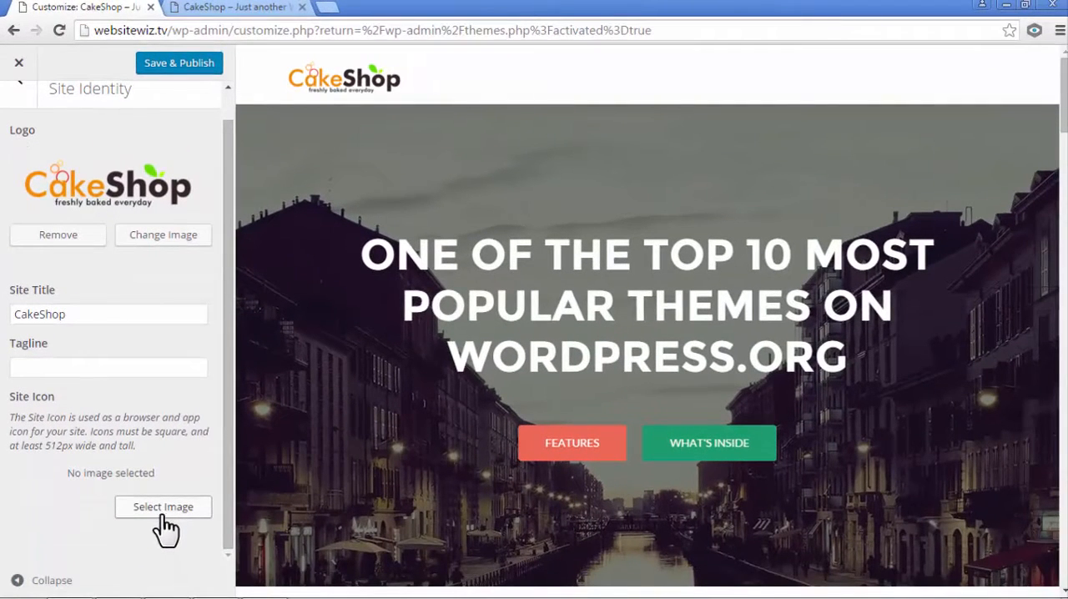
click(143, 516)
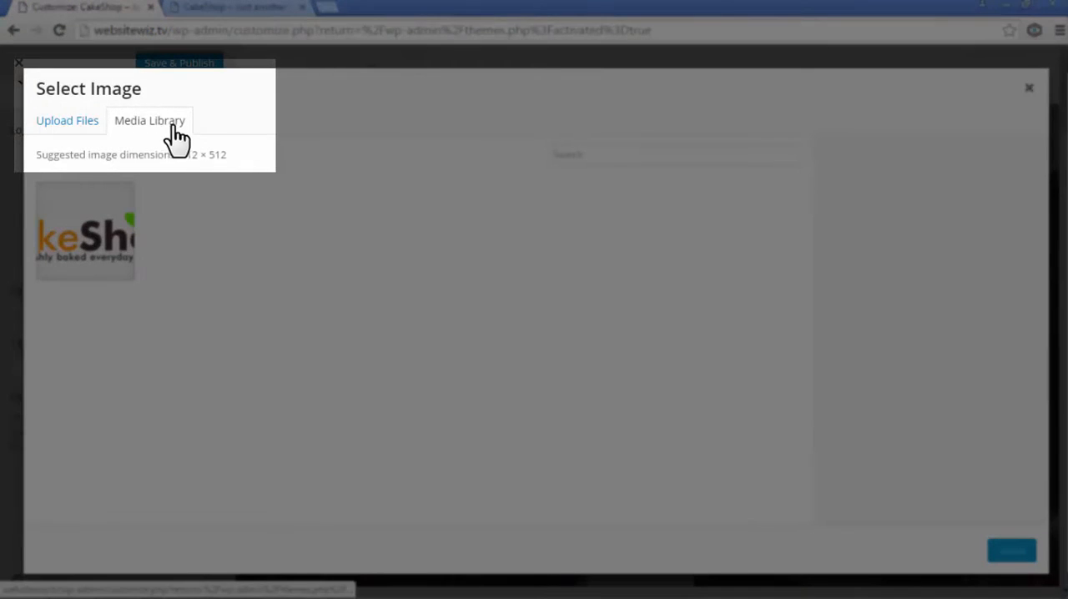
click(63, 128)
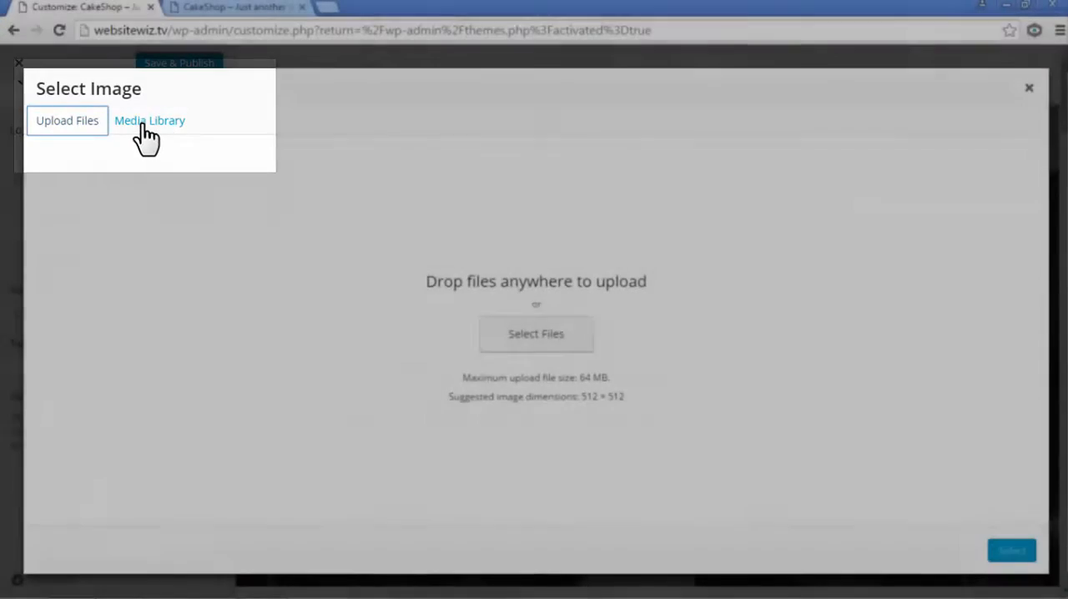
click(143, 122)
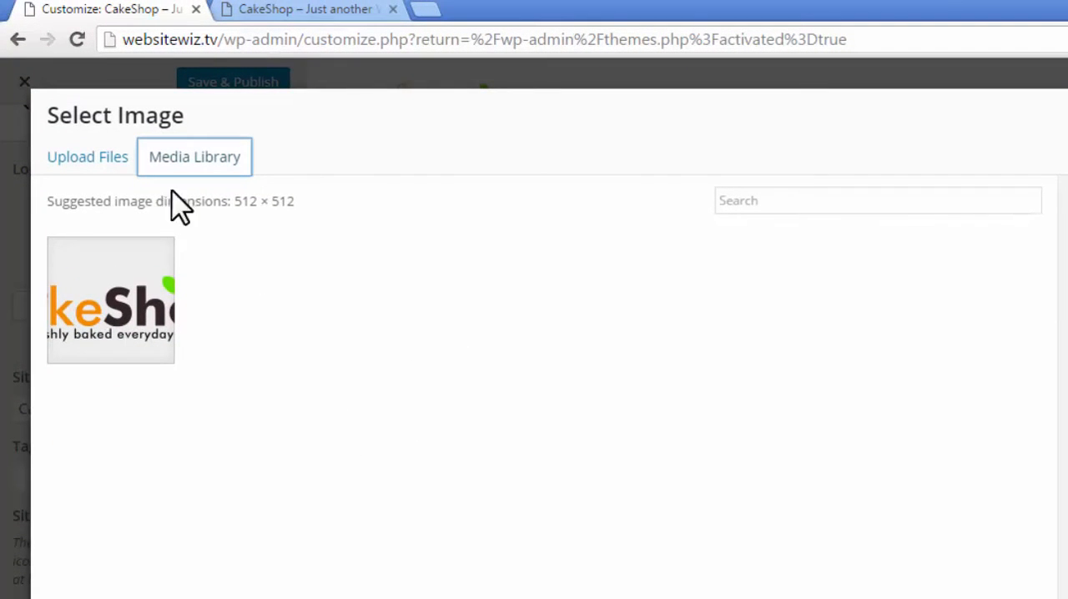
click(98, 163)
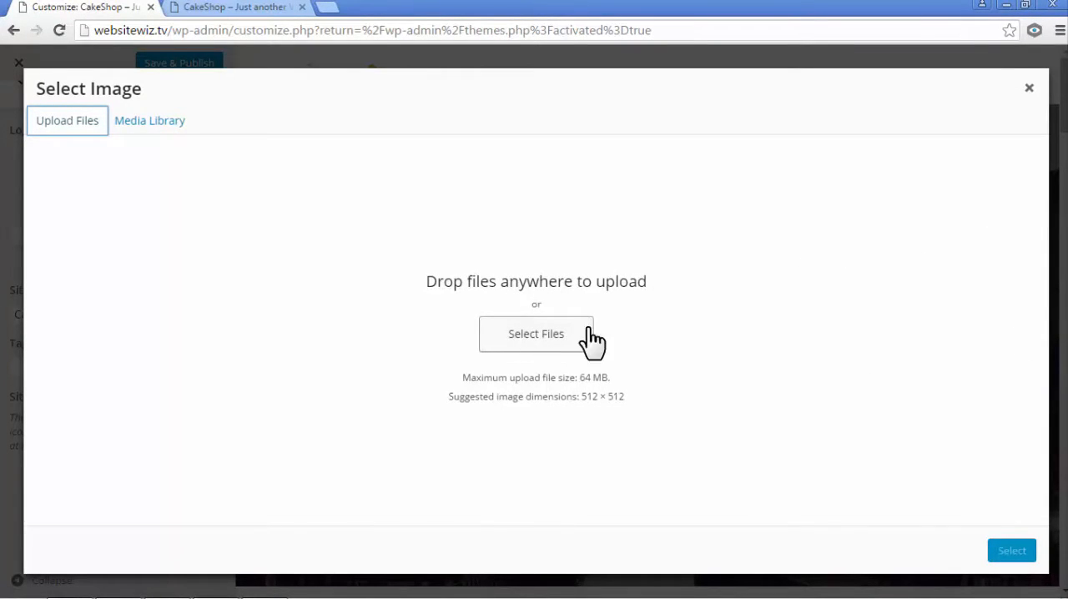
- Upload the icon image from the "(ii) site icon" folder in Assets and crop it as the site icon
click(1027, 5)
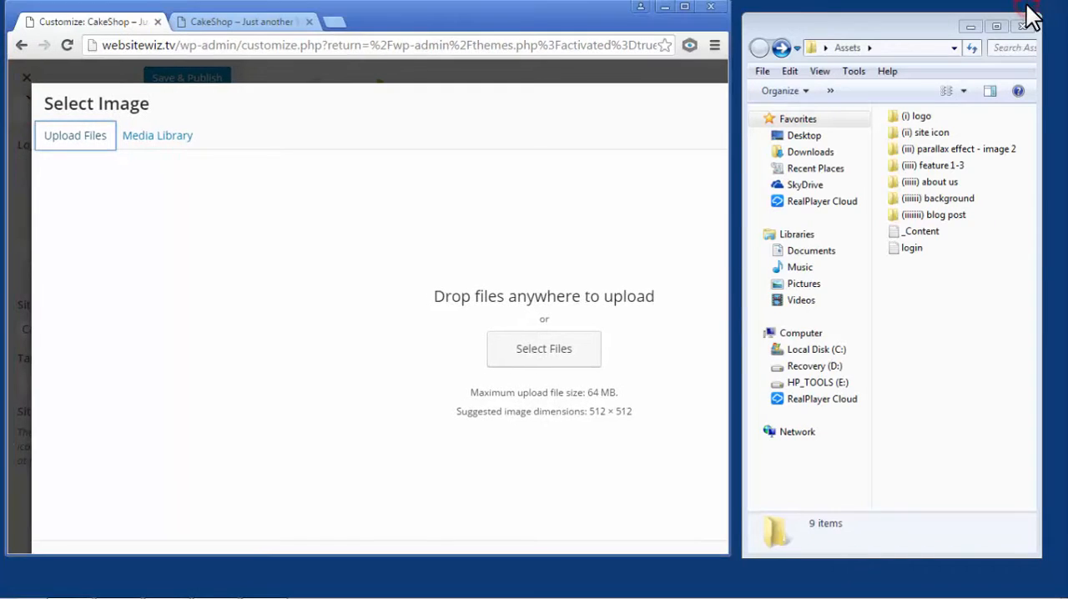
double_click(923, 131)
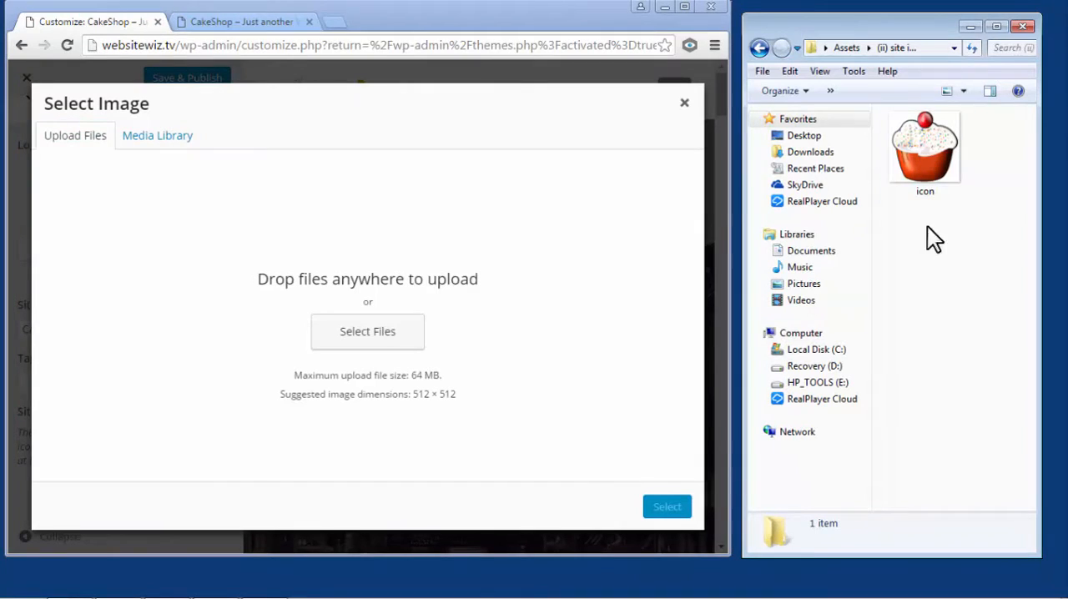
drag(924, 145, 571, 277)
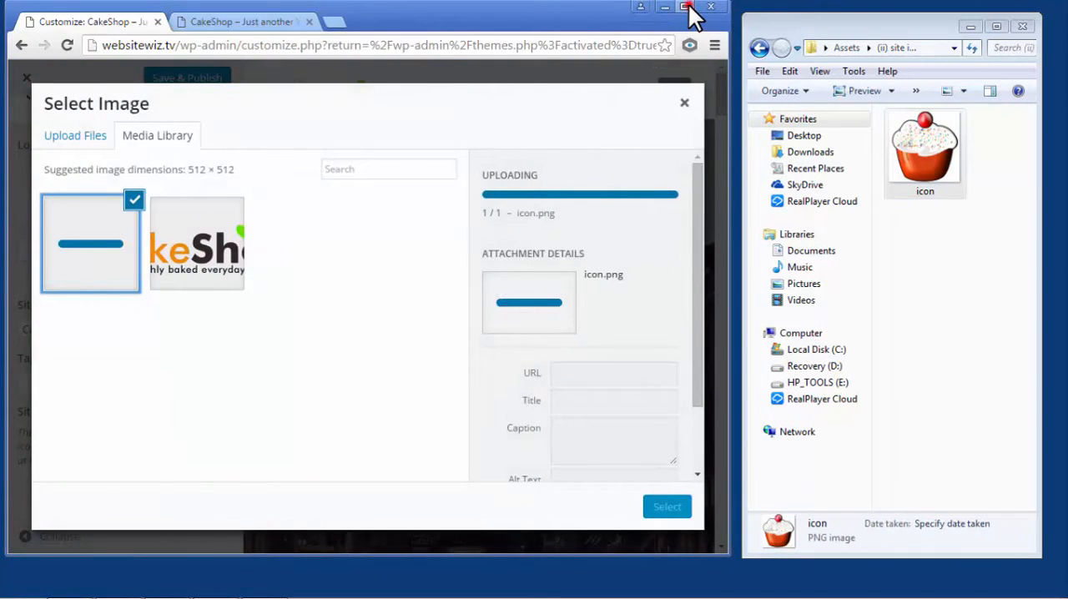
click(686, 7)
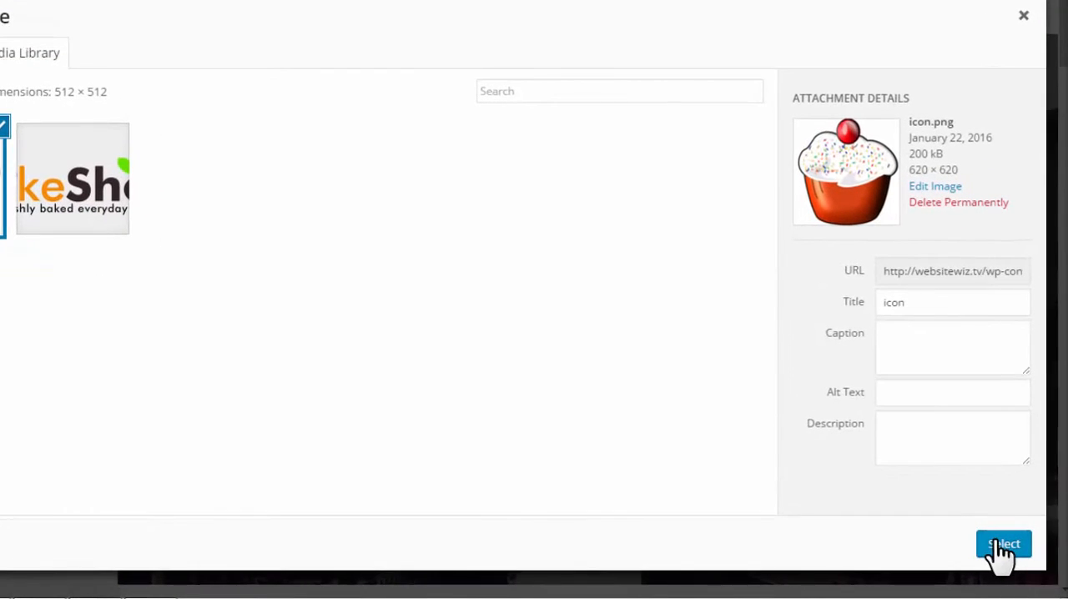
click(1000, 544)
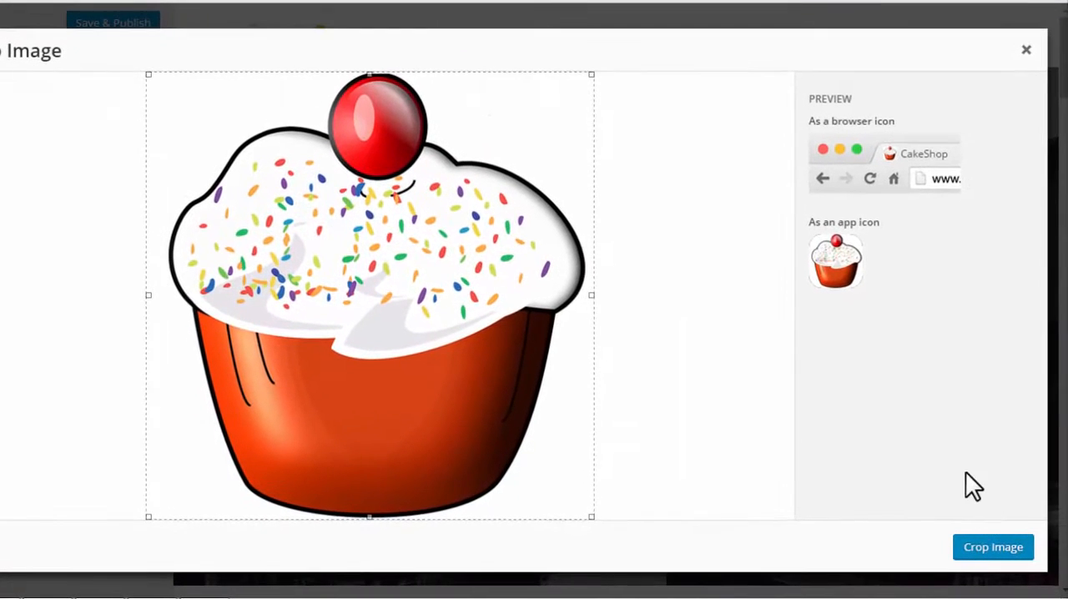
click(999, 546)
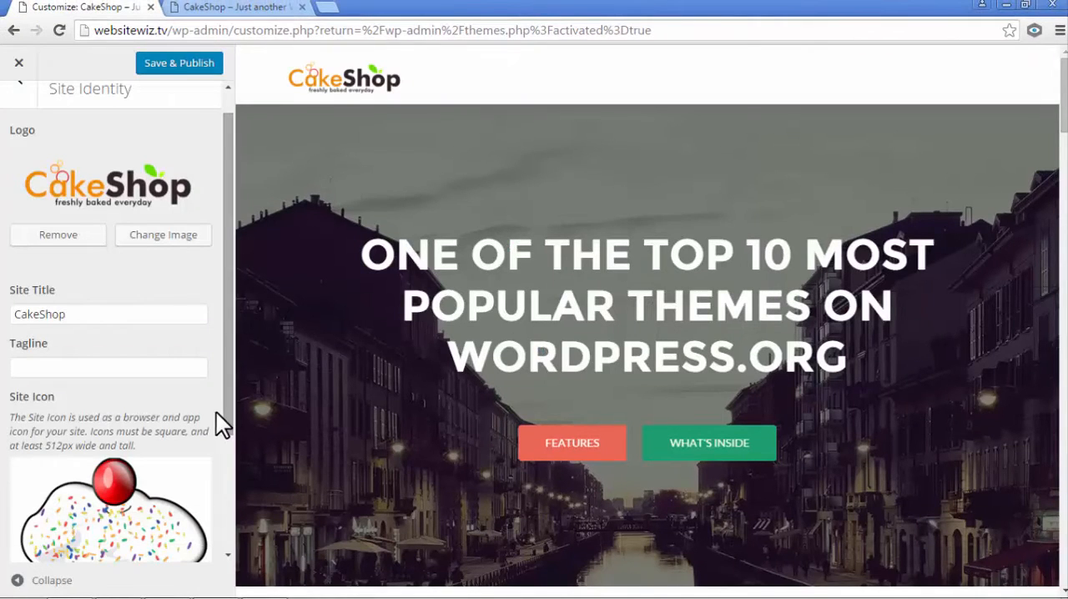
- Check the new cupcake site icon, then save and publish the Site Identity changes
scroll(116, 471, down, 1)
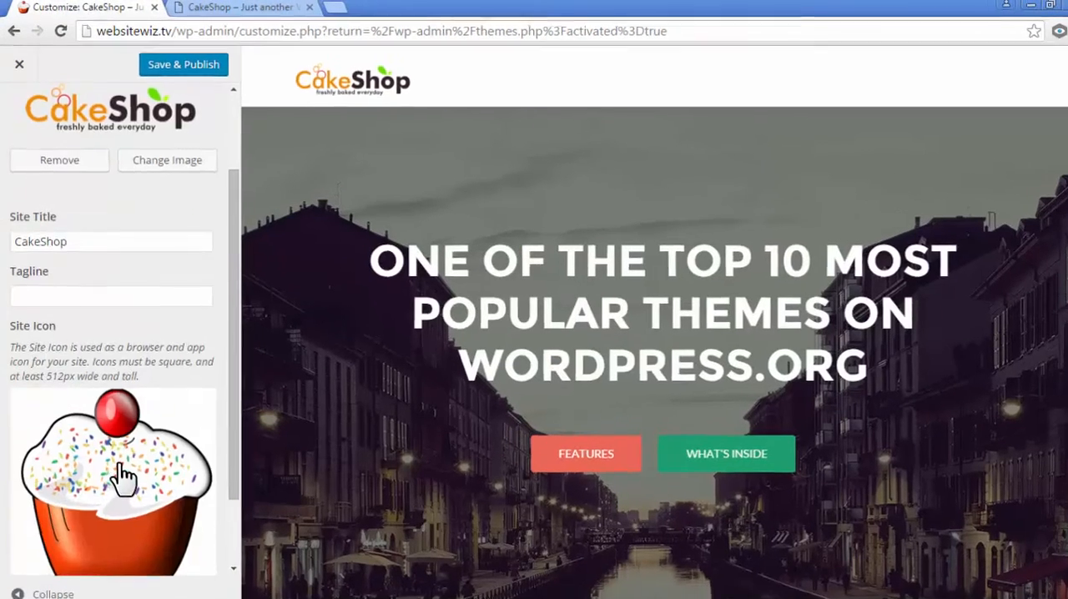
scroll(121, 470, up, 2)
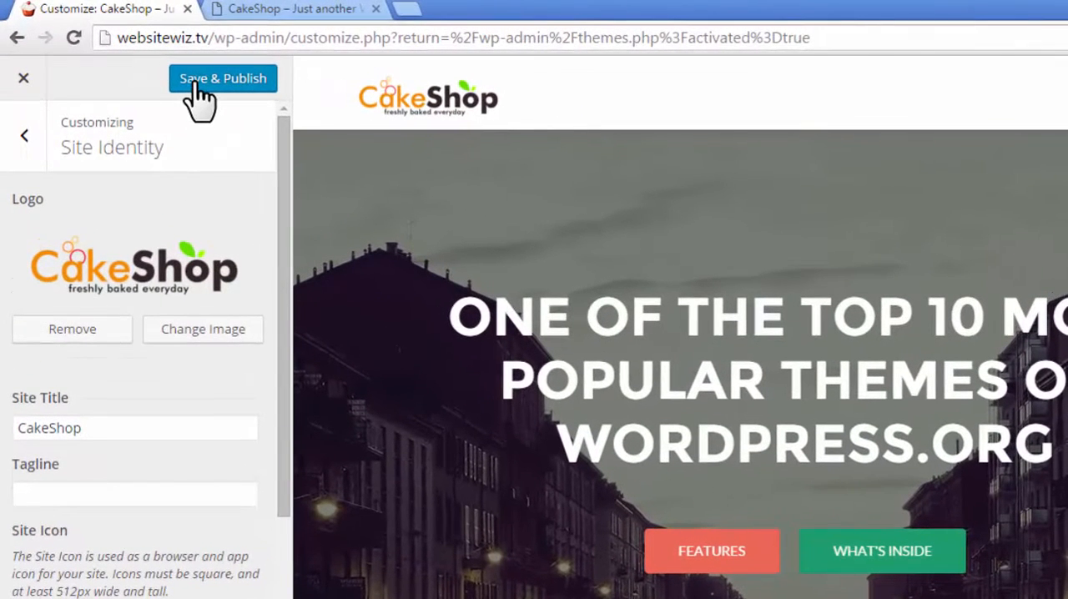
click(196, 83)
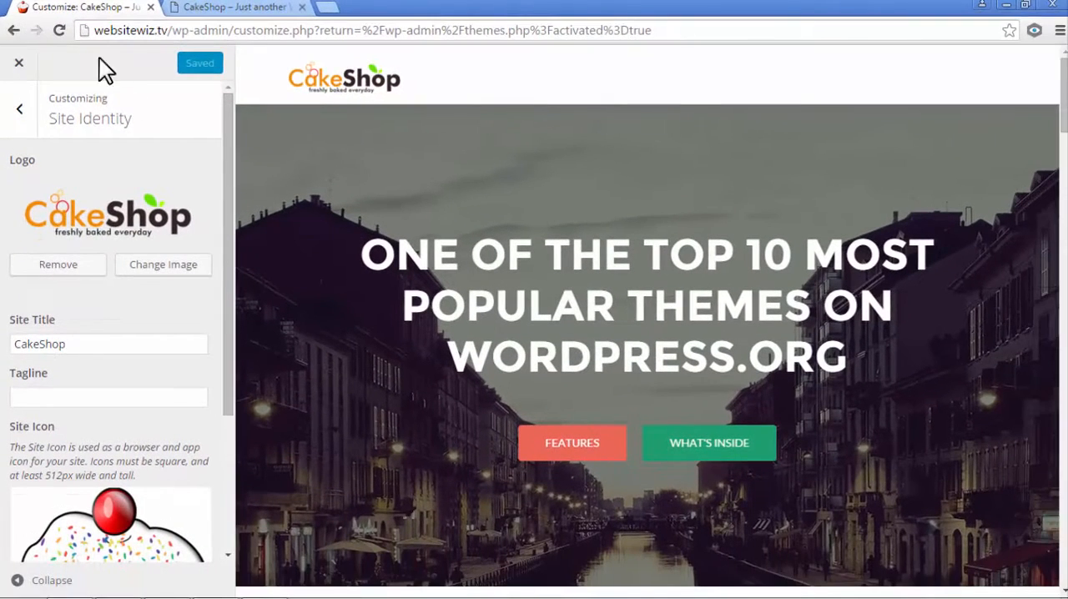
drag(223, 199, 210, 145)
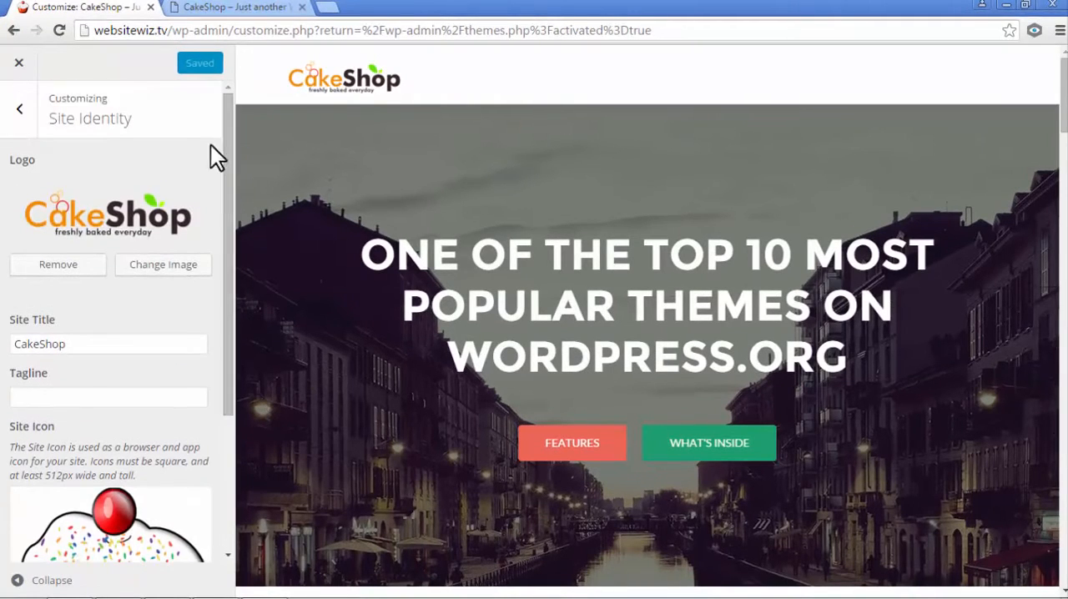
- Leave Site Identity and open the General section of the theme's General options
click(20, 113)
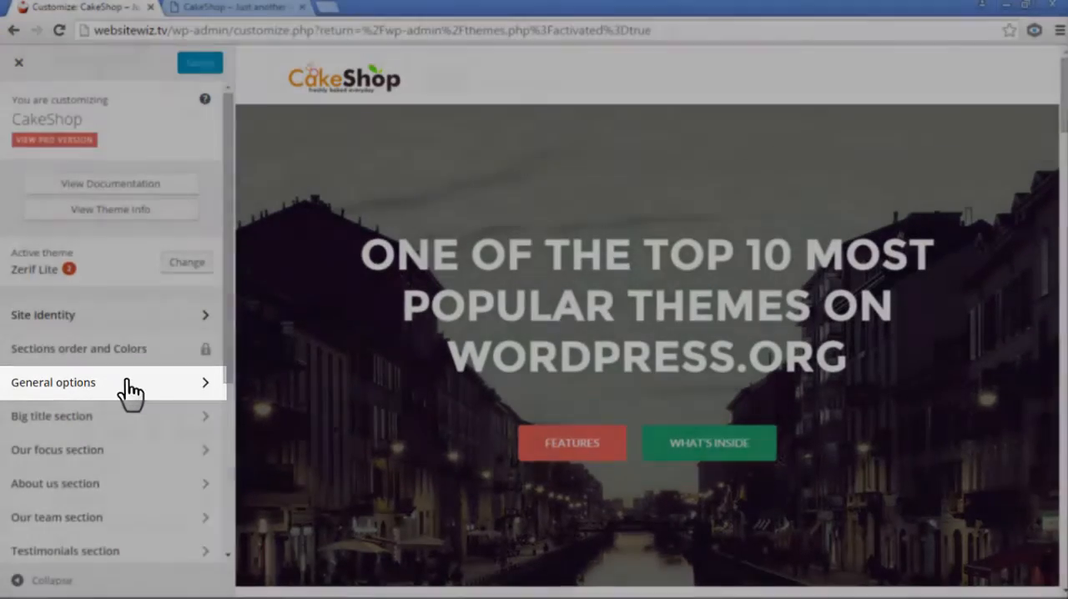
click(119, 391)
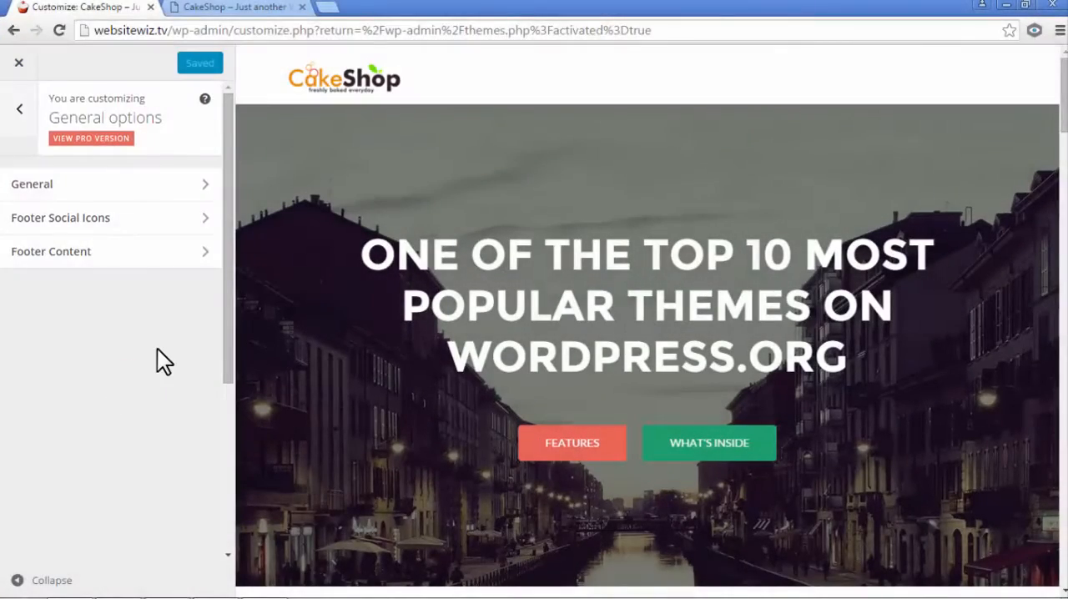
click(135, 193)
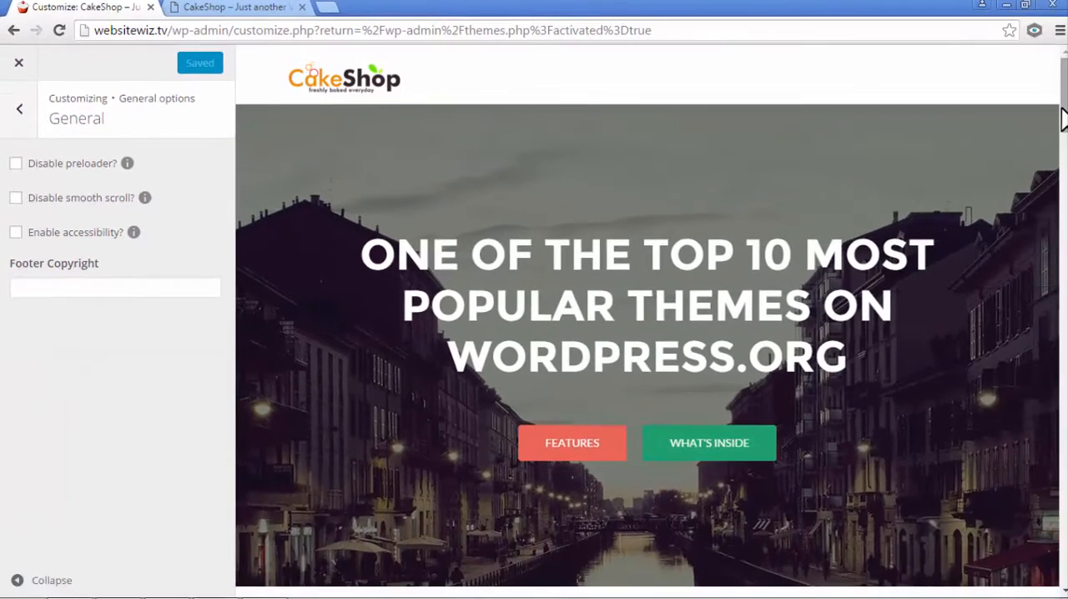
- Set the Footer Copyright text to "Copyright CakeShop 2016" and compare it with the footer in the page preview
drag(1063, 110, 1062, 564)
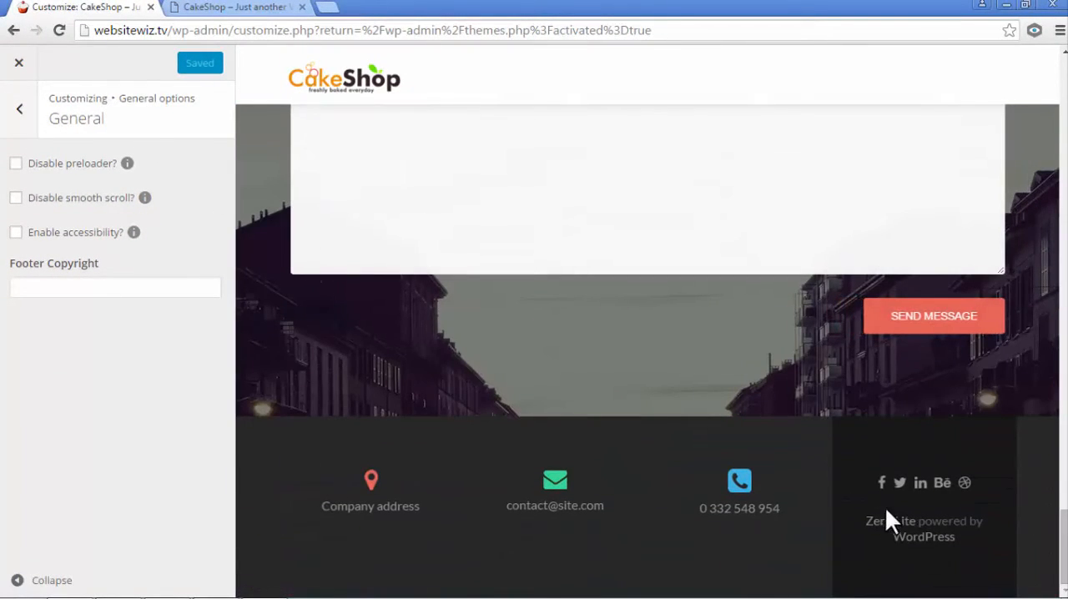
click(161, 288)
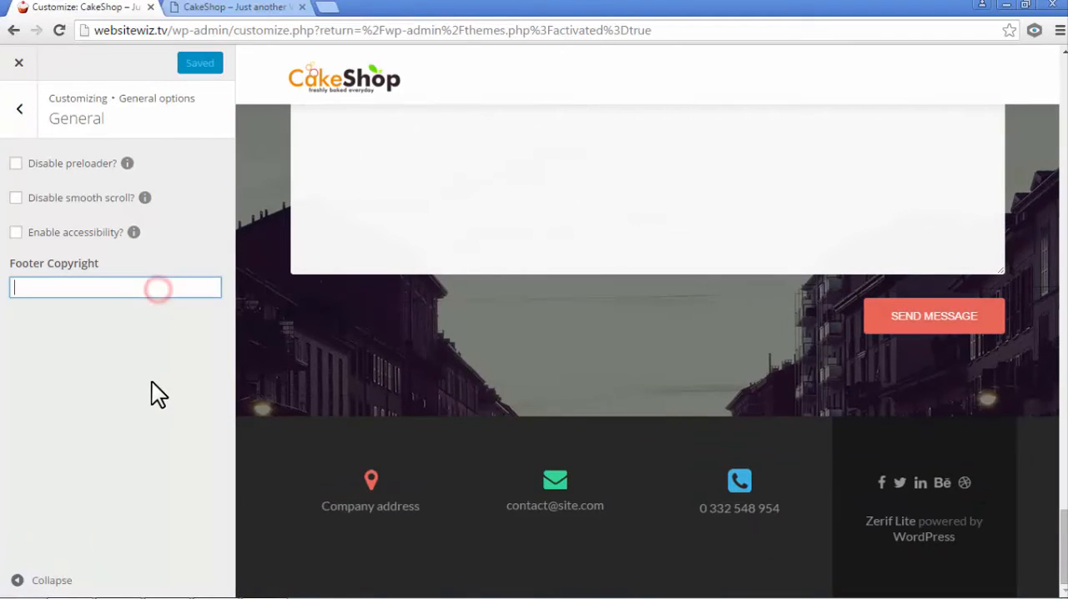
text(Copyright )
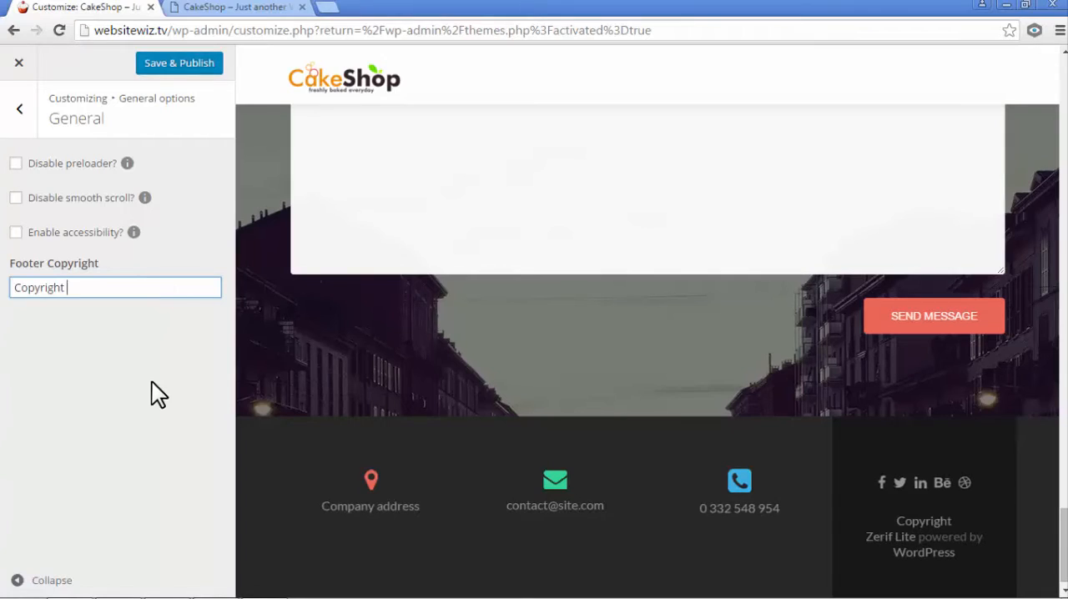
text(CakeS)
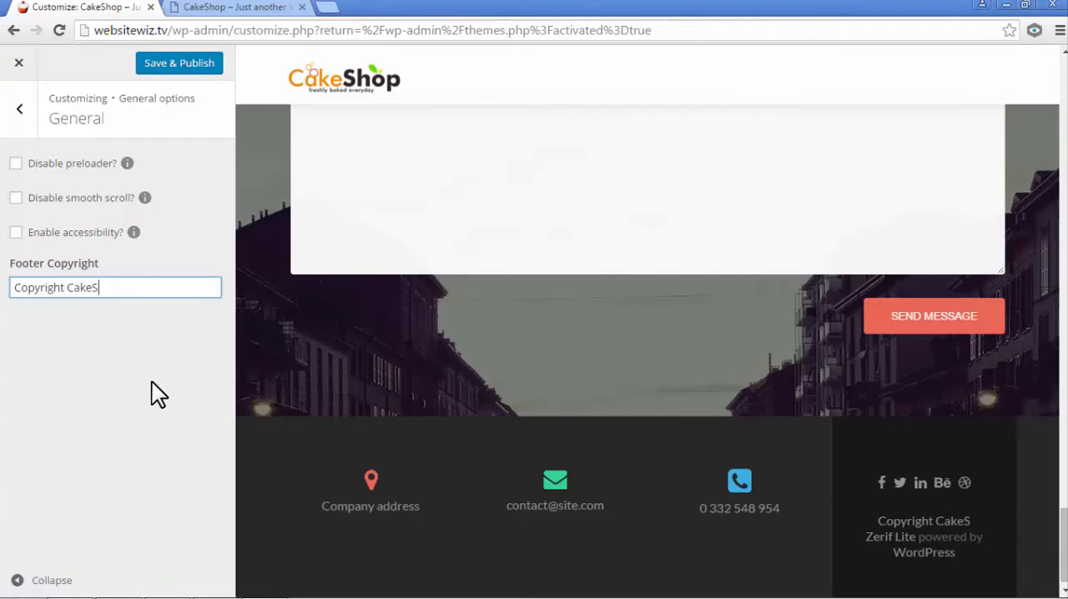
text(hop 201)
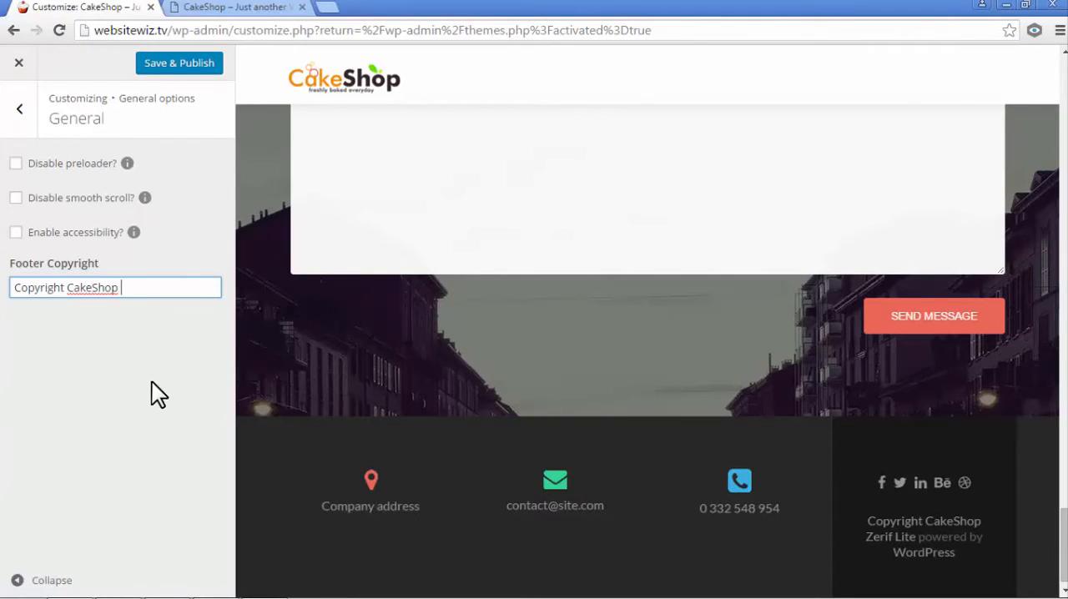
text(6)
click(151, 381)
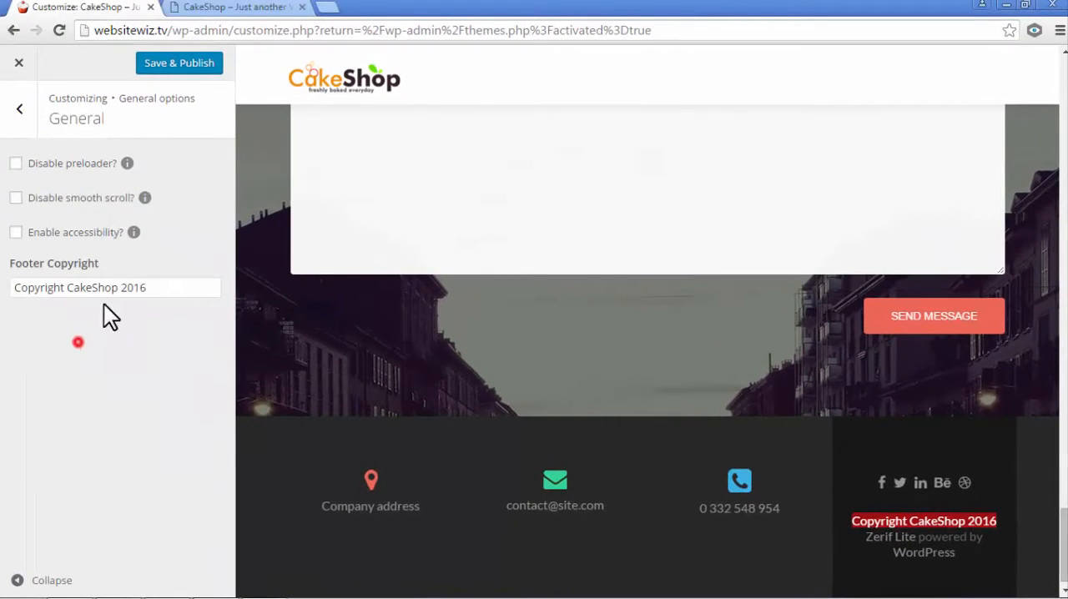
drag(162, 288, 56, 291)
click(80, 339)
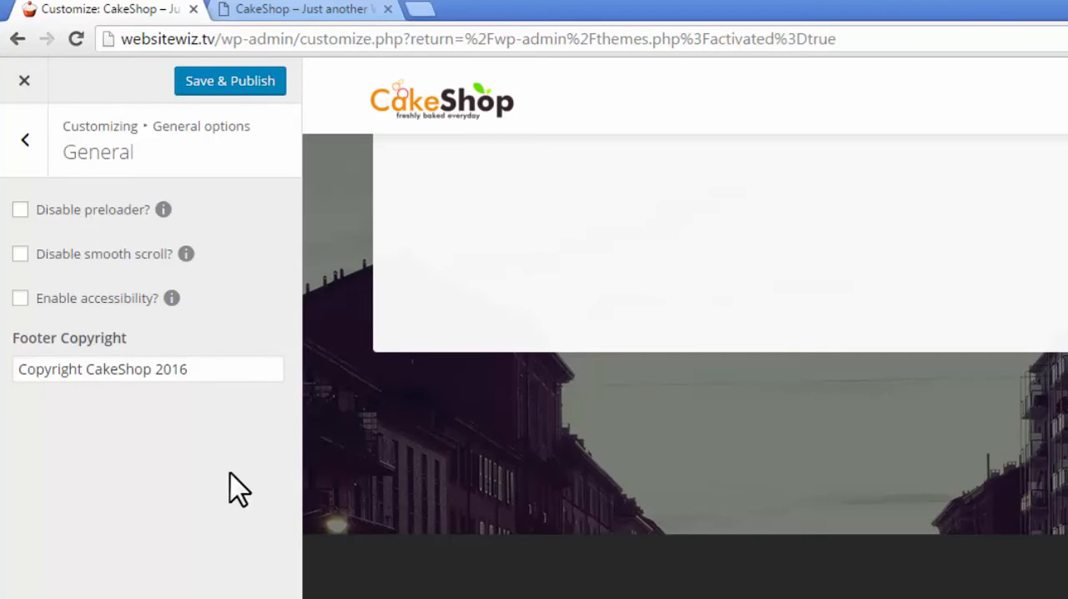
- Open the Footer Social Icons settings and examine the Facebook and Twitter link values against the footer's icons
click(25, 140)
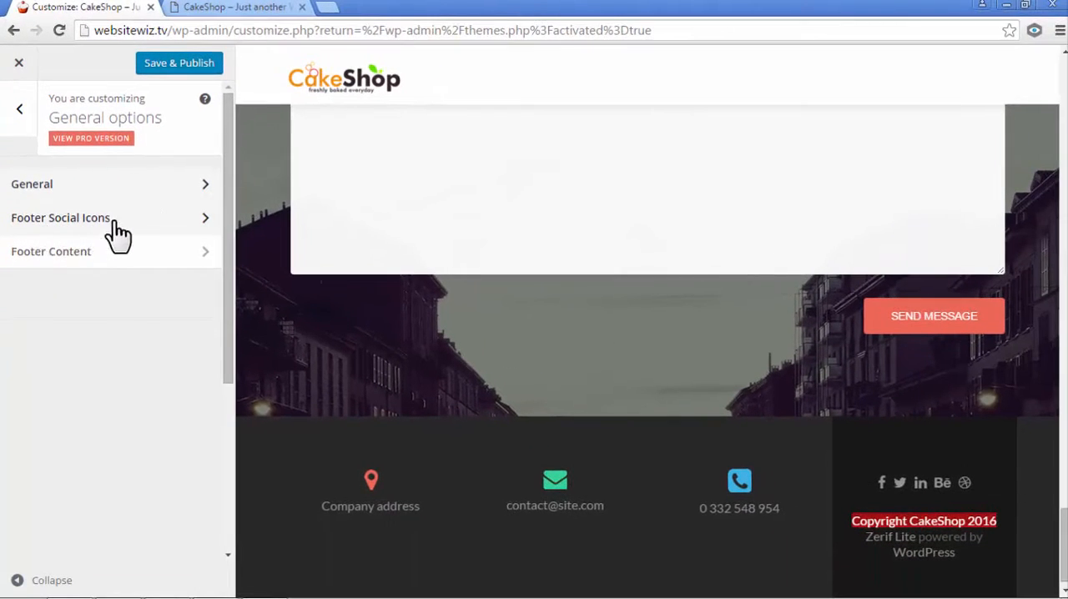
click(162, 219)
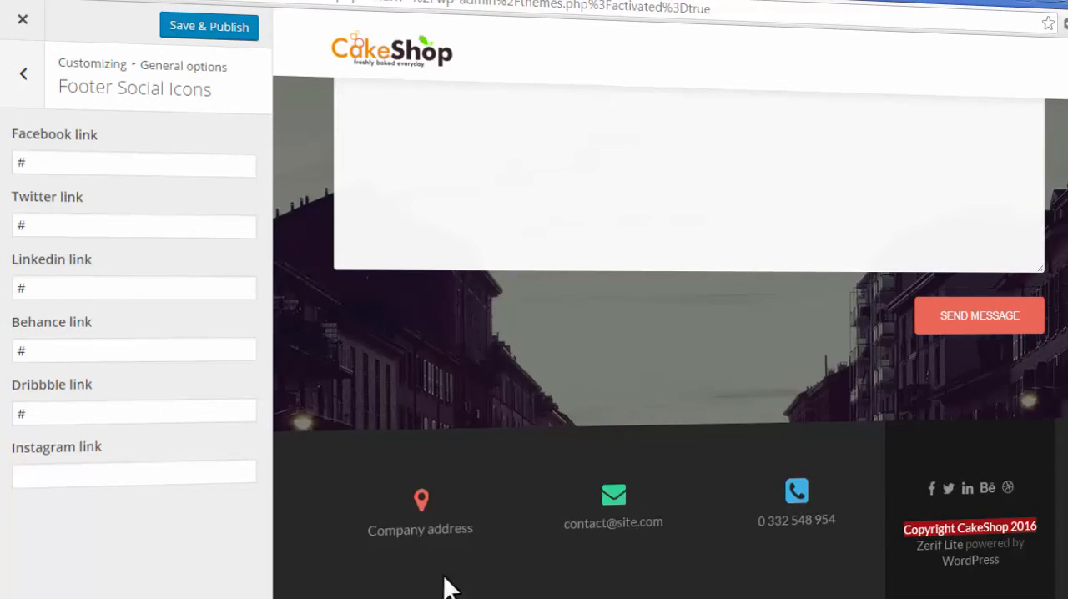
click(648, 576)
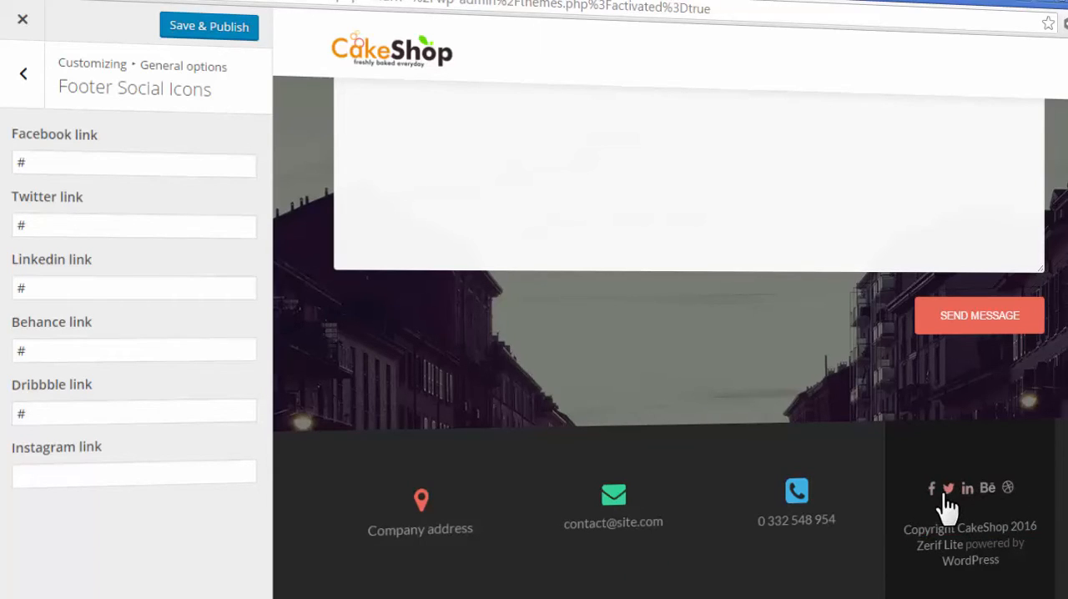
double_click(28, 165)
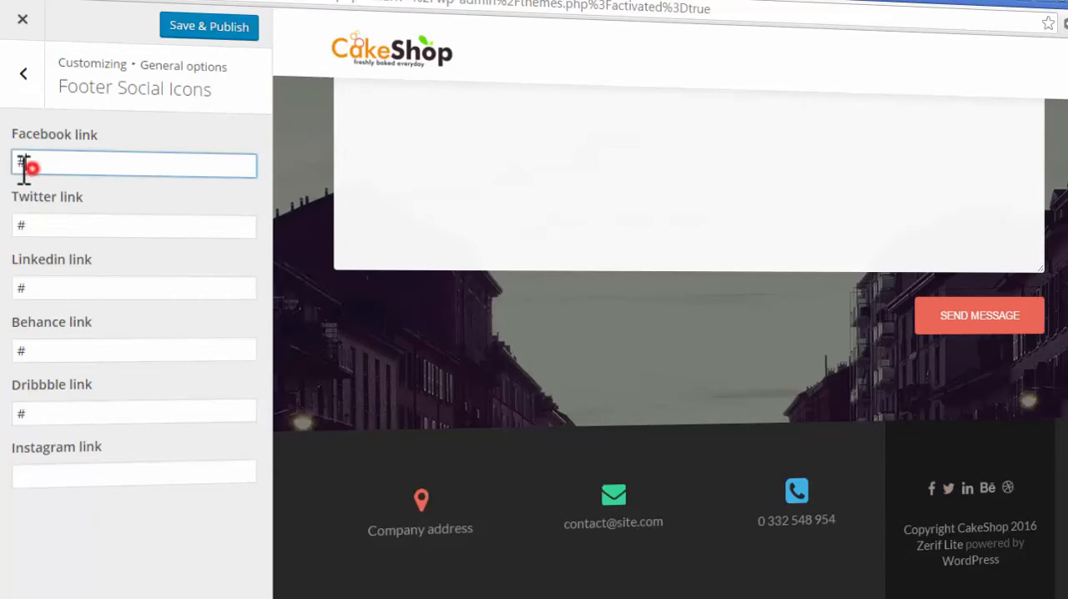
double_click(30, 224)
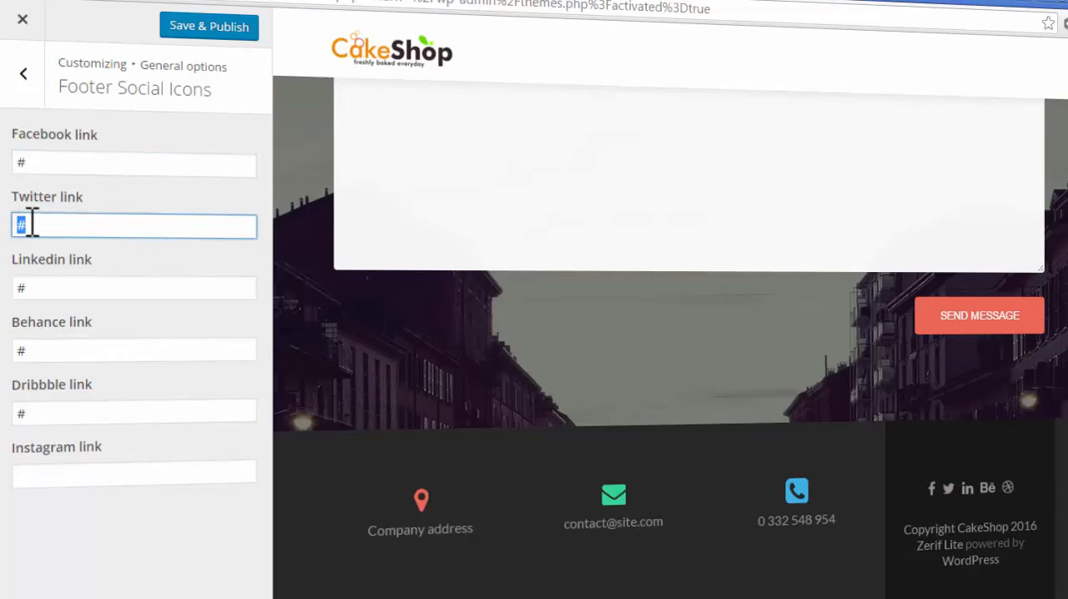
double_click(46, 161)
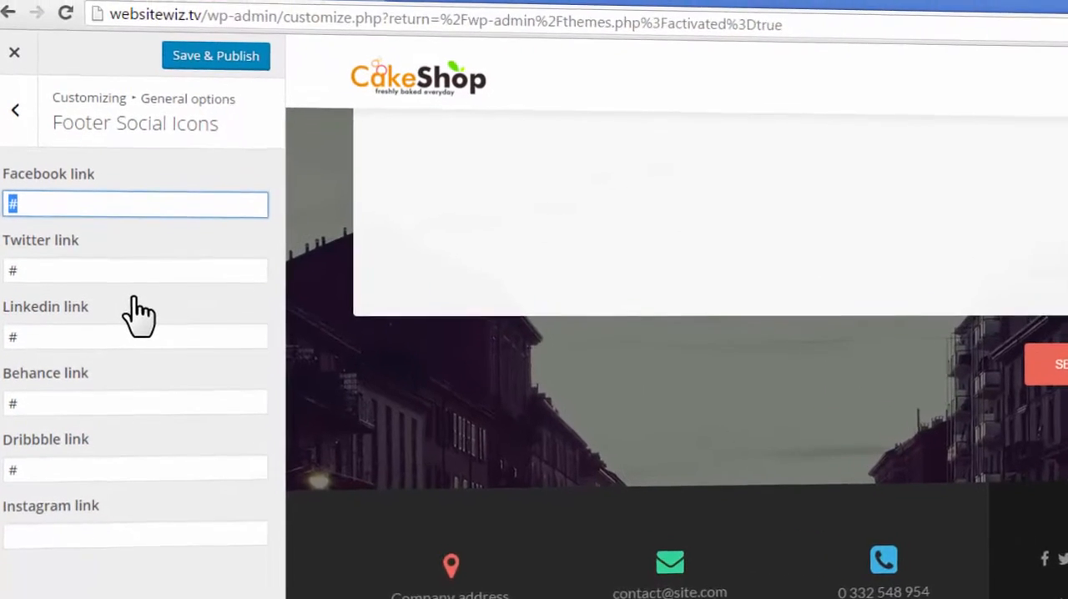
text(http)
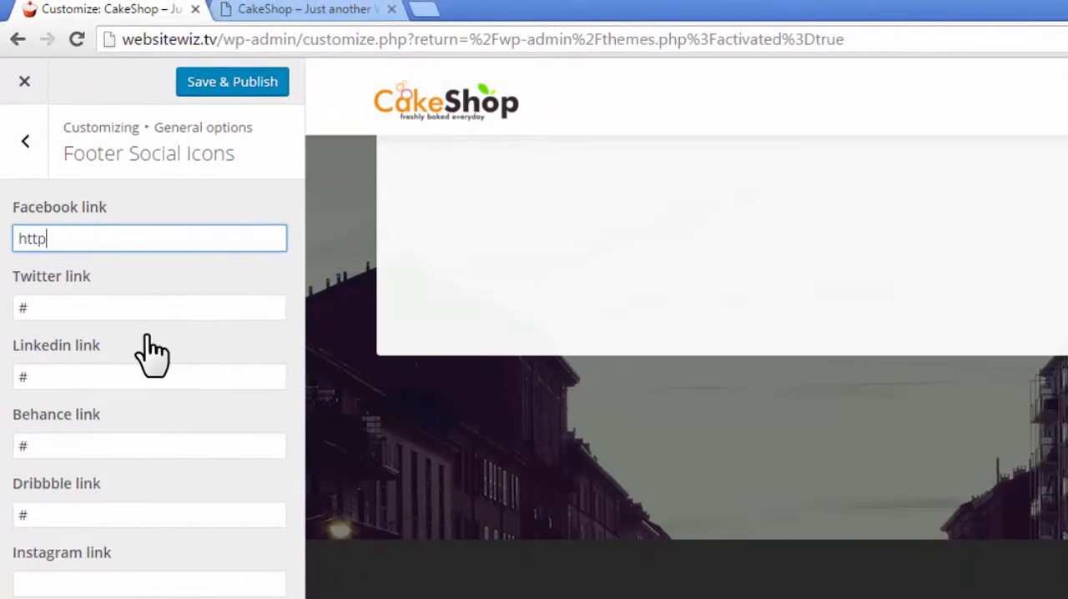
text(://www.)
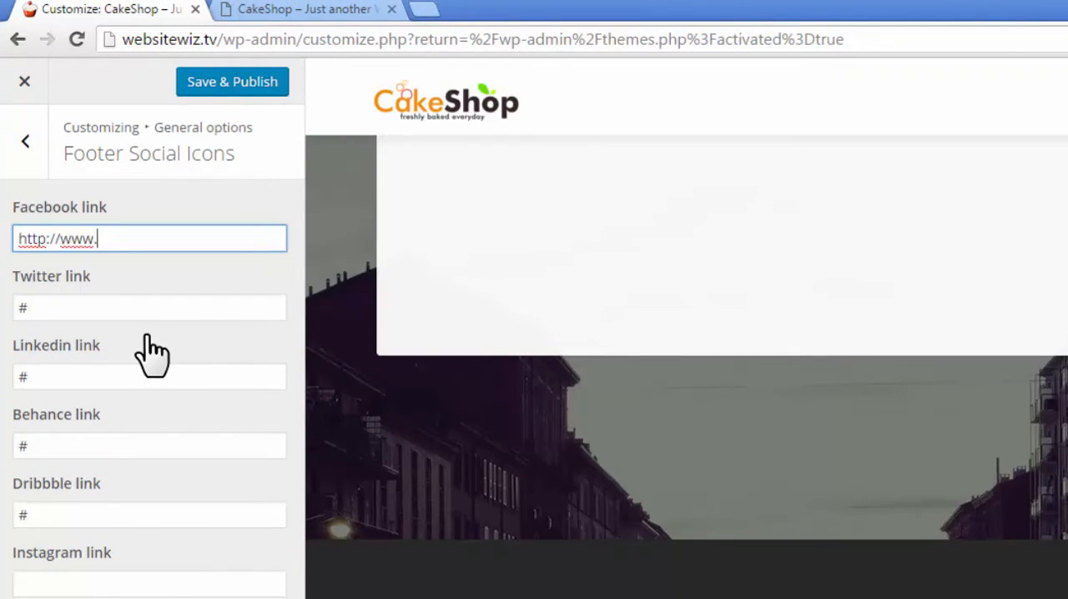
text(facebook.com/)
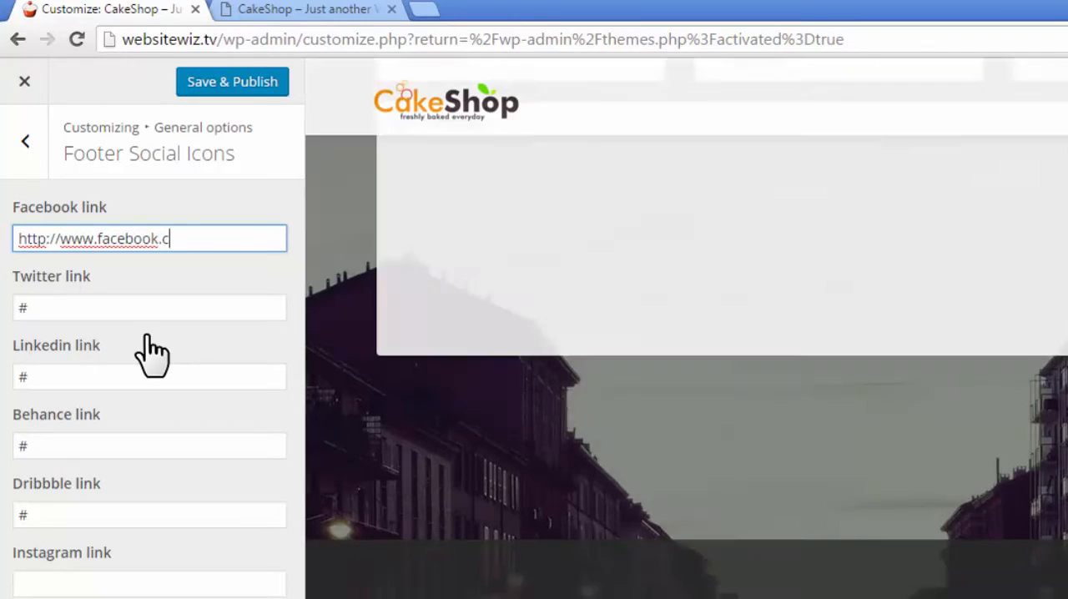
text(yourpagenow)
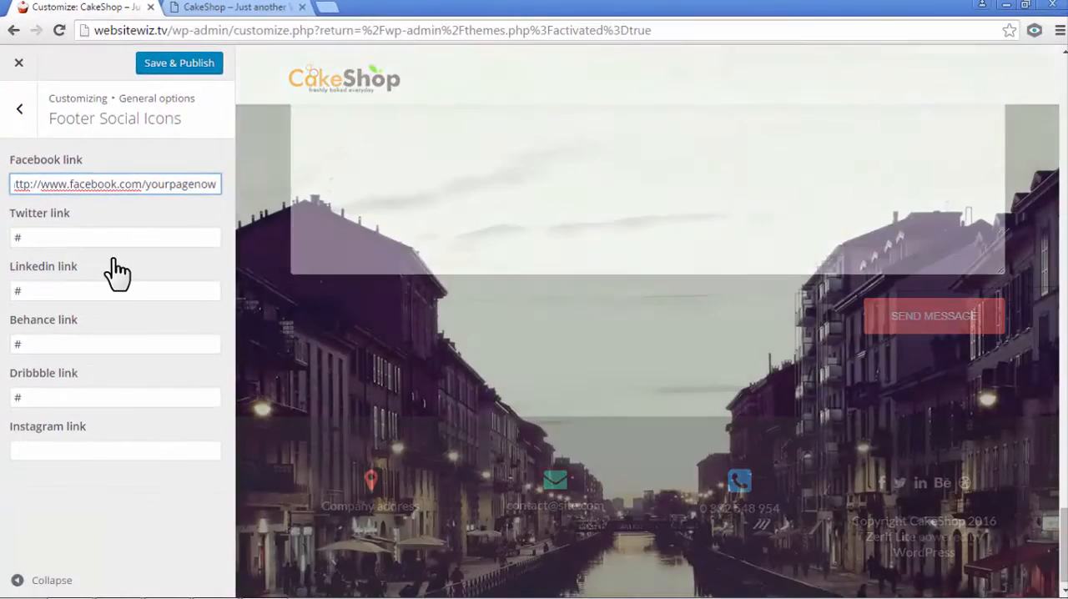
click(120, 576)
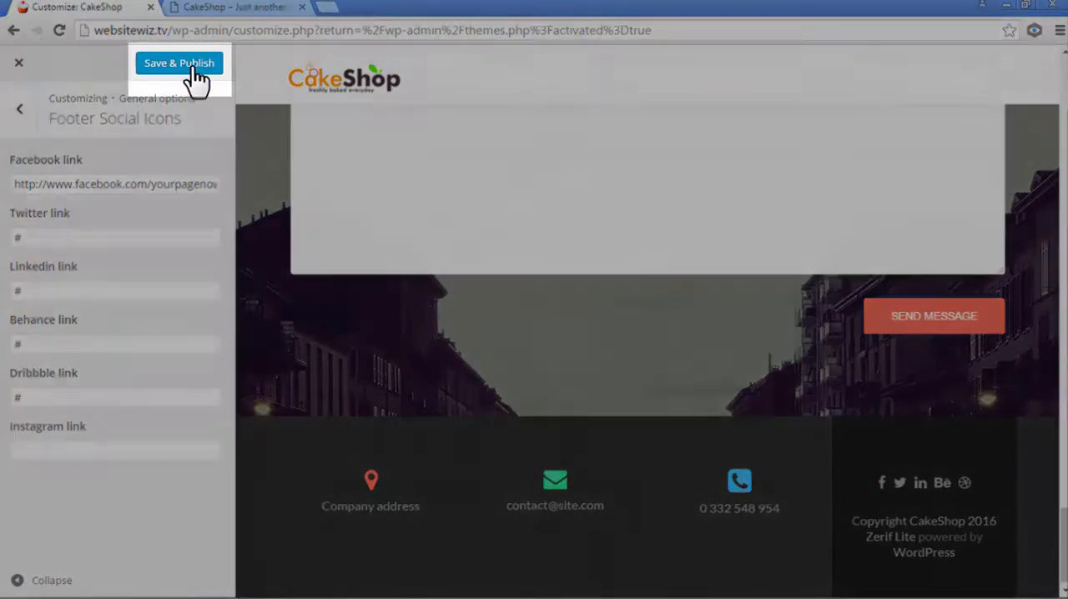
click(189, 67)
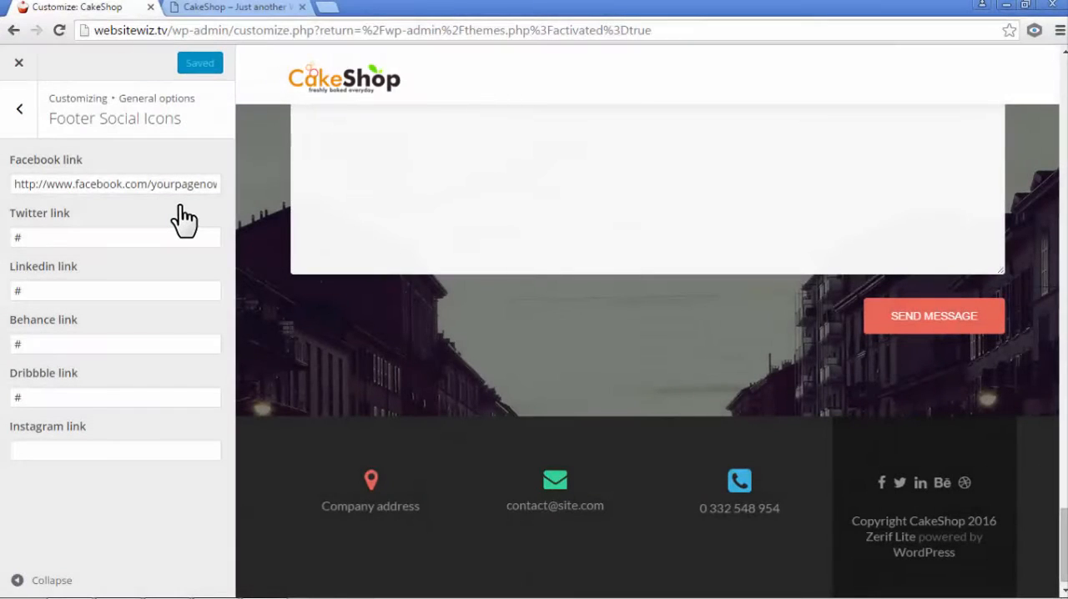
- Open the Footer Content settings and replace the Email field's link code with a plain contact e-mail address
click(16, 105)
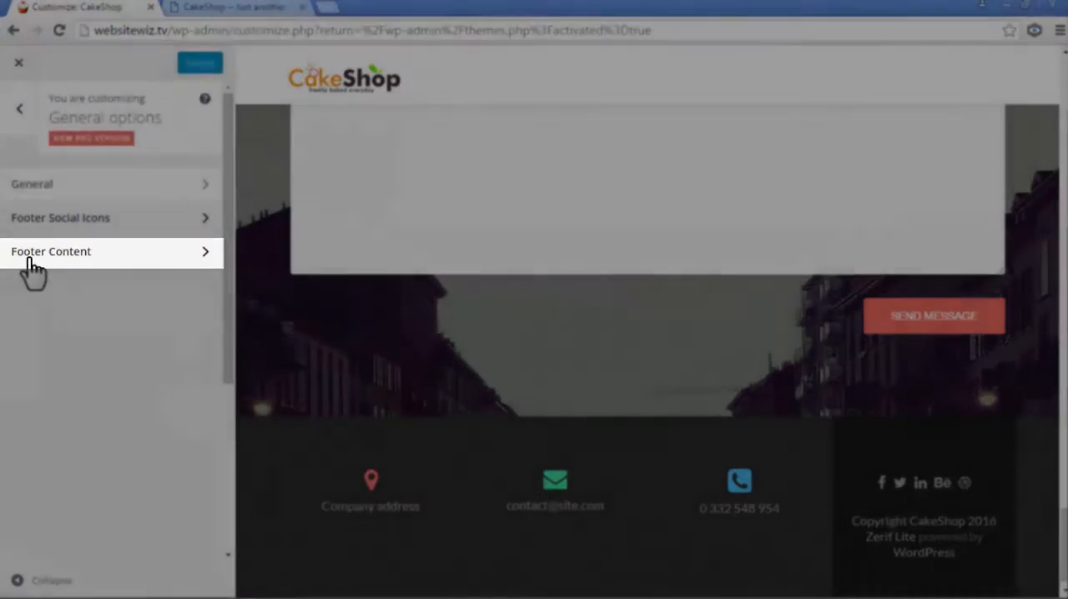
click(31, 258)
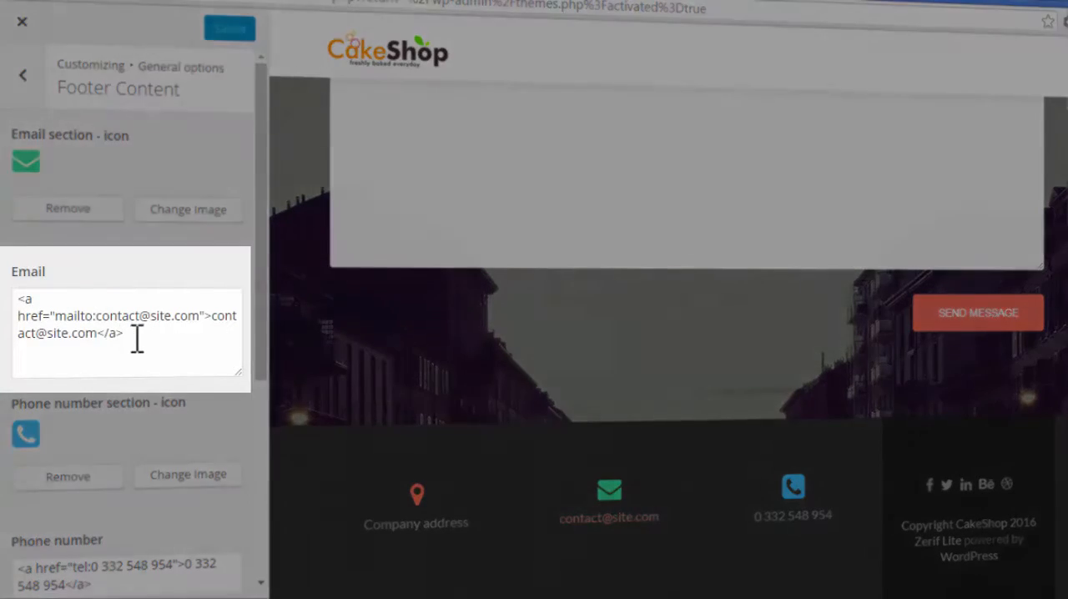
click(139, 334)
key(ctrl+a)
key(BackSpace)
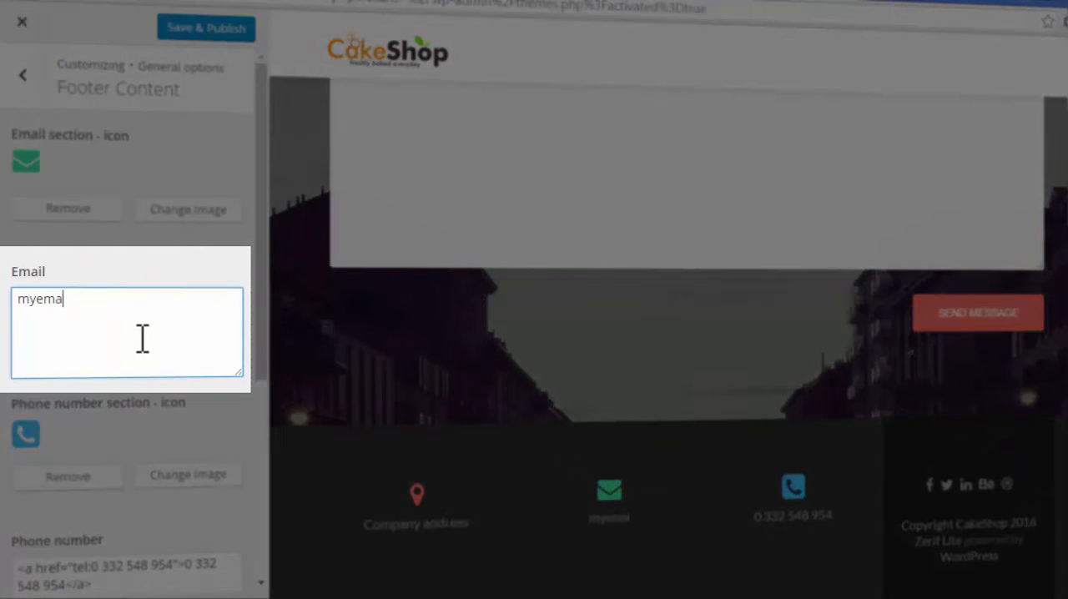
text(whatever.com)
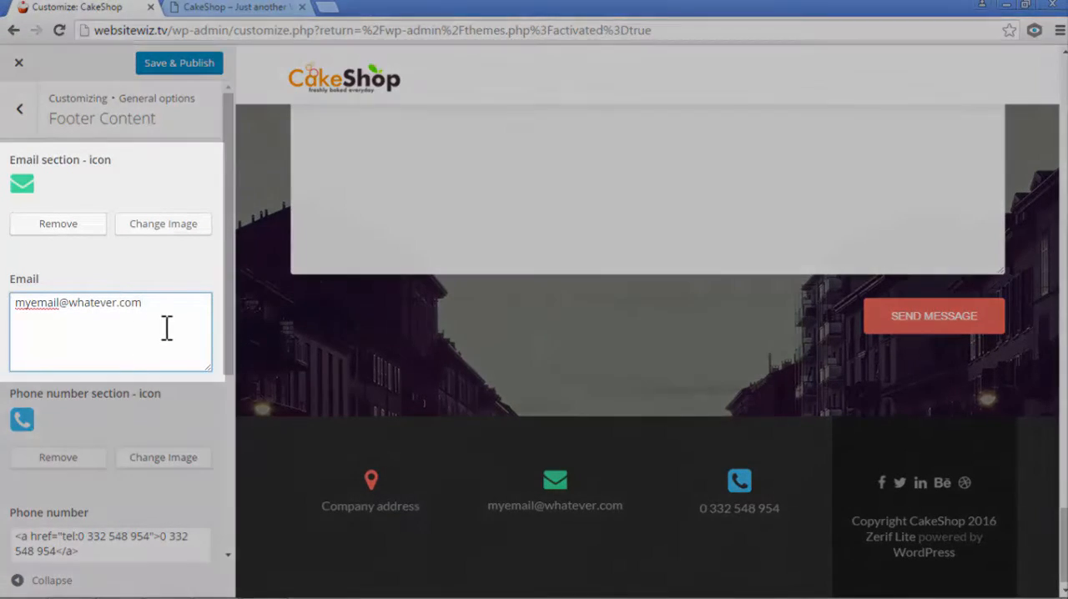
- Replace the footer's e-mail address with a different example address
drag(167, 321, 5, 289)
key(BackSpace)
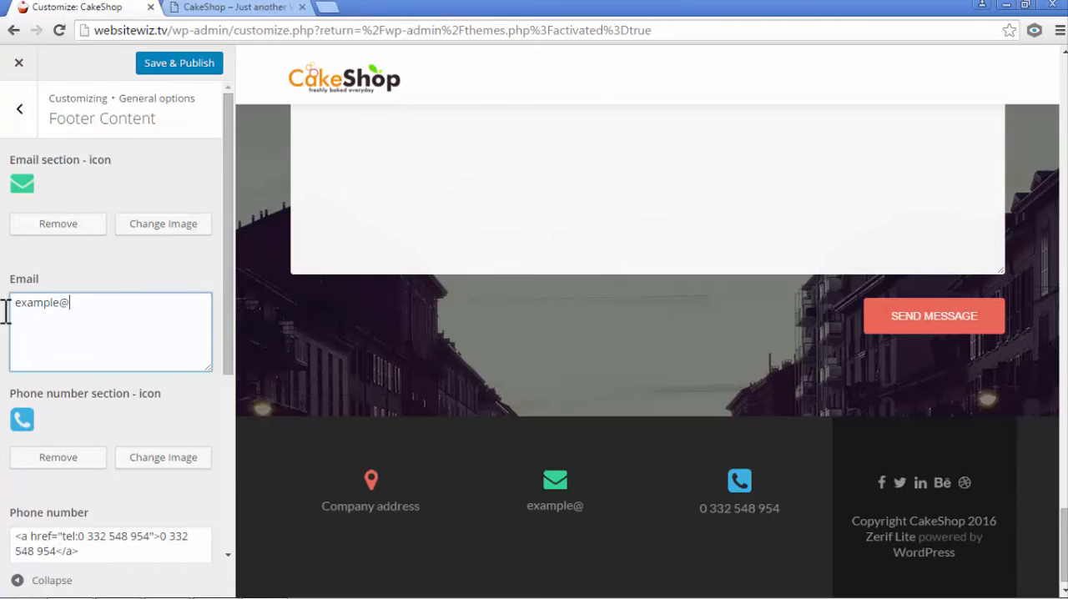
text(email.com)
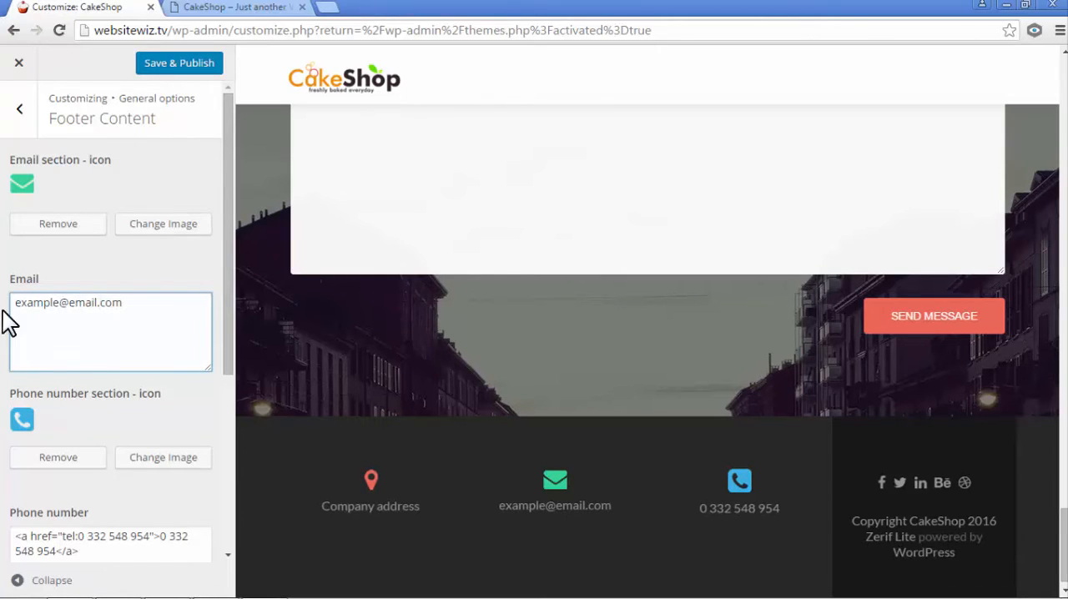
- Replace the phone number in both the tel link and the displayed text of the footer's Phone number field
click(203, 432)
drag(228, 350, 235, 494)
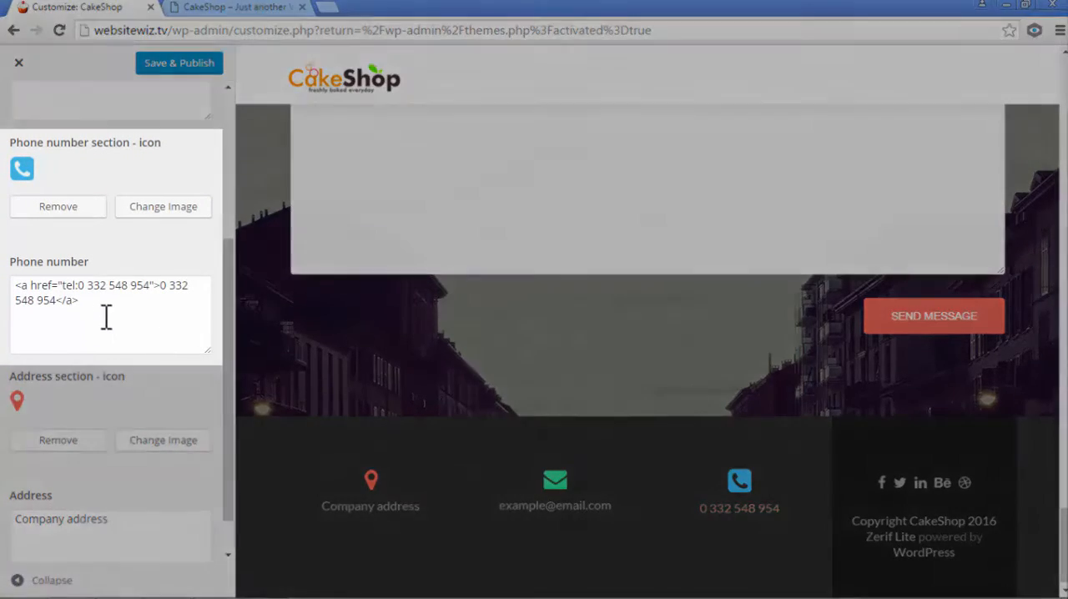
triple_click(106, 317)
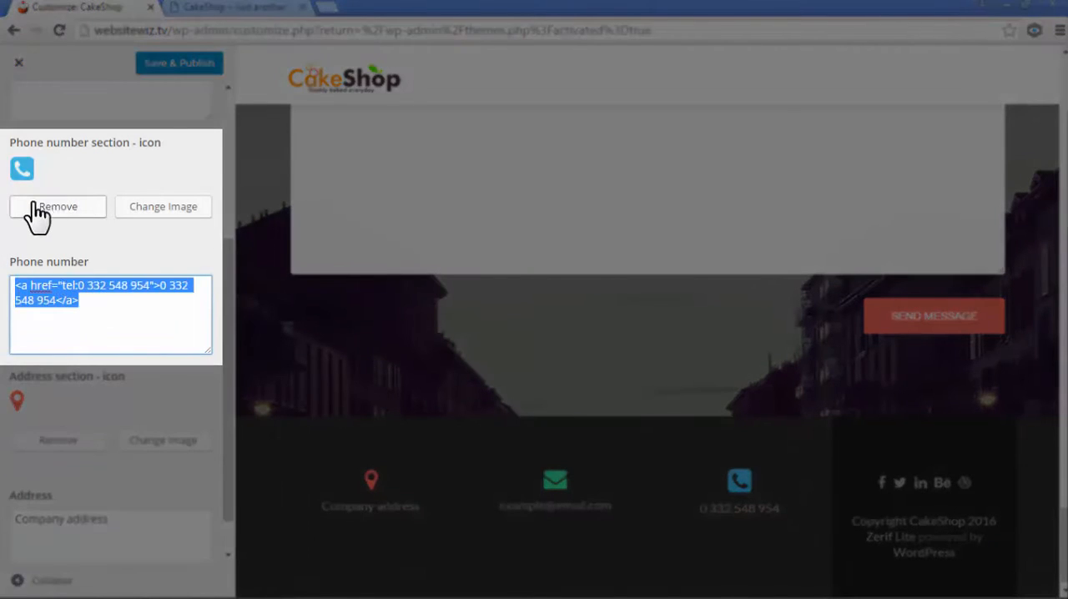
click(112, 315)
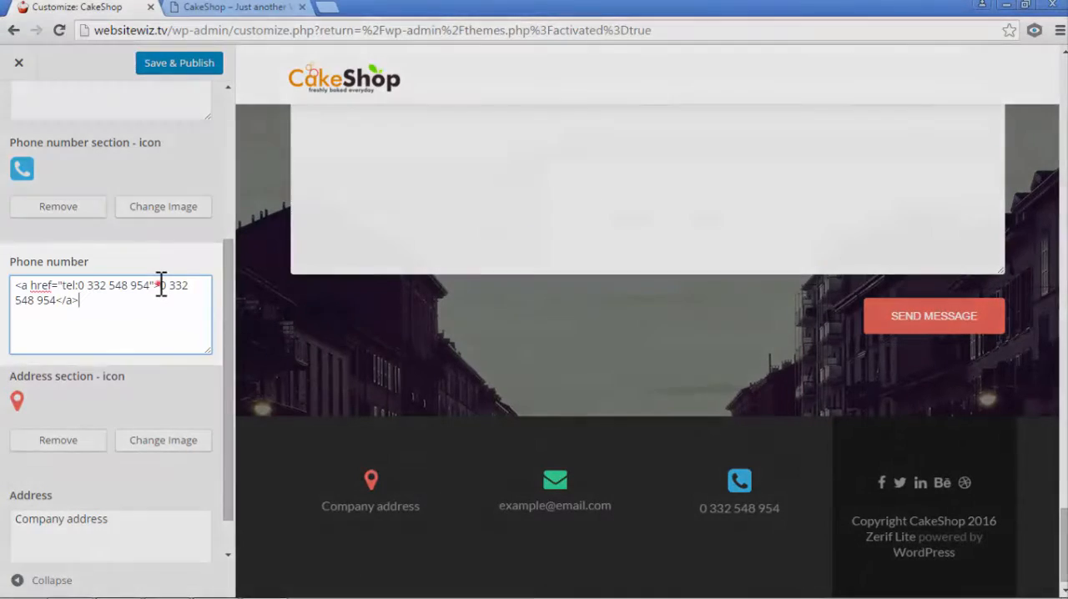
drag(161, 284, 60, 295)
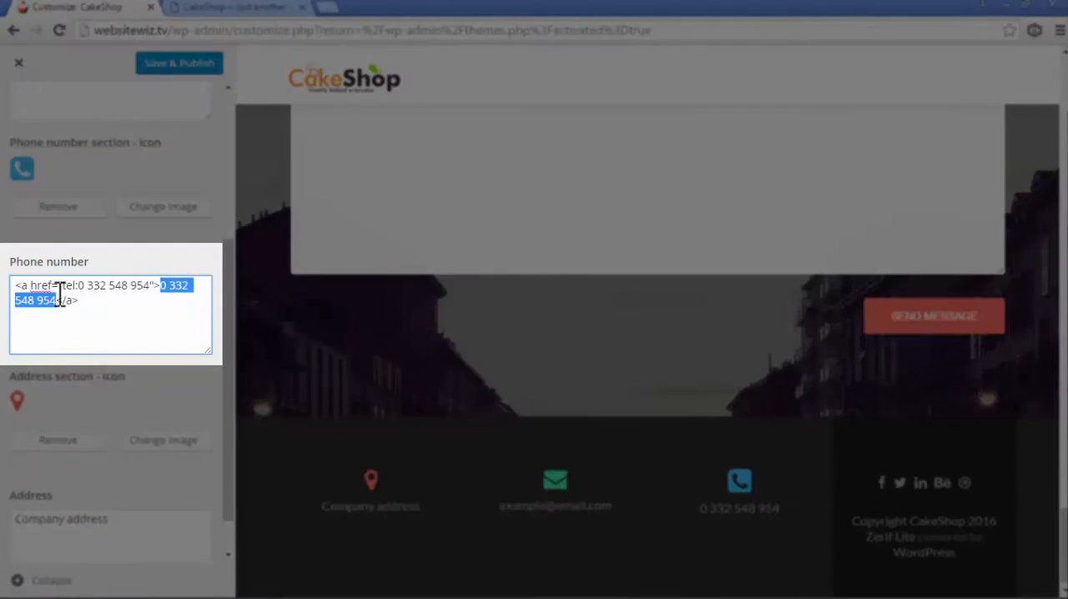
click(127, 358)
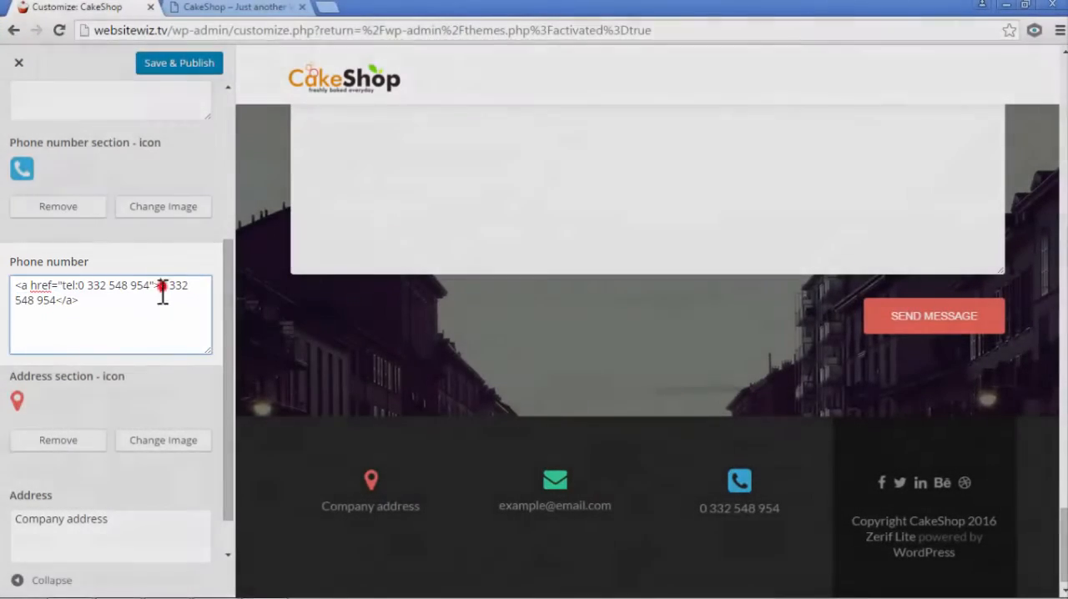
drag(160, 285, 59, 306)
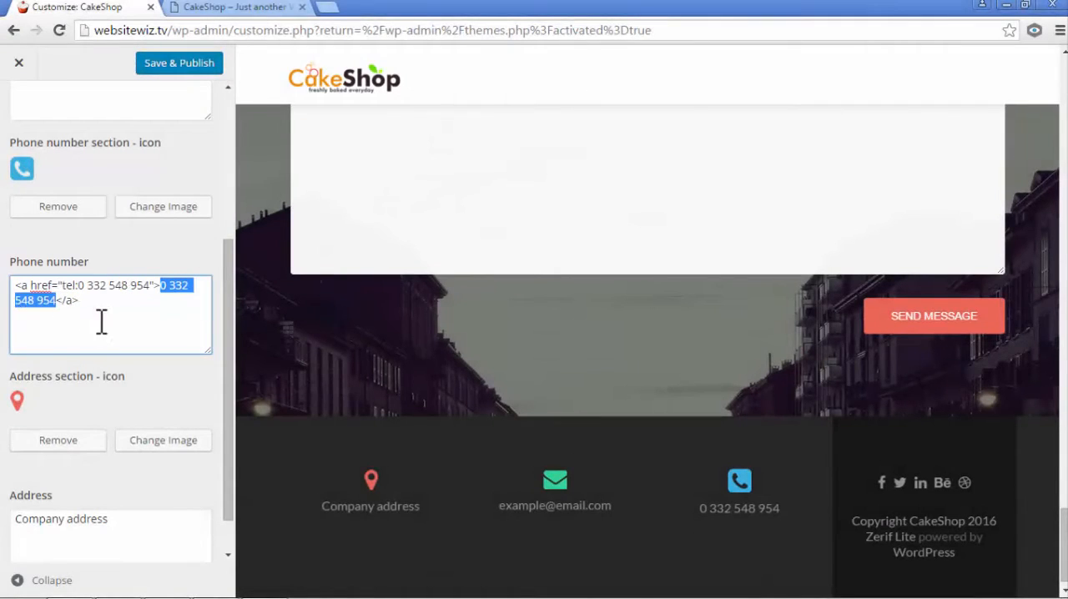
drag(89, 288, 124, 292)
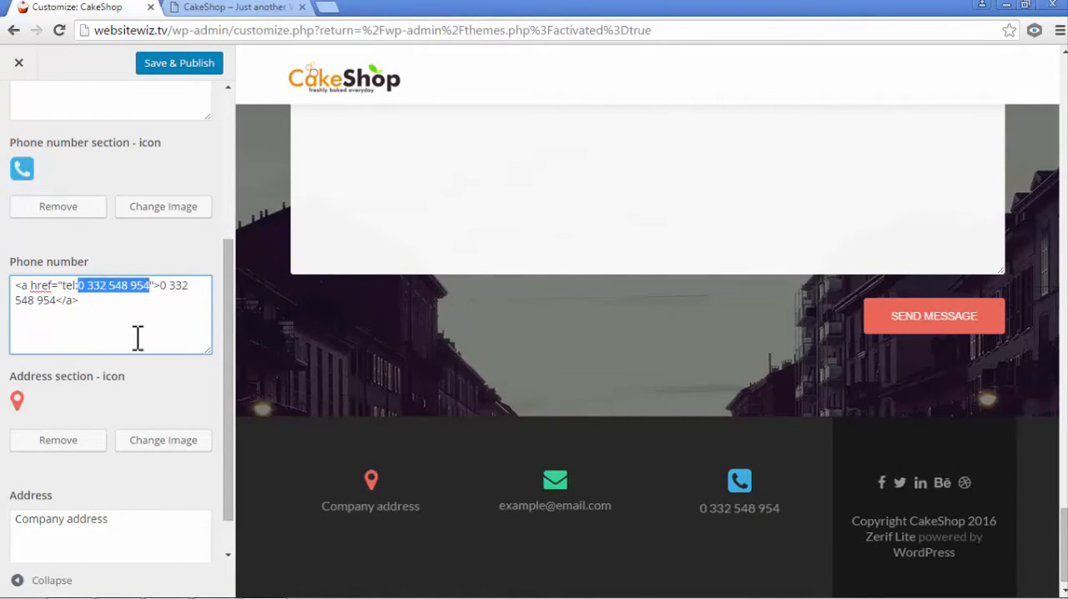
text(123-456-7)
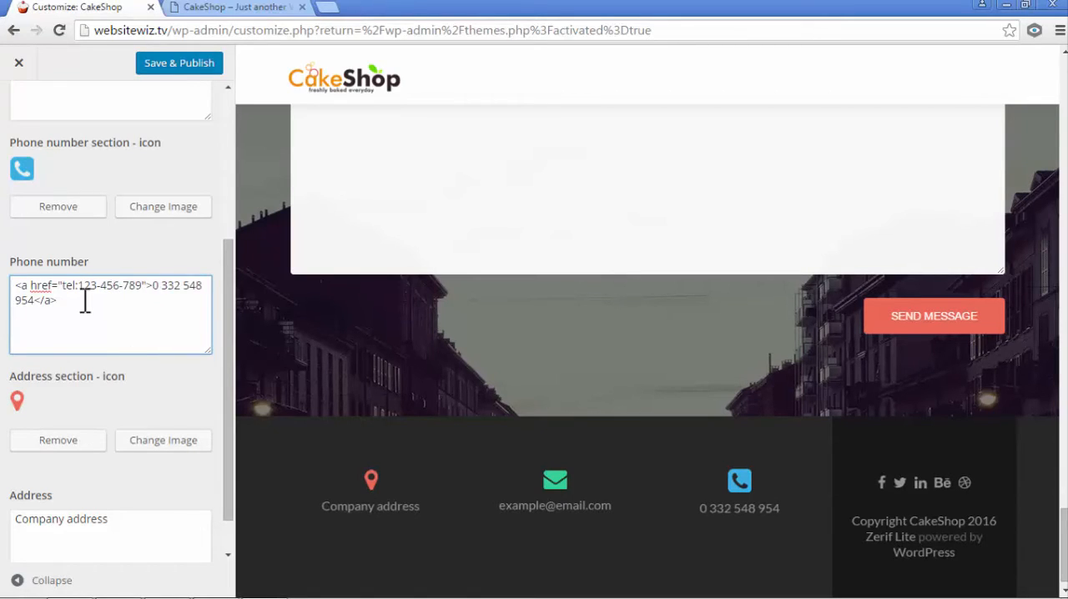
drag(78, 285, 37, 308)
text(123-456-789)
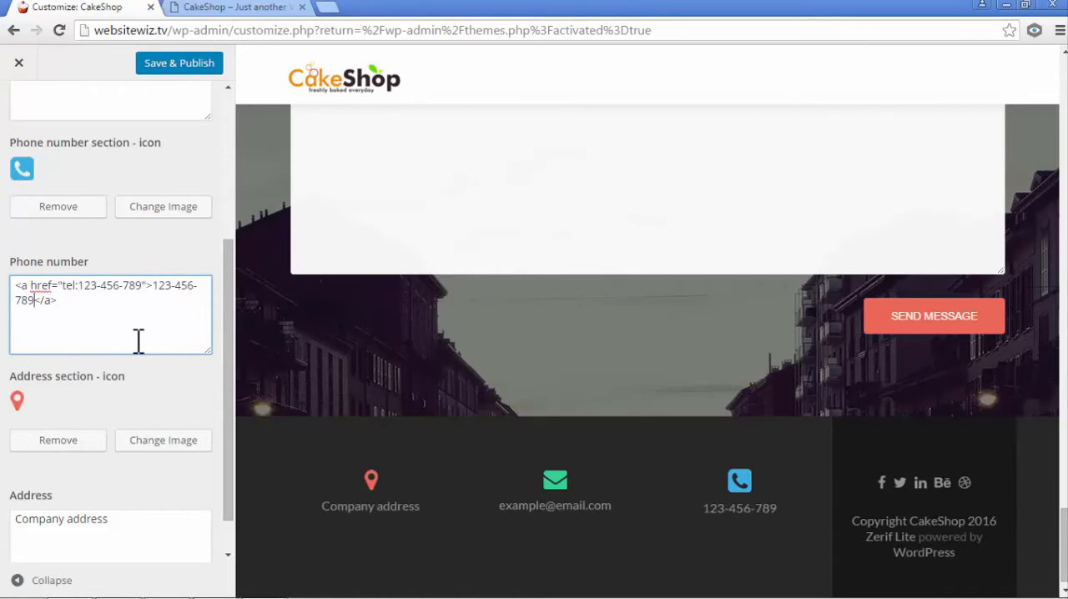
- Replace the footer's Address text with the shop's address, two <br> tags and "Open: Mon-Sat, 10 AM to 7pm"
scroll(174, 398, down, 1)
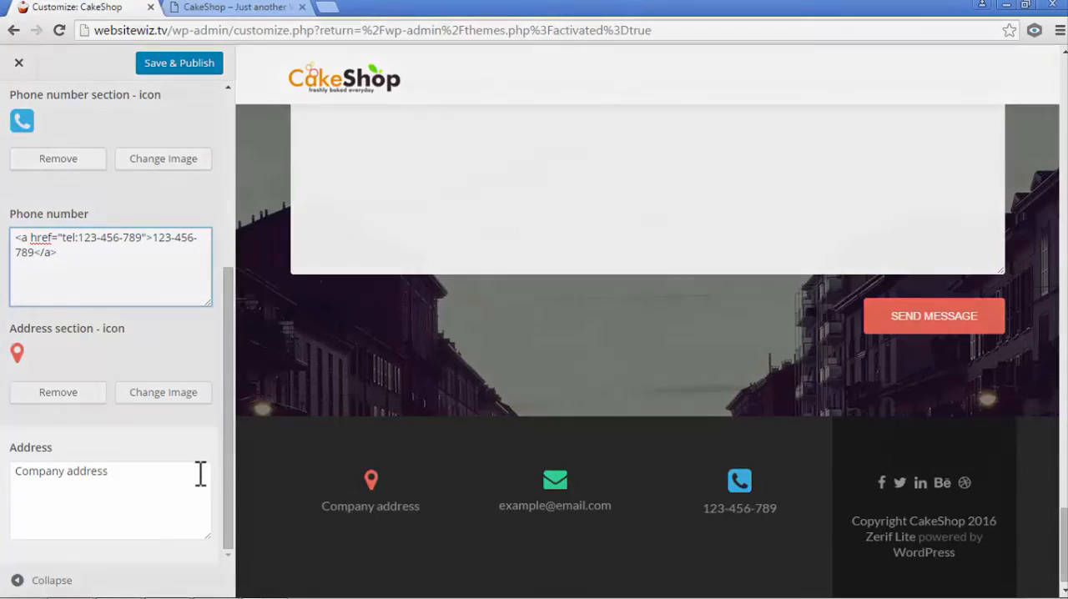
click(196, 454)
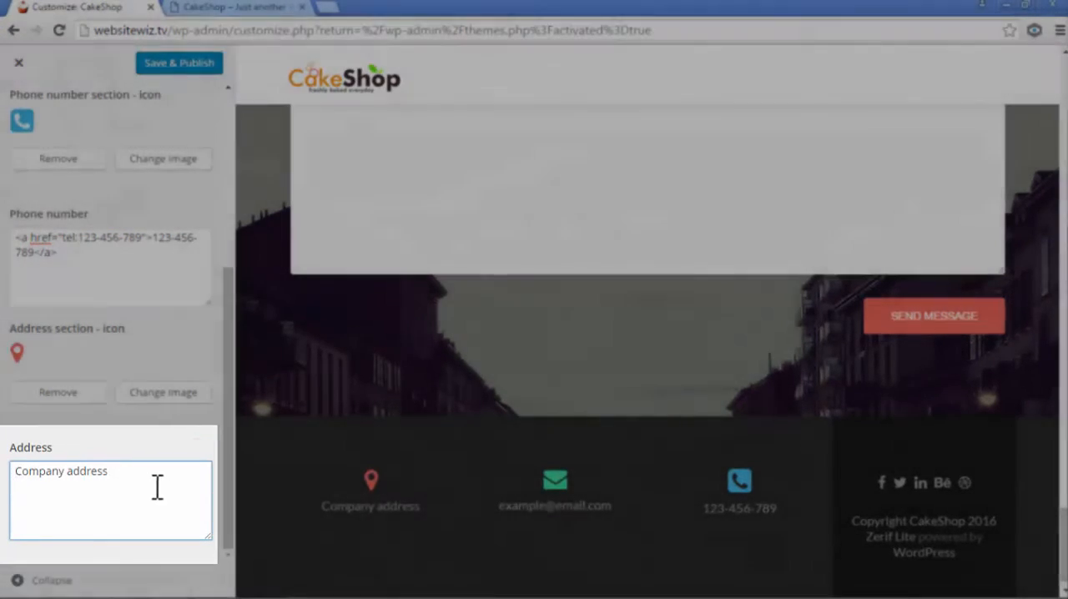
triple_click(154, 485)
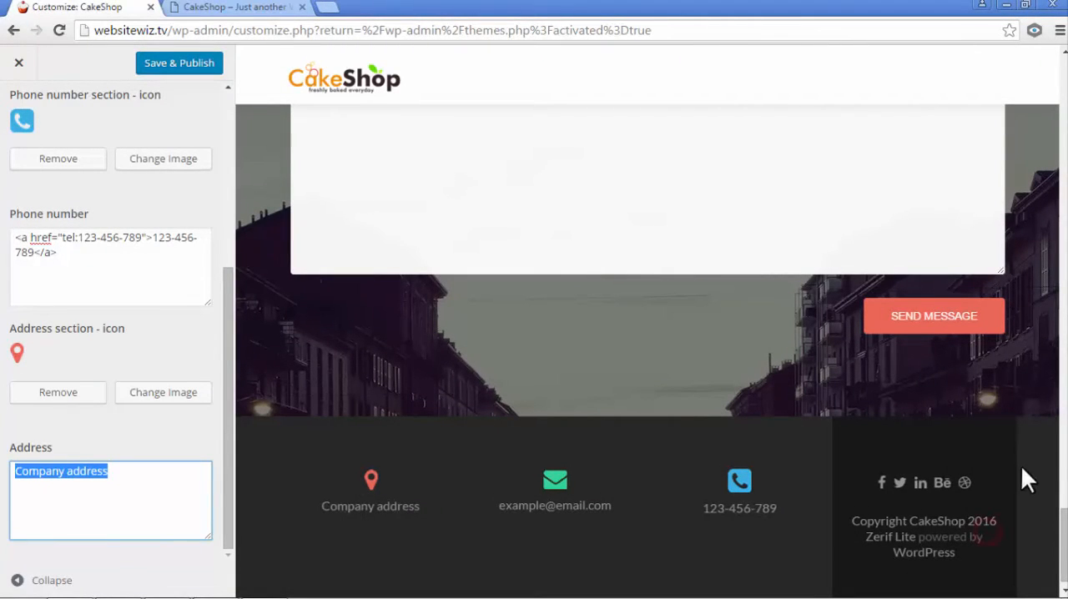
click(155, 489)
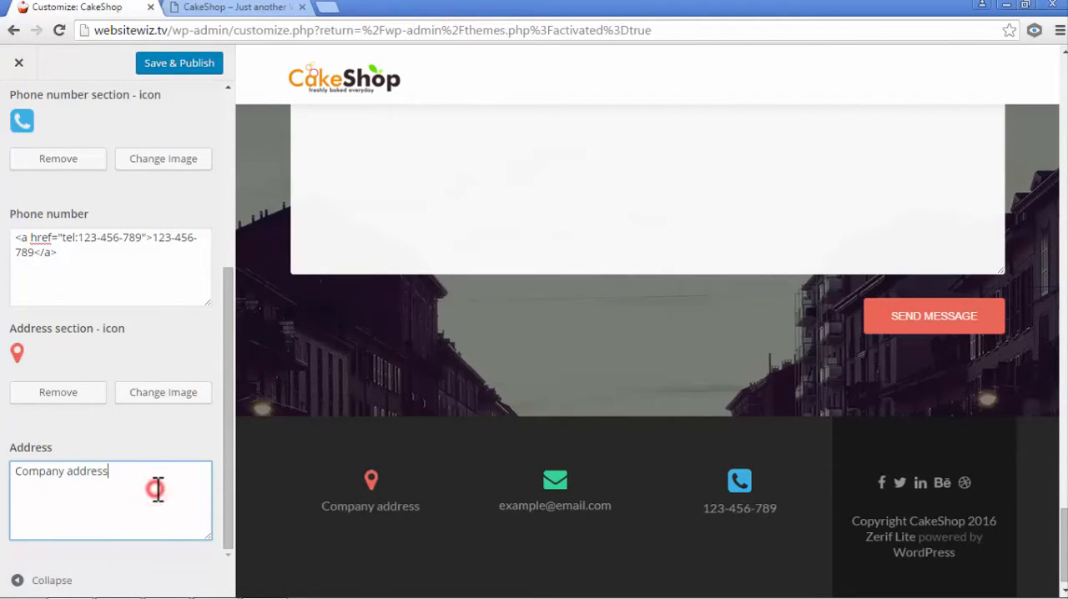
double_click(10, 470)
key(BackSpace)
drag(137, 485, 17, 474)
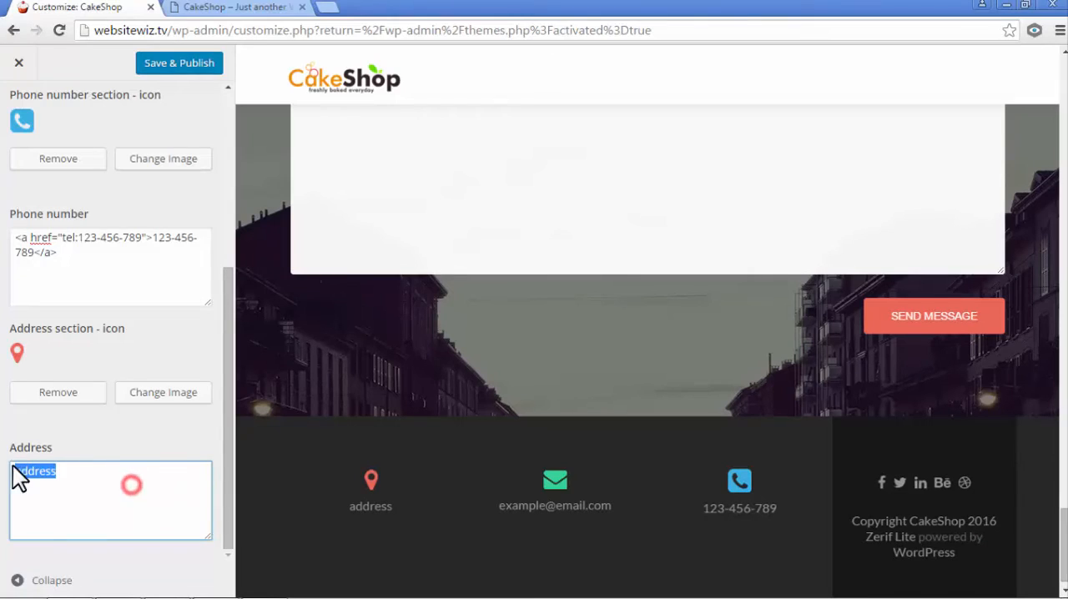
key(BackSpace)
text(Address: CakeShop, 90210 beverly hills, USA <br> <br> Open: Mon-Sat, 10 AM to 7pm)
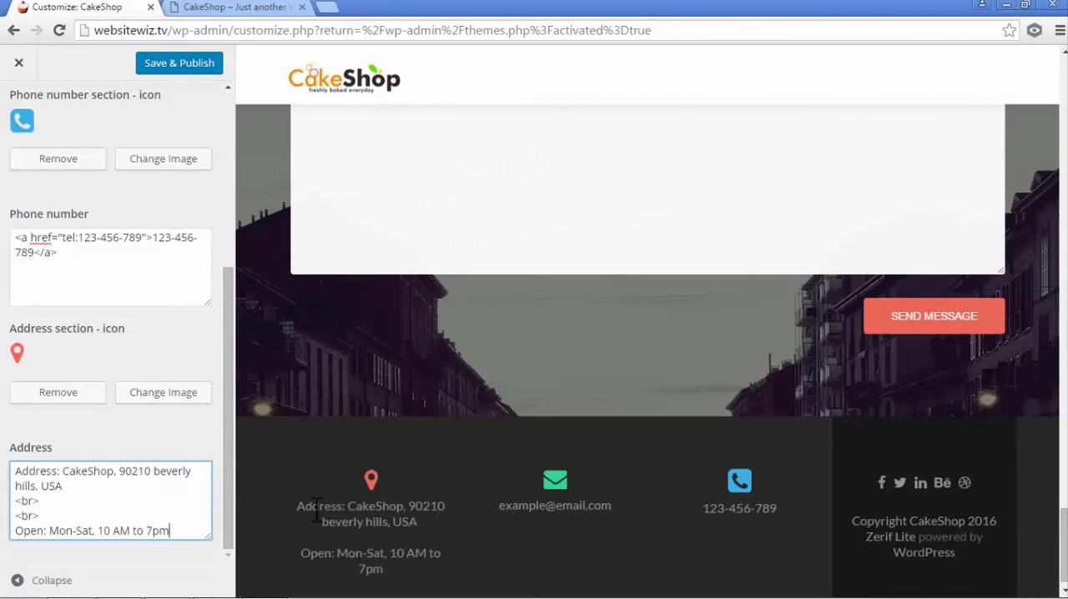
- Compare the address and opening hours in the footer preview with the two <br> tags separating them in the Address field
drag(402, 523, 376, 552)
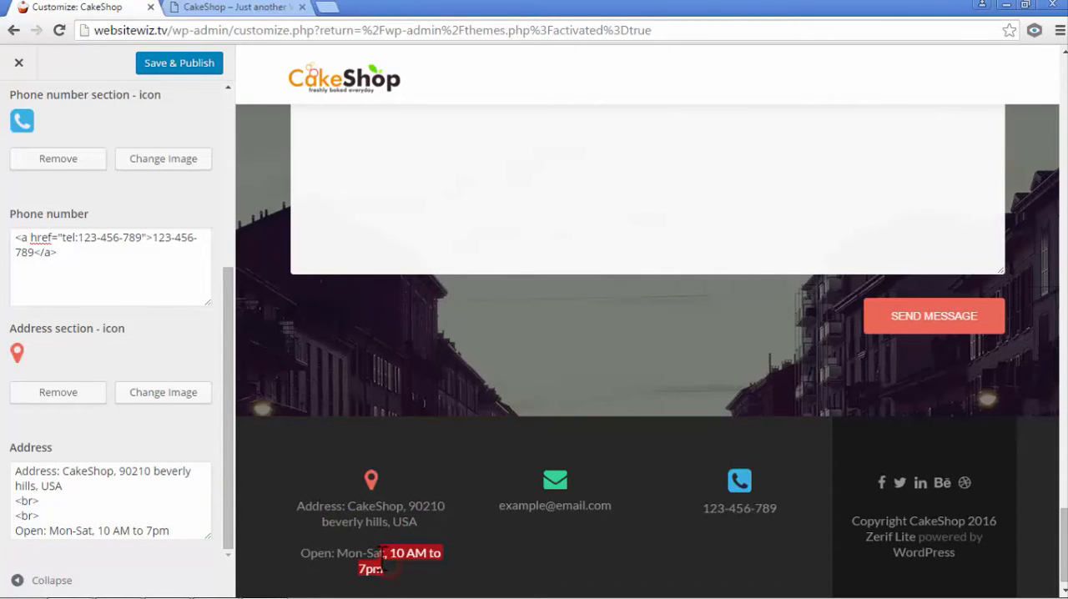
click(142, 516)
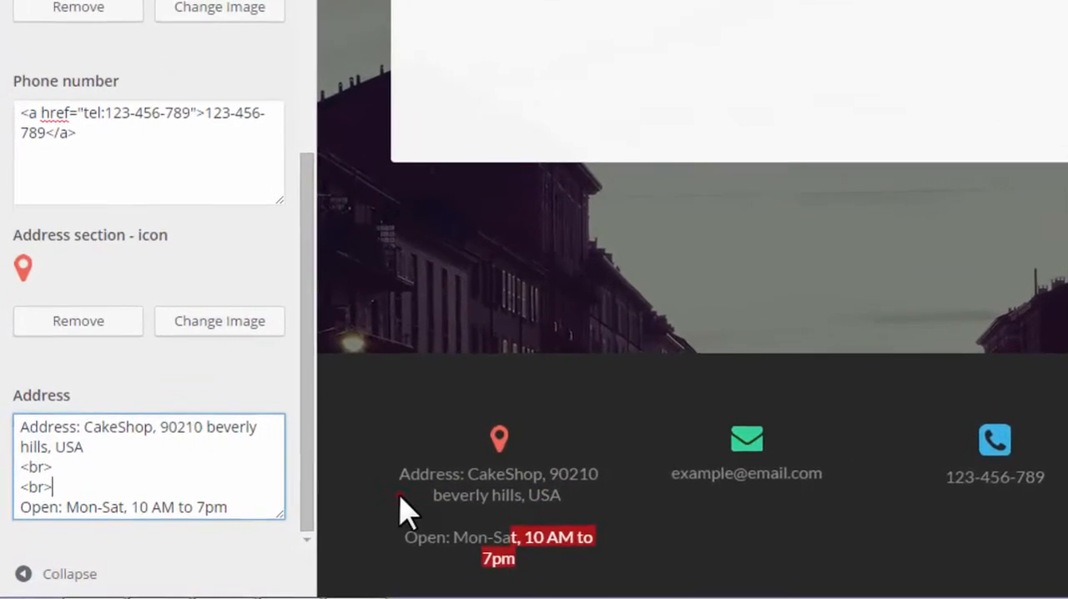
click(336, 511)
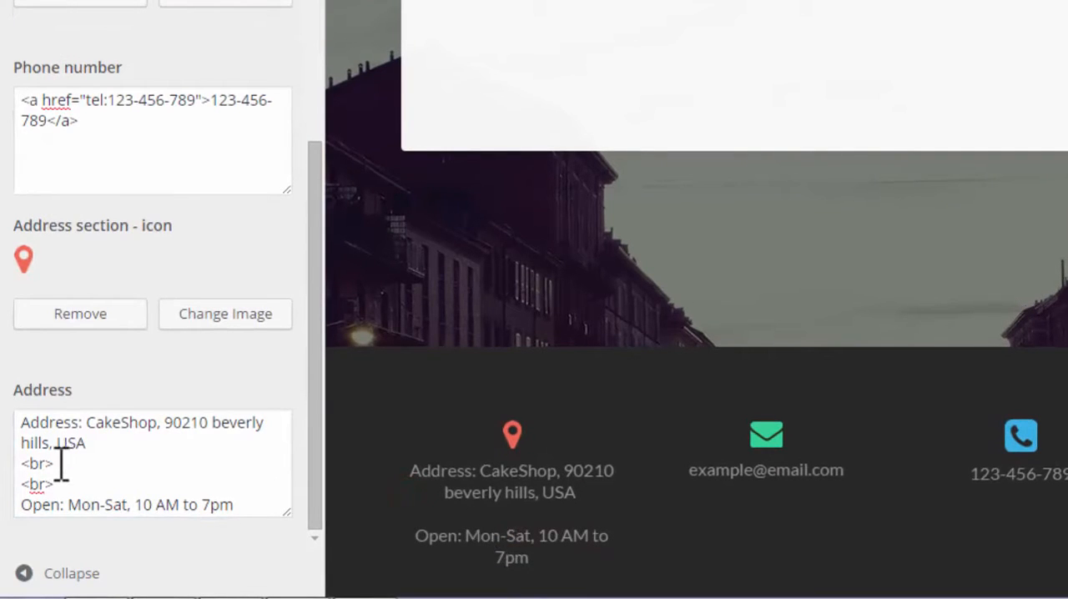
drag(57, 464, 5, 464)
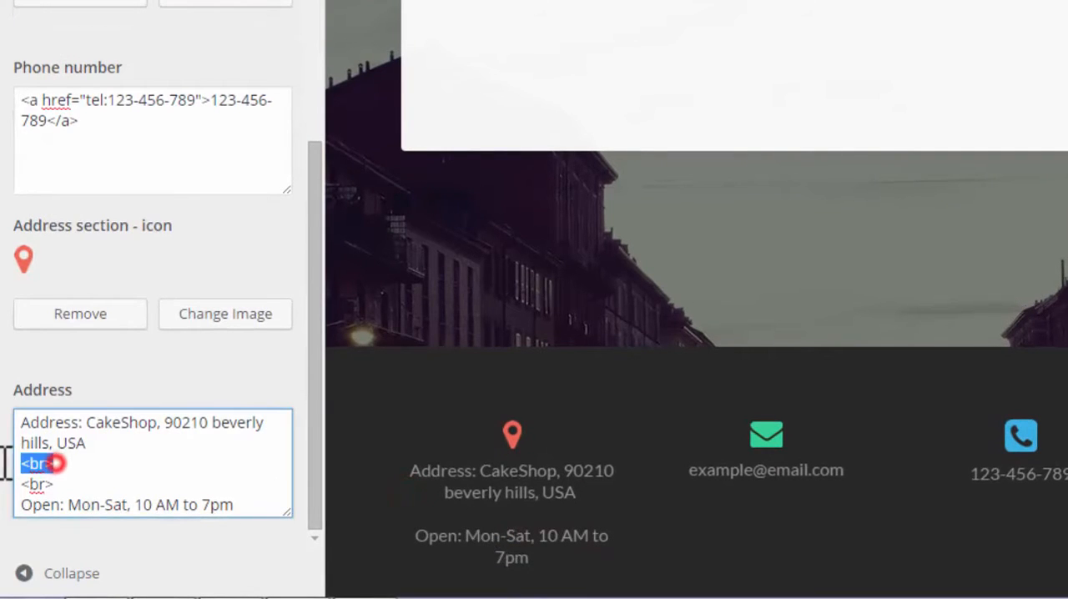
click(57, 472)
drag(59, 484, 19, 465)
click(75, 473)
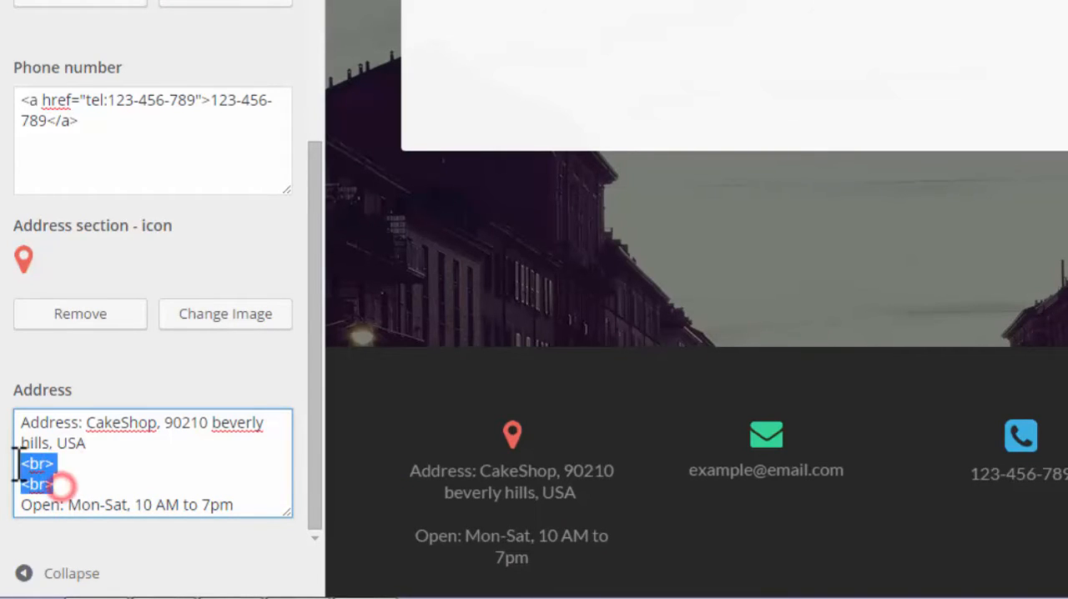
click(88, 480)
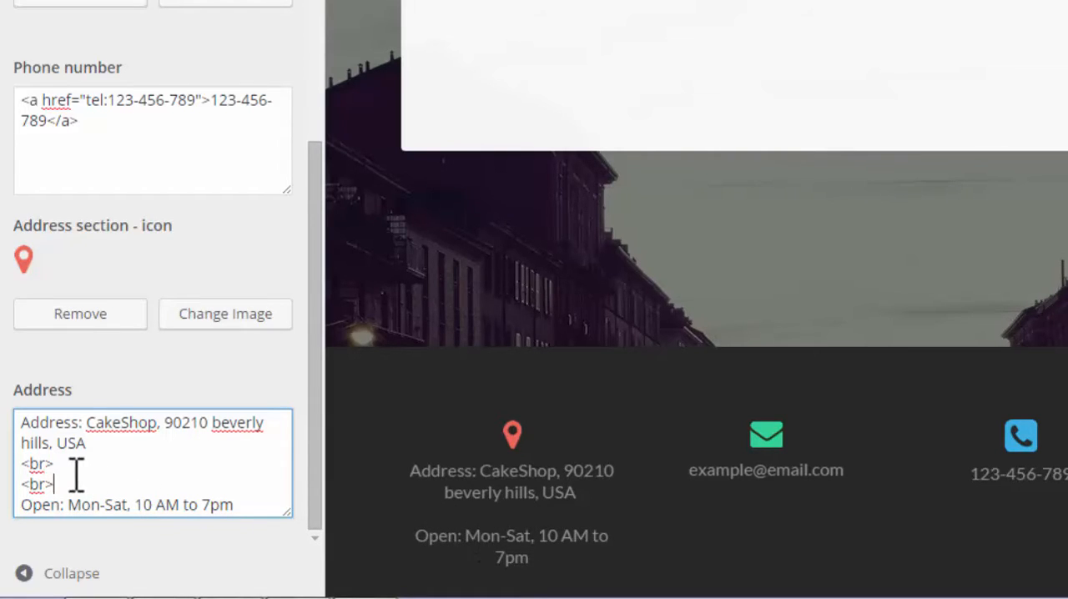
drag(39, 482, 9, 453)
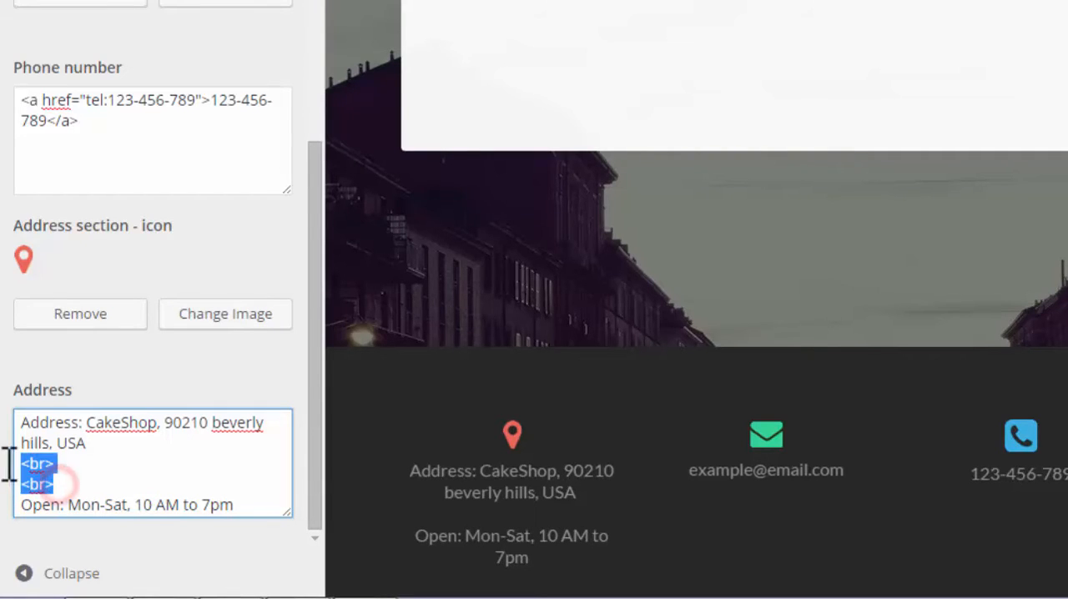
- Review the opening hours line of the footer address, and save and publish the footer content changes
click(113, 484)
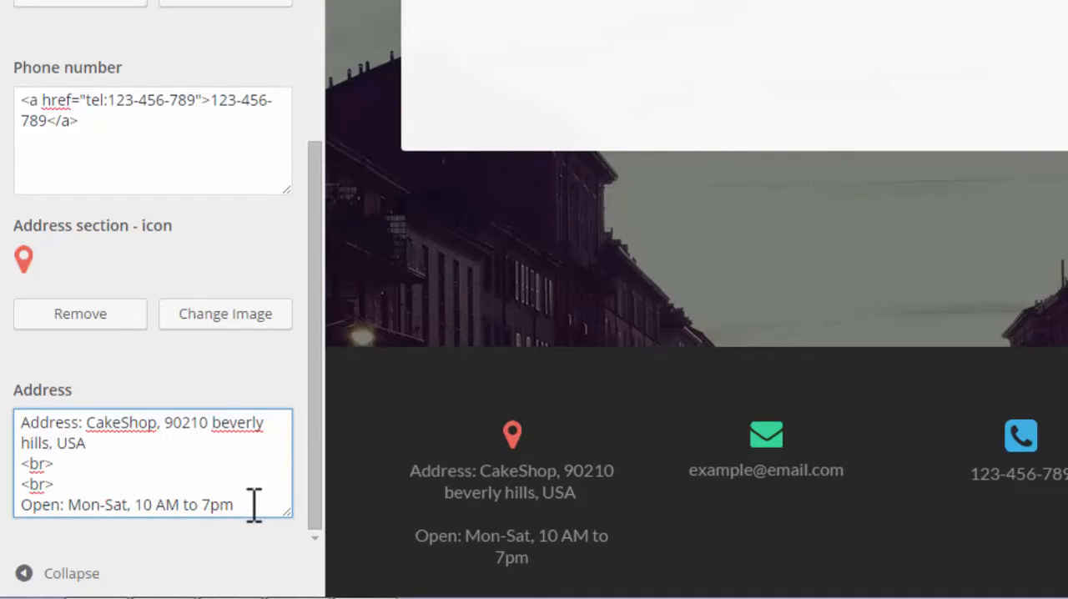
drag(253, 505, 28, 505)
click(200, 501)
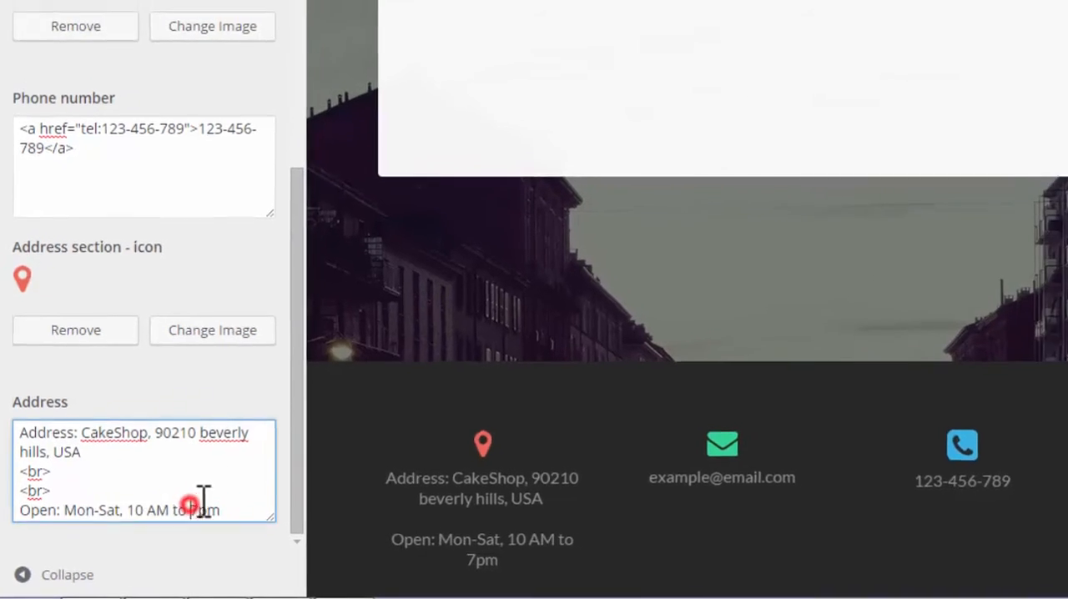
click(275, 348)
scroll(277, 348, up, 4)
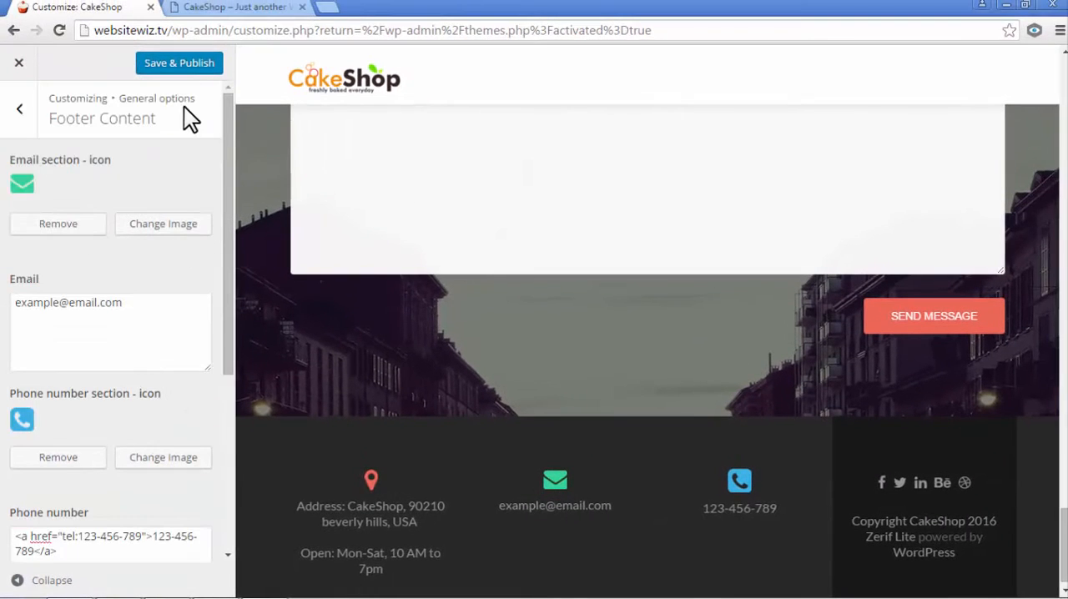
click(185, 66)
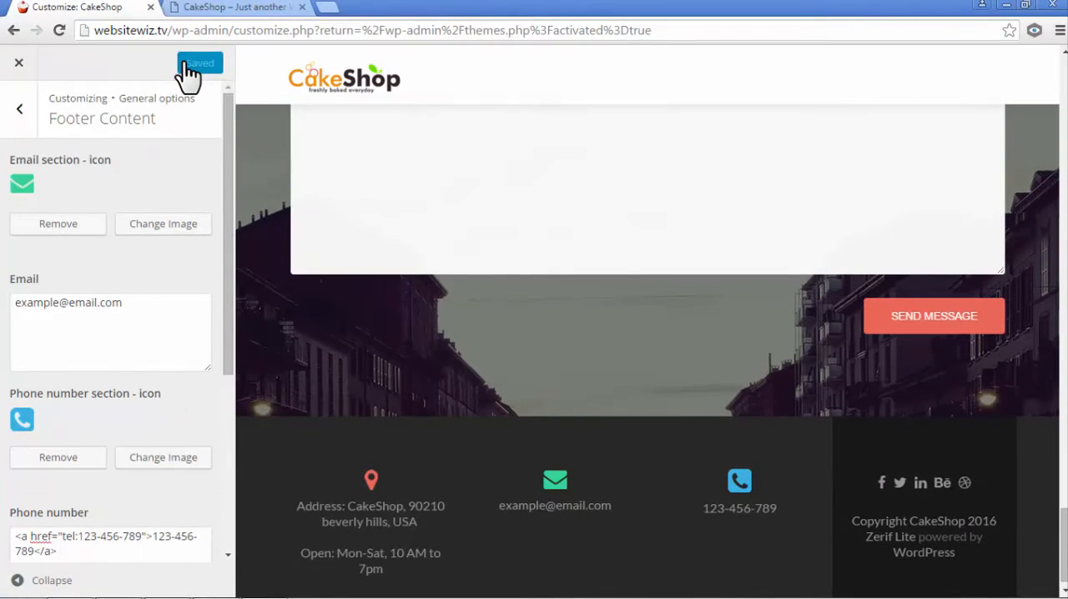
- Leave the footer and general options and open the main content settings of the Big title section
click(17, 112)
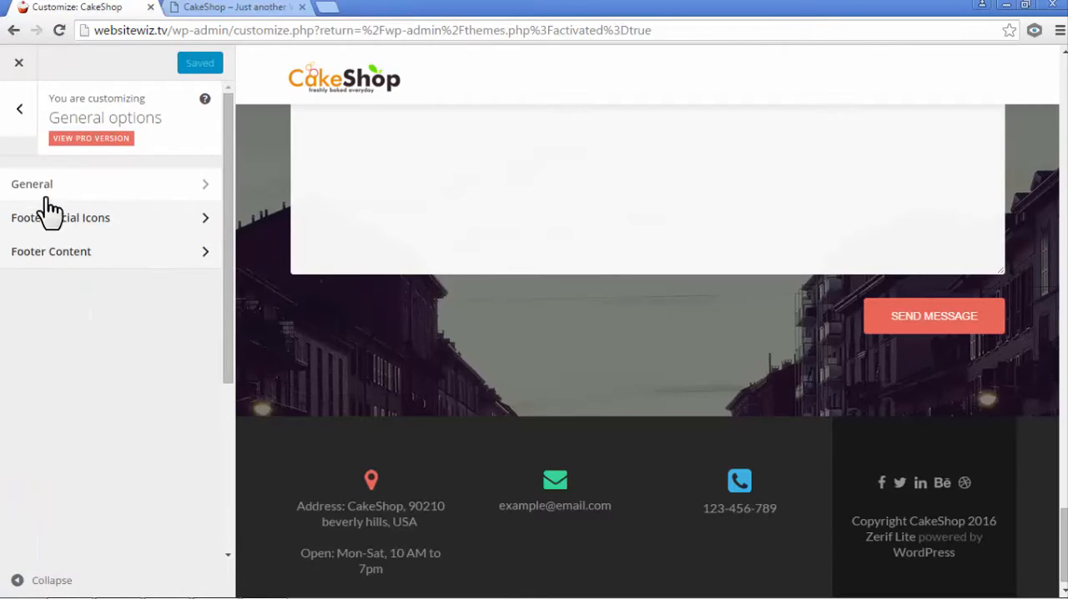
click(16, 112)
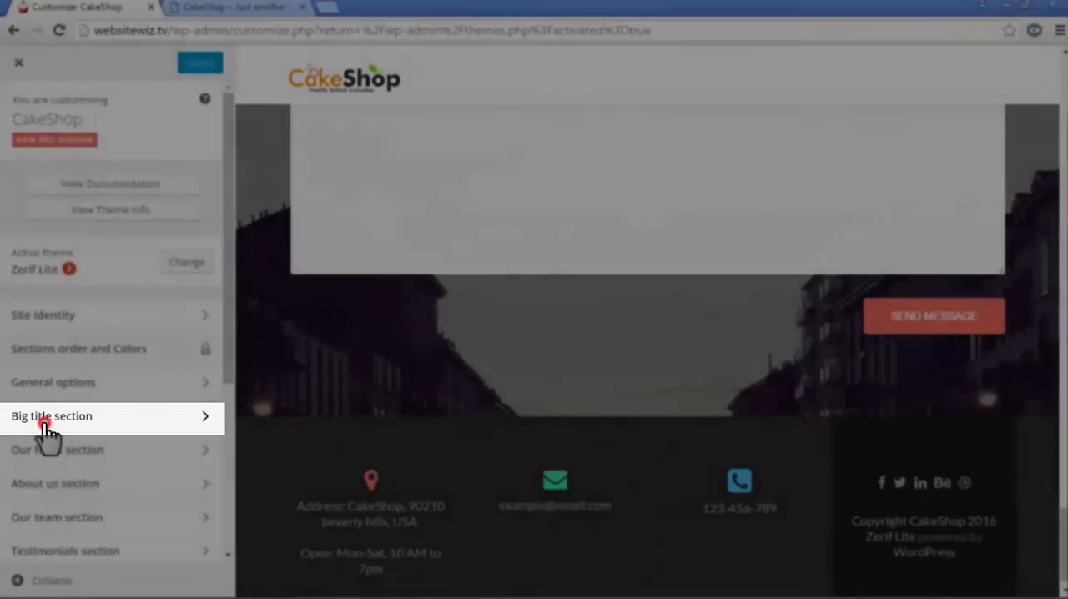
click(48, 426)
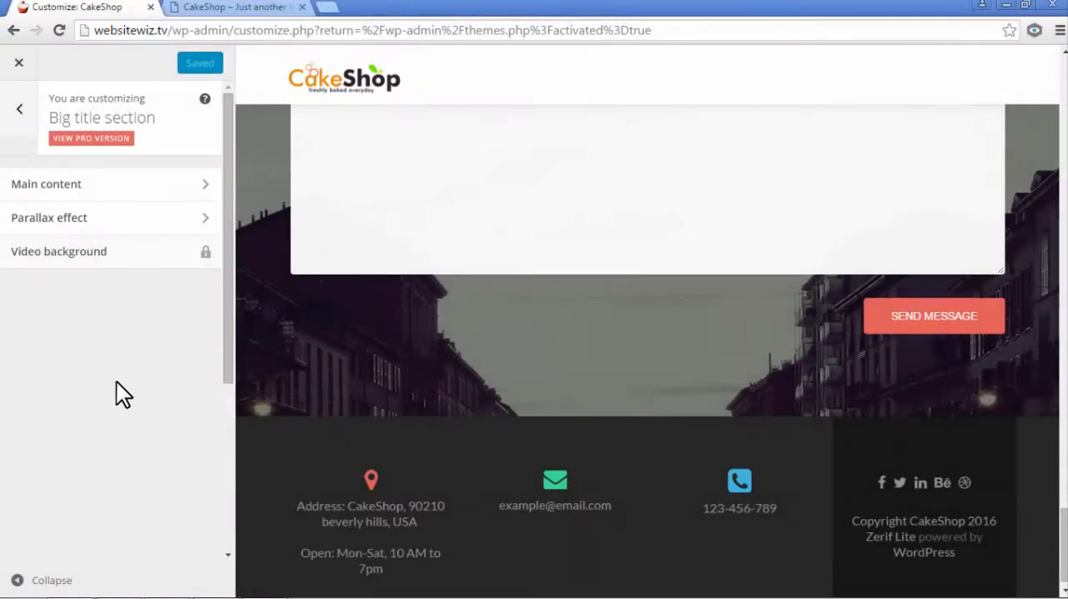
click(58, 194)
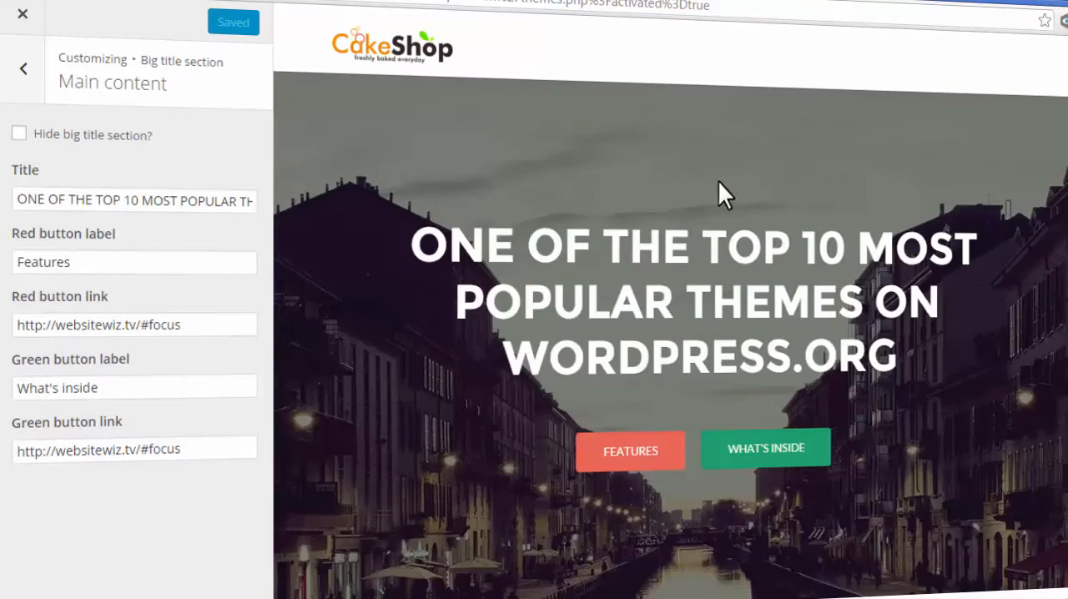
- Delete the beginning of the big title's text, and try hiding the big title section and showing it again
double_click(23, 170)
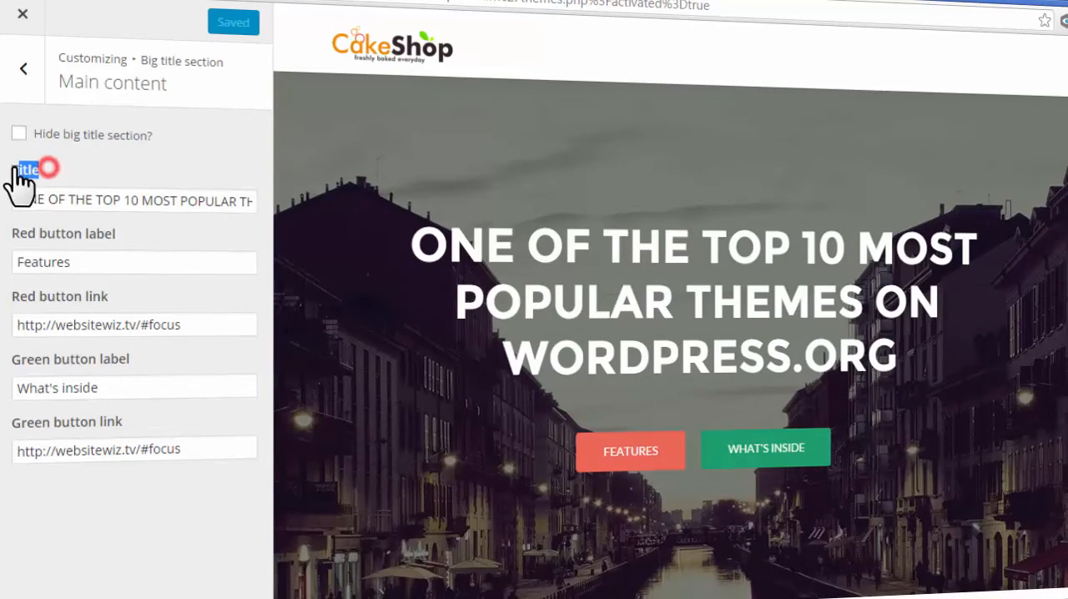
click(70, 204)
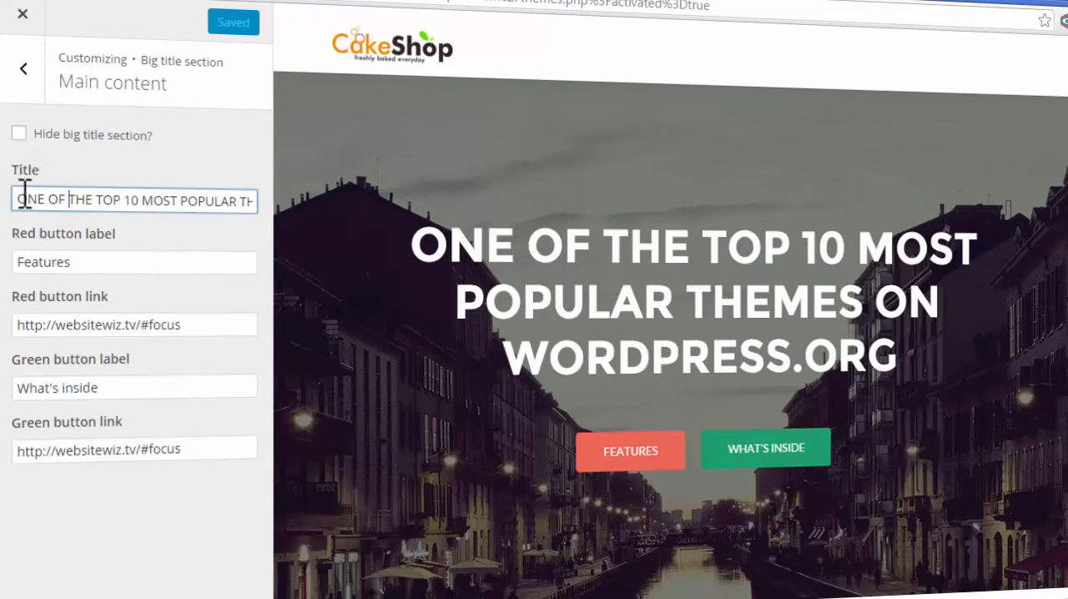
drag(22, 197, 259, 208)
drag(416, 252, 894, 368)
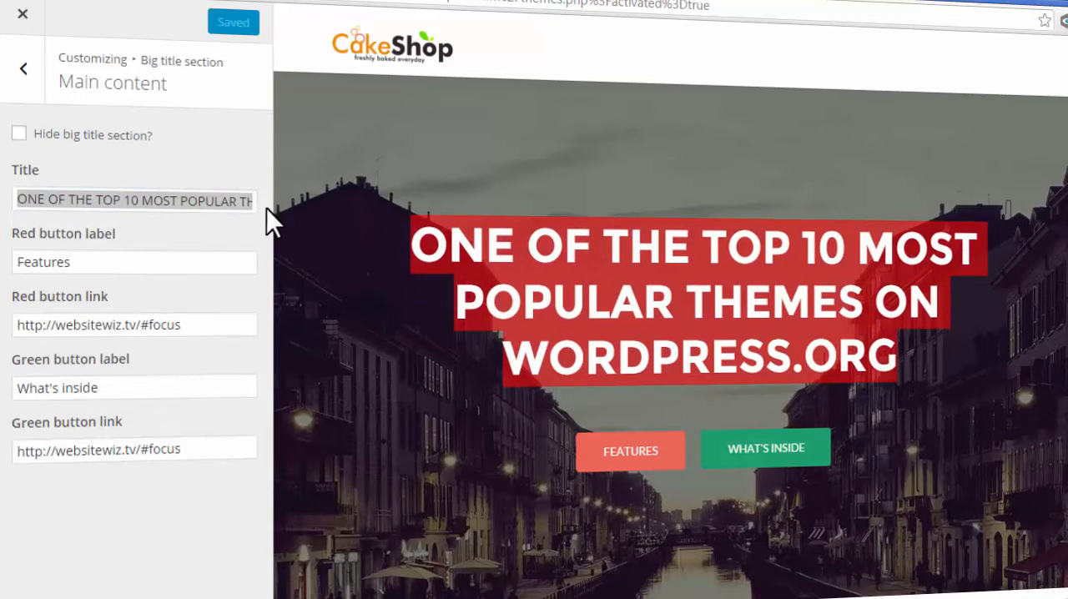
click(200, 209)
drag(214, 201, 9, 167)
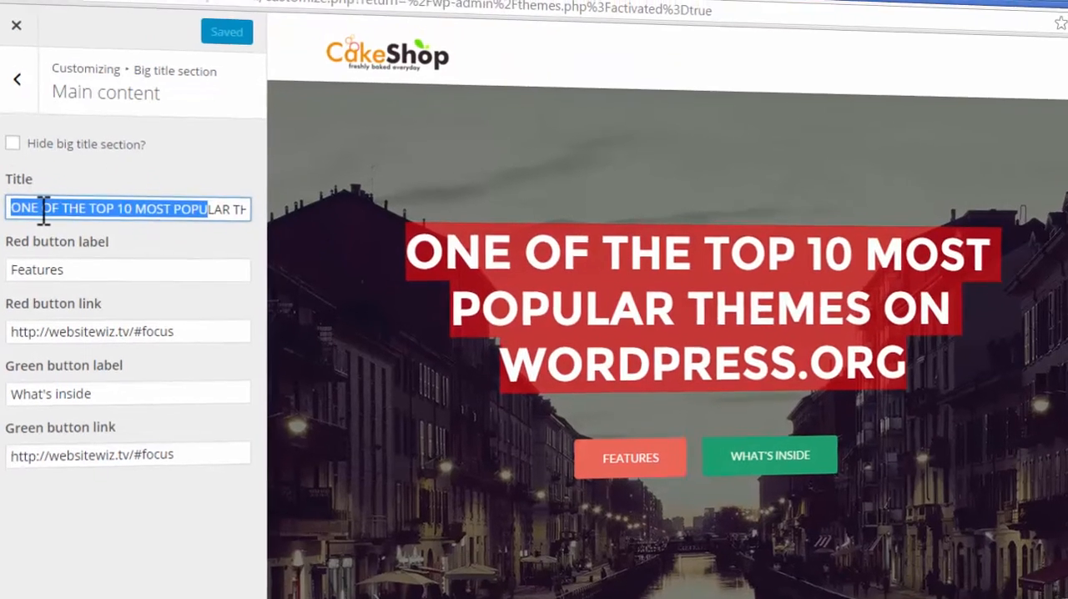
key(Delete)
key(Delete)
key(Delete)
key(Delete)
key(Delete)
key(Delete)
key(Delete)
key(Delete)
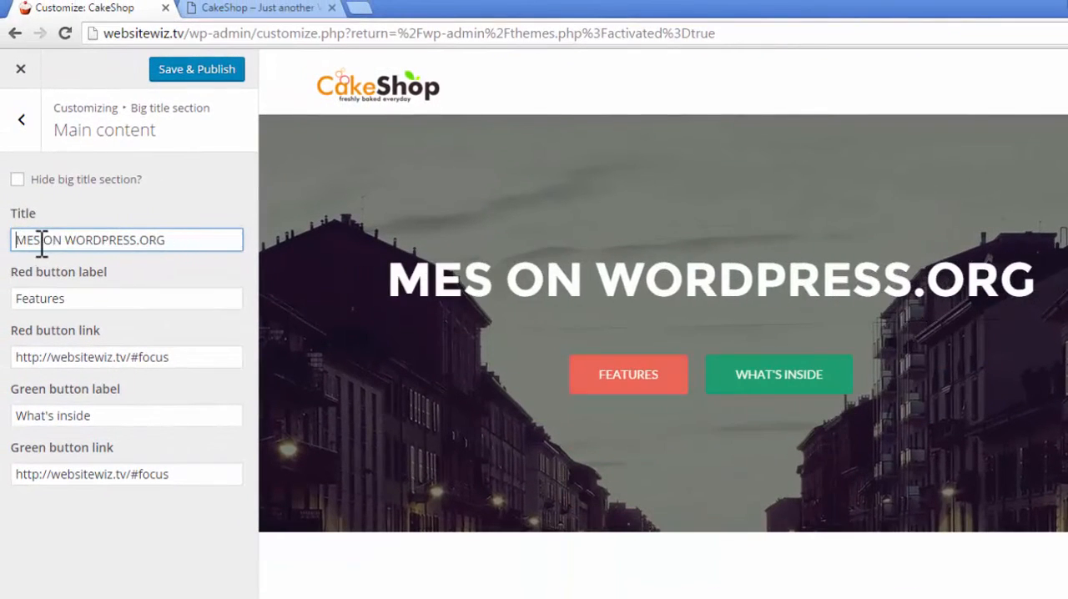
click(17, 179)
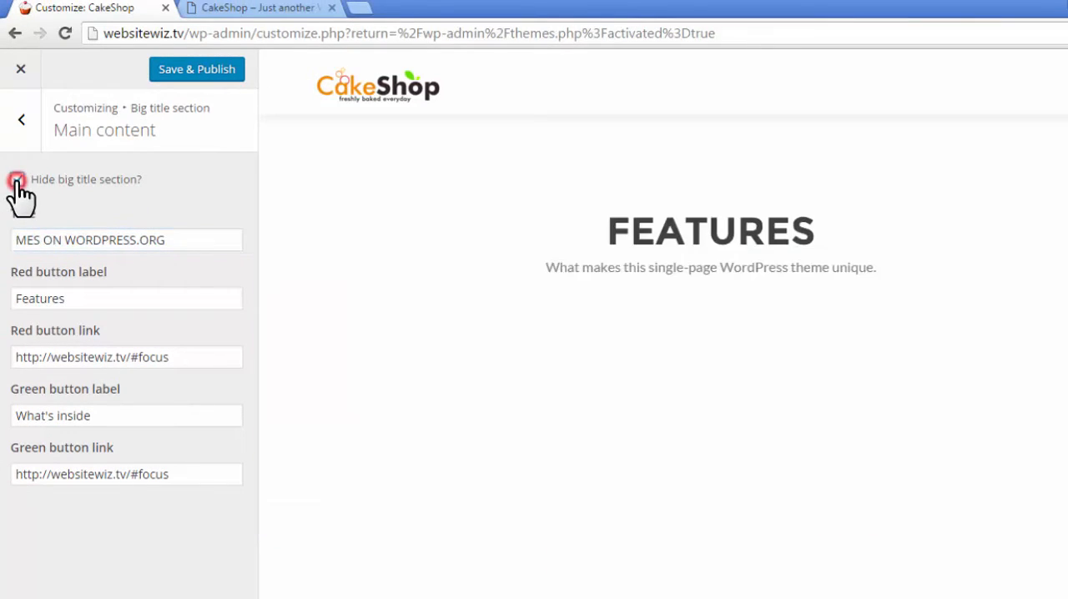
click(17, 179)
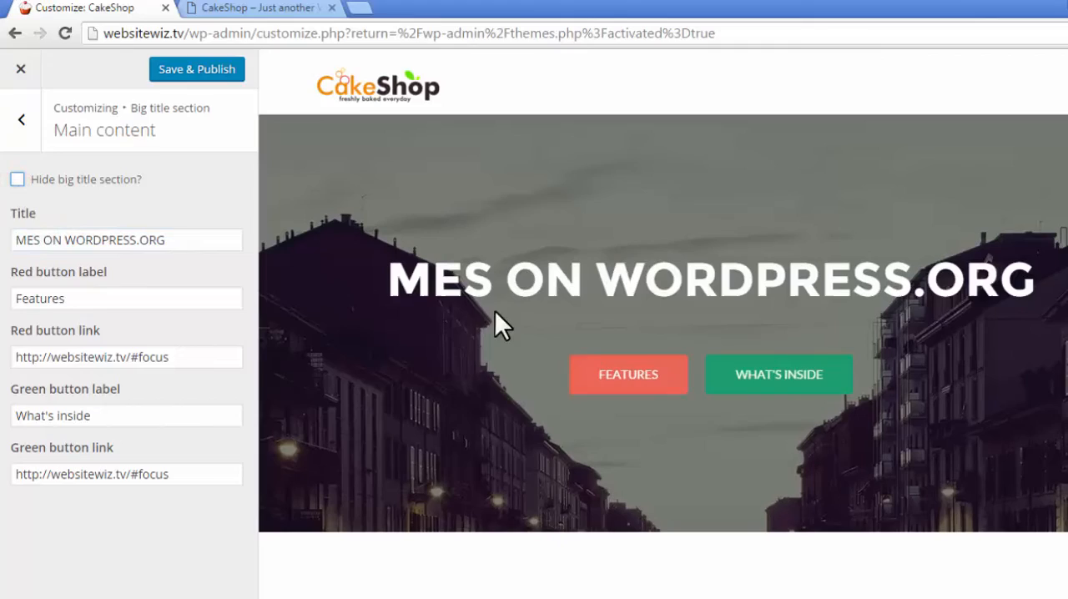
- Replace the big title's text with "We Make Delicious Cakes"
drag(202, 240, 72, 283)
text(We Make Delicious Cakes)
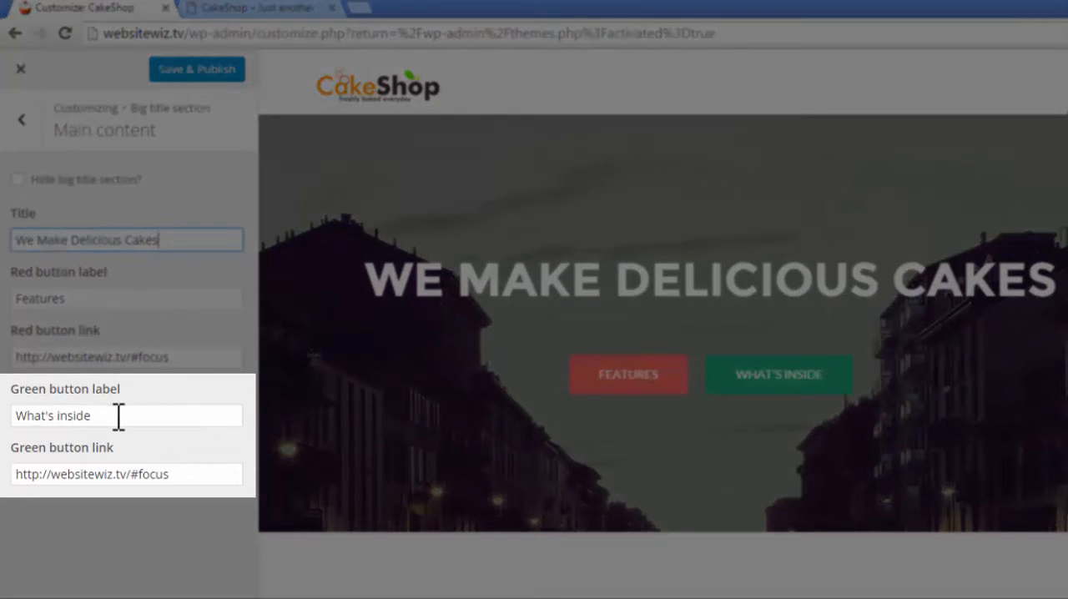
- Remove the green button from the big title section by clearing its label and link
drag(119, 415, 7, 406)
key(BackSpace)
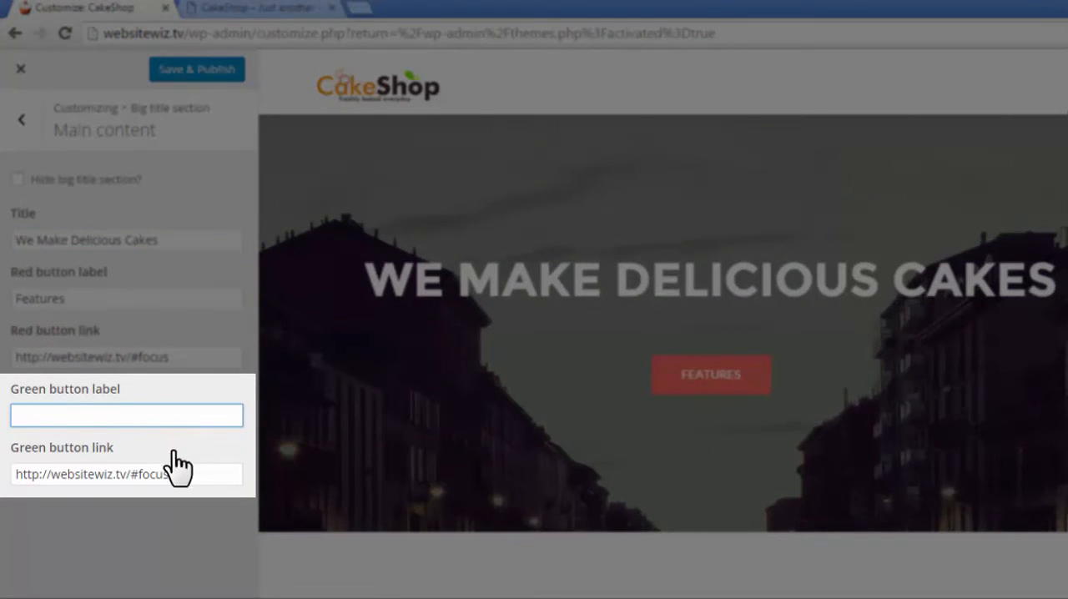
drag(191, 474, 10, 473)
key(BackSpace)
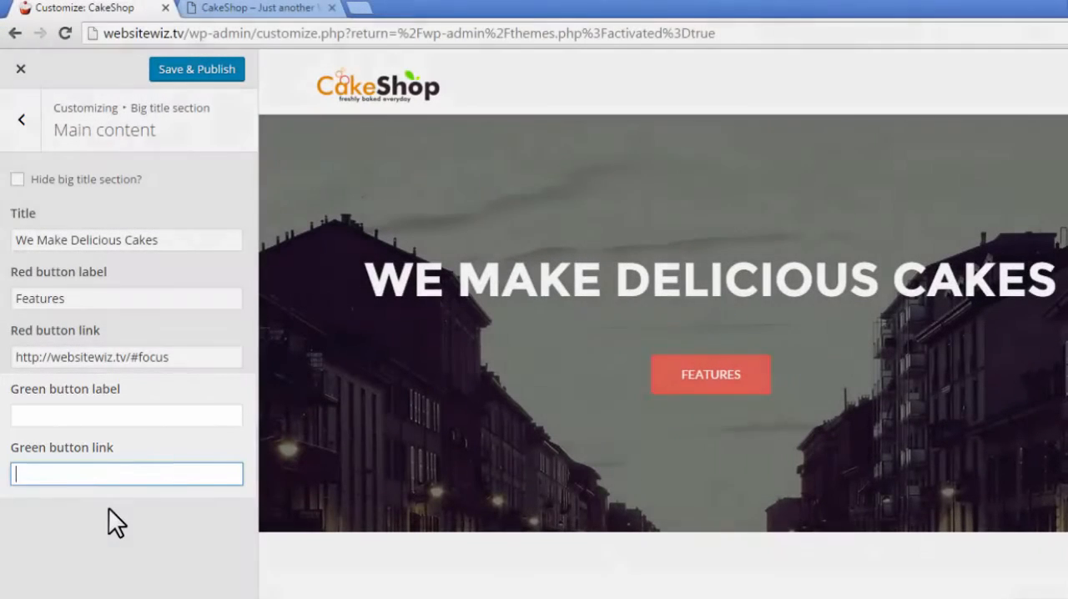
click(108, 510)
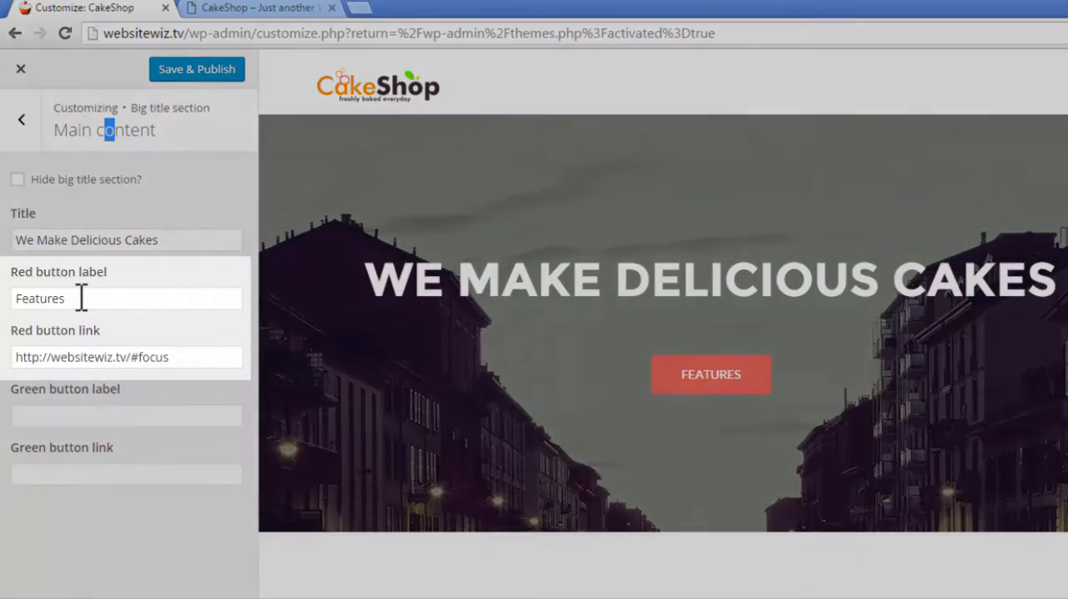
- Try "text" as the red button's label
drag(80, 301, 16, 298)
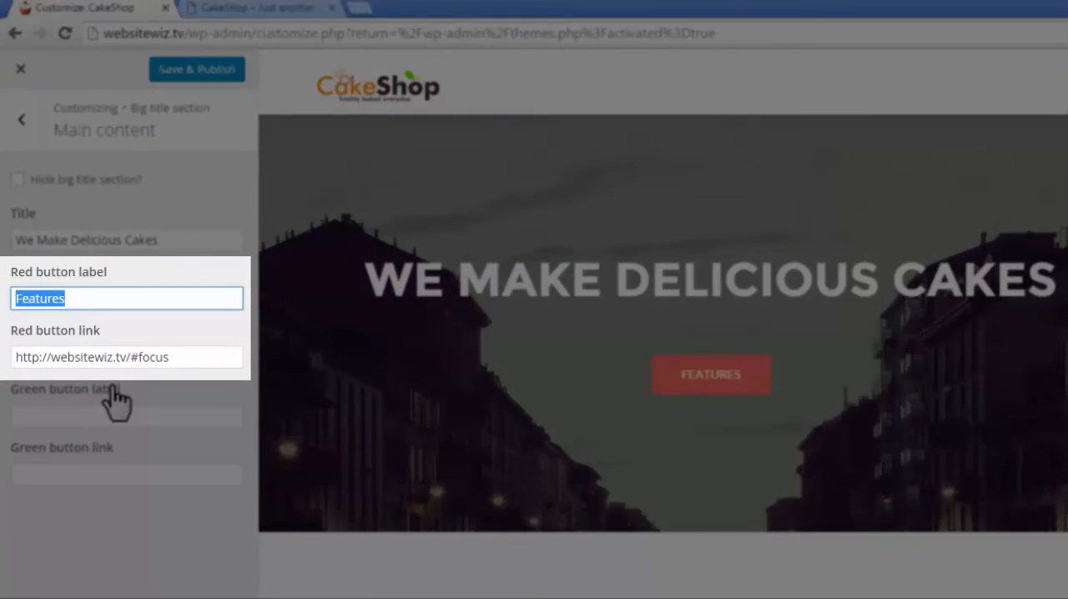
text(text)
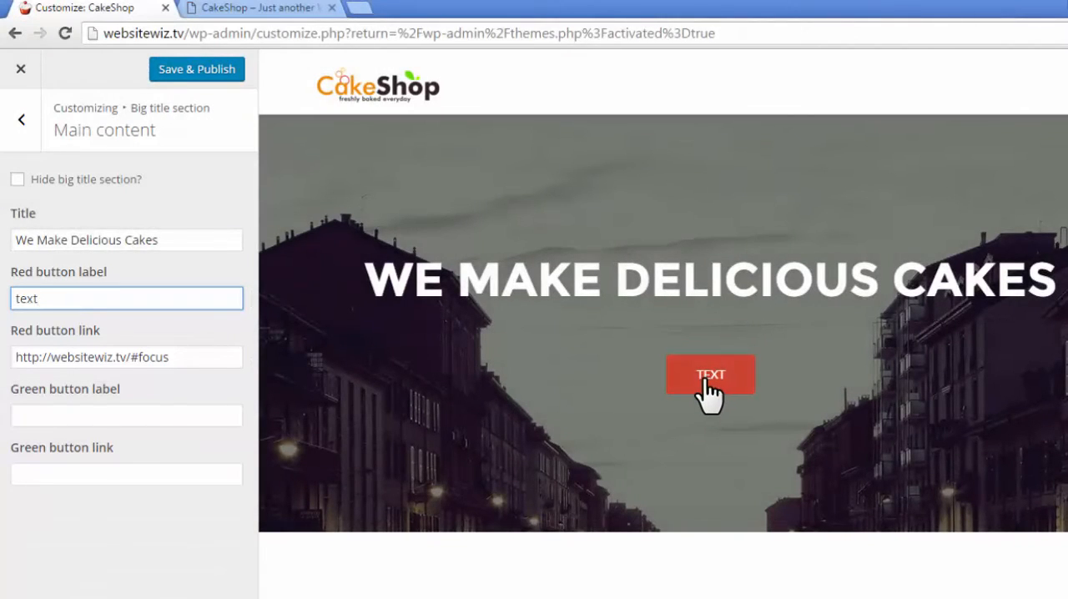
- Remove the red button from the big title section by clearing its link and label
drag(204, 360, 35, 360)
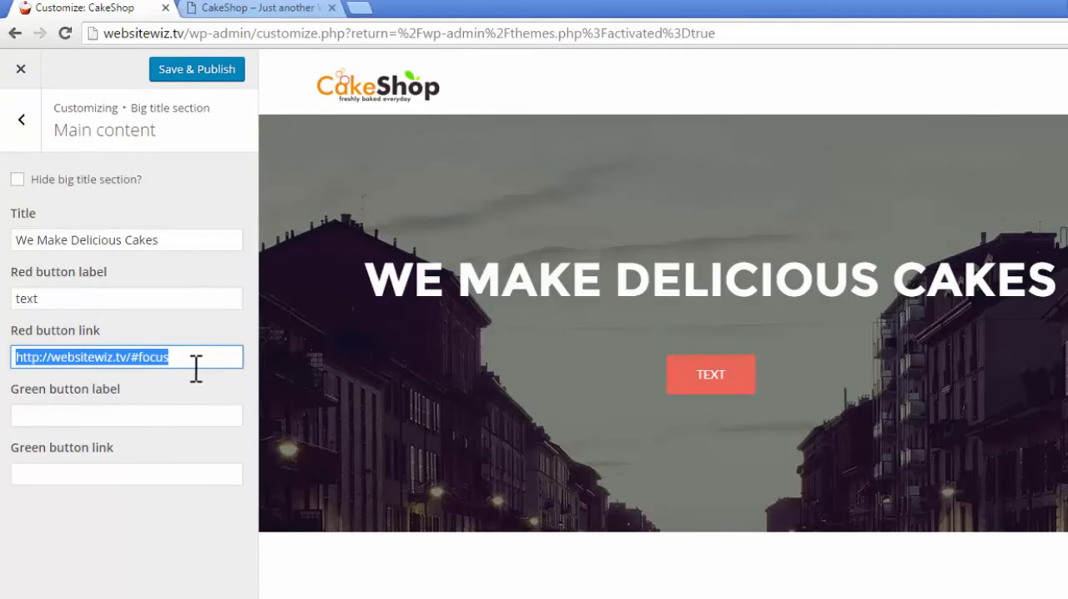
key(BackSpace)
double_click(51, 300)
key(BackSpace)
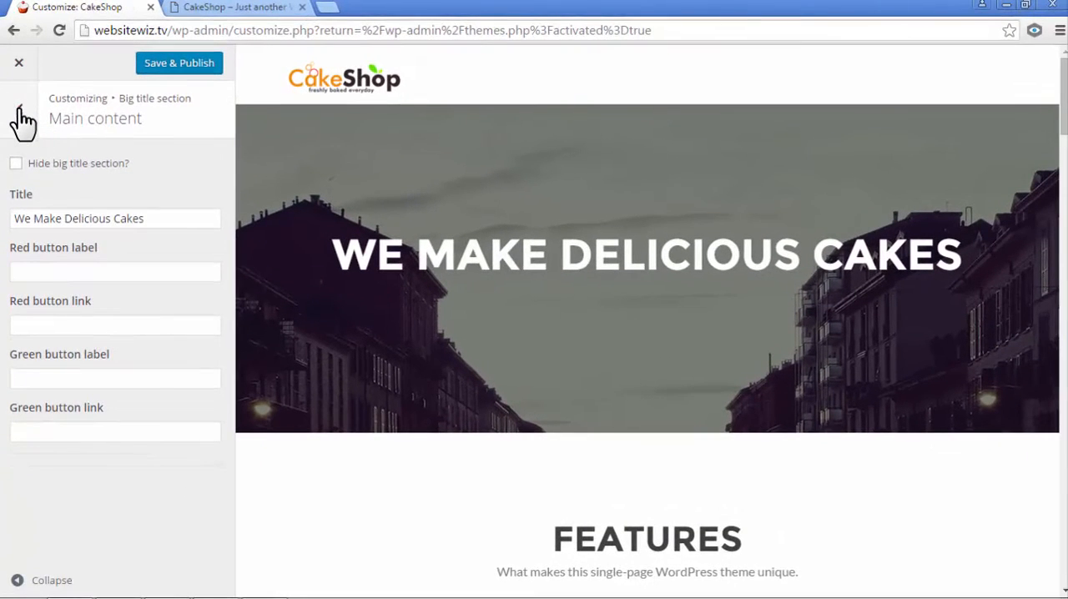
- Open the Big title section's parallax settings and enable the parallax effect
click(21, 109)
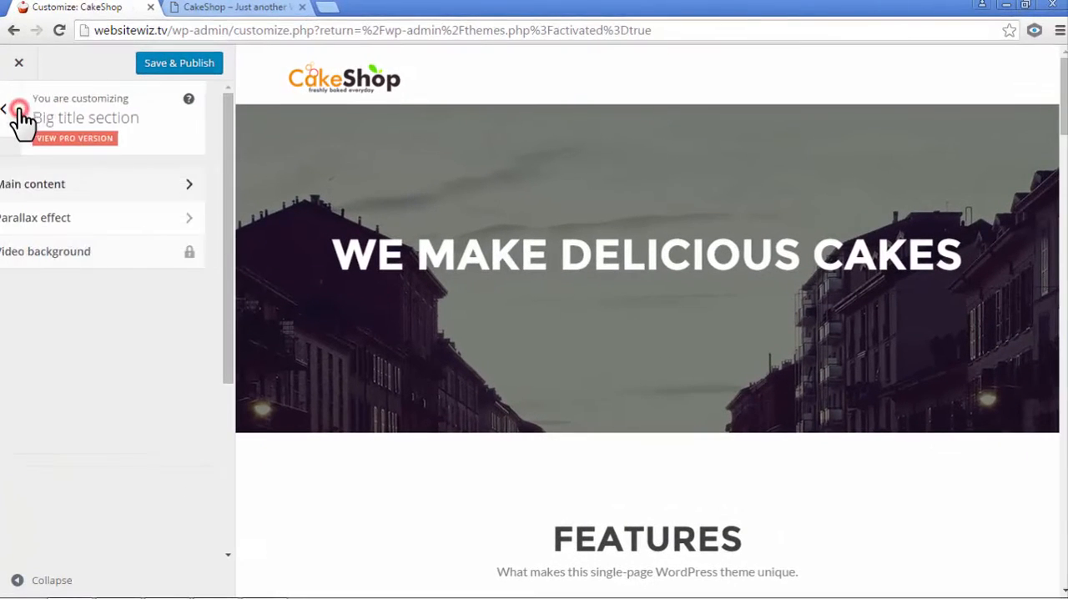
click(77, 218)
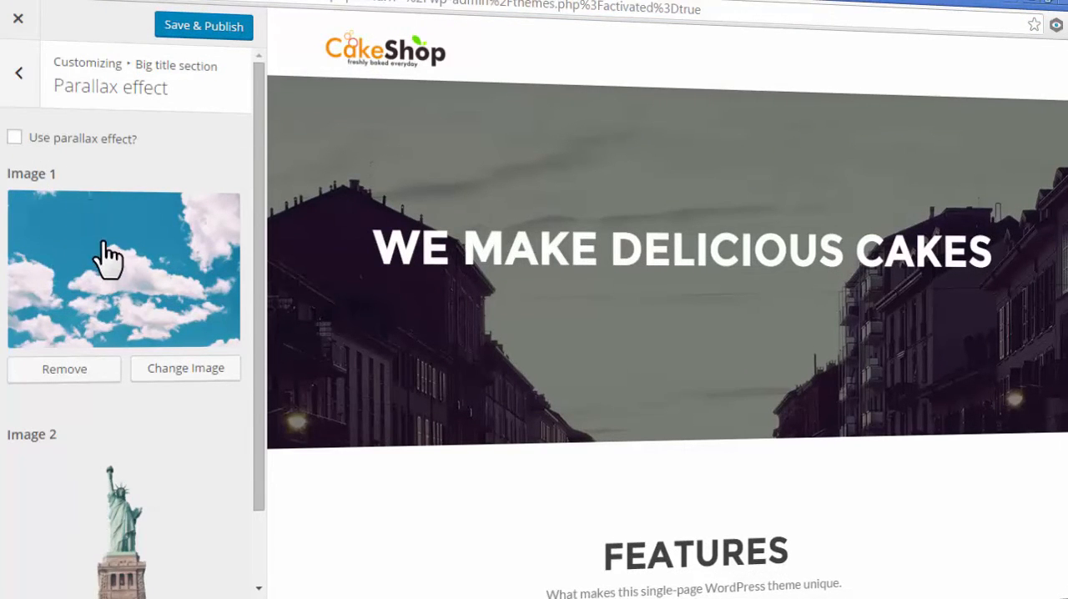
click(14, 137)
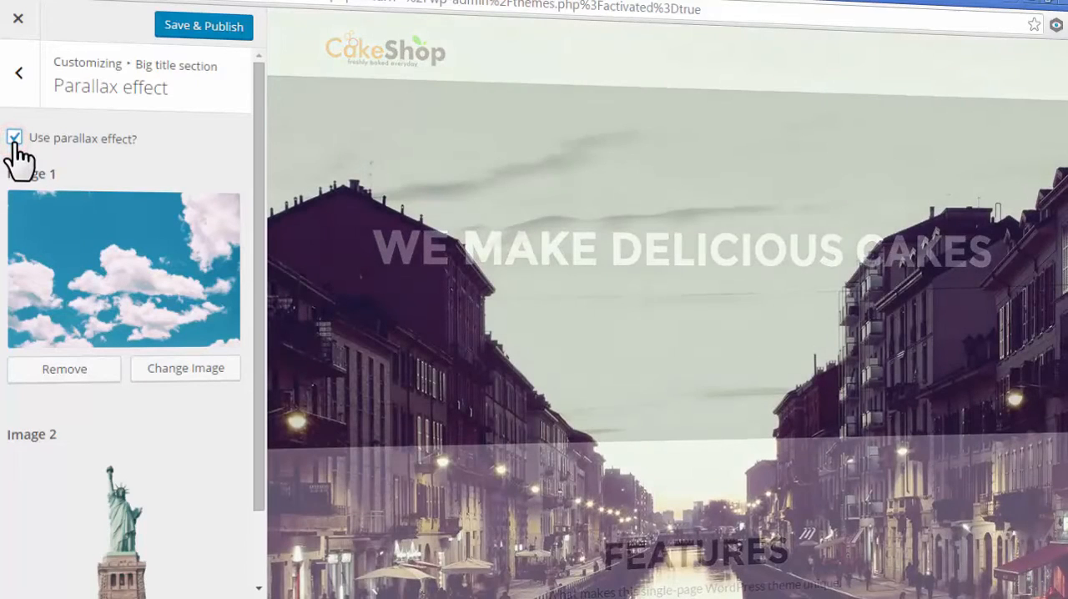
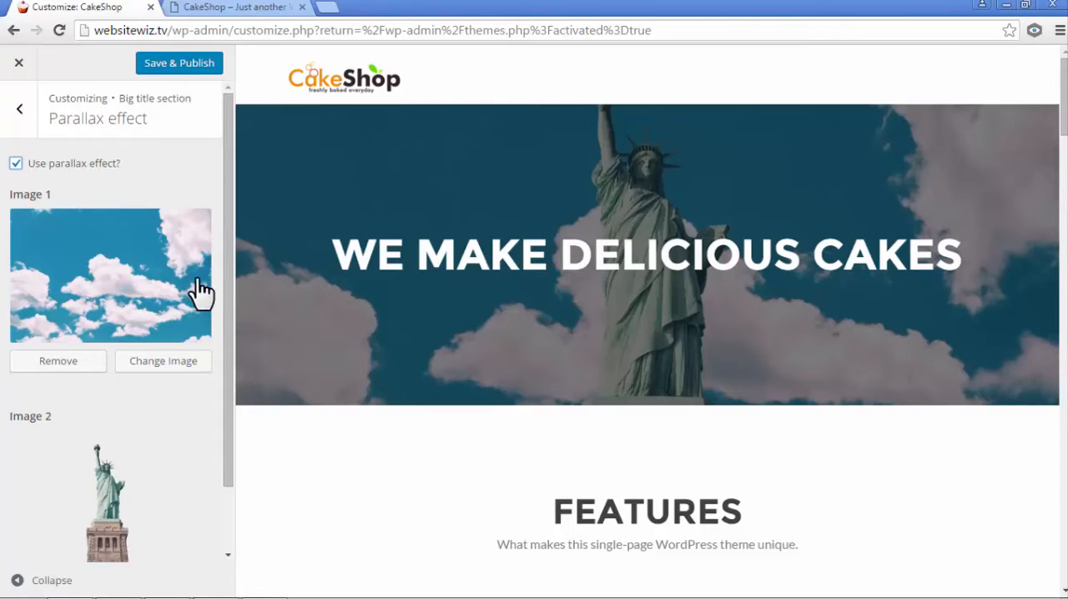
- Replace the big title section's second parallax image with an upload of paralaxx-cake, and publish the change
drag(228, 276, 246, 333)
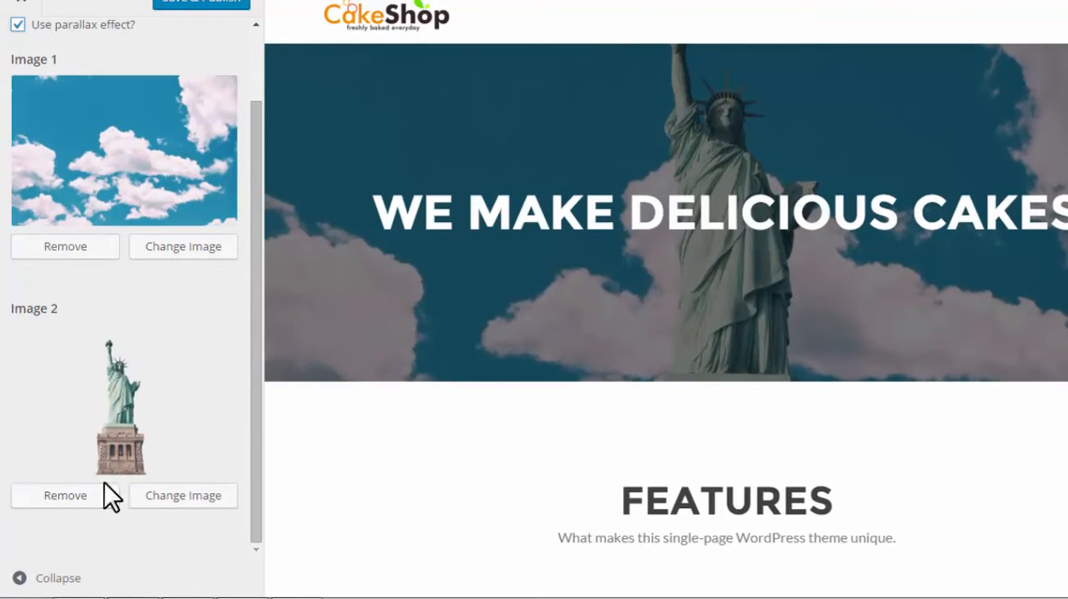
click(157, 505)
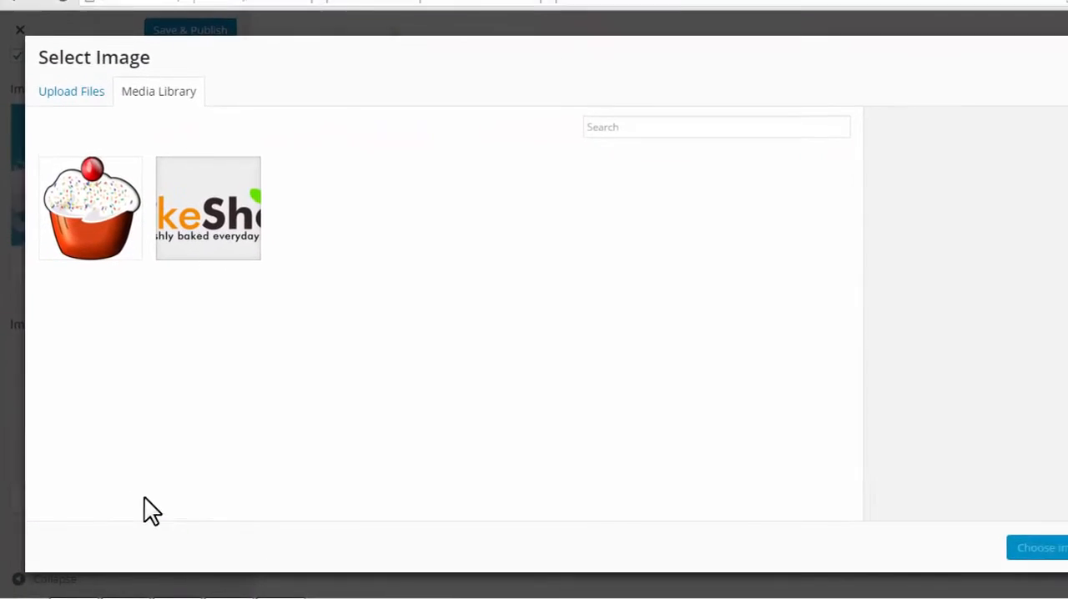
click(61, 91)
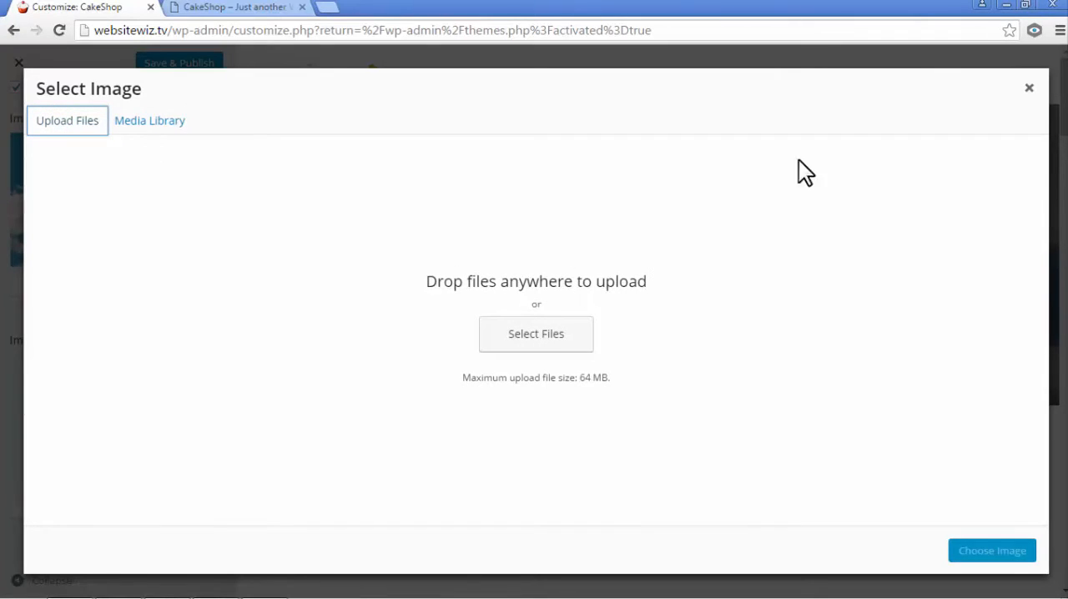
click(1025, 6)
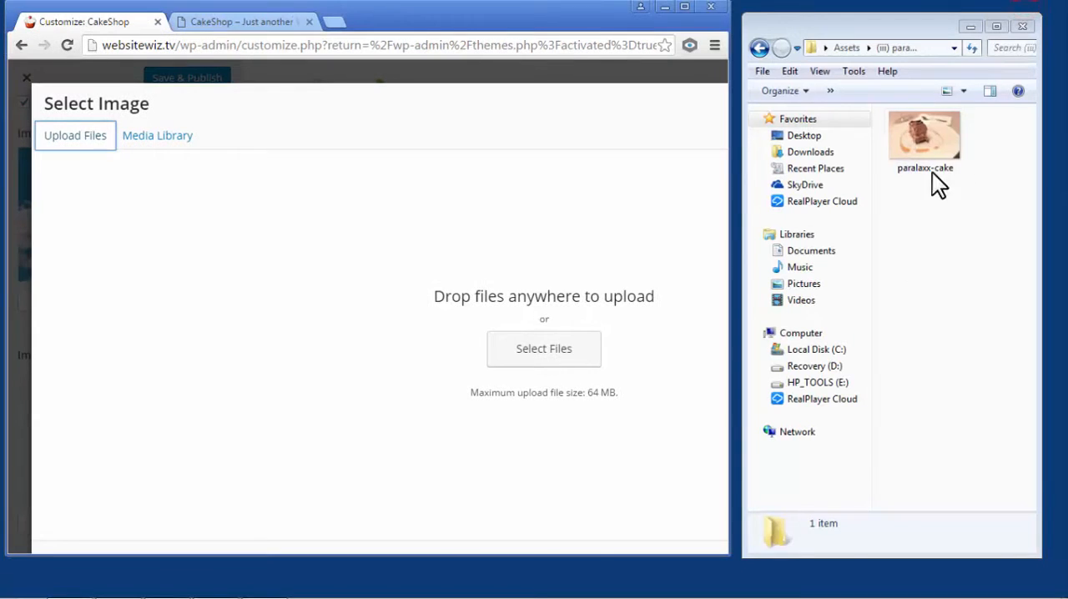
drag(934, 142, 548, 267)
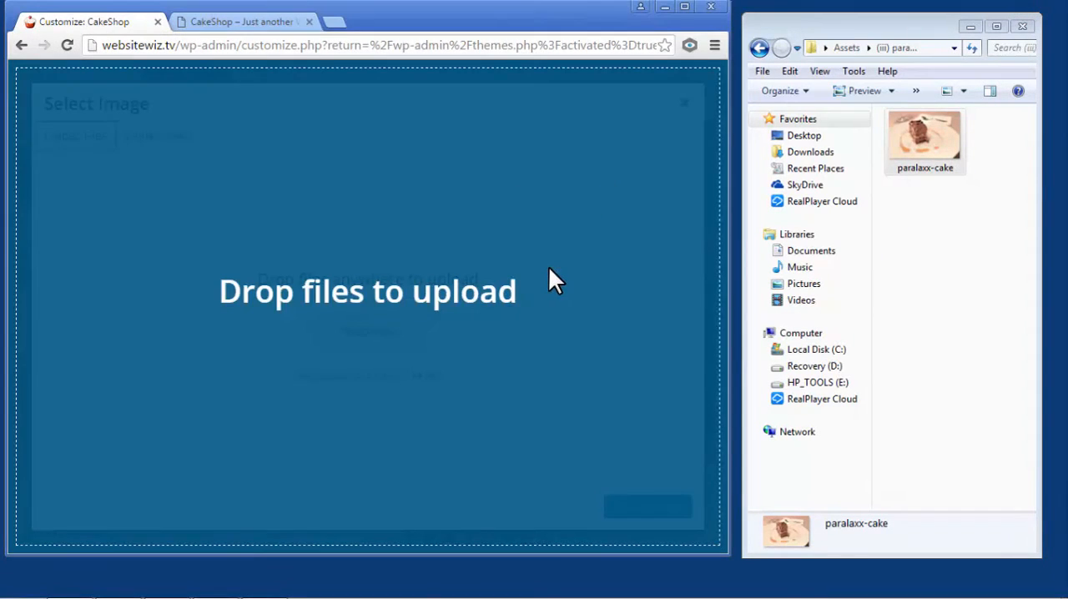
click(685, 9)
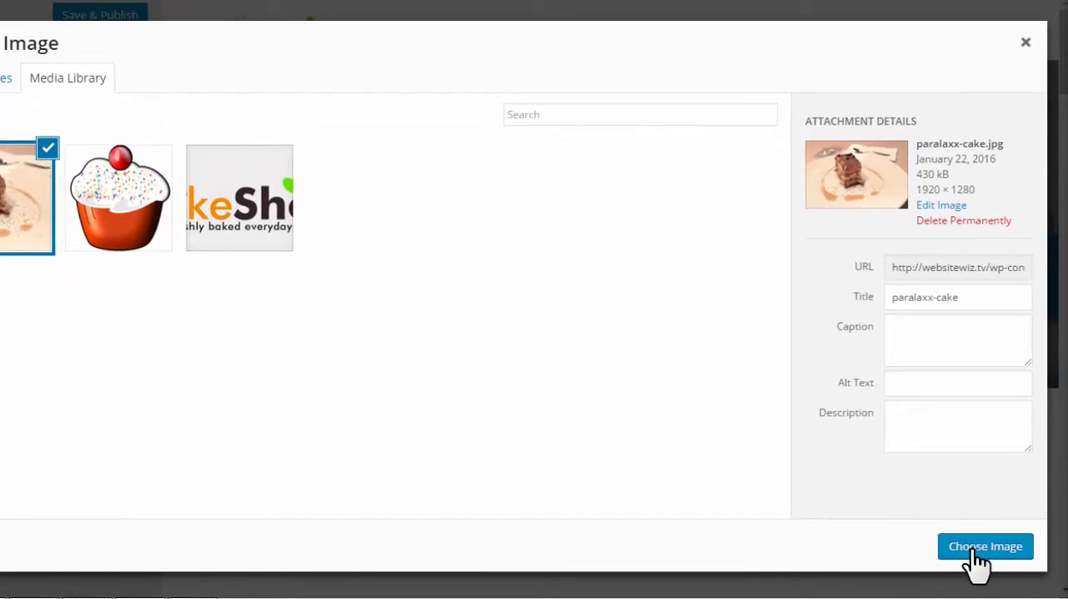
click(973, 548)
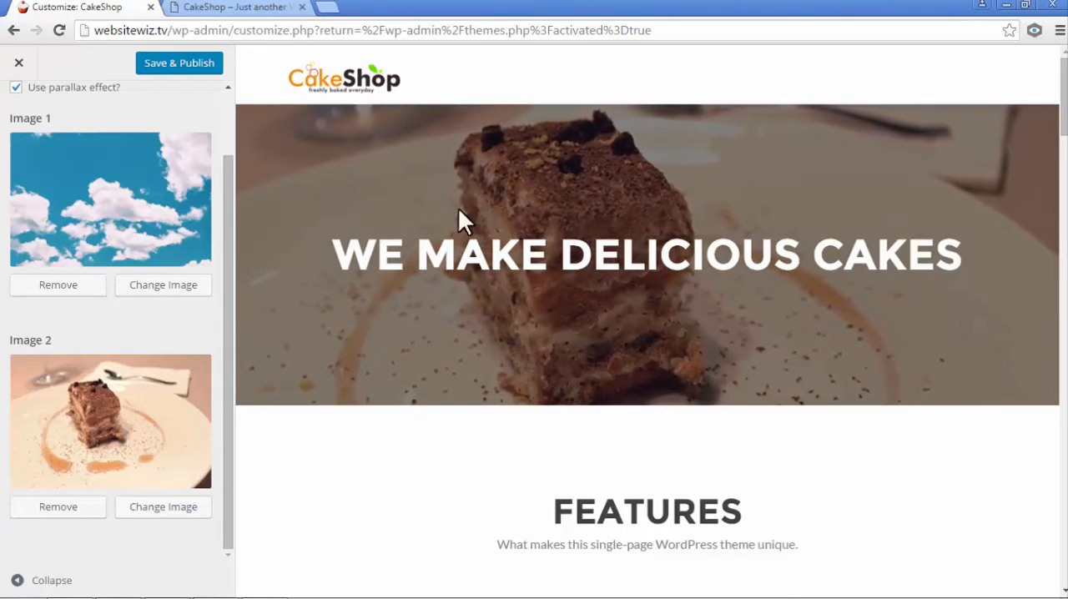
scroll(221, 187, up, 2)
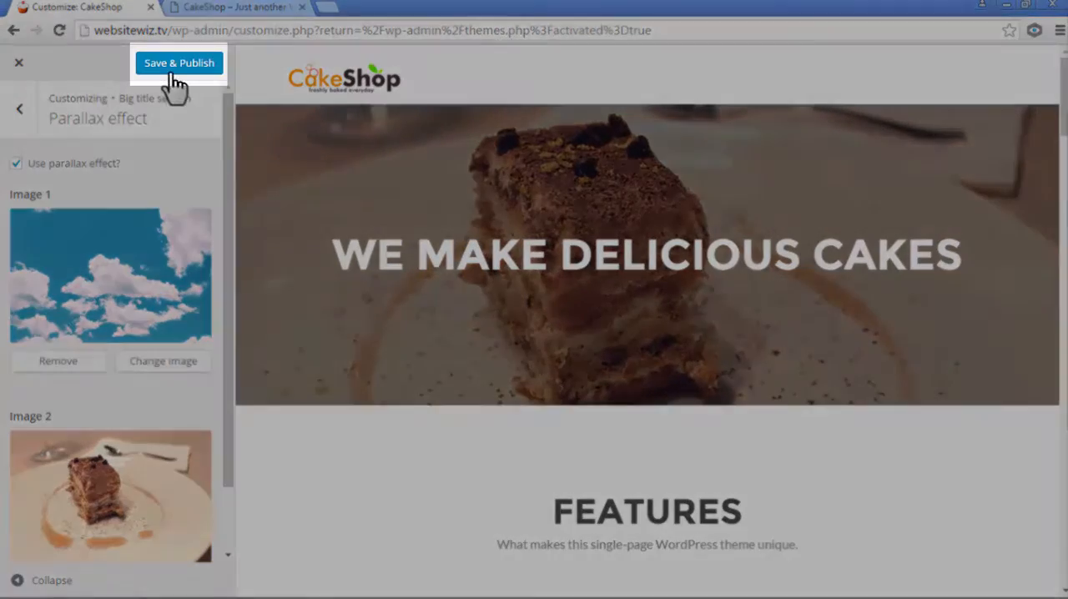
click(171, 71)
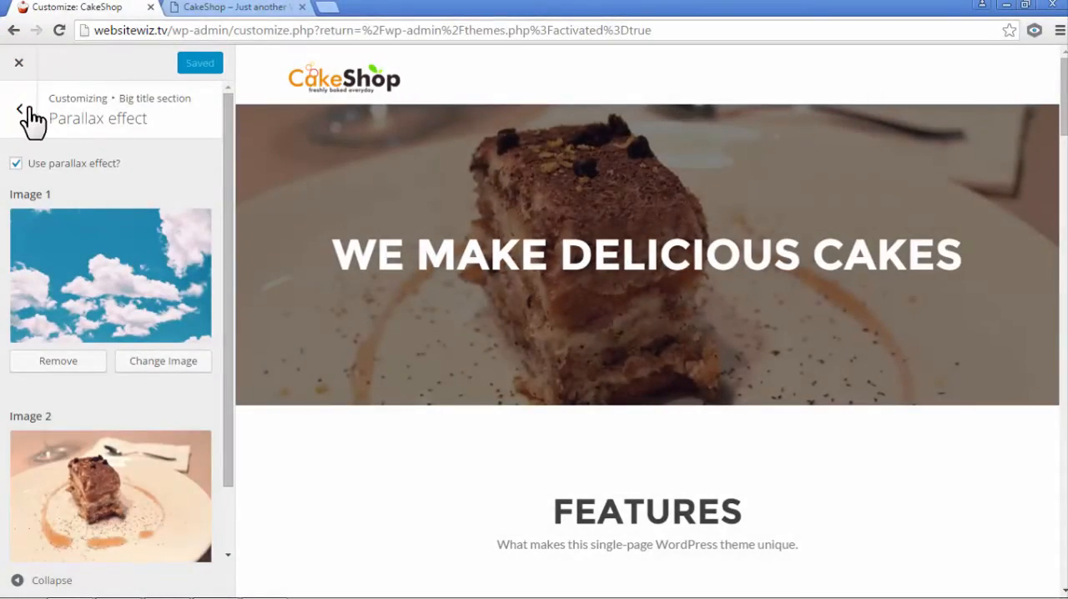
- Leave the big title settings and open the content settings of the Our focus section
click(18, 114)
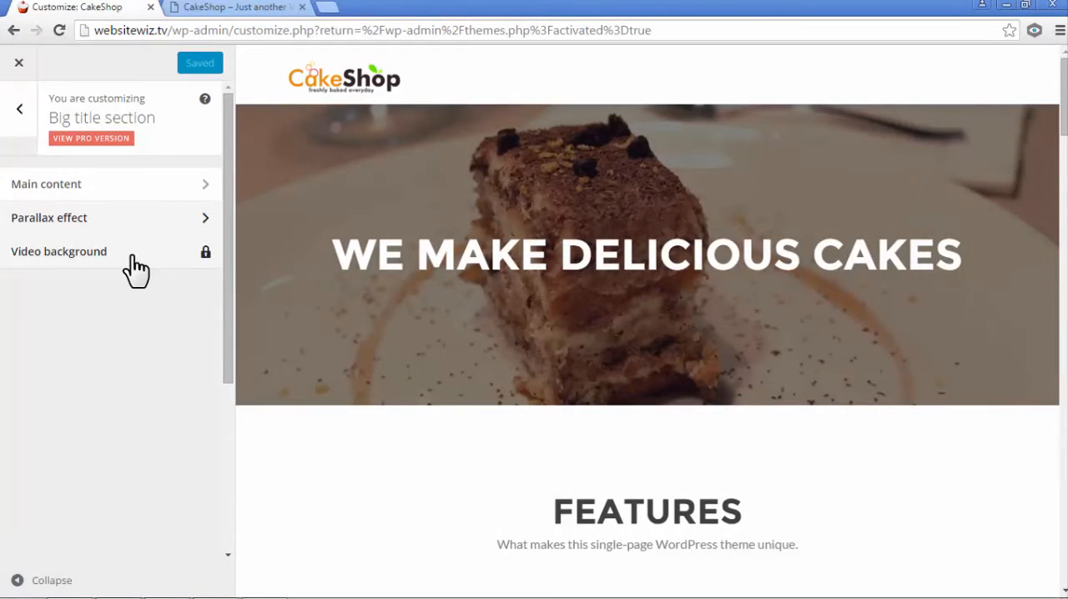
click(20, 114)
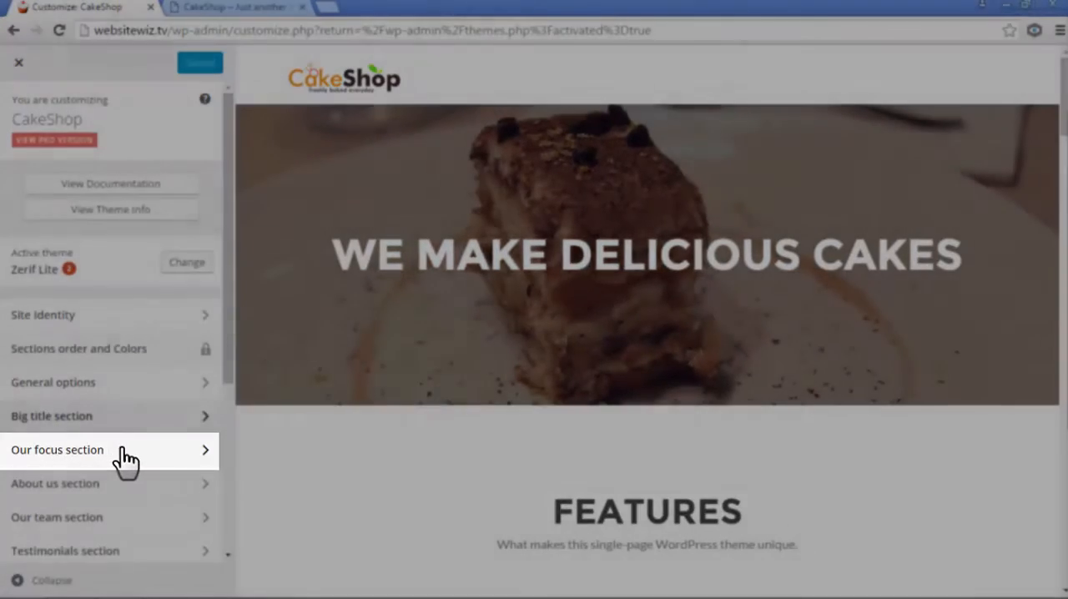
click(125, 455)
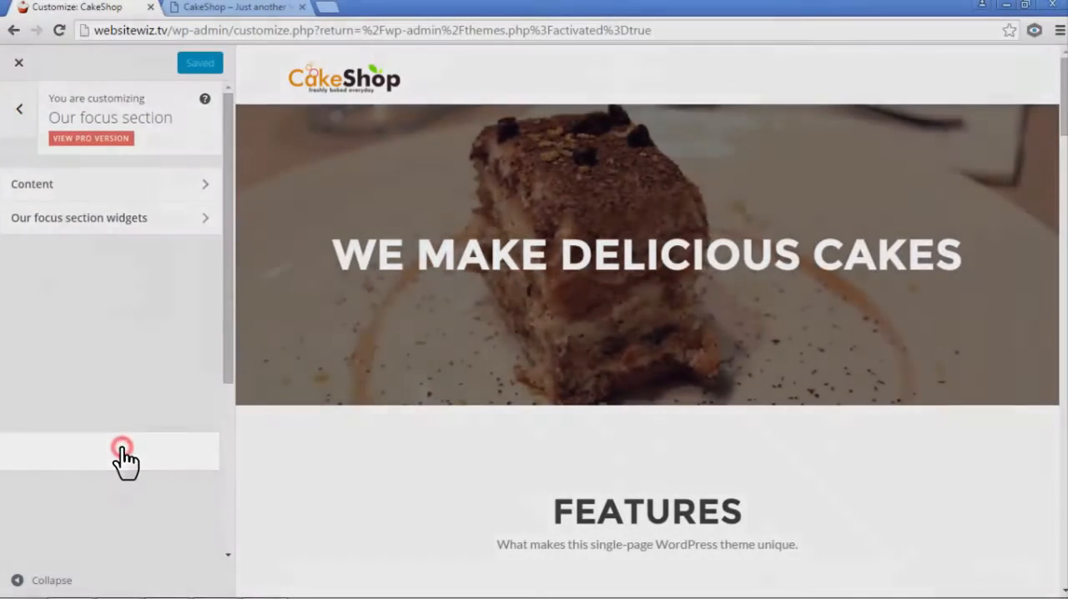
click(80, 189)
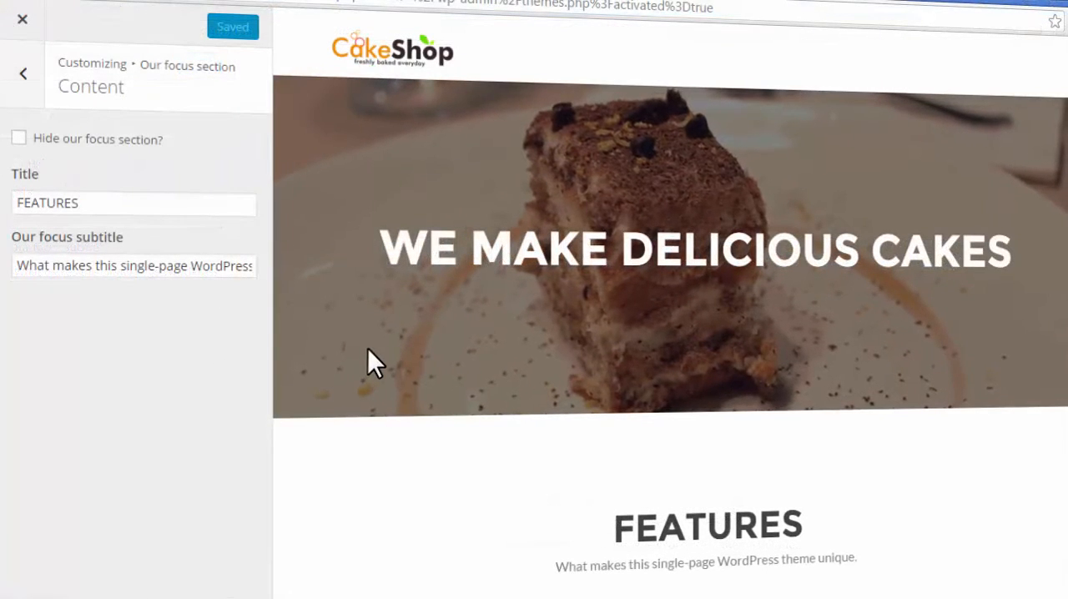
scroll(367, 362, down, 2)
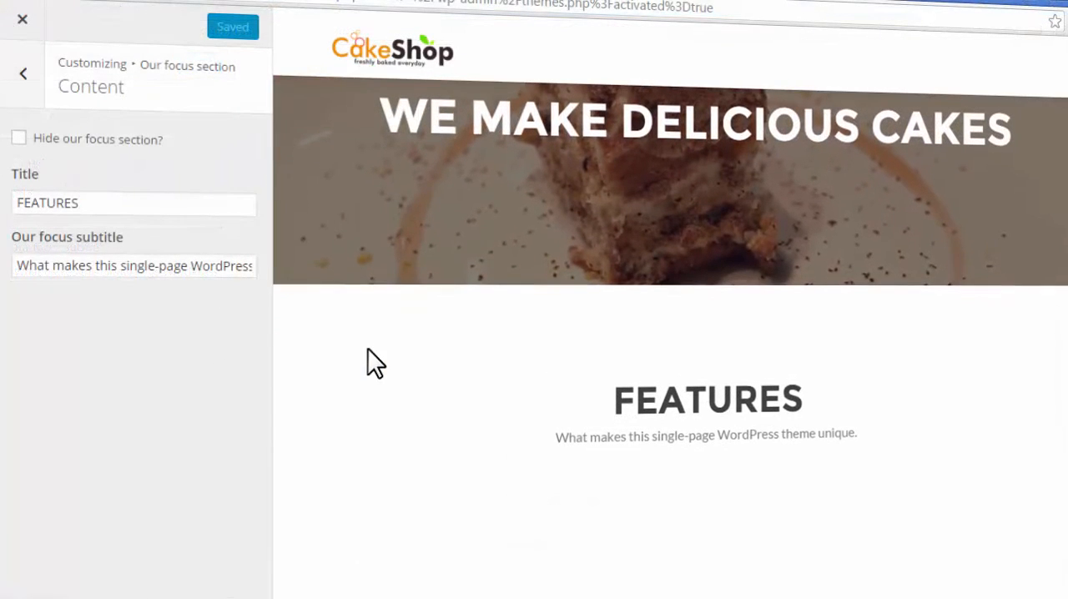
- Try hiding the Our focus section, and restore its visibility
click(18, 139)
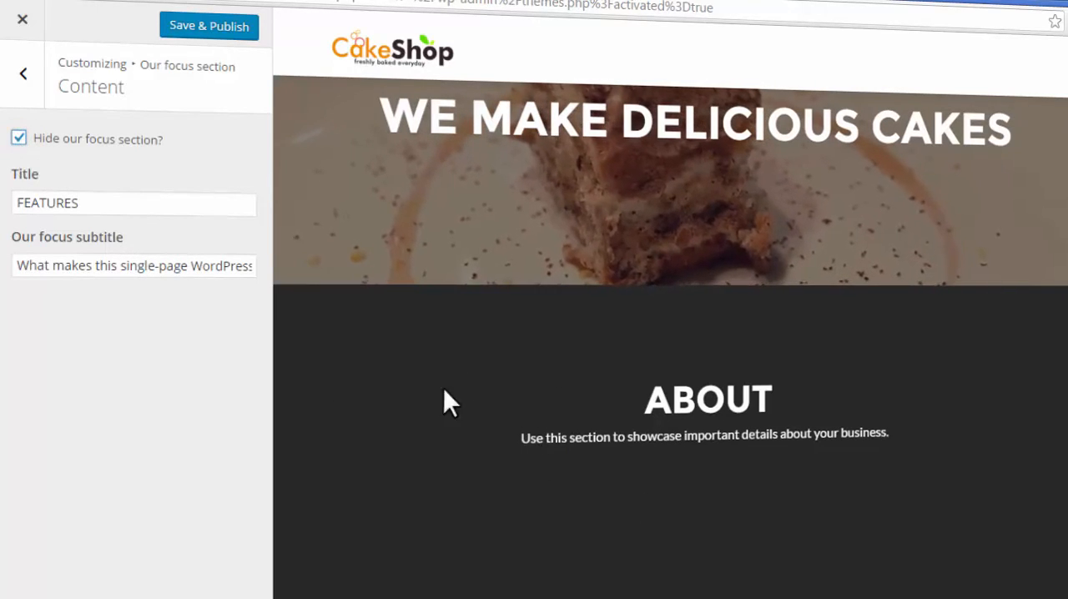
click(18, 139)
scroll(740, 455, down, 2)
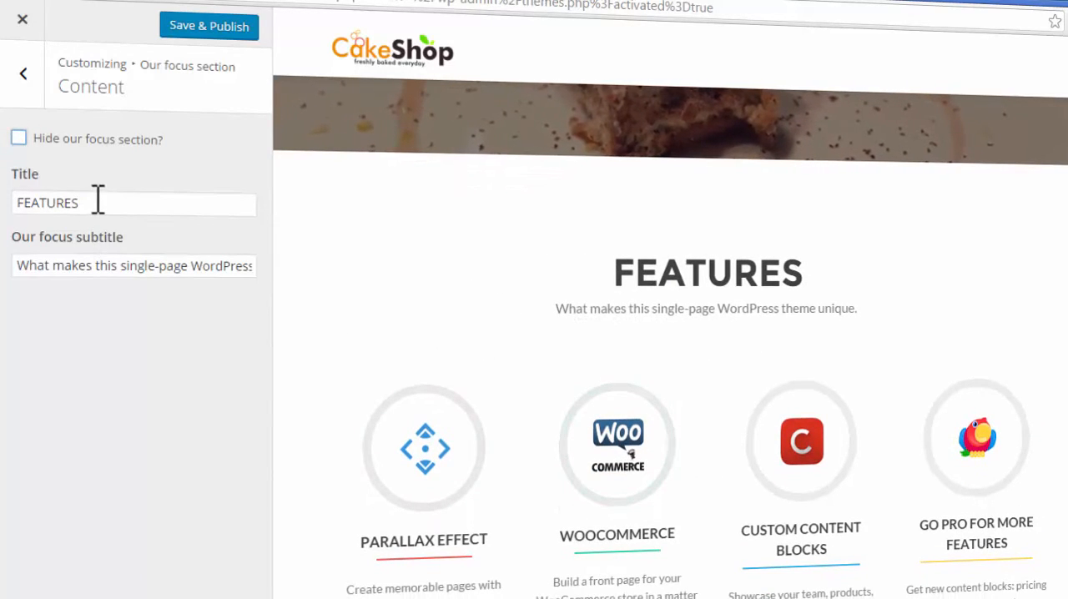
- Replace the Our focus section's title with "Pleasure and Taste in One Place"
drag(98, 199, 12, 203)
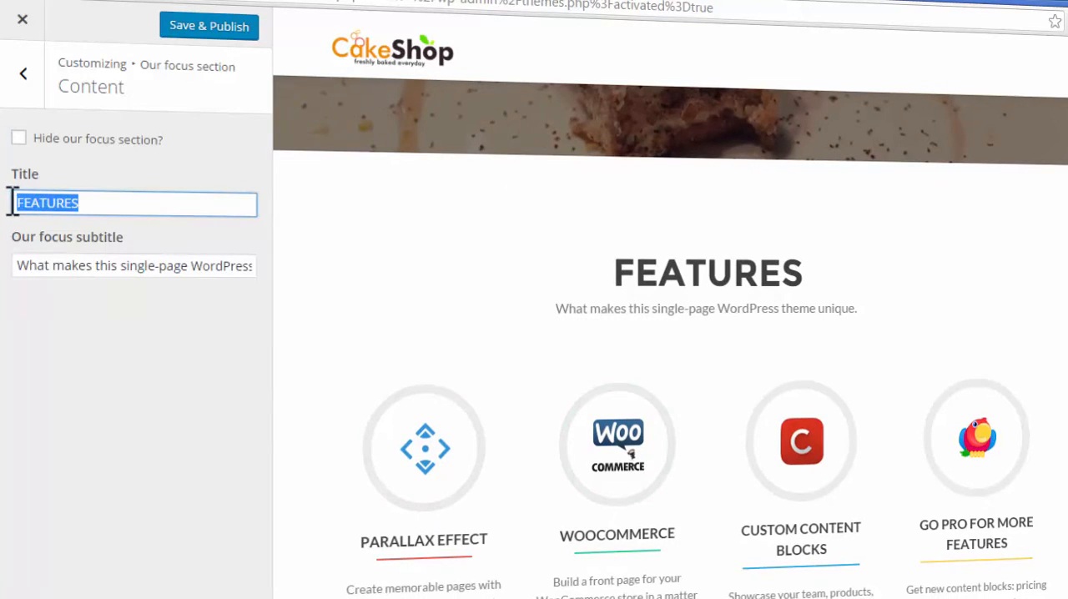
drag(801, 272, 567, 305)
drag(134, 236, 136, 266)
click(517, 353)
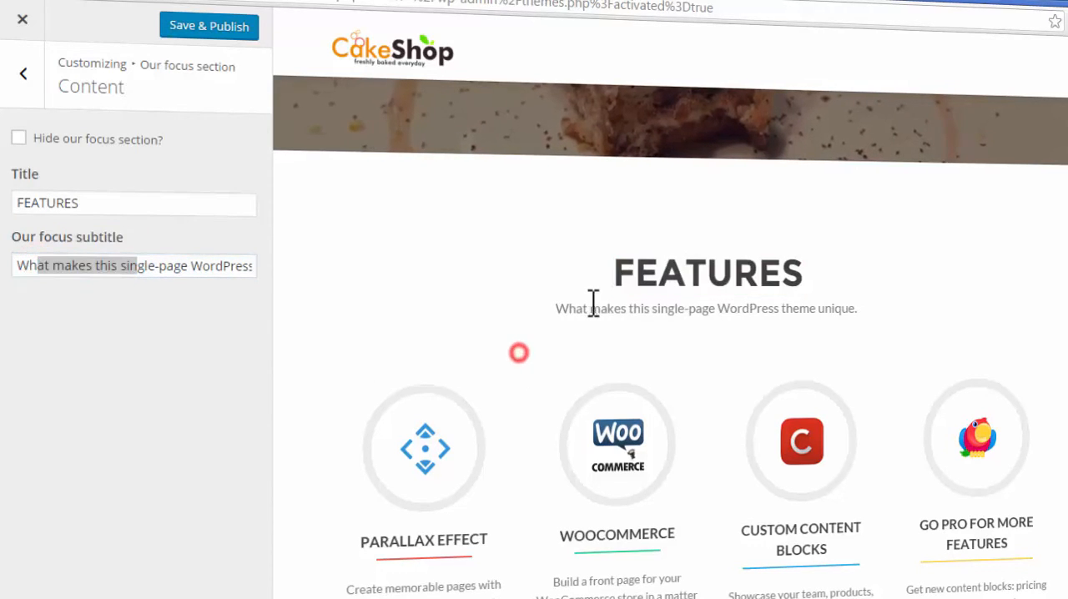
drag(554, 310, 685, 307)
click(209, 346)
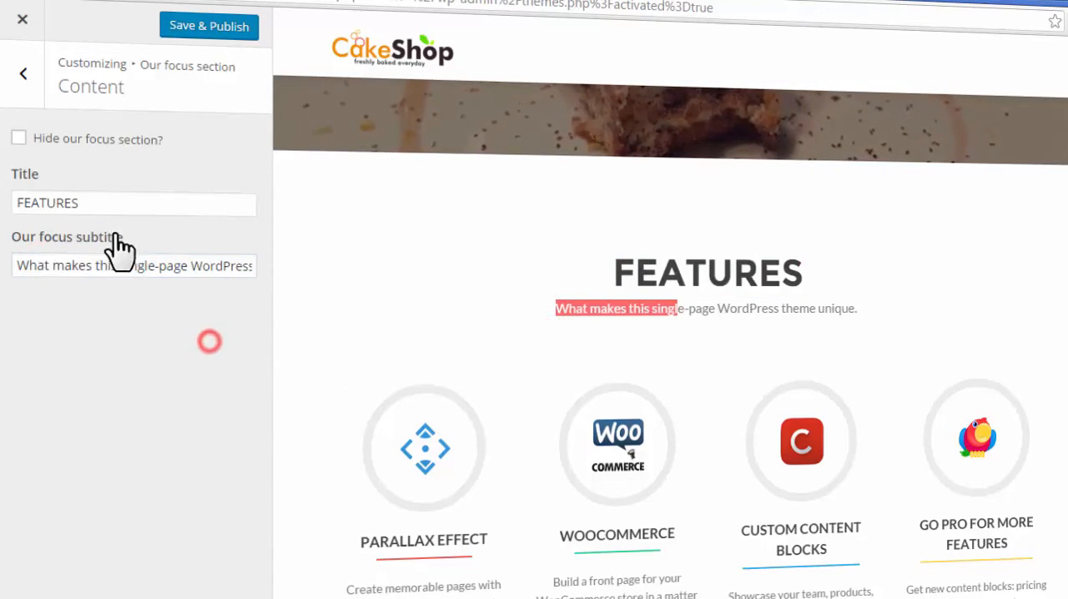
drag(90, 199, 4, 177)
text(Pleasure and Taste in One Place)
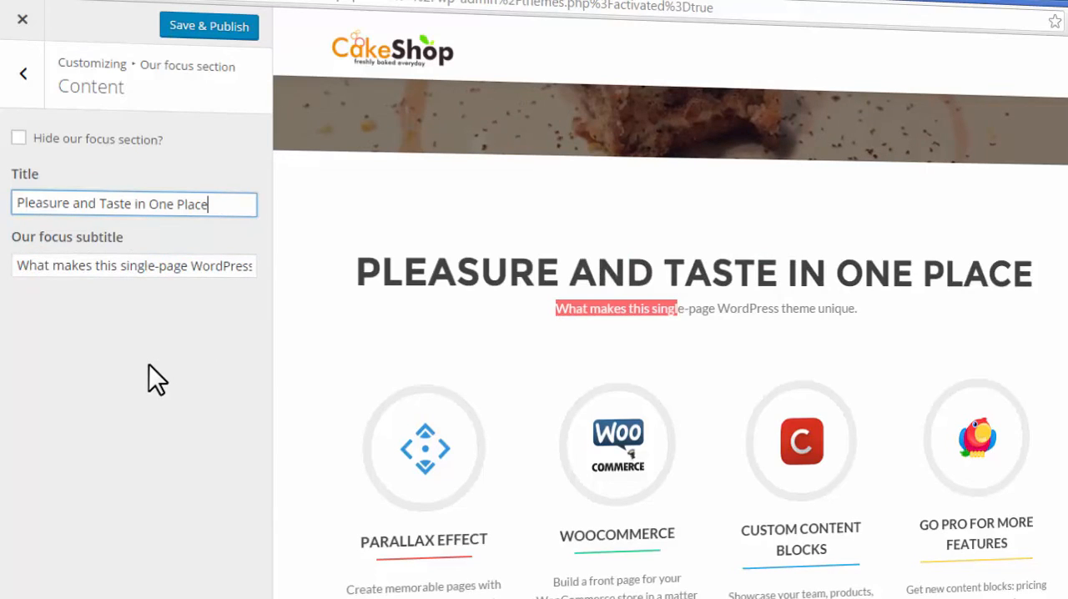
click(115, 319)
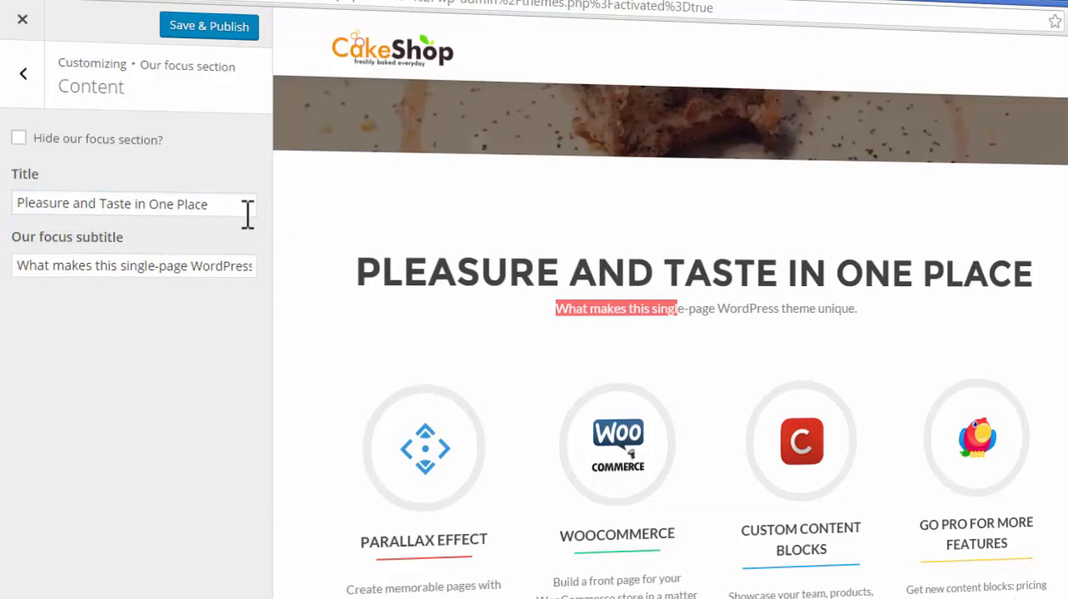
click(433, 362)
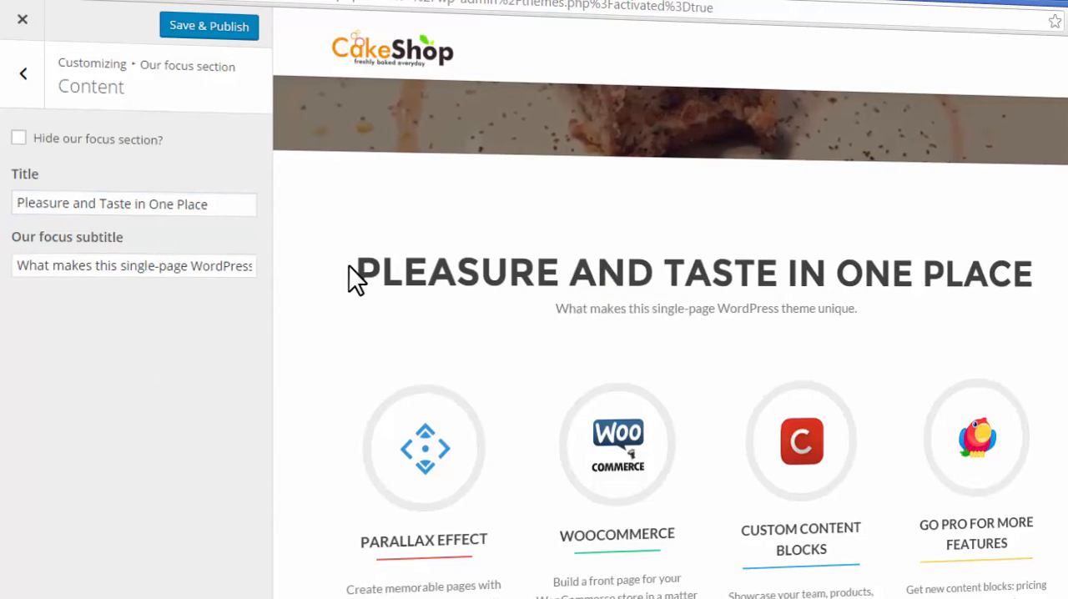
drag(554, 263, 1025, 291)
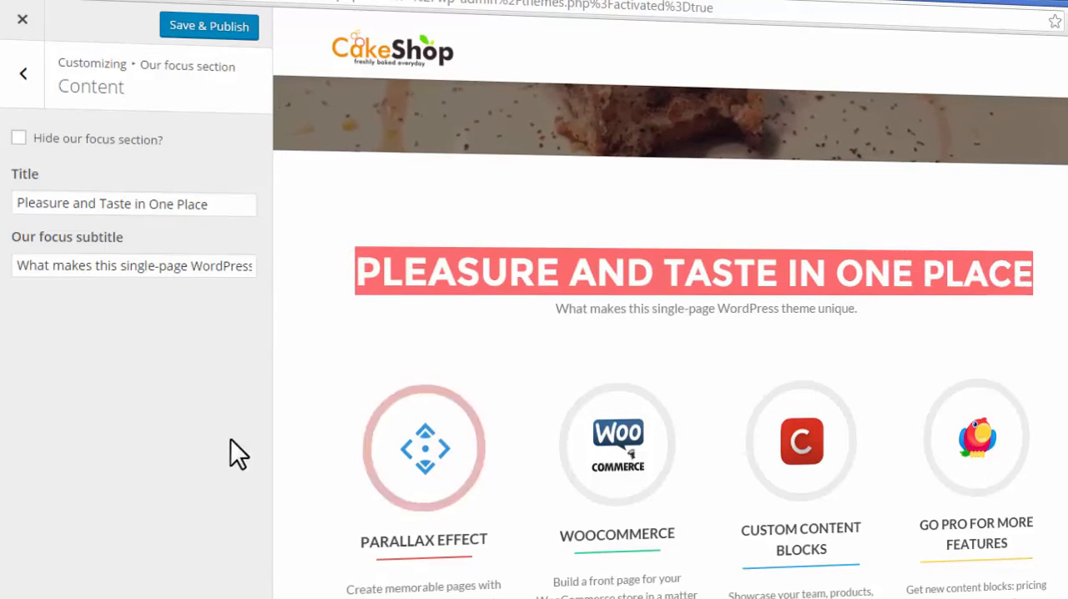
click(179, 439)
- Clear the Our focus section's subtitle and publish the content changes
drag(39, 264, 441, 293)
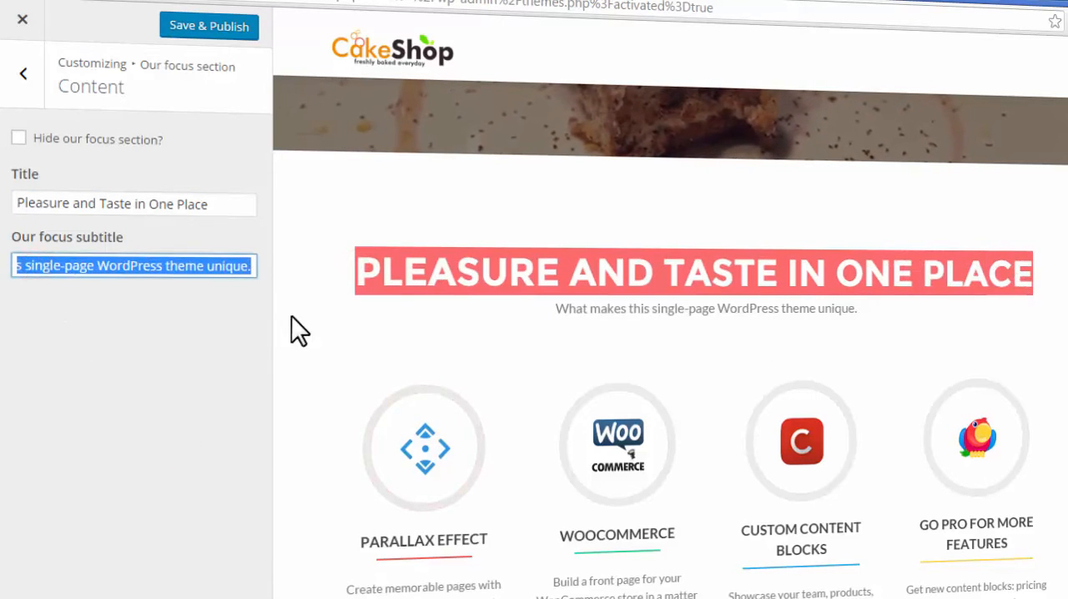
key(BackSpace)
key(BackSpace)
key(BackSpace)
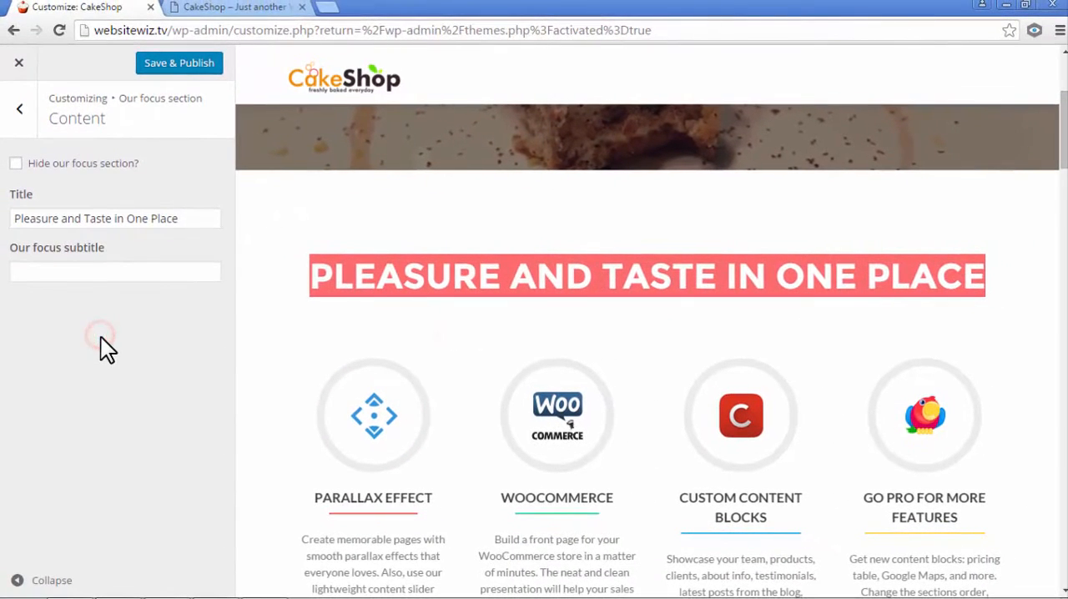
click(158, 65)
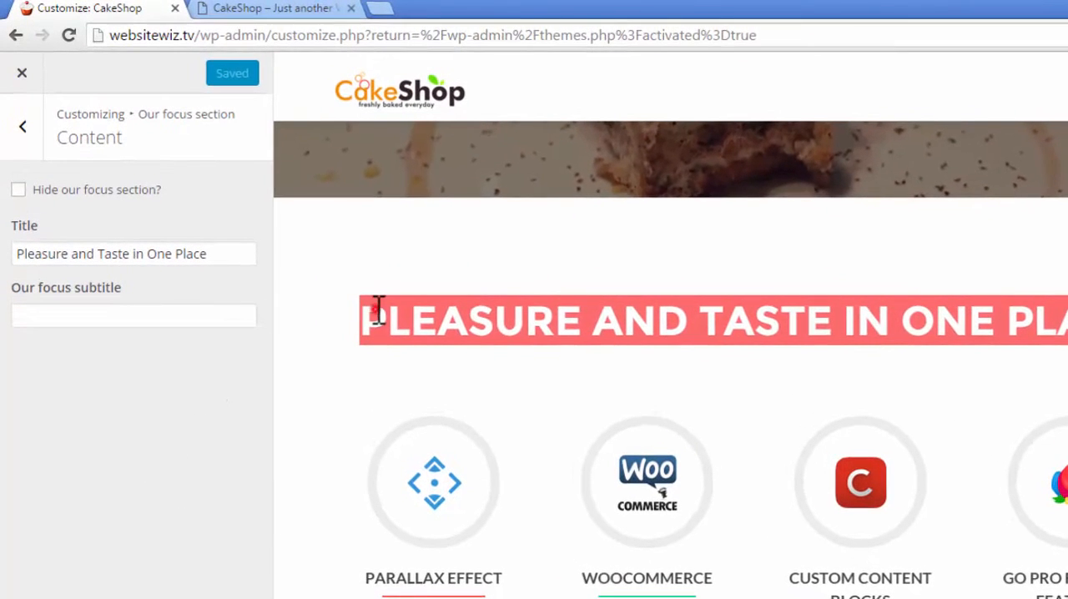
click(377, 310)
- Remove the PARALLAX EFFECT widget from the Our focus section widgets
click(25, 132)
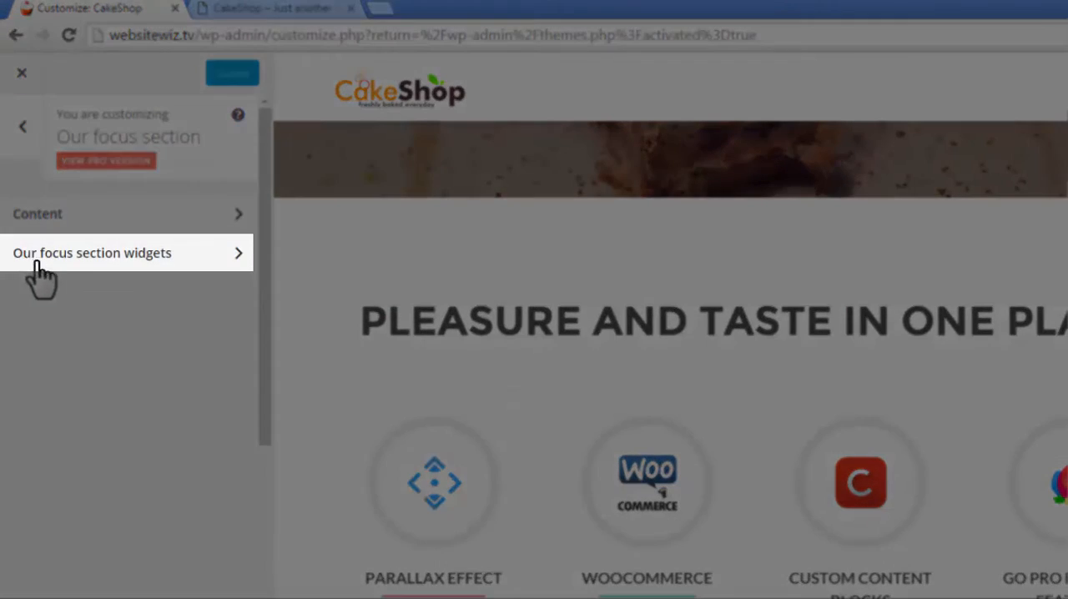
click(192, 261)
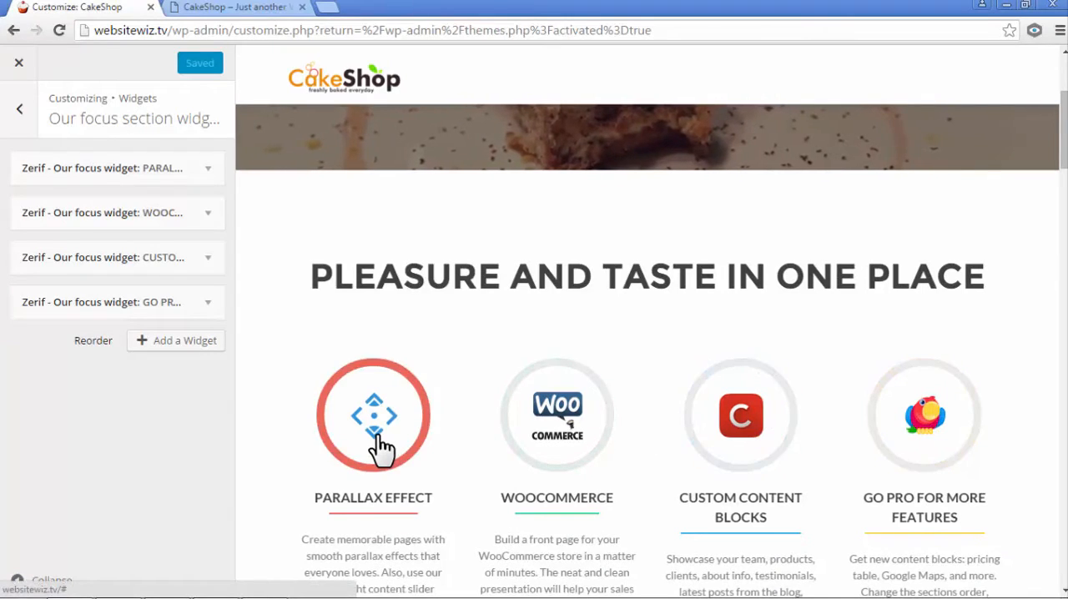
scroll(379, 450, down, 2)
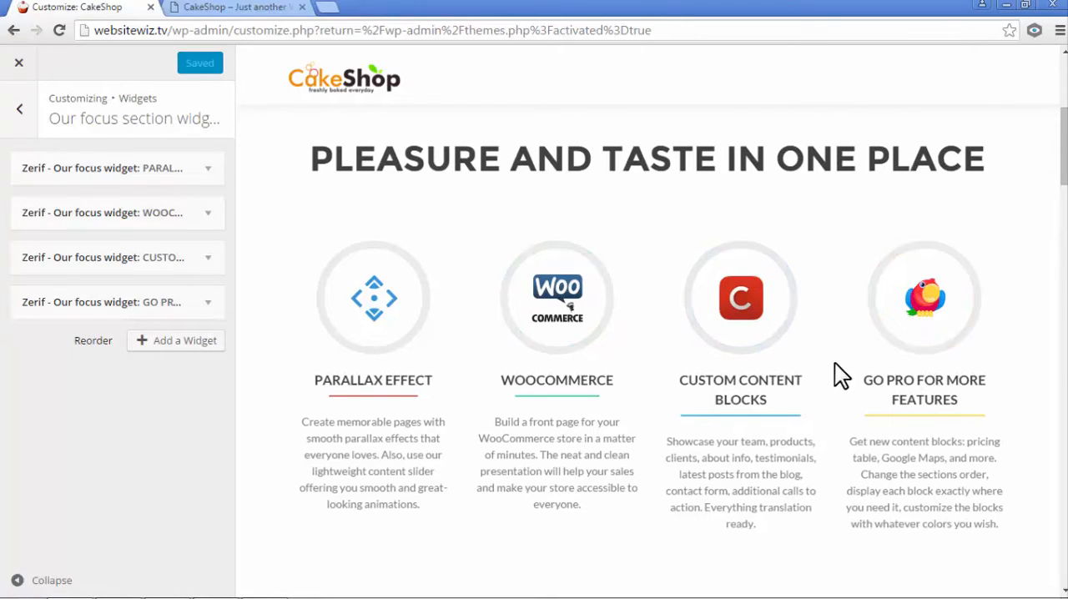
click(209, 170)
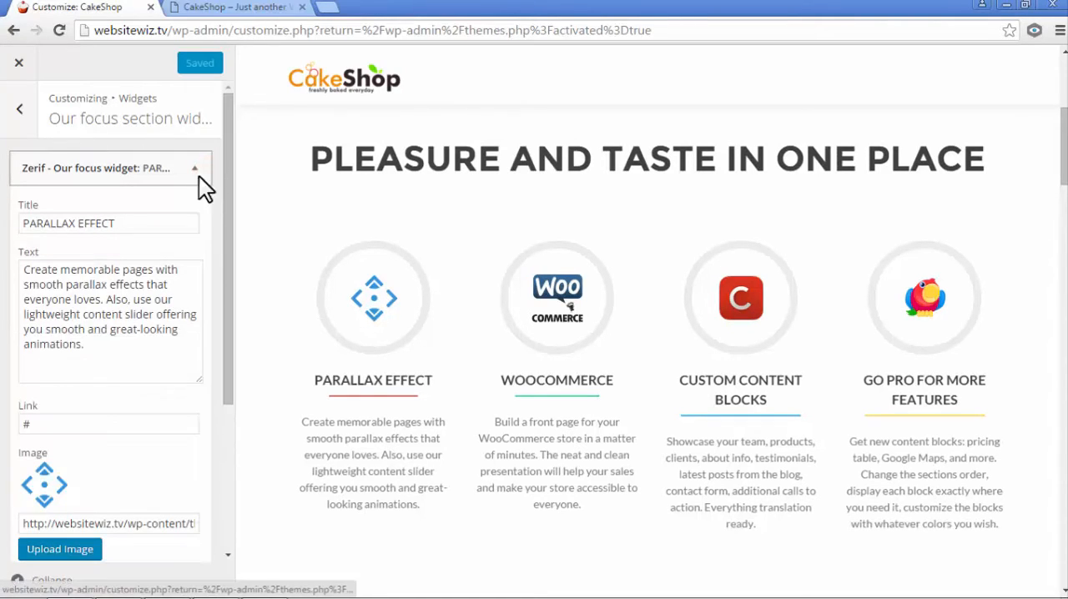
scroll(148, 262, down, 2)
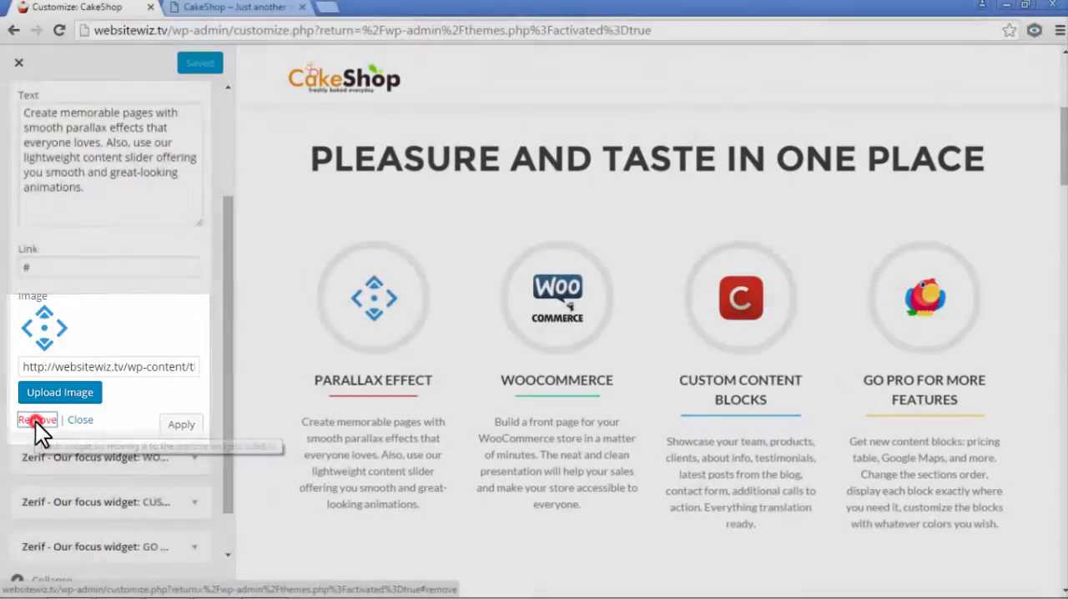
click(35, 421)
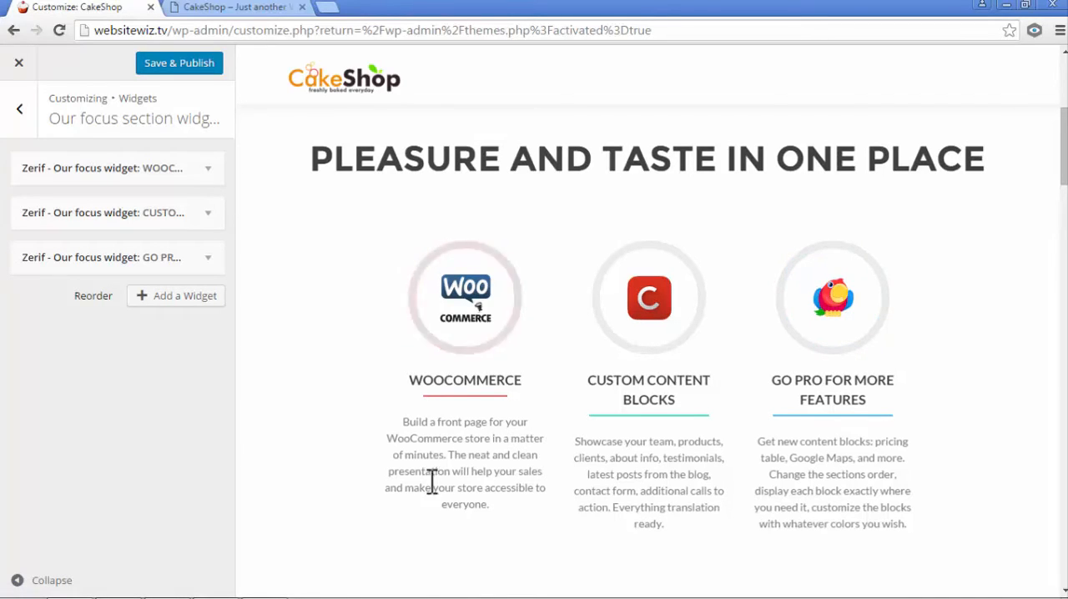
- Change the title of the WOOCOMMERCE focus widget to "Desert cups"
click(209, 175)
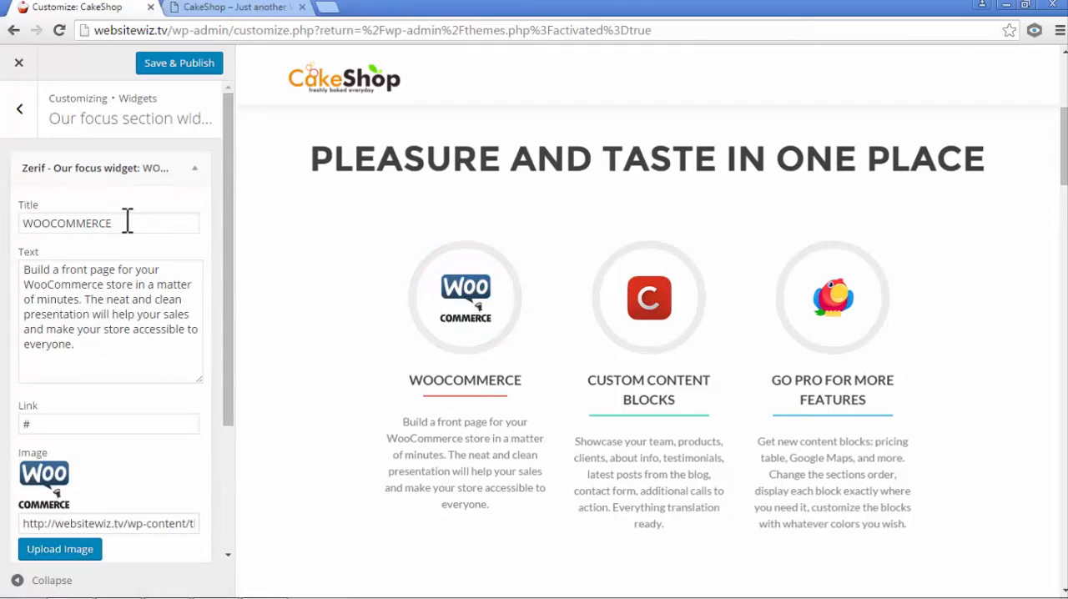
drag(123, 220, 22, 219)
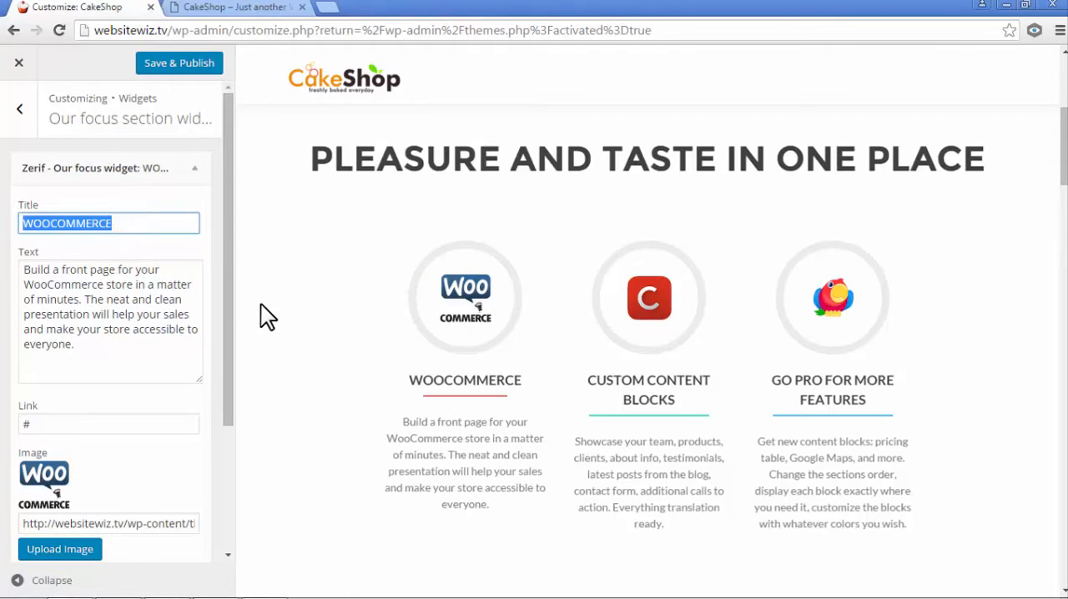
text(Desert cups)
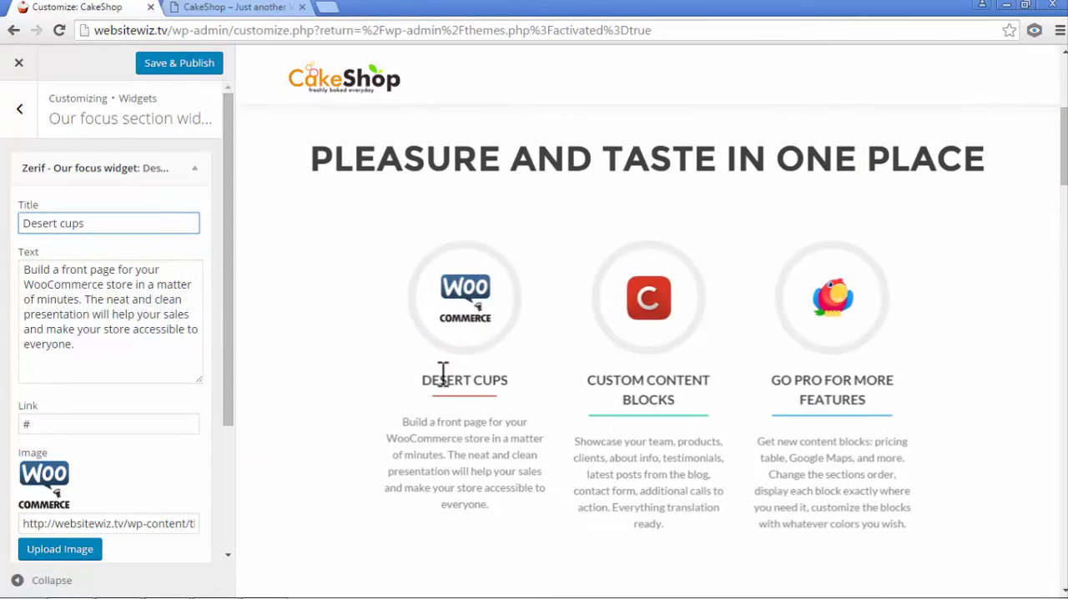
- Clear the description text of the Desert cups focus widget
drag(518, 377, 429, 374)
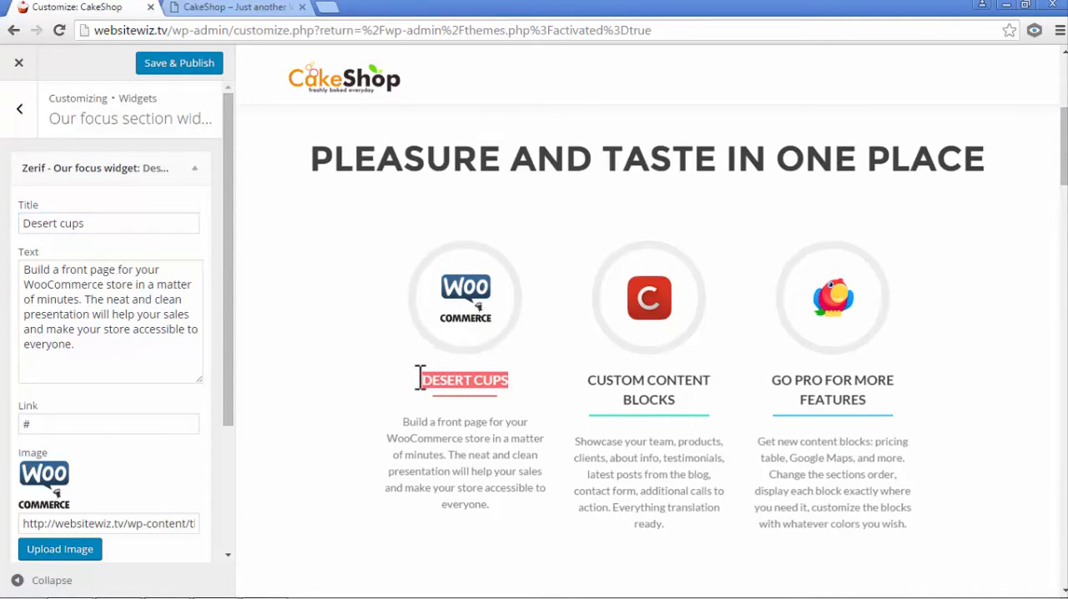
drag(504, 510, 400, 420)
drag(112, 359, 25, 265)
key(BackSpace)
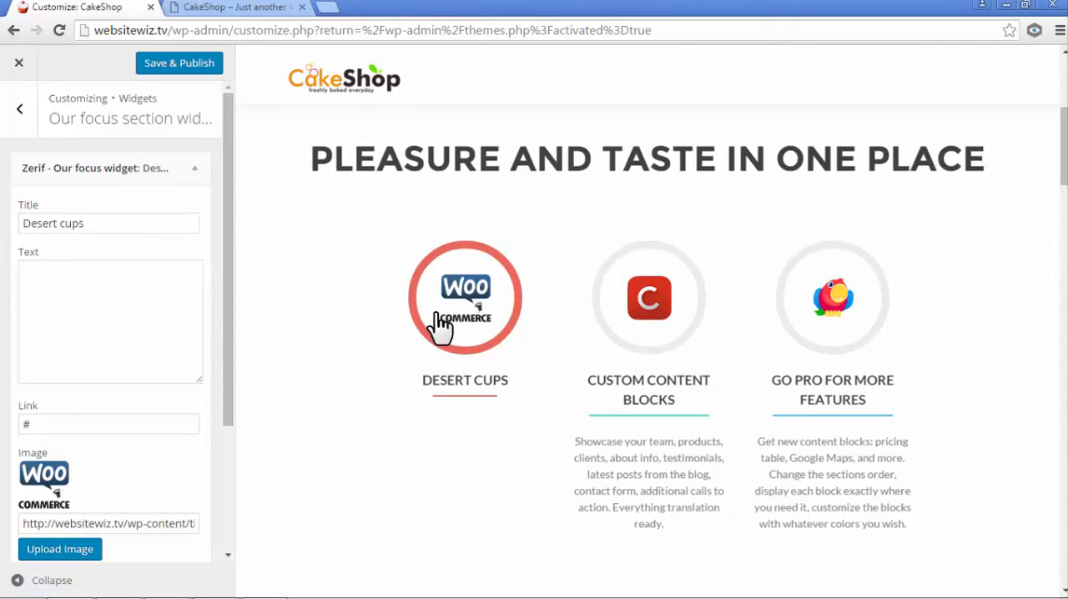
drag(231, 317, 234, 419)
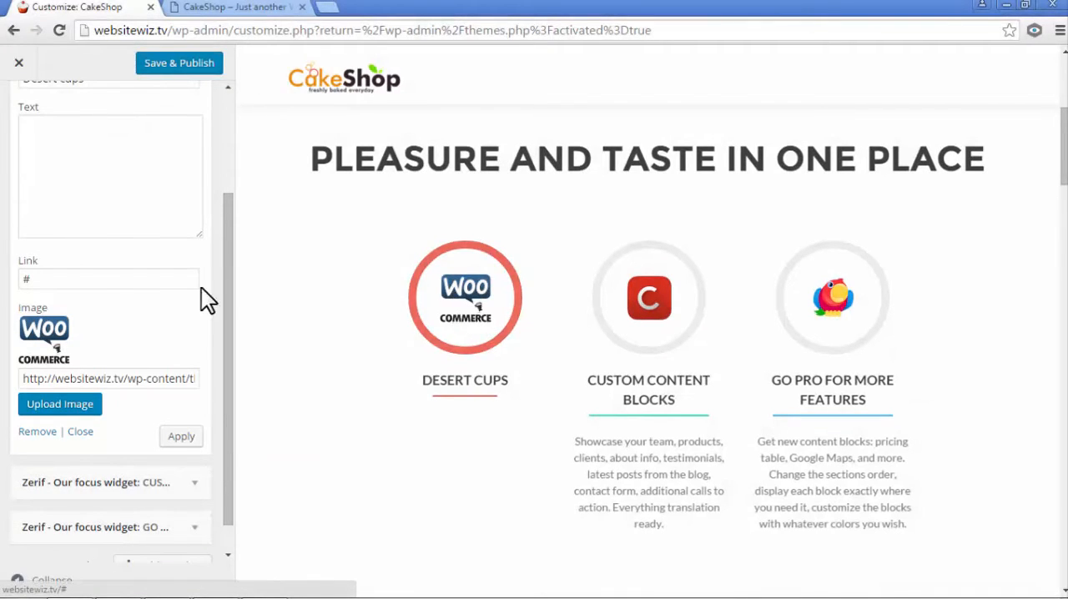
double_click(48, 279)
click(110, 313)
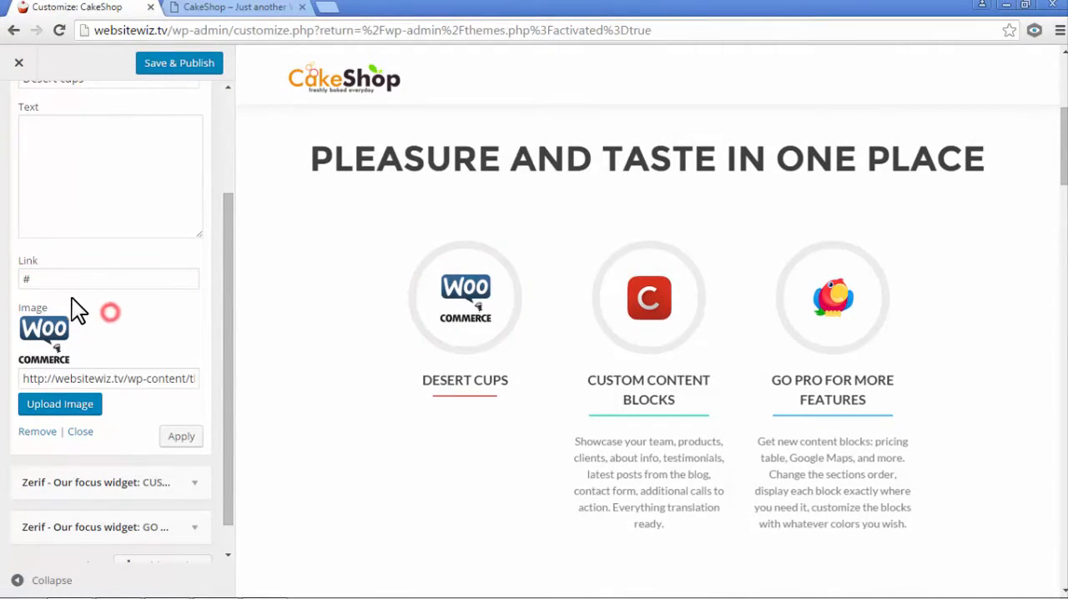
drag(37, 281, 26, 282)
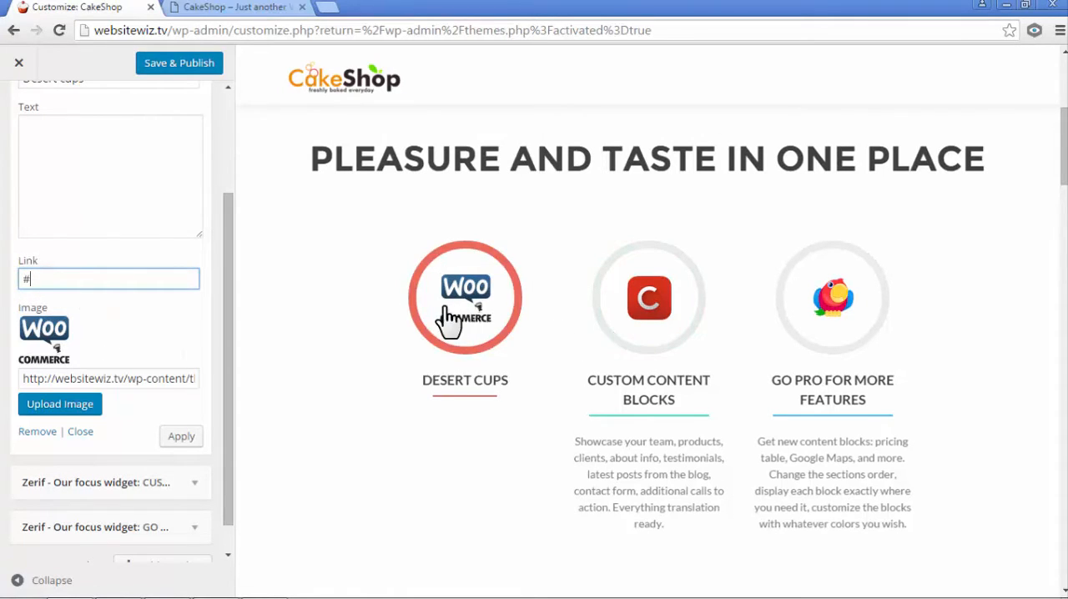
click(170, 314)
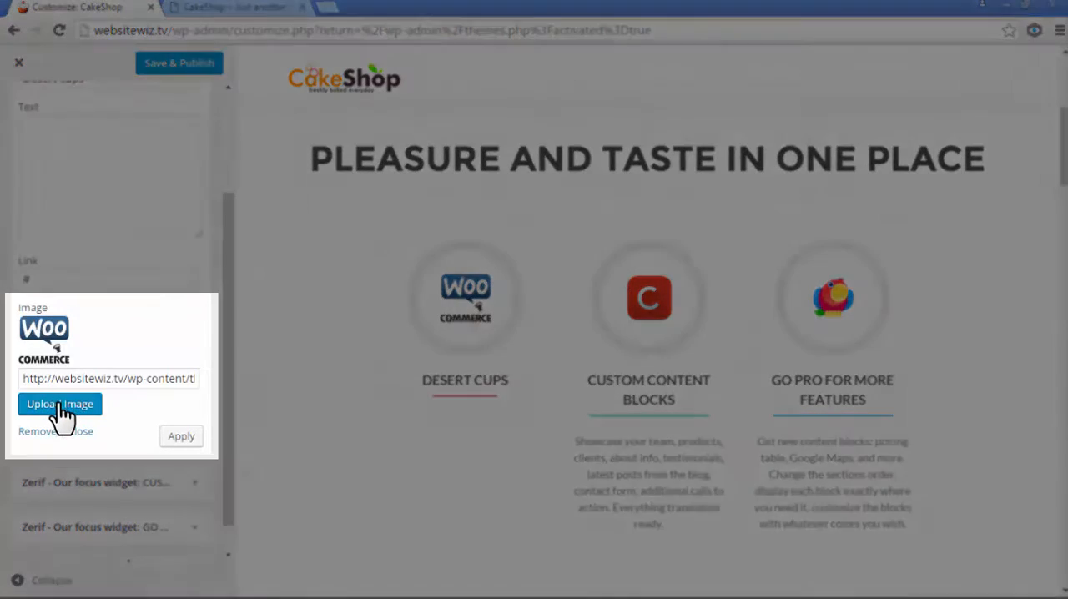
- Upload featur1 from the features folder in Assets as a new image for the Desert cups widget
click(60, 406)
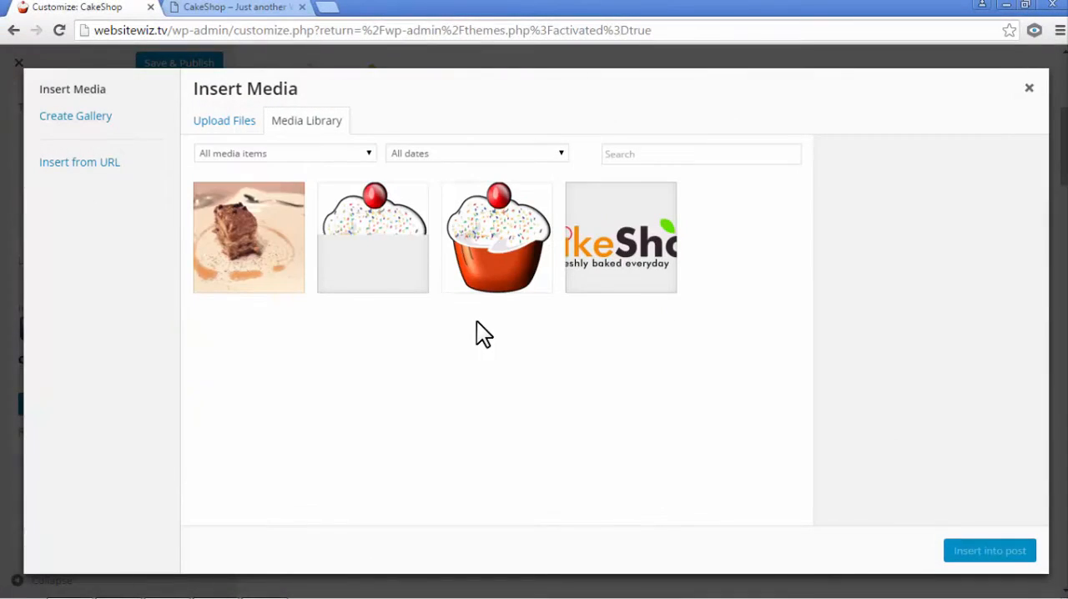
click(219, 126)
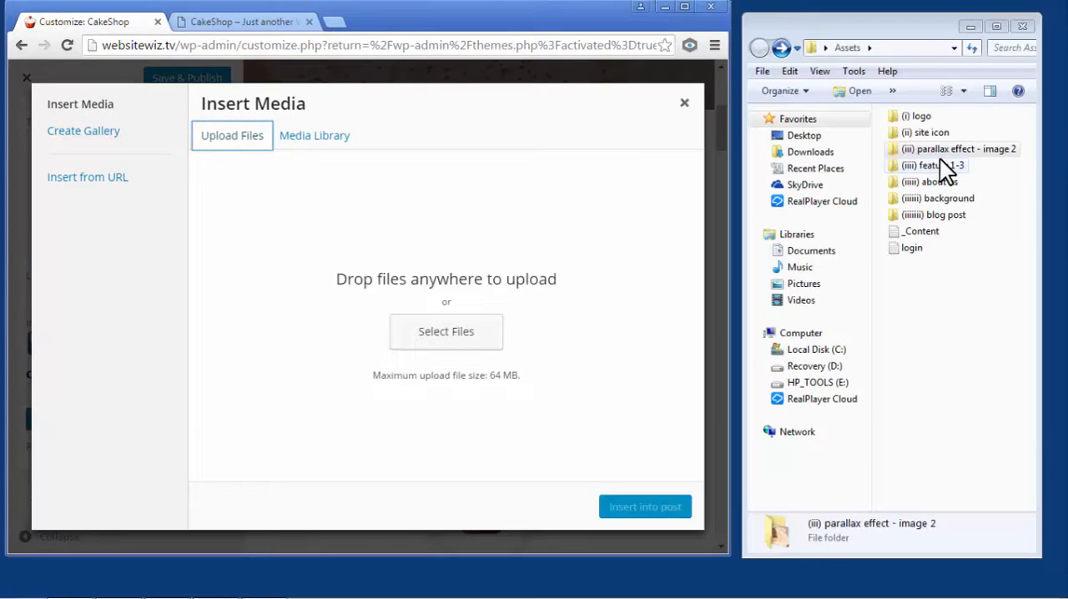
double_click(939, 161)
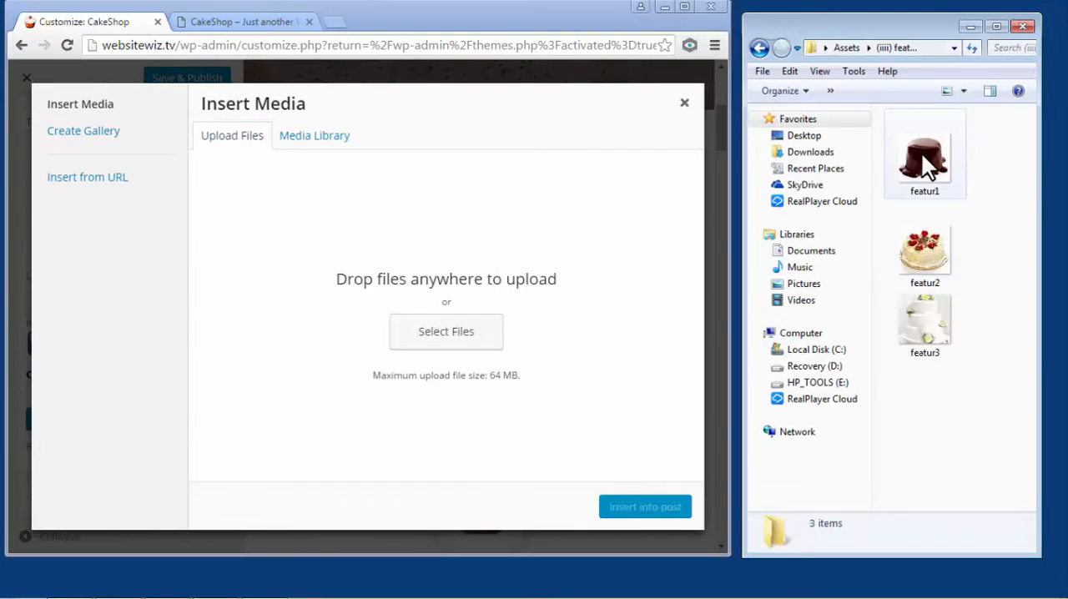
drag(924, 153, 586, 237)
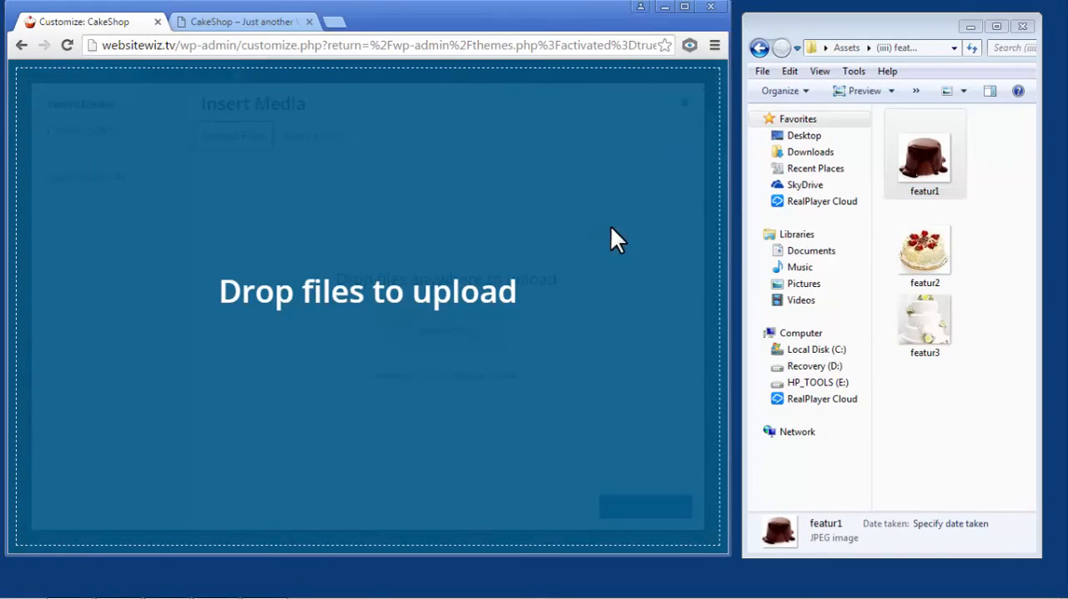
click(685, 7)
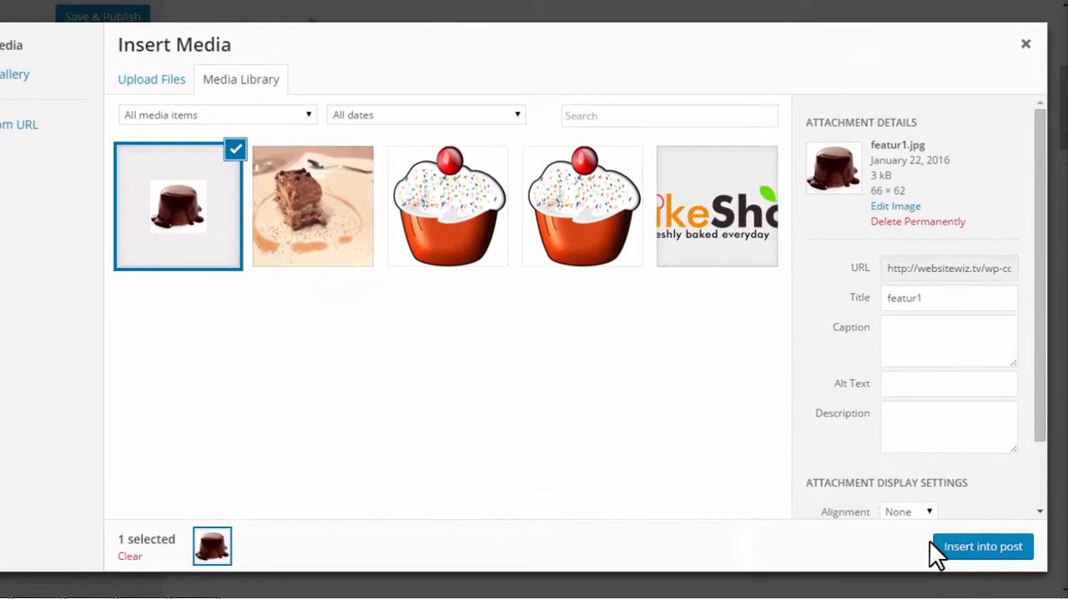
- Insert the uploaded featur1 image into the Desert cups widget, apply it and collapse the widget
click(971, 549)
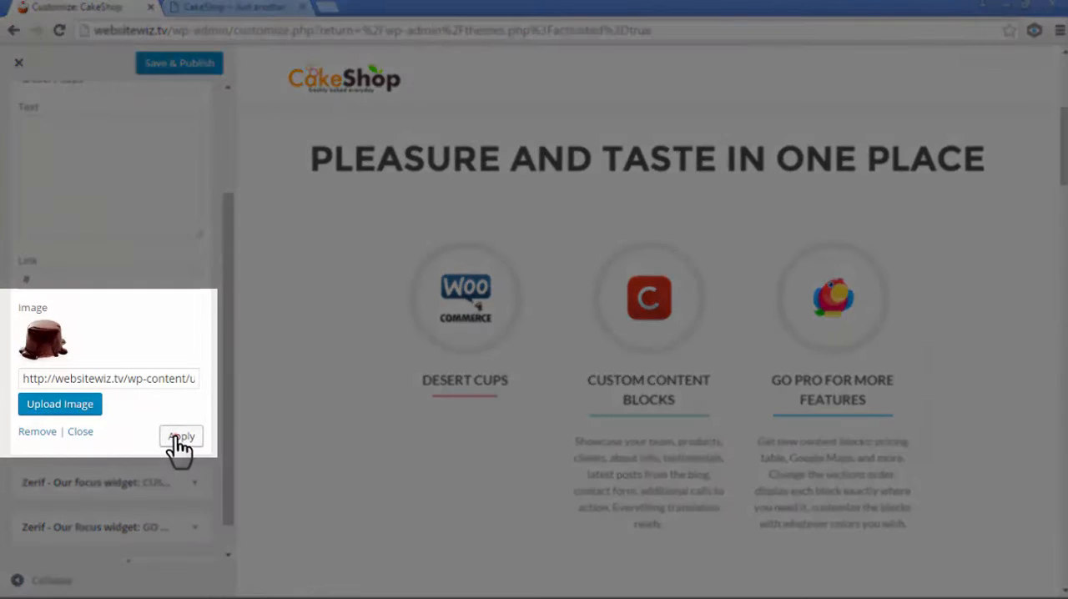
click(177, 436)
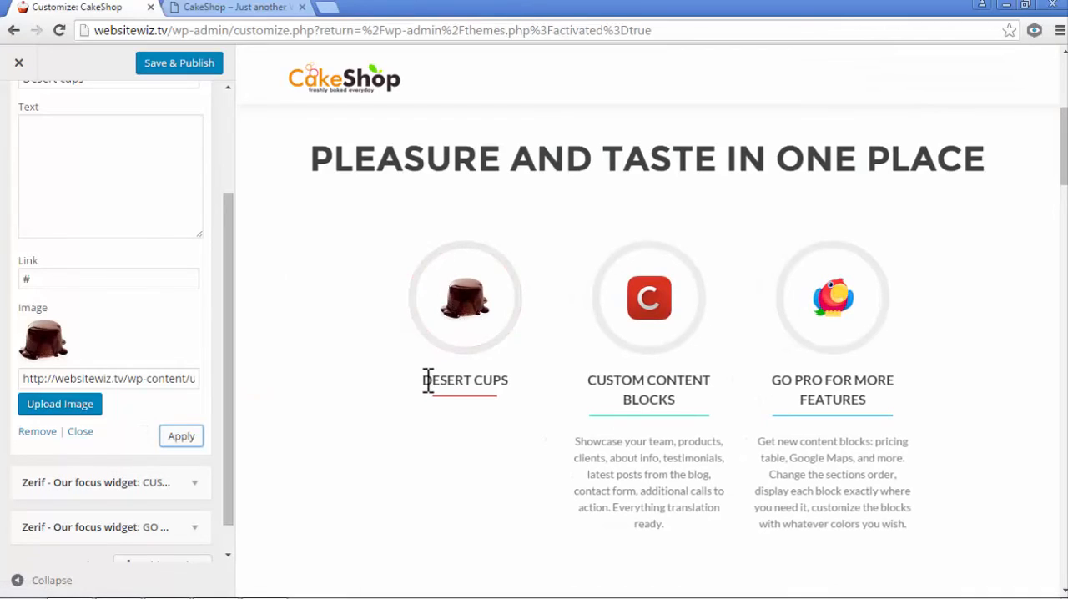
drag(424, 379, 519, 370)
click(493, 439)
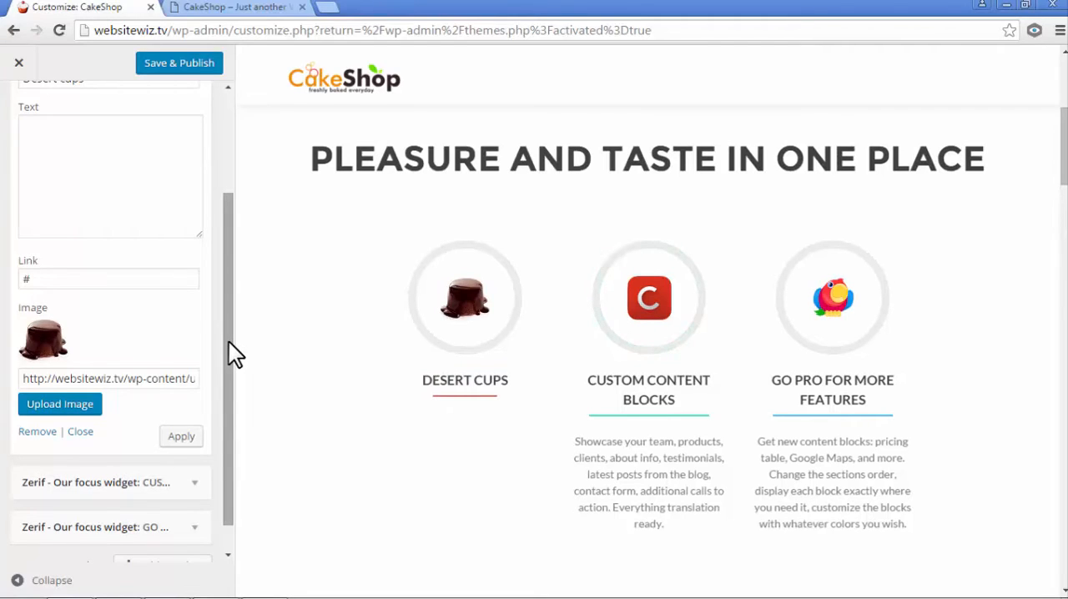
drag(228, 341, 241, 207)
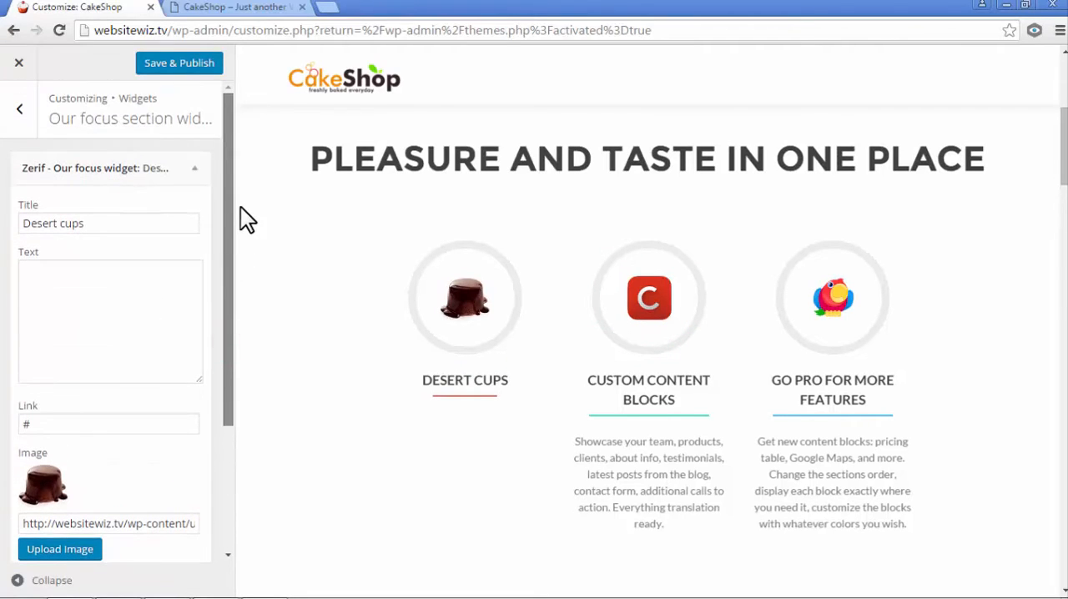
click(198, 172)
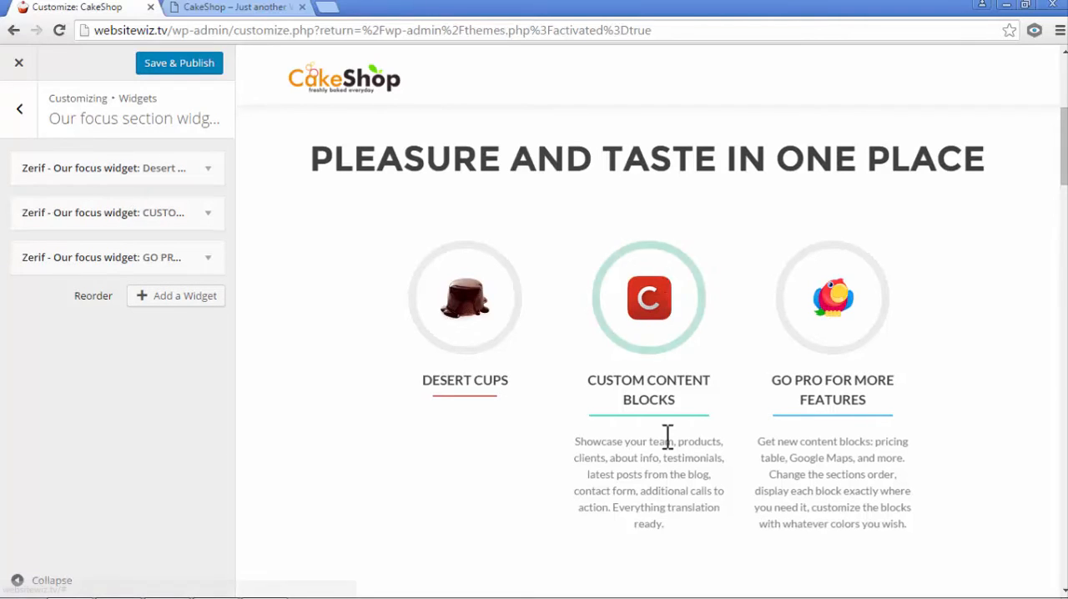
- Change the title of the CUSTOM CONTENT BLOCKS focus widget to "Fruit Cakes"
click(208, 213)
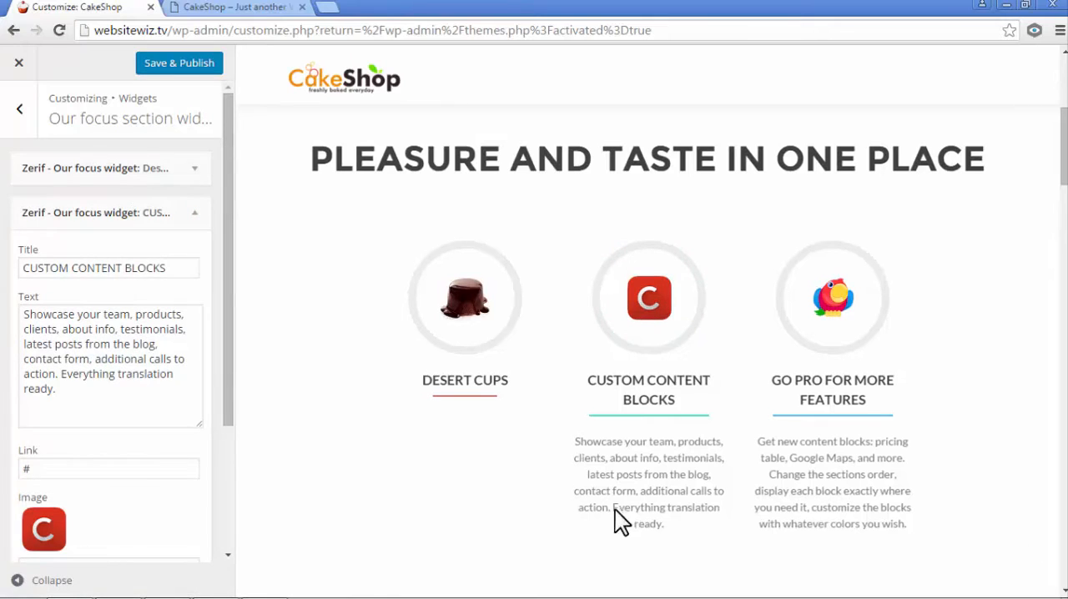
drag(169, 268, 17, 247)
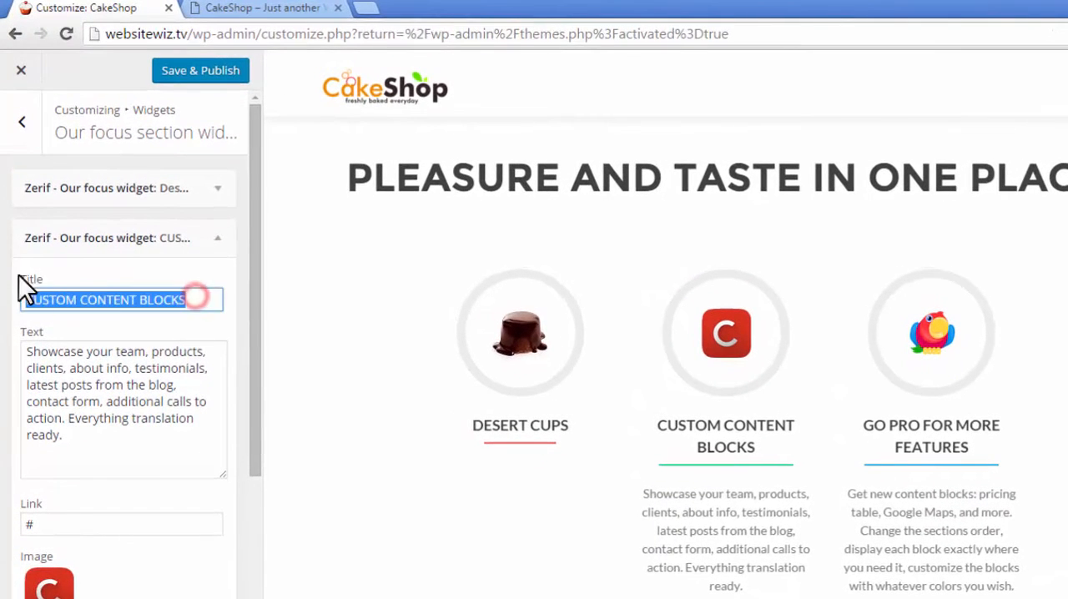
text(Fruit Cakes)
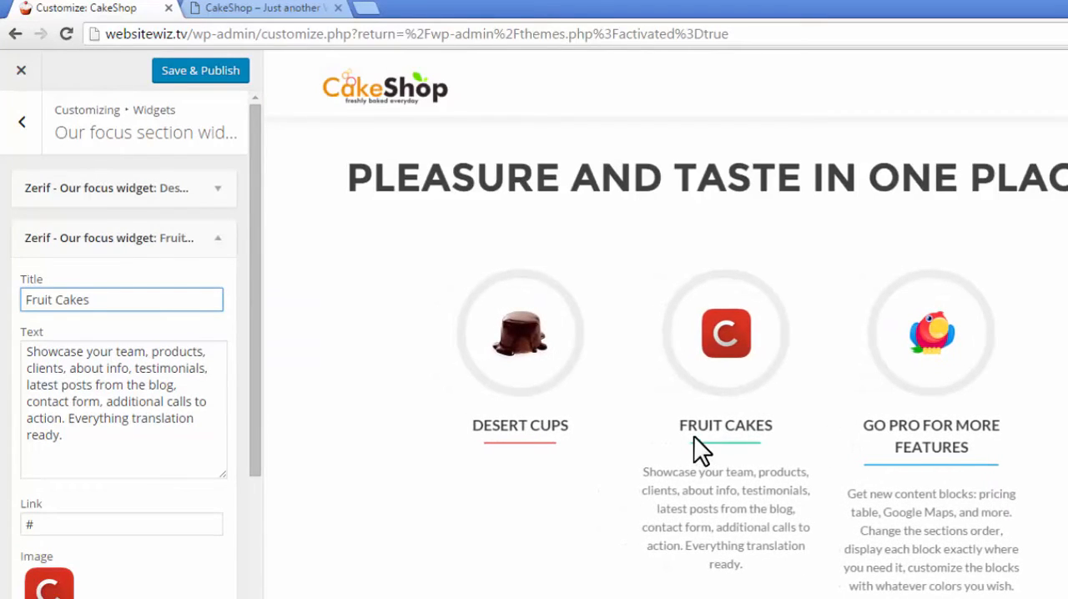
- Clear the description text of the Fruit Cakes focus widget
drag(749, 550, 663, 472)
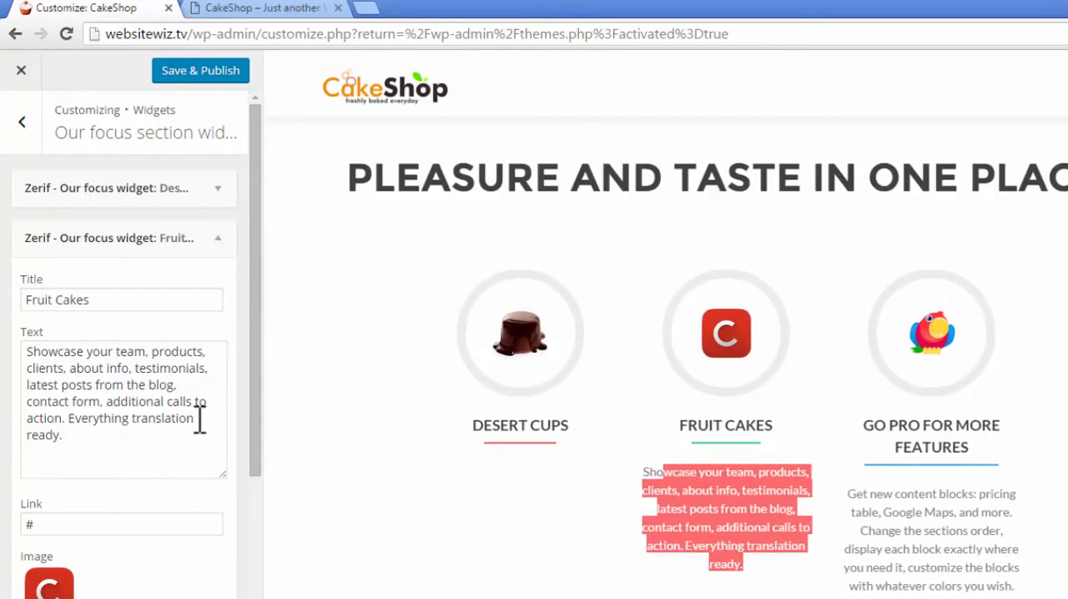
click(471, 540)
drag(111, 446, 8, 352)
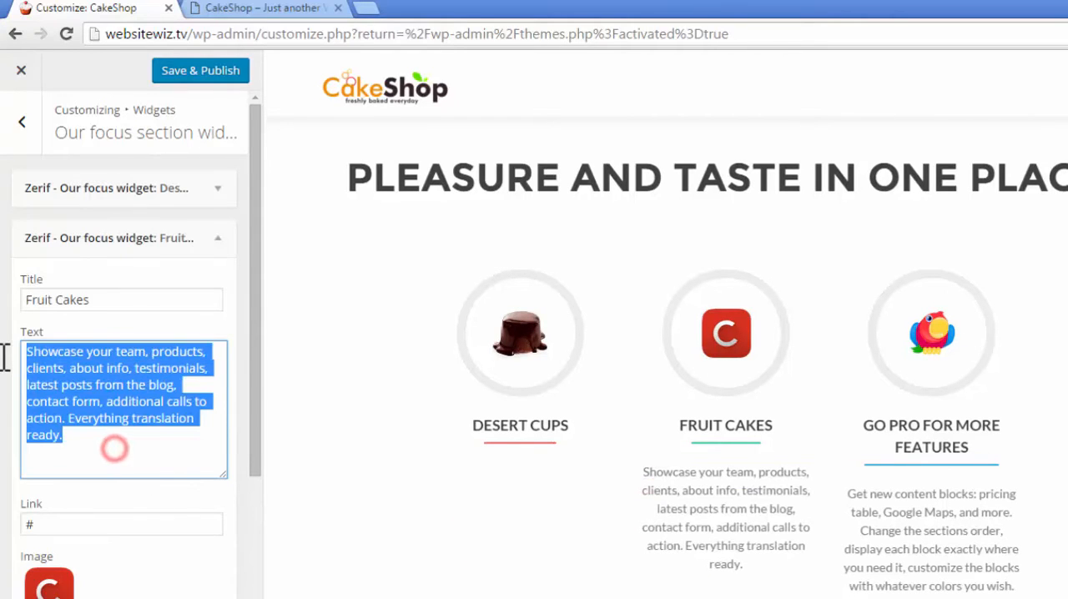
key(BackSpace)
click(334, 422)
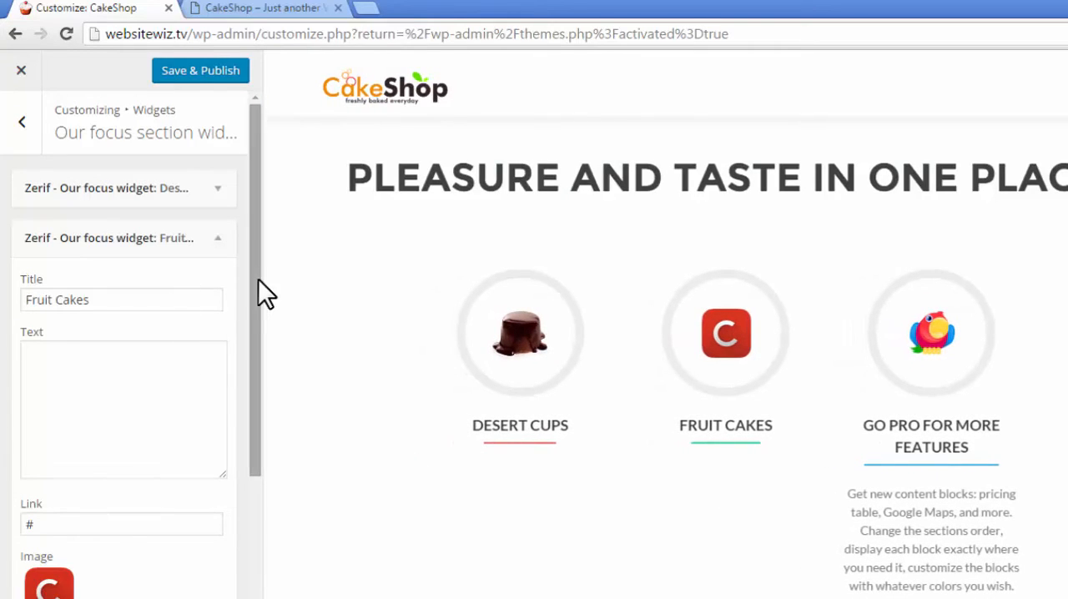
- Upload featur2 from the features folder as a new image for the Fruit Cakes widget
drag(262, 291, 233, 470)
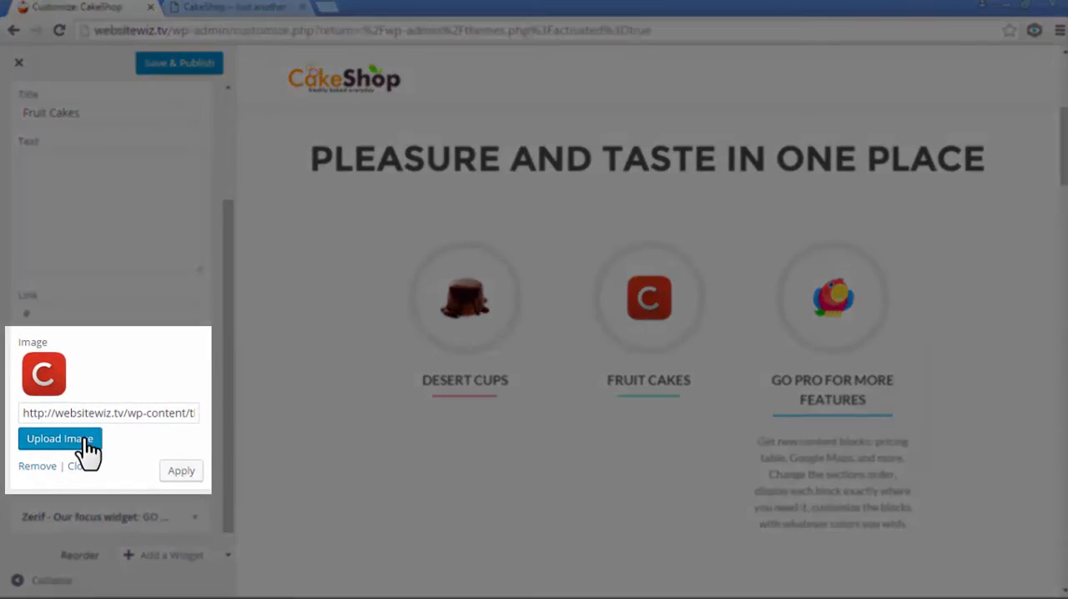
click(87, 439)
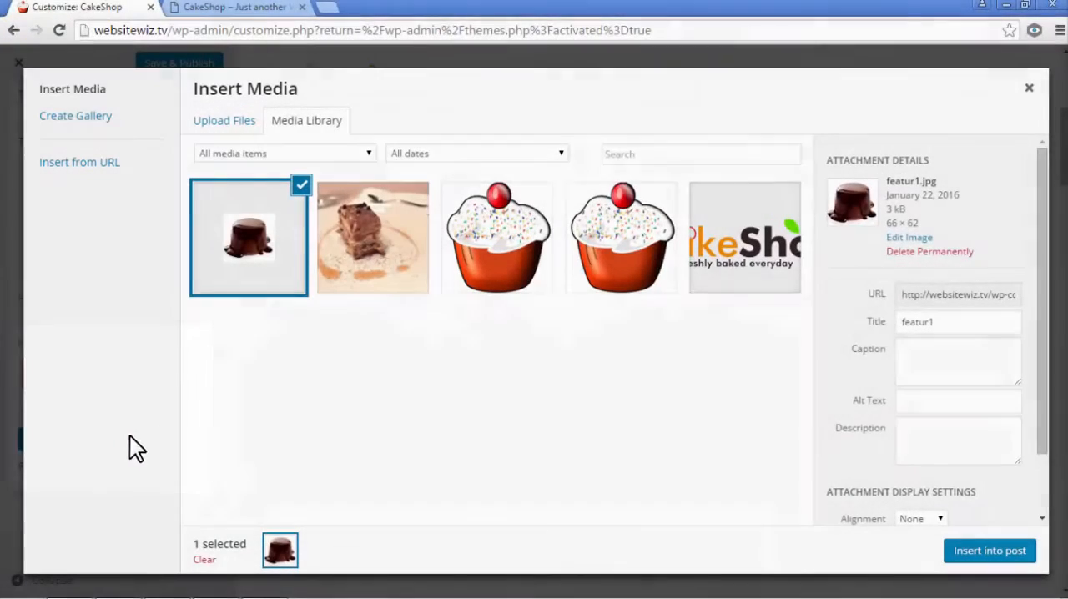
click(218, 123)
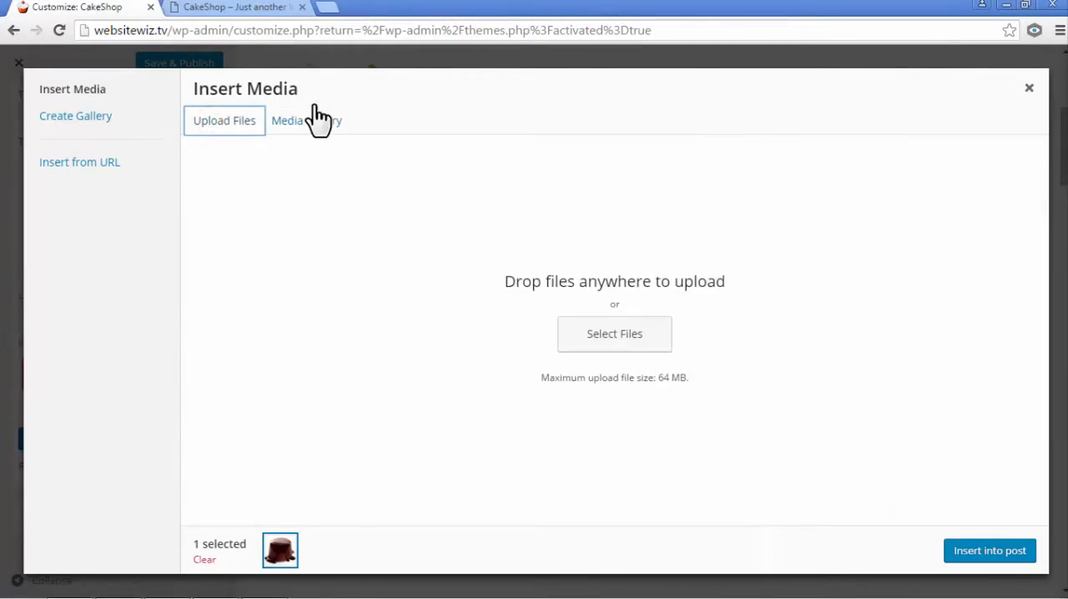
click(1026, 6)
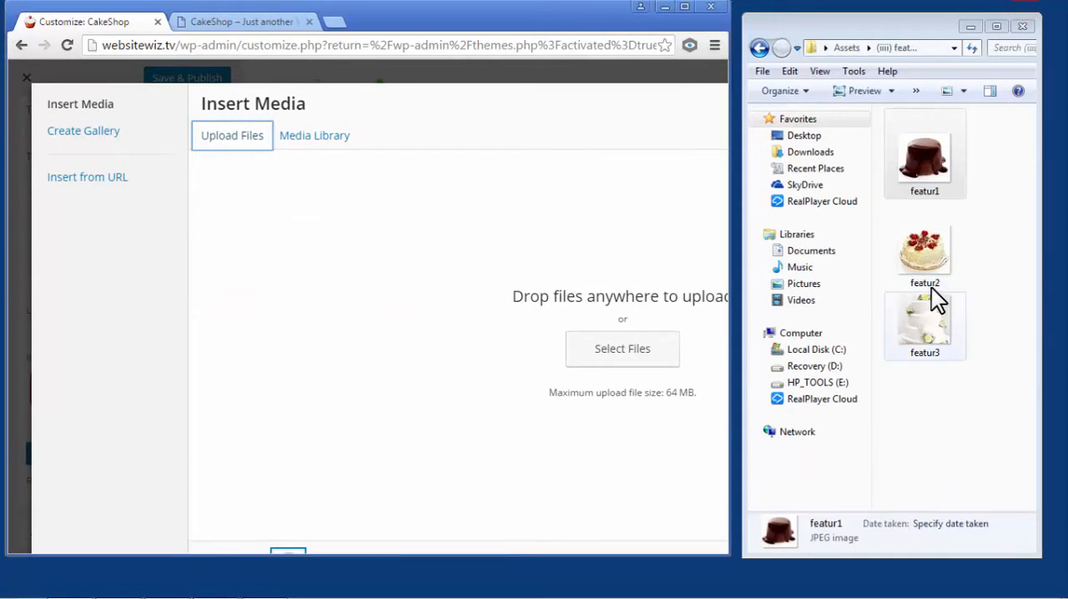
click(928, 257)
drag(682, 298, 616, 218)
click(685, 6)
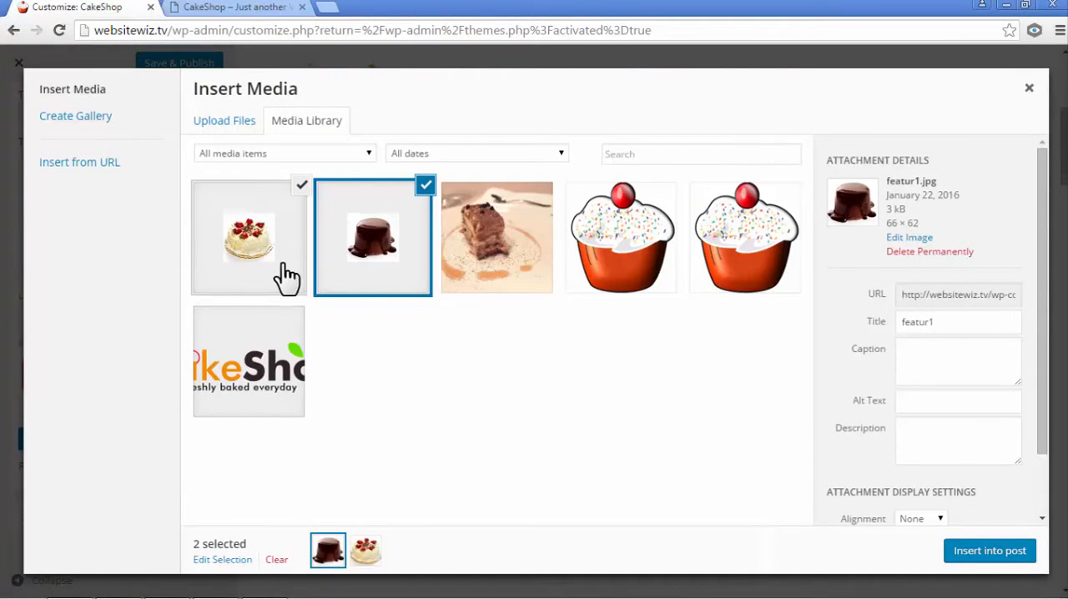
- Deselect featur1 in the media library so that only the featur2 image is selected
click(276, 259)
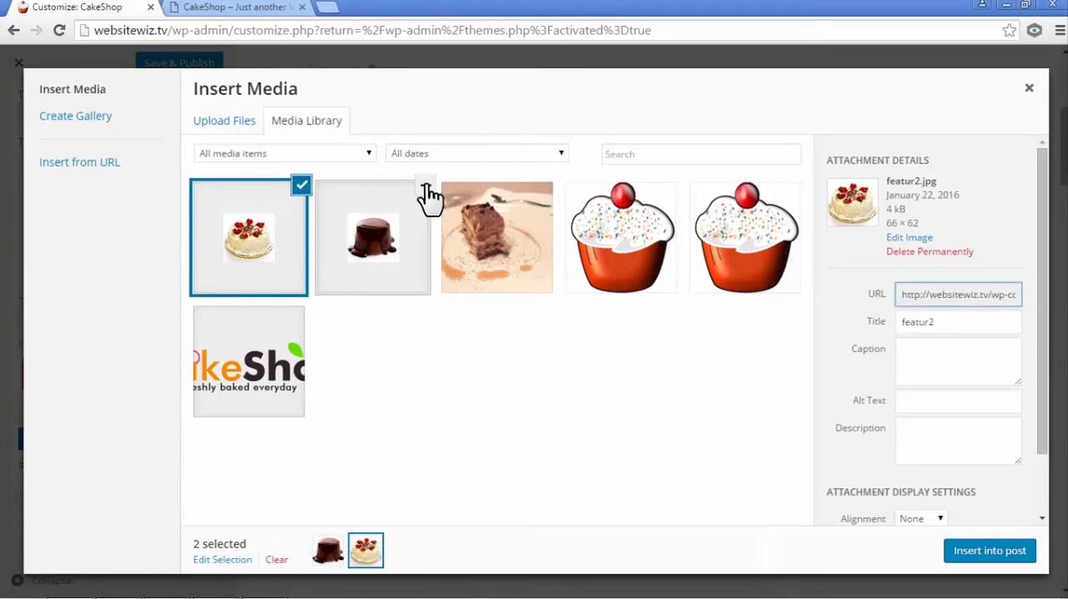
click(426, 186)
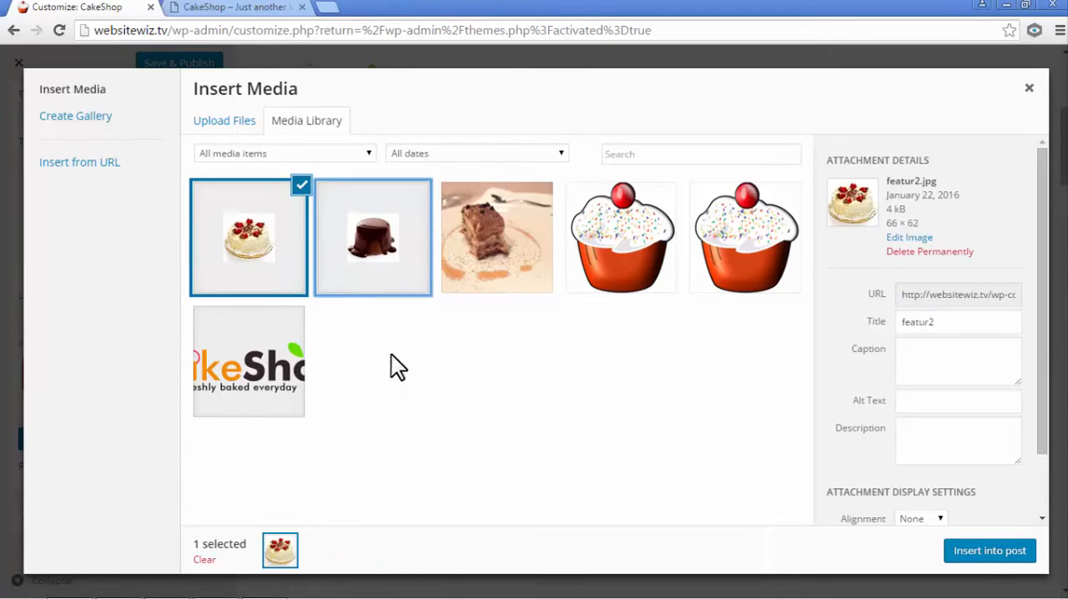
click(412, 374)
click(275, 250)
click(275, 249)
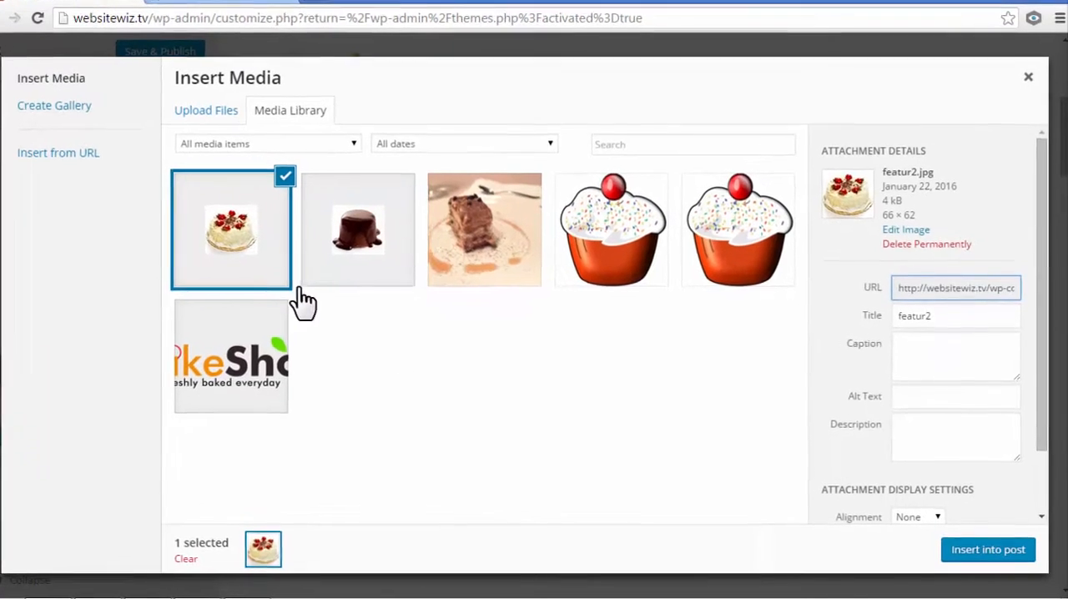
- Insert the selected featur2 image into the Fruit Cakes widget, apply it and collapse the widget
click(967, 547)
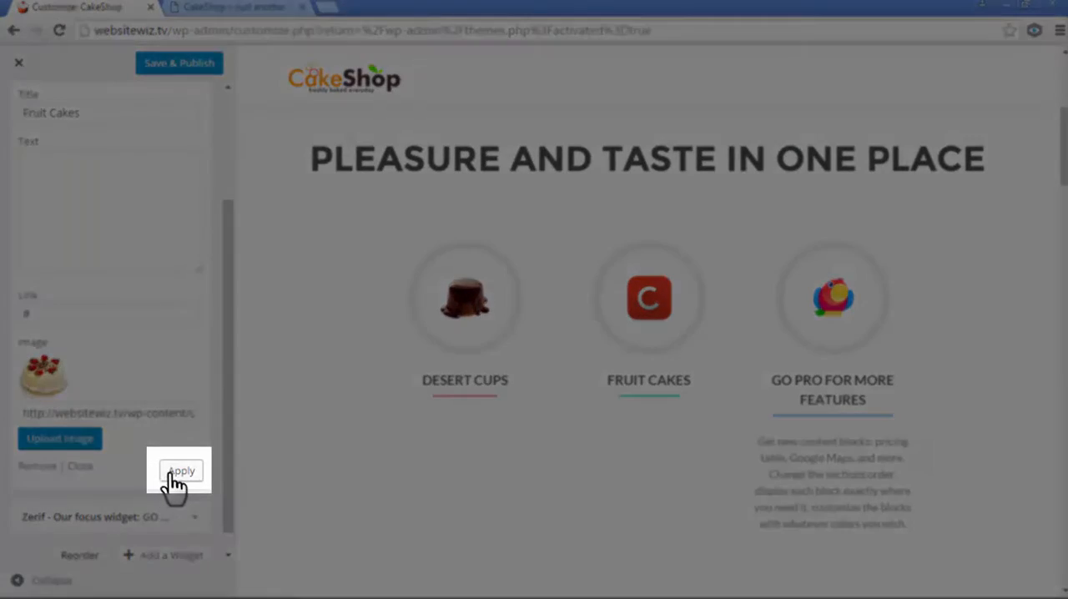
click(174, 471)
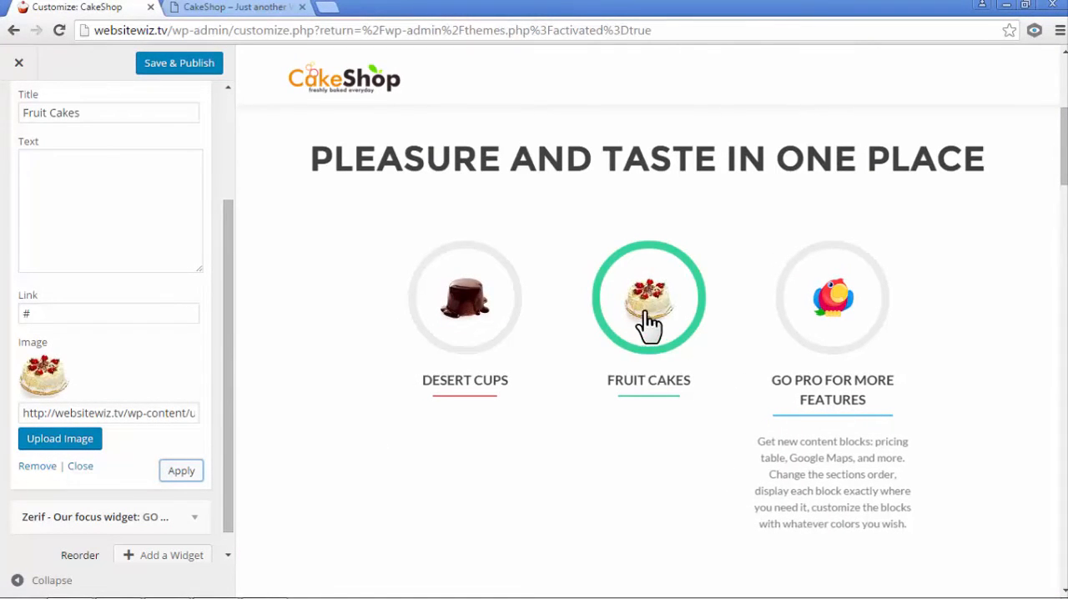
drag(228, 350, 209, 214)
click(196, 215)
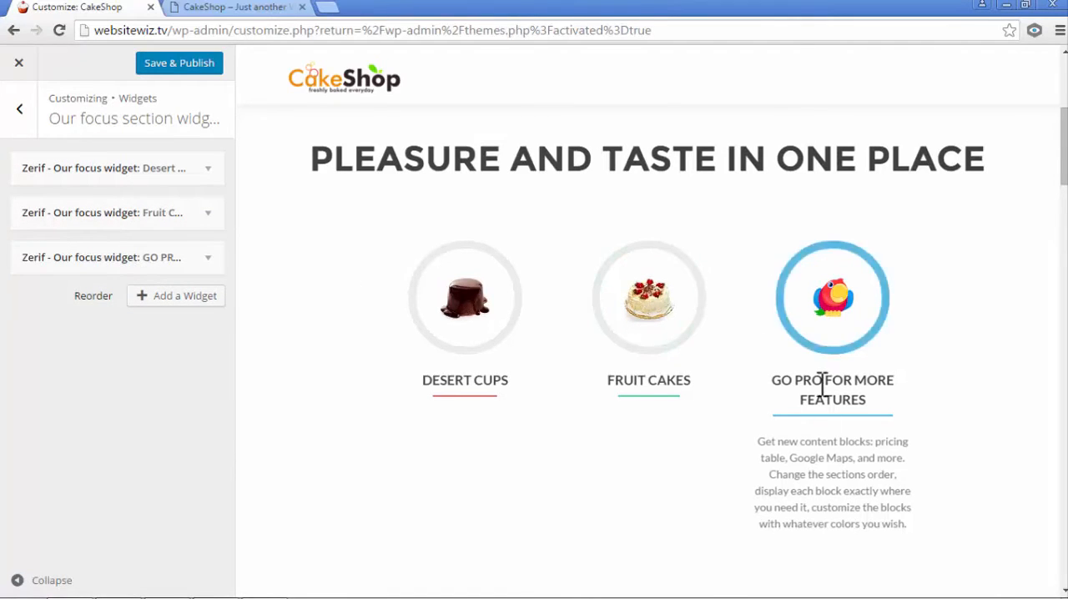
- Change the title of the GO PRO FOR MORE FEATURES focus widget to "Wedding Cakes"
click(209, 260)
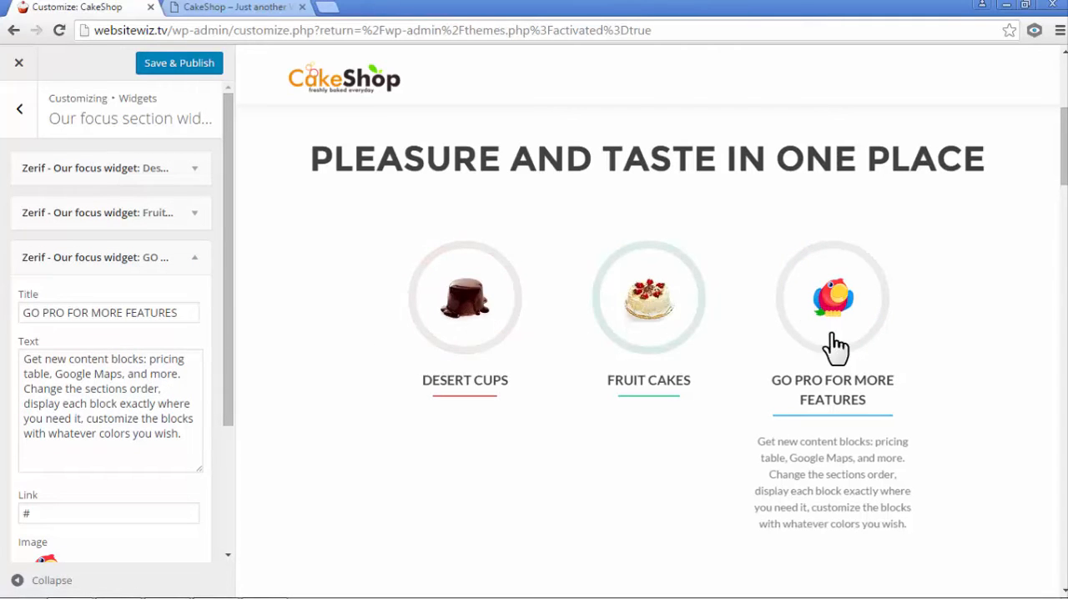
drag(191, 314, 16, 316)
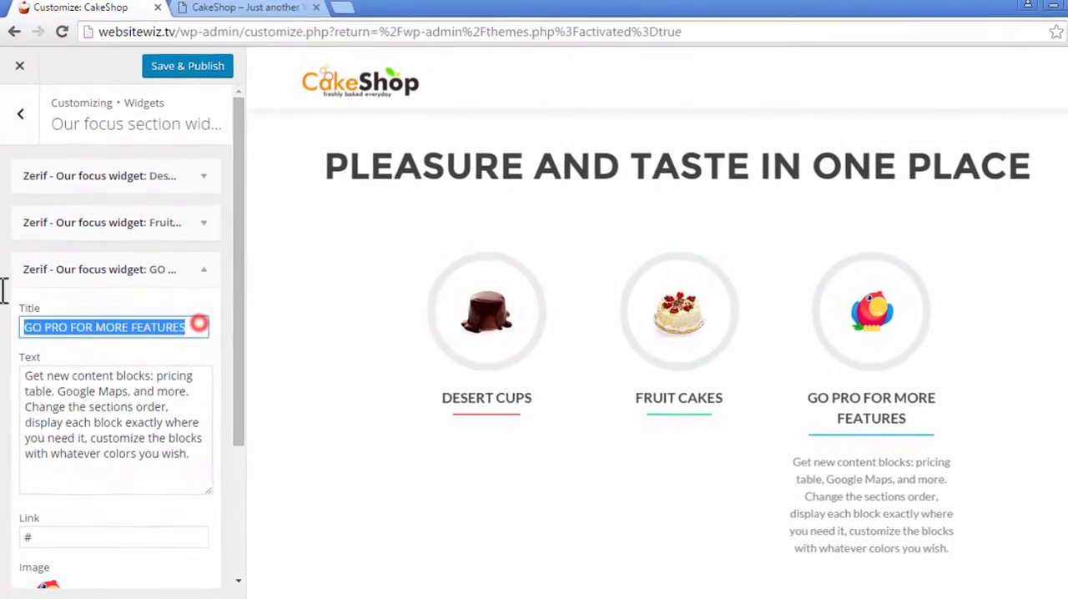
text(Wedding Cakes)
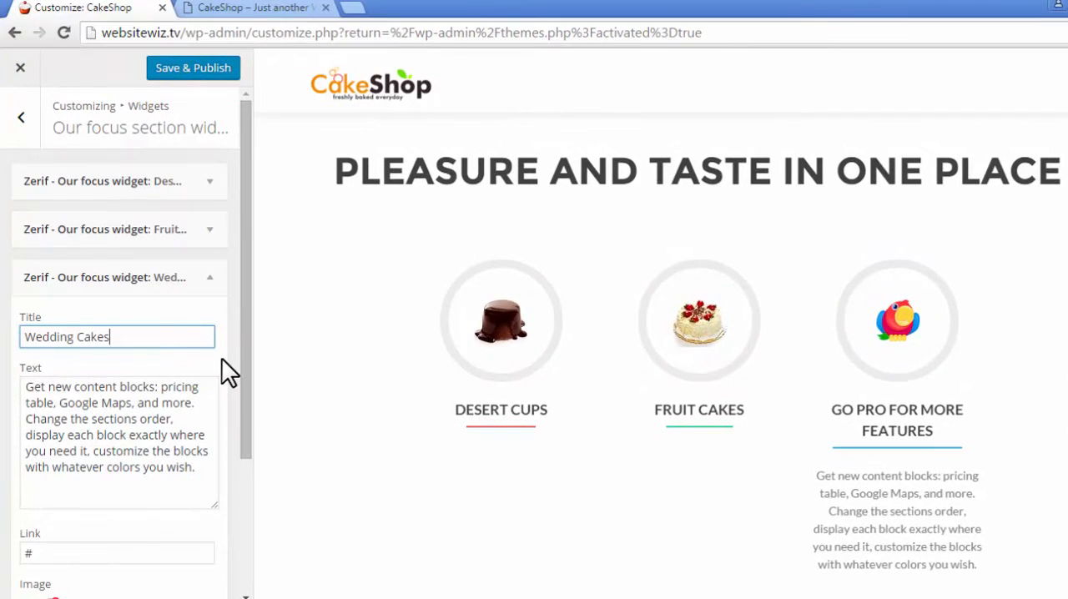
- Clear the description text of the Wedding Cakes focus widget
click(221, 357)
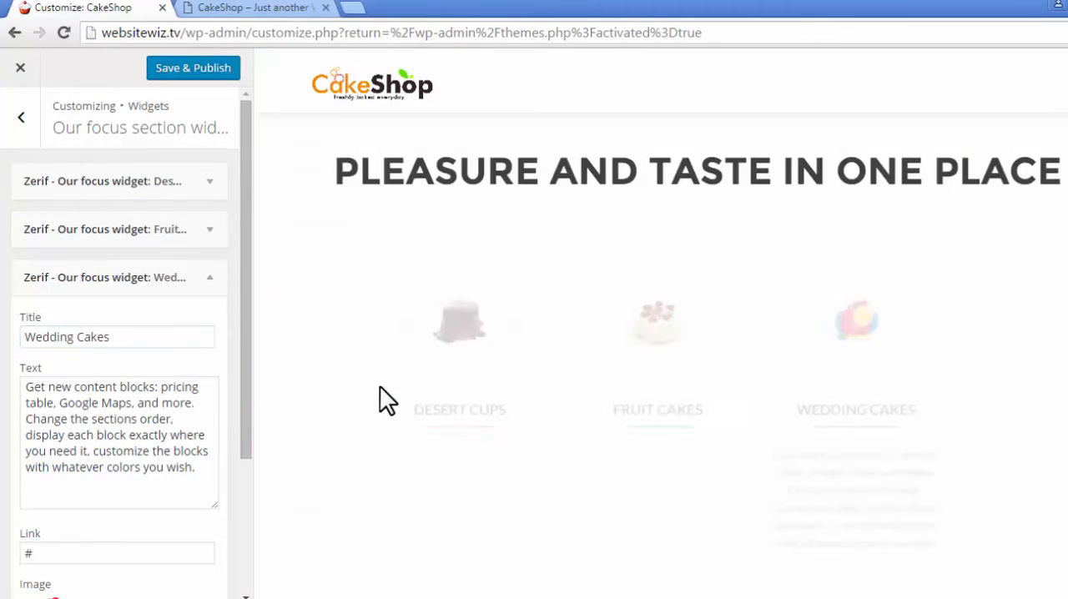
drag(836, 410, 949, 409)
drag(205, 473, 14, 360)
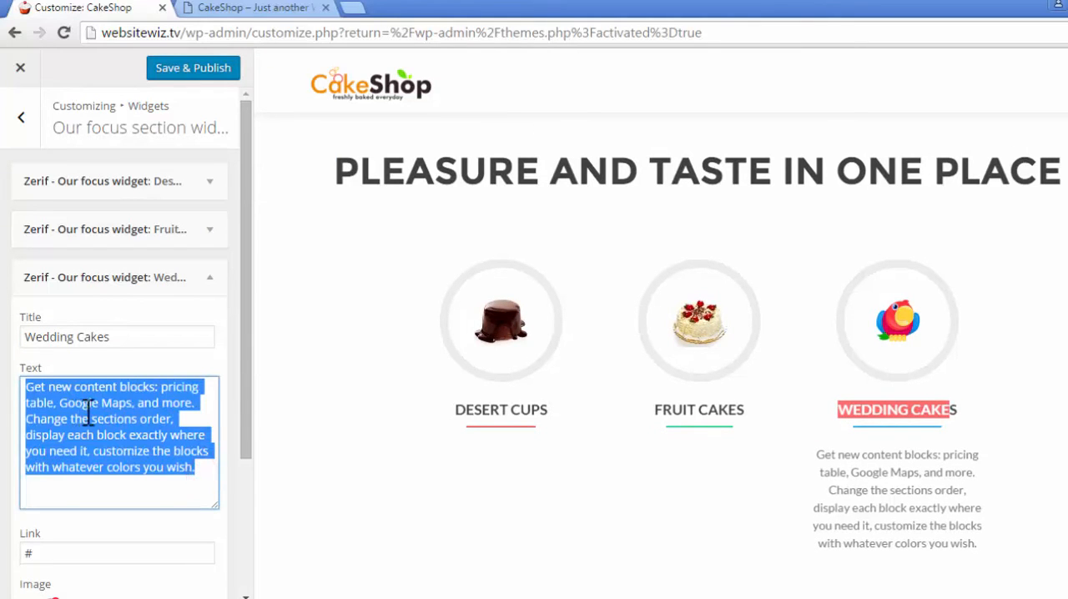
key(BackSpace)
click(382, 483)
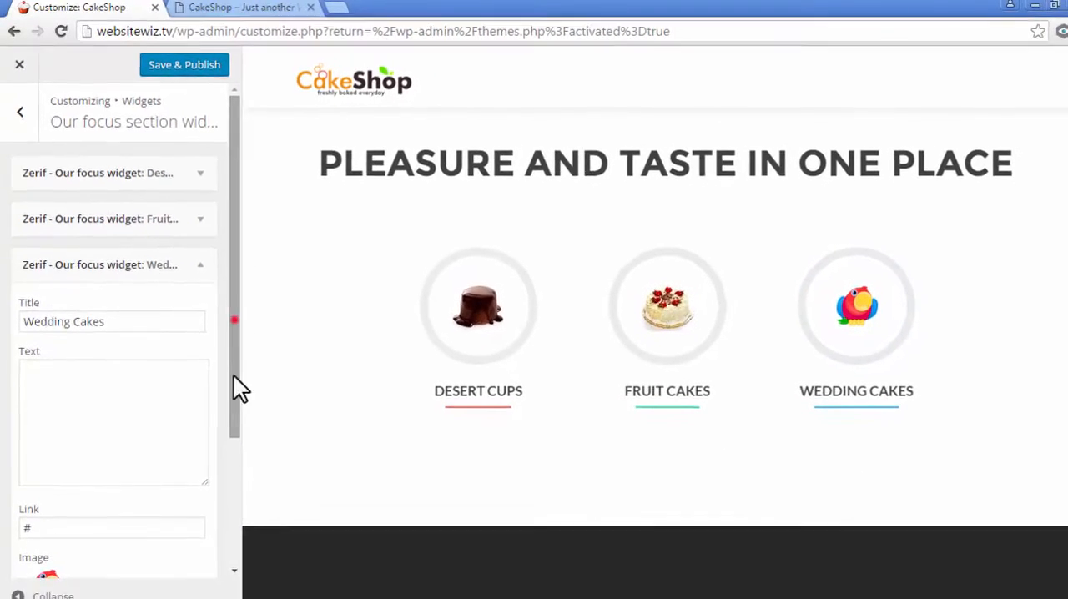
- Upload featur3 from the features folder as a new image for the Wedding Cakes widget
scroll(239, 388, down, 2)
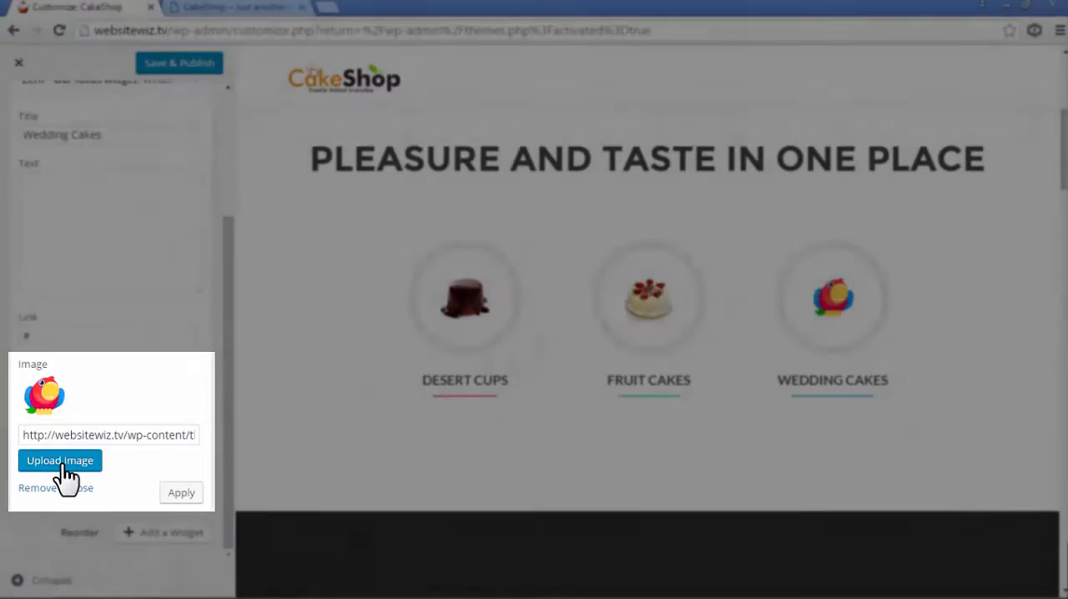
click(63, 463)
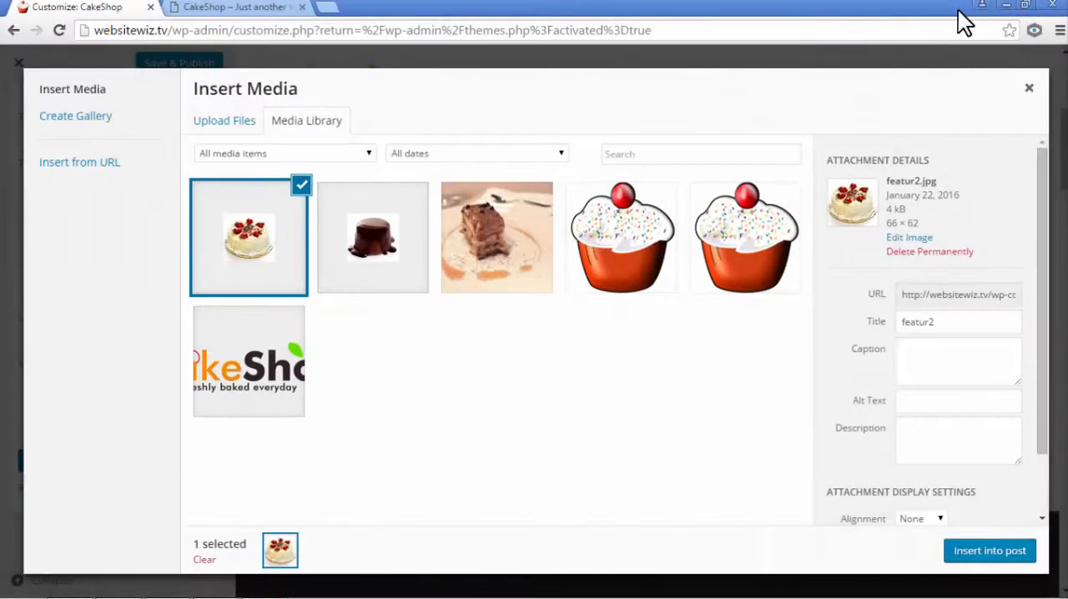
click(230, 127)
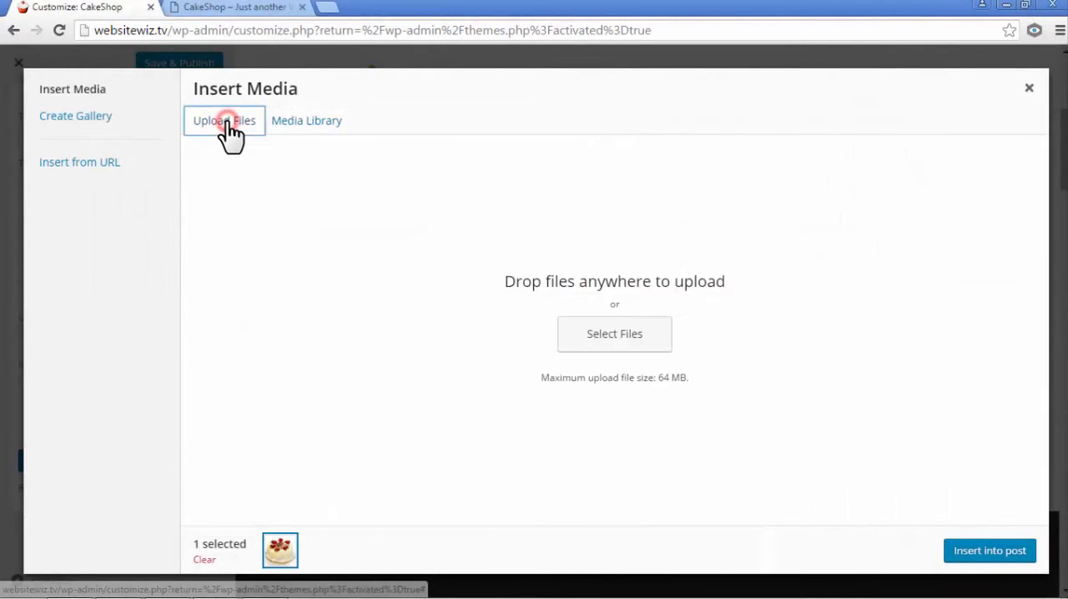
click(1025, 5)
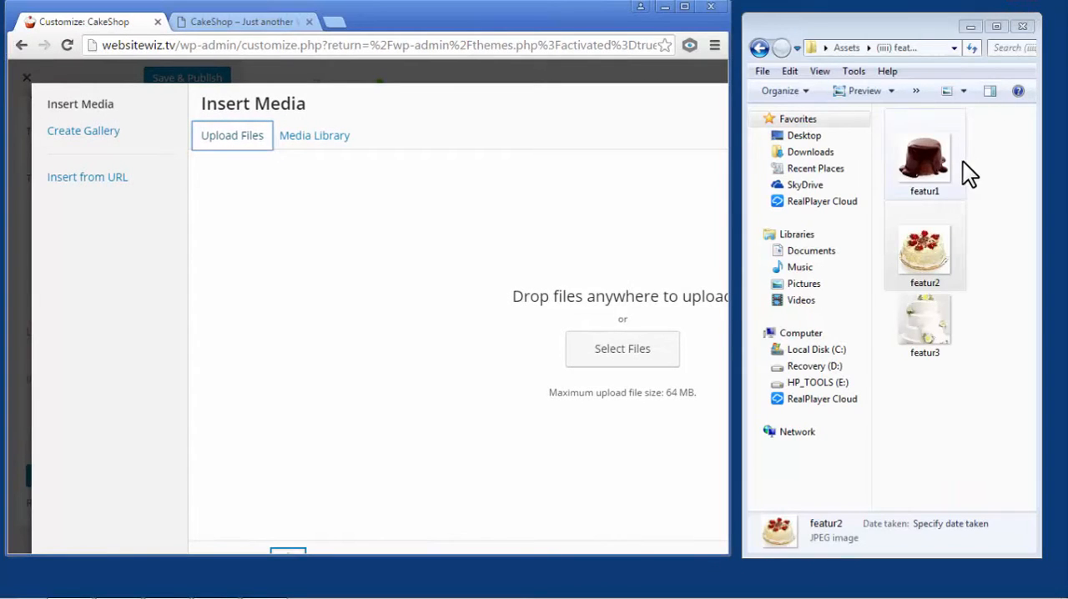
drag(918, 314, 567, 261)
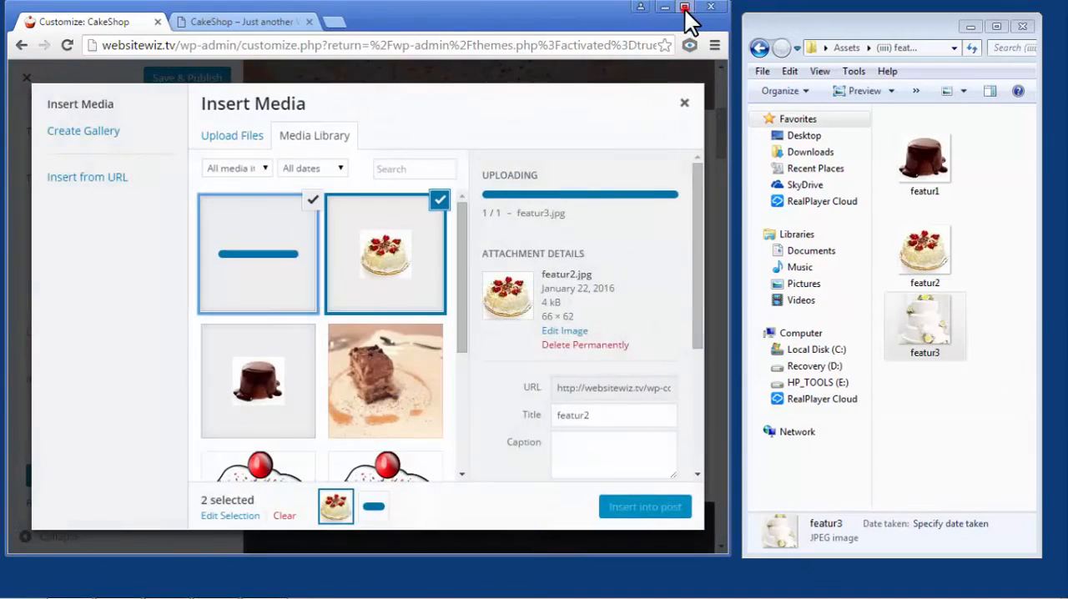
click(685, 8)
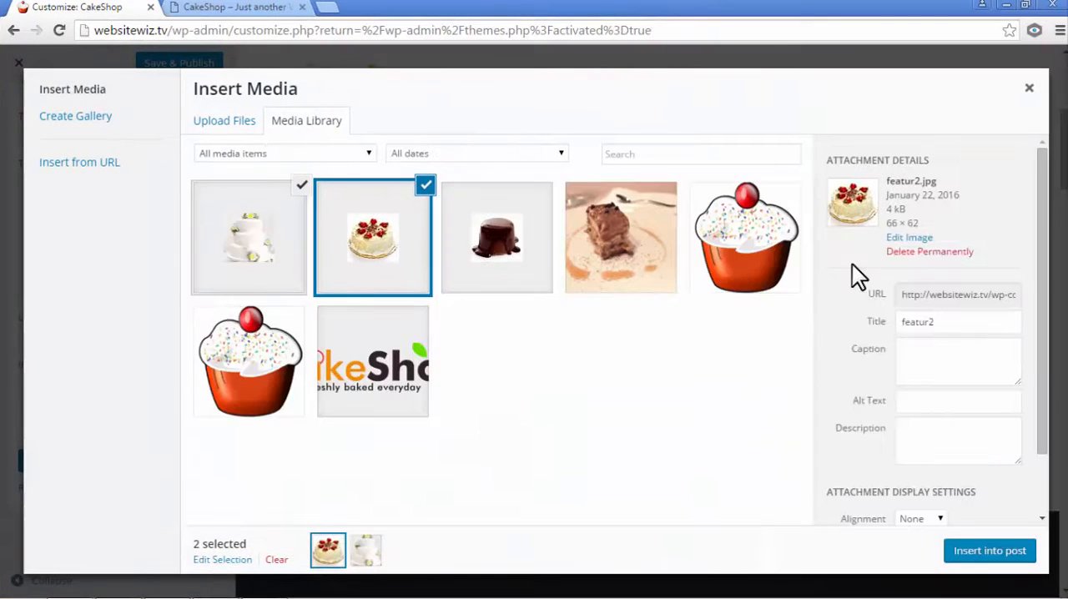
- Deselect featur2 in the media library so that only the featur3 image is selected
click(275, 231)
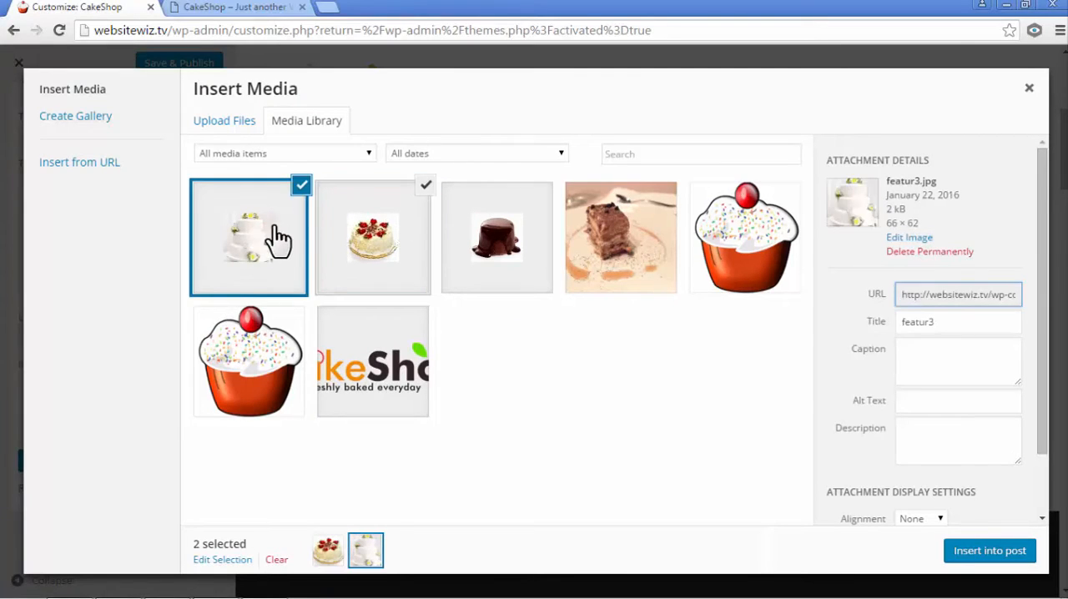
click(425, 184)
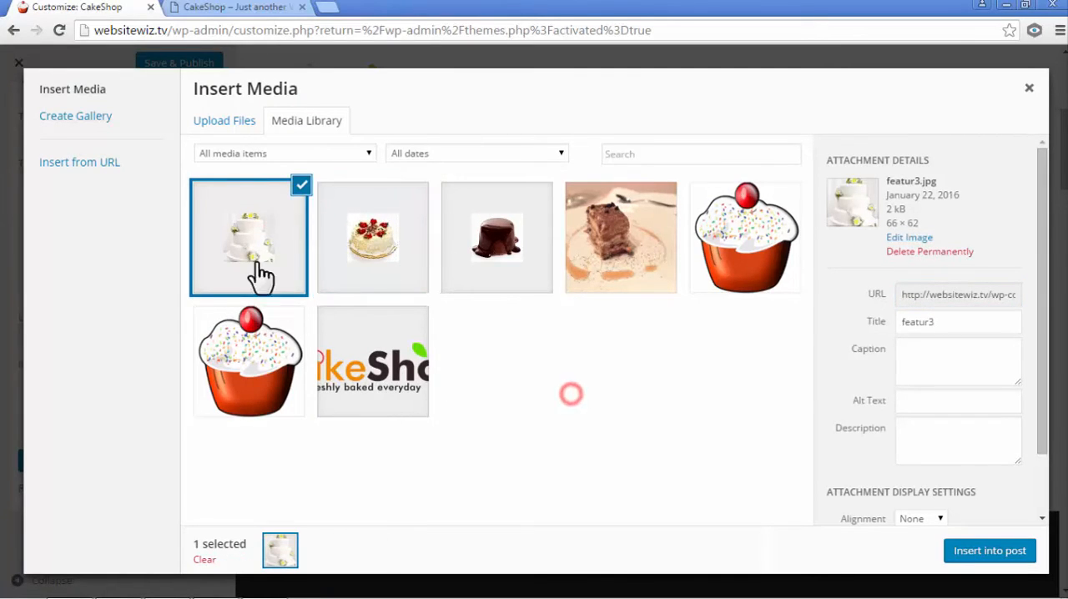
click(252, 237)
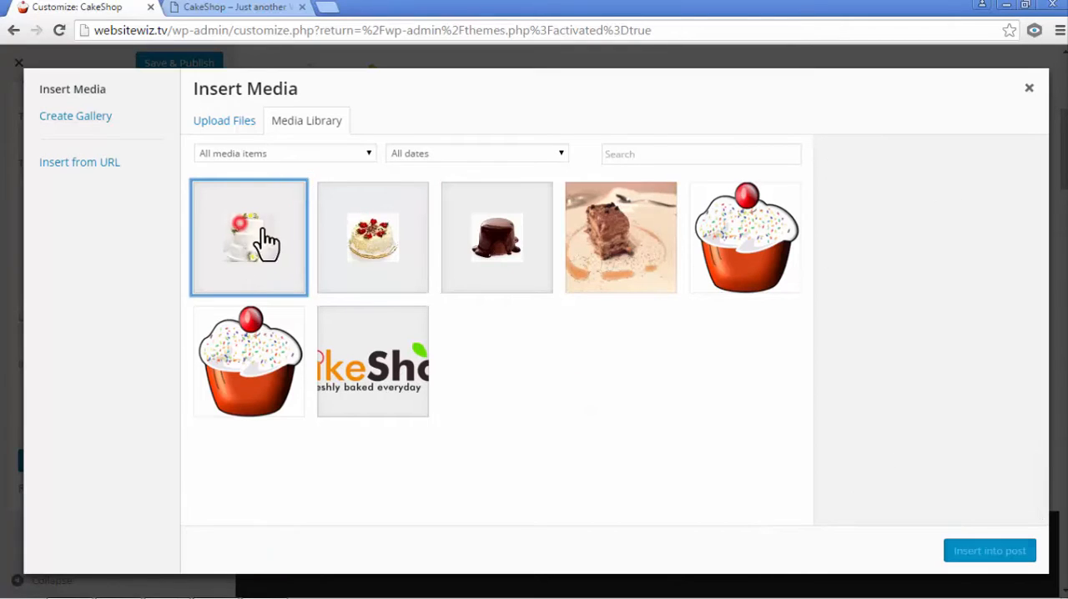
click(254, 275)
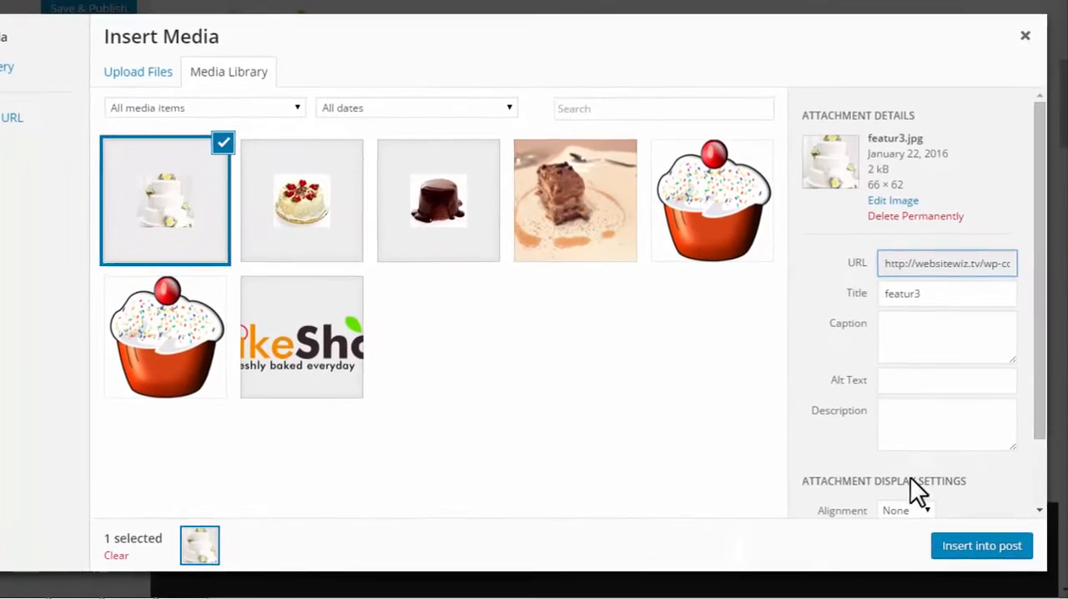
- Insert the selected featur3 image into the Wedding Cakes widget, apply it and publish the changes
click(986, 548)
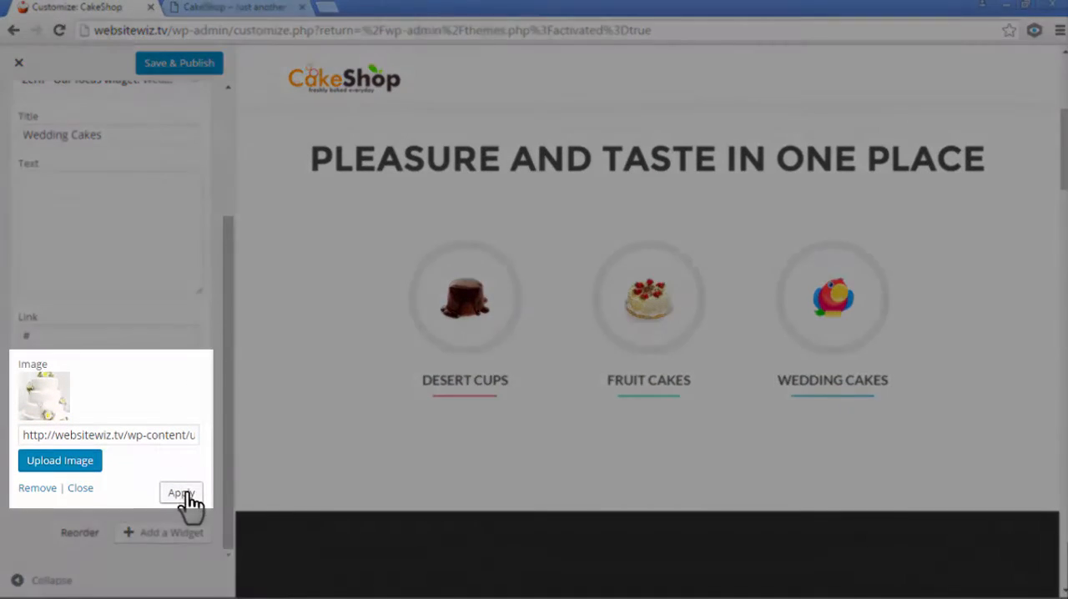
click(183, 493)
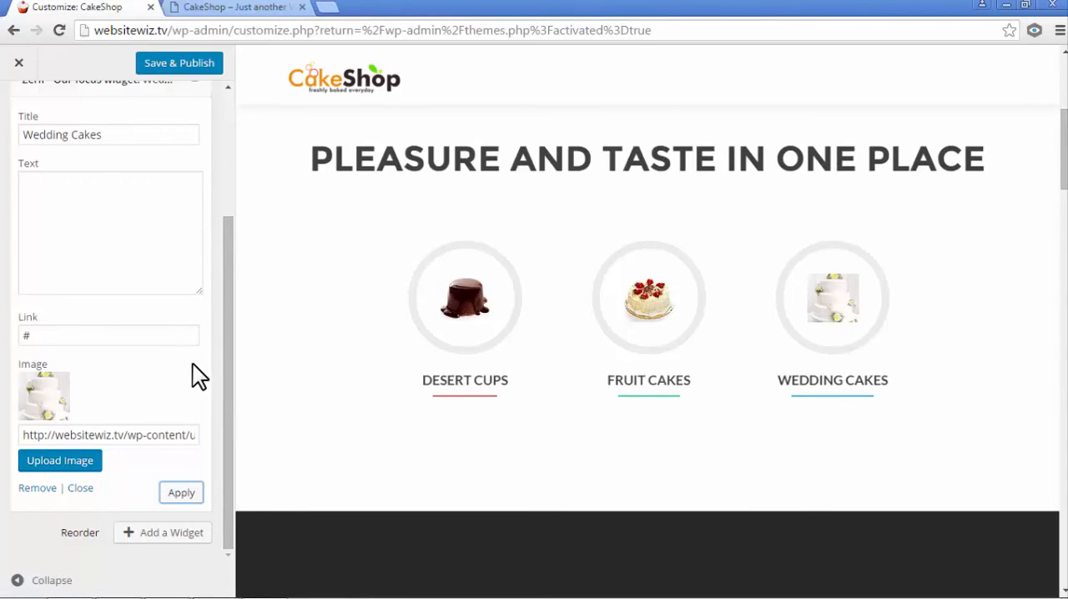
scroll(192, 364, up, 3)
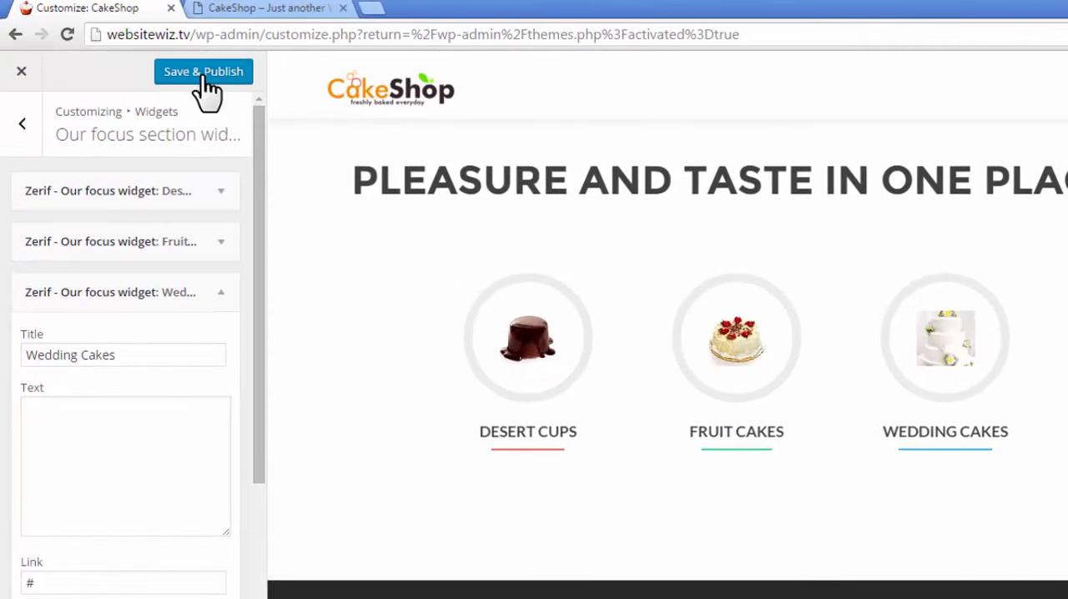
click(202, 75)
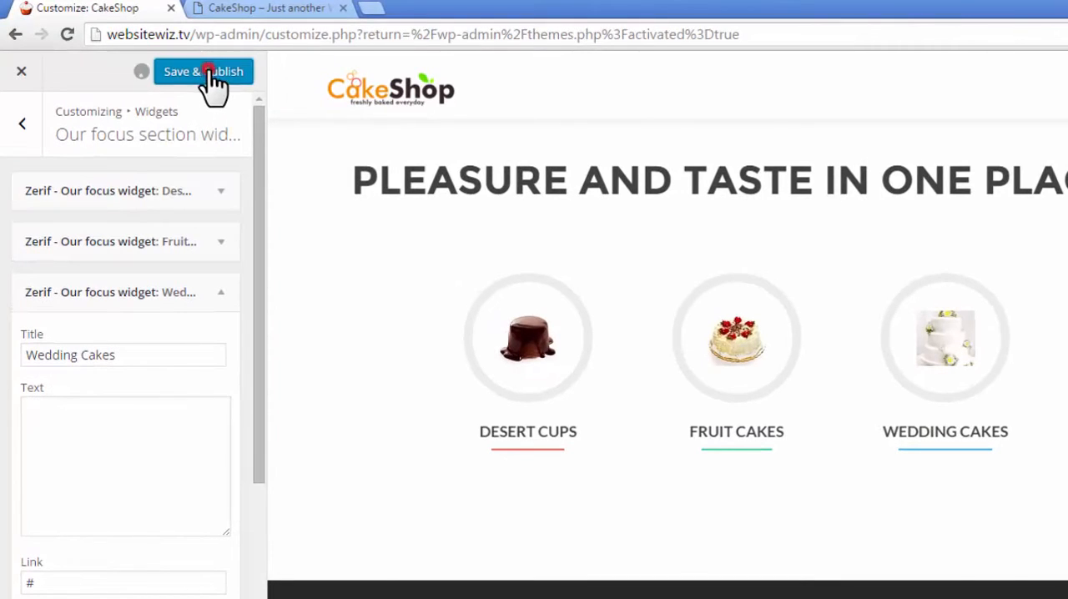
- Leave the focus section settings and open the About us section for customizing
click(12, 138)
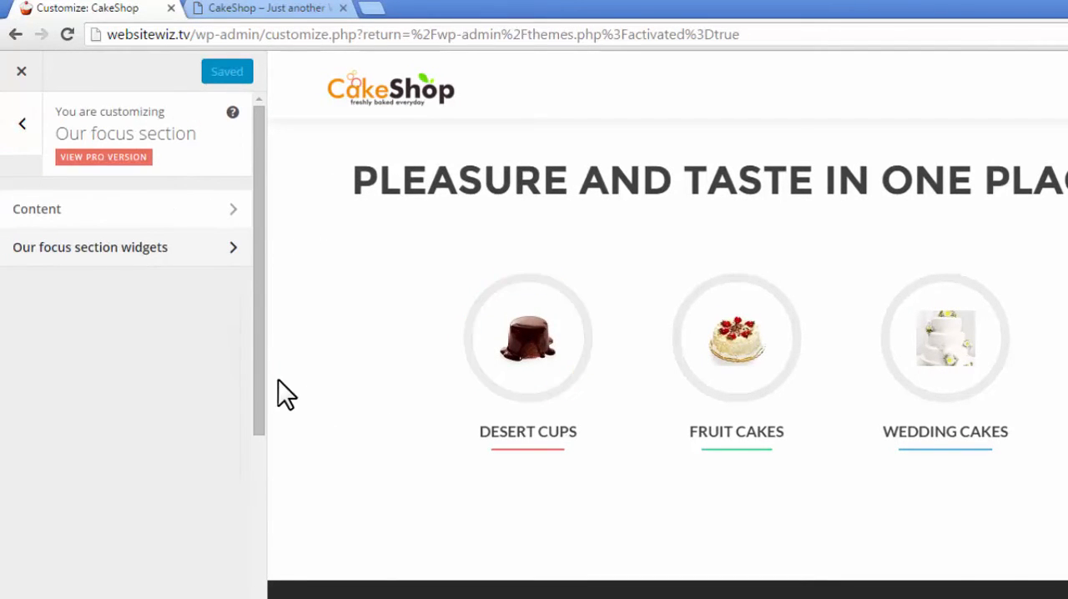
click(23, 125)
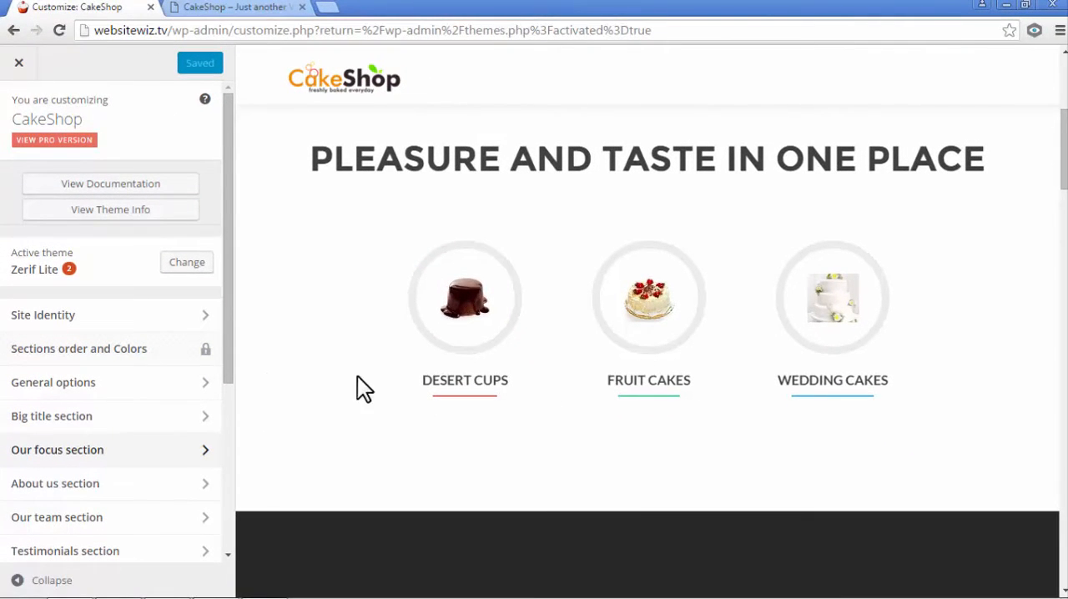
drag(224, 341, 230, 429)
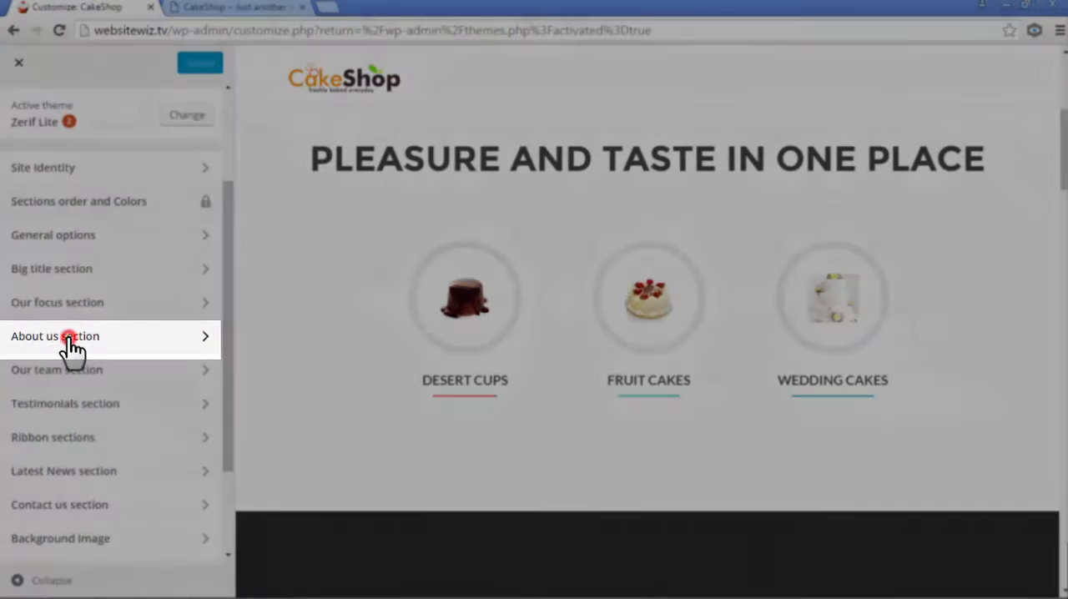
click(71, 349)
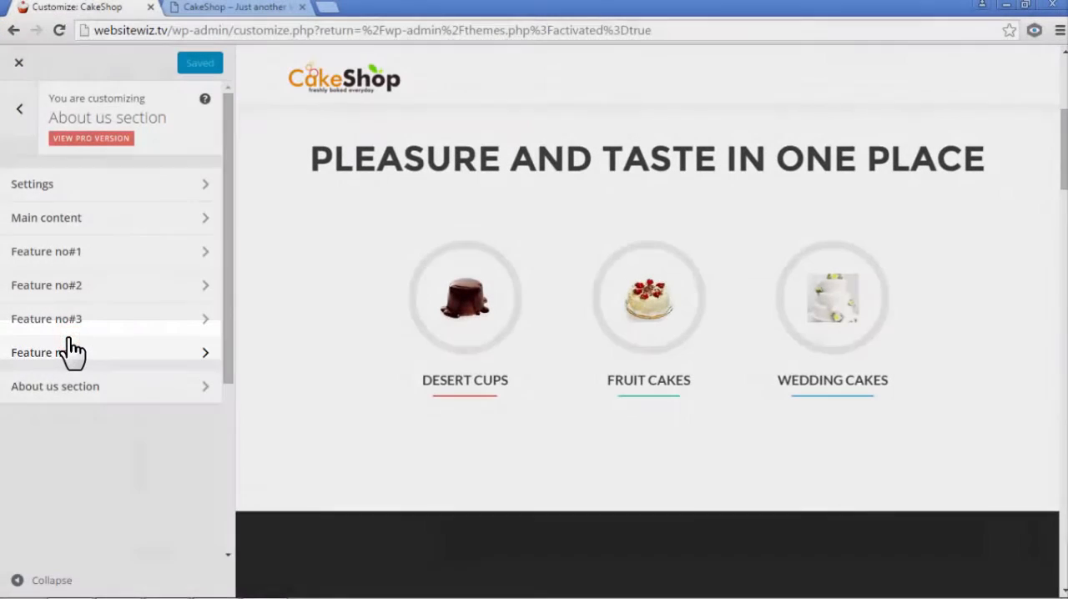
- Try hiding the About us section in its settings and show it again
click(108, 184)
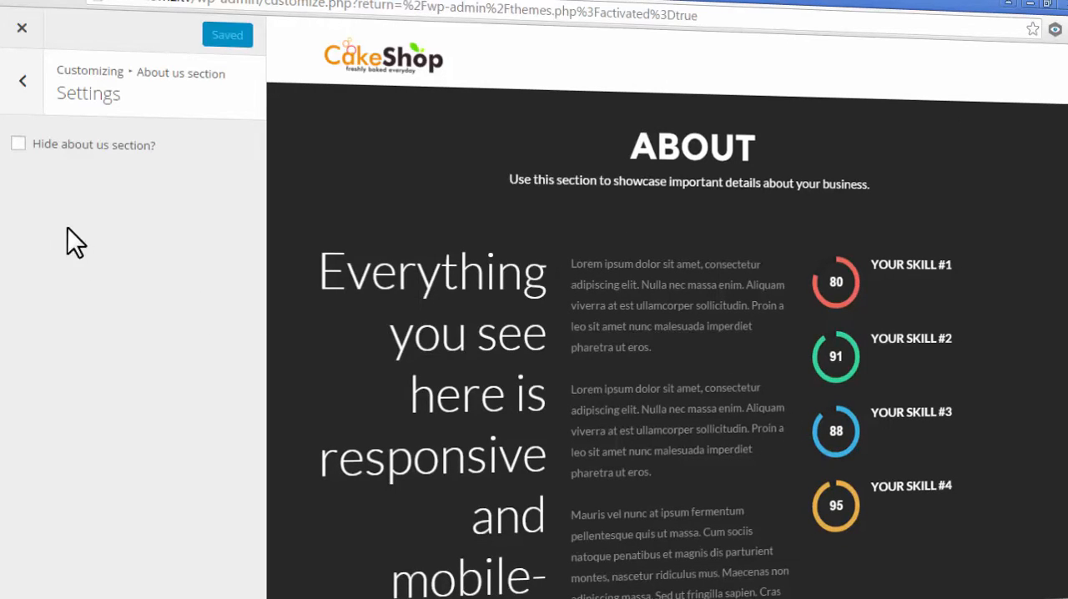
click(17, 144)
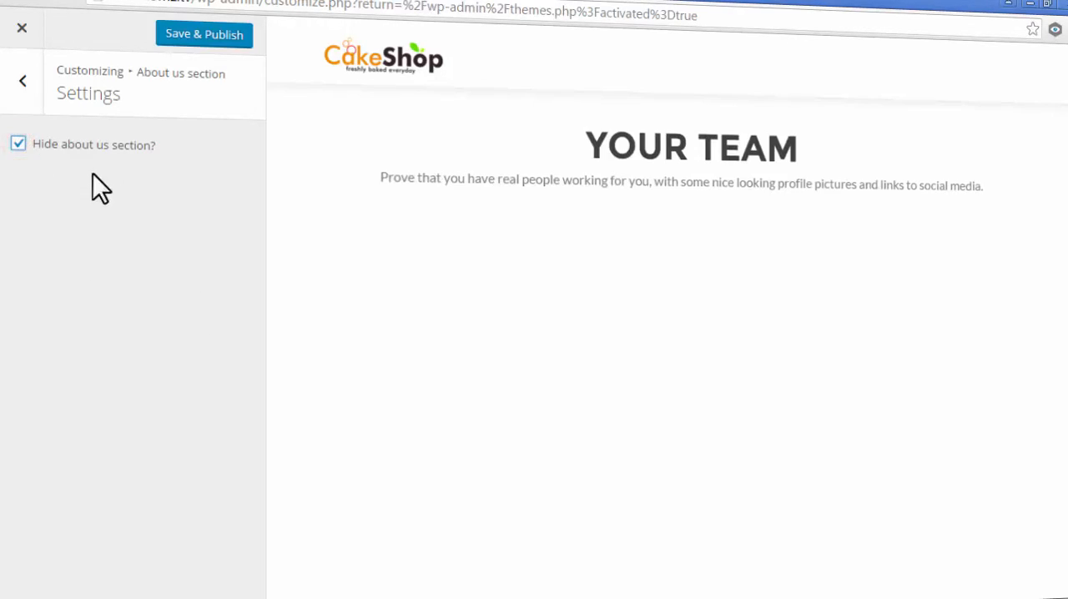
click(17, 143)
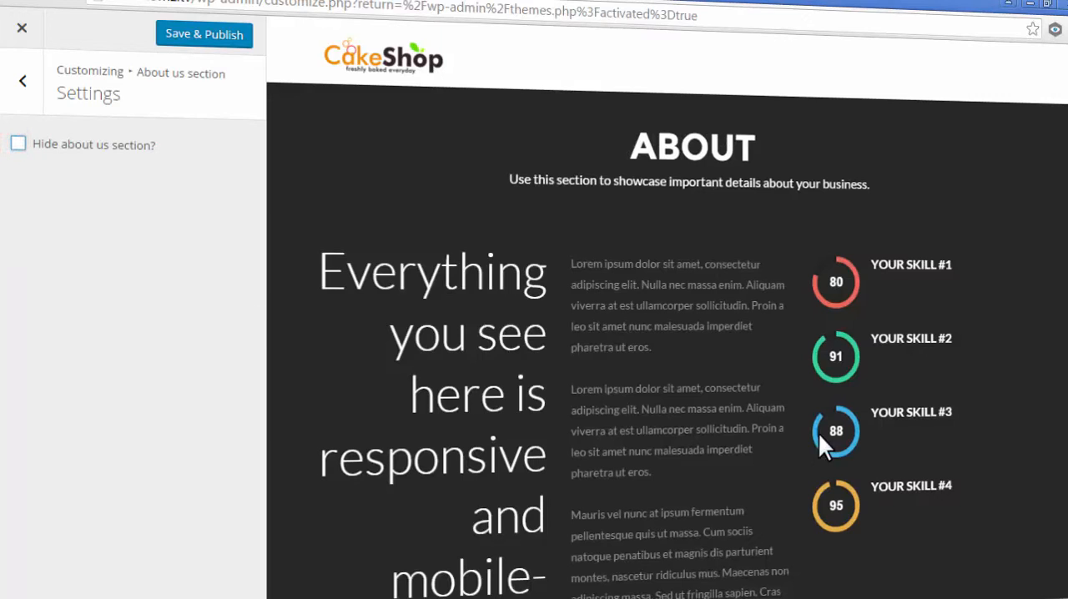
click(23, 80)
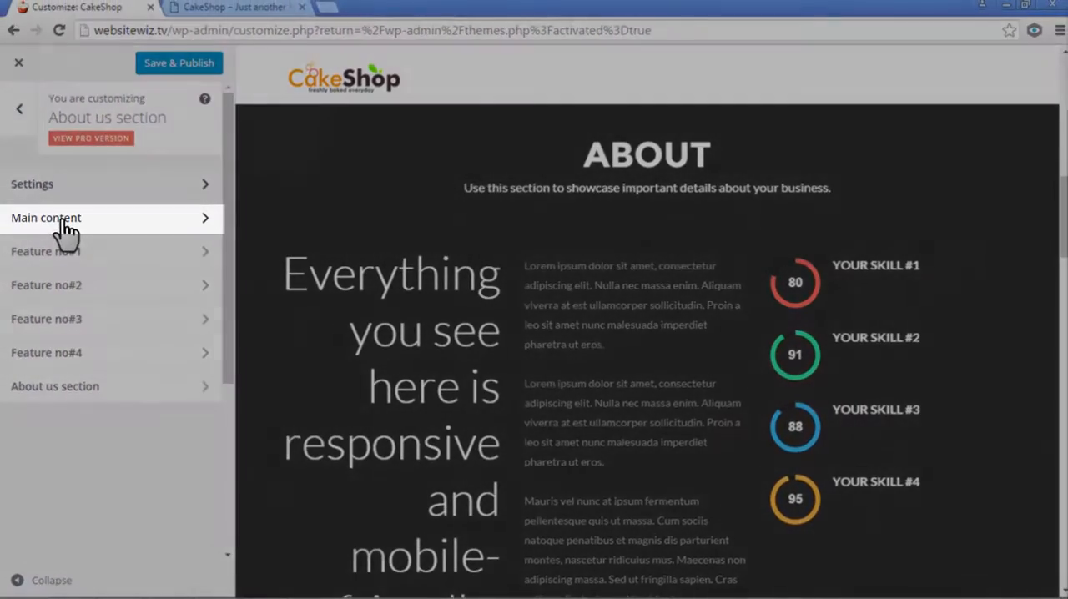
- Change the title in the About us section's main content to "Why Choose Us"
click(72, 206)
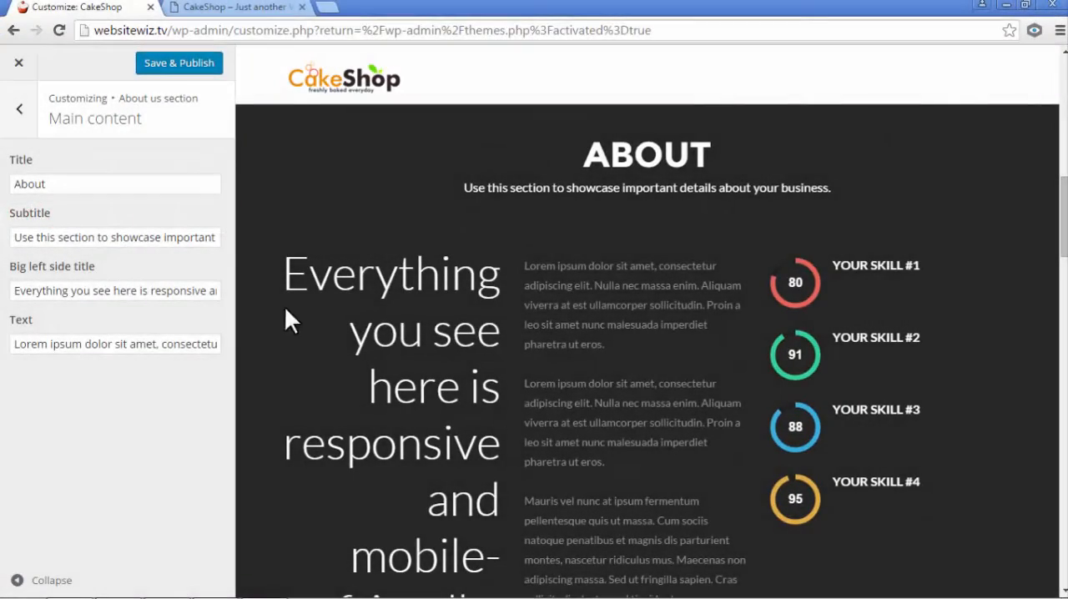
drag(58, 185, 8, 191)
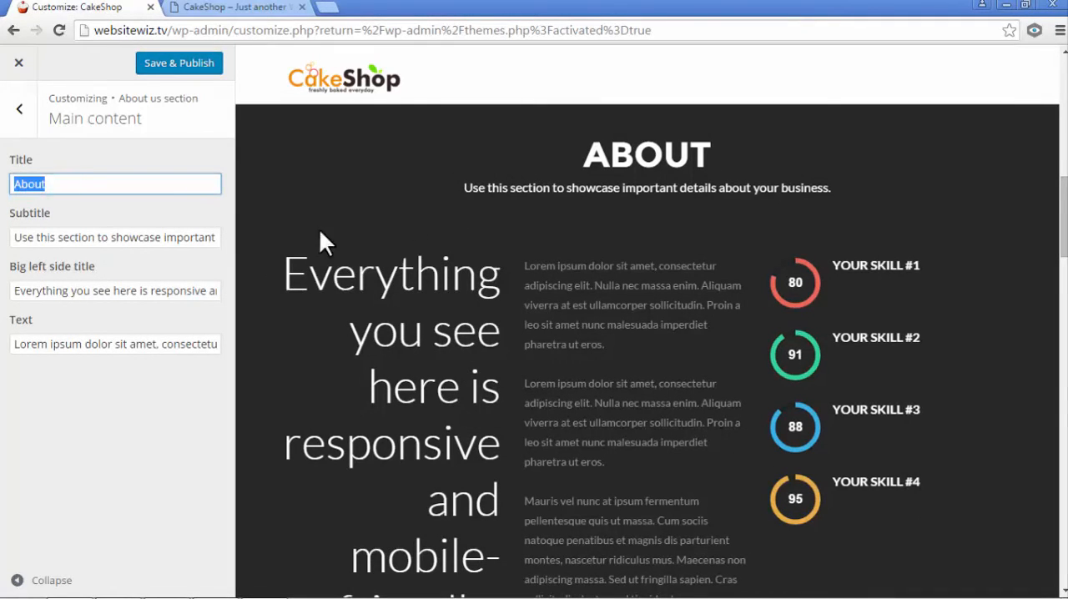
click(93, 177)
drag(88, 185, 11, 215)
text(W)
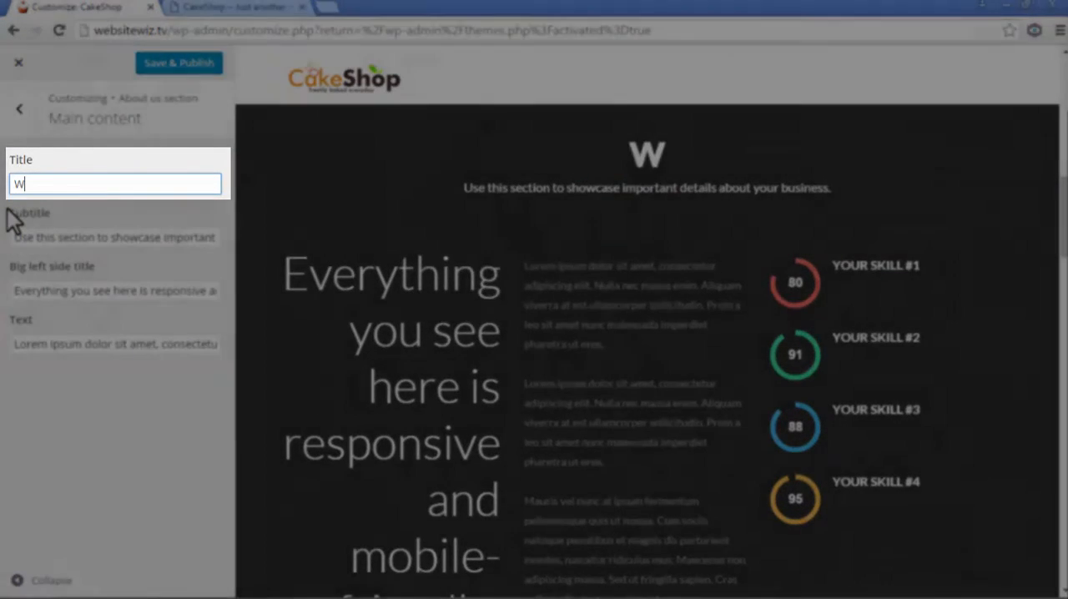
text(hy Choo)
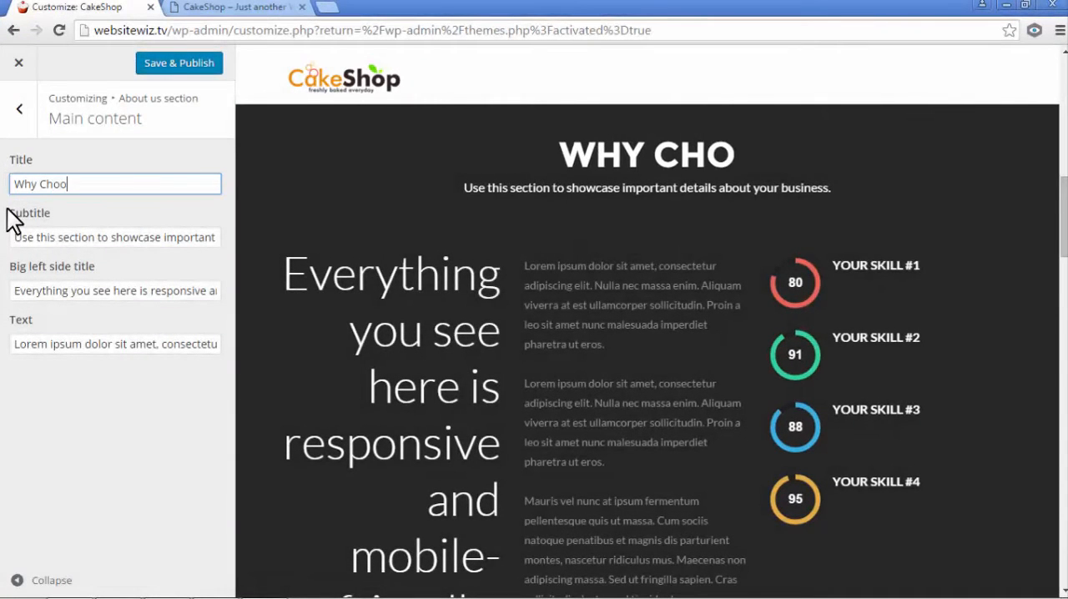
text(se Us)
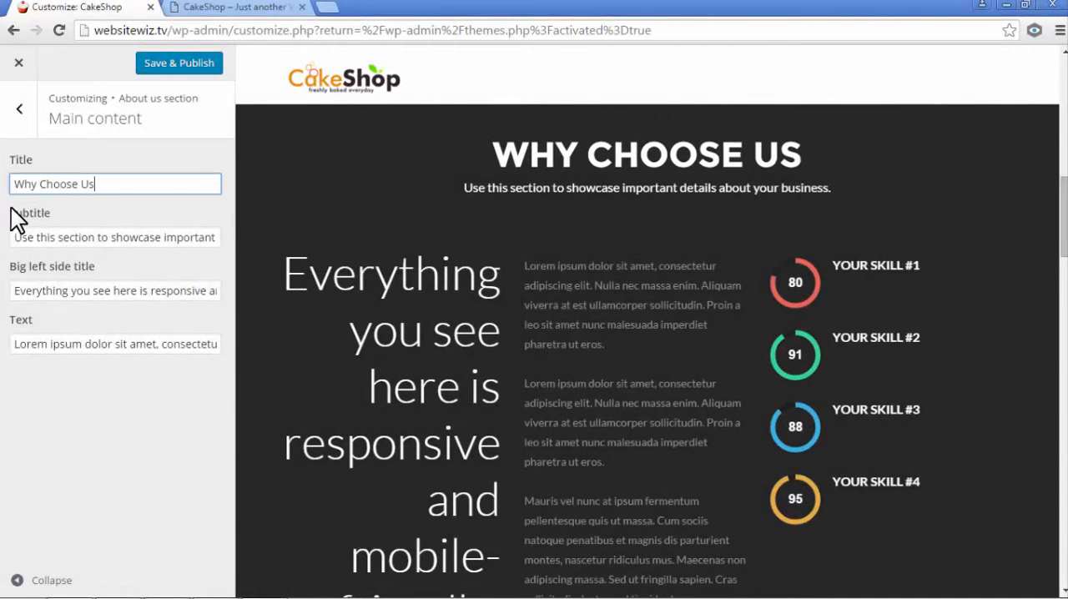
click(38, 224)
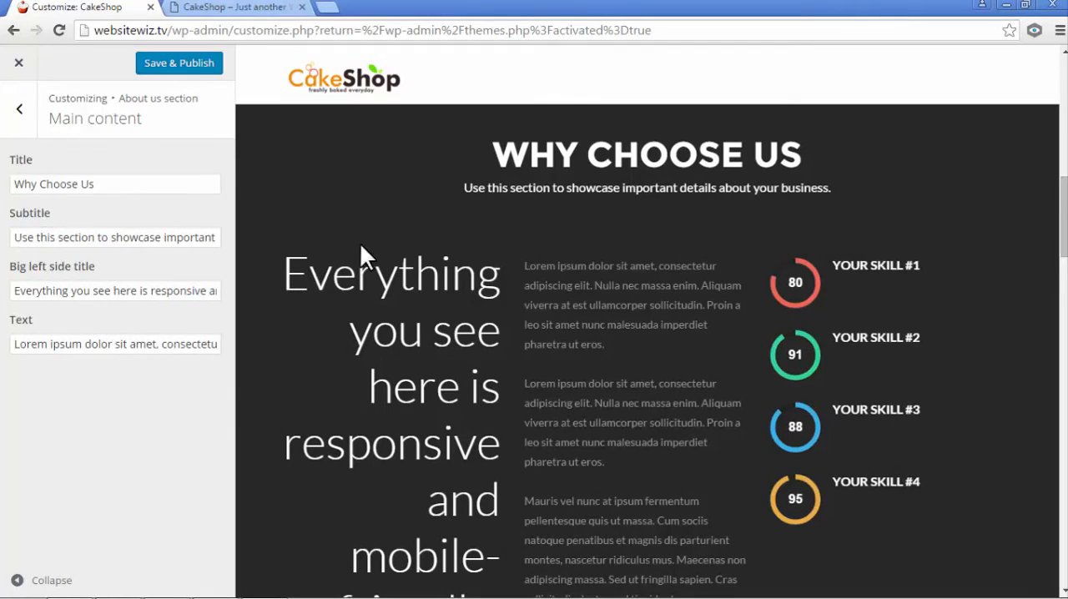
- Clear the subtitle in the About us section's main content
drag(130, 239, 57, 238)
drag(495, 225, 762, 212)
click(38, 237)
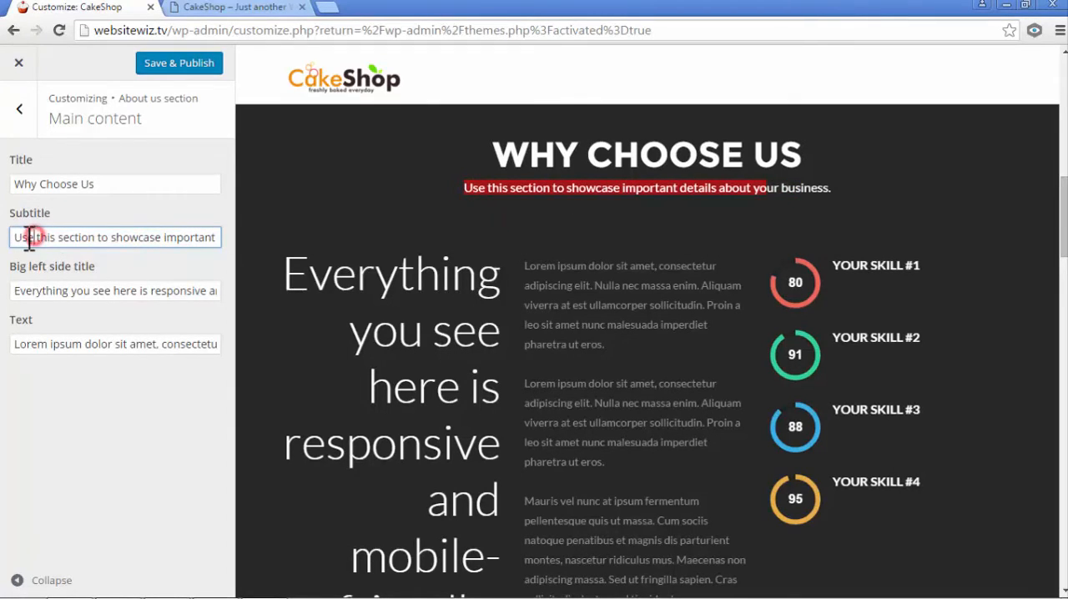
key(ctrl+a)
text(U)
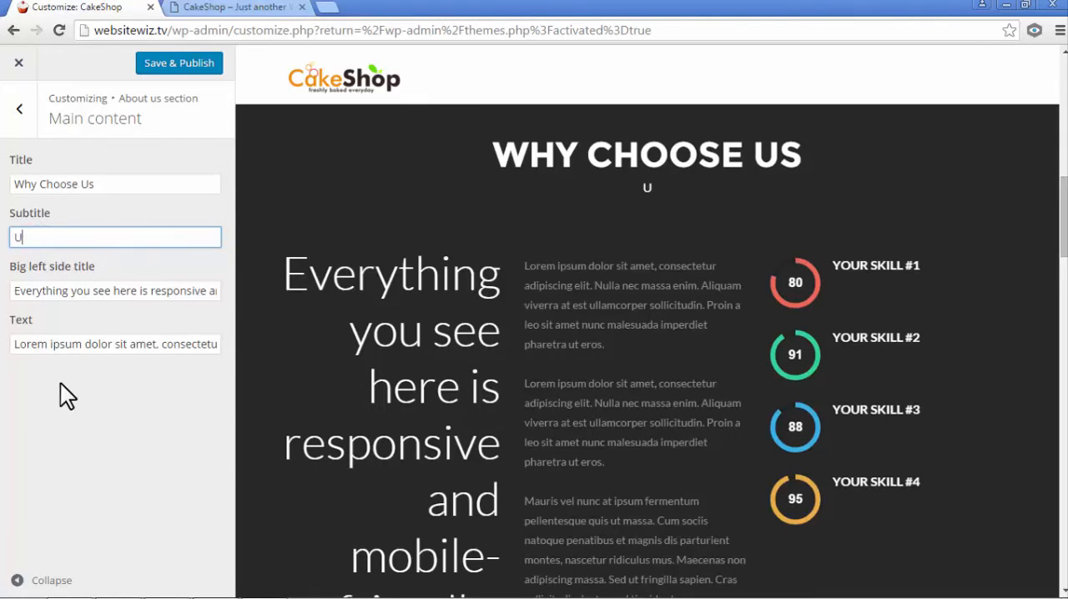
key(BackSpace)
click(136, 403)
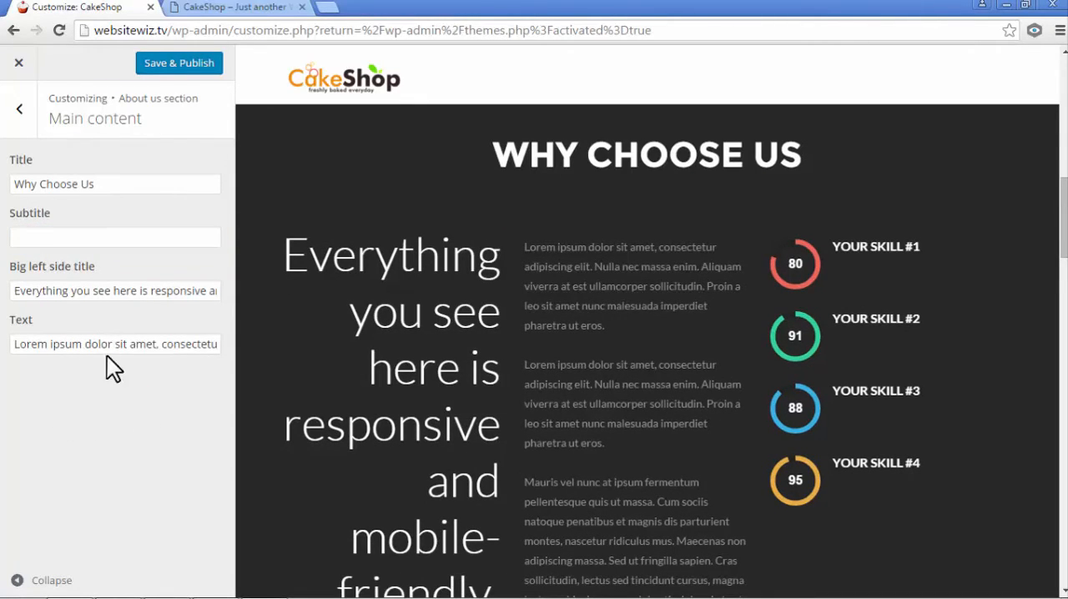
- Compare the big left side title and text fields with the parts of the About us preview they control
drag(100, 266, 57, 284)
drag(137, 290, 98, 292)
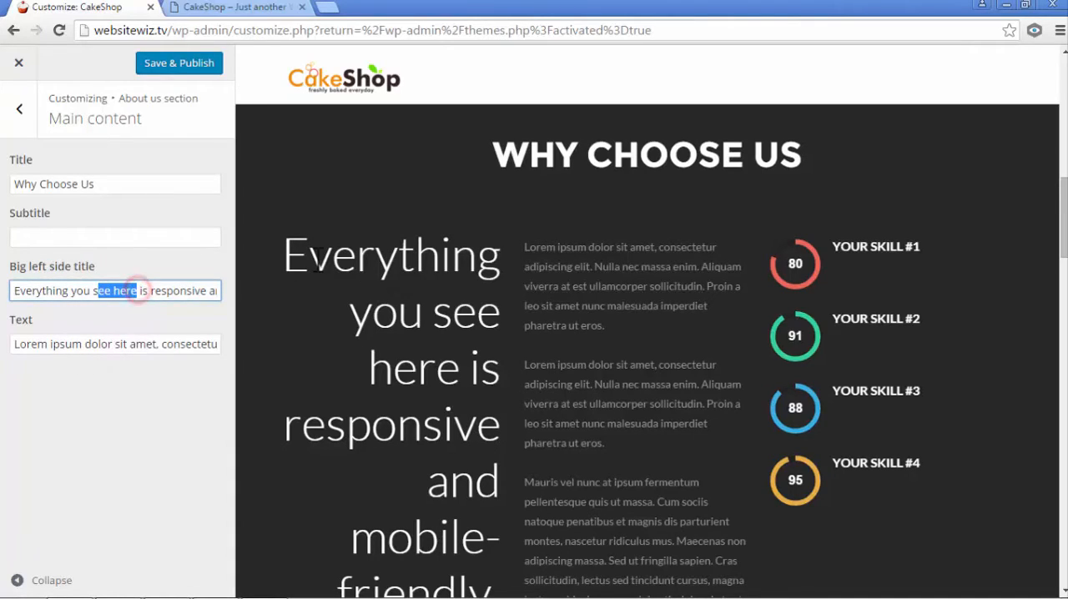
drag(284, 246, 388, 367)
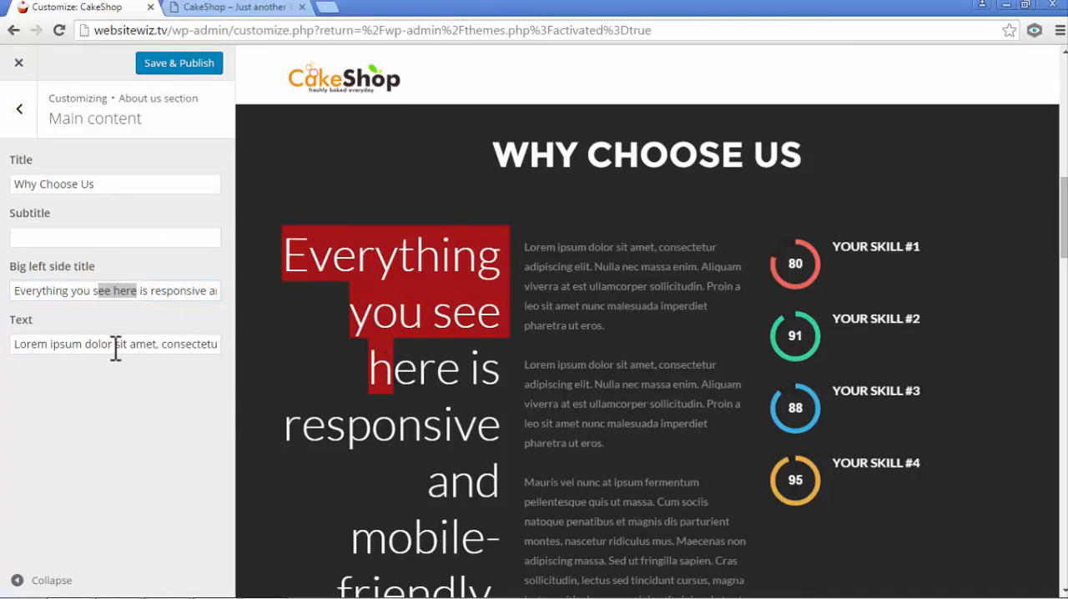
drag(174, 342, 72, 342)
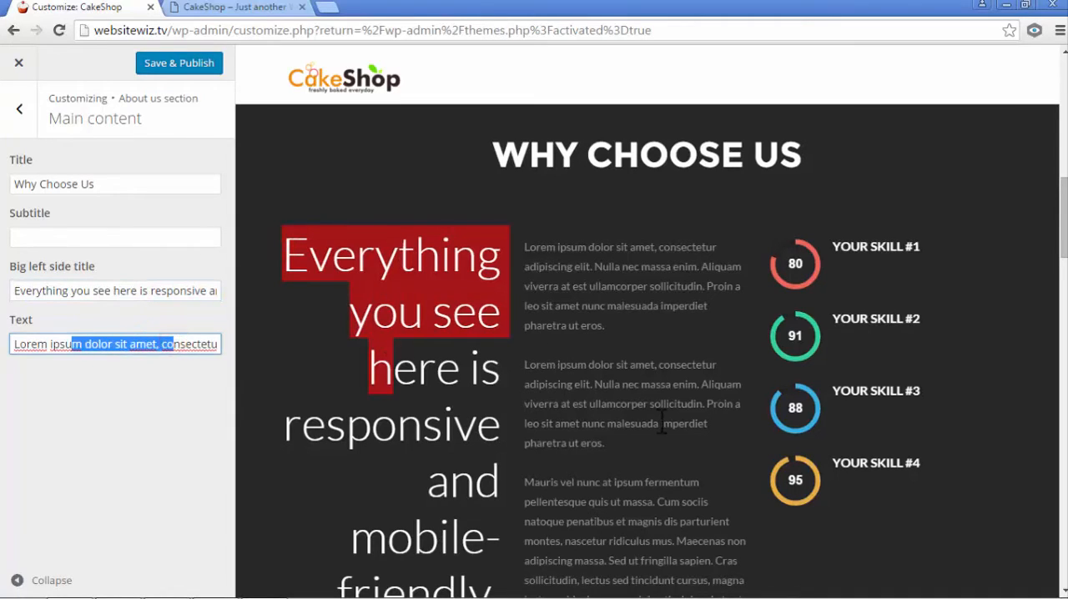
drag(659, 422, 587, 268)
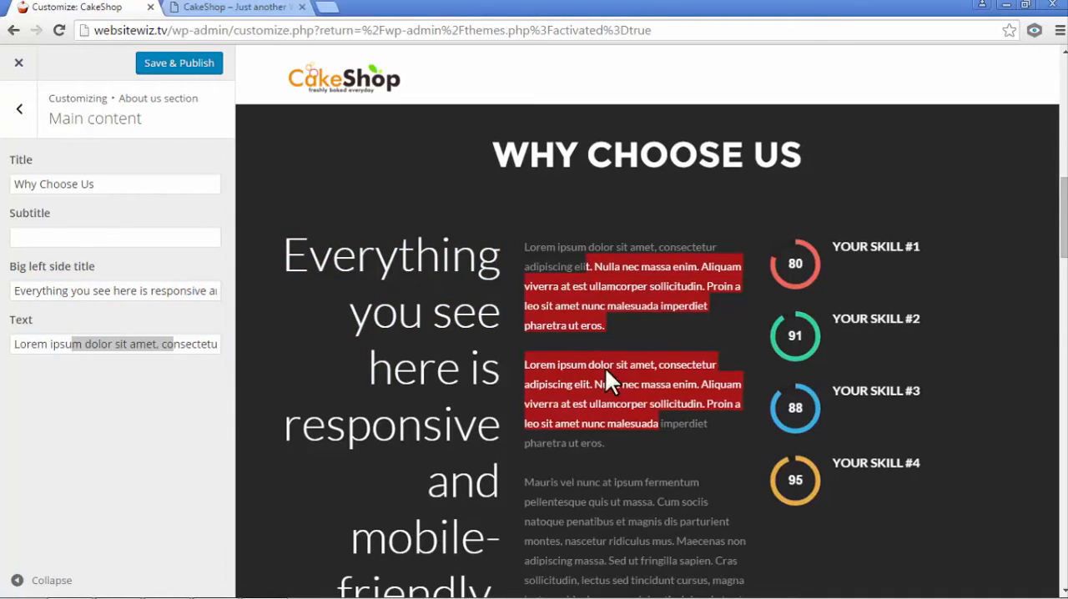
click(112, 431)
- Clear all the placeholder text from the Text field of the About us section's main content
drag(36, 344, 336, 338)
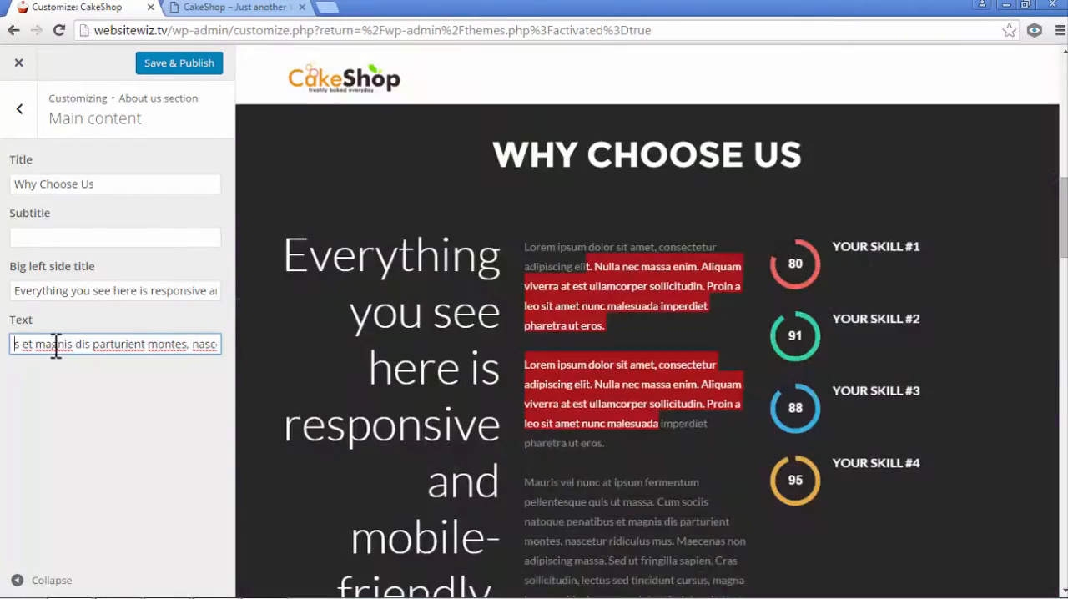
drag(53, 341, 235, 361)
key(BackSpace)
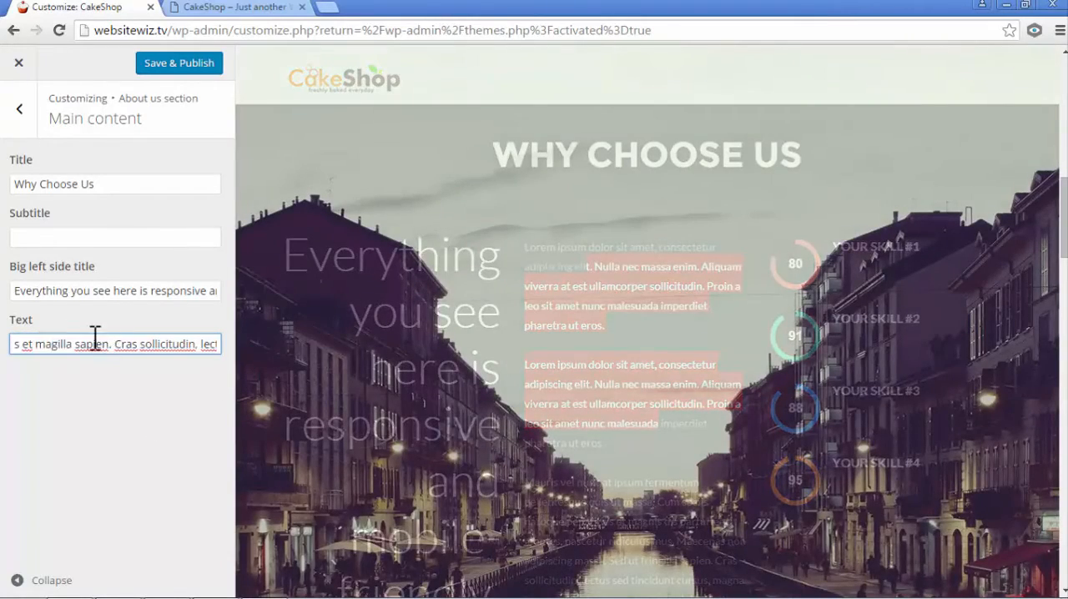
drag(91, 342, 397, 329)
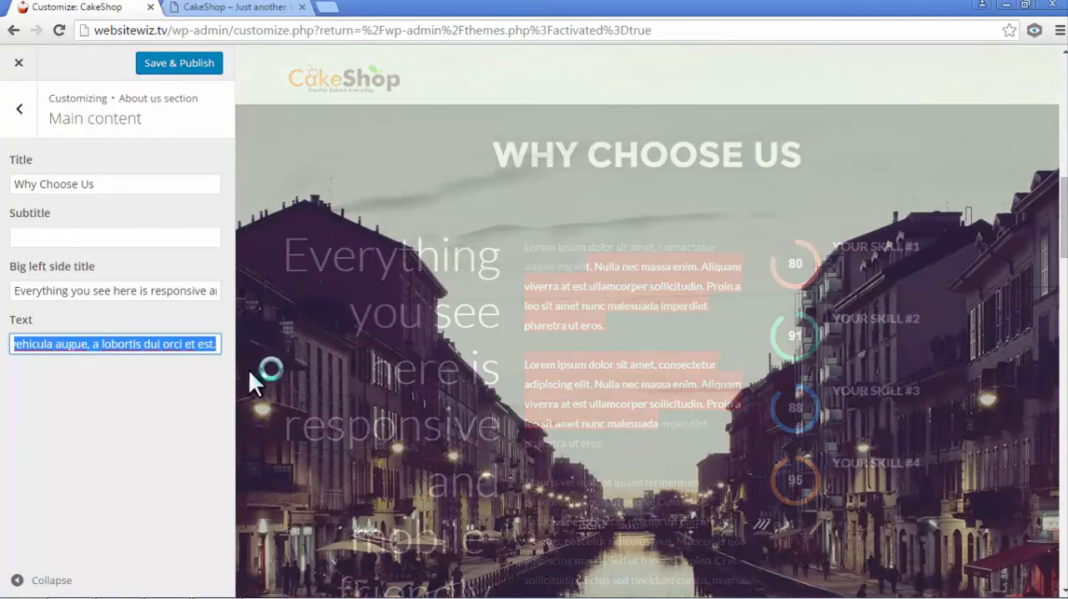
key(BackSpace)
triple_click(91, 341)
key(BackSpace)
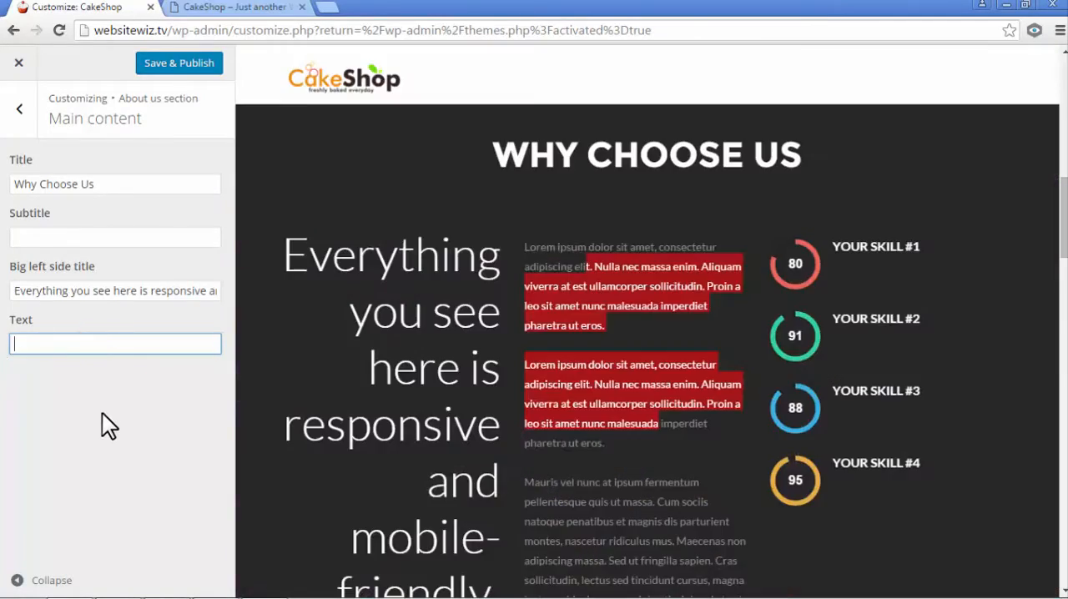
click(103, 411)
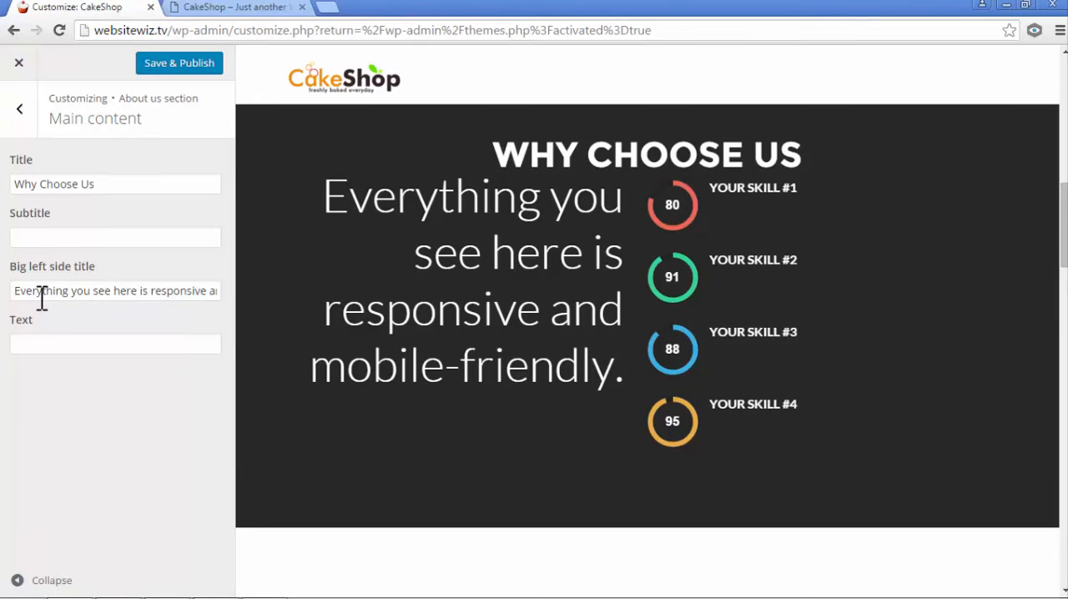
- Replace the big left side title with "We Make the Yummiest Cakes in the World!"
triple_click(38, 296)
text(Ever)
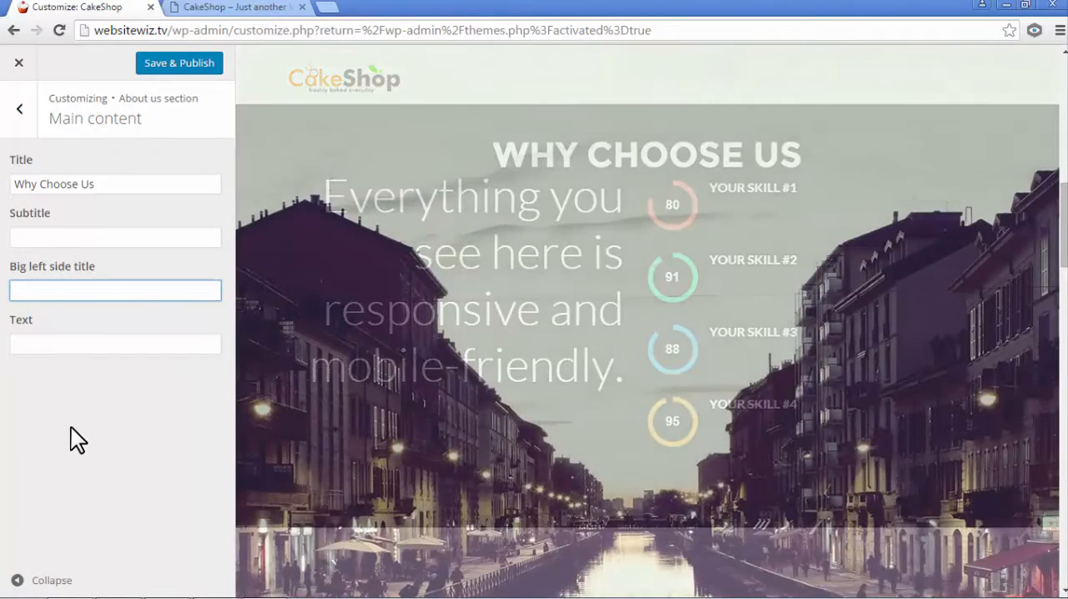
text(We Make the Yummiest Cakes in the World)
click(80, 429)
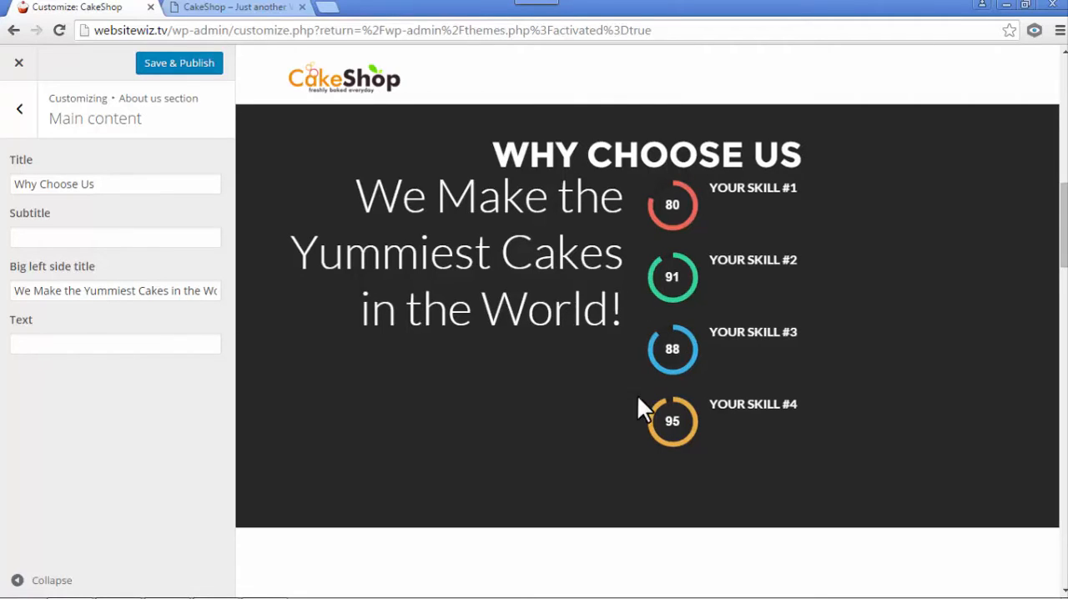
- Enter the empty image tag <img src="" /> as the About us section's text
click(35, 344)
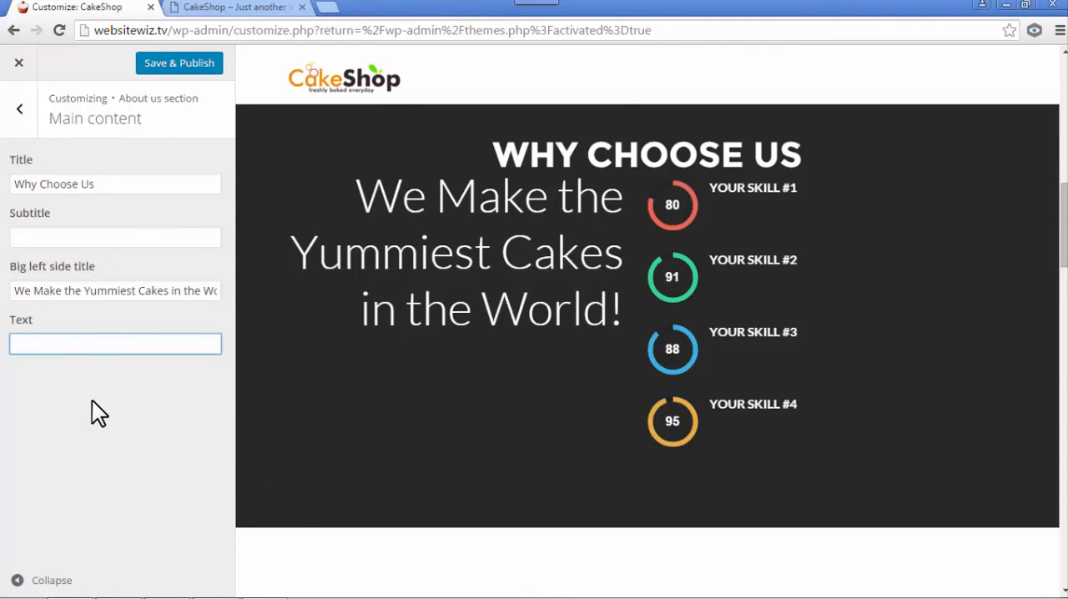
text(<img src="" />)
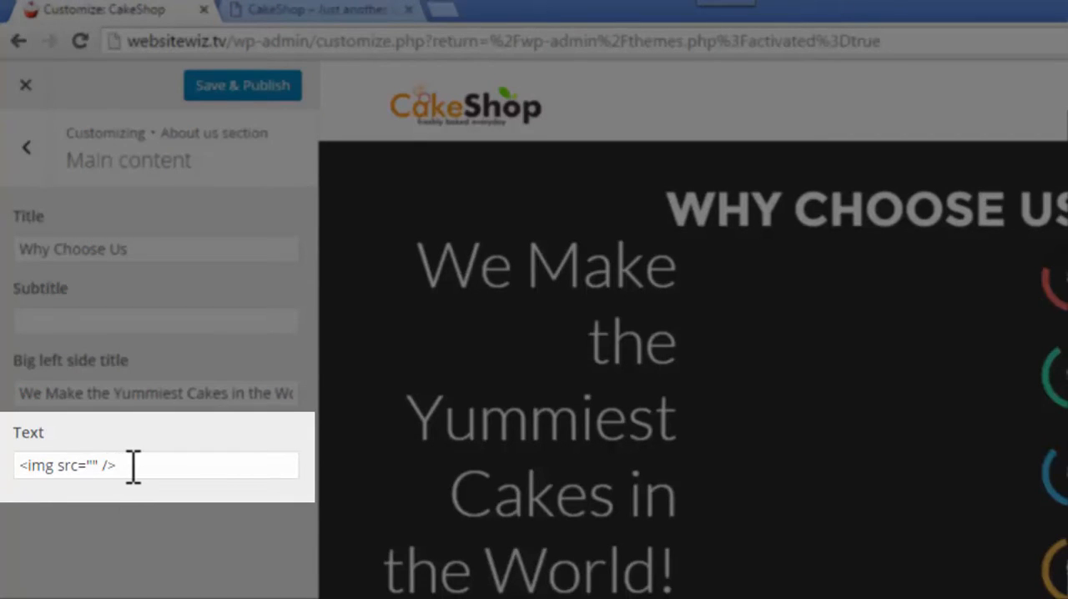
click(92, 466)
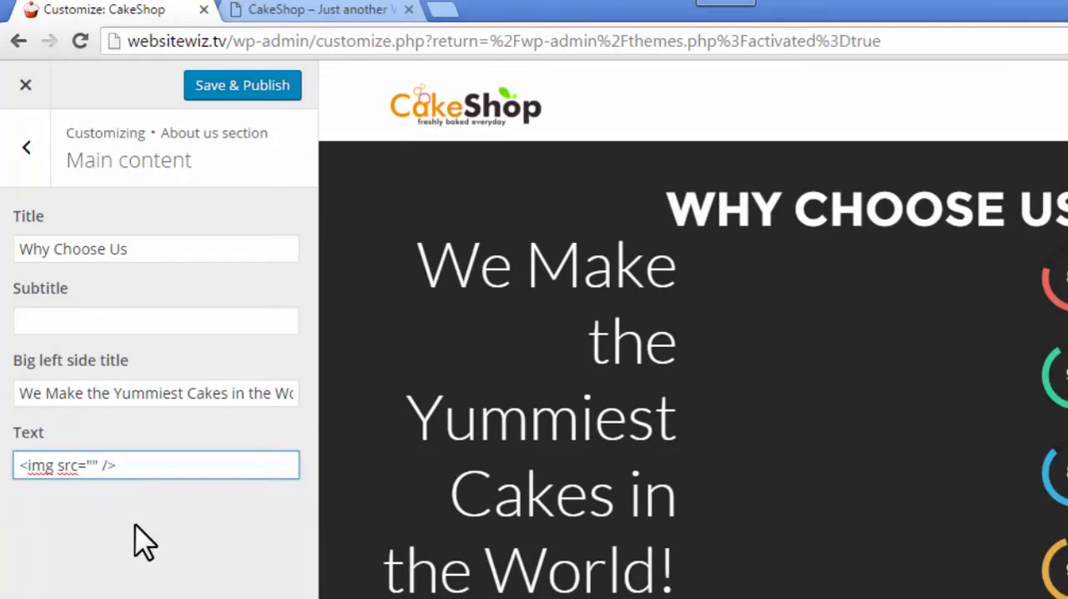
click(135, 524)
click(92, 472)
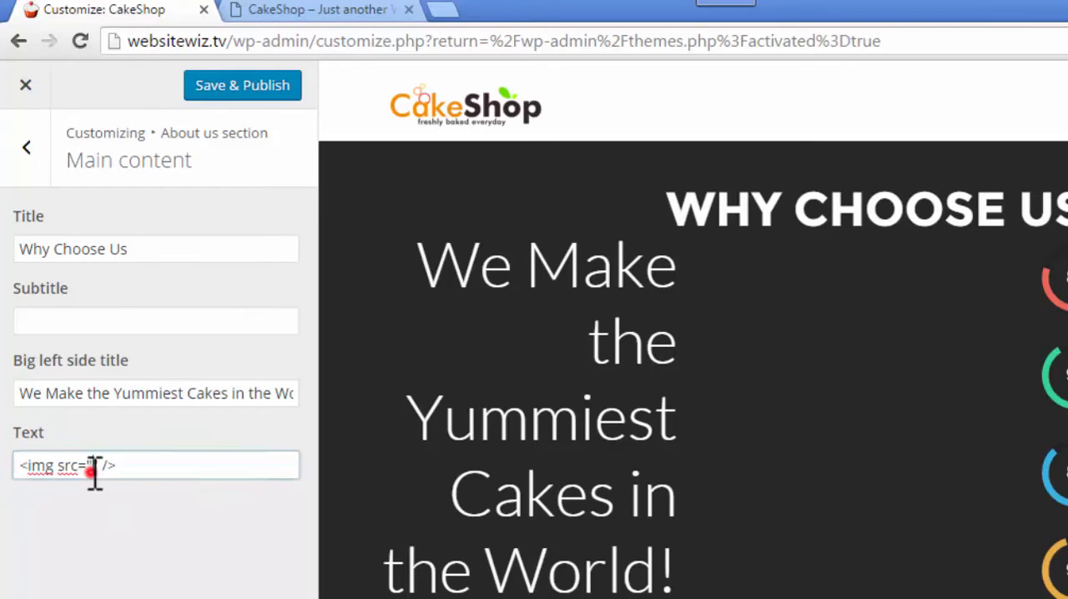
click(121, 557)
drag(27, 466, 138, 467)
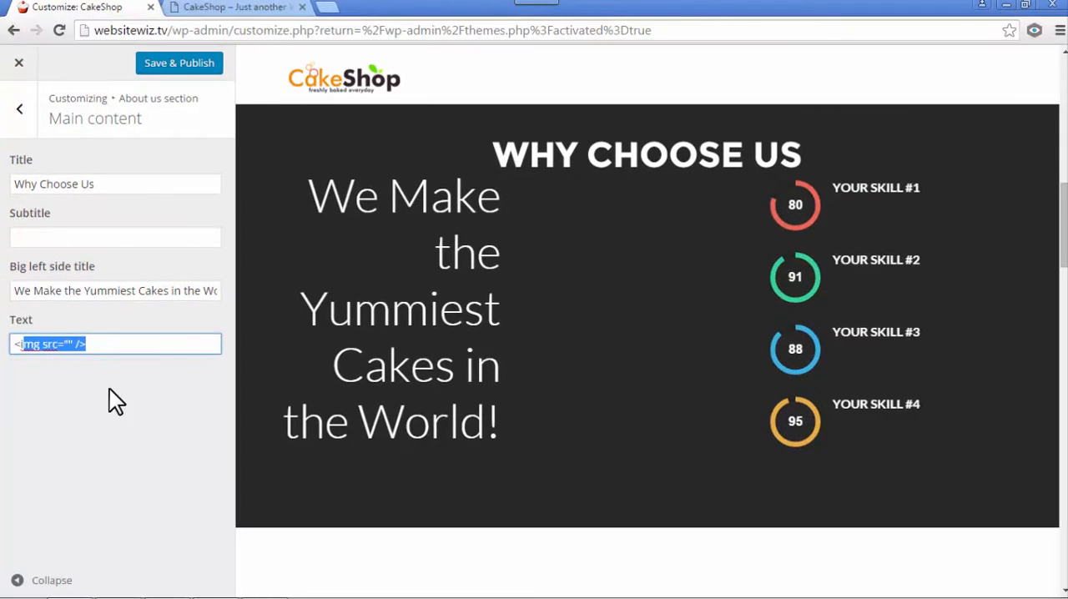
click(110, 388)
drag(101, 341, 10, 344)
click(66, 384)
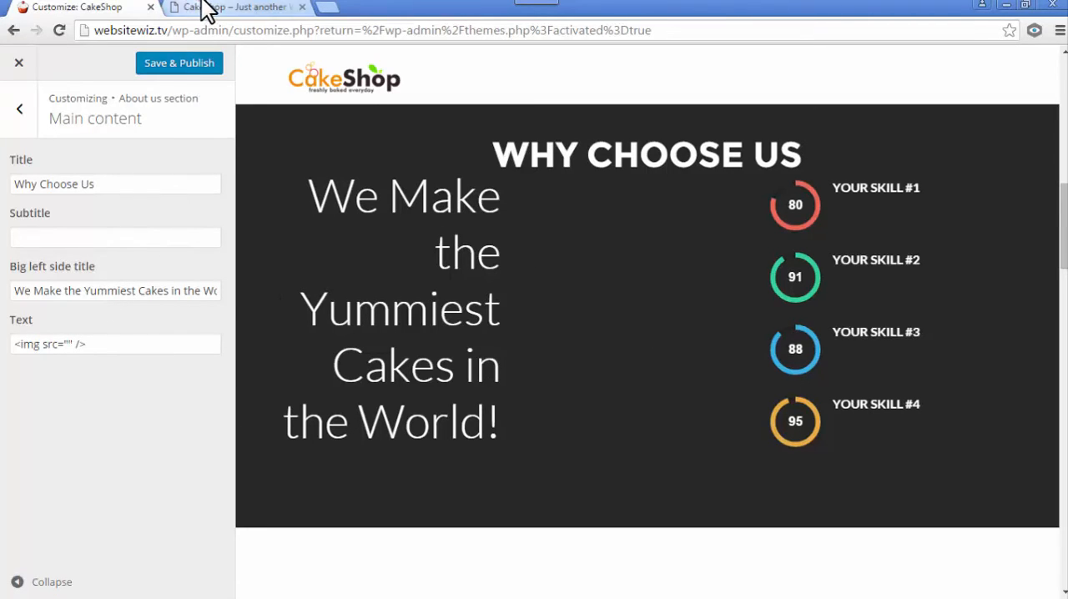
- Go to the site's dashboard in the other browser tab and open the Media Library there
click(206, 9)
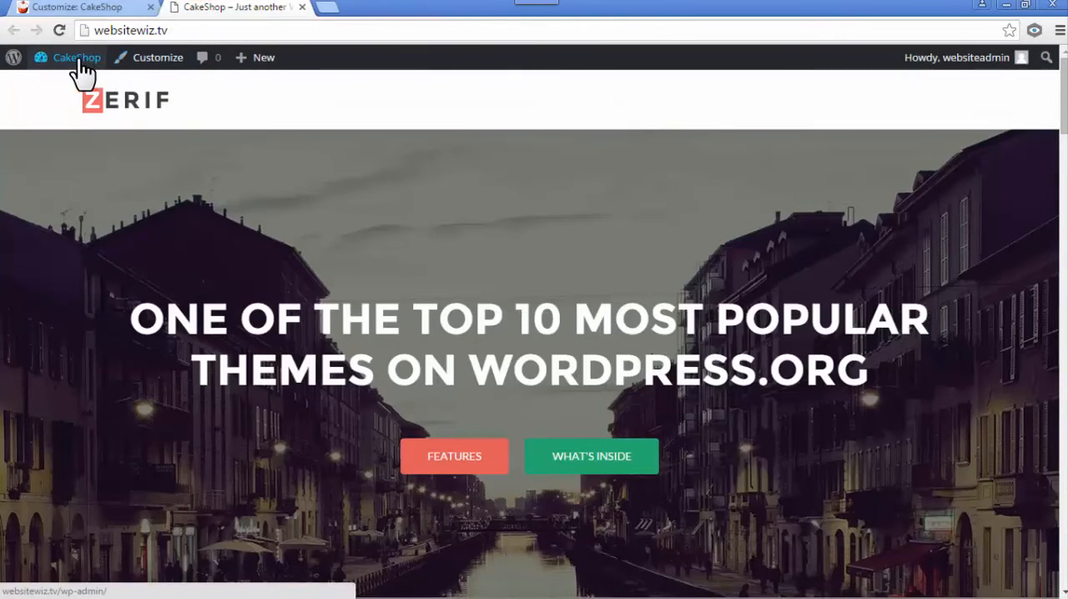
mouse_move(71, 62)
click(74, 92)
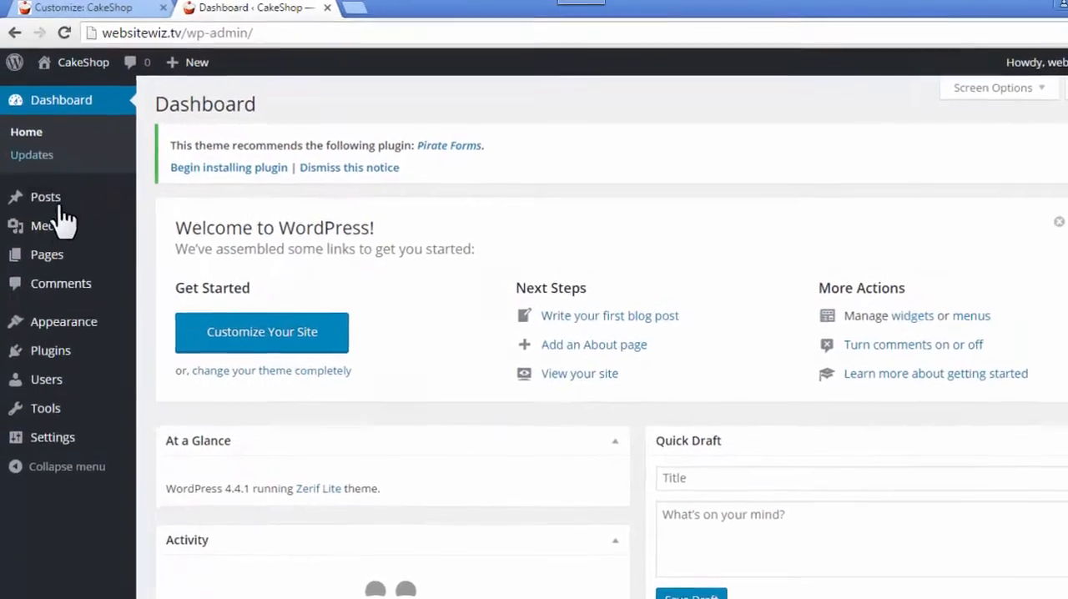
mouse_move(50, 213)
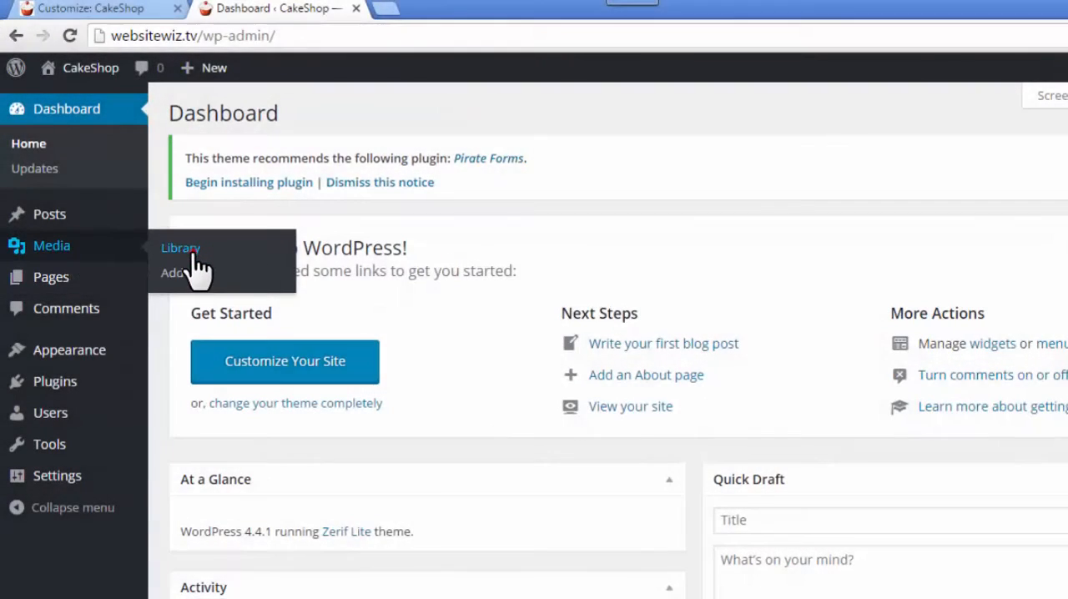
click(191, 250)
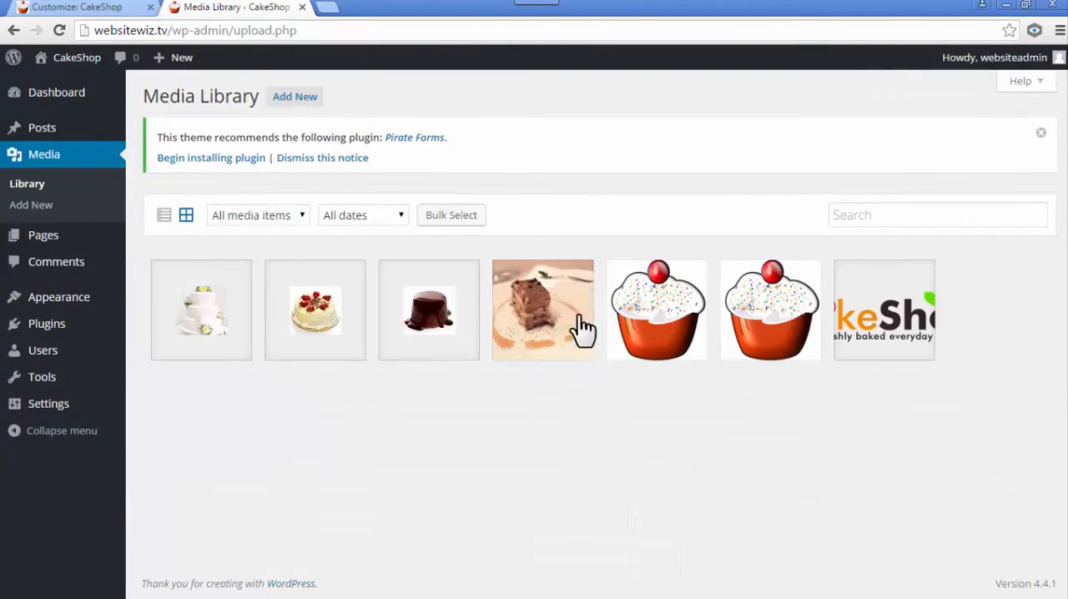
click(83, 8)
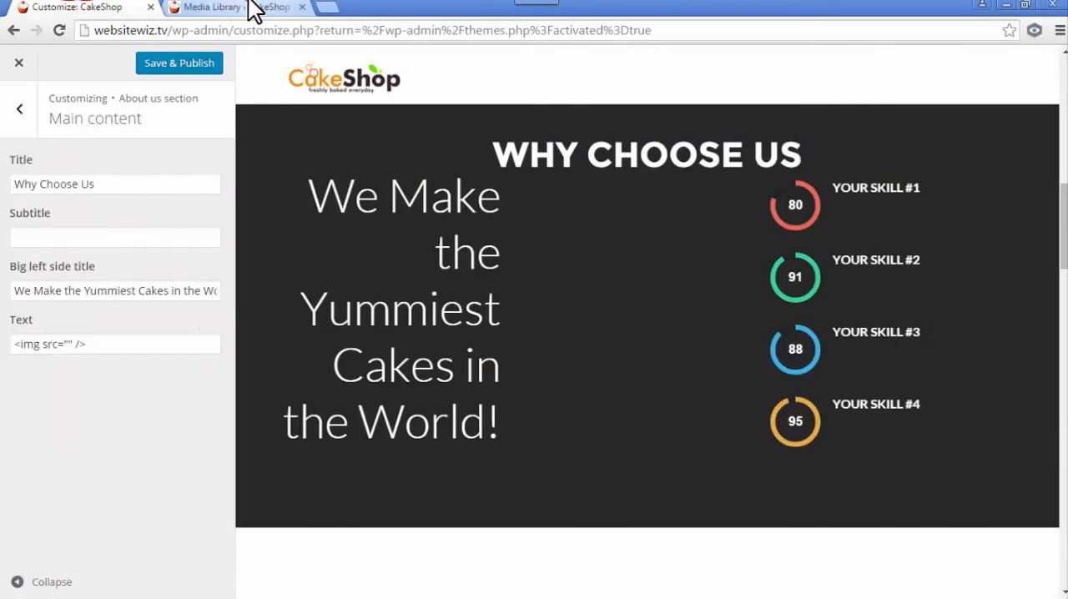
click(250, 7)
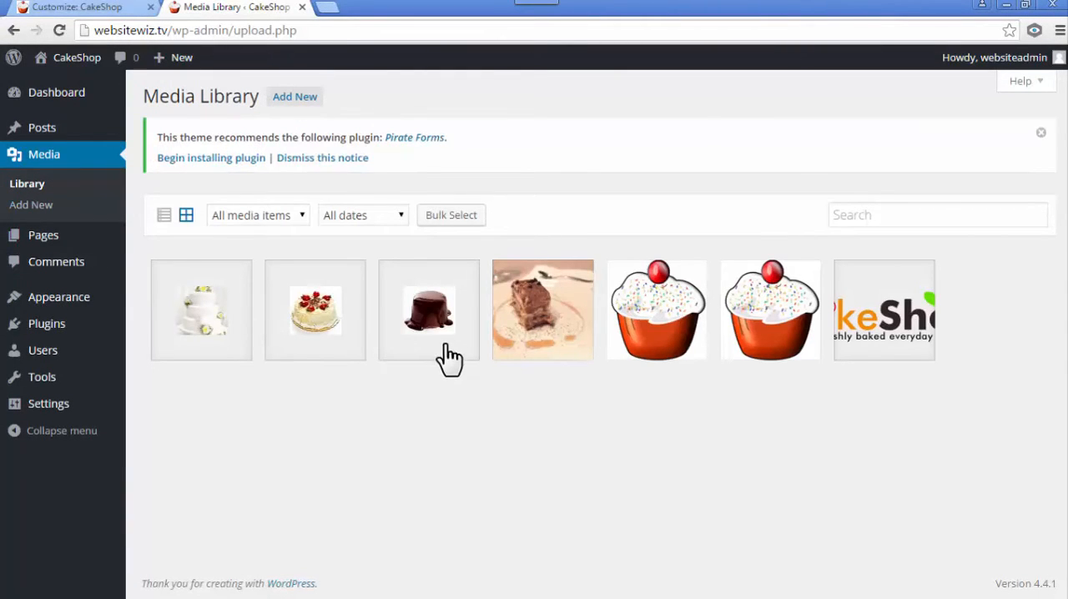
- Open the details of the paralaxx-cake.jpg image in the Media Library and copy its full URL
click(539, 327)
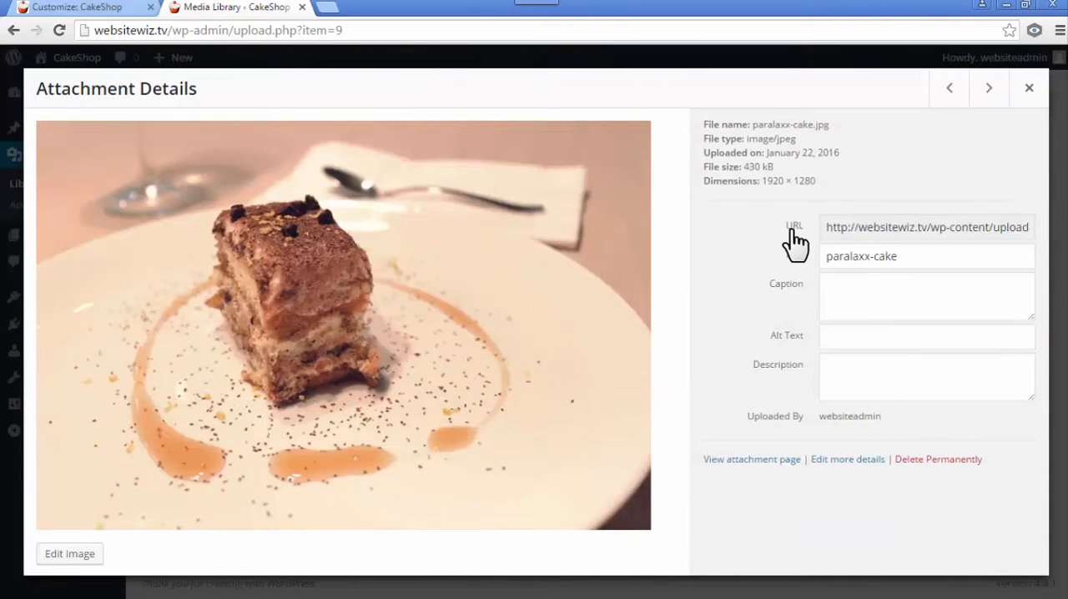
double_click(789, 229)
drag(825, 222, 1049, 219)
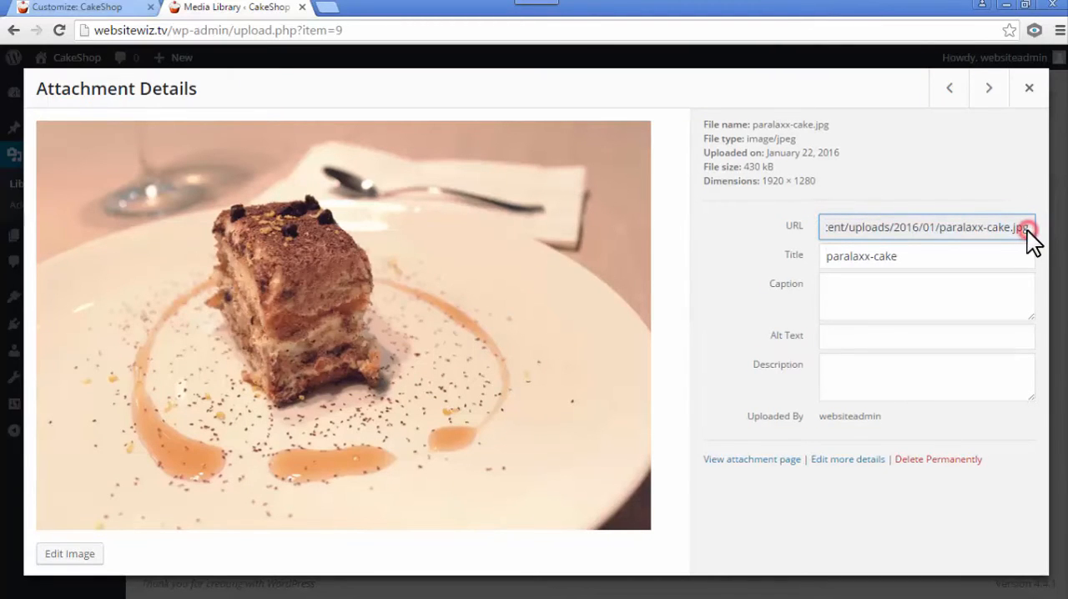
drag(846, 231, 807, 242)
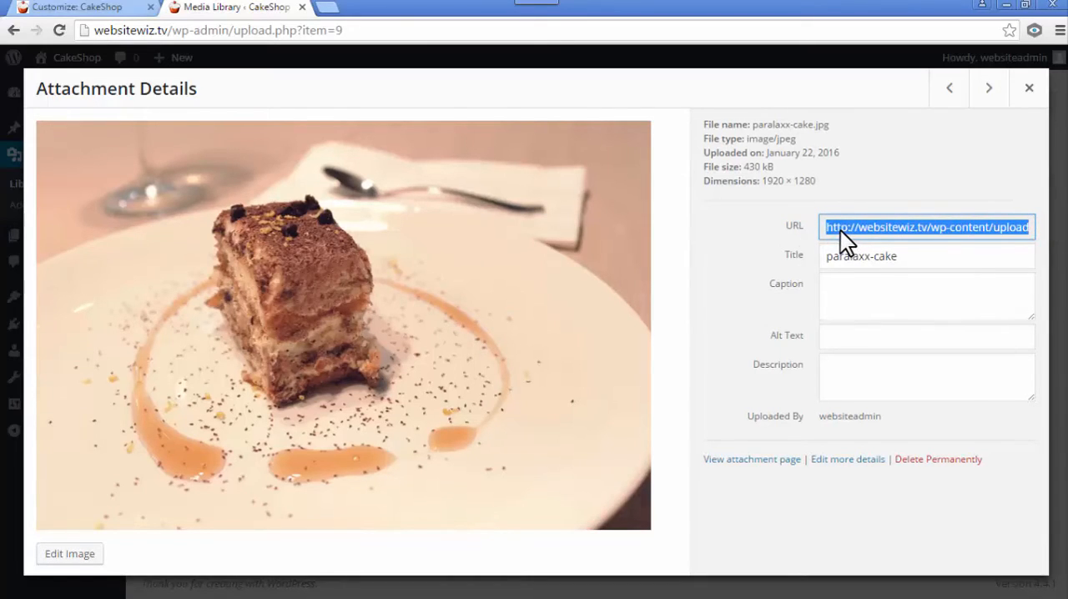
right_click(839, 230)
click(839, 239)
- Return to the customizer and paste the copied image URL between the quotes of the img tag in the Text field
click(113, 8)
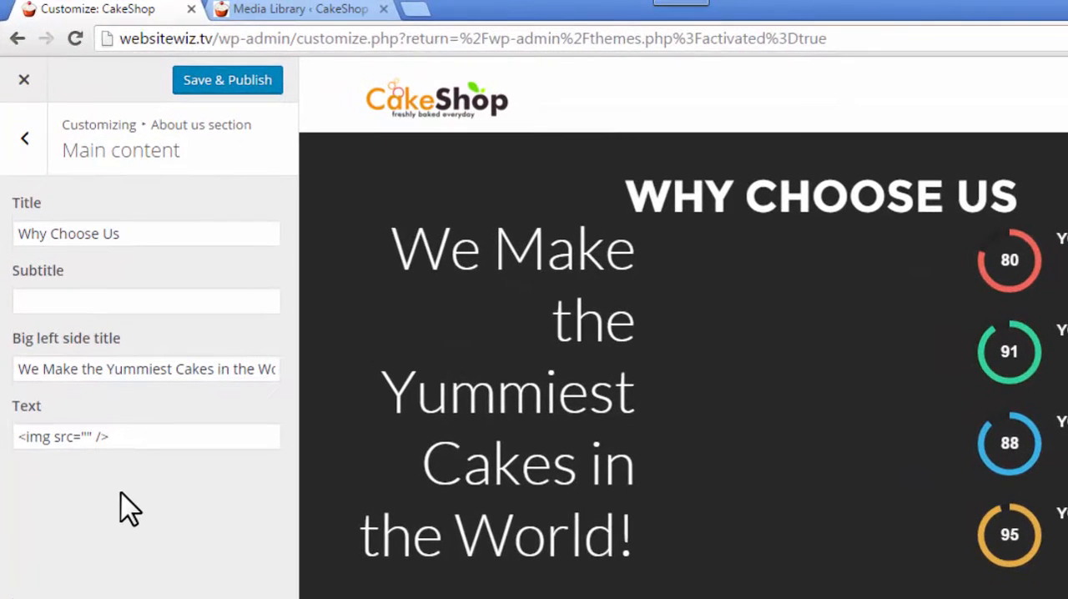
click(89, 436)
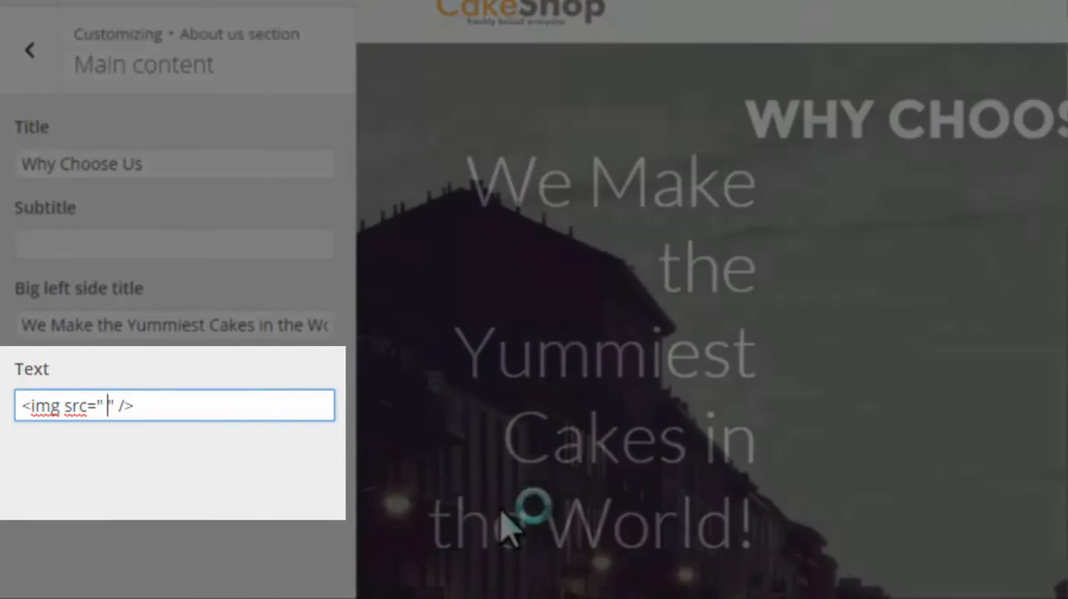
click(191, 410)
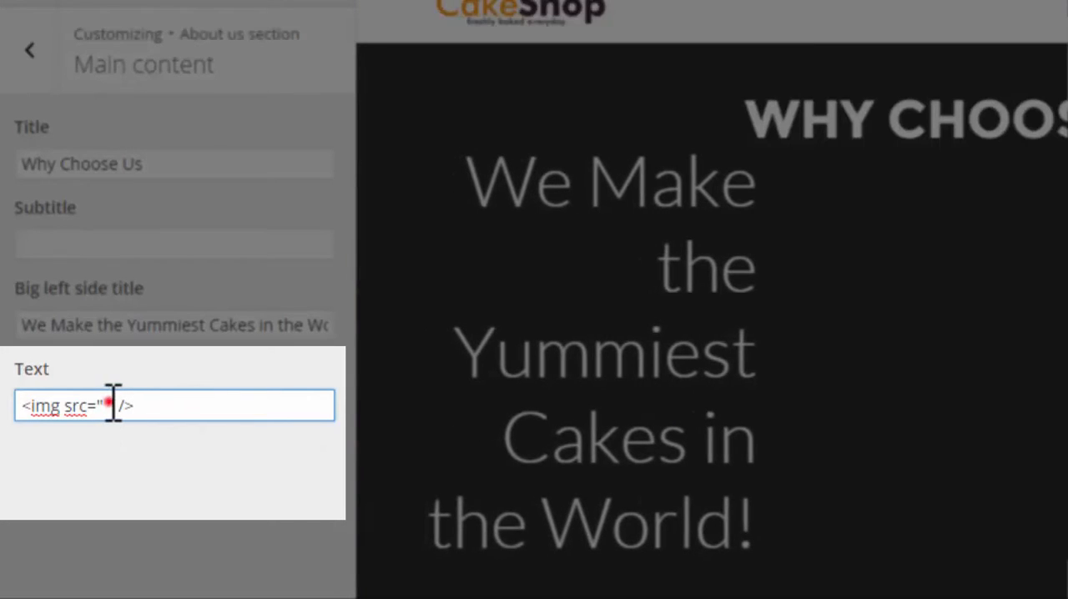
click(109, 406)
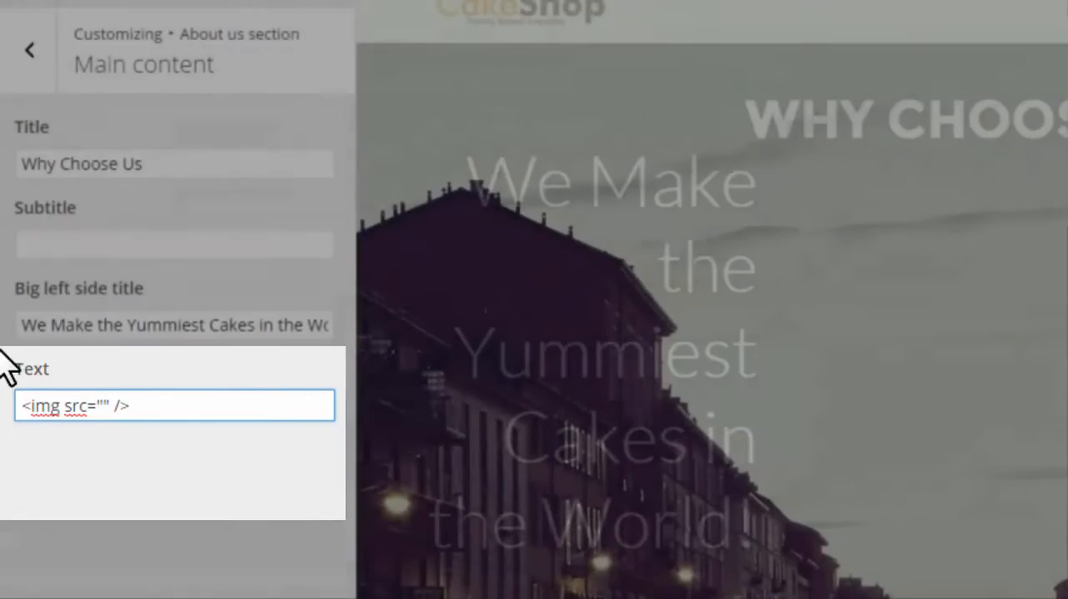
key(ctrl+v)
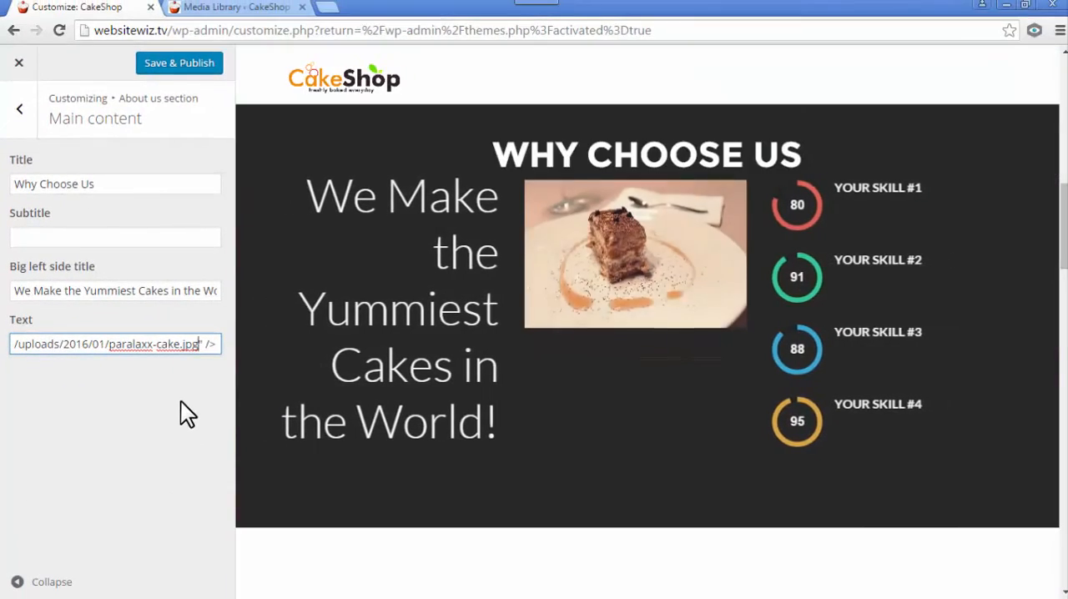
drag(101, 346, 4, 342)
click(64, 393)
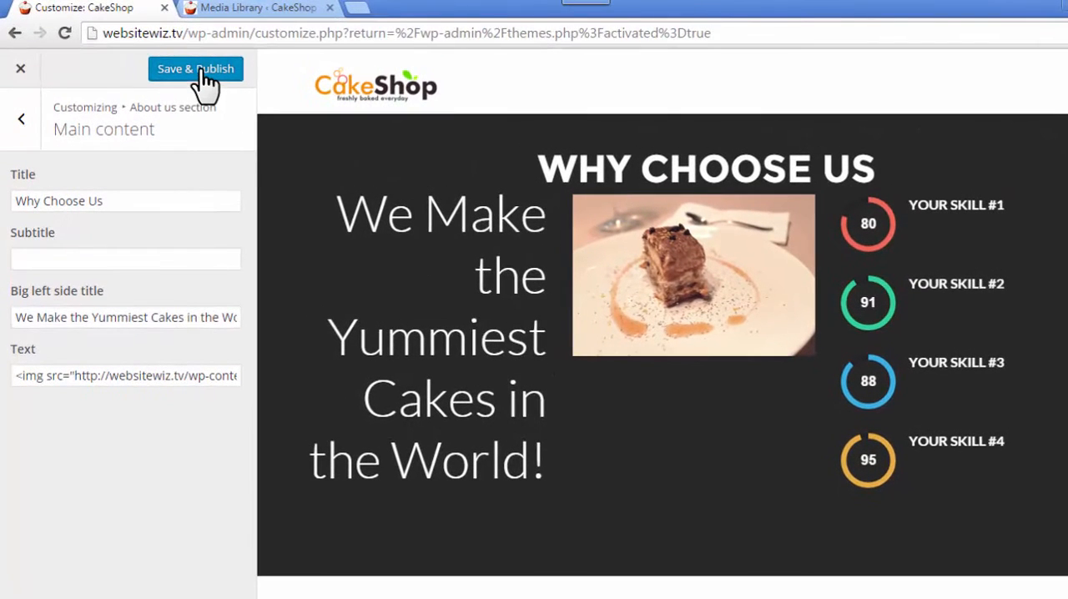
- Save and publish the main content changes, then open the Feature no#1 settings of the About us section
click(200, 71)
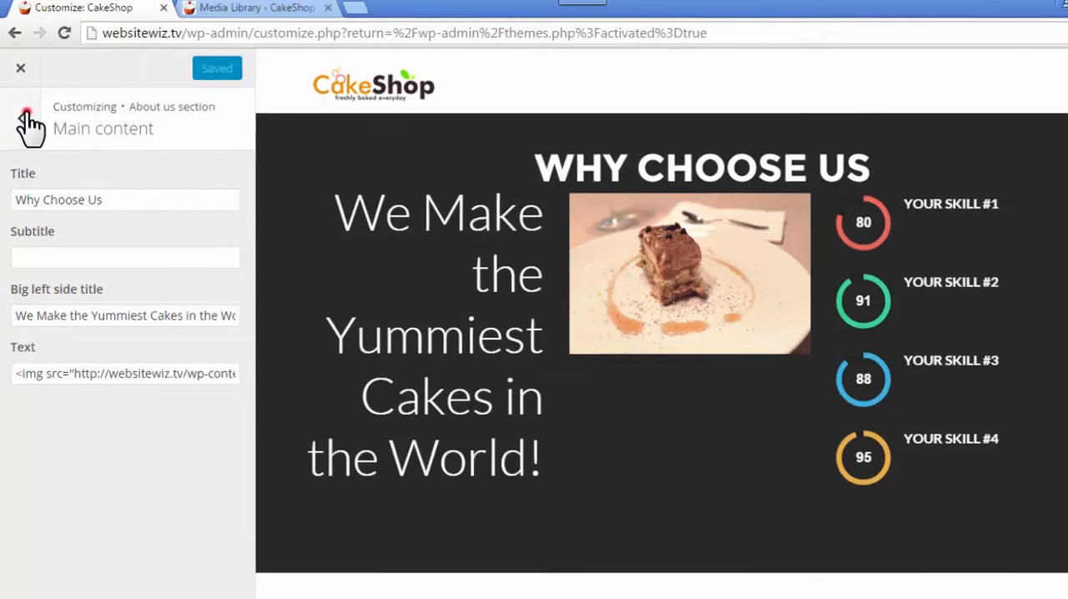
click(21, 119)
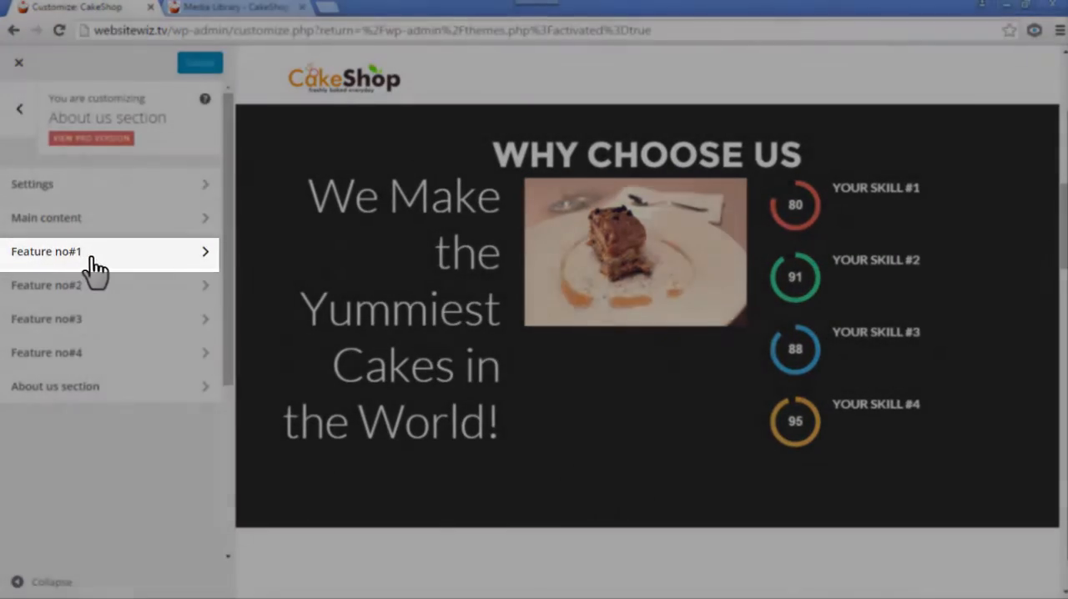
click(98, 257)
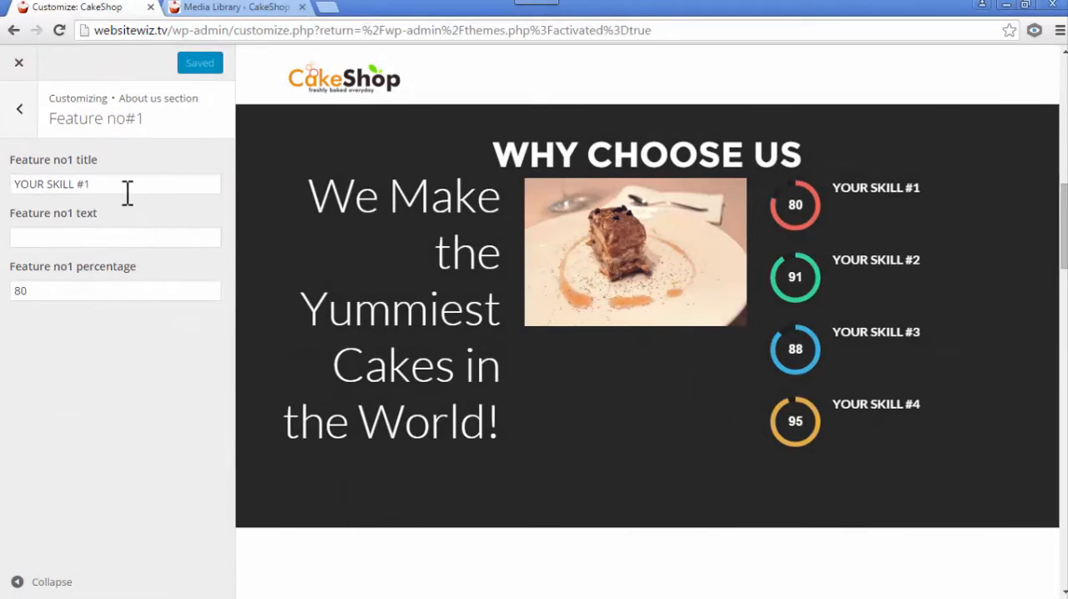
- Set the Feature no1 title to ">> FRESHLY BAKED" and clear its percentage
triple_click(101, 183)
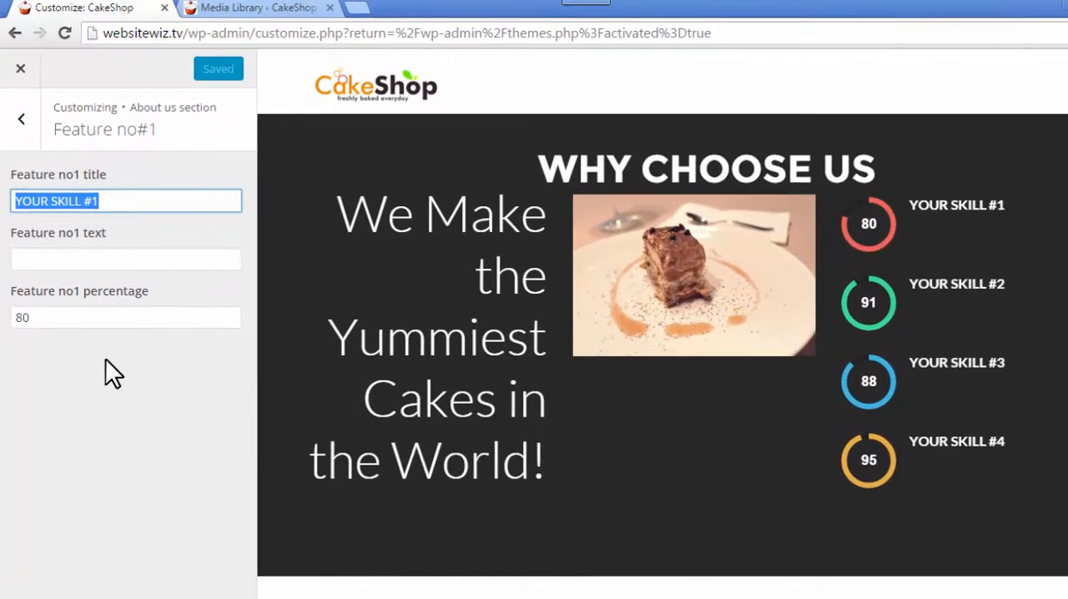
key(ctrl+v)
click(109, 356)
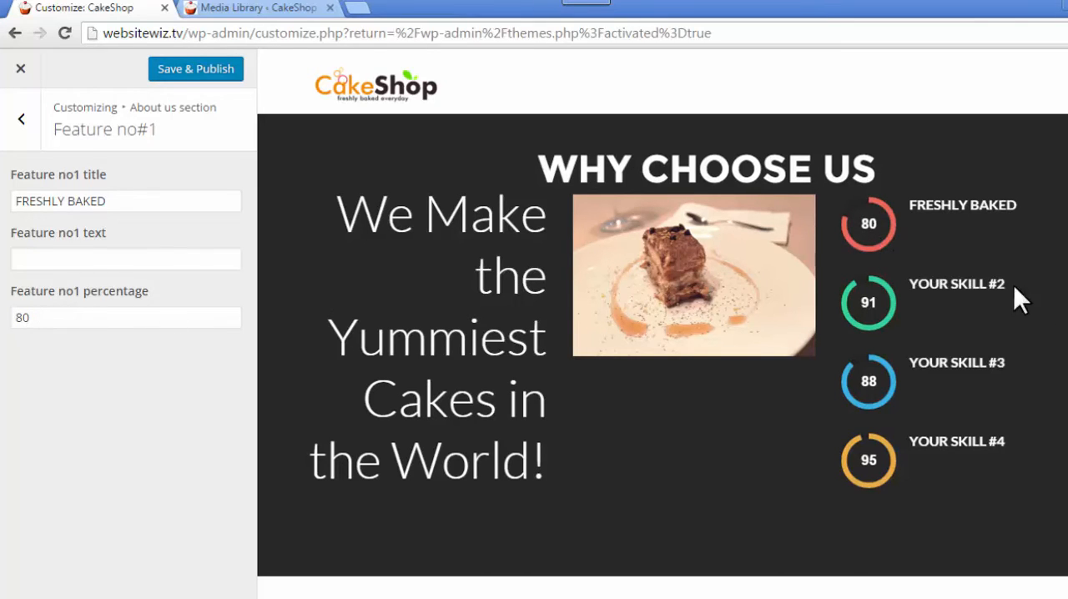
drag(44, 318, 19, 322)
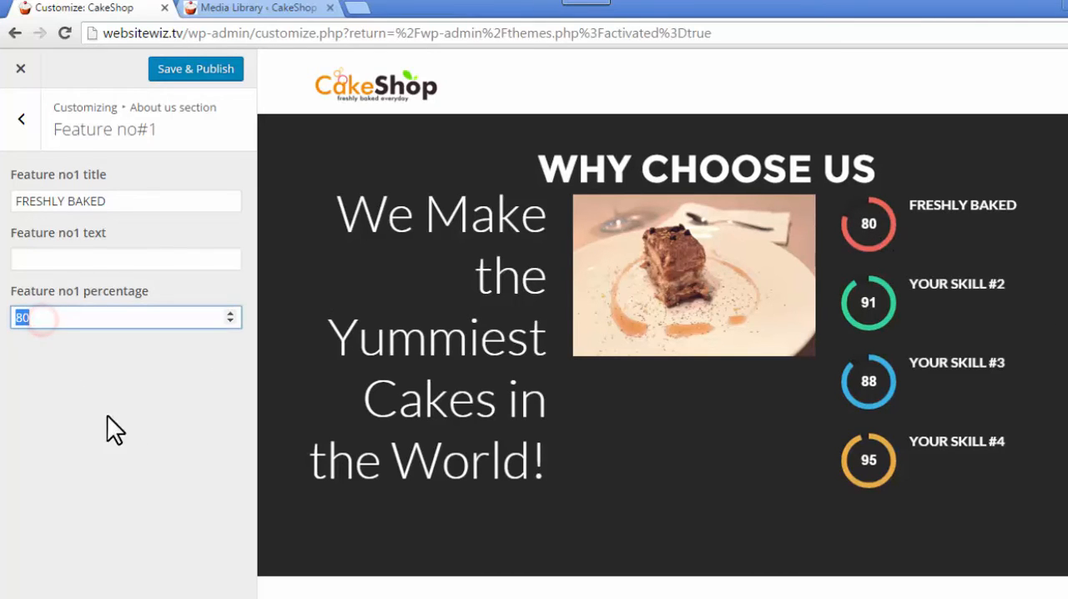
click(128, 430)
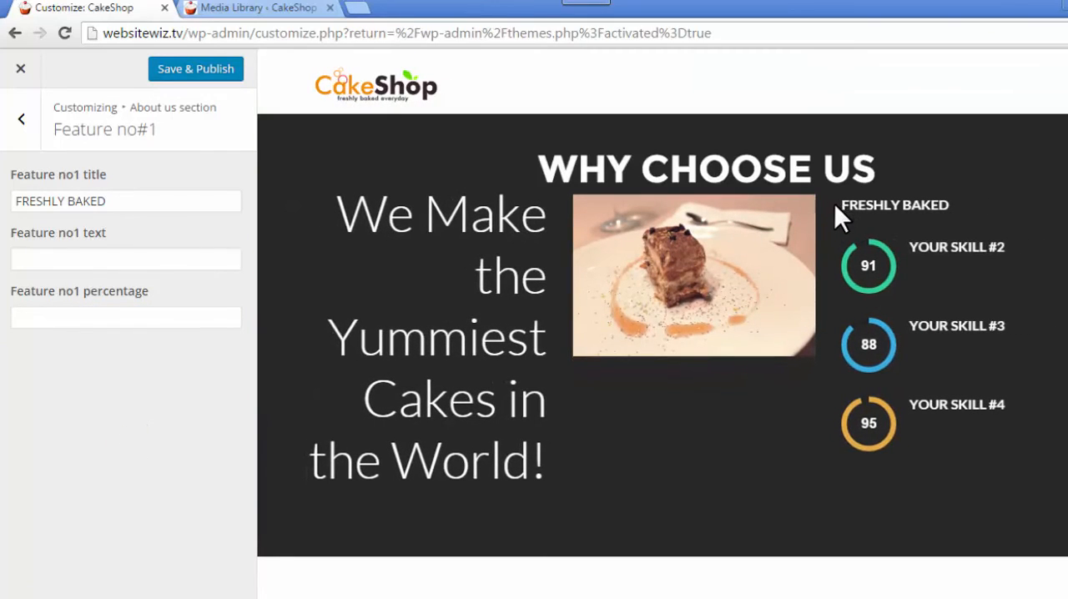
click(19, 205)
text(>>)
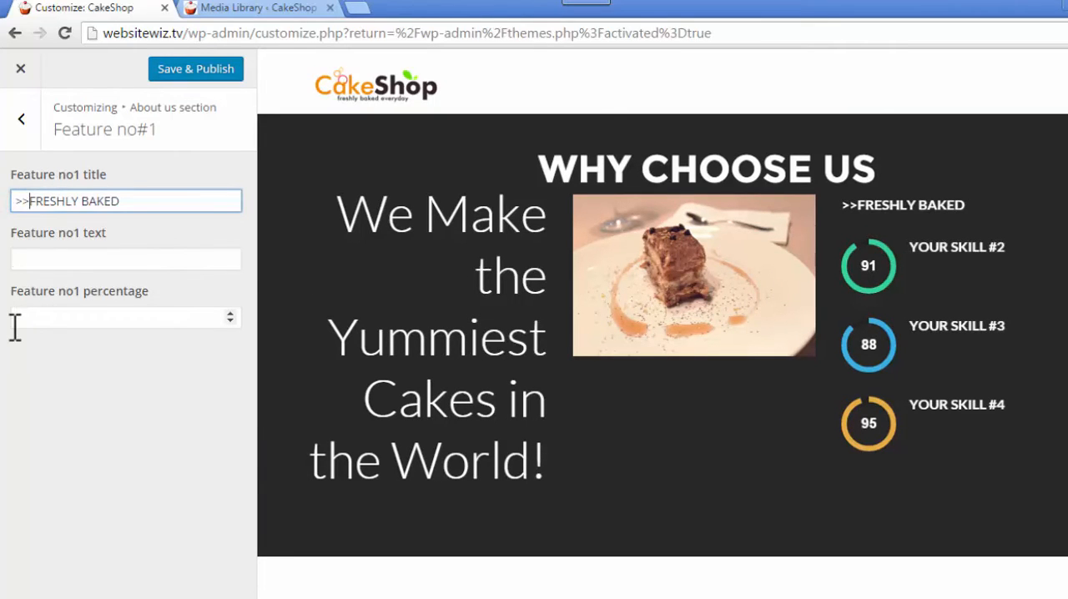
click(115, 368)
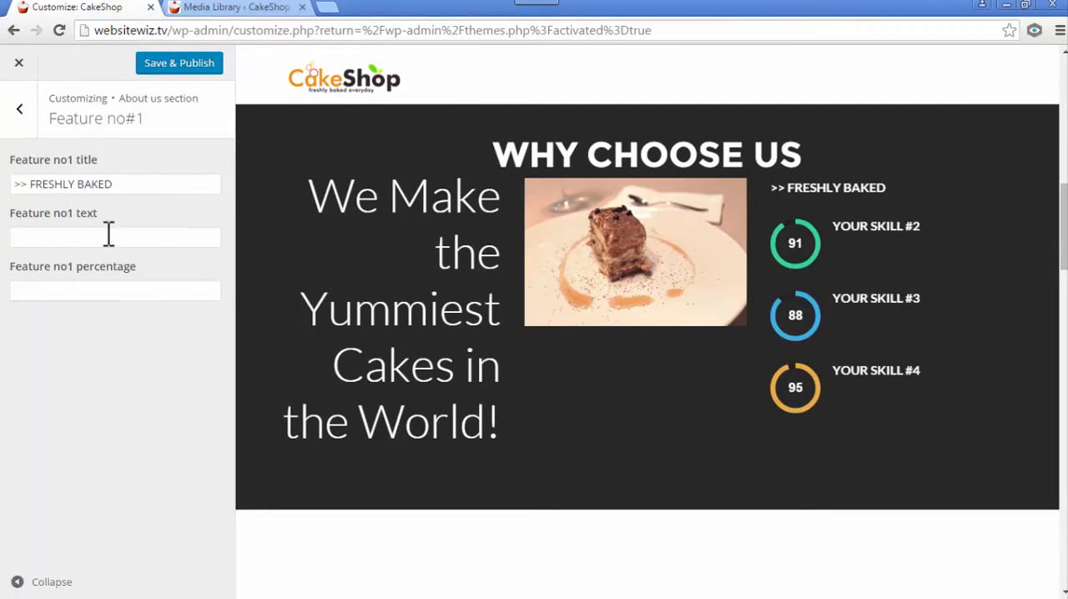
- Open Feature no#2 of the About us section and set its title to ">> TASTY & DELICIOUS"
click(18, 110)
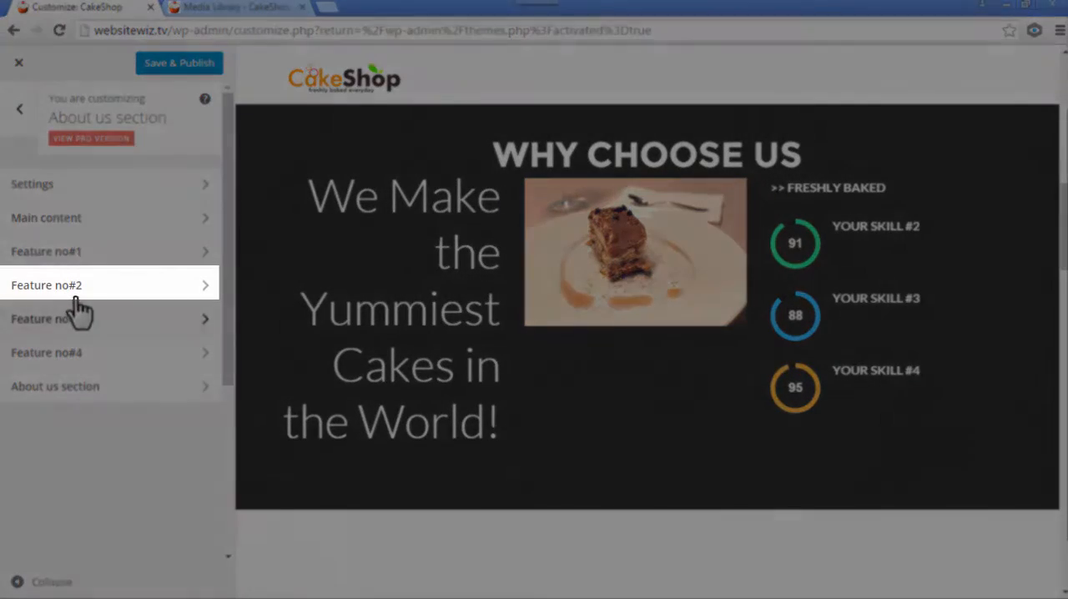
click(72, 288)
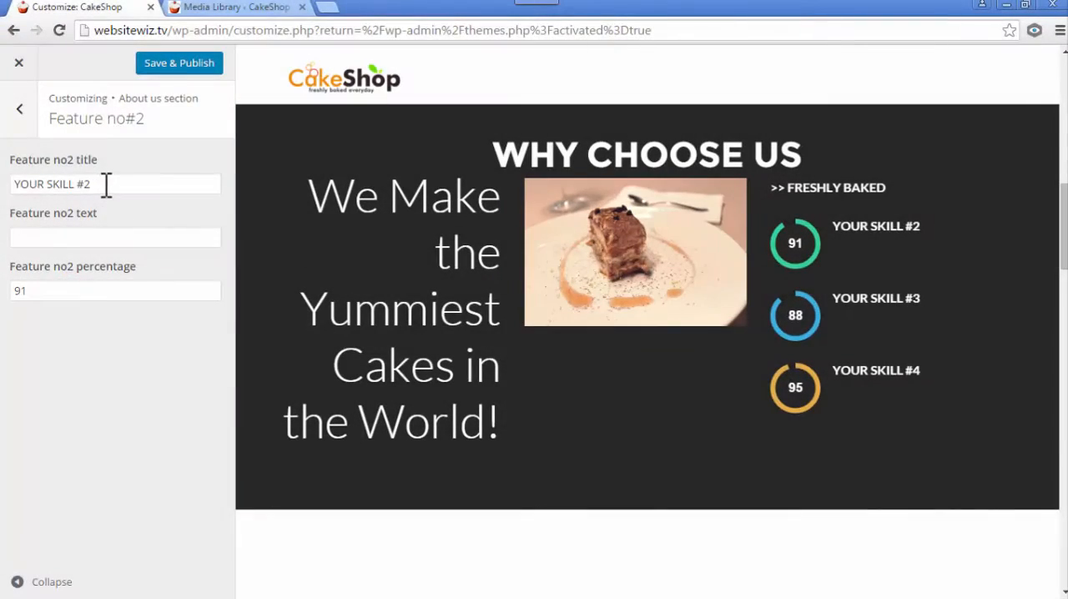
drag(105, 182, 14, 182)
text(TASTY & DELICIOUS)
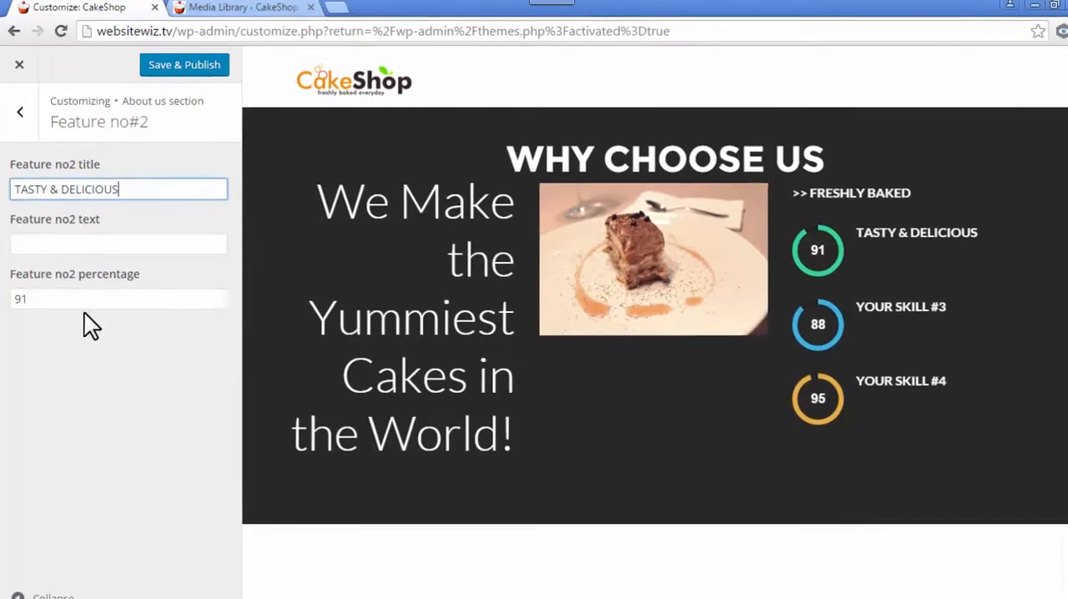
click(16, 185)
text(>>)
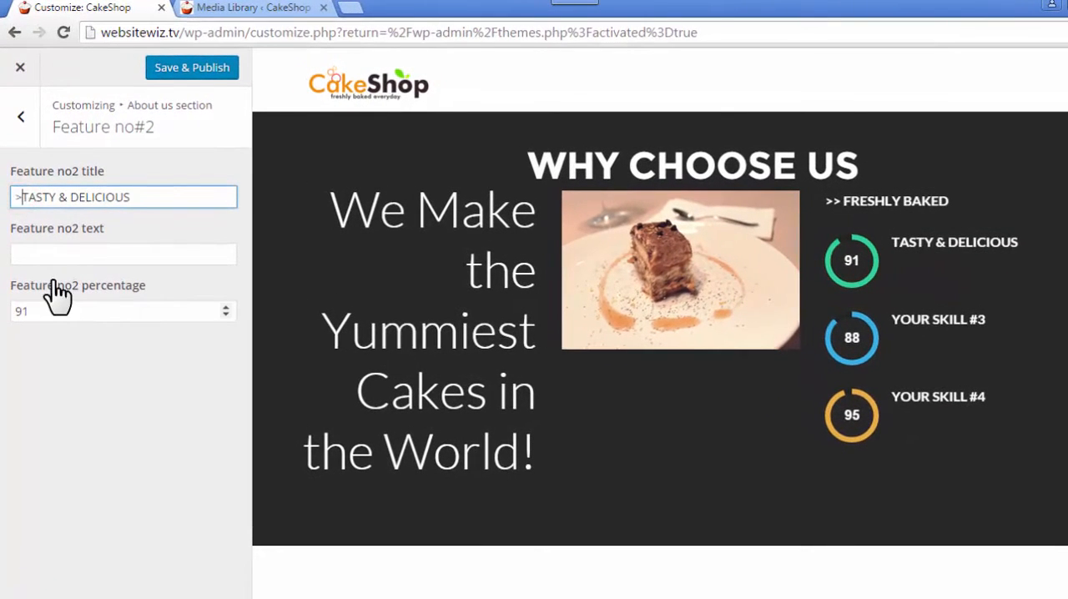
click(80, 406)
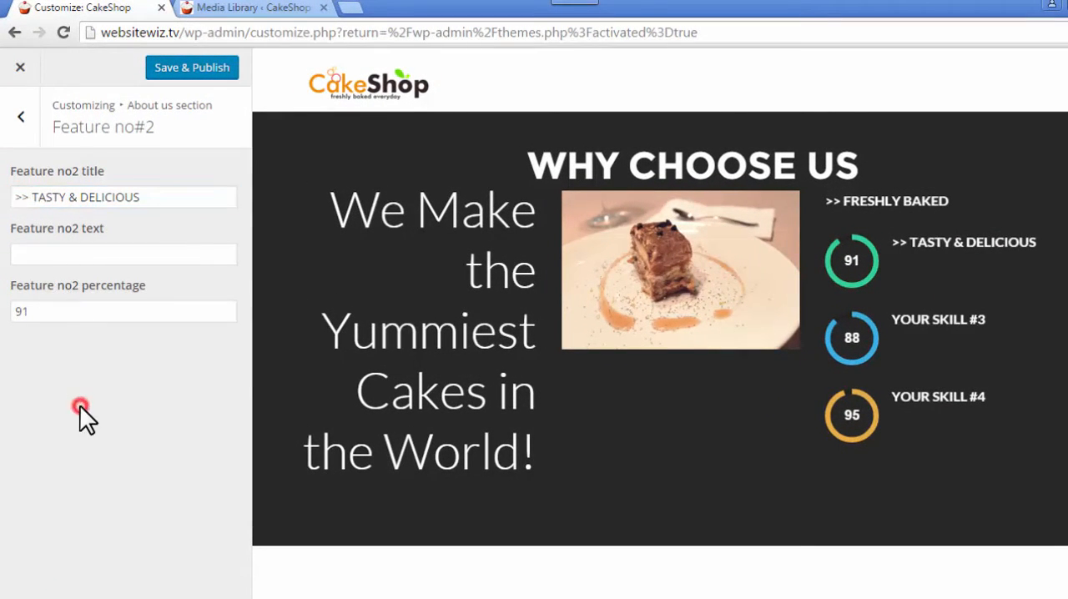
- Clear the Feature no2 percentage to remove its skill circle
click(21, 312)
drag(20, 312, 24, 316)
click(43, 321)
click(45, 320)
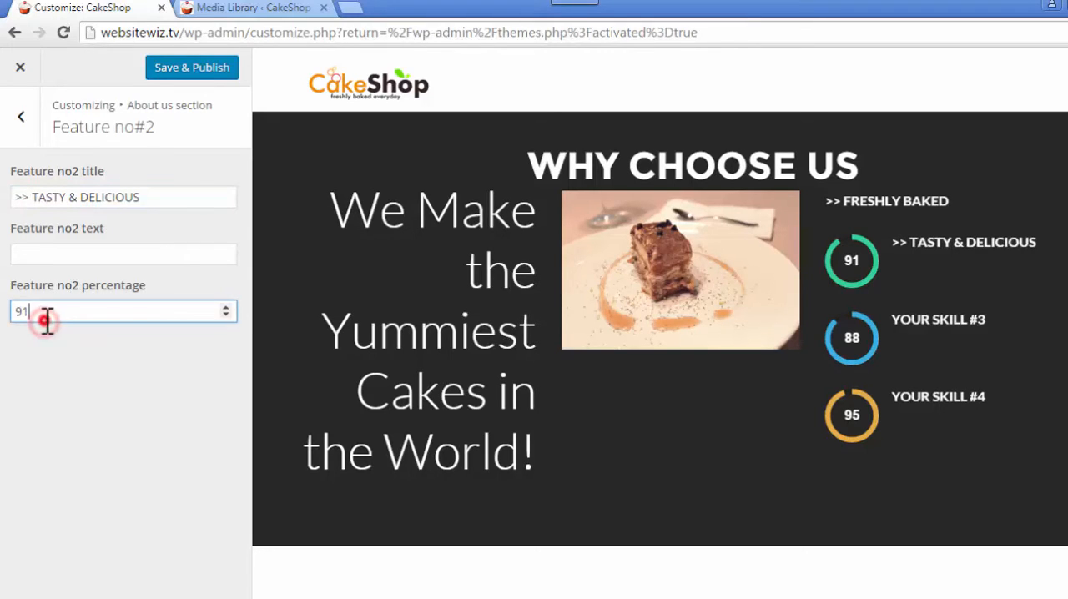
click(79, 369)
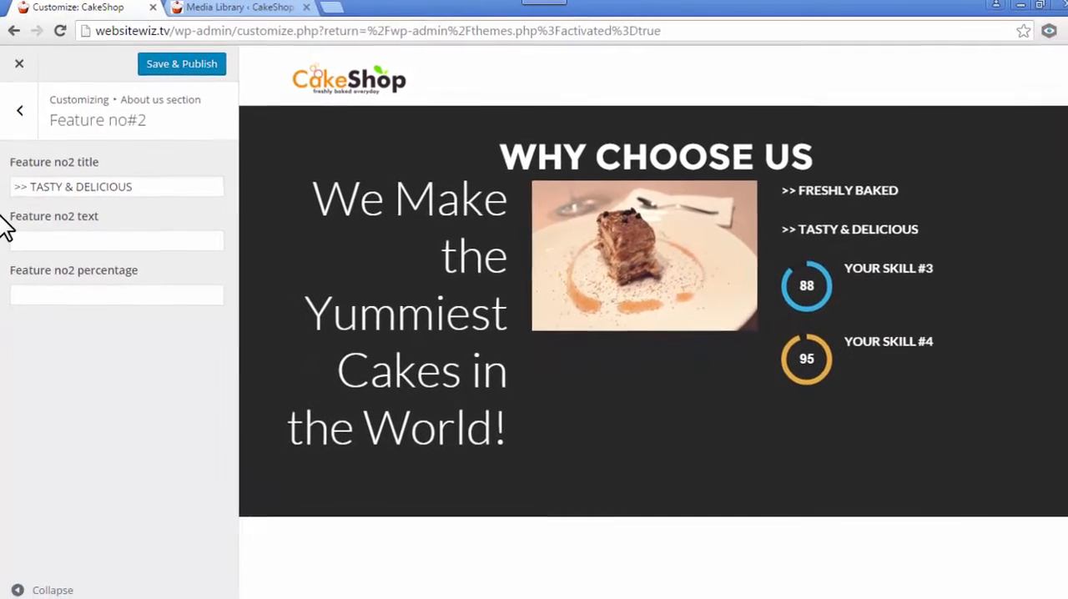
- Open Feature no#3 of the About us section and set its title to ">> EXPERT BAKERS"
click(11, 114)
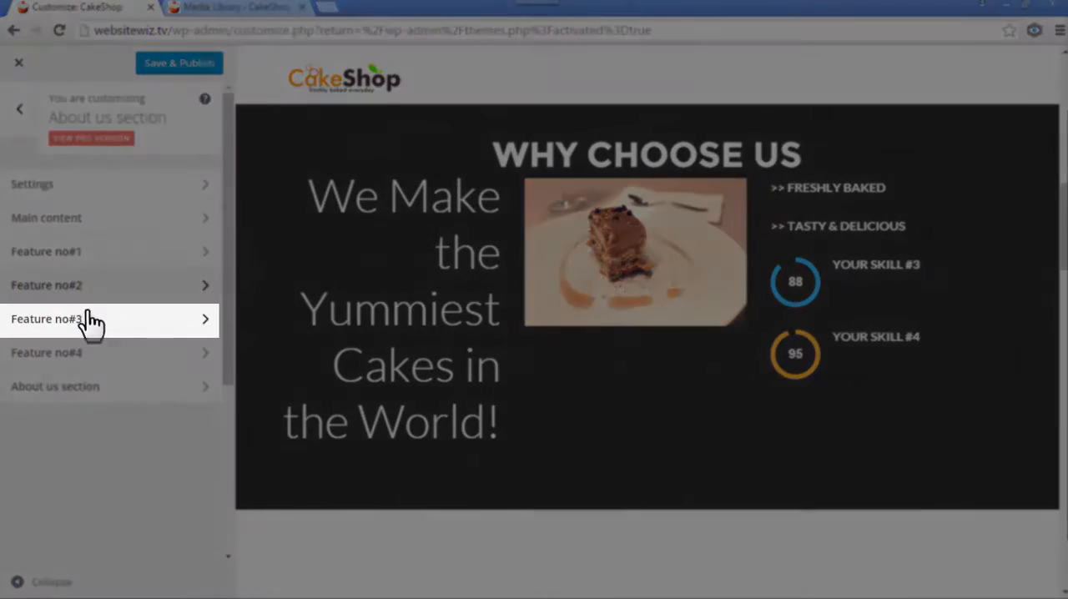
click(91, 321)
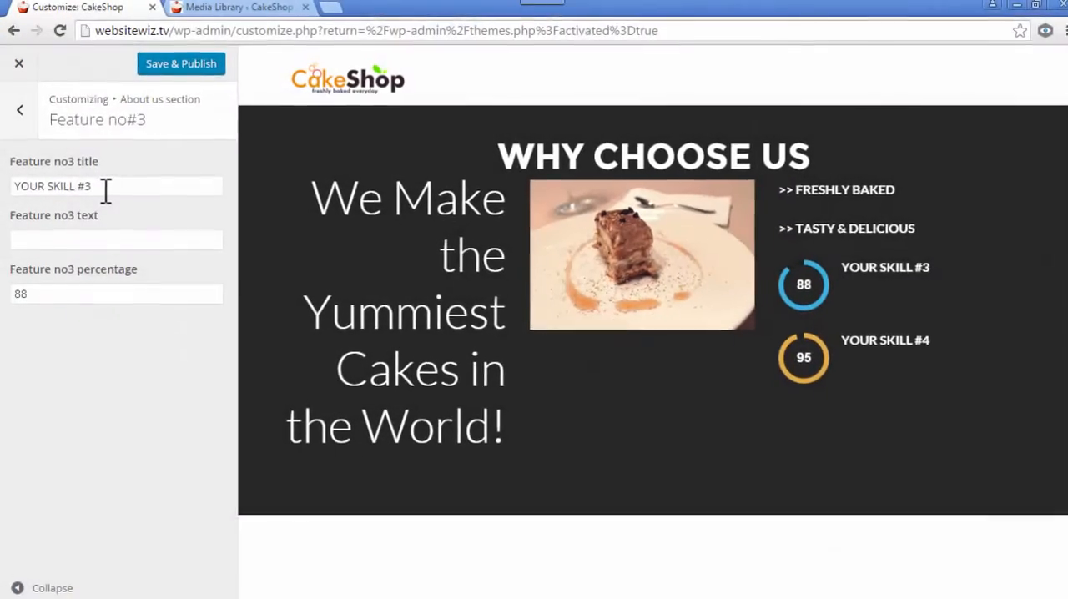
triple_click(102, 184)
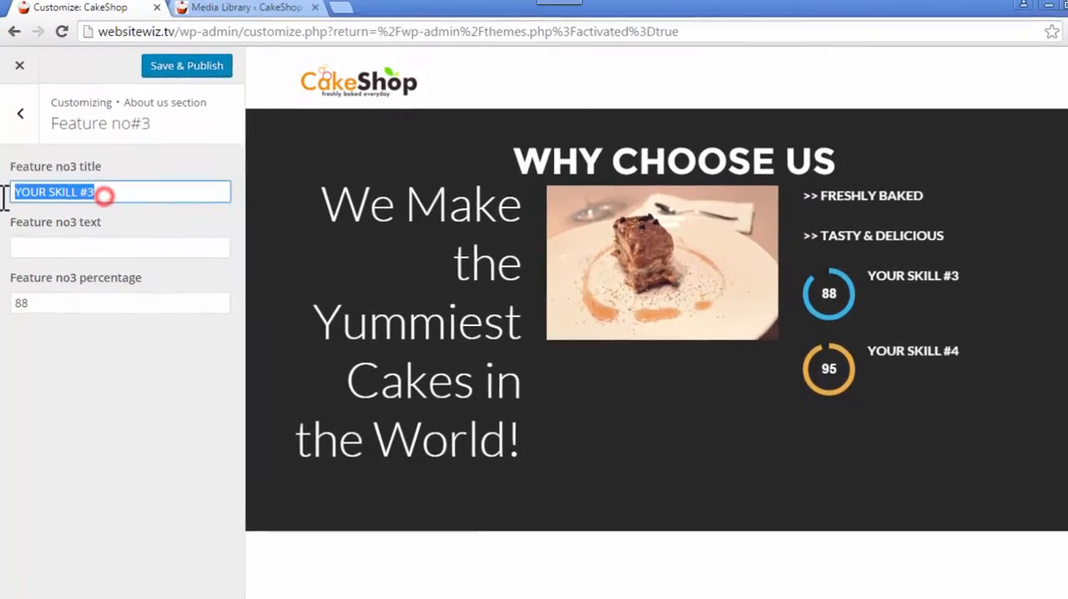
text(EXPERT BAKERS)
click(113, 414)
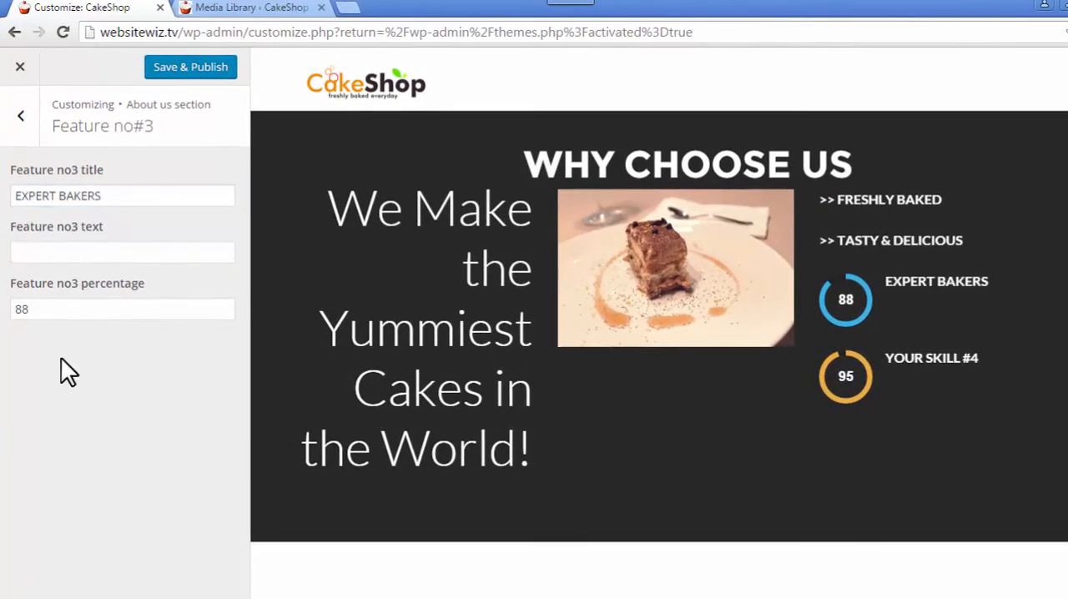
click(17, 197)
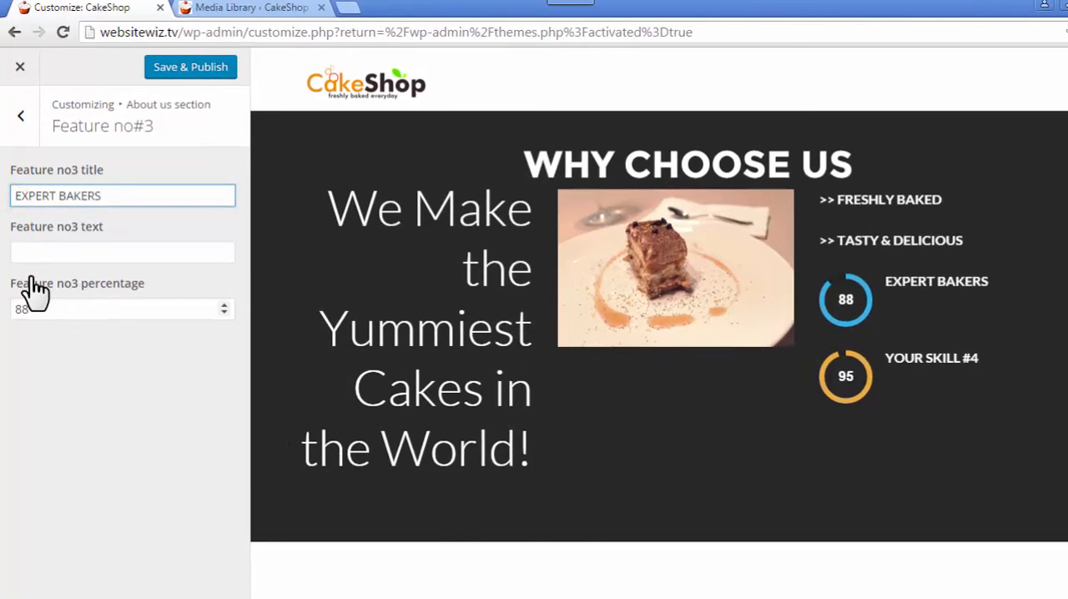
text(>>)
click(50, 407)
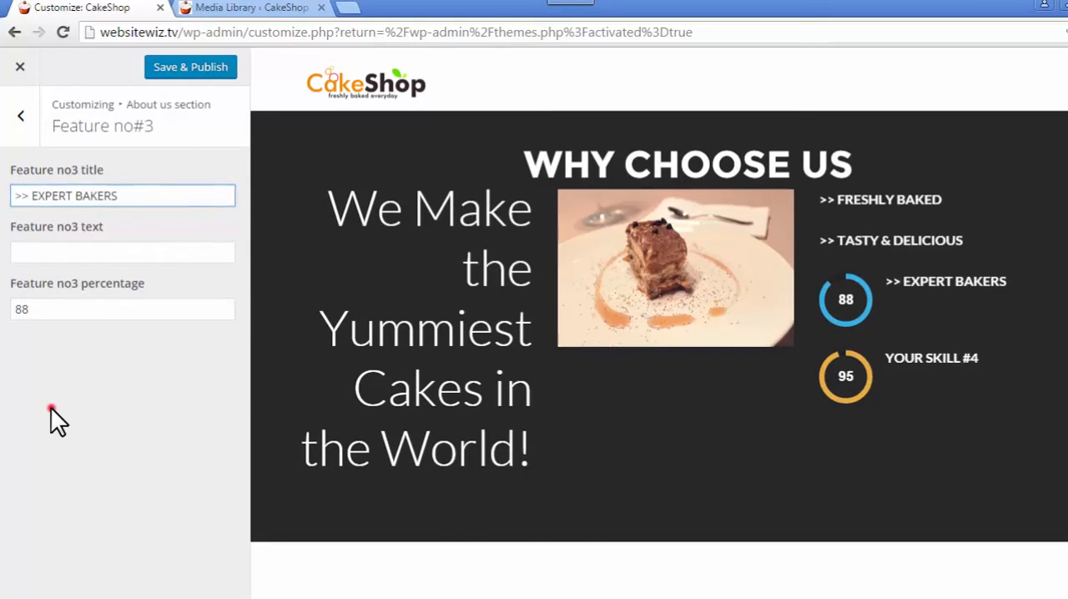
- Clear the Feature no3 percentage and check the EXPERT BAKERS line in the preview
click(50, 310)
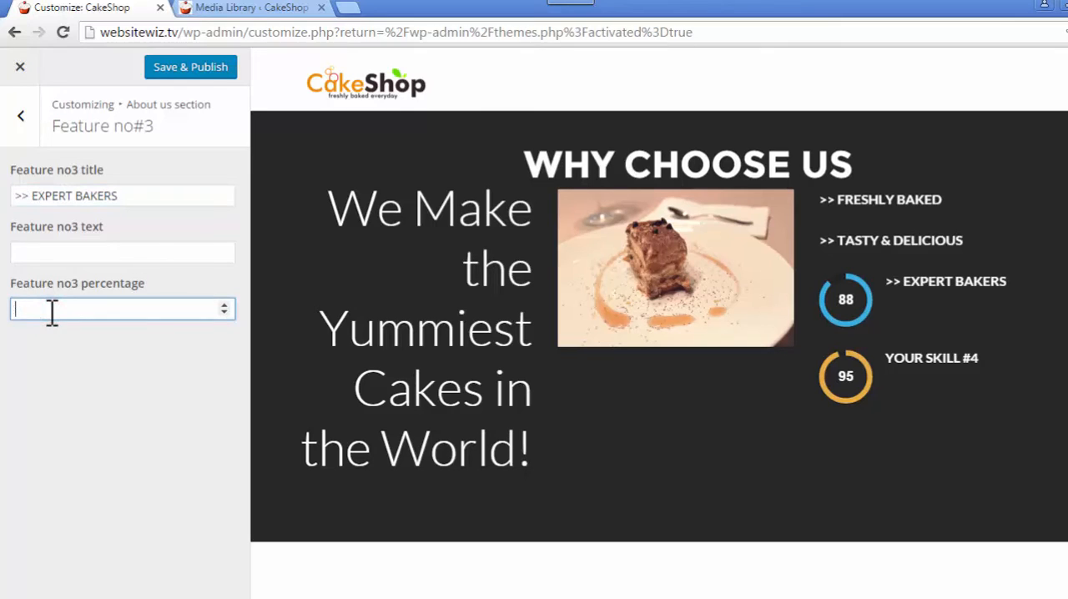
click(82, 396)
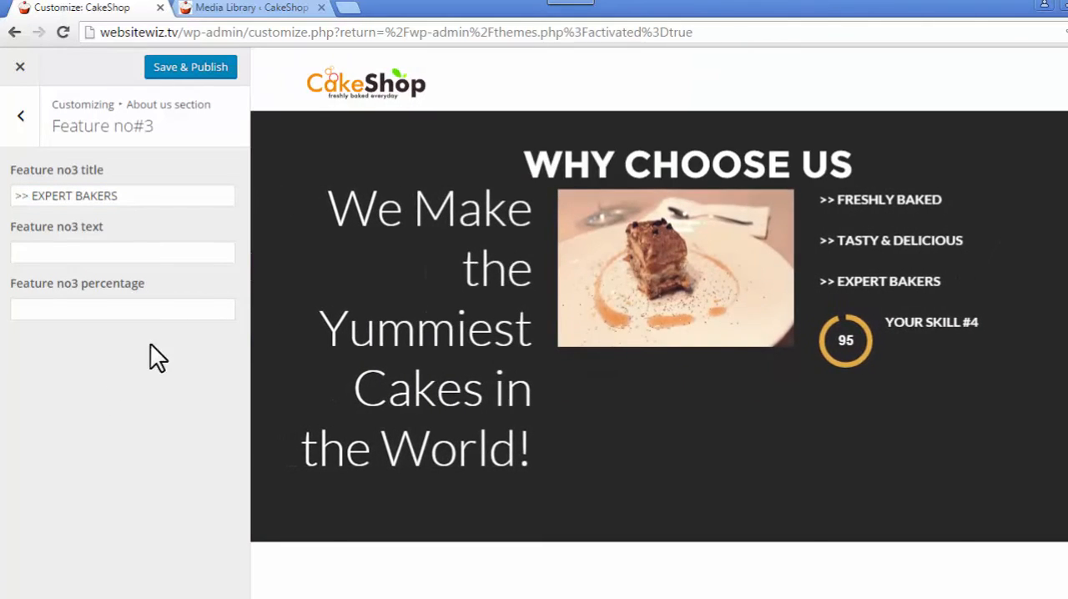
drag(957, 282, 817, 282)
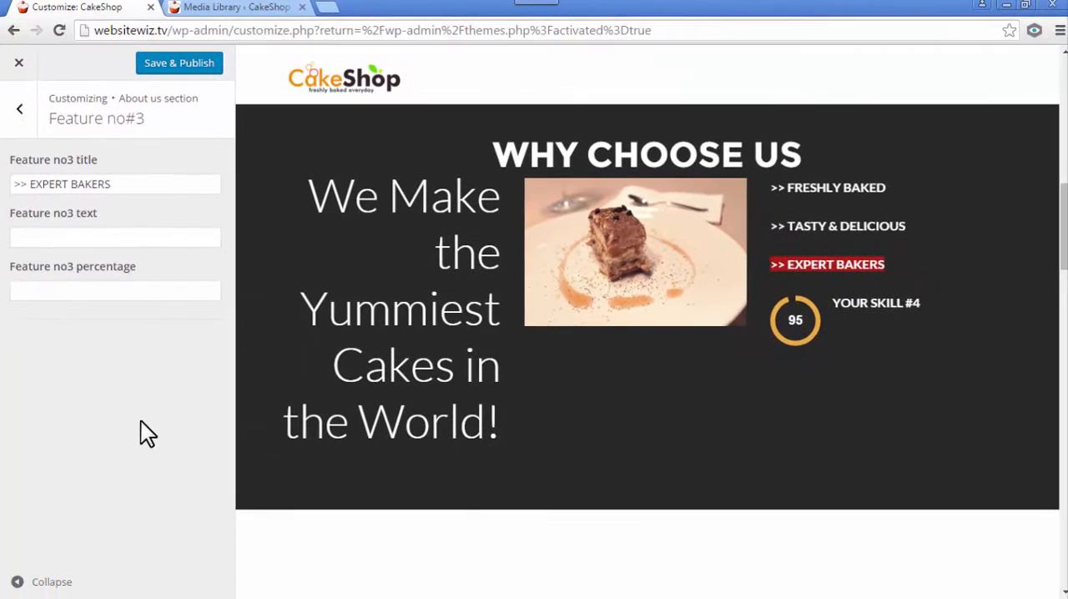
click(142, 452)
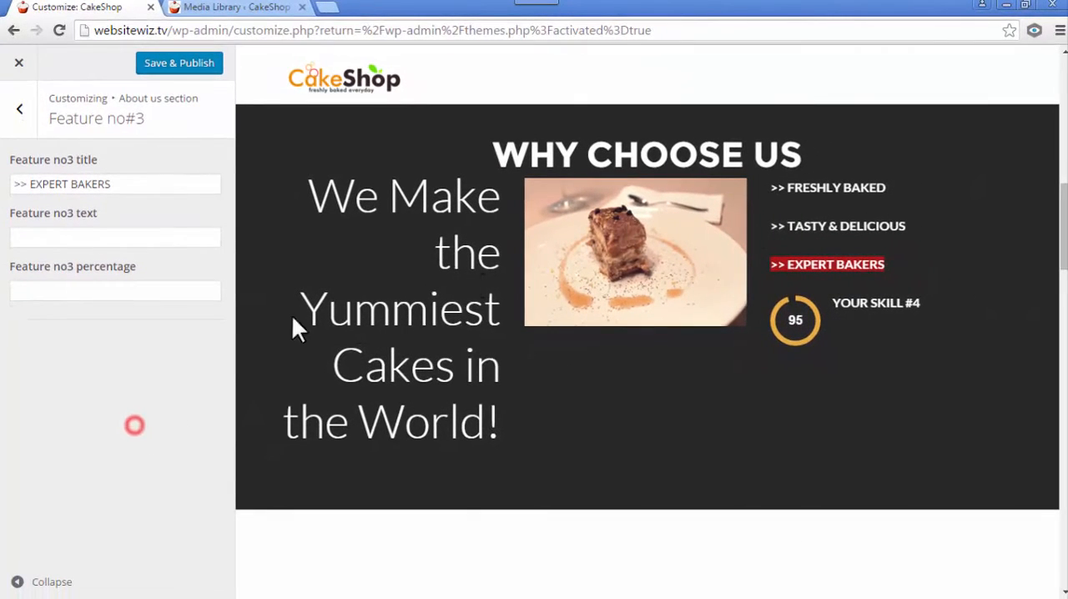
- Clear both the title and the percentage of Feature no#4, and save and publish the changes
click(20, 109)
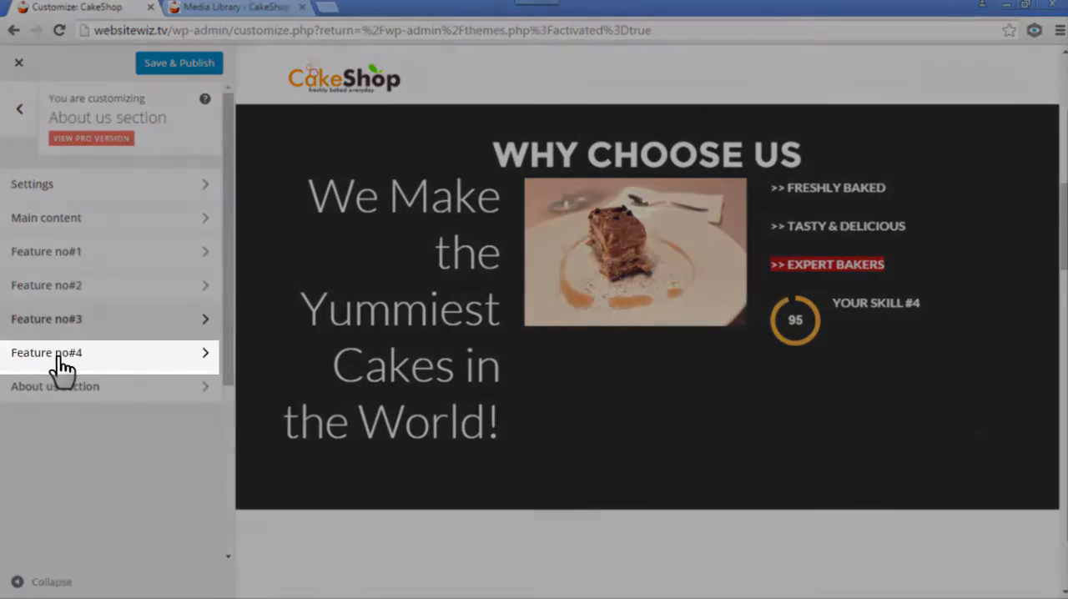
click(66, 353)
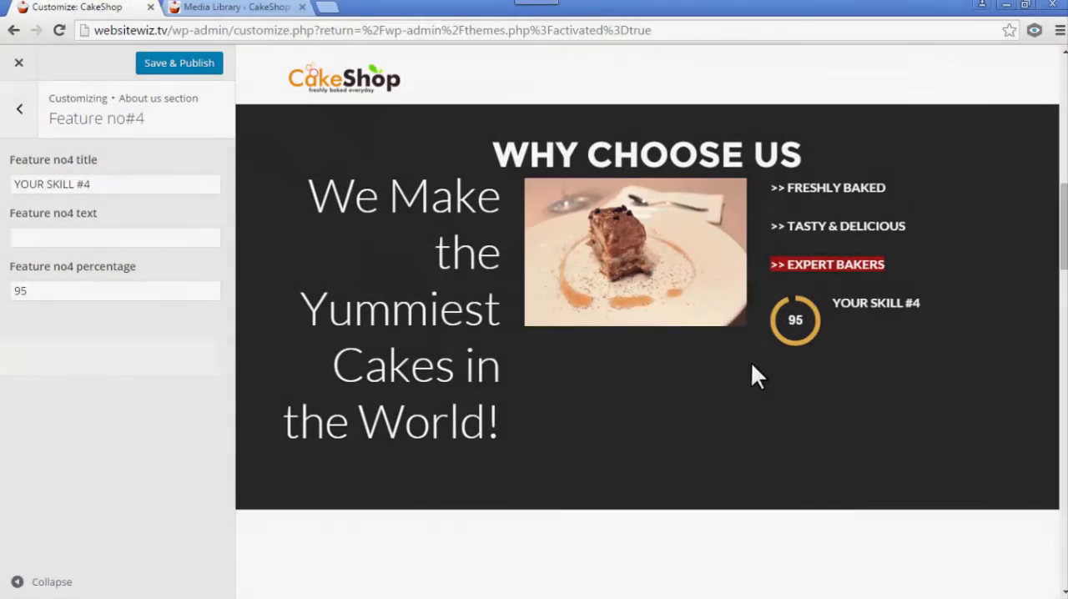
click(801, 383)
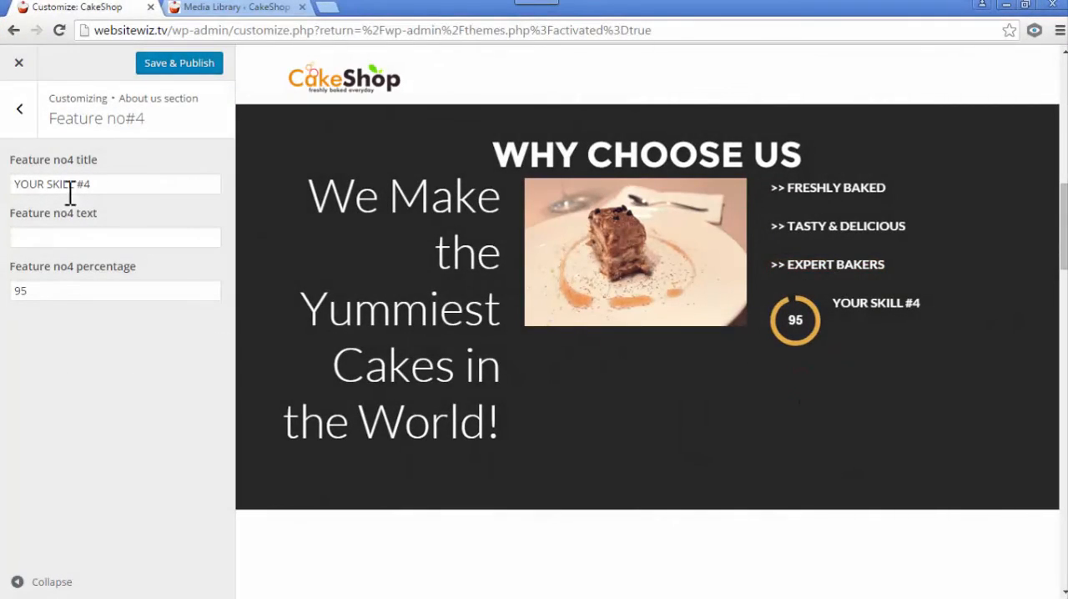
triple_click(93, 184)
key(BackSpace)
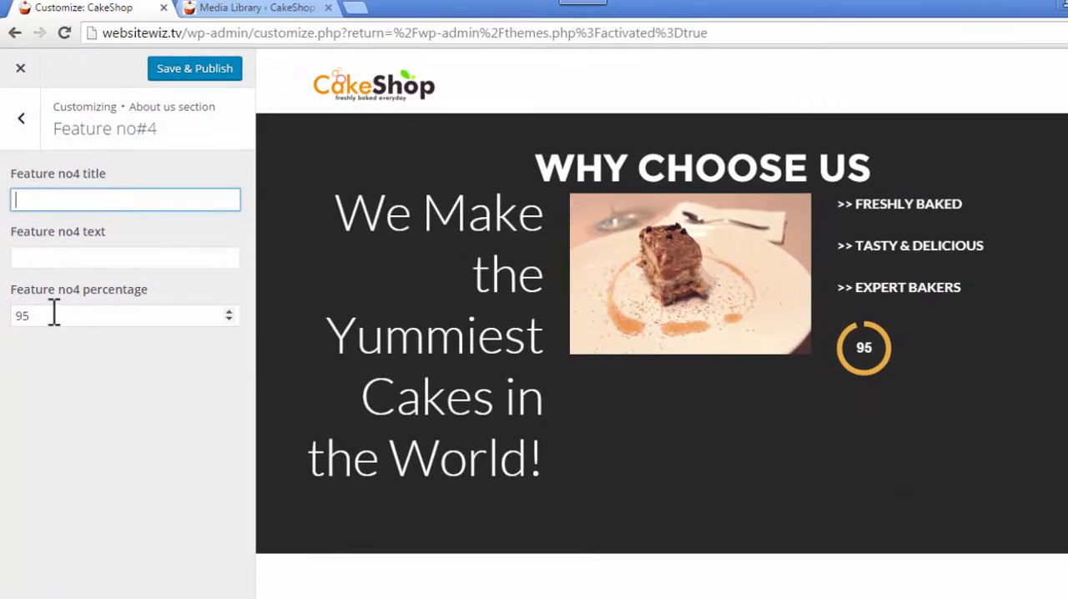
click(52, 312)
key(BackSpace)
key(BackSpace)
click(97, 397)
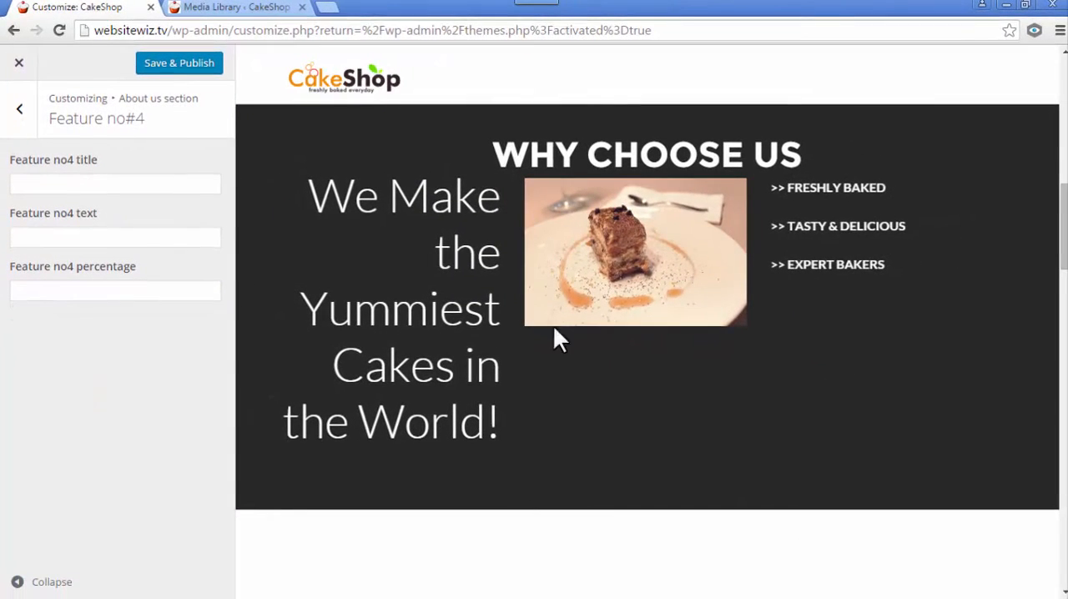
click(167, 68)
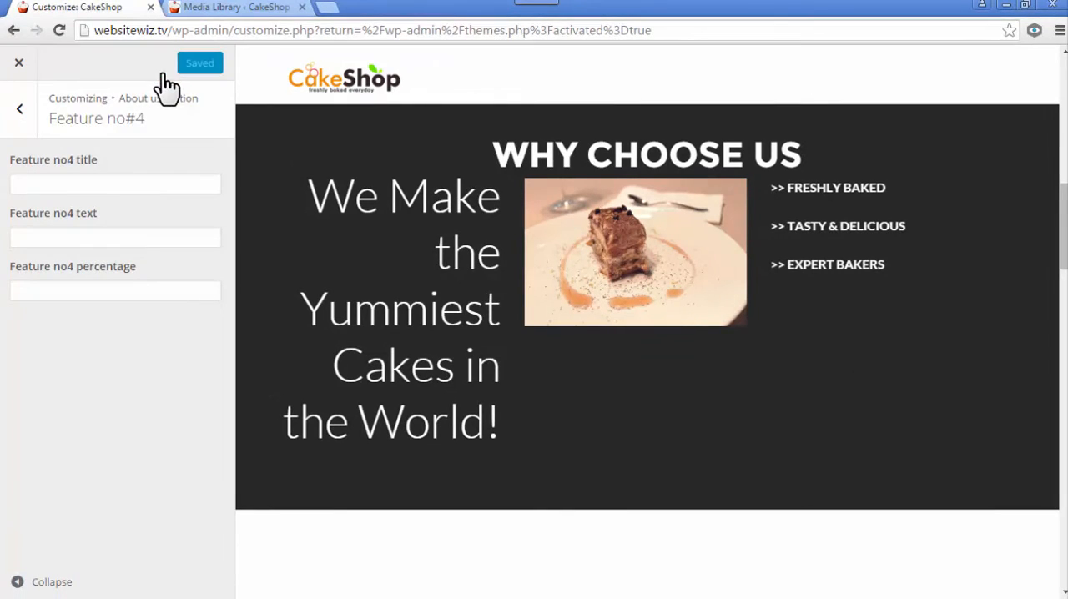
- Leave the About us section and open the Content settings of the Our team section
click(19, 111)
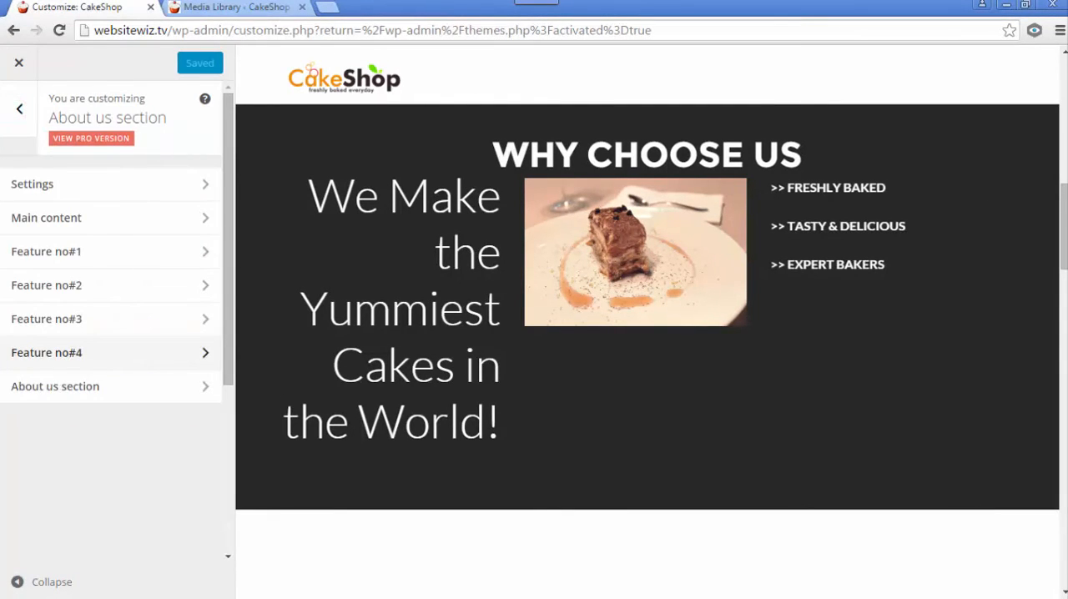
click(18, 111)
scroll(125, 392, down, 3)
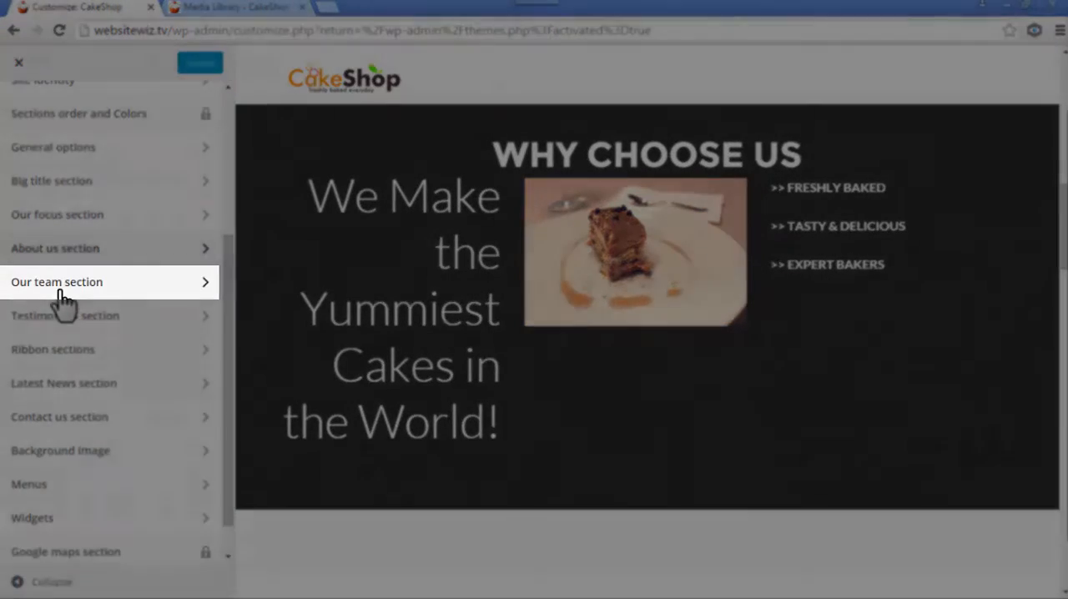
click(63, 286)
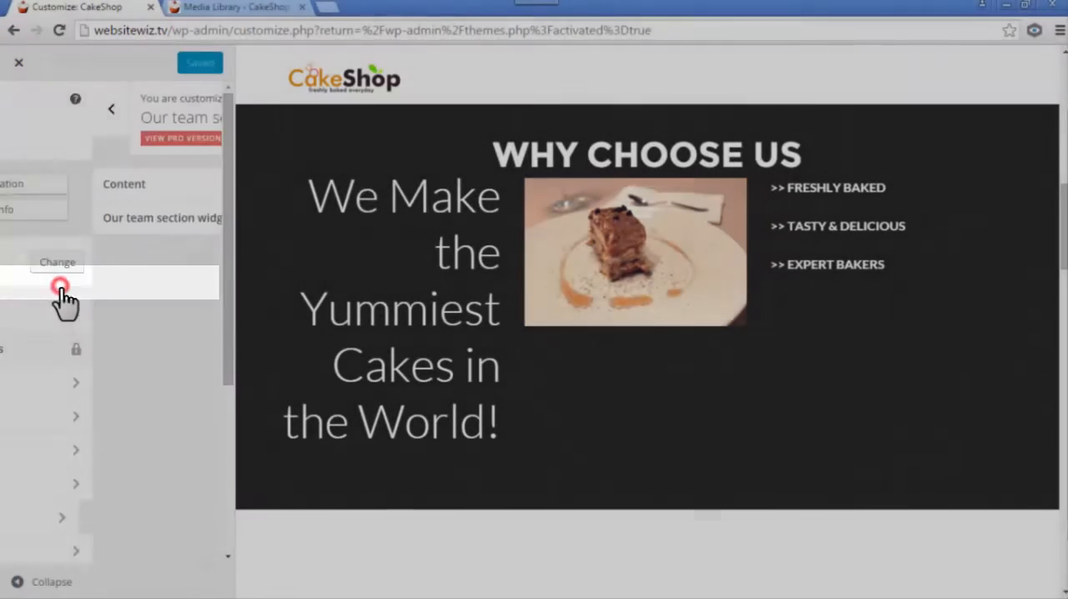
click(85, 184)
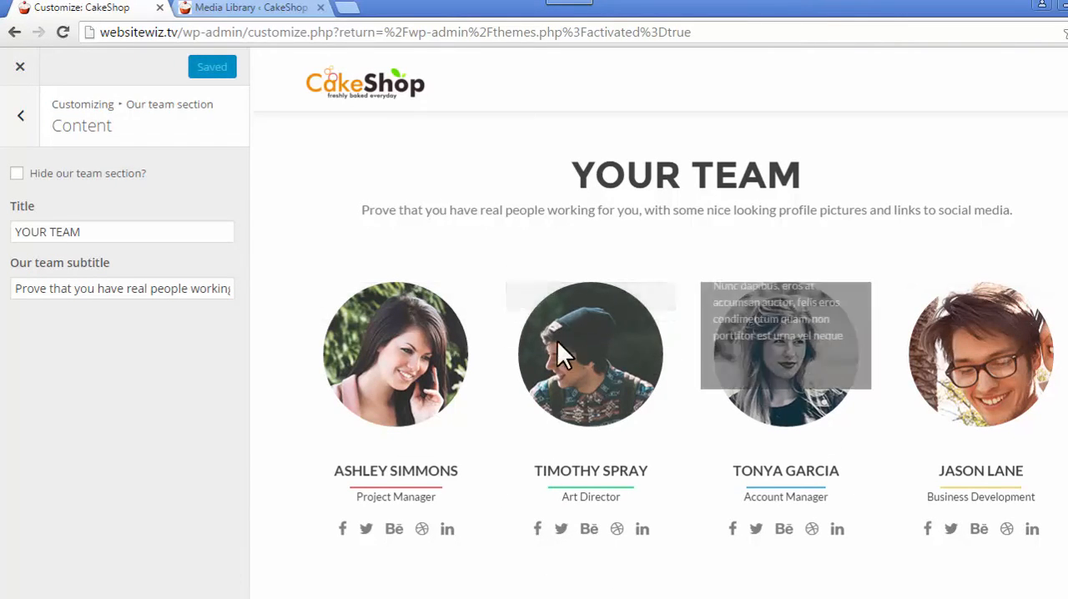
- Try hiding the team section, show it again, and set its title to "Our Bakers"
click(17, 173)
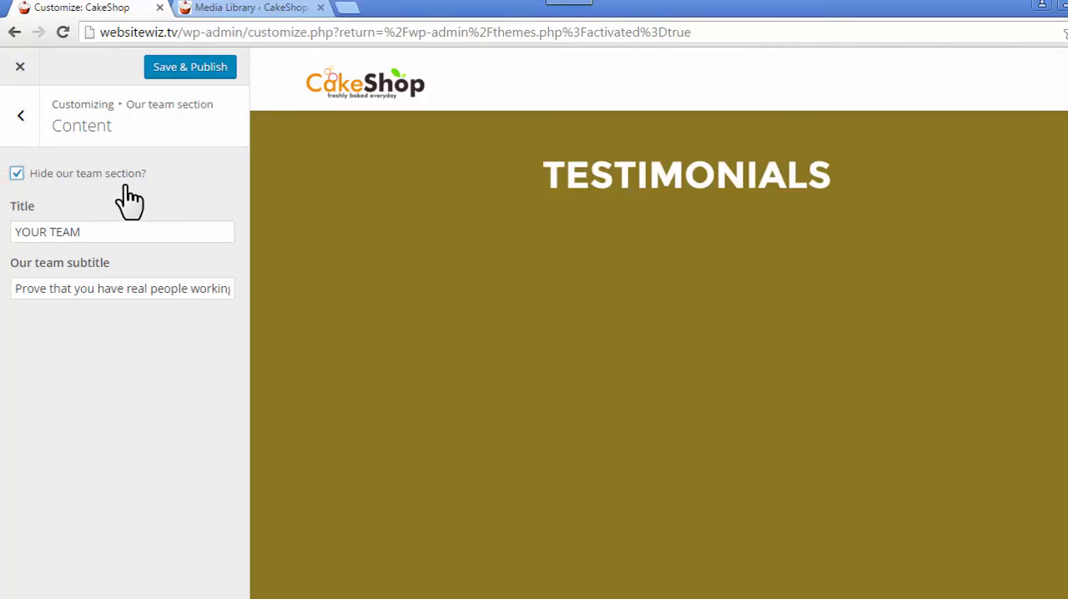
click(16, 173)
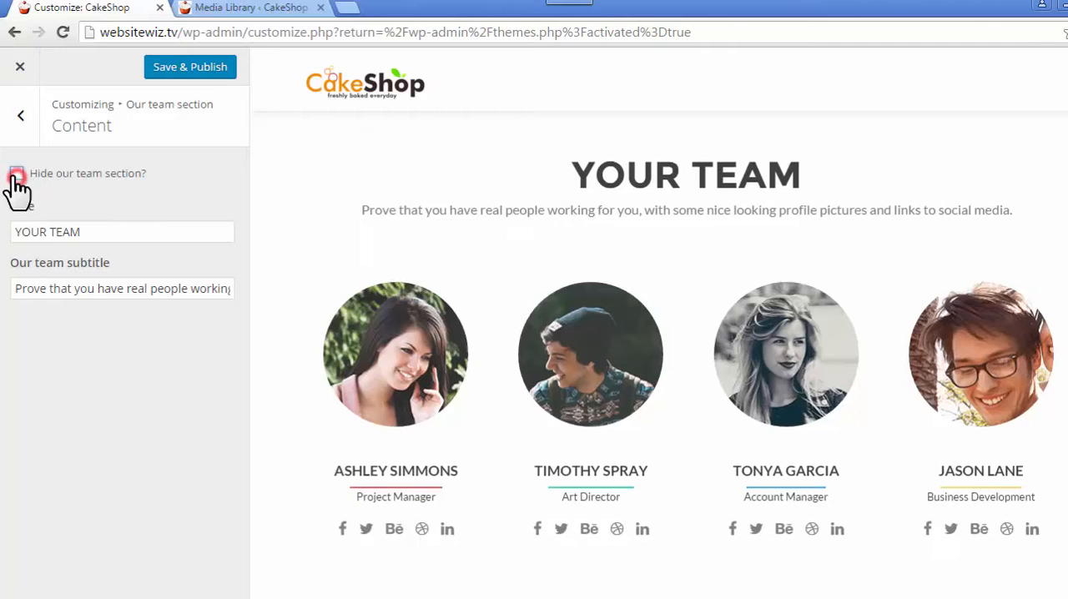
triple_click(106, 233)
text(Our Bakers)
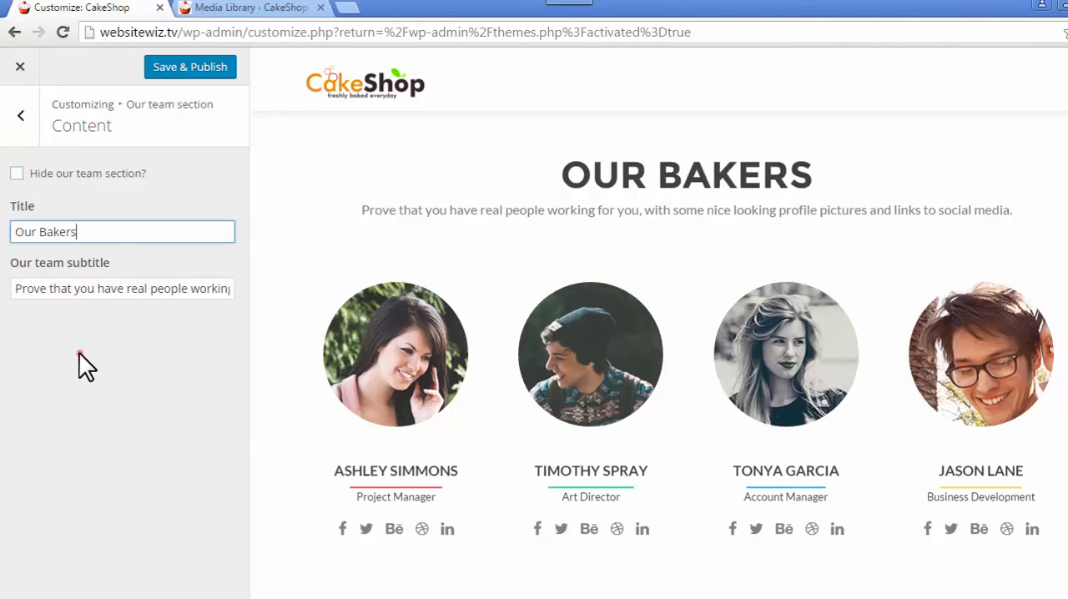
- Clear the Our team subtitle text completely, keeping the section title
click(79, 353)
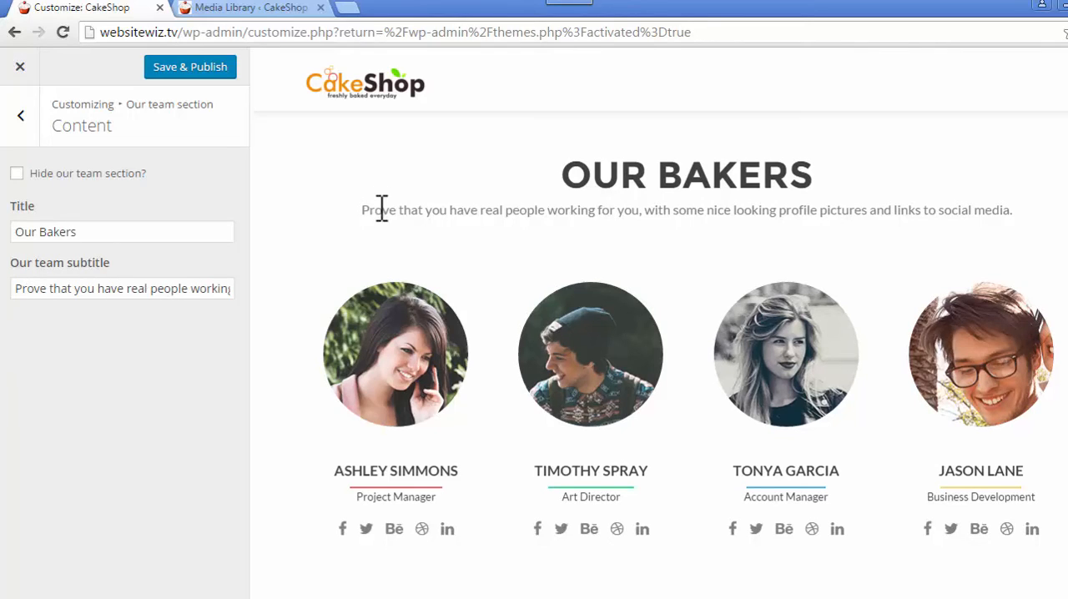
drag(401, 211, 560, 236)
drag(165, 288, 350, 279)
key(BackSpace)
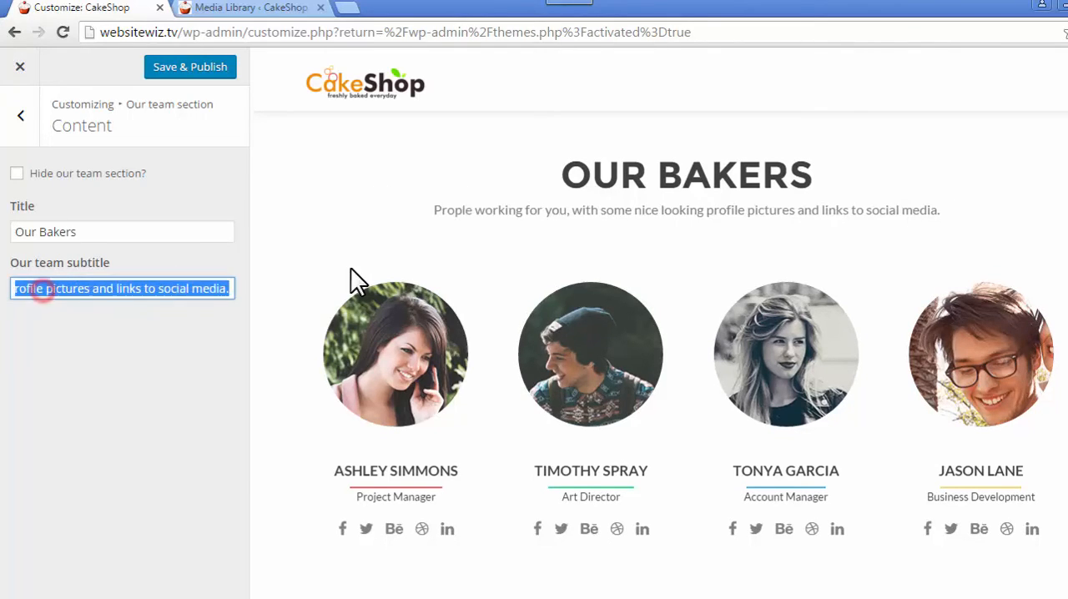
key(BackSpace)
key(BackSpace)
key(BackSpace)
key(BackSpace)
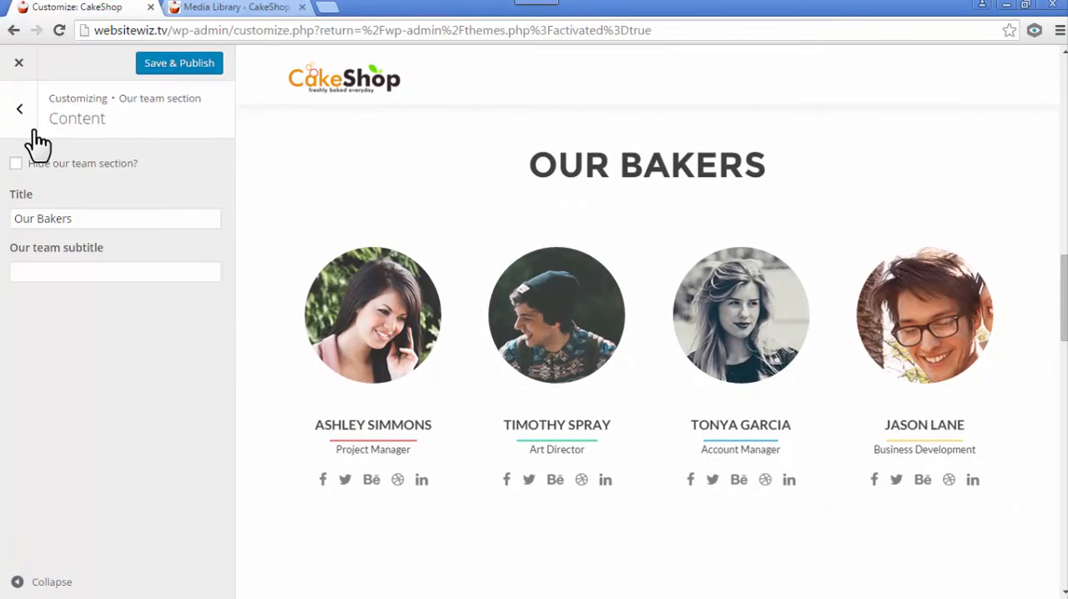
- Open the Our team section widgets, review the third team member's fields and removal option, and collapse that widget
click(17, 110)
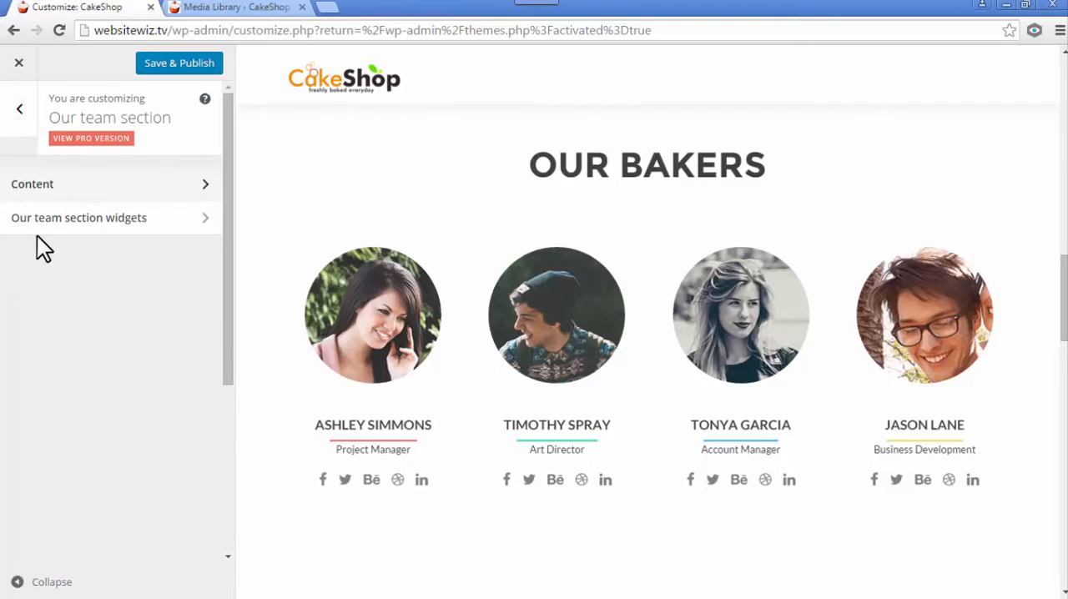
click(87, 215)
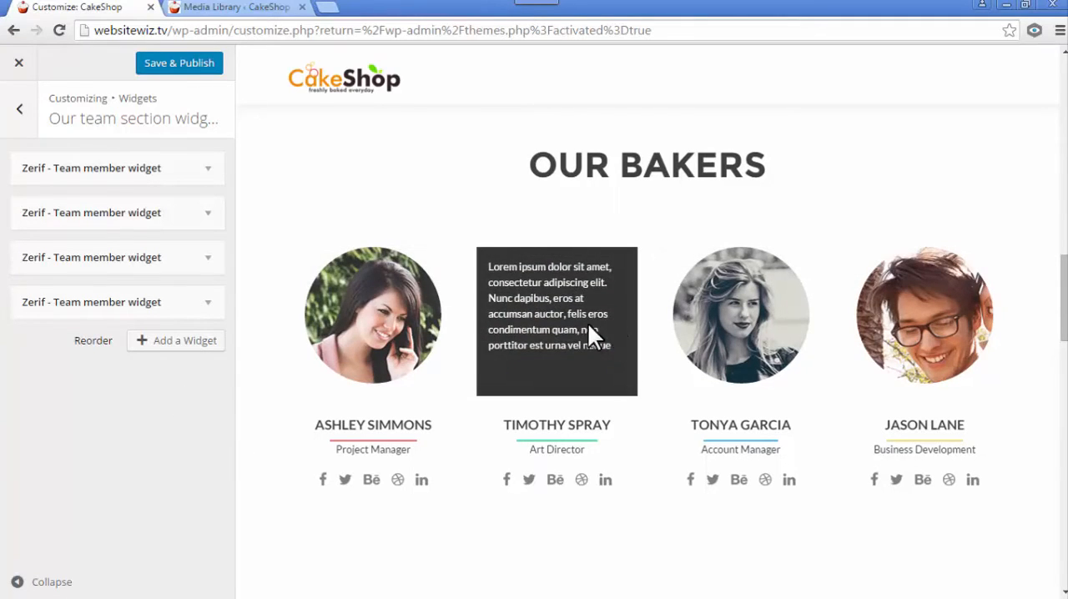
click(209, 258)
scroll(208, 260, down, 5)
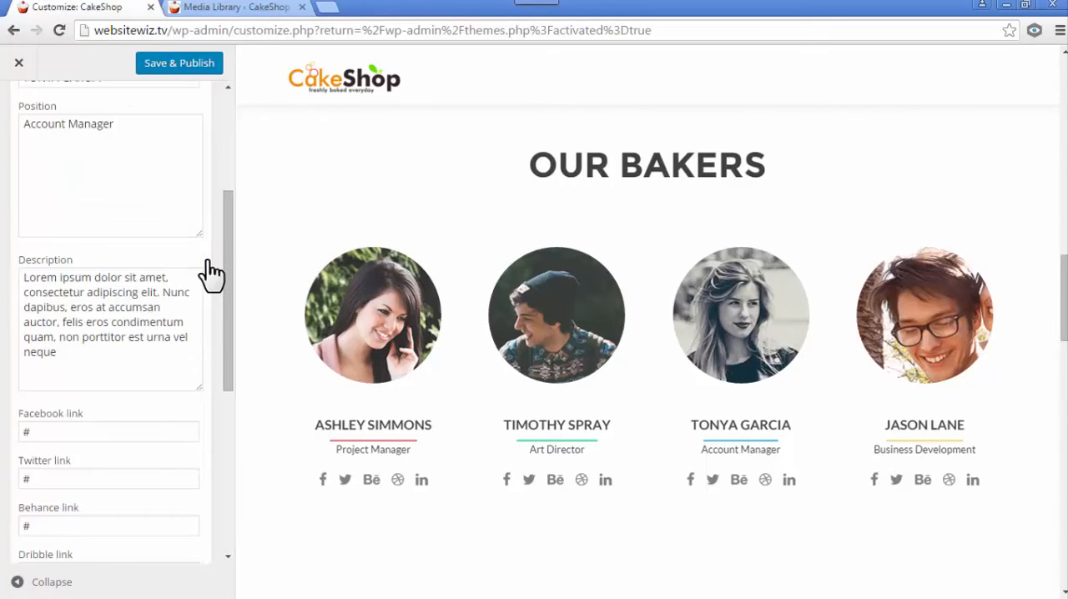
scroll(208, 261, down, 1)
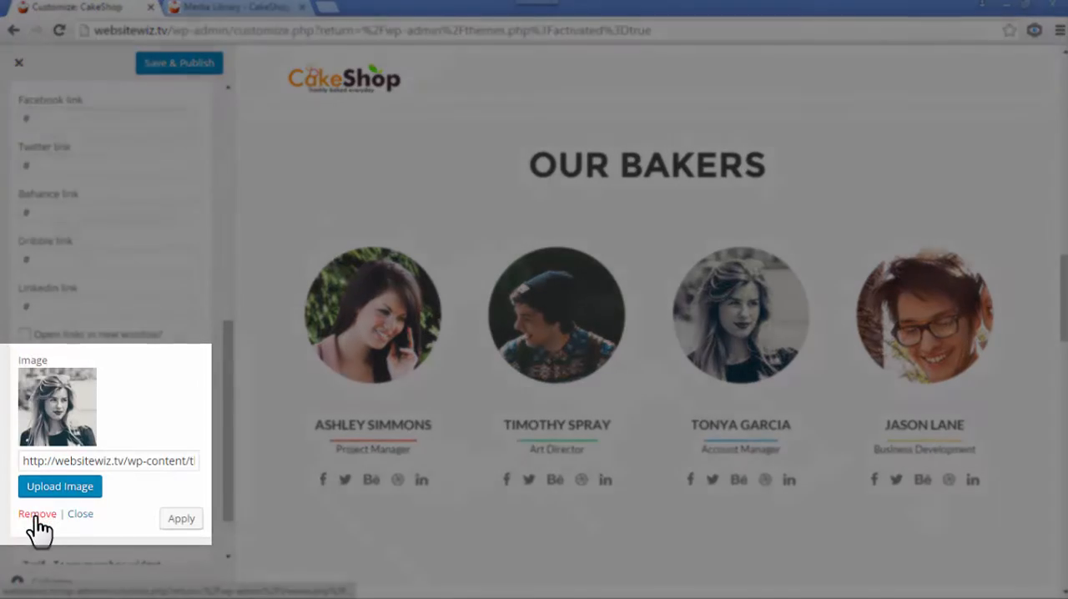
scroll(181, 392, up, 6)
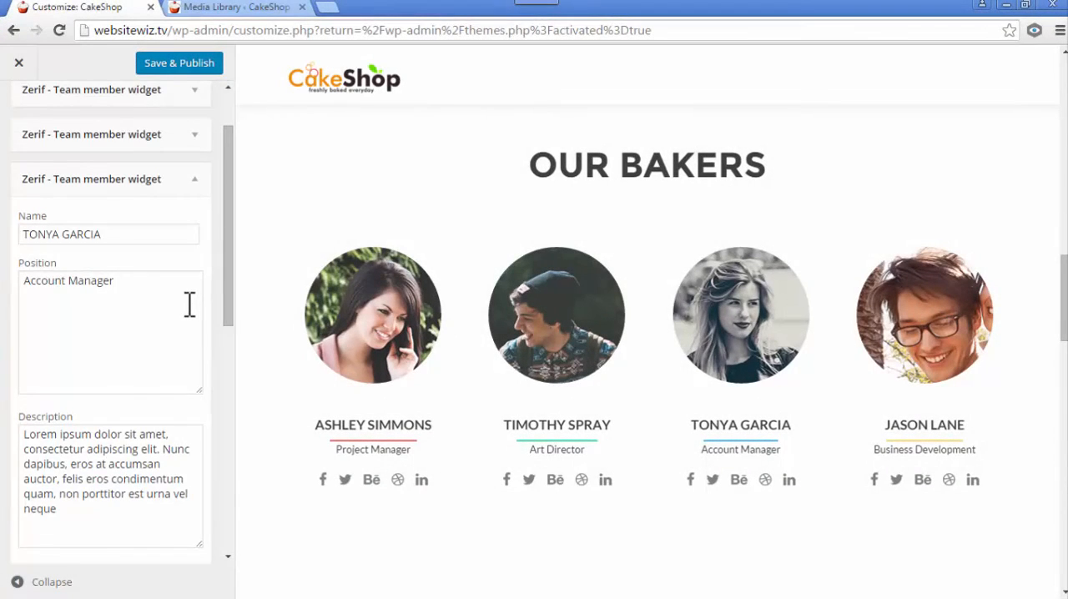
click(197, 259)
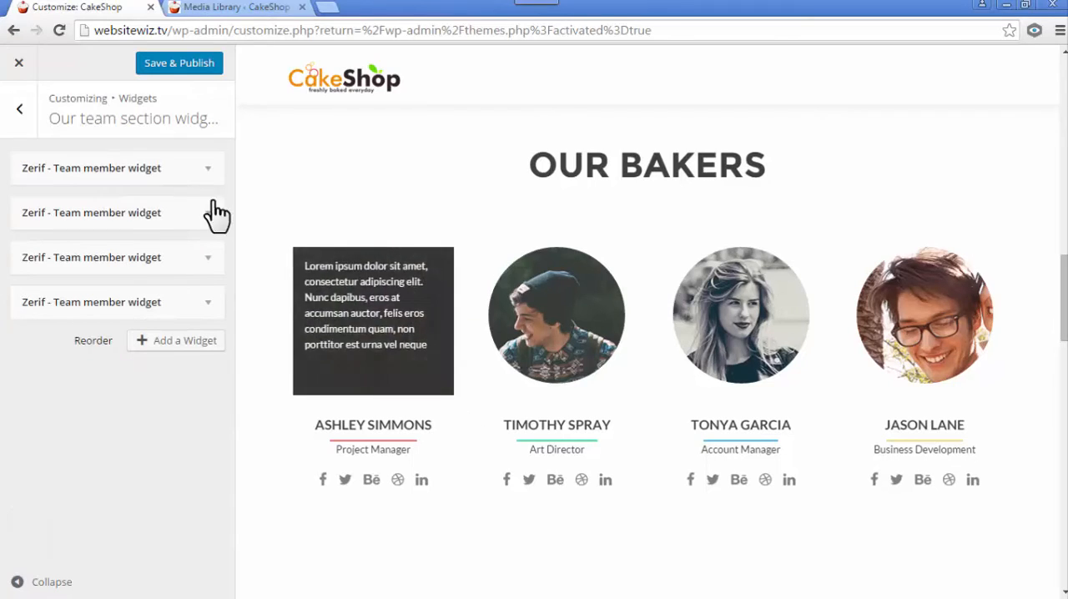
- Replace the first team member's name and shorten the position to "Manager"
click(208, 169)
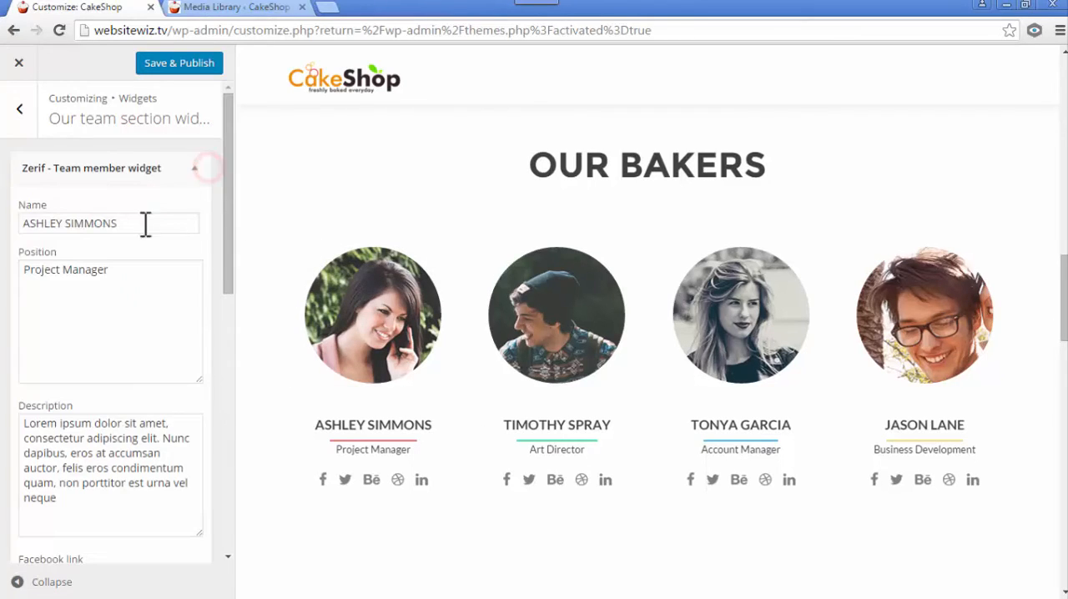
drag(123, 224, 4, 223)
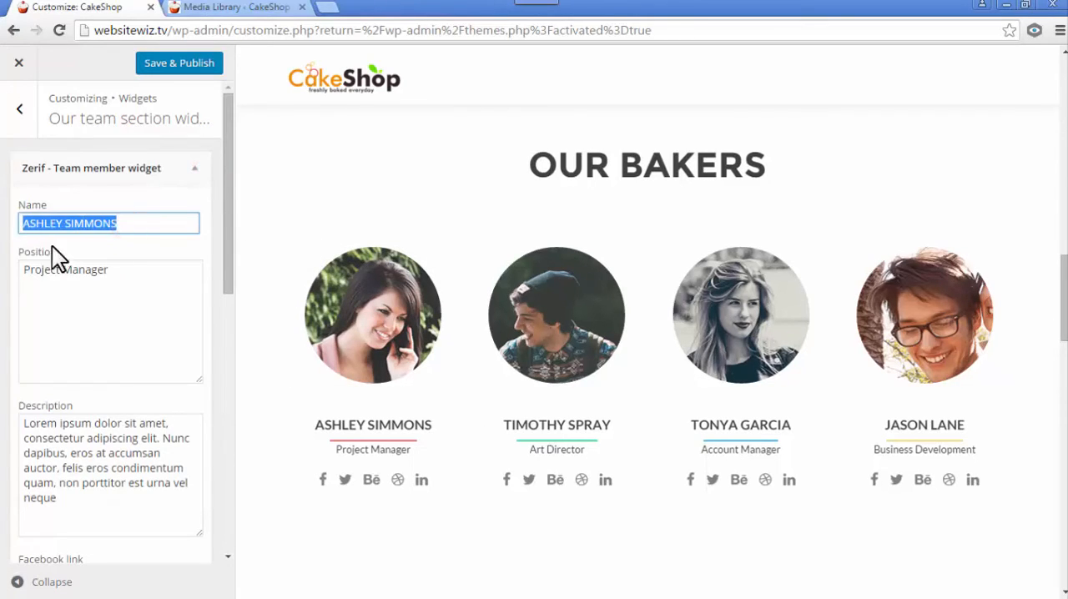
text(Mary Baker)
click(191, 322)
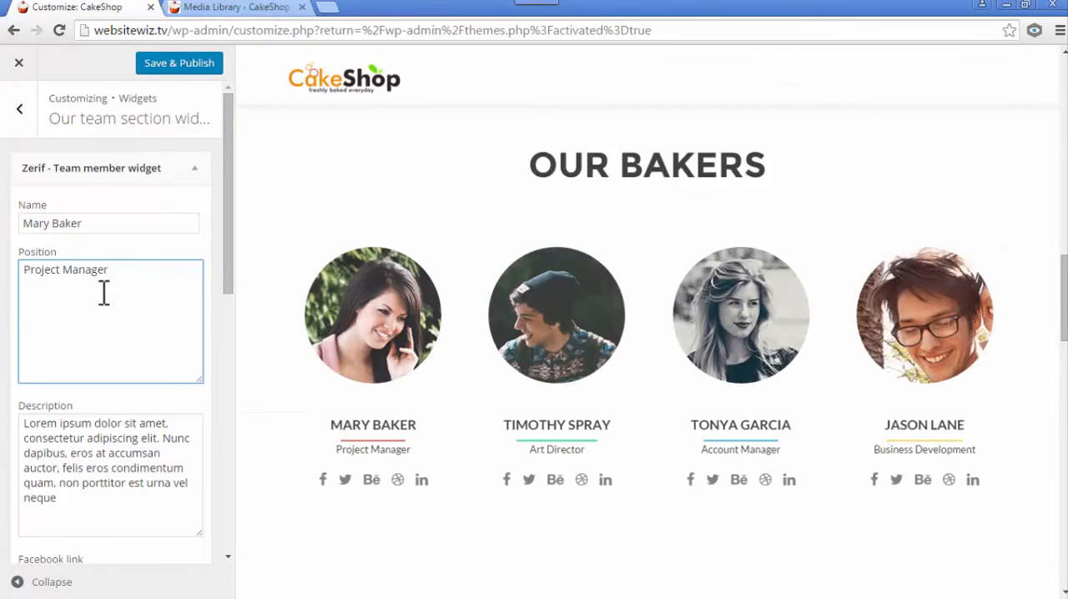
drag(4, 267, 19, 281)
key(BackSpace)
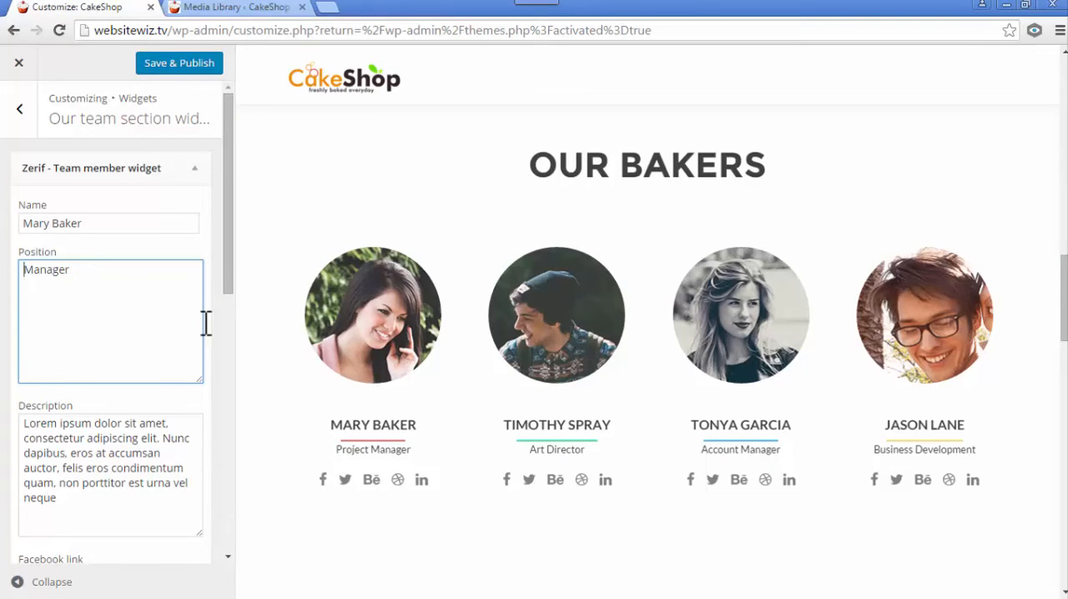
click(239, 365)
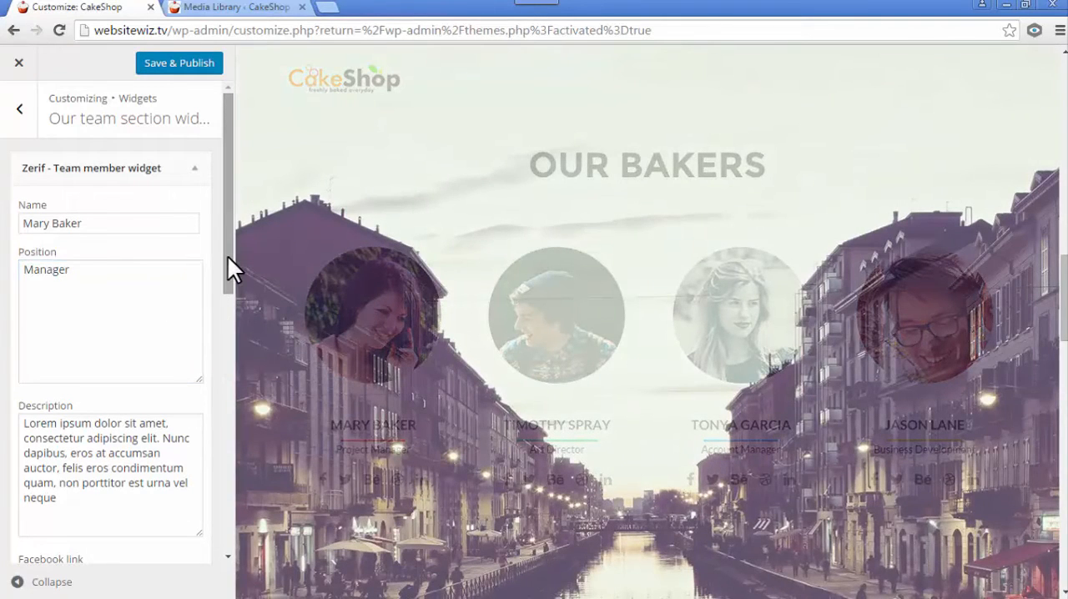
- Delete the placeholder description of the first team member
drag(228, 256, 252, 322)
drag(150, 343, 23, 275)
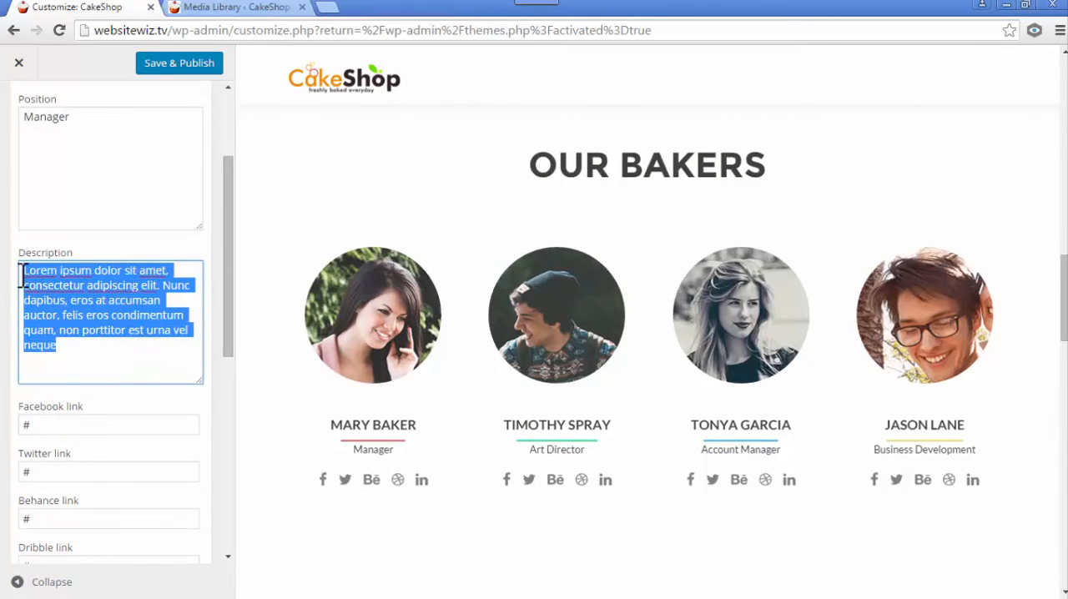
key(BackSpace)
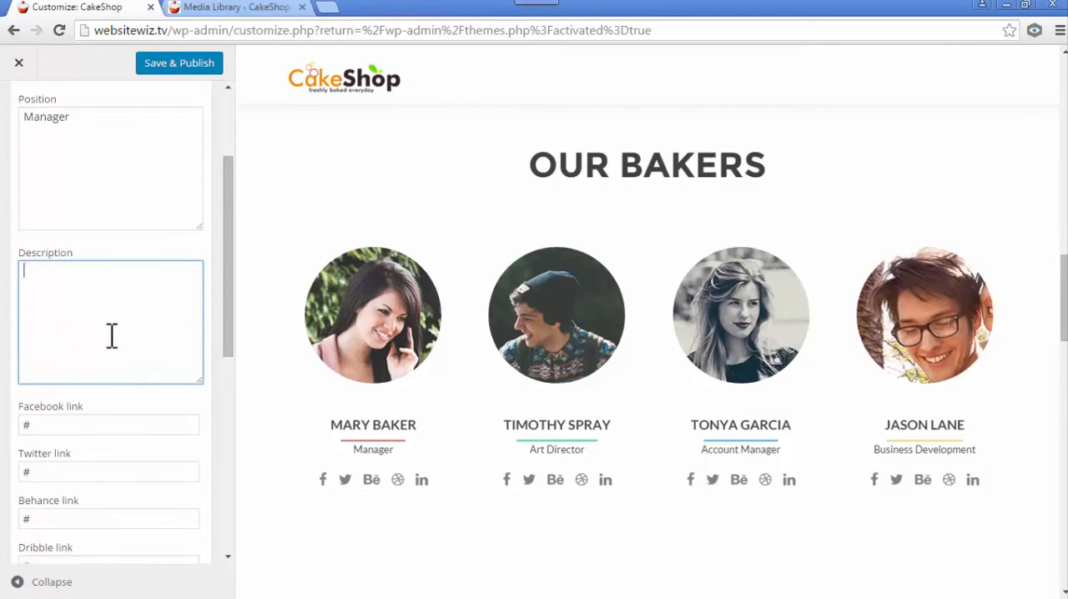
click(263, 375)
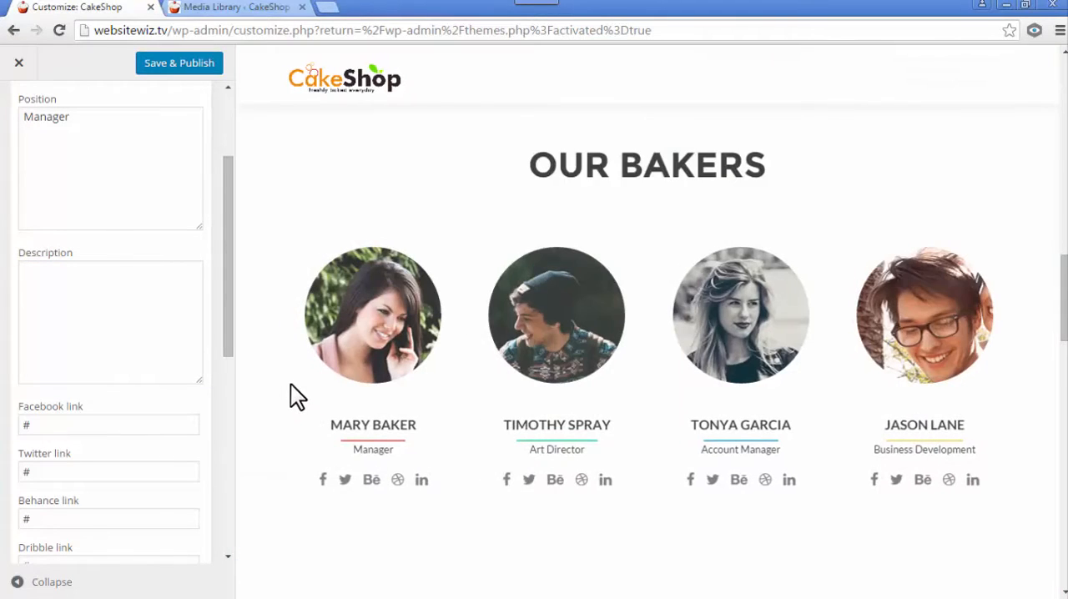
- Review the first team member's social media links and image settings, and collapse the widget
scroll(239, 321, down, 2)
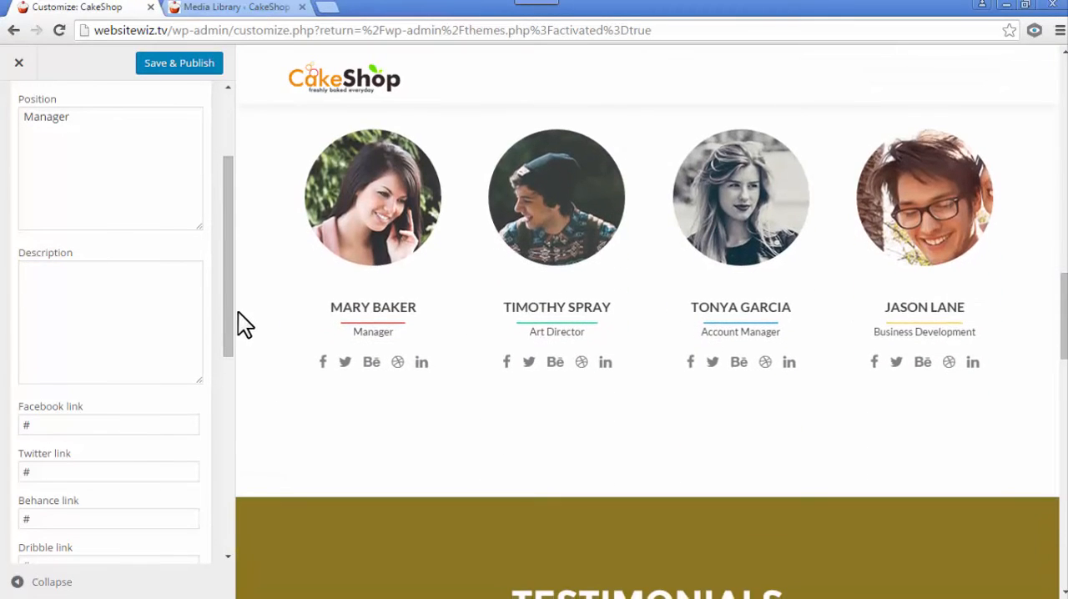
click(231, 316)
drag(230, 316, 216, 381)
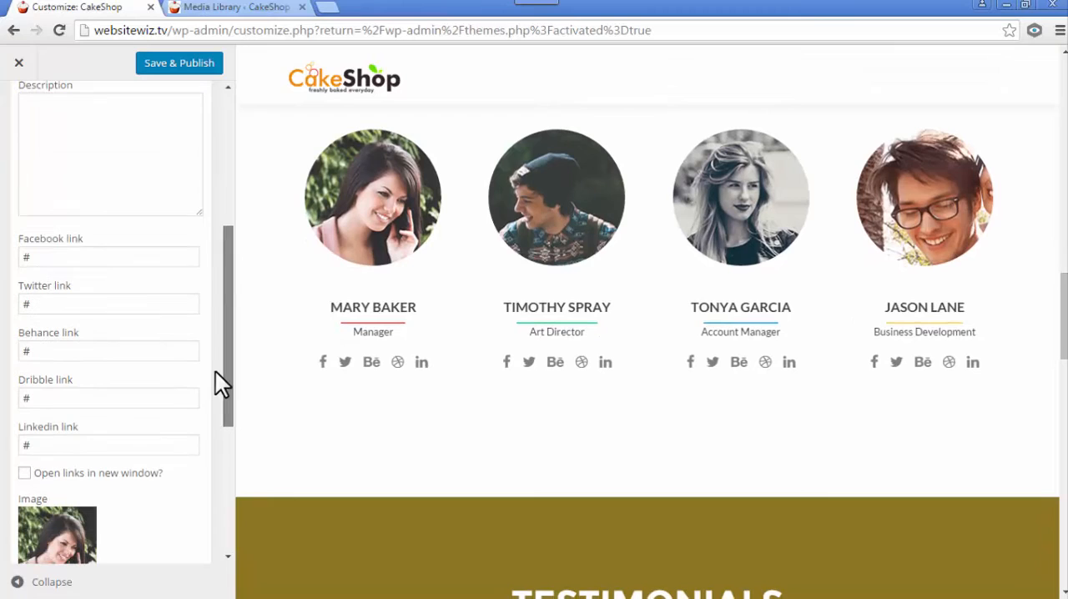
click(52, 257)
drag(26, 256, 20, 257)
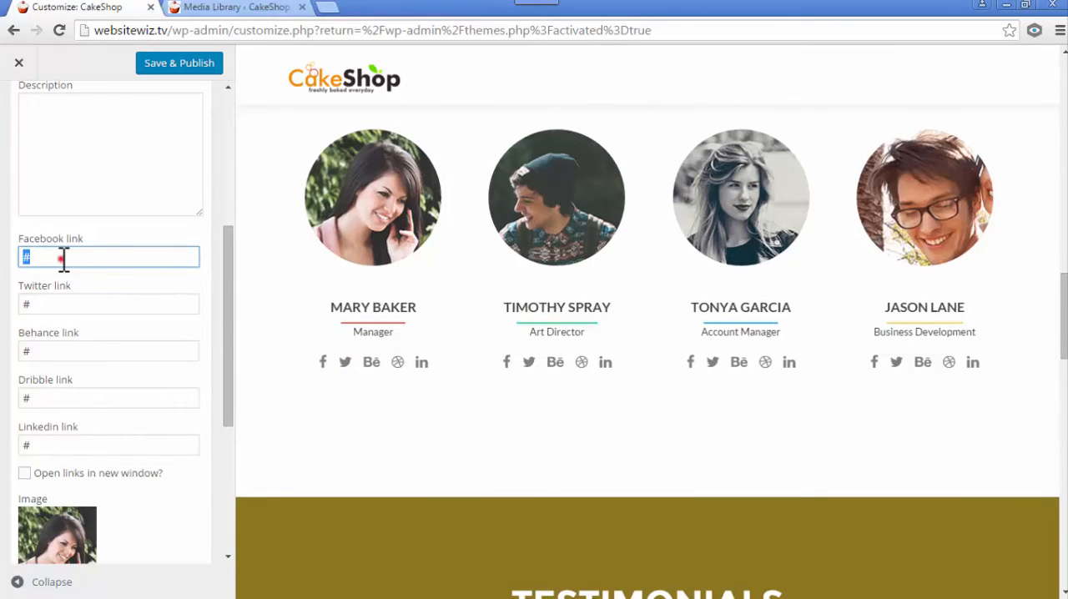
click(58, 304)
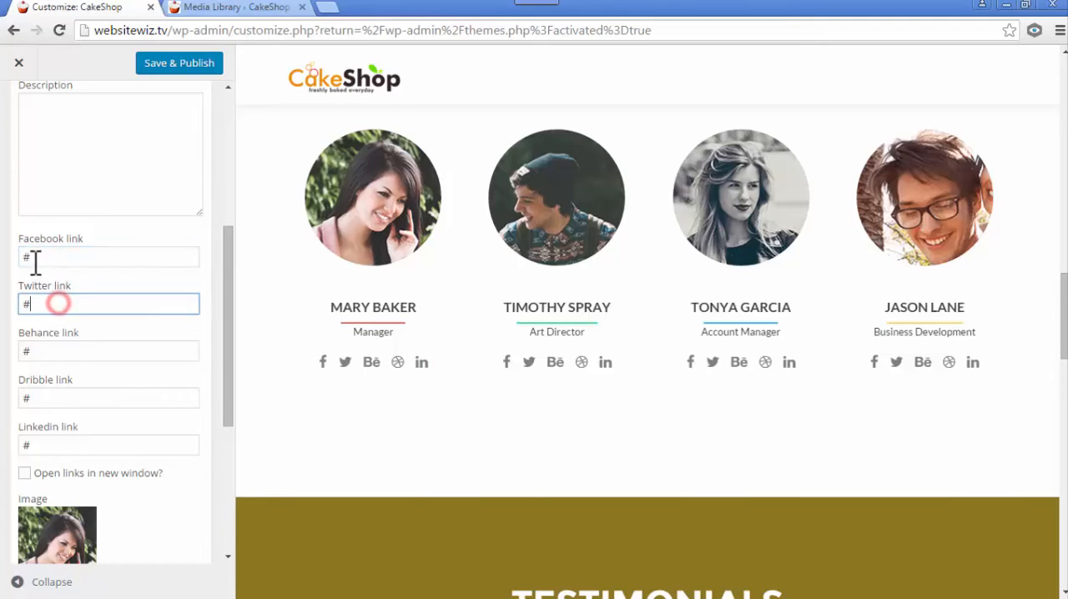
drag(35, 257, 21, 257)
click(311, 433)
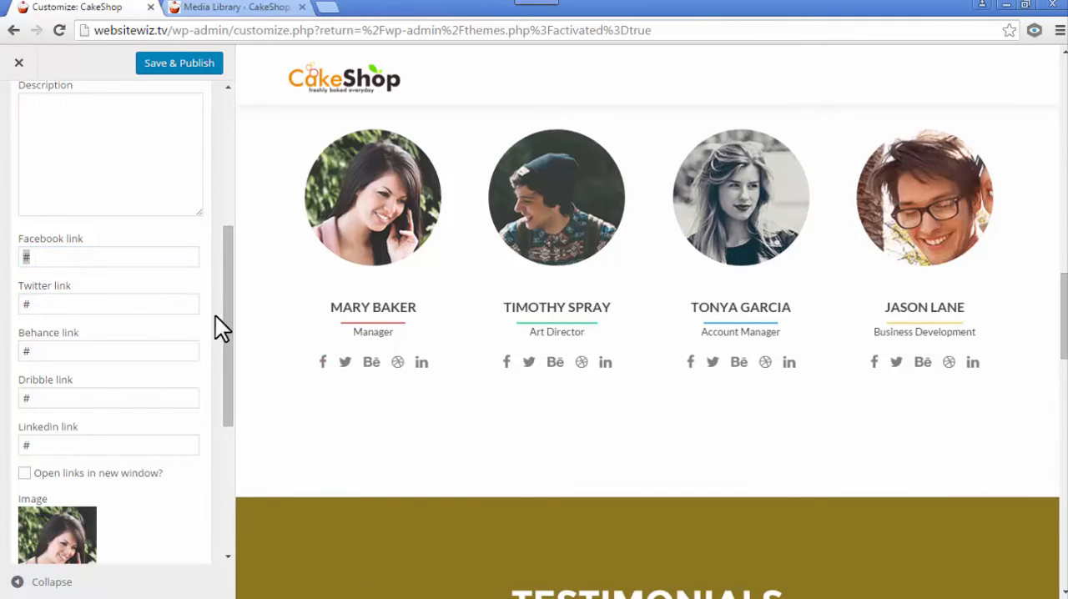
click(231, 292)
drag(232, 290, 235, 389)
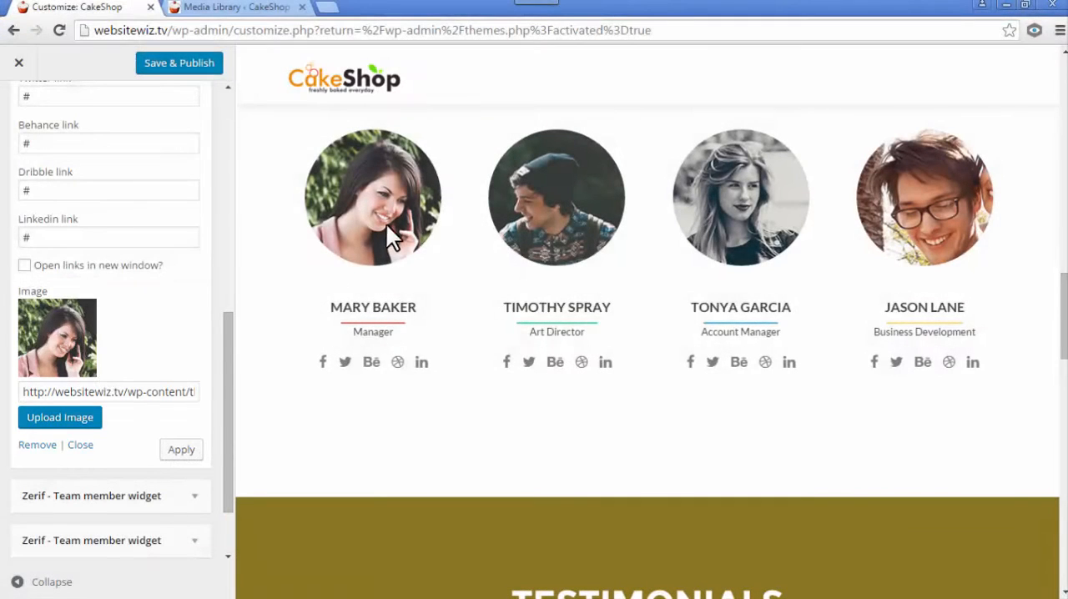
drag(228, 378, 228, 169)
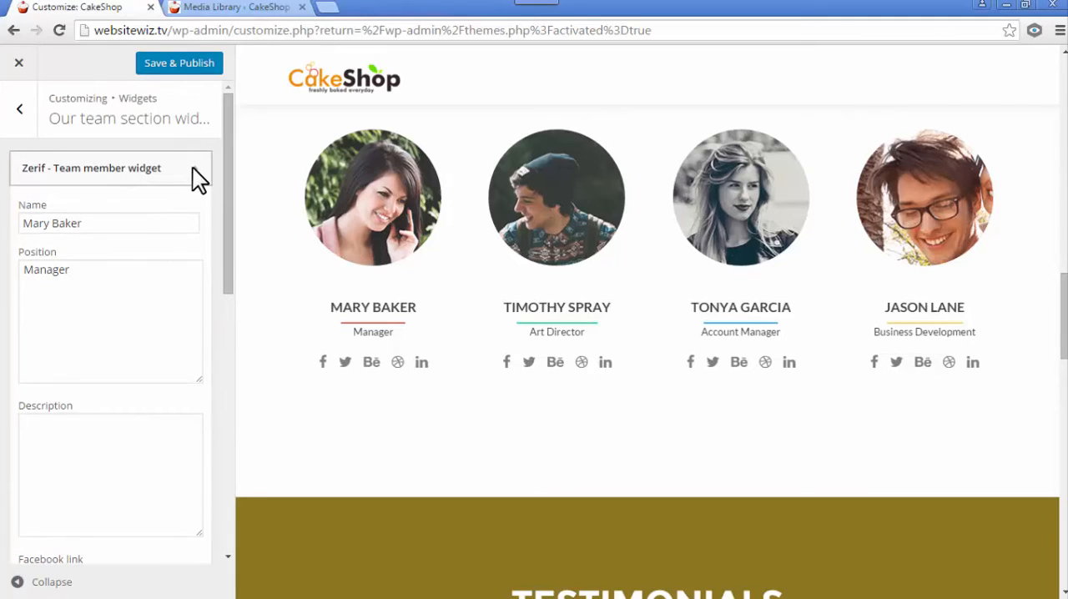
click(192, 167)
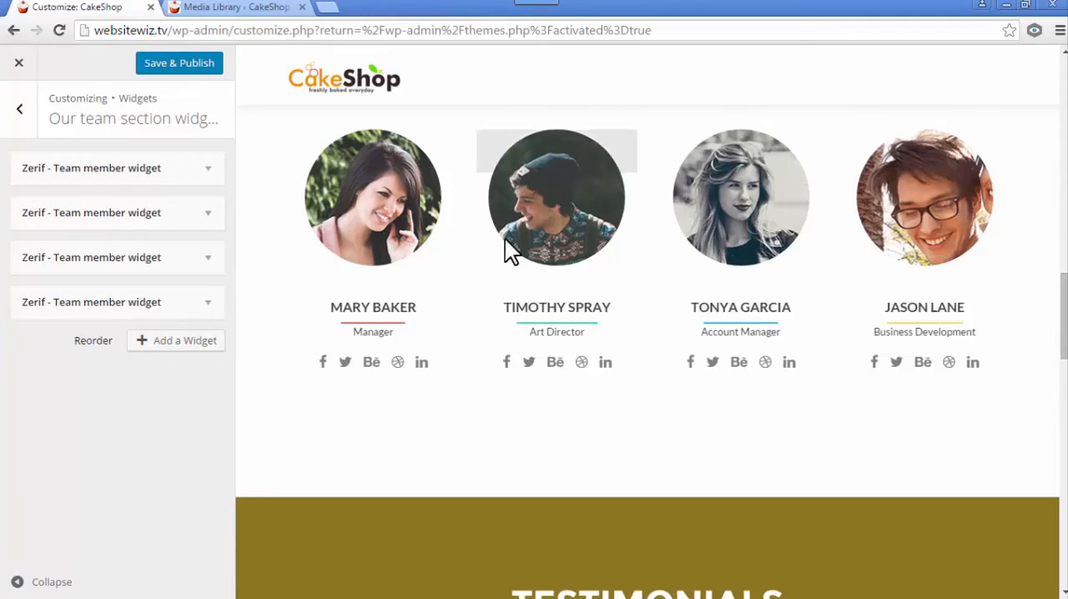
- Replace the second team member's name and set the position to "Adviser"
click(208, 219)
drag(132, 271, 16, 286)
text(Michael Baker)
click(114, 400)
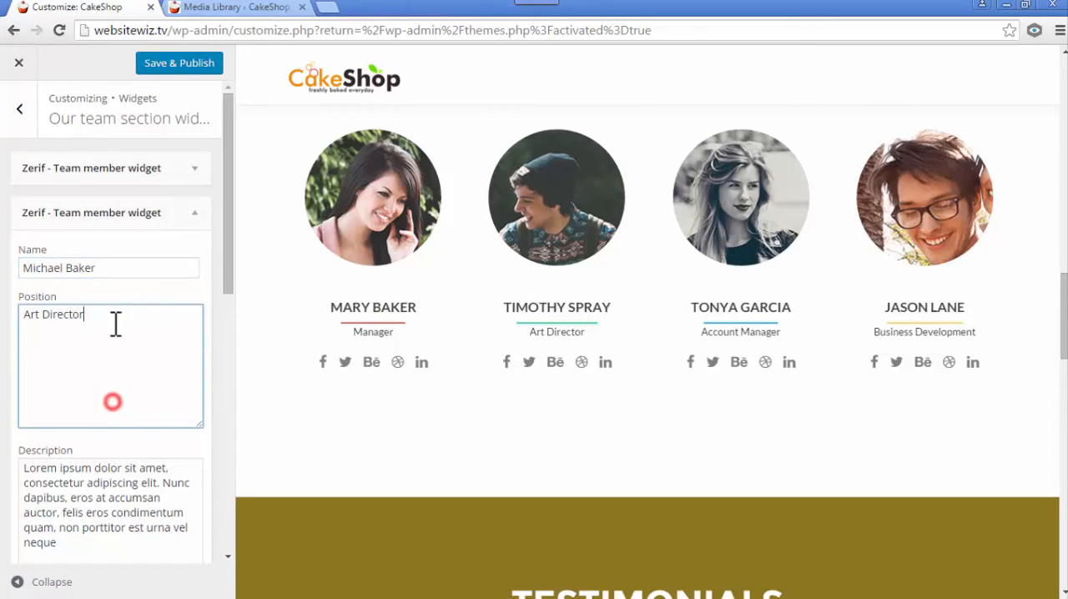
drag(117, 324, 21, 323)
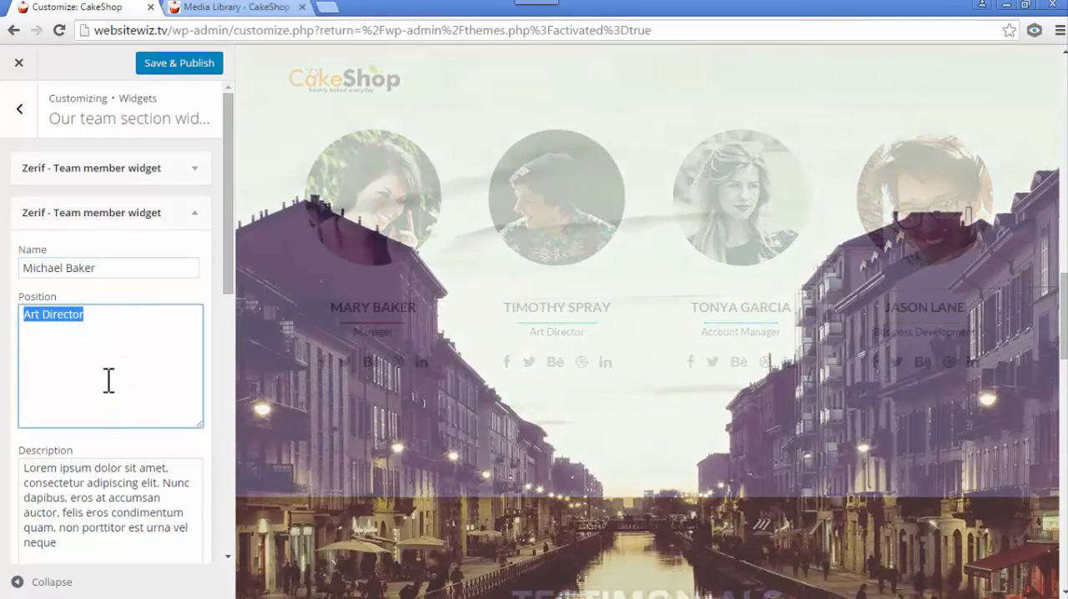
text(Adviser)
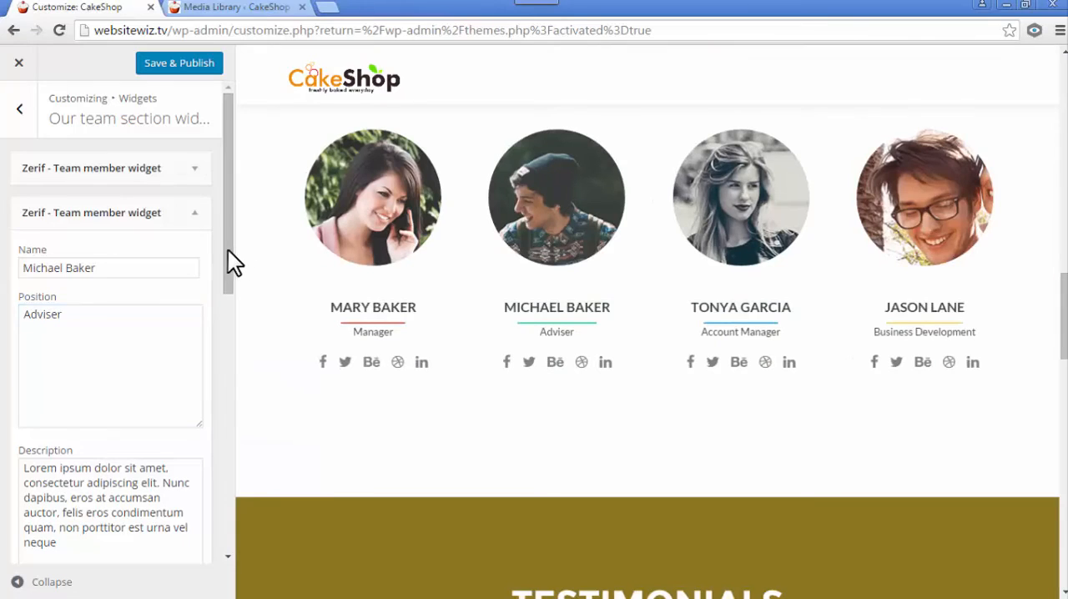
- Delete the second team member's placeholder description, check the links and image settings, and collapse the widget
drag(227, 250, 227, 376)
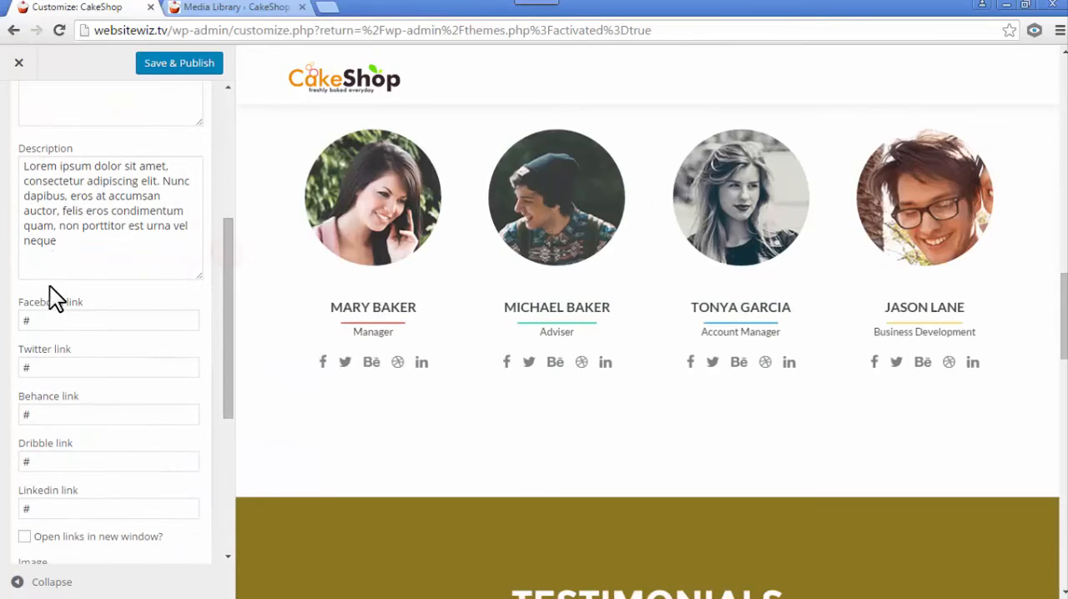
drag(74, 243, 14, 173)
key(BackSpace)
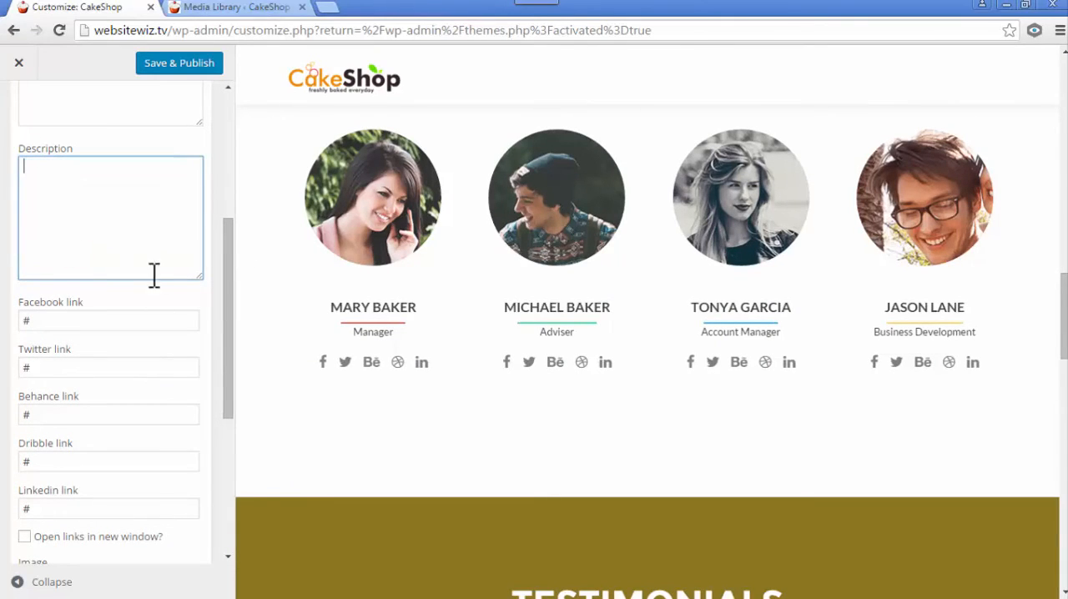
scroll(133, 317, down, 3)
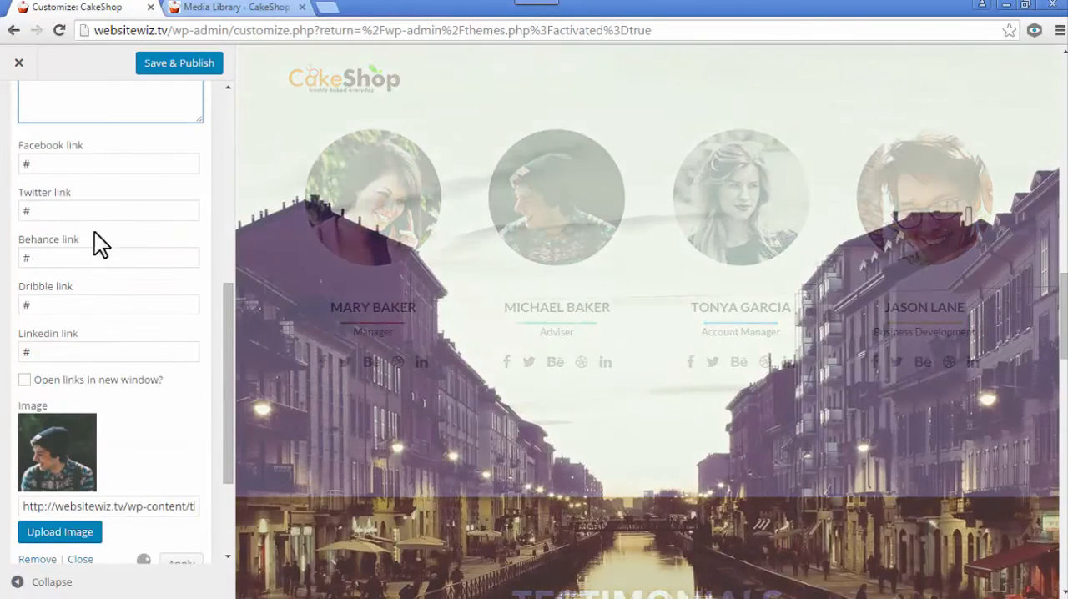
scroll(141, 376, down, 1)
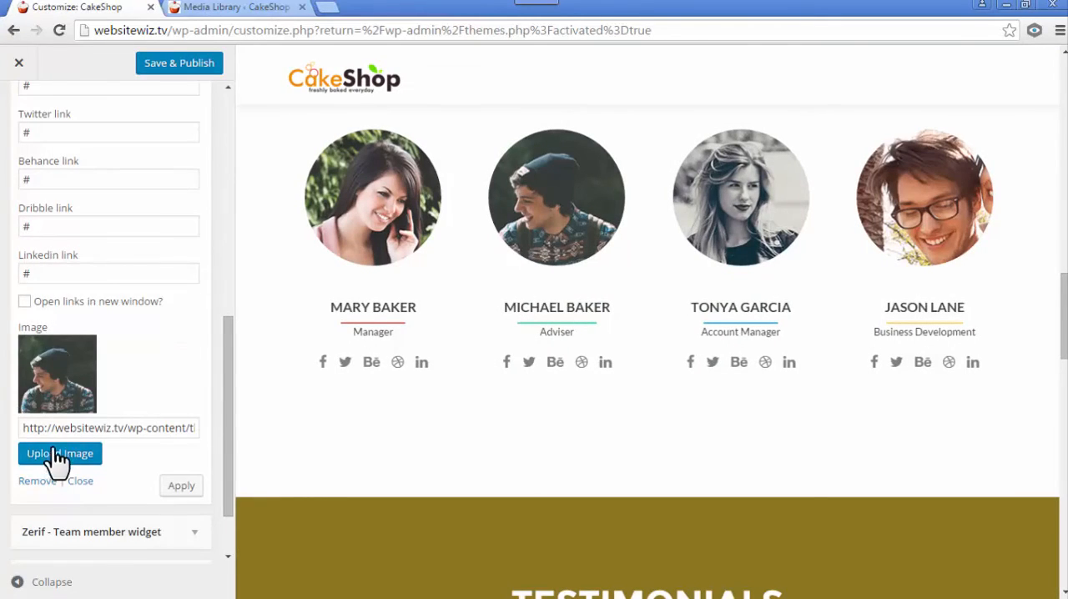
scroll(147, 414, up, 6)
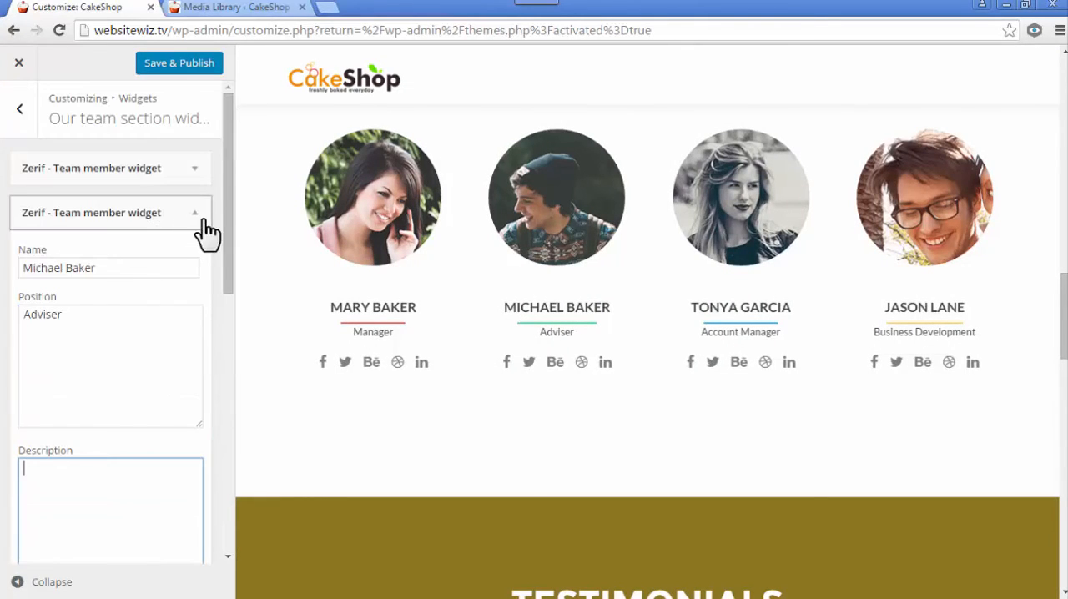
click(195, 211)
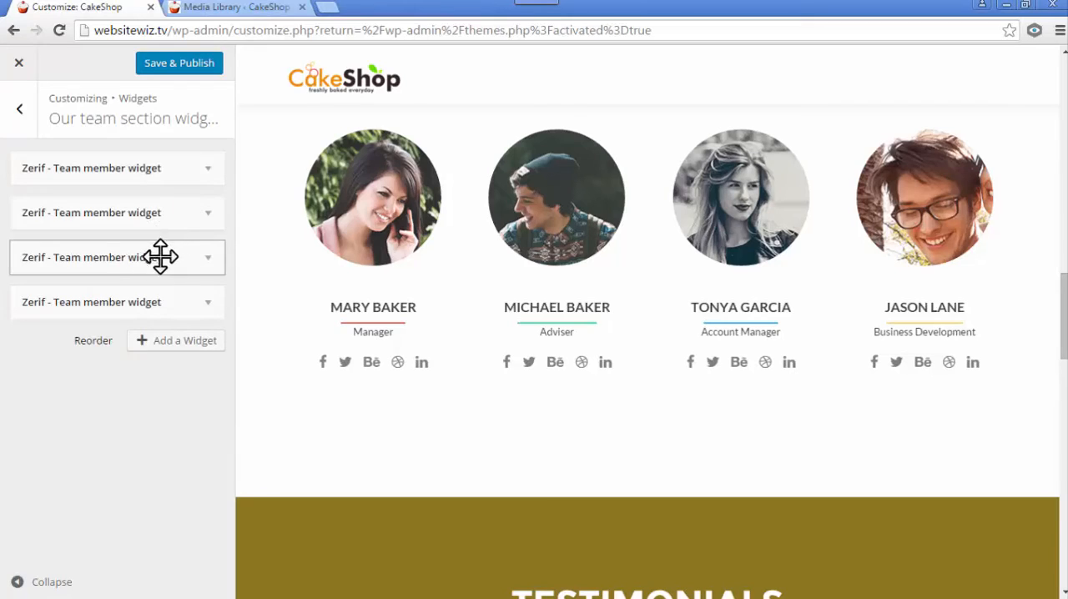
mouse_move(741, 247)
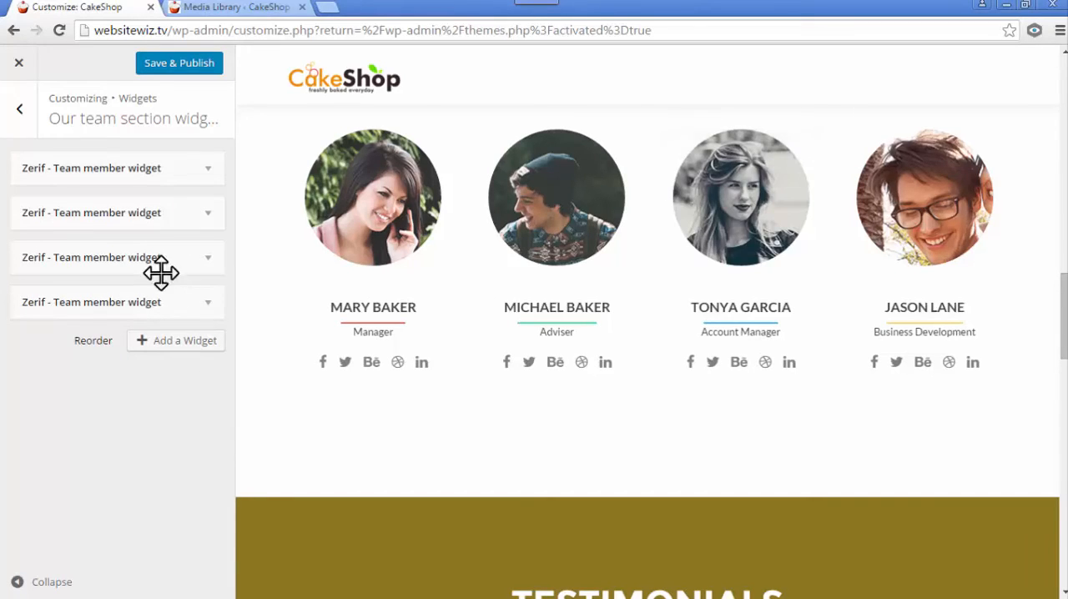
- Replace the third team member's name and set the position to "Jr. Manager"
click(215, 260)
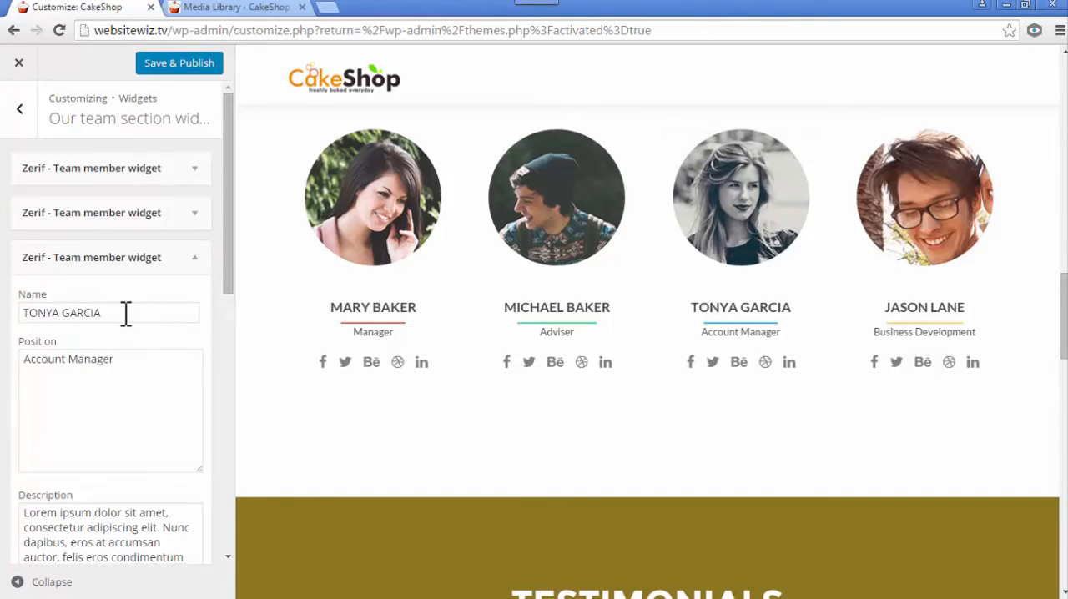
drag(117, 312, 8, 340)
text(Anna Baker)
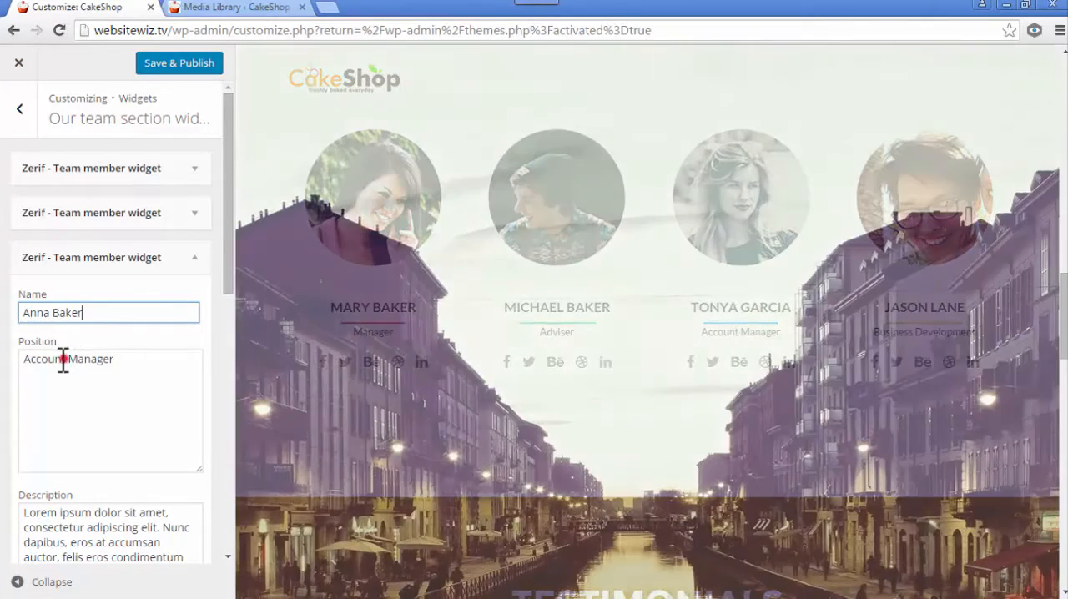
drag(65, 358, 15, 367)
key(BackSpace)
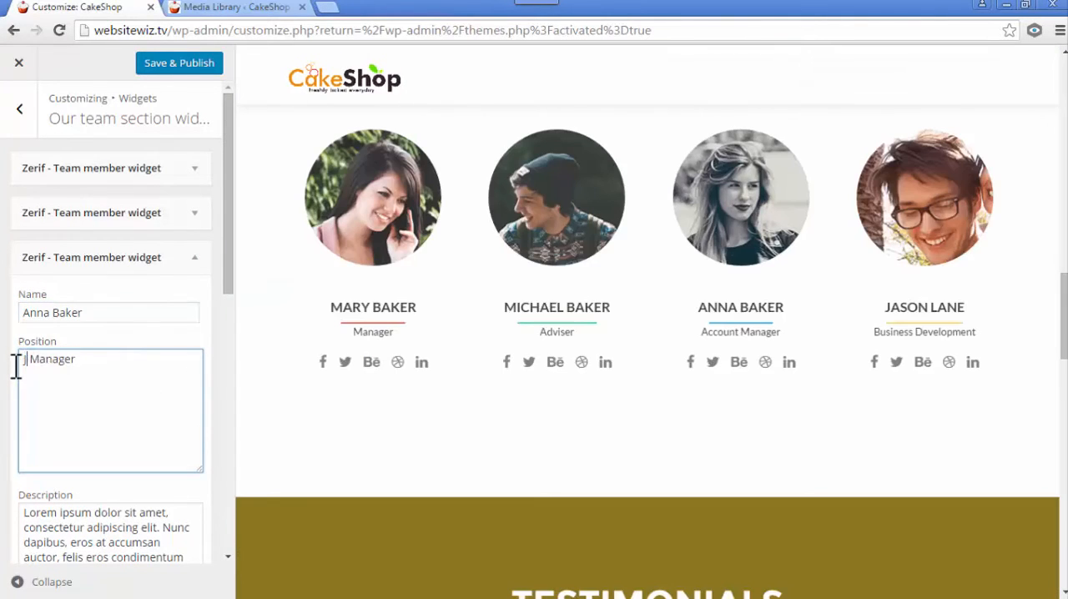
text(Jr.)
- Delete the third team member's placeholder description, check the links and image settings, and collapse the widget
scroll(96, 402, down, 3)
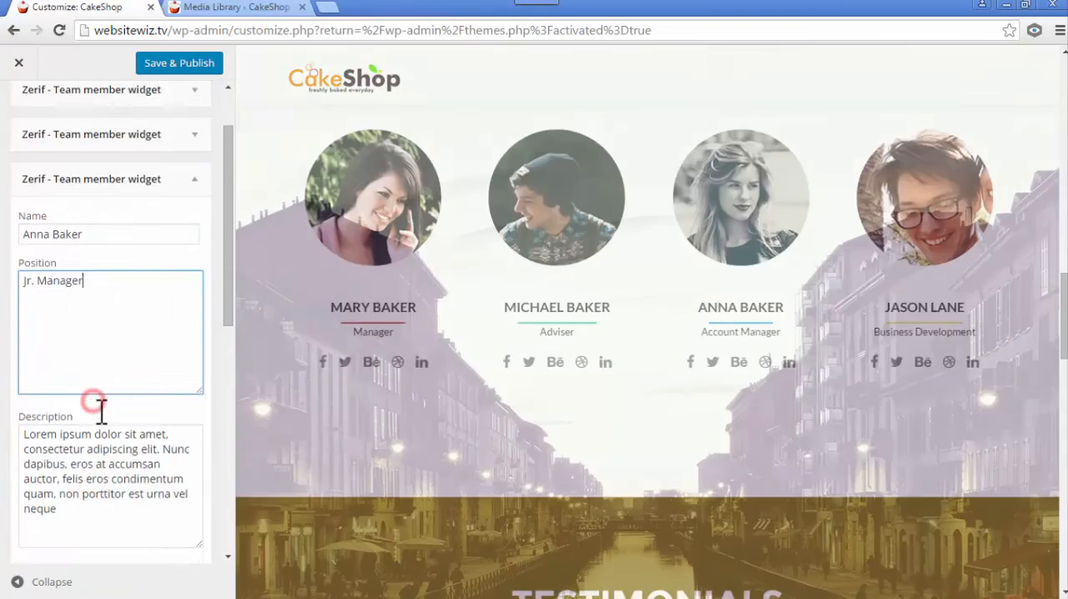
drag(99, 447, 18, 358)
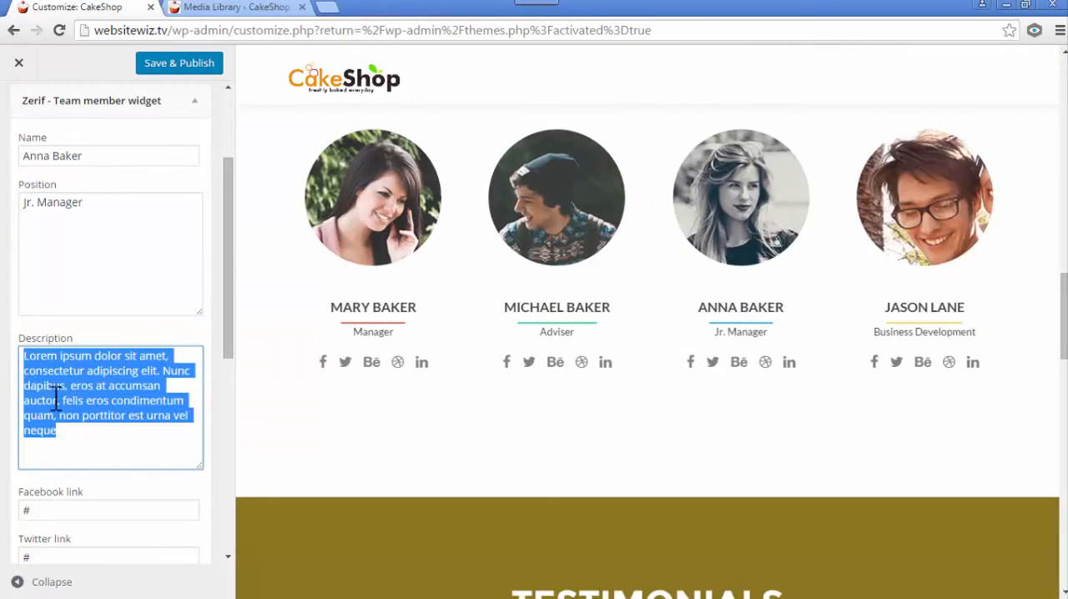
key(BackSpace)
scroll(129, 389, down, 8)
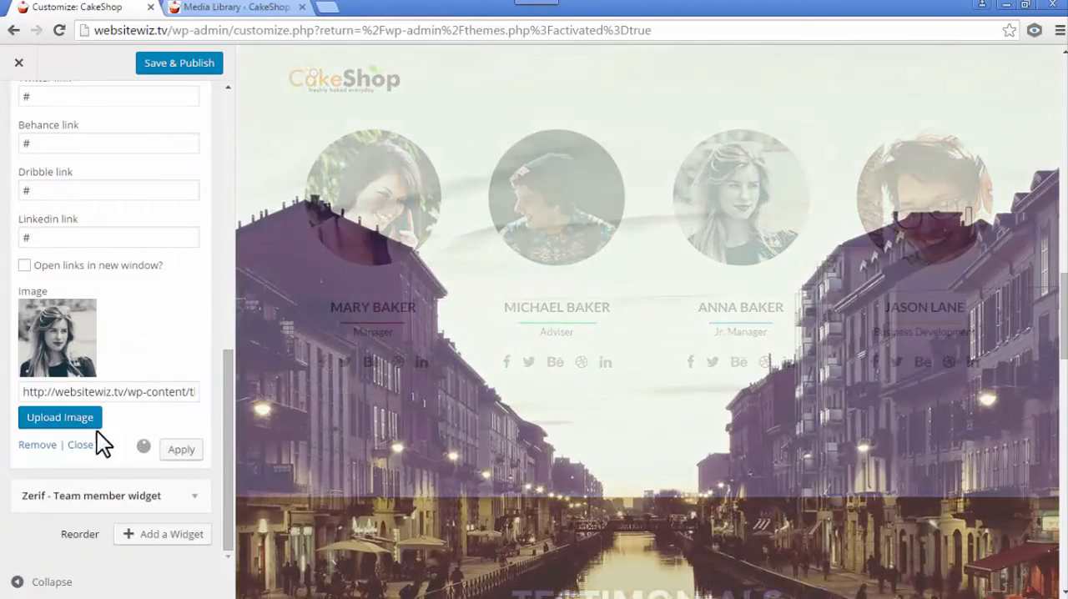
scroll(78, 382, up, 10)
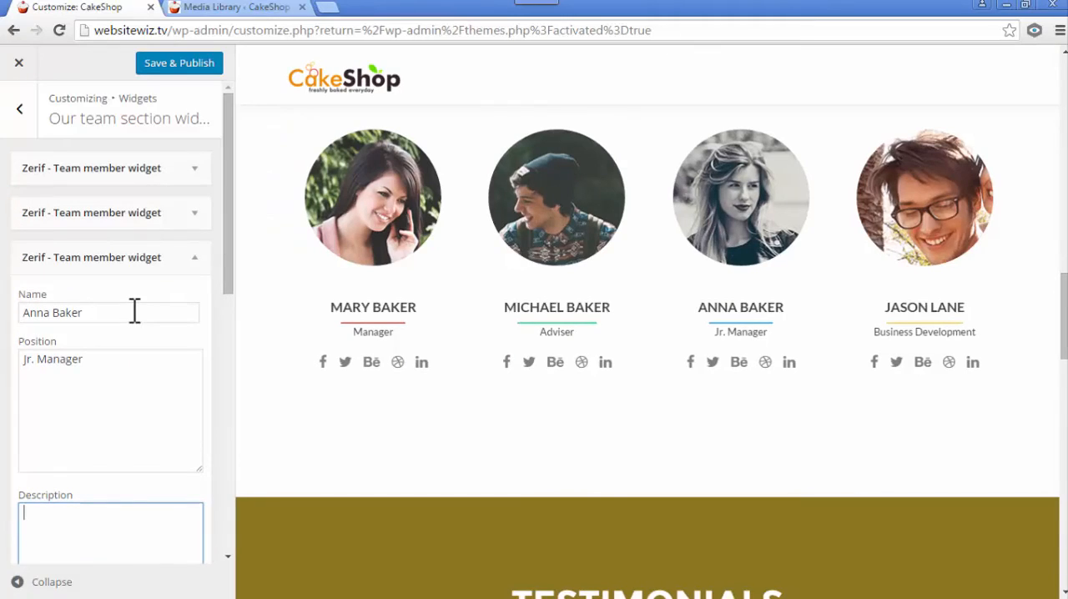
click(197, 259)
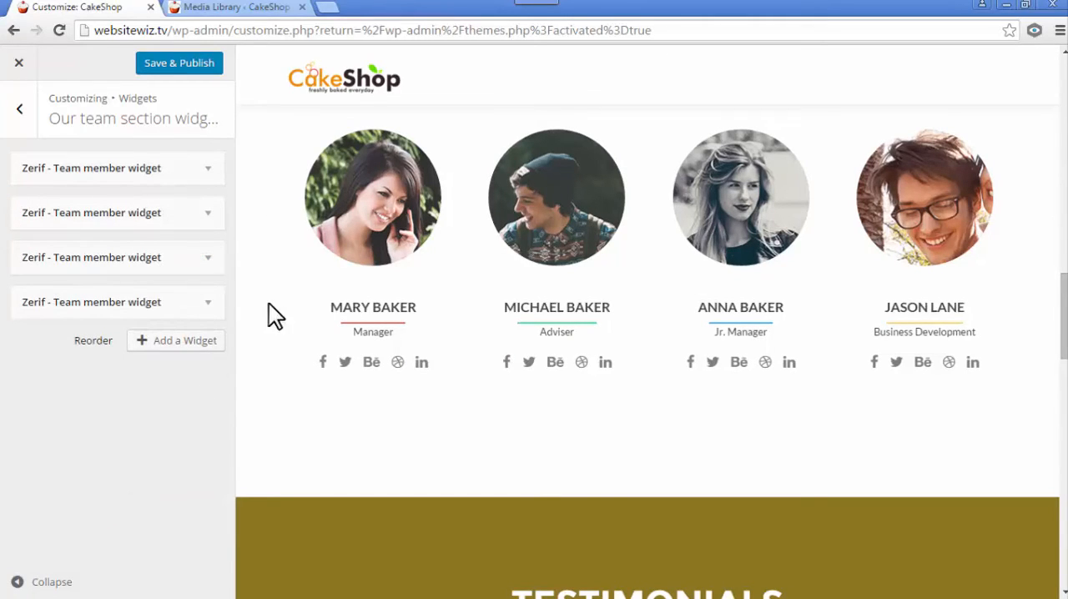
- Replace the fourth team member's name and set the position to "quality Checker"
click(203, 302)
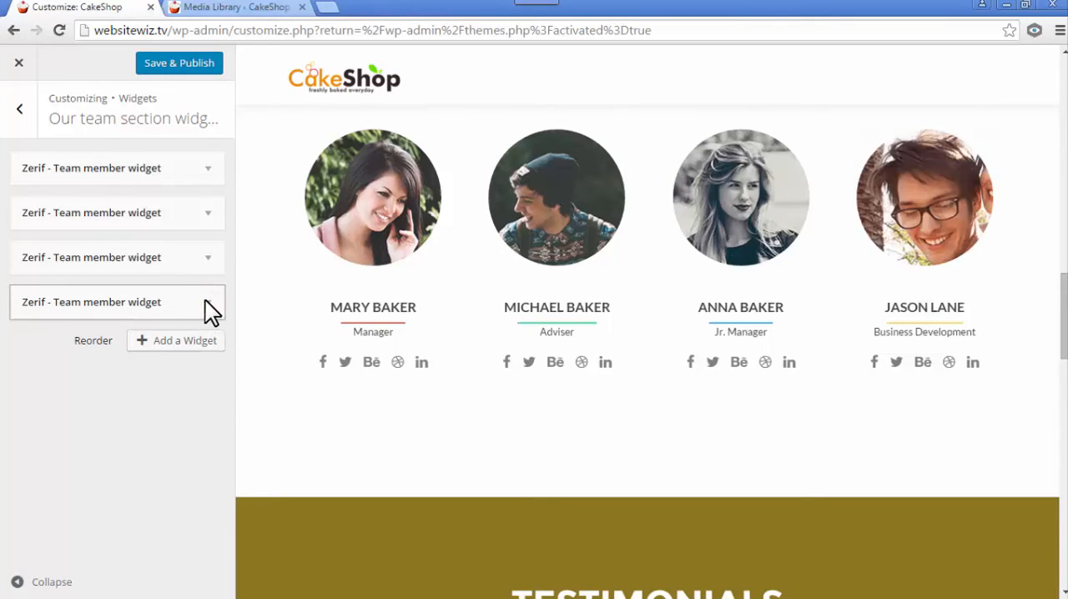
click(208, 302)
drag(125, 363, 19, 370)
text(William Baker)
click(131, 455)
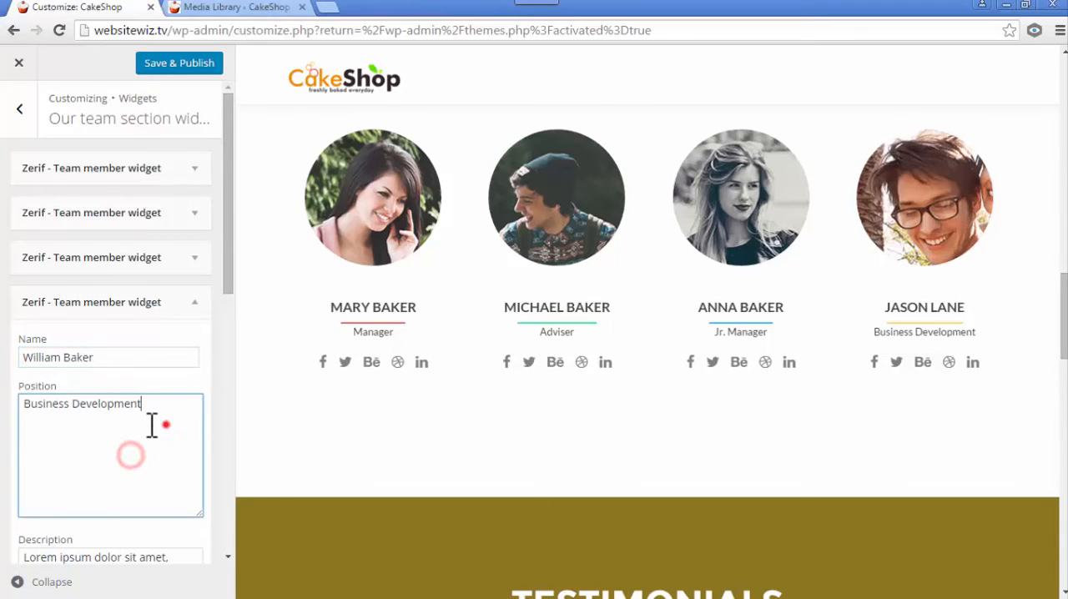
drag(152, 425, 11, 429)
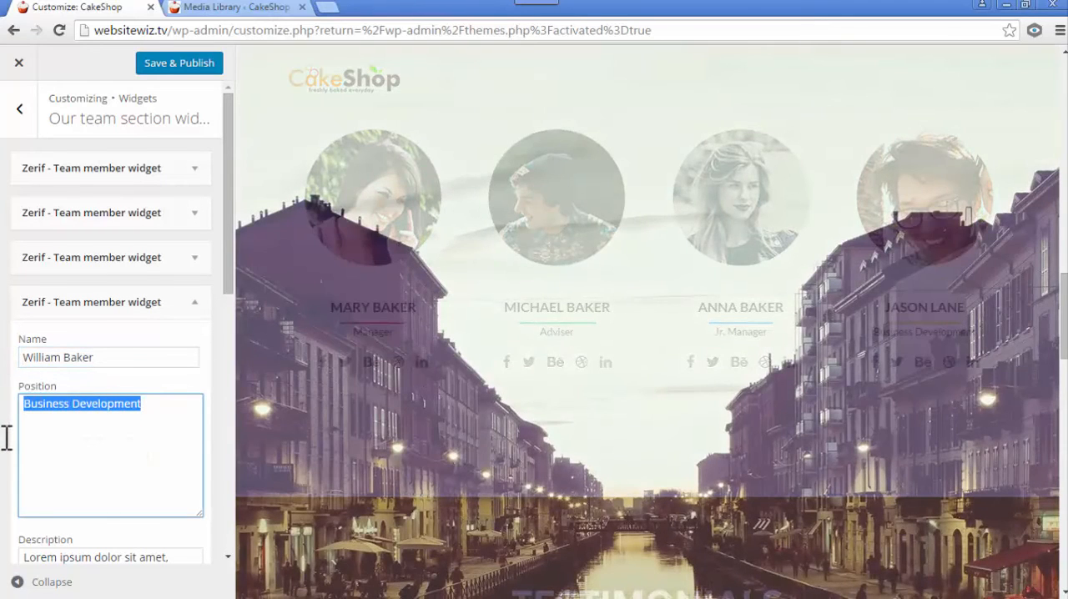
text(quali)
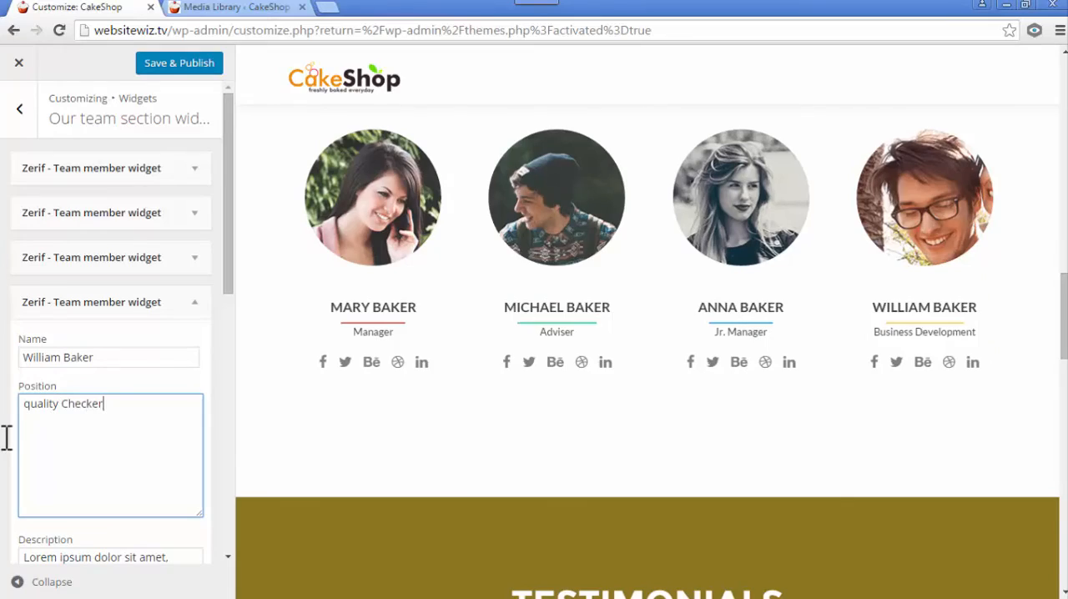
text(ty Checker)
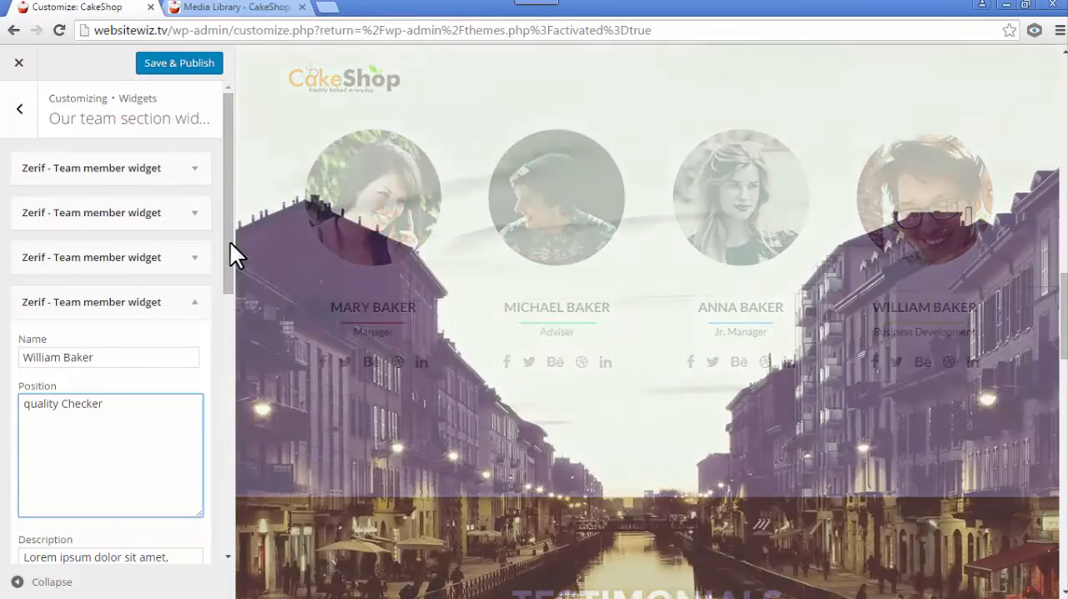
- Delete the fourth team member's placeholder description, check the links and image settings, and collapse the widget
drag(230, 243, 231, 322)
drag(97, 451, 24, 374)
key(BackSpace)
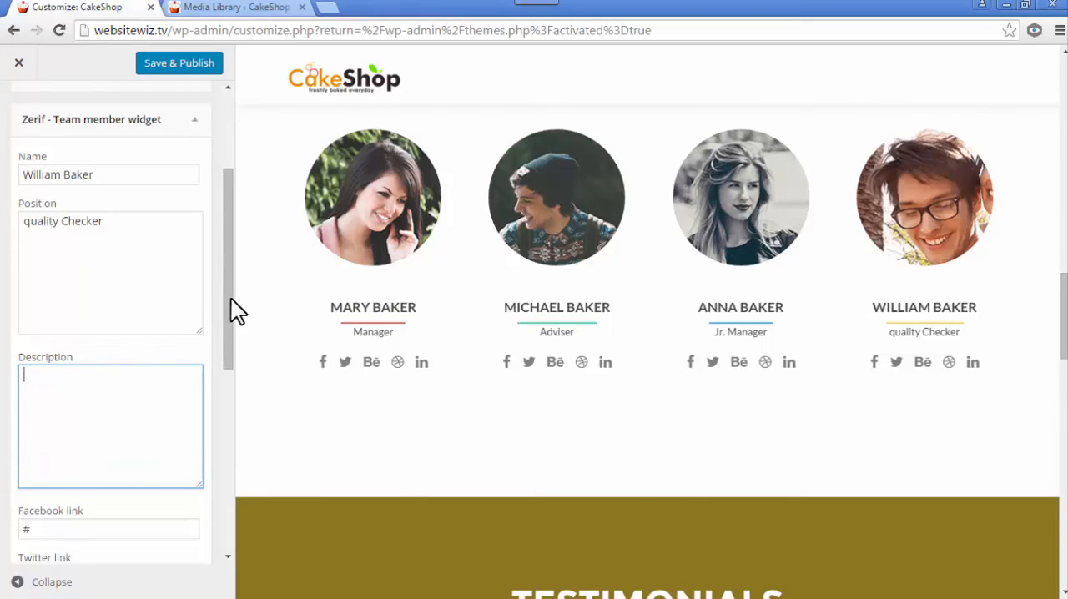
drag(232, 299, 227, 521)
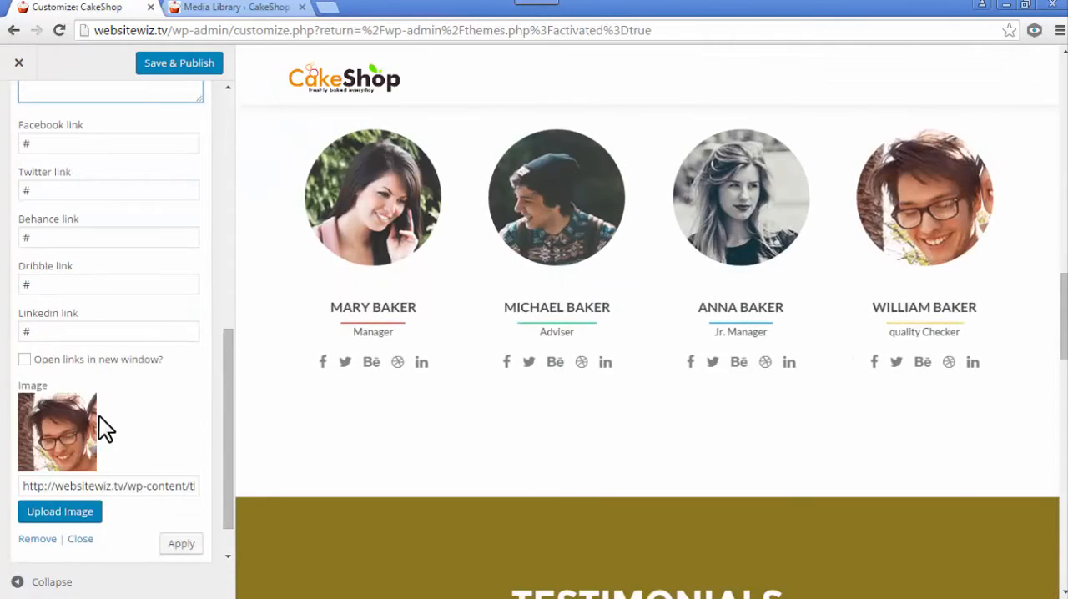
scroll(98, 414, up, 6)
click(194, 304)
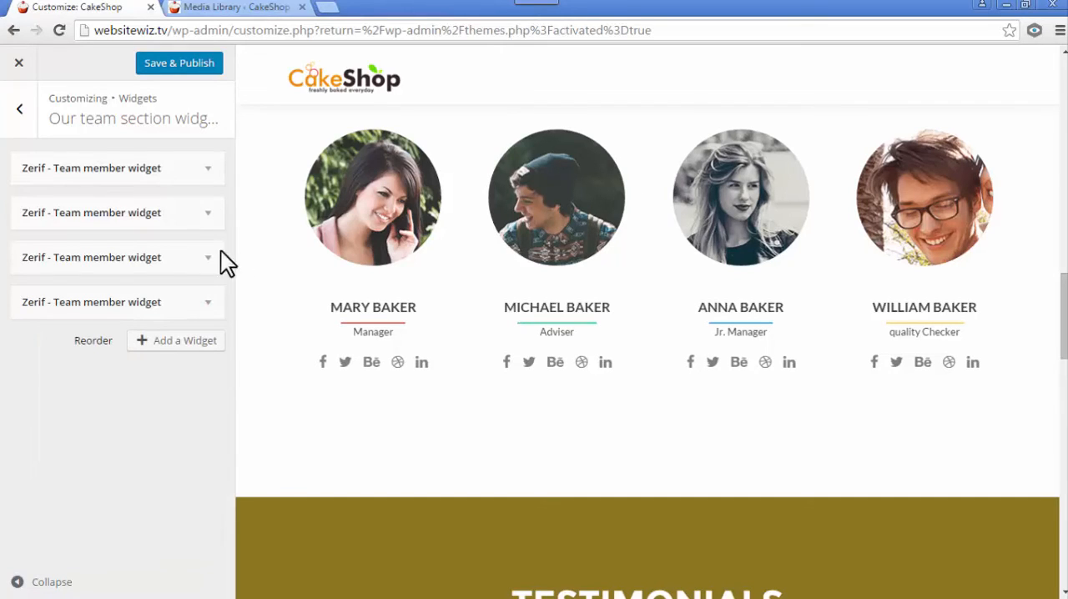
- Save and publish the team changes, and open the Testimonials section's title and display settings with that section in the preview
click(192, 66)
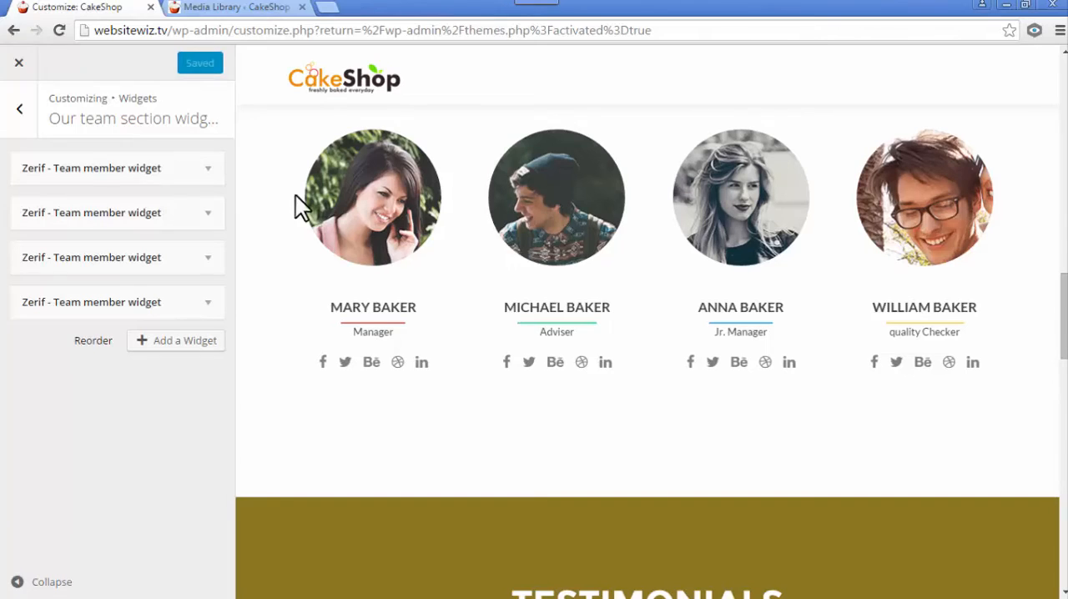
click(19, 112)
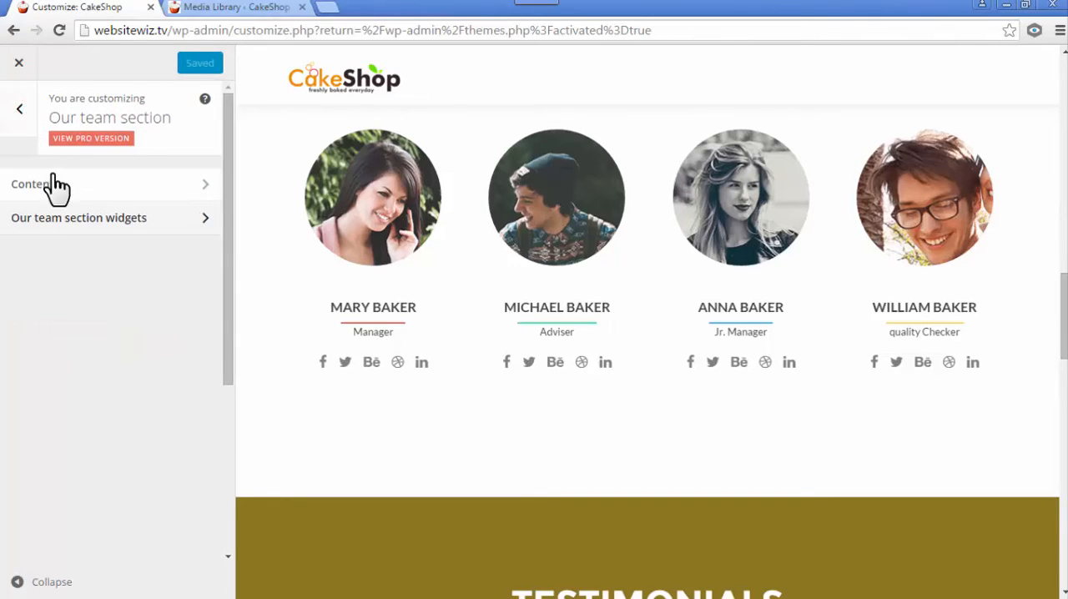
click(17, 111)
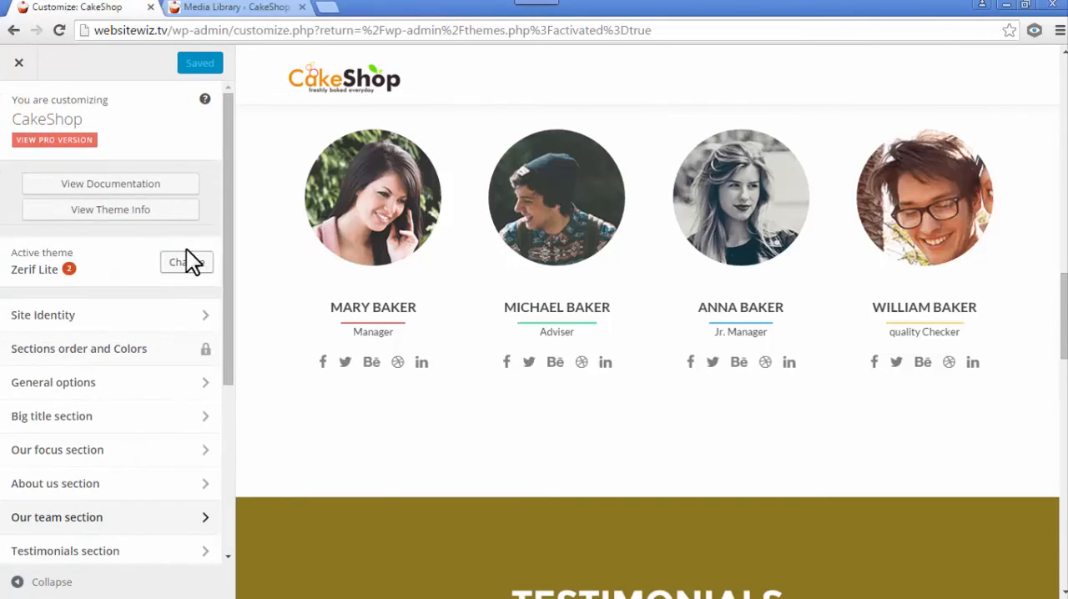
drag(227, 247, 219, 413)
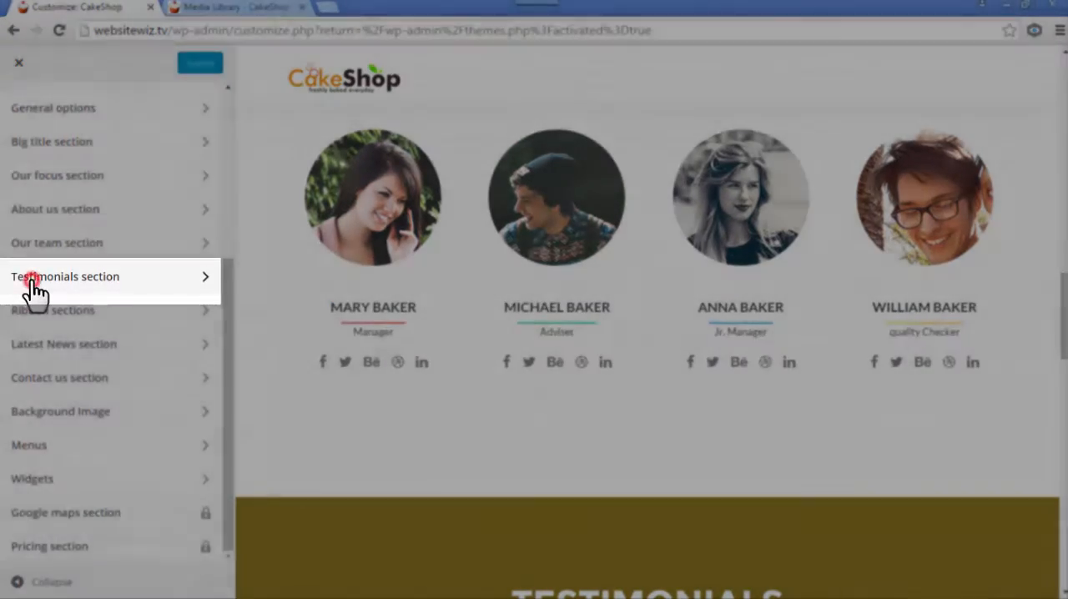
click(32, 281)
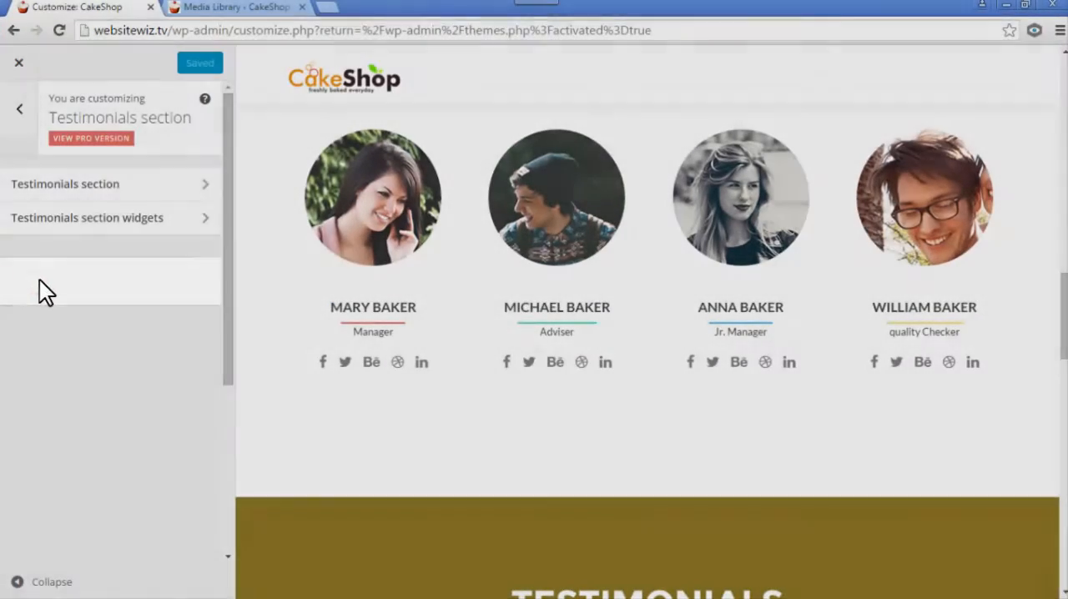
click(56, 185)
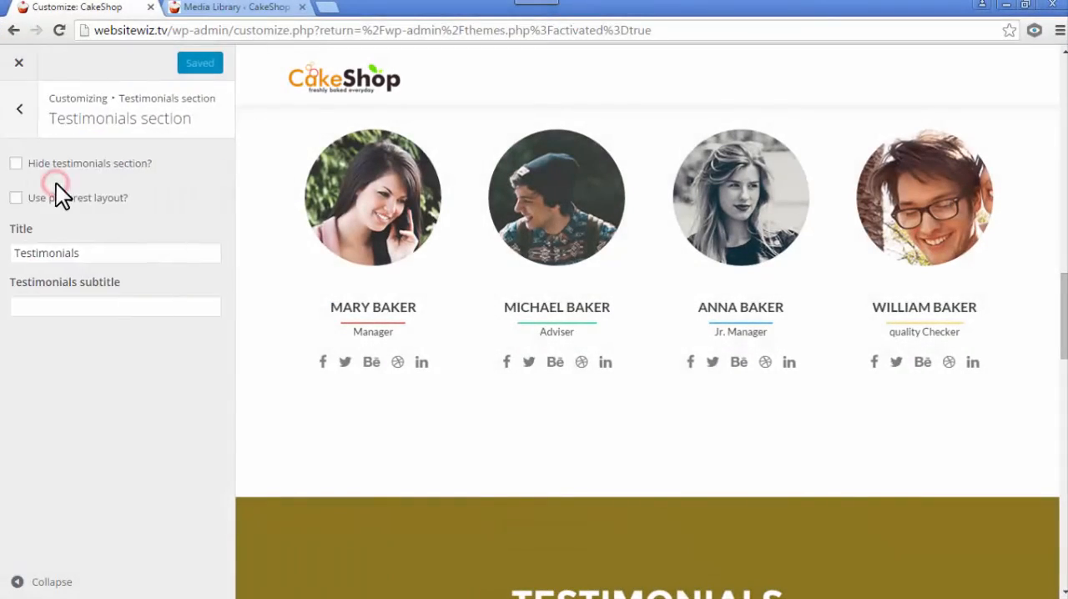
scroll(639, 296, down, 5)
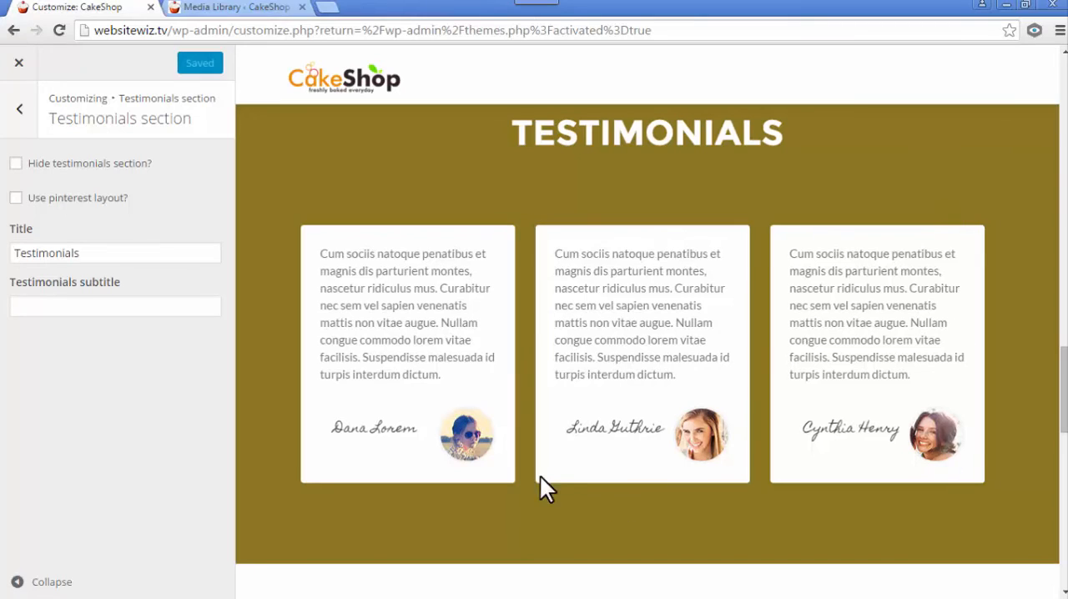
- Try hiding the testimonials section from the page and show it again
click(15, 164)
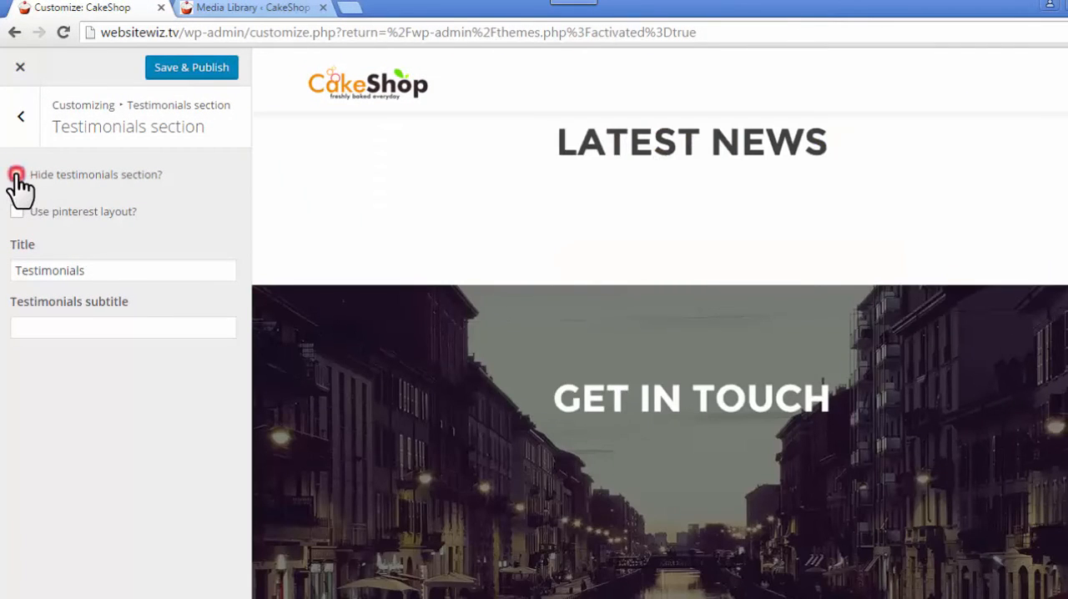
click(16, 174)
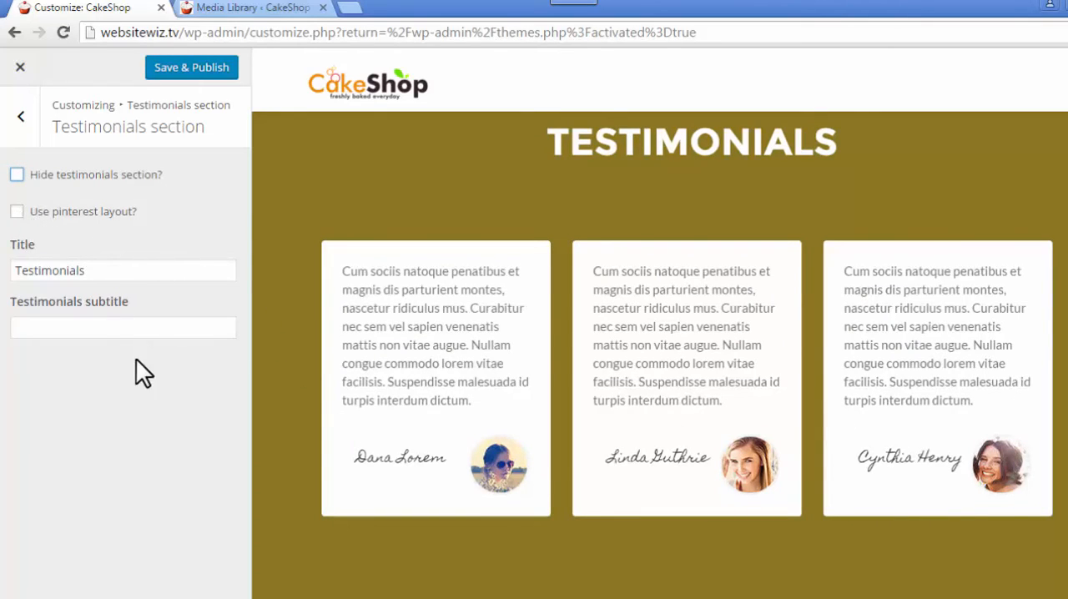
- Change the testimonials section title to "Our Happy Customers" and check the heading in the preview
drag(91, 275, 10, 288)
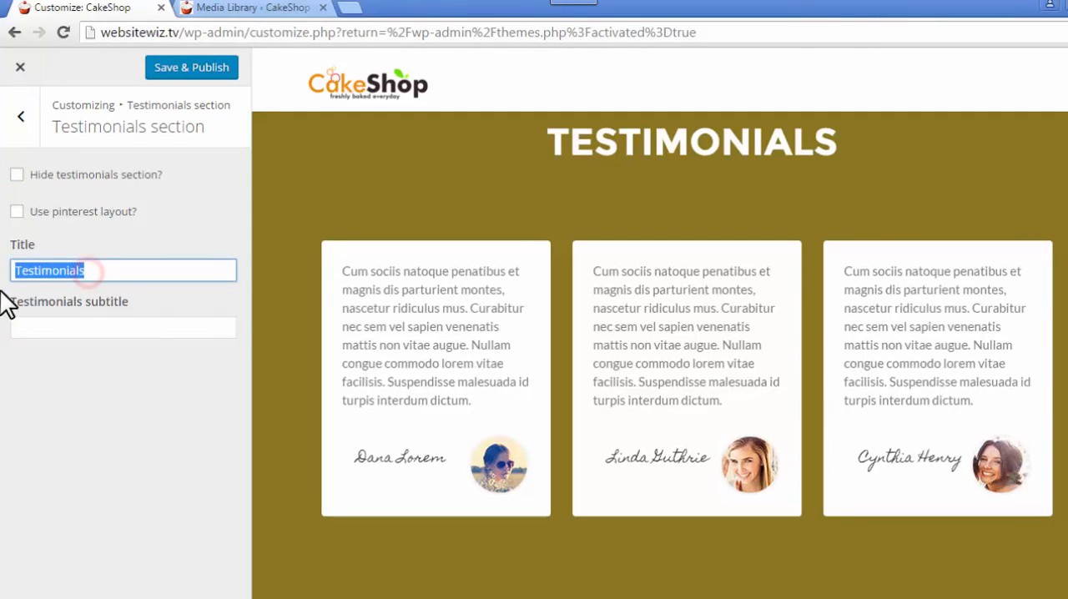
text(Our Happy Customers)
click(61, 425)
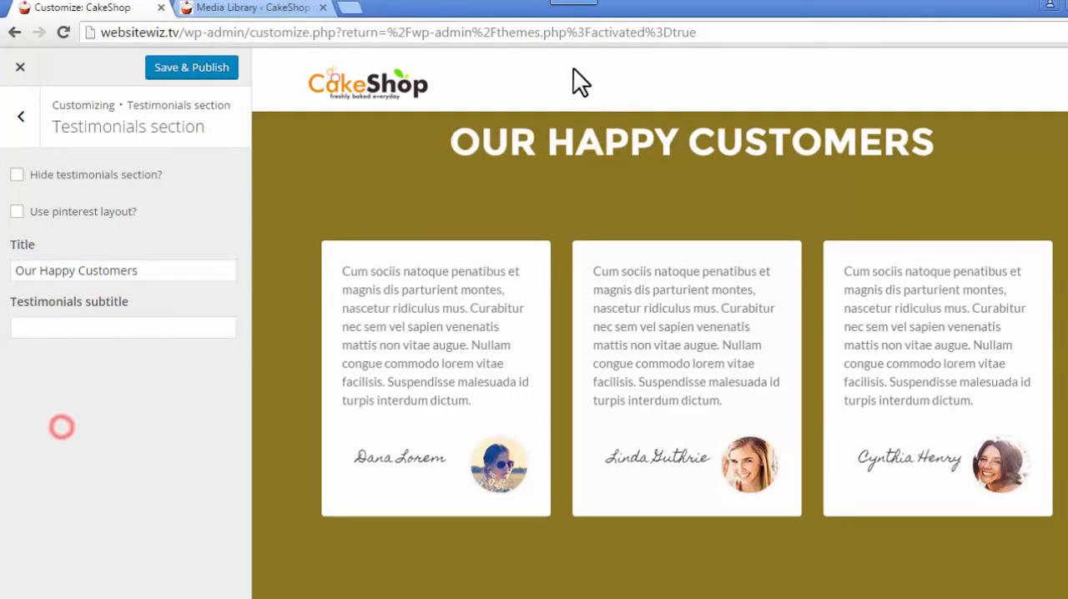
click(451, 142)
drag(505, 142, 993, 158)
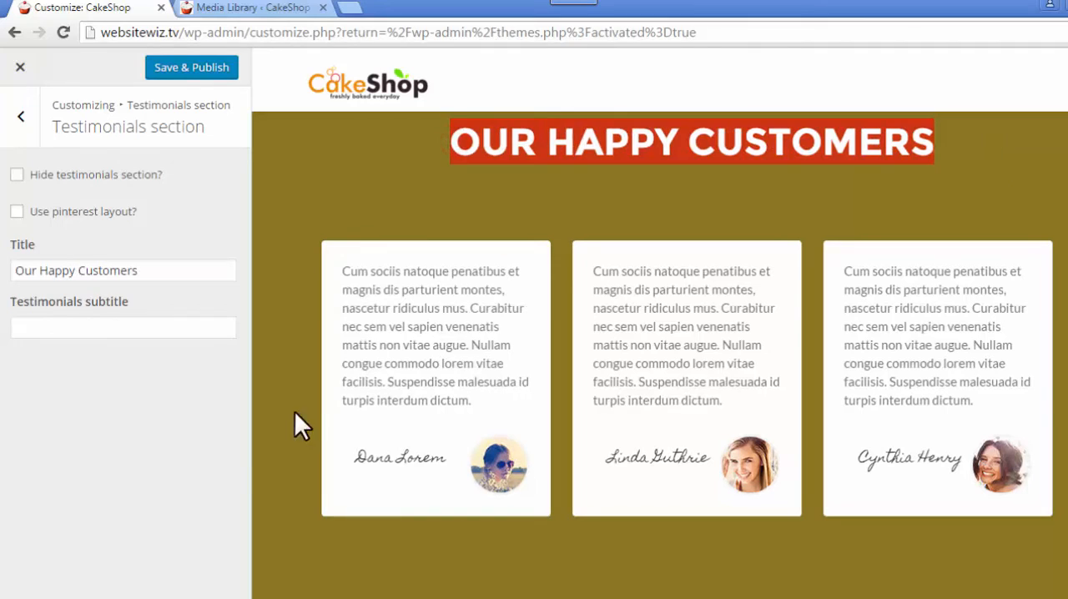
- Try the sample subtitle "sdfdsfsdf" in the testimonials section, check it in the preview, and clear it
click(171, 328)
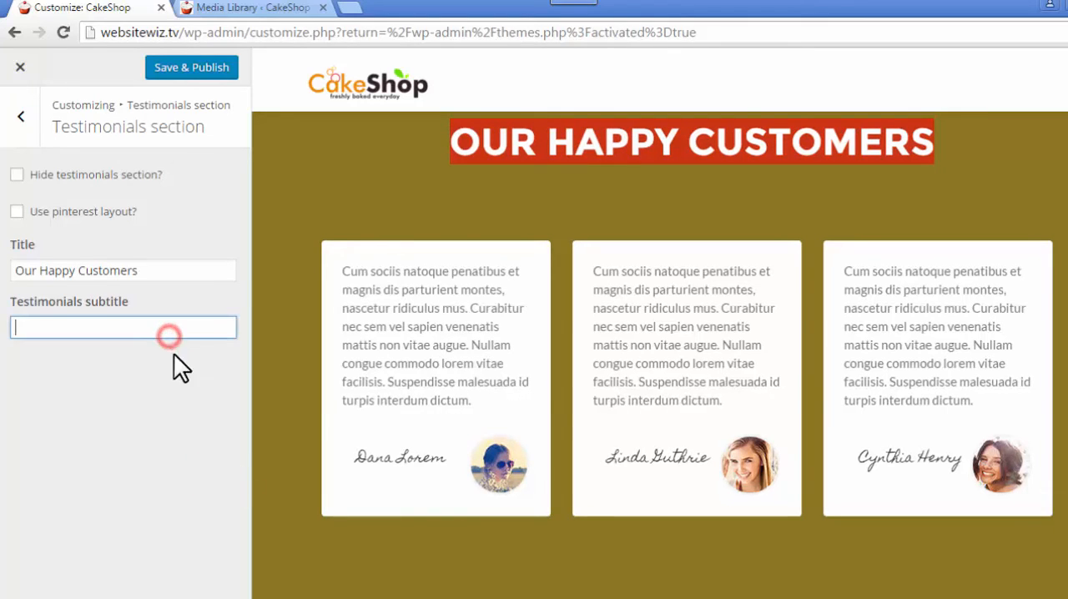
text(sdfdsfsdf)
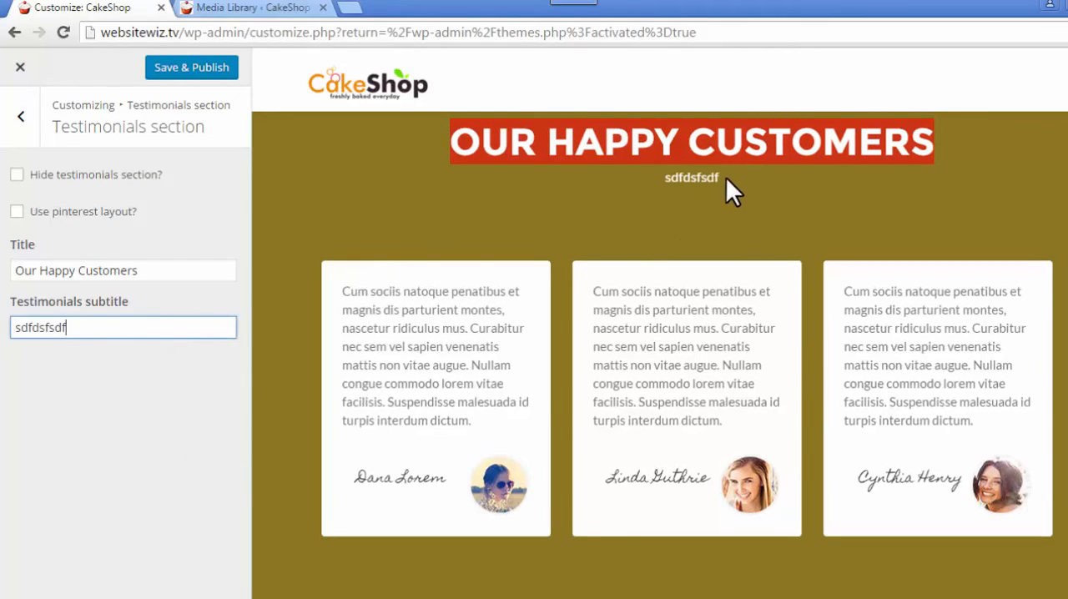
double_click(691, 178)
drag(84, 330, 4, 362)
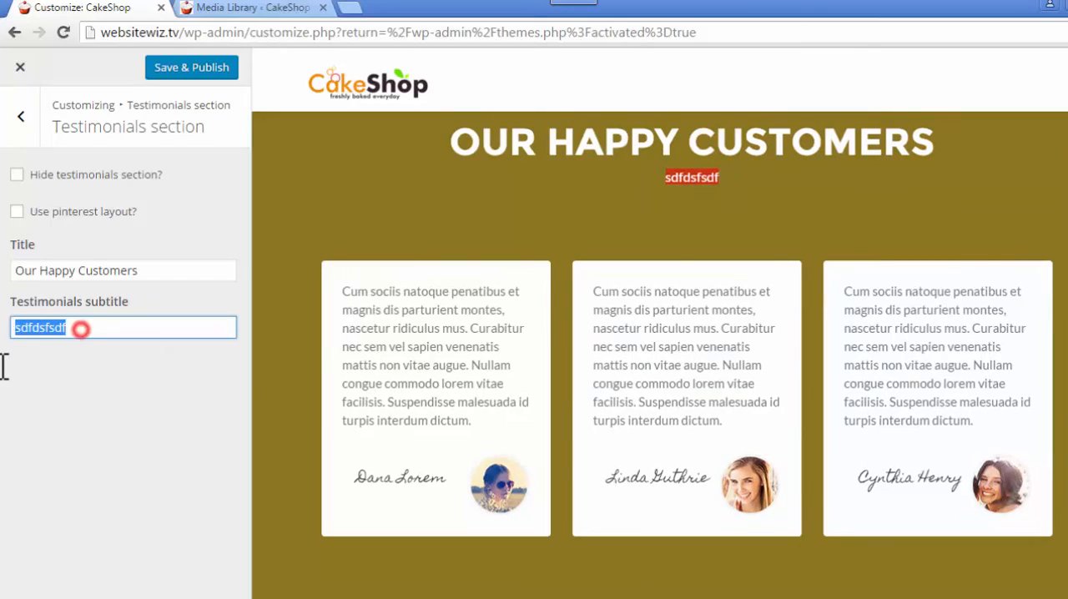
key(BackSpace)
click(68, 397)
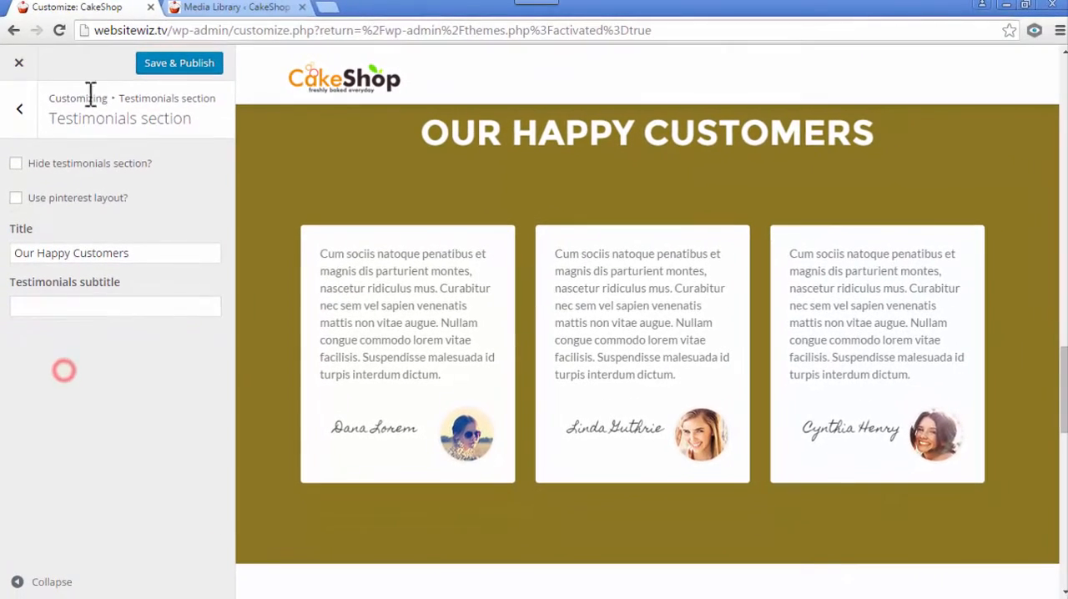
- Open the first widget of the testimonials section and replace its author's name
click(19, 111)
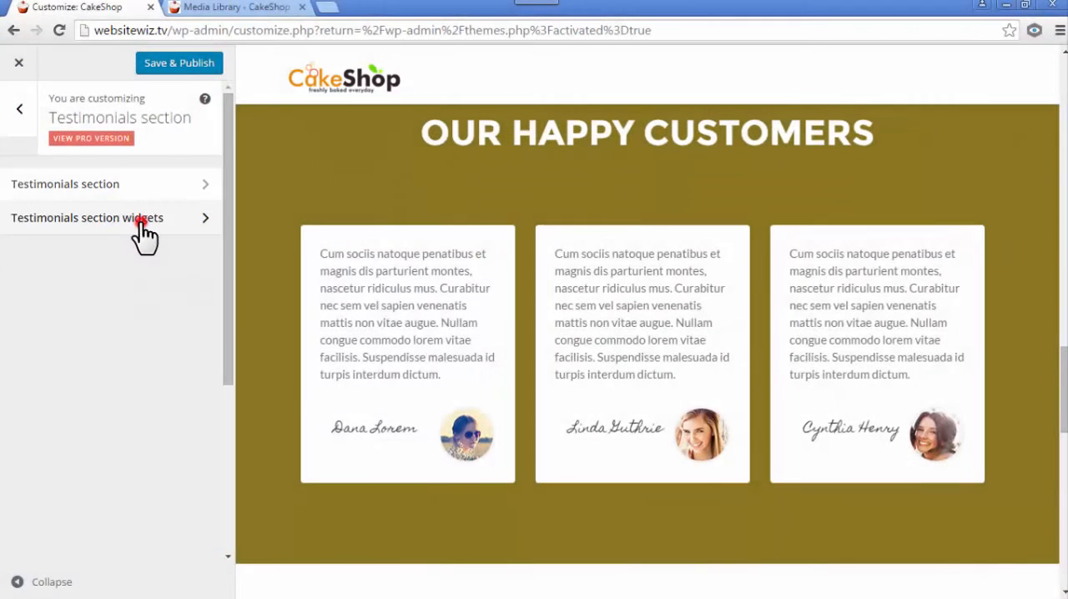
click(136, 218)
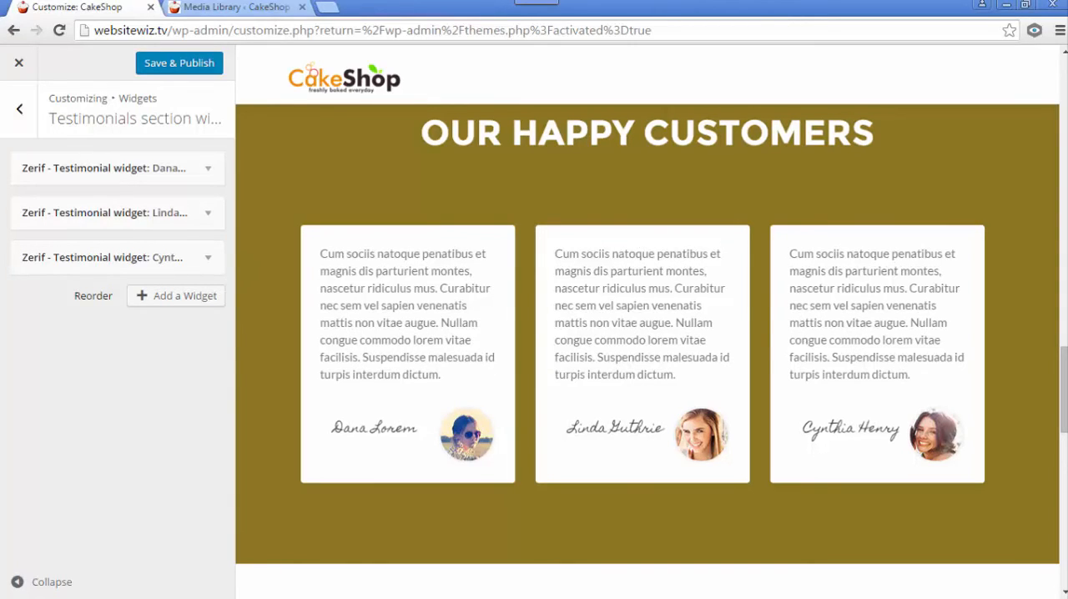
click(207, 167)
triple_click(109, 221)
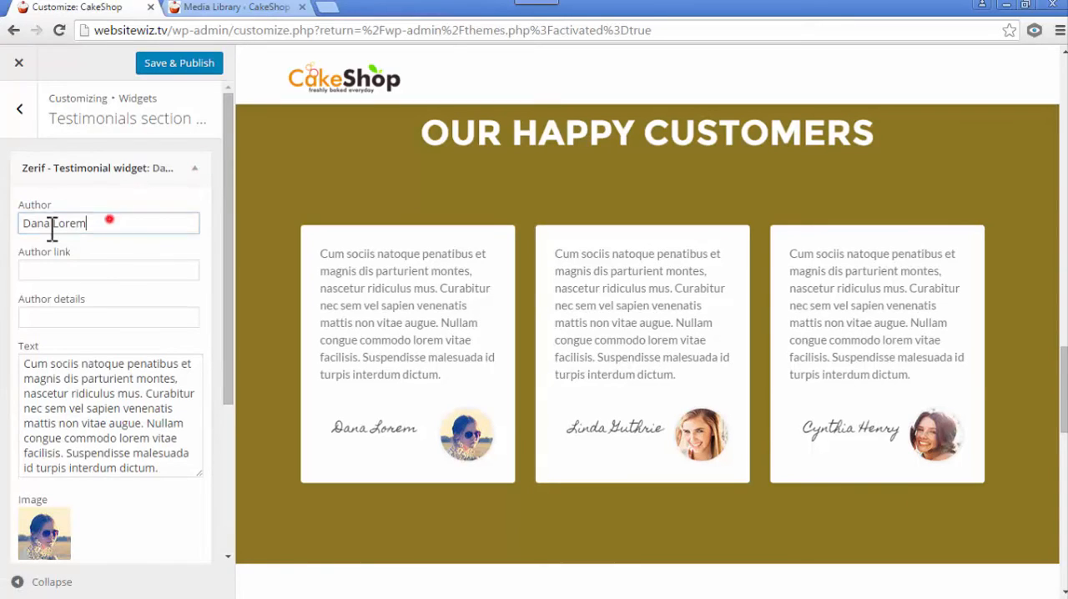
text(Dian)
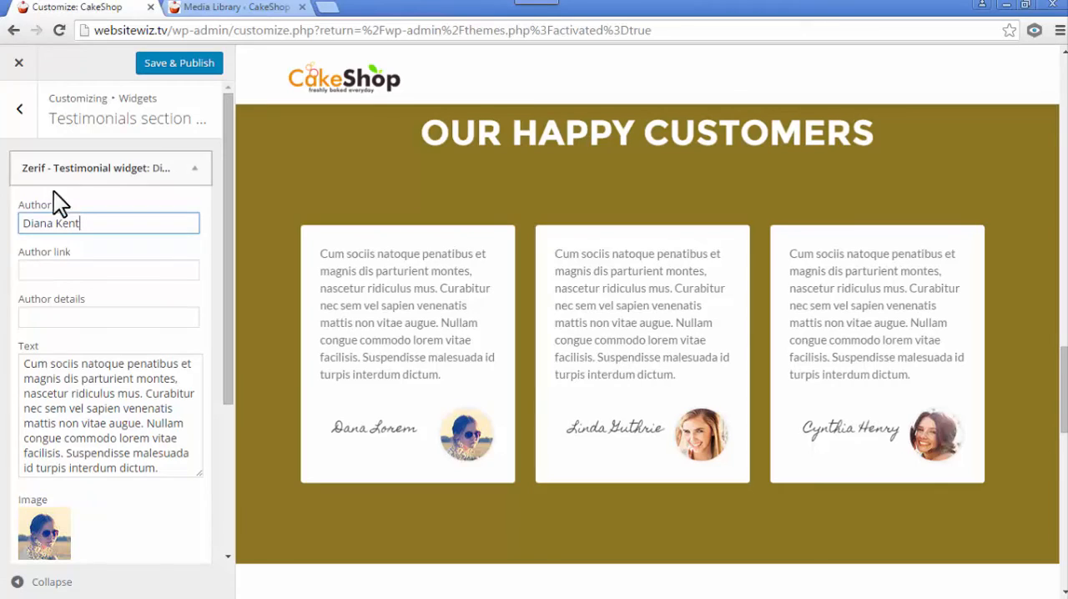
- Replace the first testimonial's text with "These cakes are so yummy I can't get enough of them" and check its card in the preview
click(112, 374)
triple_click(25, 366)
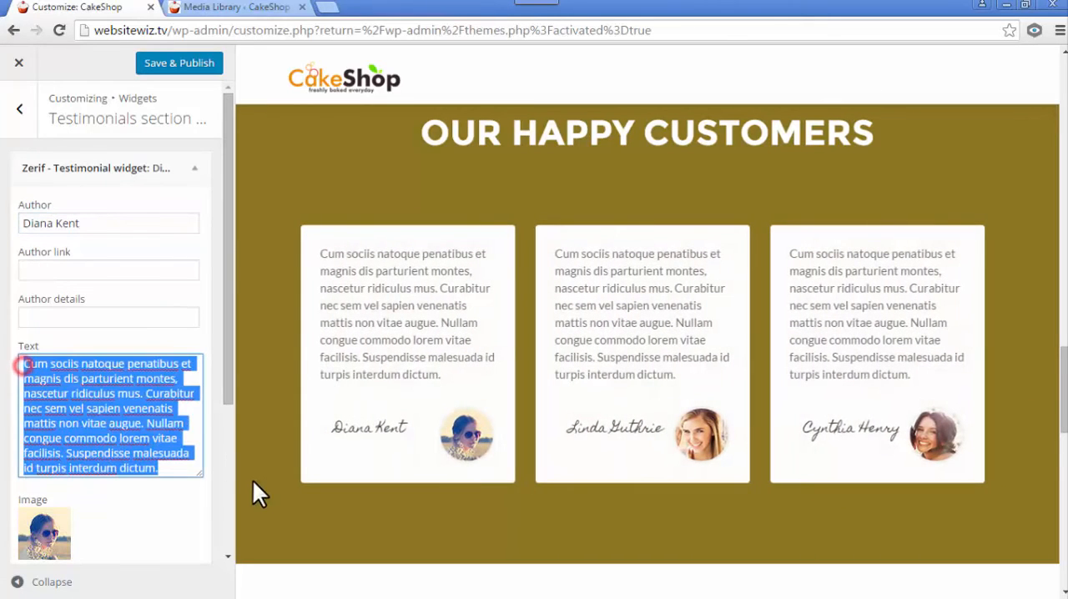
key(BackSpace)
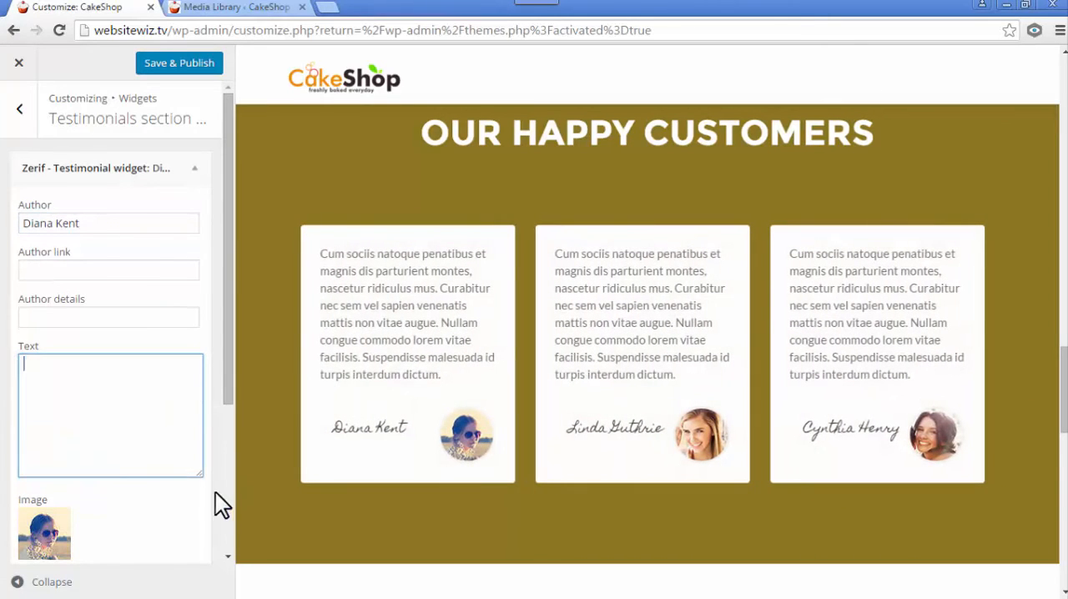
text(These cakes are so yummy I can't get enough of them)
click(83, 408)
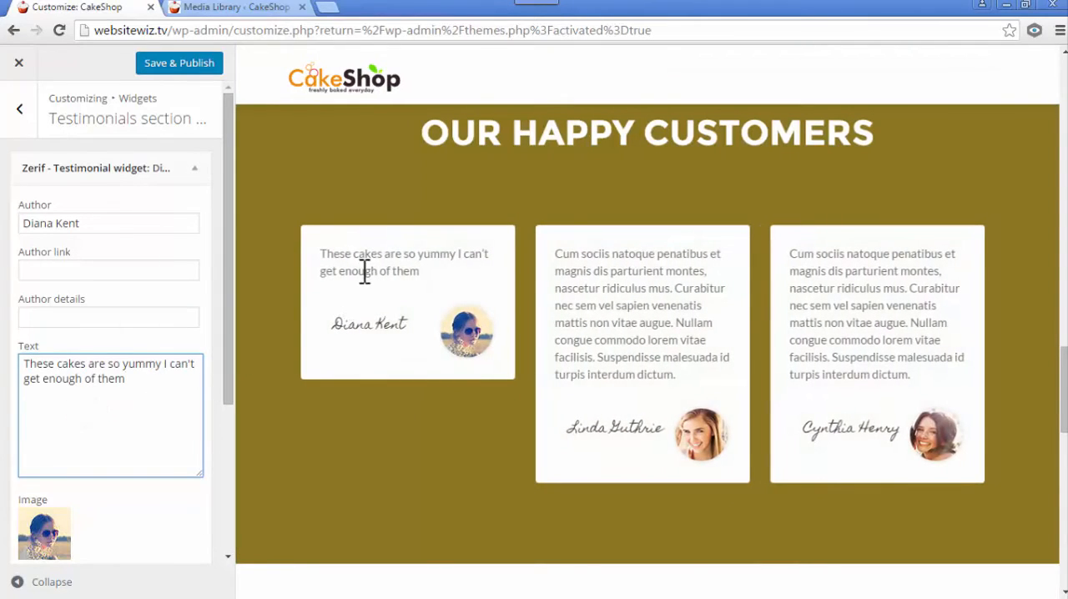
drag(362, 271, 345, 256)
drag(392, 323, 358, 325)
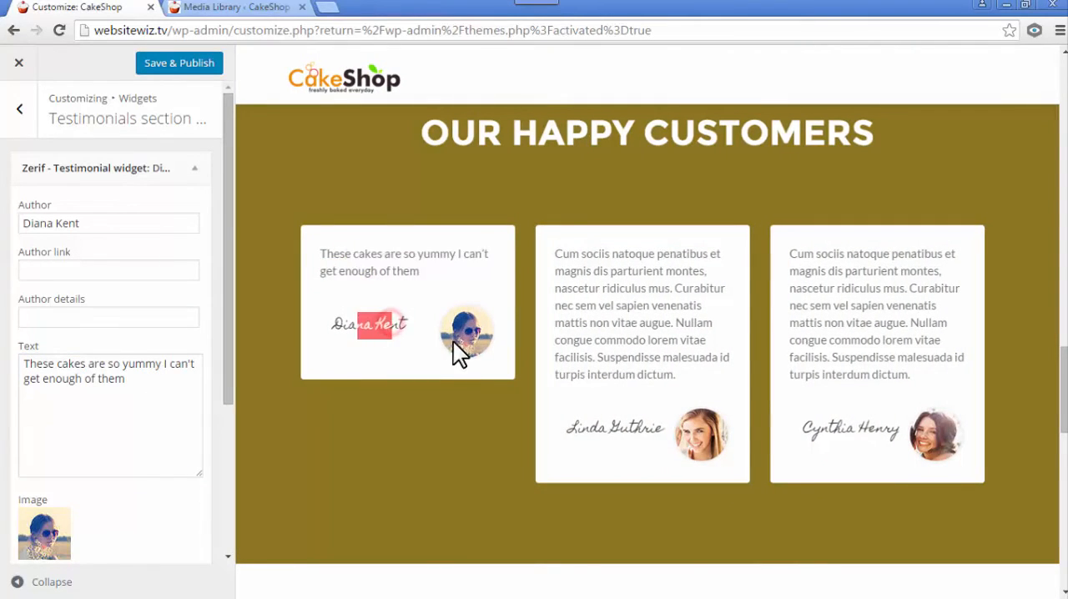
- Review the image settings of the first testimonial widget and collapse the widget
drag(232, 354, 236, 497)
click(362, 414)
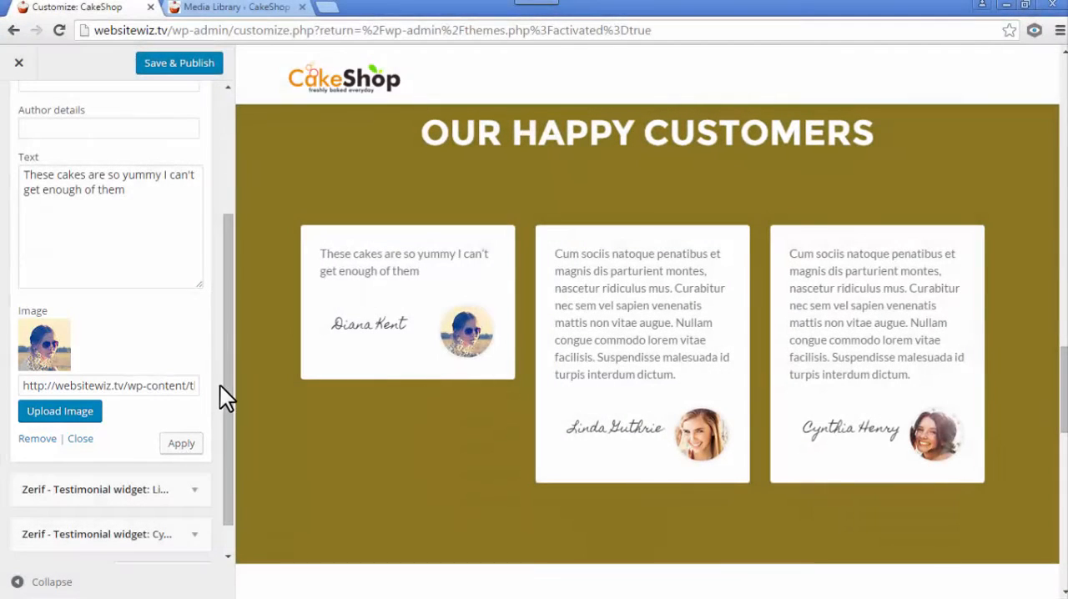
drag(229, 377, 211, 185)
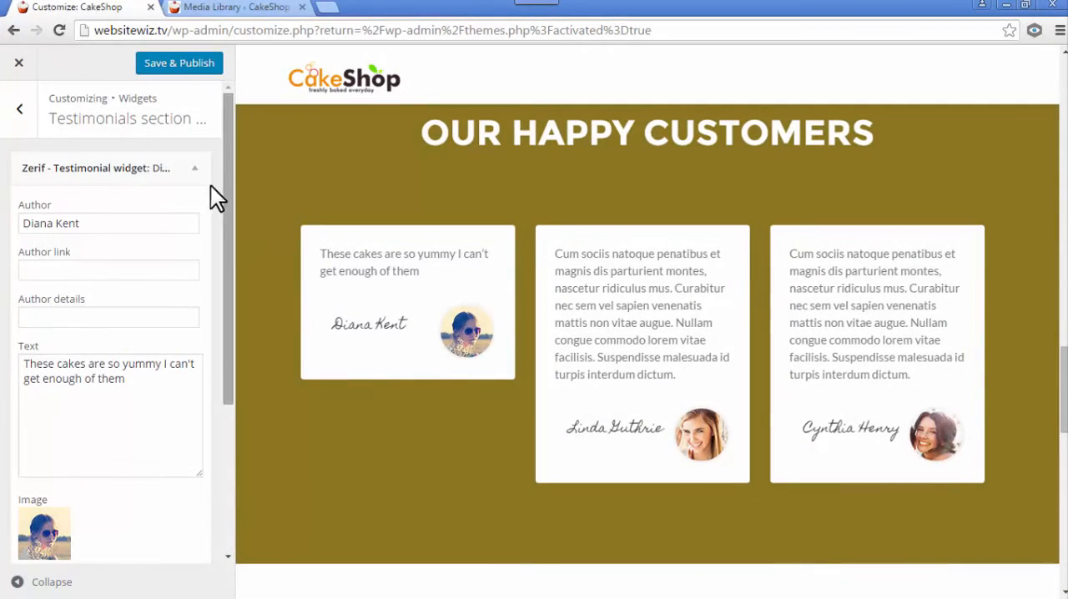
click(197, 171)
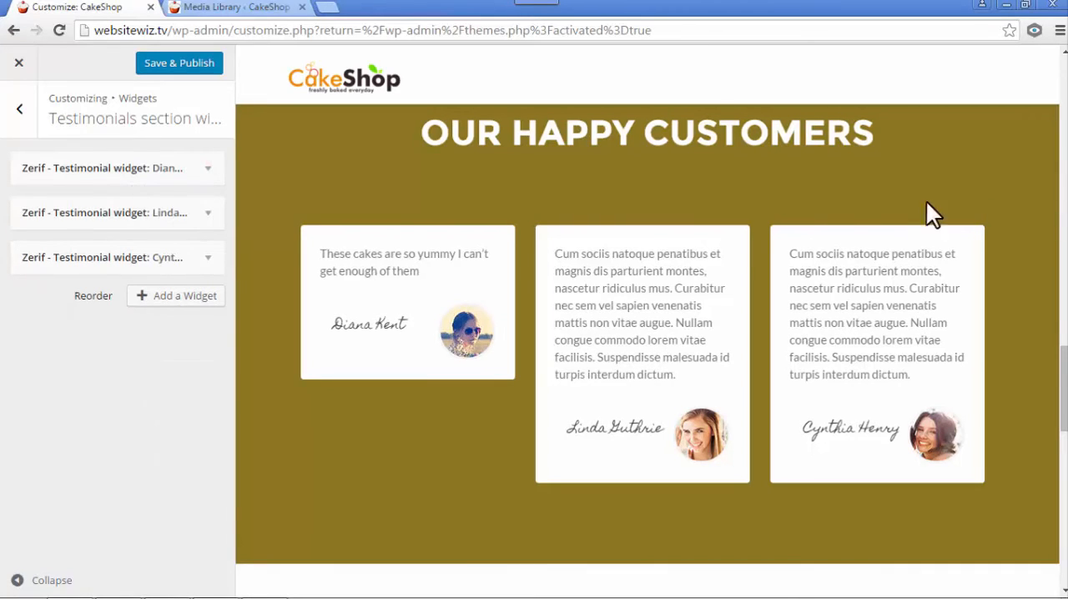
- Open the second widget of the testimonials section and replace its author's name
click(209, 217)
drag(96, 266, 4, 276)
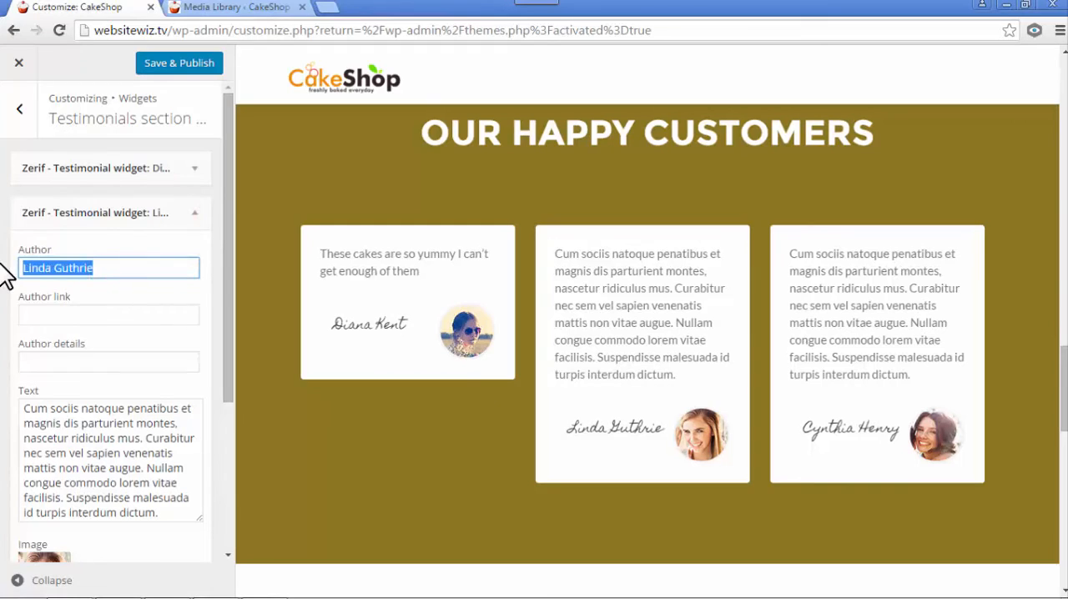
text(Kelly Brown)
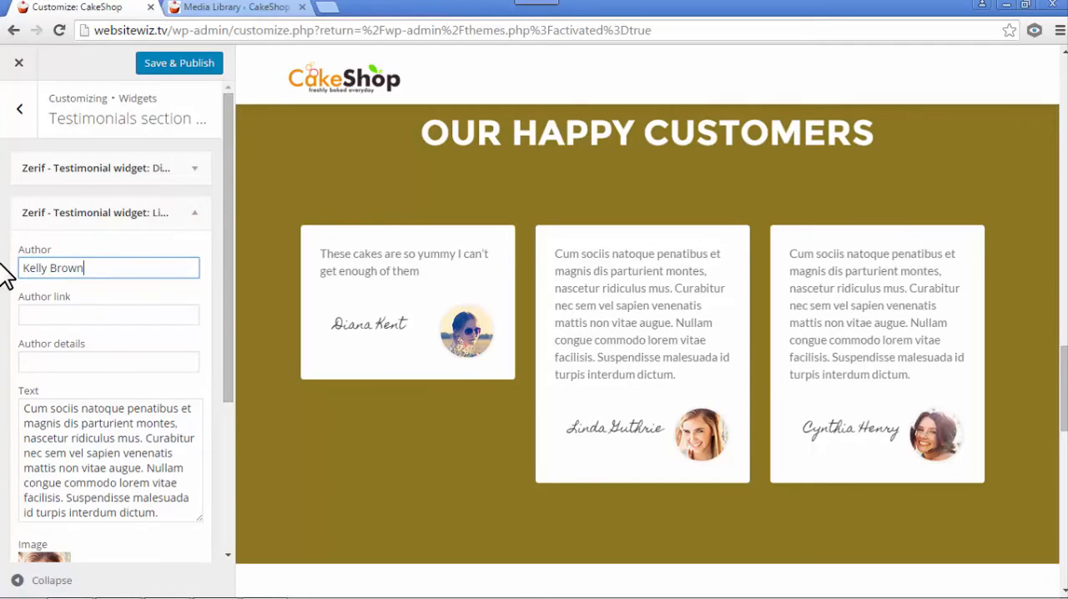
- Replace the second testimonial's text with "These guys baked me the most beautiful birthday cake I have ever seen. It looked so good."
click(49, 410)
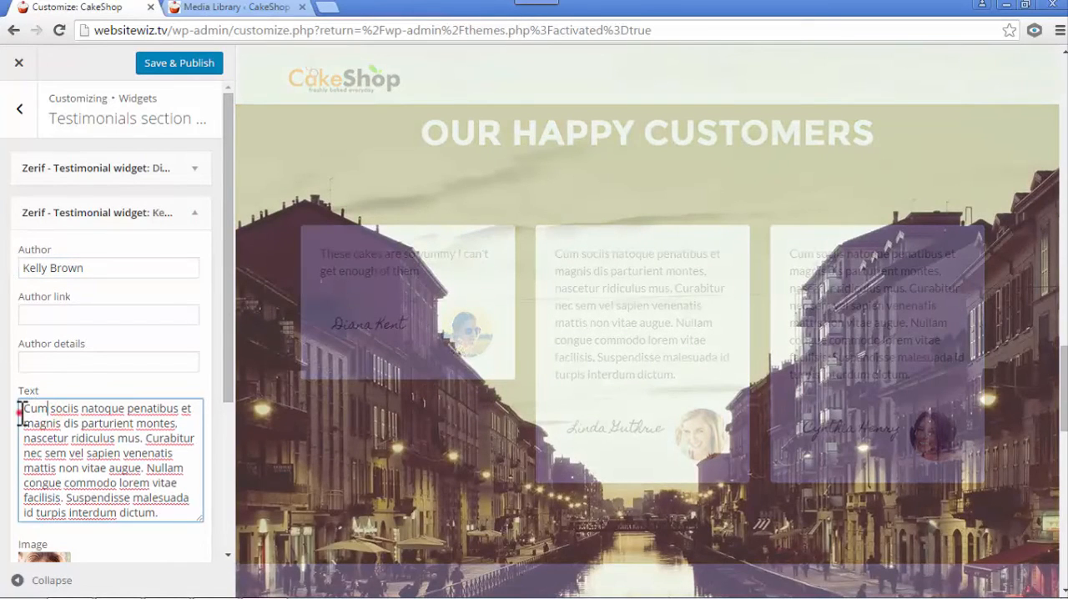
drag(20, 409, 188, 503)
key(BackSpace)
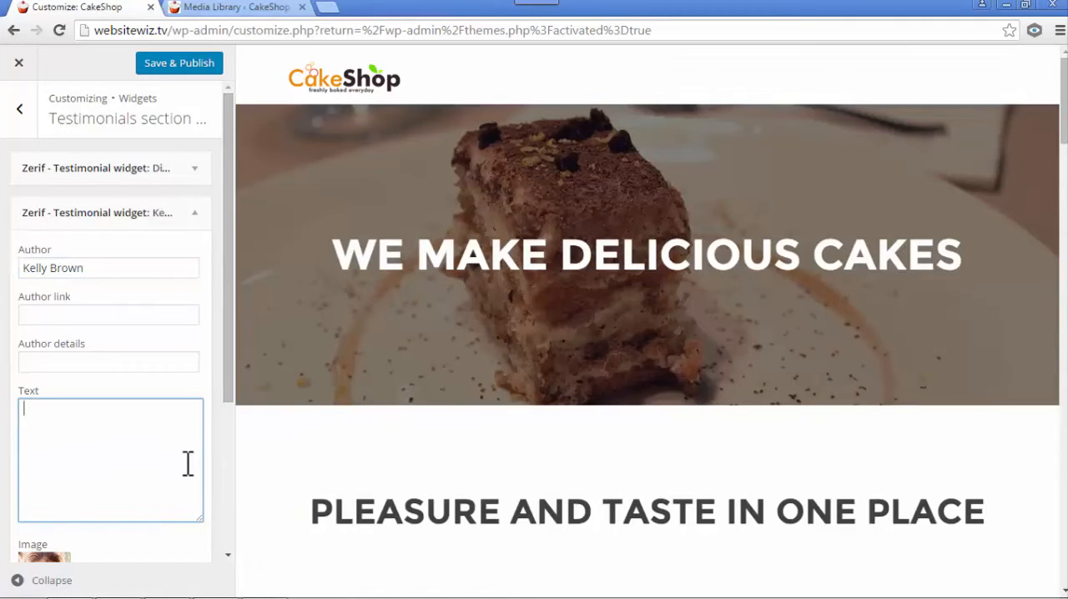
text(These guys baked me the most beautiful birthday cake I have ever seen. It looked so good.)
click(142, 466)
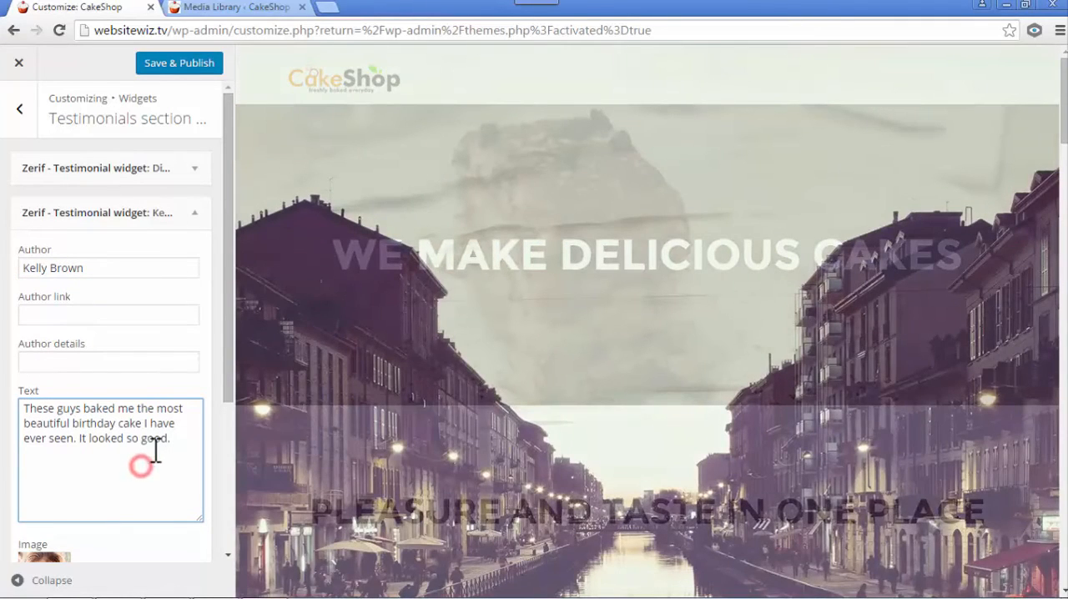
- Check the second testimonial's image settings and its card in the page preview, and collapse the widget
scroll(186, 395, down, 2)
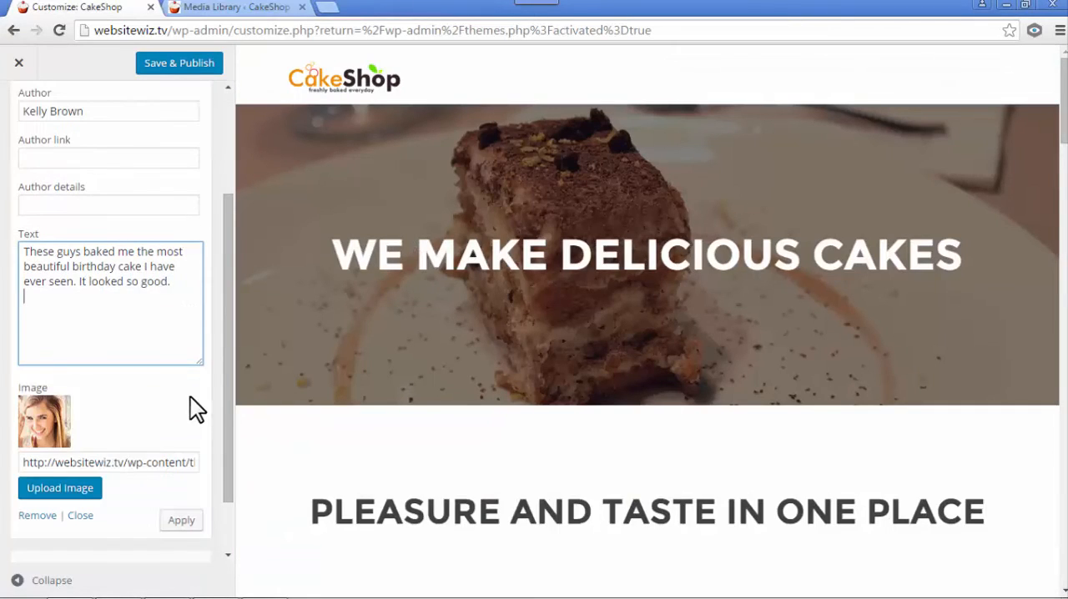
scroll(636, 324, down, 8)
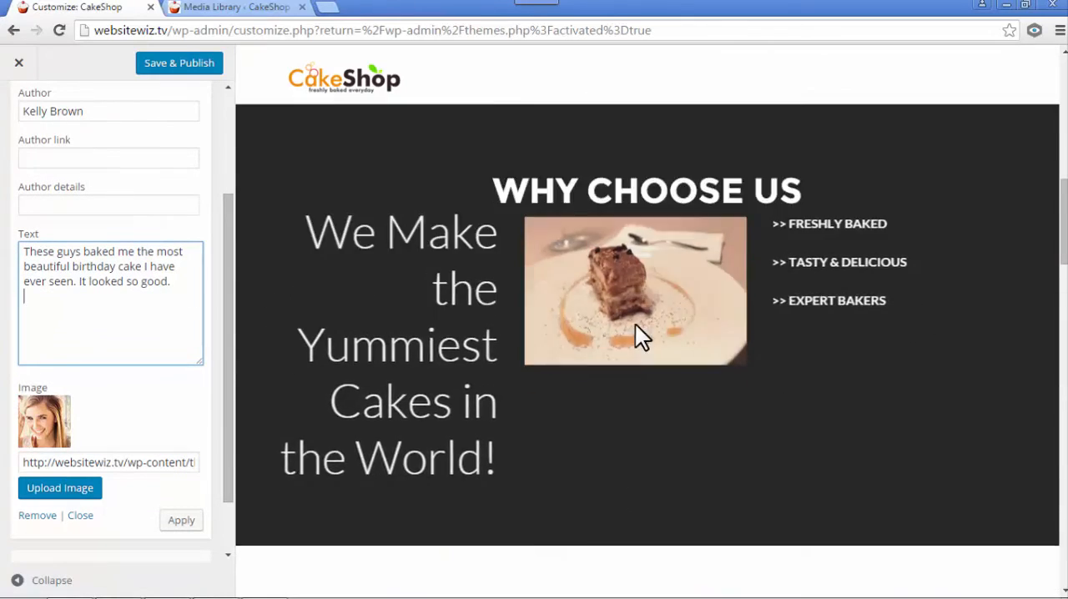
scroll(633, 326, down, 10)
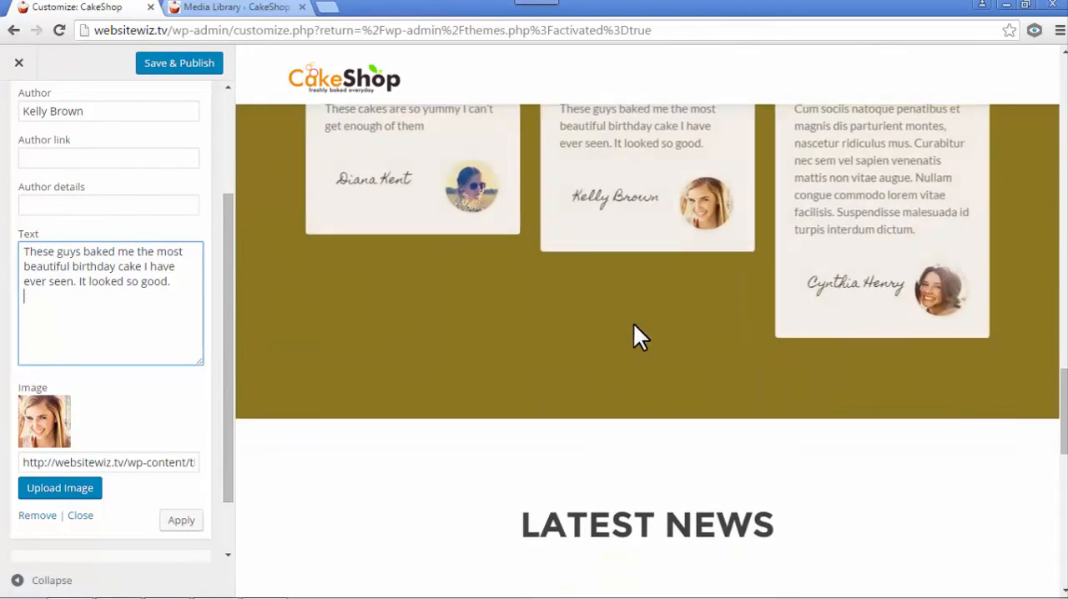
scroll(633, 337, up, 1)
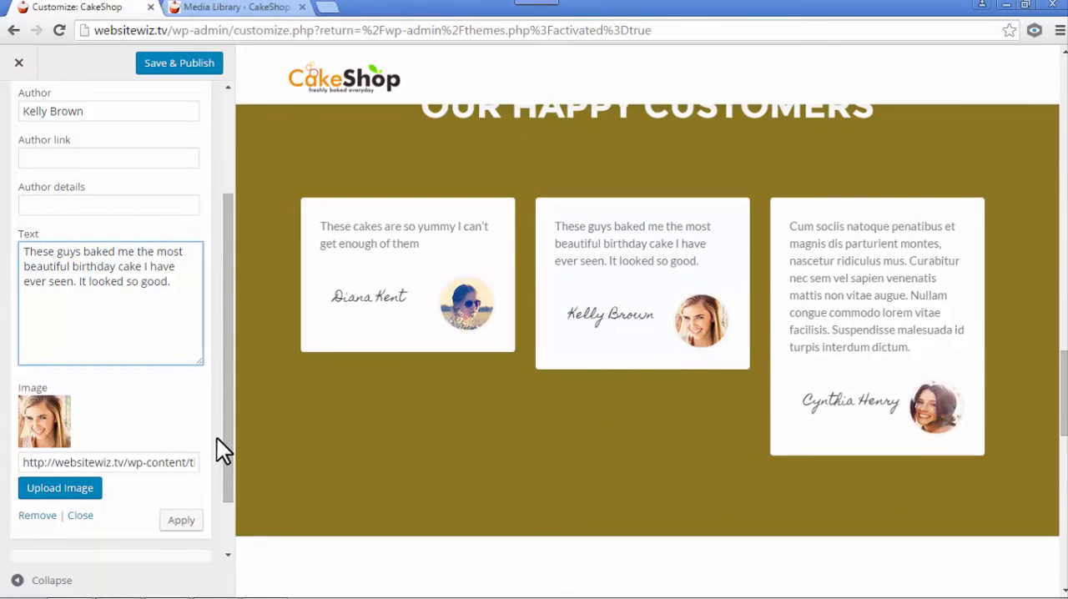
scroll(223, 451, up, 2)
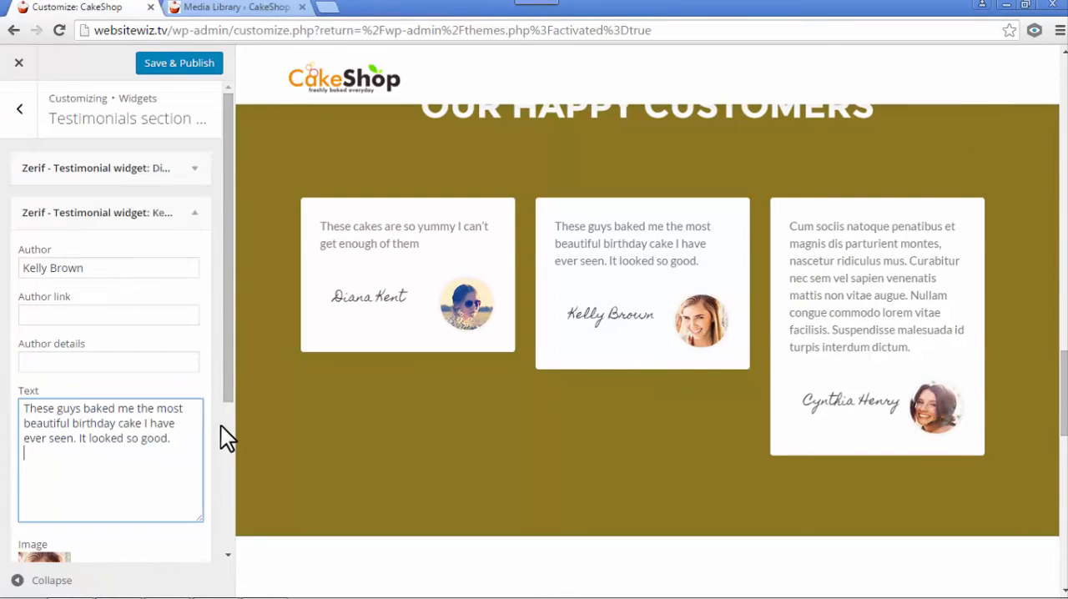
click(195, 212)
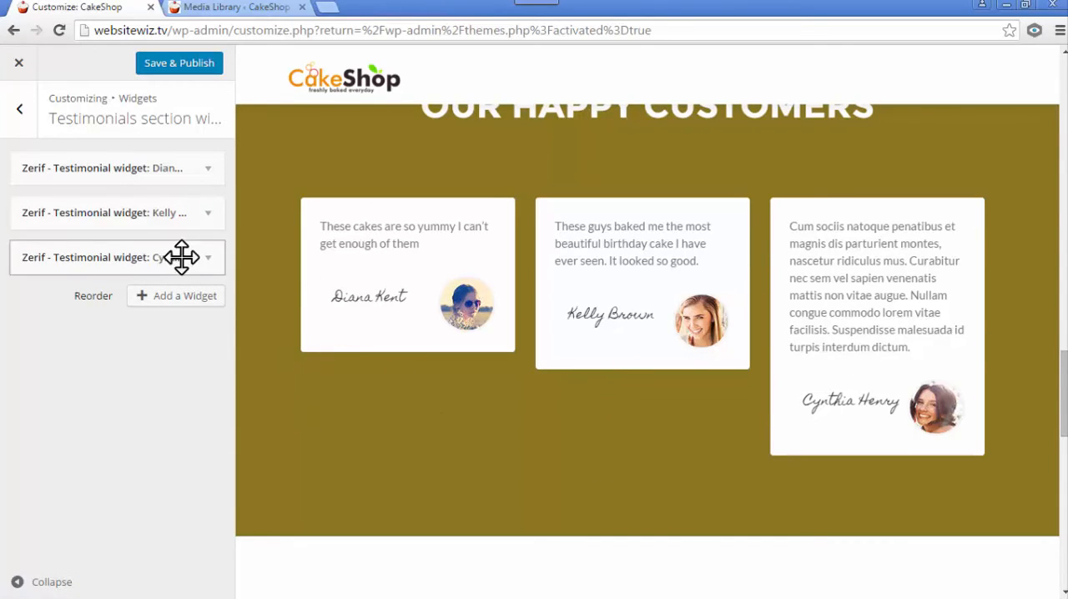
- Open the third widget of the testimonials section and replace its author's name
click(207, 258)
drag(124, 320, 3, 317)
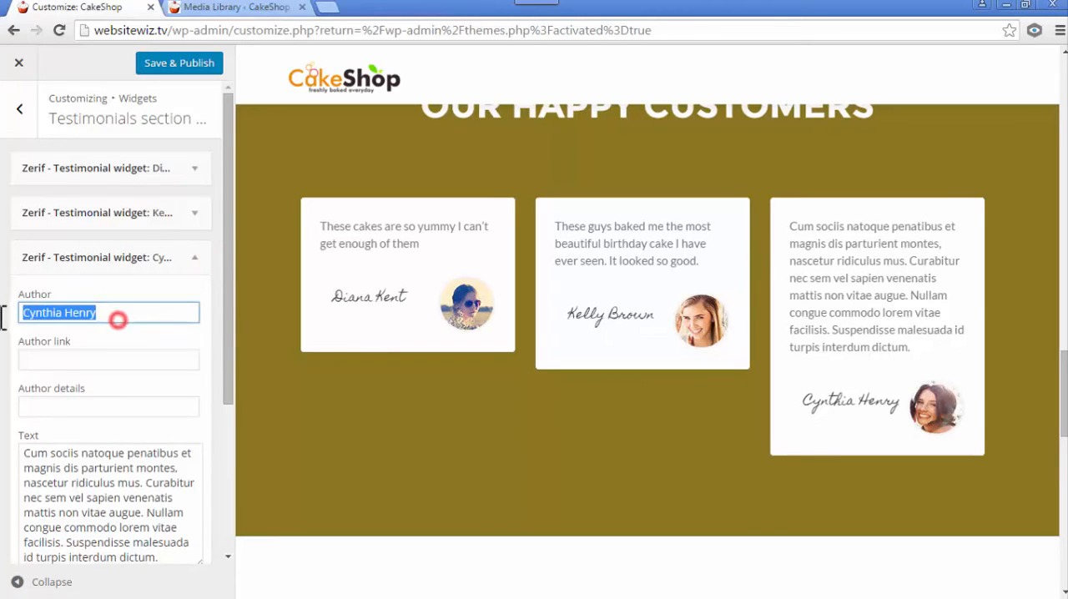
text(Anna Mar)
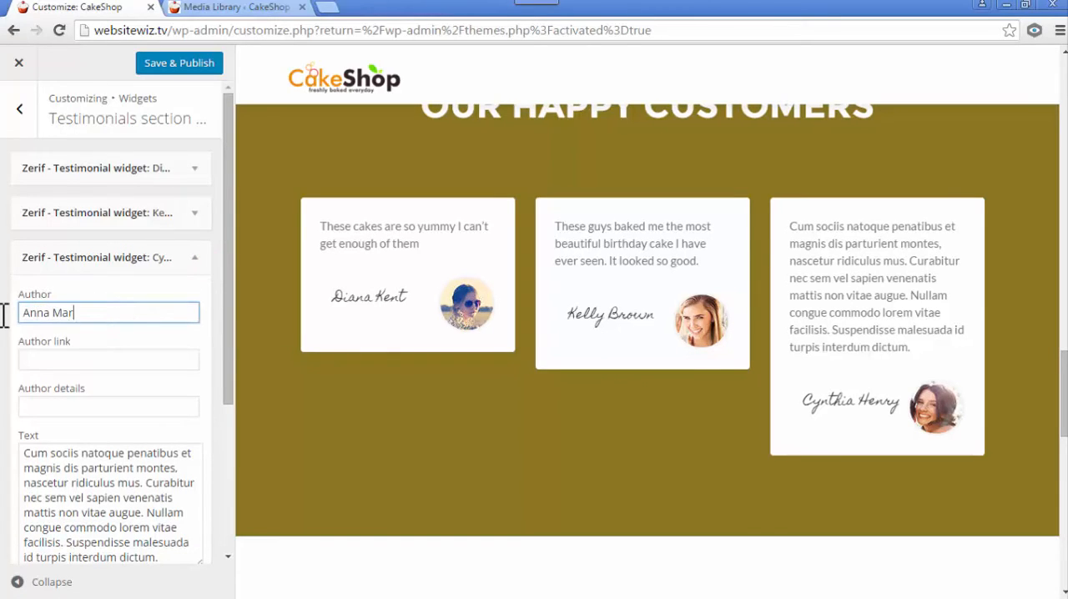
text(ia)
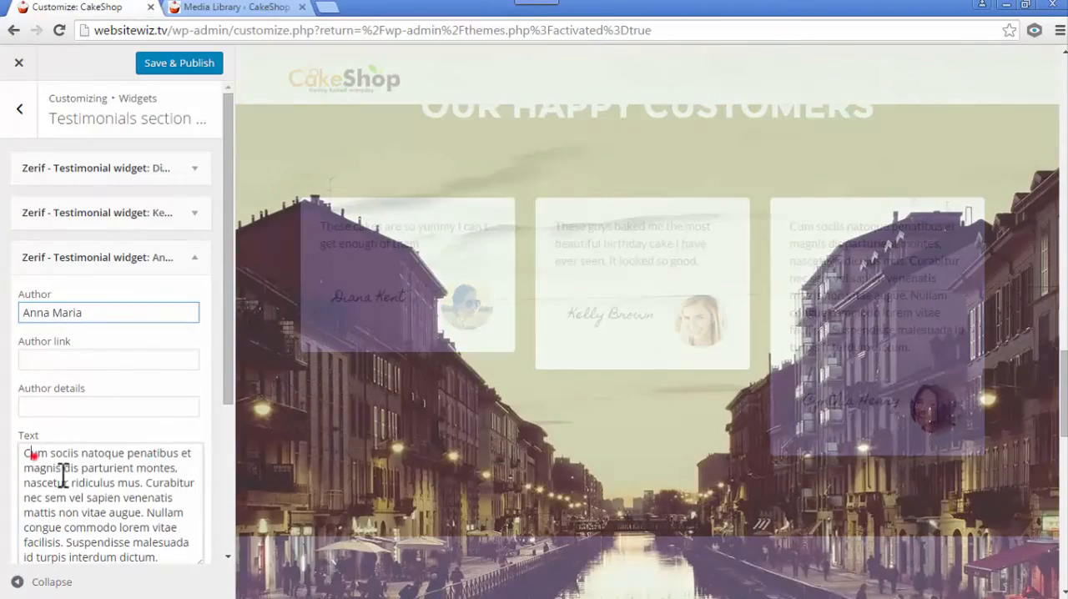
- Replace the third testimonial's text with "Bought my wedding cake here and wow was I impressed. I couldn't have asked for anything better."
drag(25, 453, 220, 577)
key(BackSpace)
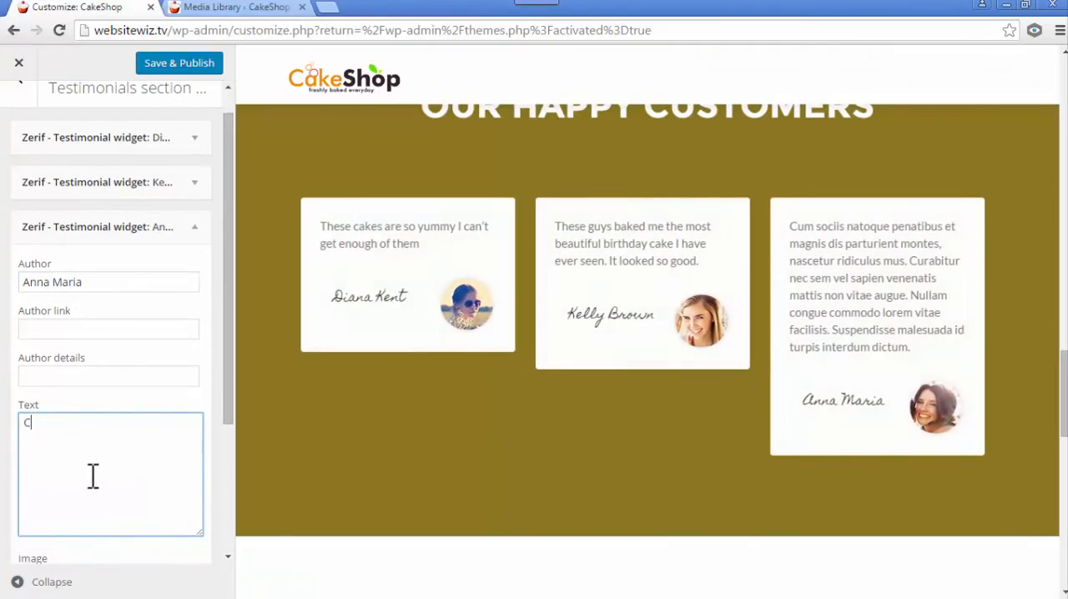
text(Bought my wedding cake here and wow was I impressed. I couldn't have asked for anything better.)
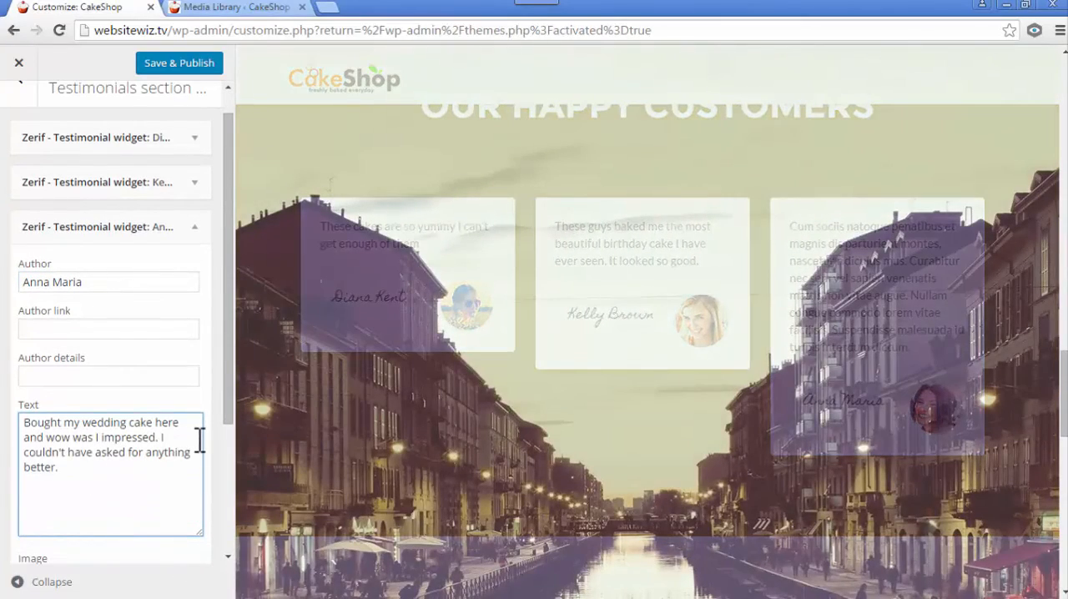
- Check the third testimonial's image settings, collapse its widget, and save and publish the changes
drag(227, 321, 208, 428)
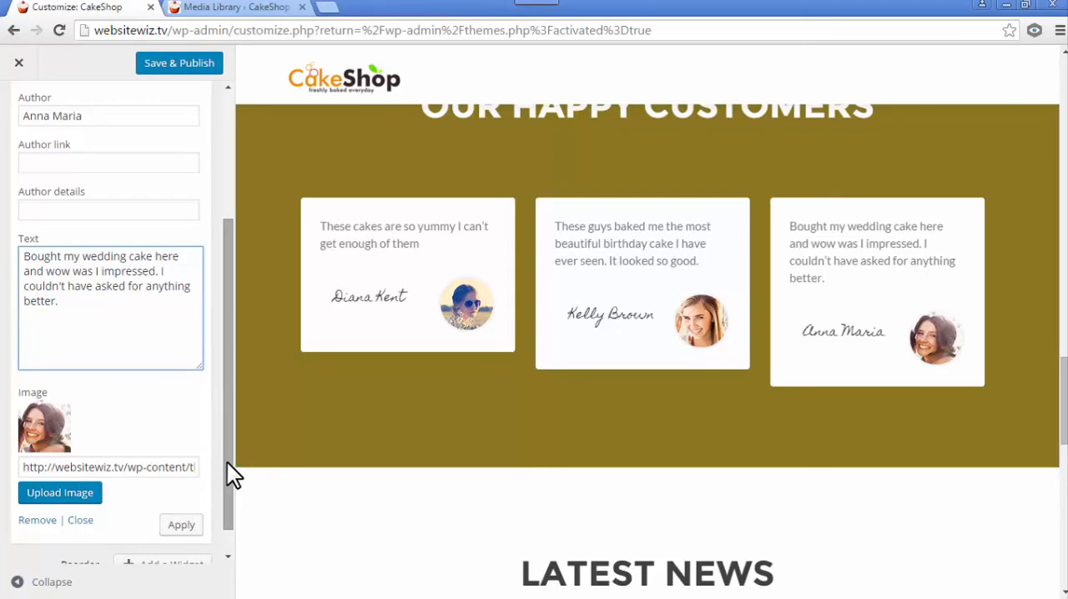
drag(227, 462, 192, 290)
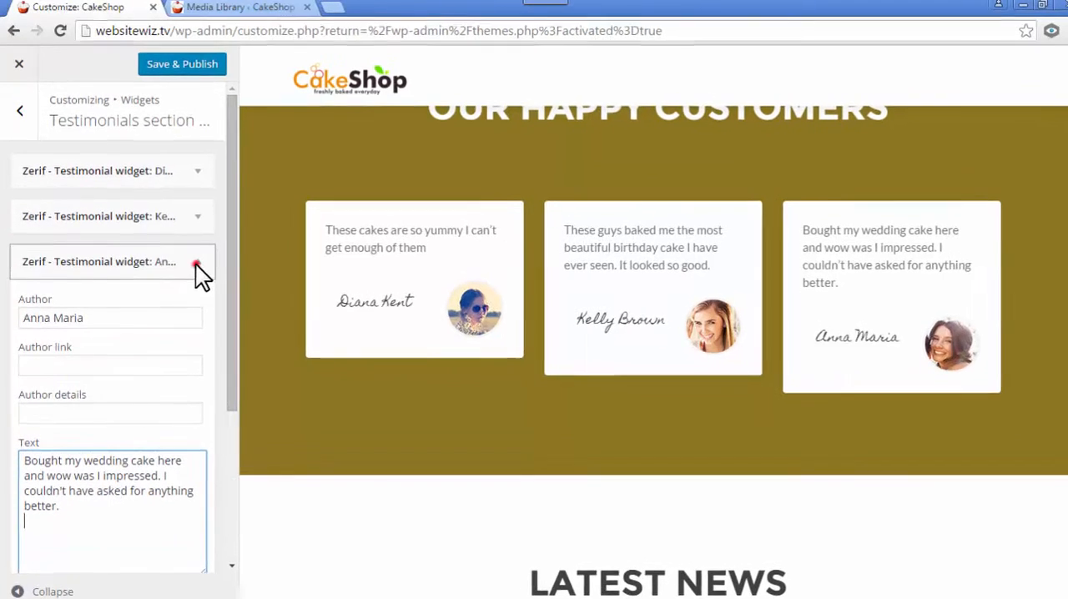
click(194, 260)
click(206, 73)
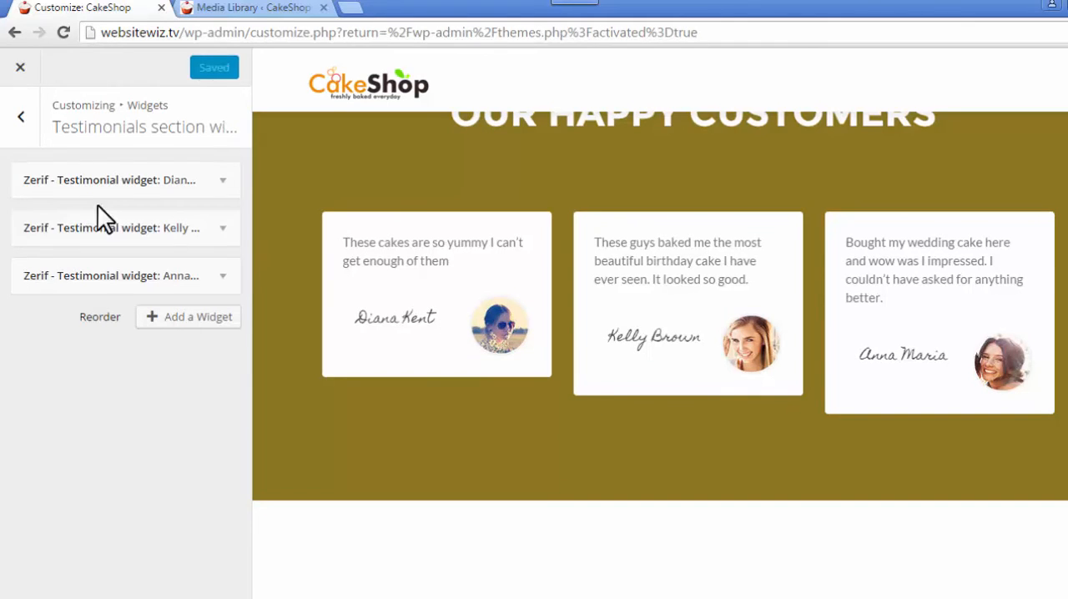
- Leave the testimonials settings, open the Contact us section settings, and find the section's heading in the page preview
click(24, 121)
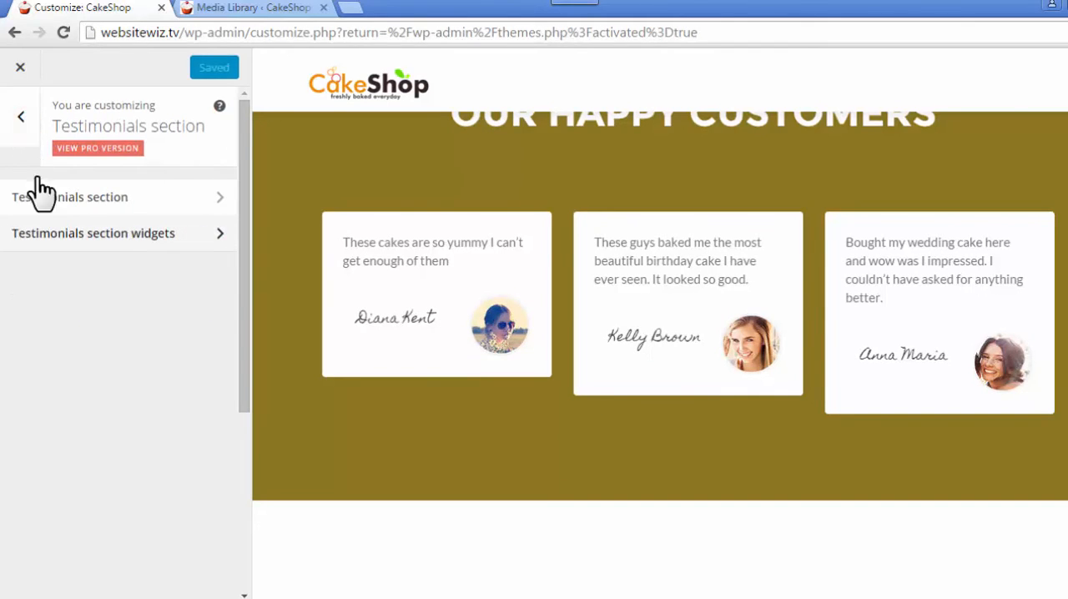
click(24, 122)
drag(241, 215, 258, 357)
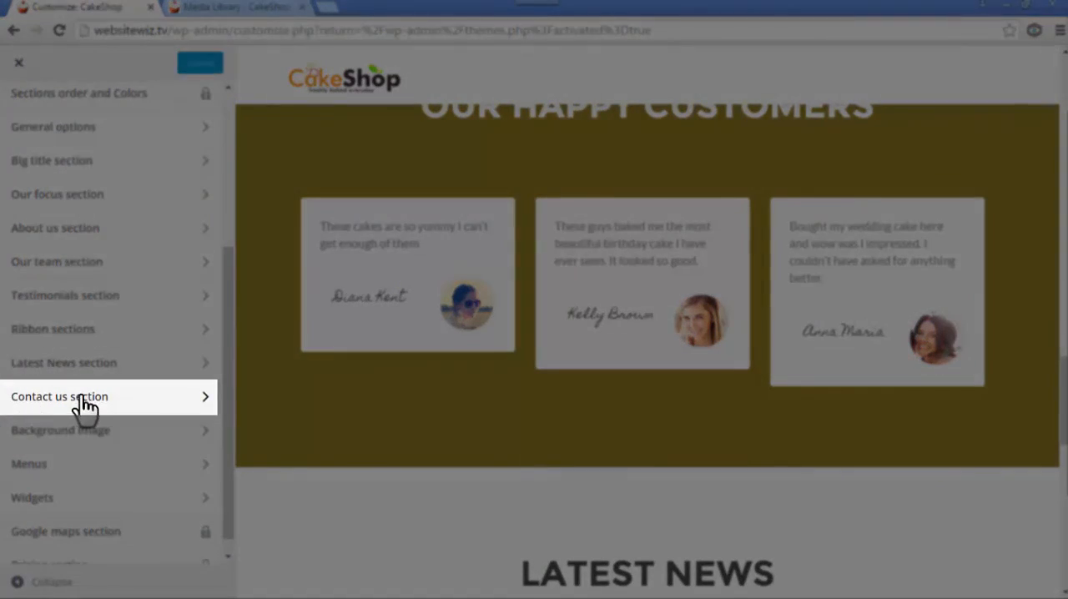
click(83, 404)
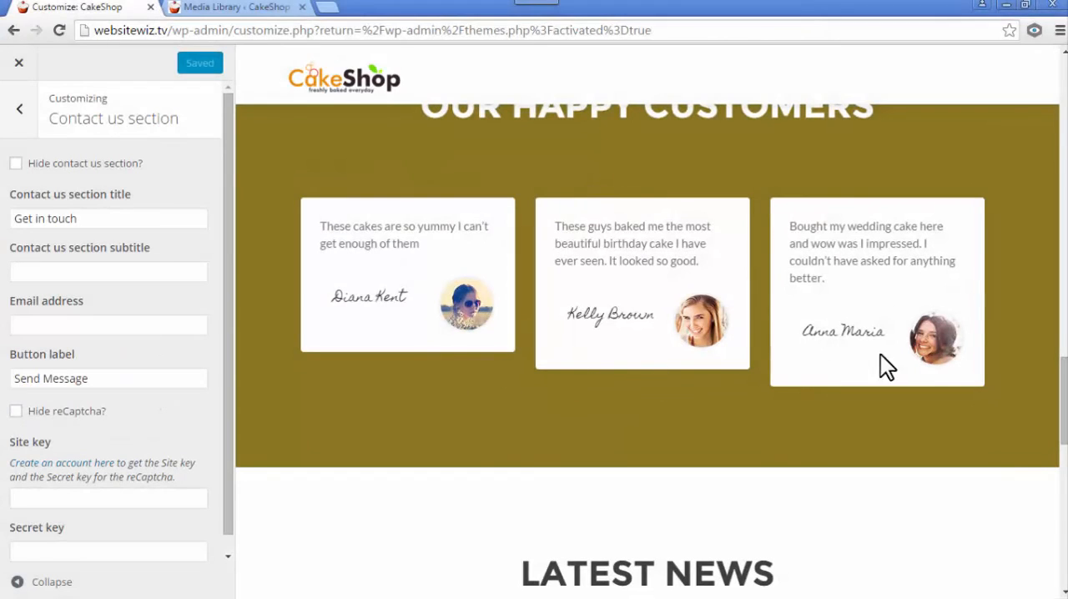
drag(1063, 416, 1063, 511)
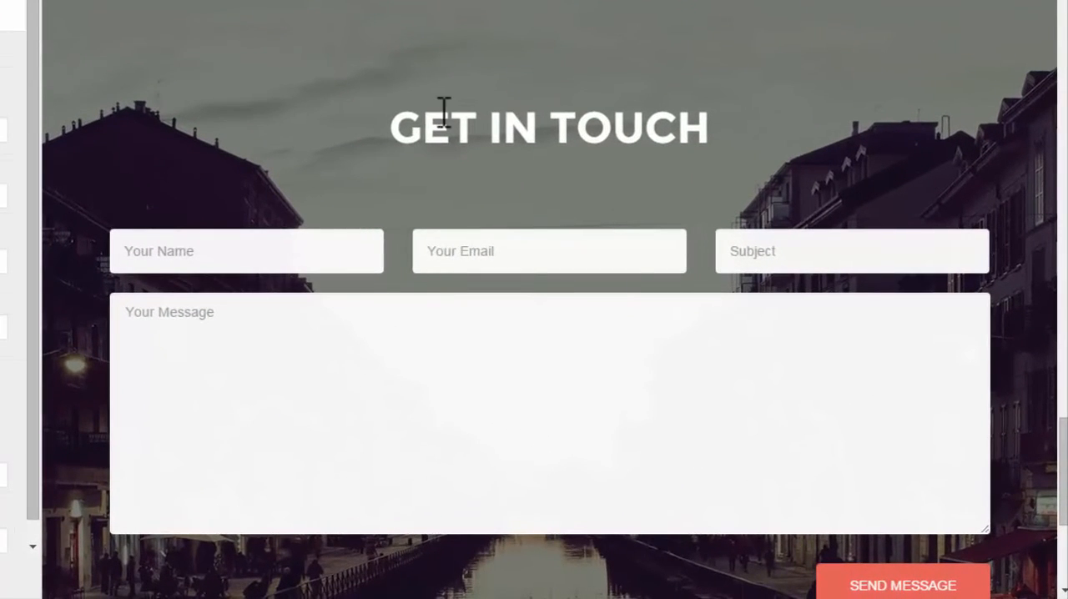
drag(392, 128, 742, 105)
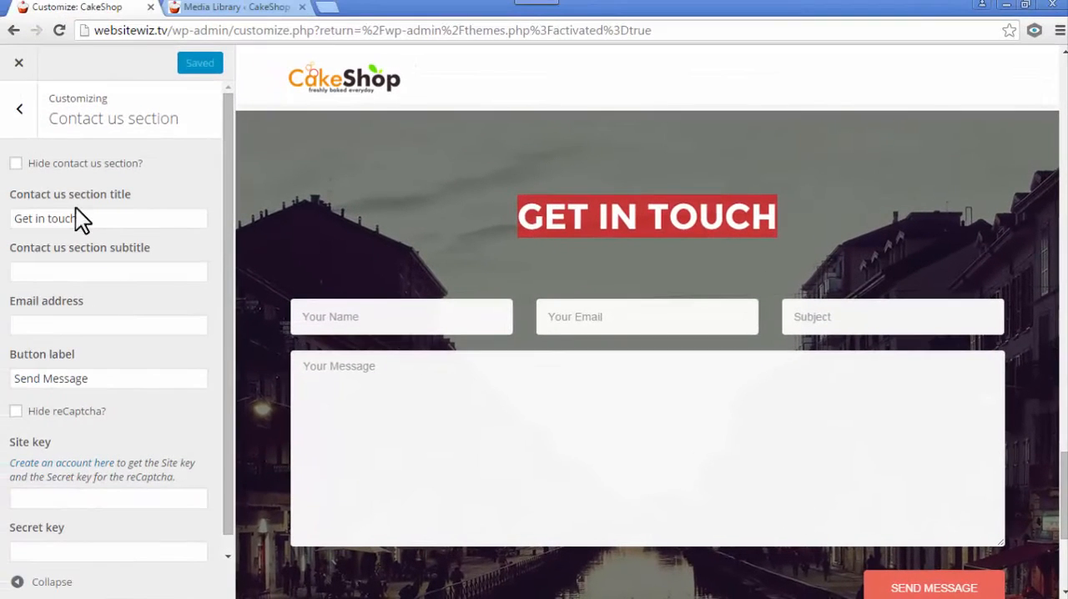
- Review the Contact us section's title and its button label without changing them
drag(82, 219, 10, 219)
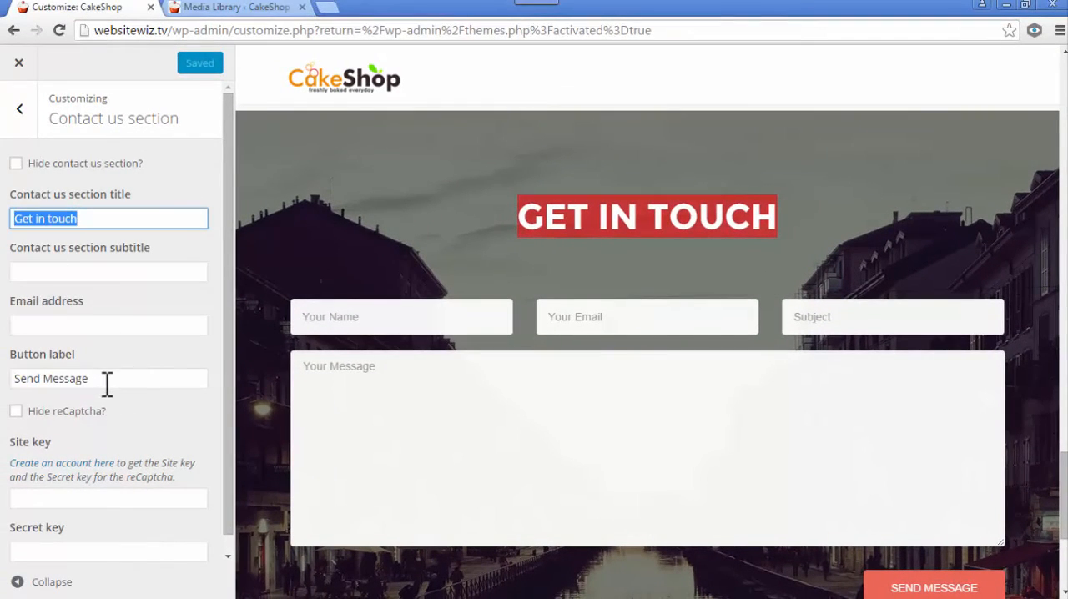
drag(107, 383, 11, 376)
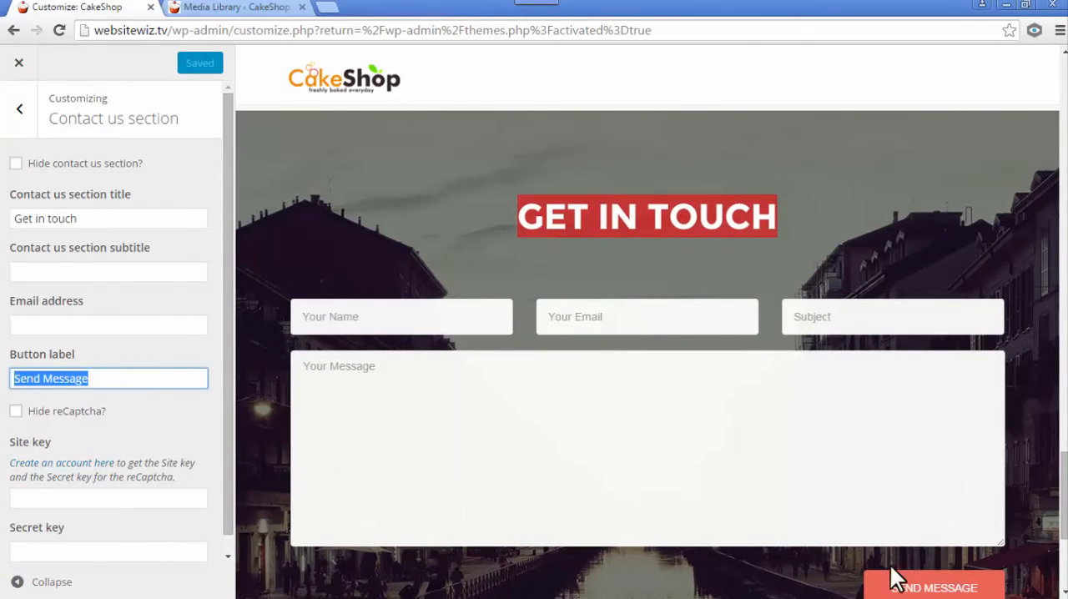
click(100, 376)
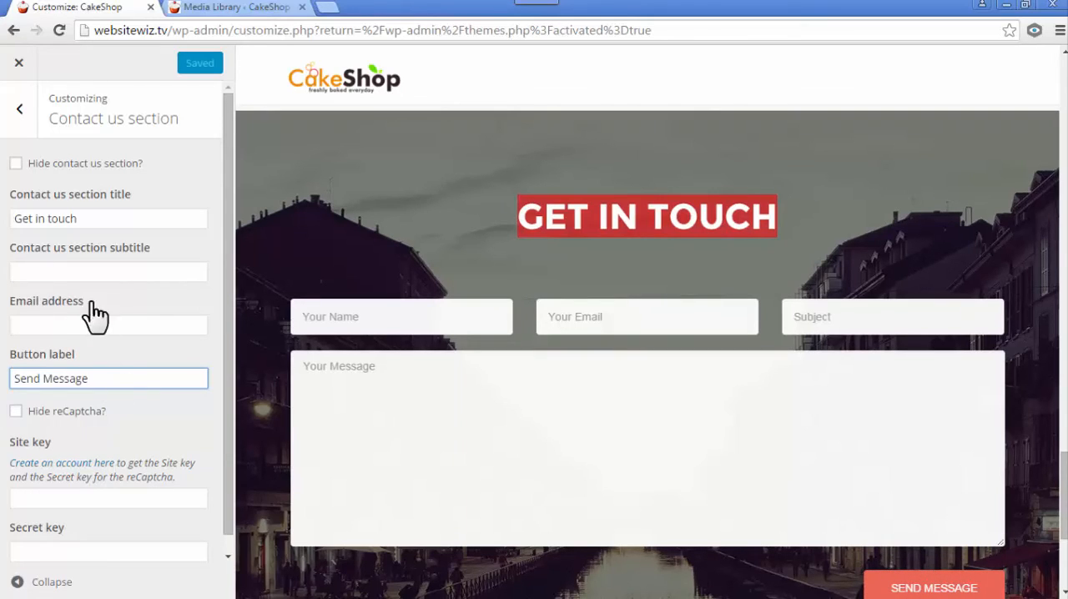
- Enter the recipient's email address for the Contact us section's form and check the entry
click(49, 322)
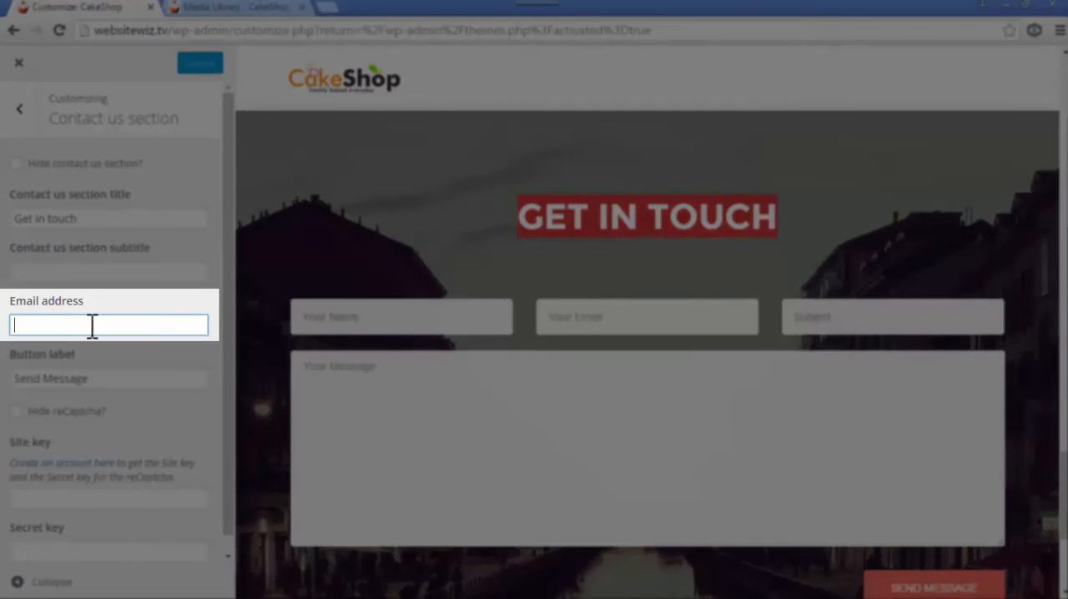
key(ctrl+v)
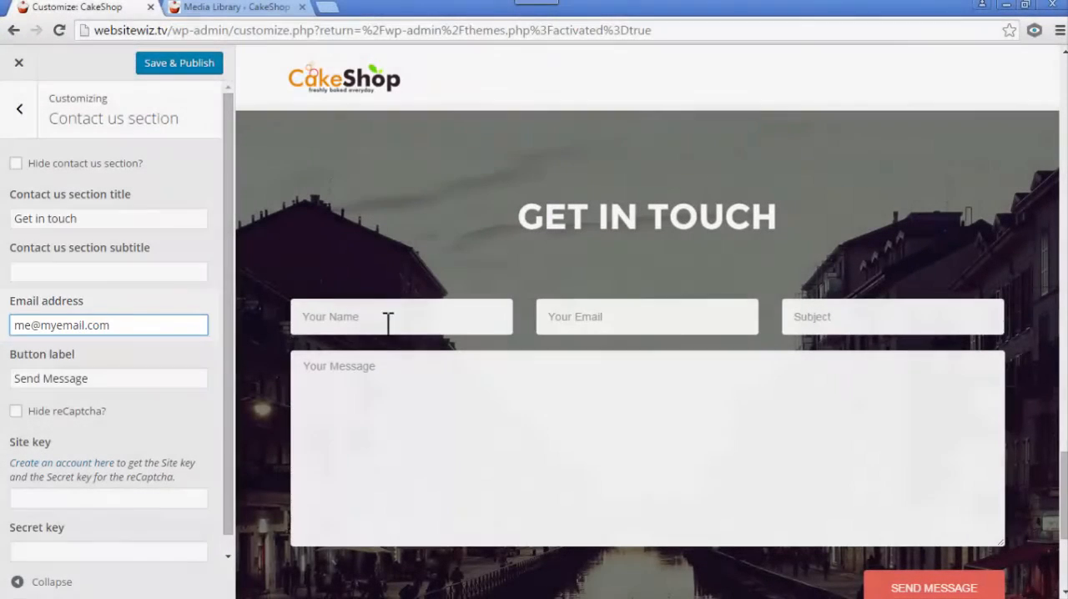
click(414, 325)
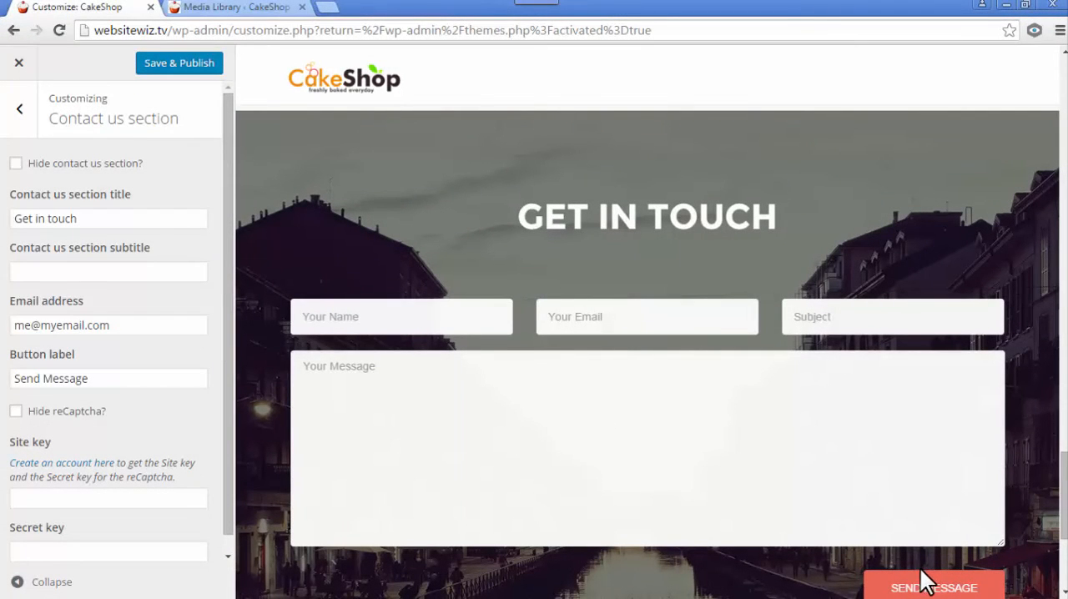
triple_click(130, 326)
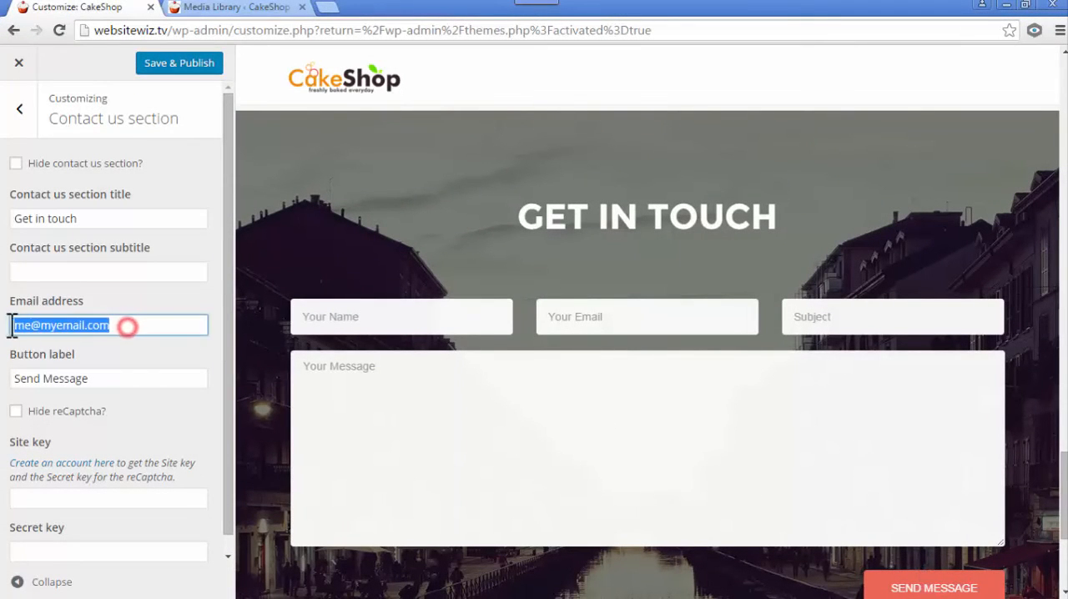
click(125, 326)
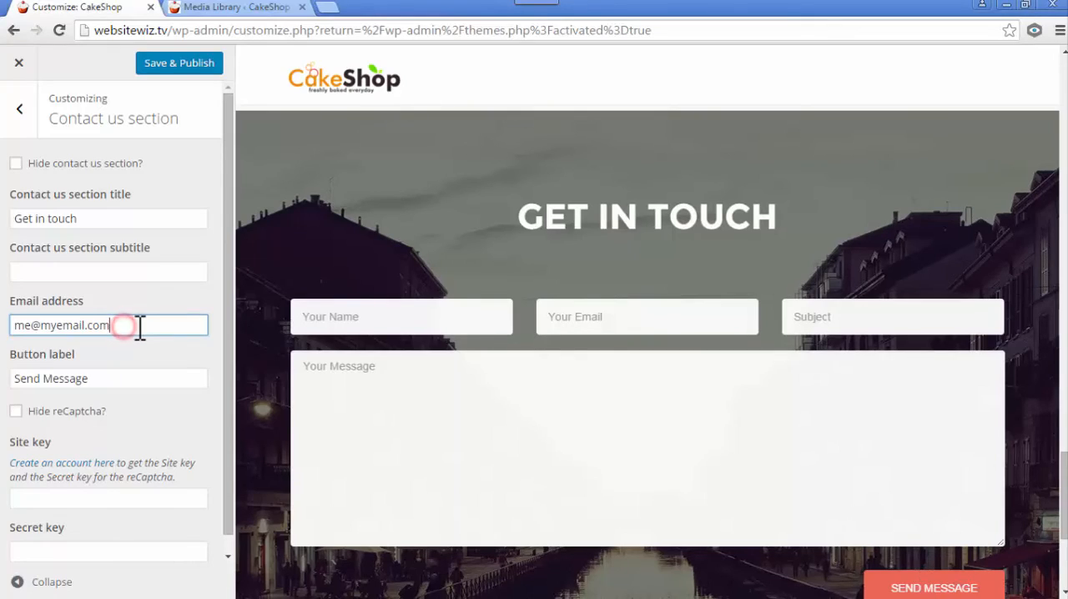
- Try hiding the contact form's reCaptcha, and turn the Hide reCaptcha option back off
click(174, 409)
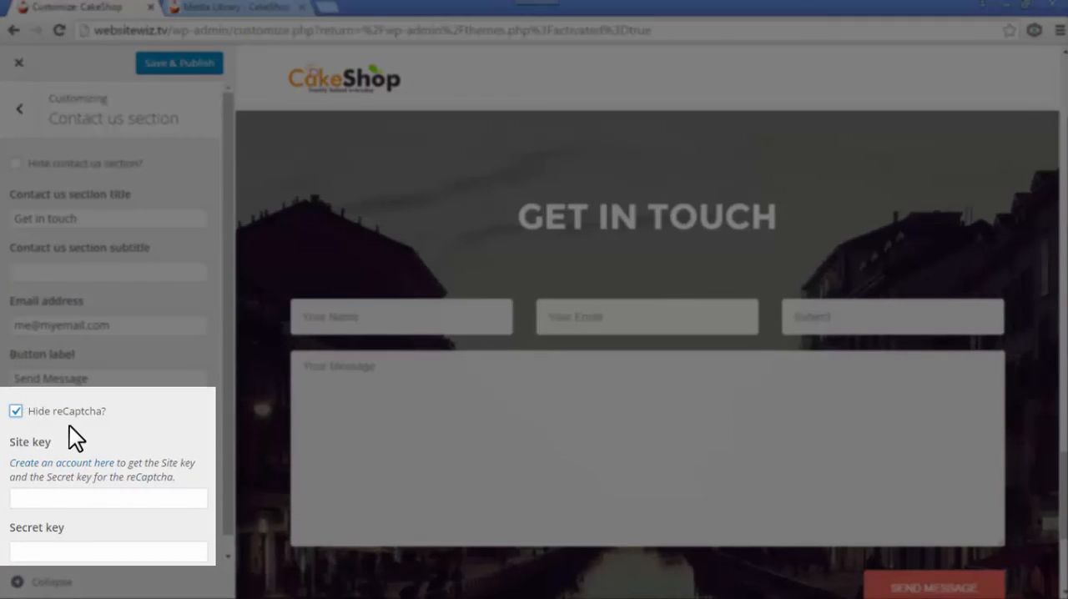
scroll(84, 428, down, 1)
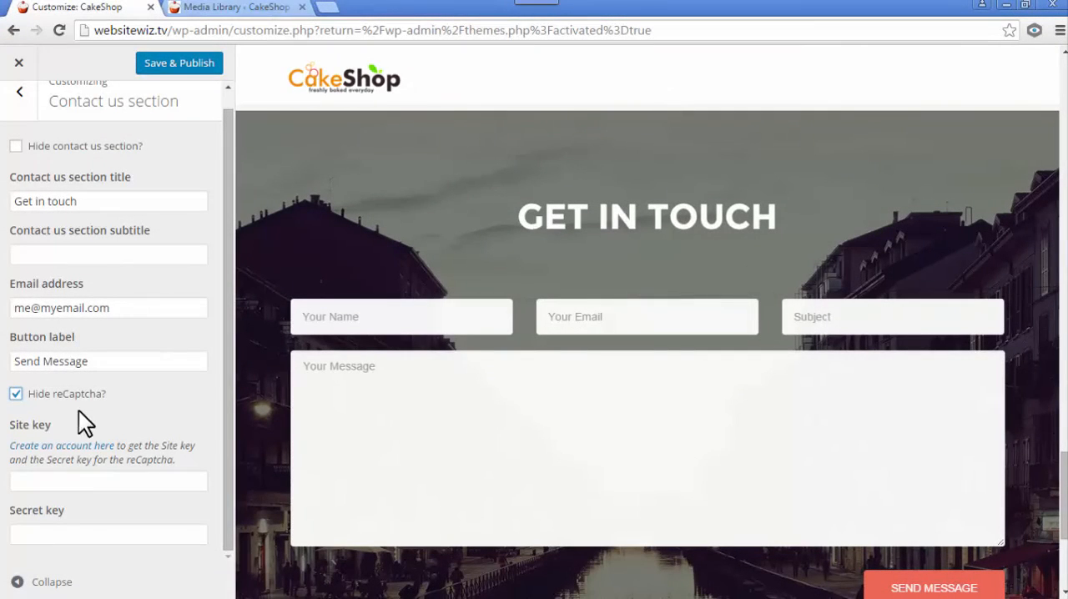
click(16, 395)
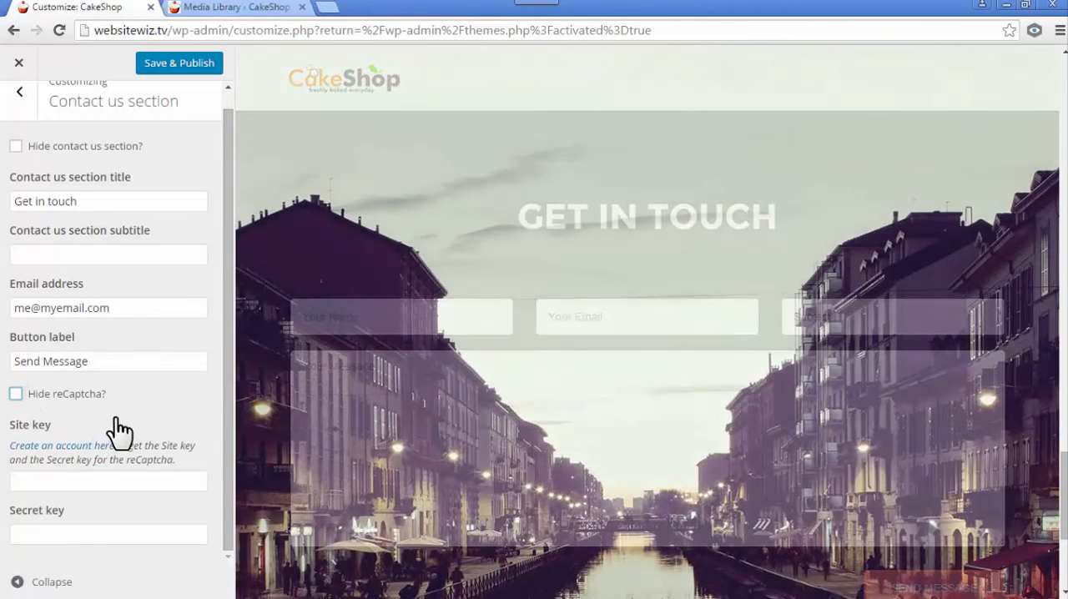
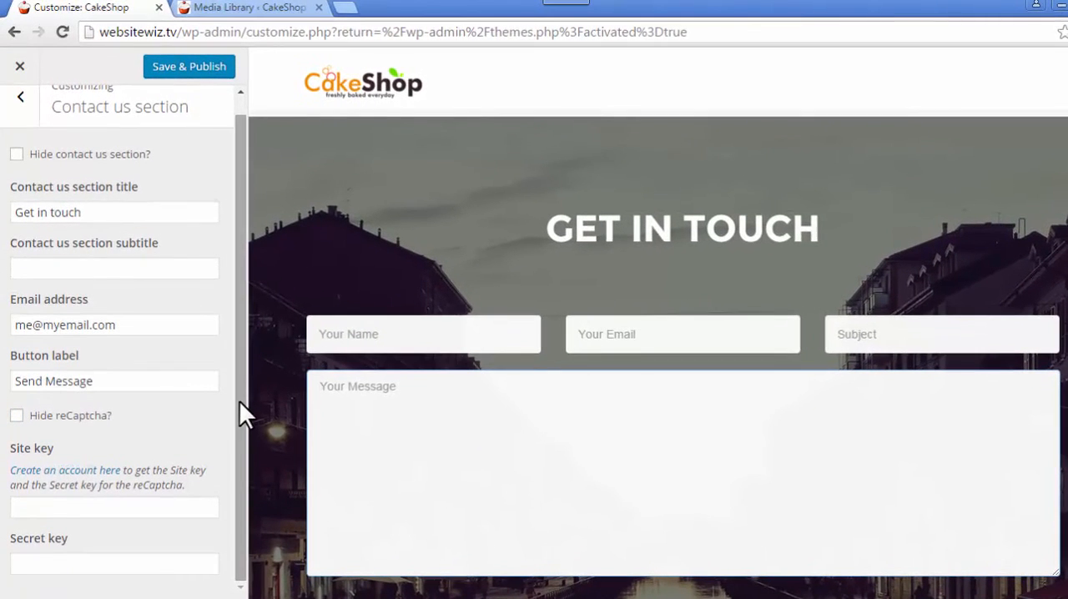
- Publish the Contact us section changes and return to the customizer's list of sections
scroll(238, 393, up, 1)
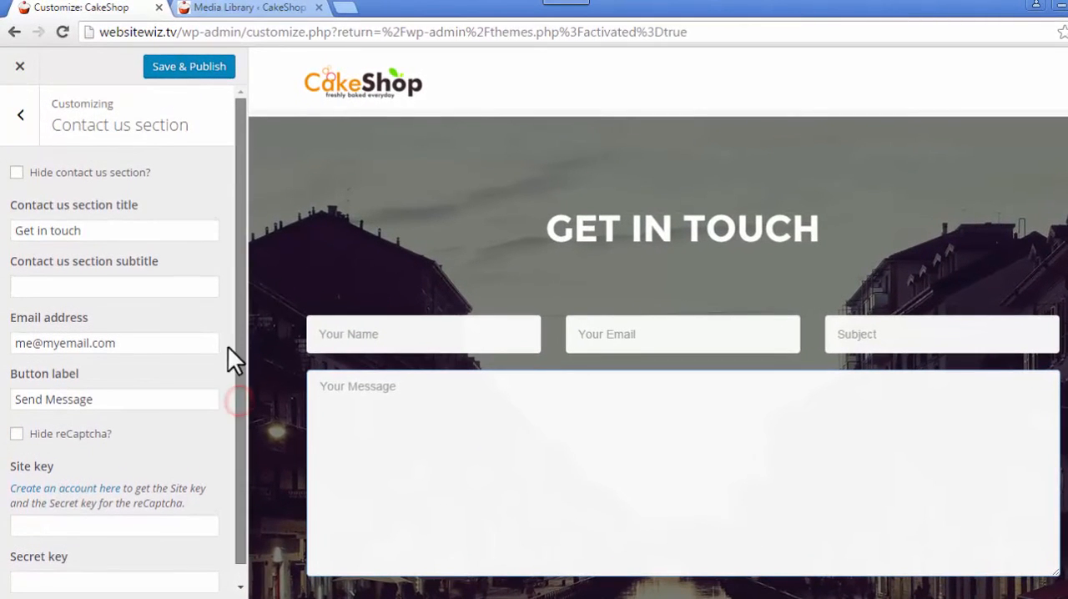
click(165, 70)
click(22, 117)
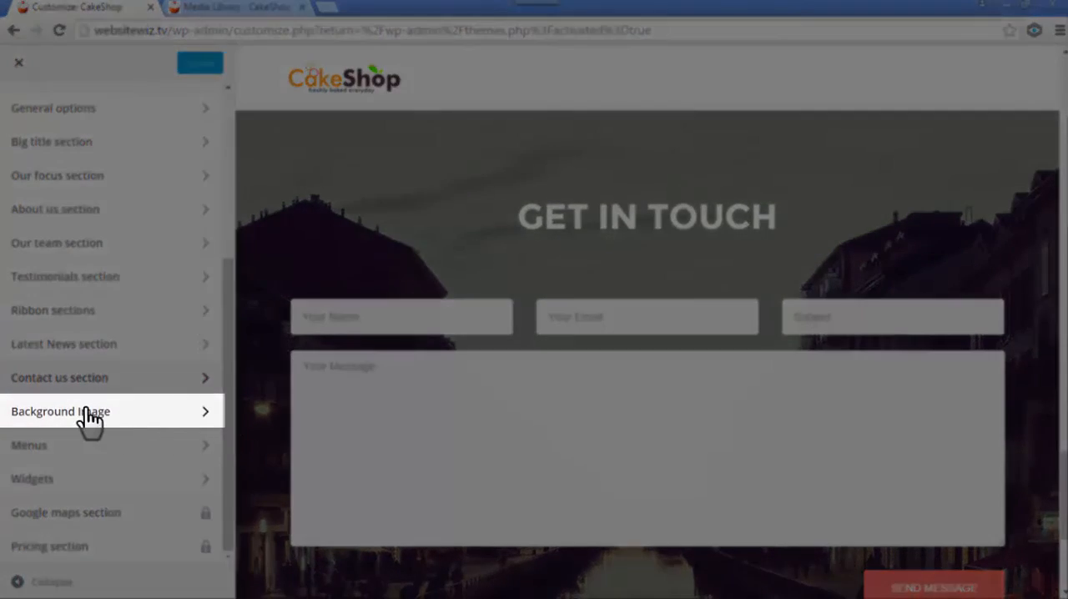
- Replace the site's background image with the chocolate cake slice photo from the media library, check it in the page preview and publish
click(86, 410)
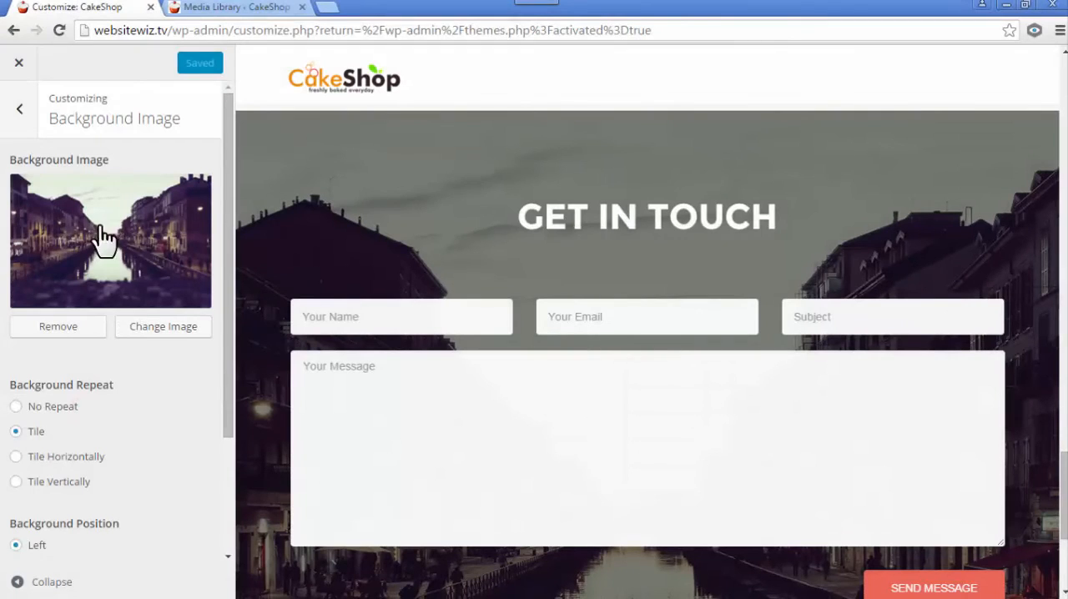
scroll(693, 287, down, 3)
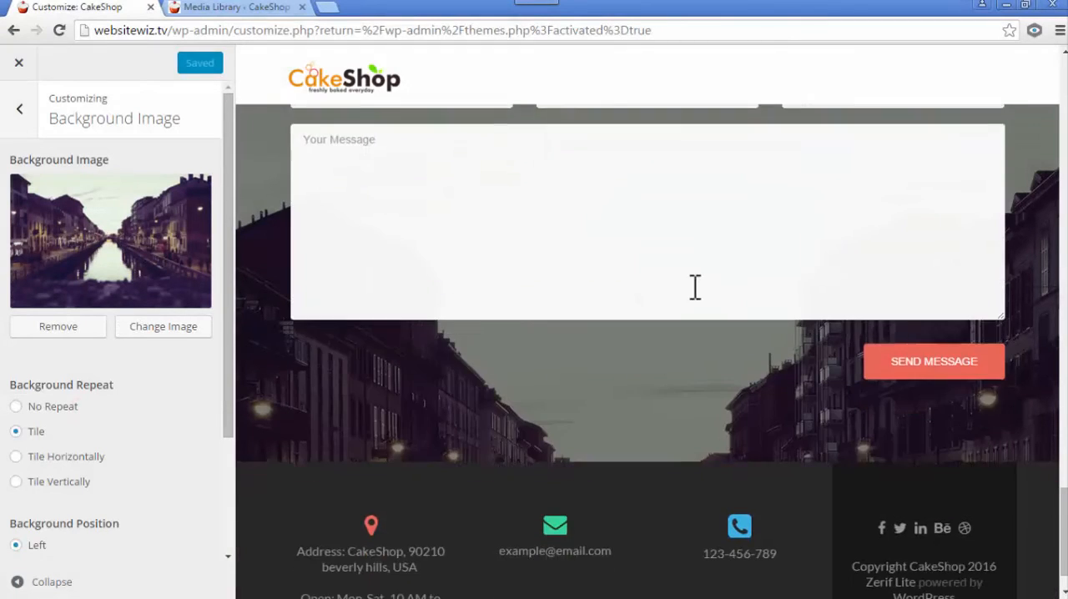
scroll(687, 342, up, 3)
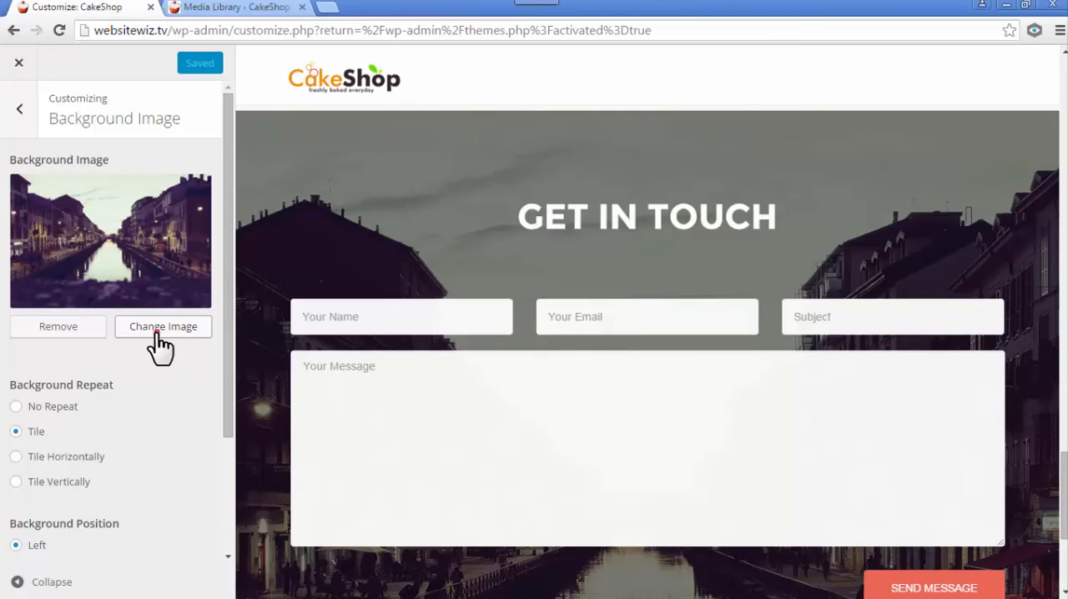
click(157, 334)
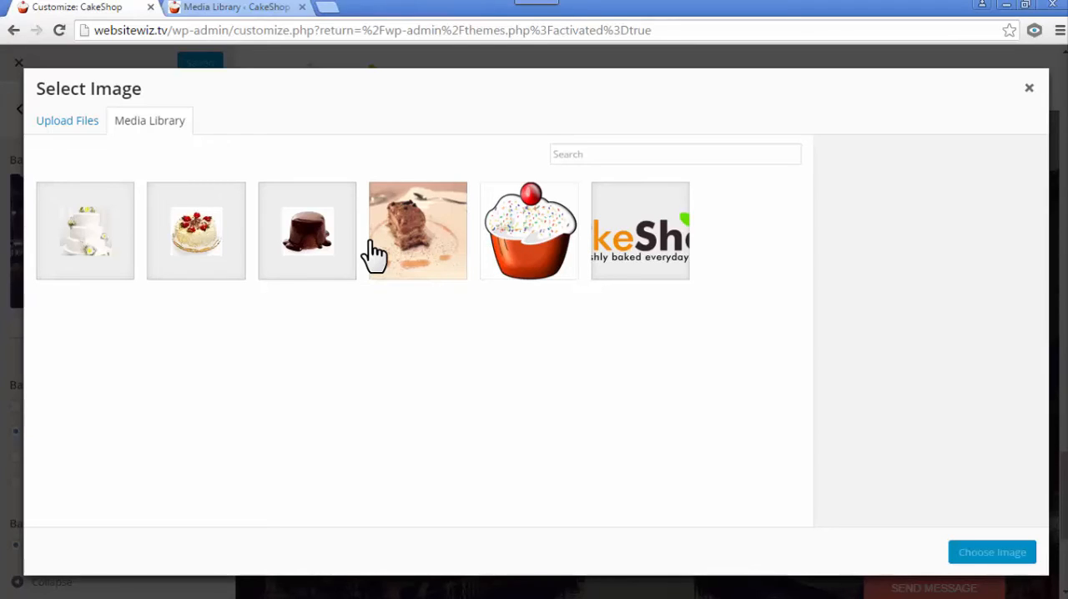
click(67, 121)
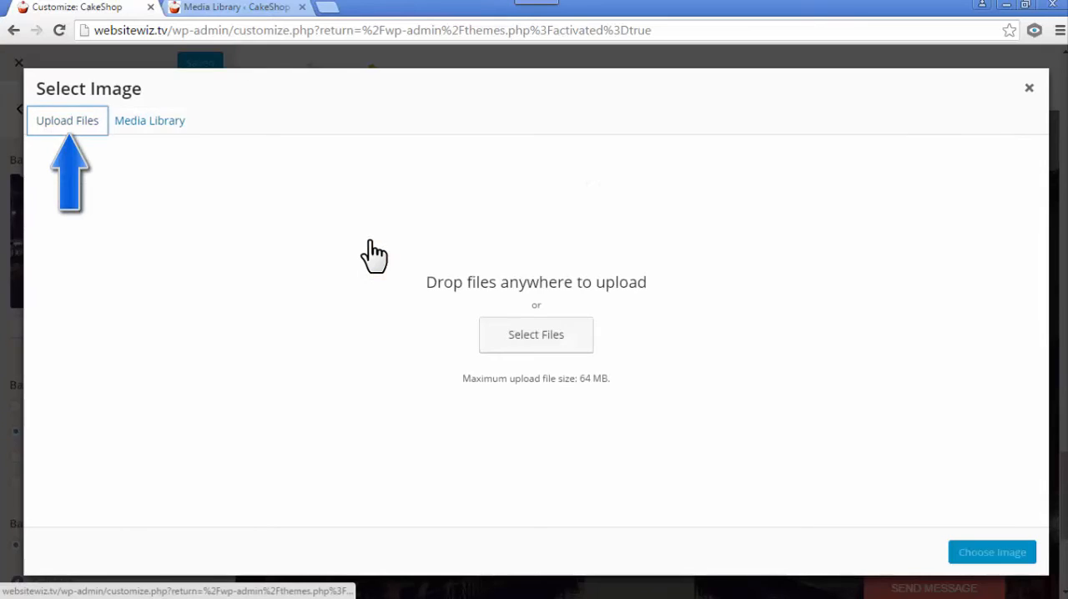
click(149, 121)
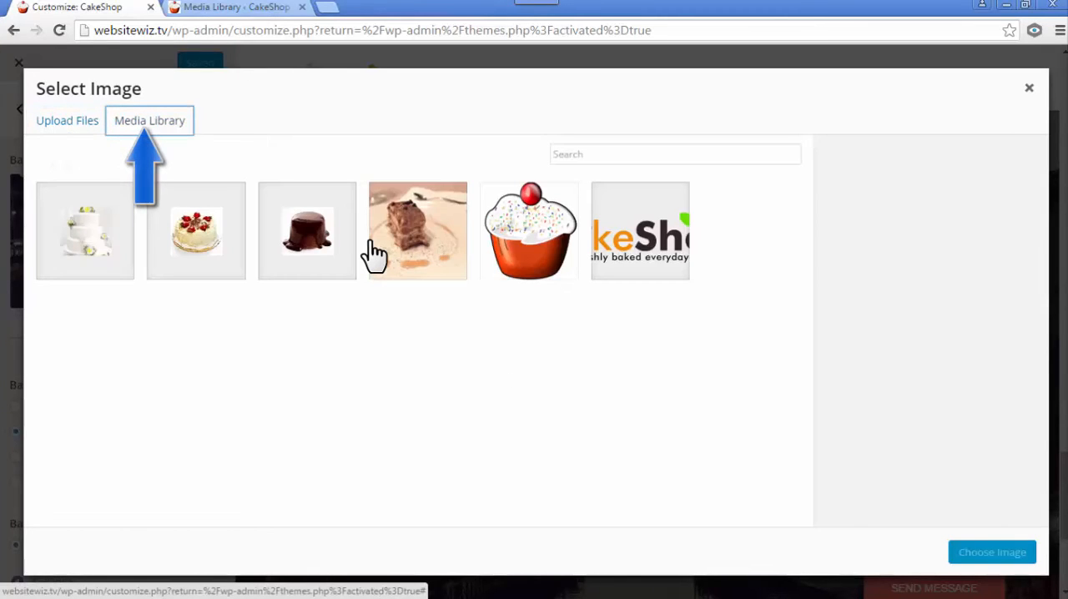
click(374, 250)
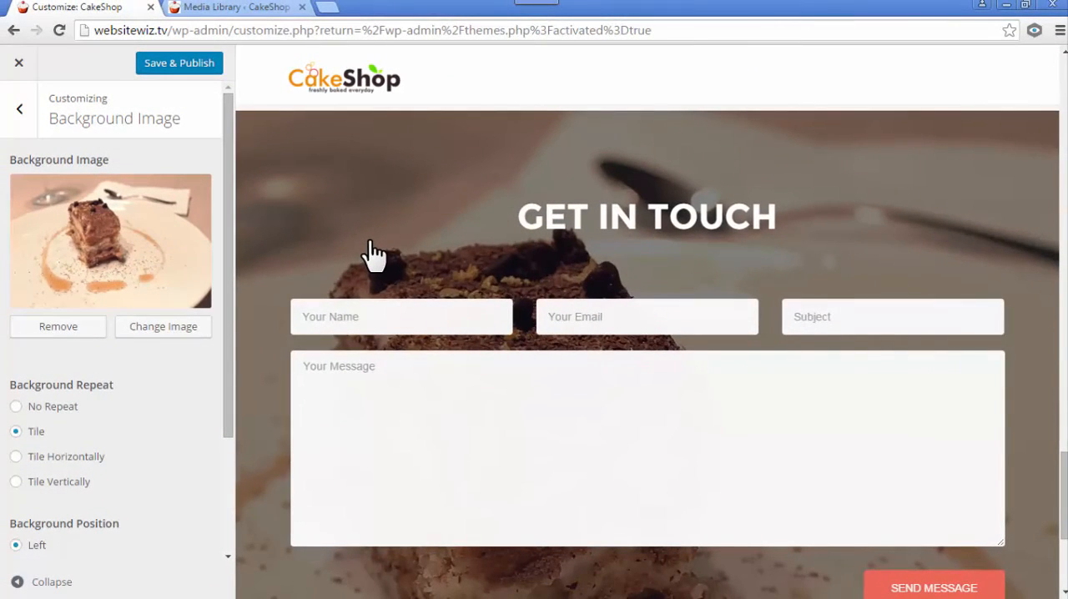
scroll(374, 255, down, 3)
scroll(374, 255, up, 5)
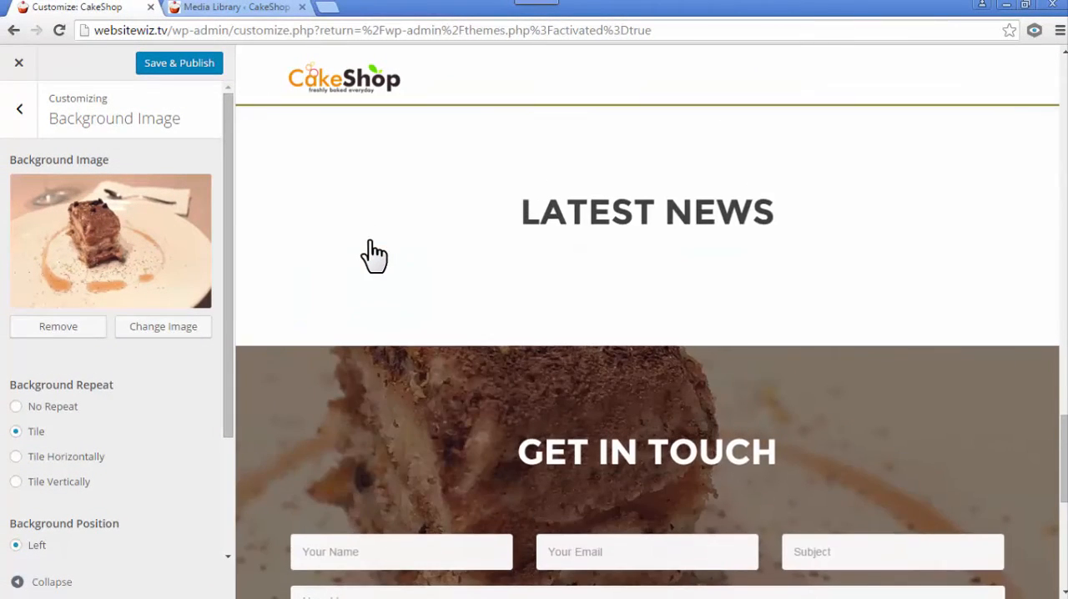
scroll(373, 256, down, 2)
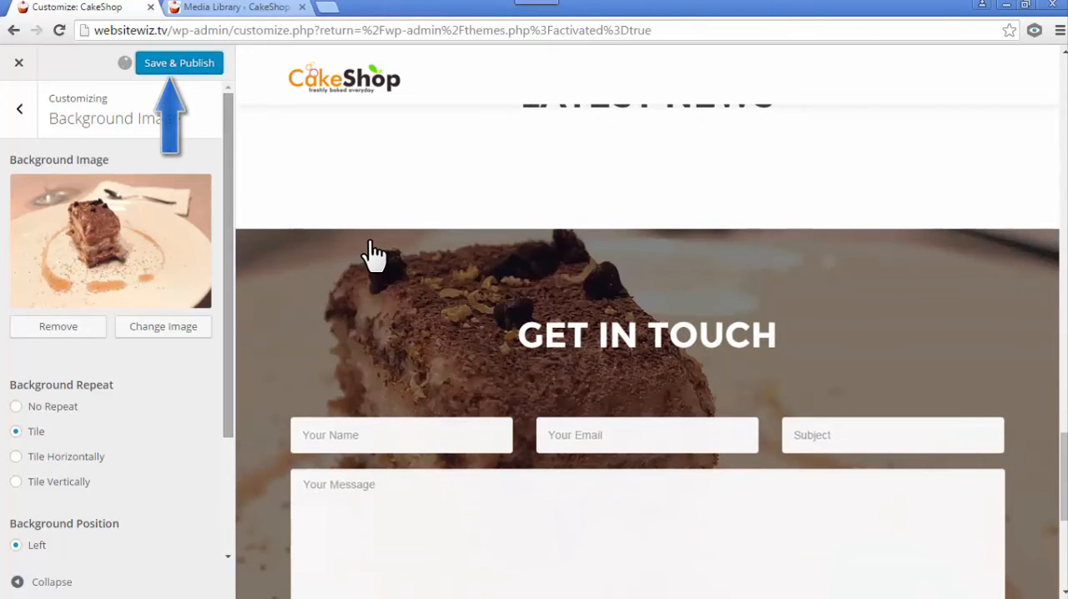
- Leave the background settings, open the Latest News section settings, and find the section's heading in the page preview
click(19, 110)
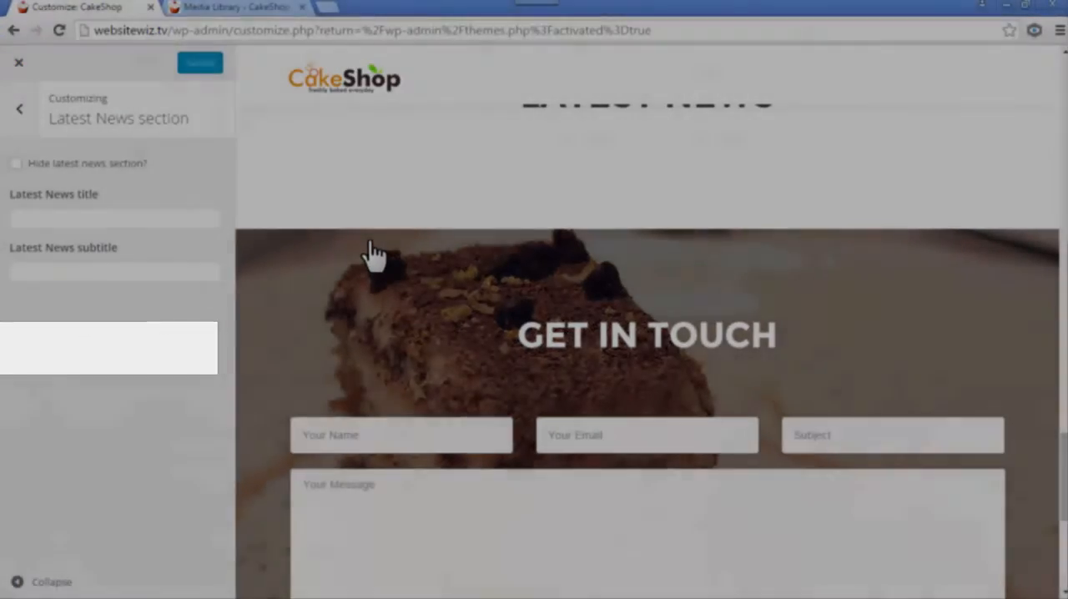
scroll(570, 339, down, 5)
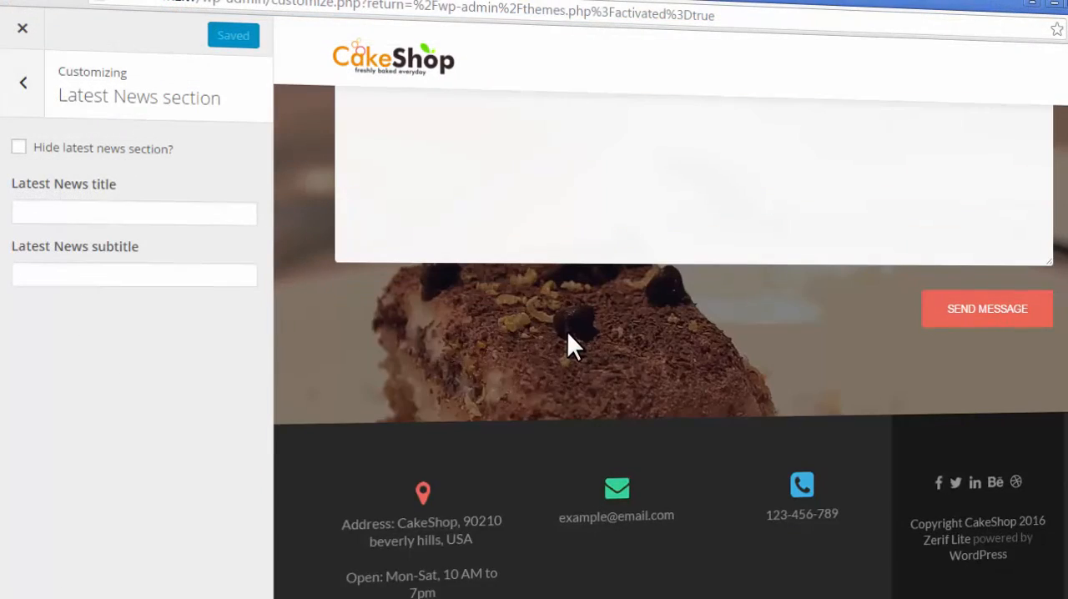
scroll(568, 325, up, 10)
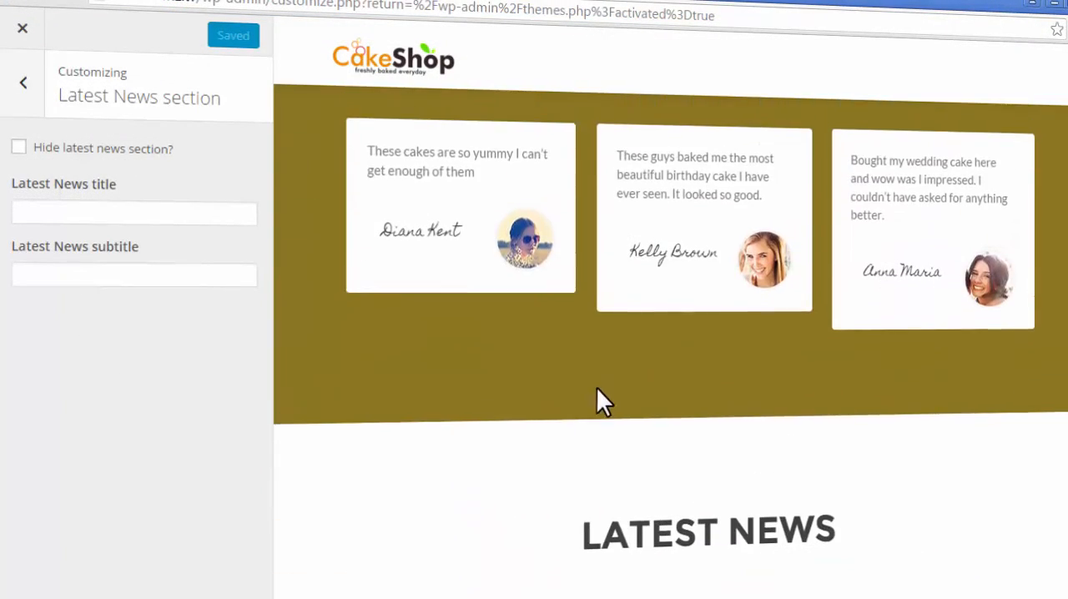
scroll(596, 388, down, 2)
drag(585, 410, 836, 401)
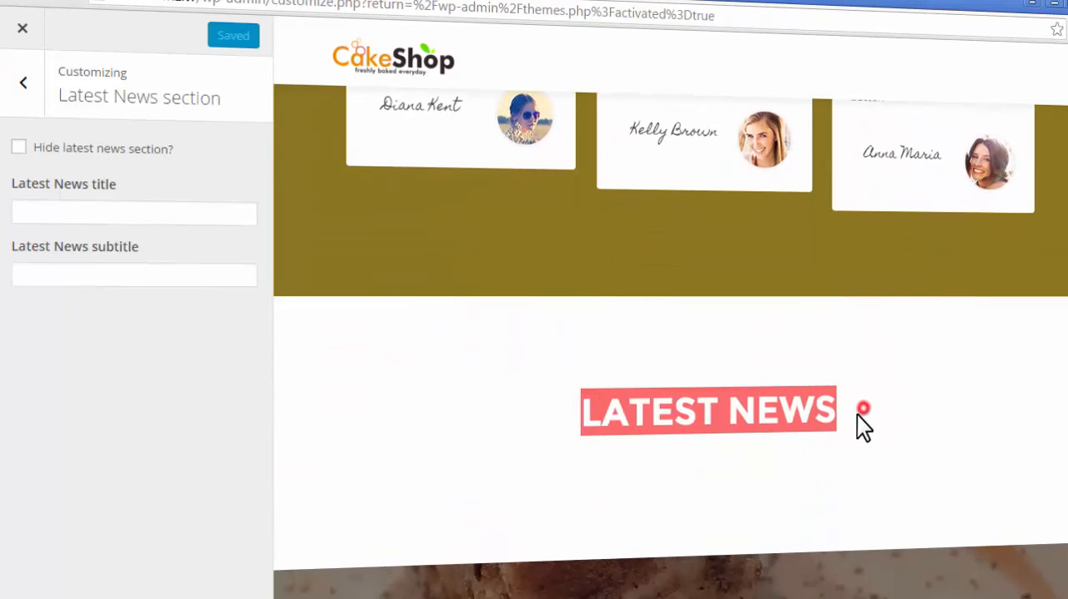
click(839, 424)
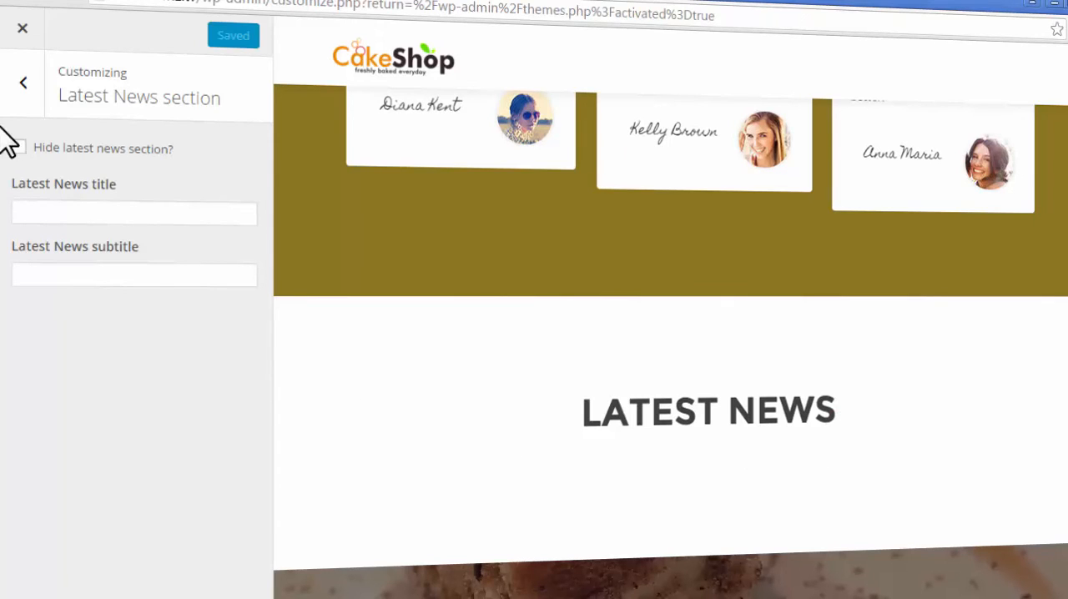
- Try hiding the Latest News section, and turn the hide option back off
click(14, 149)
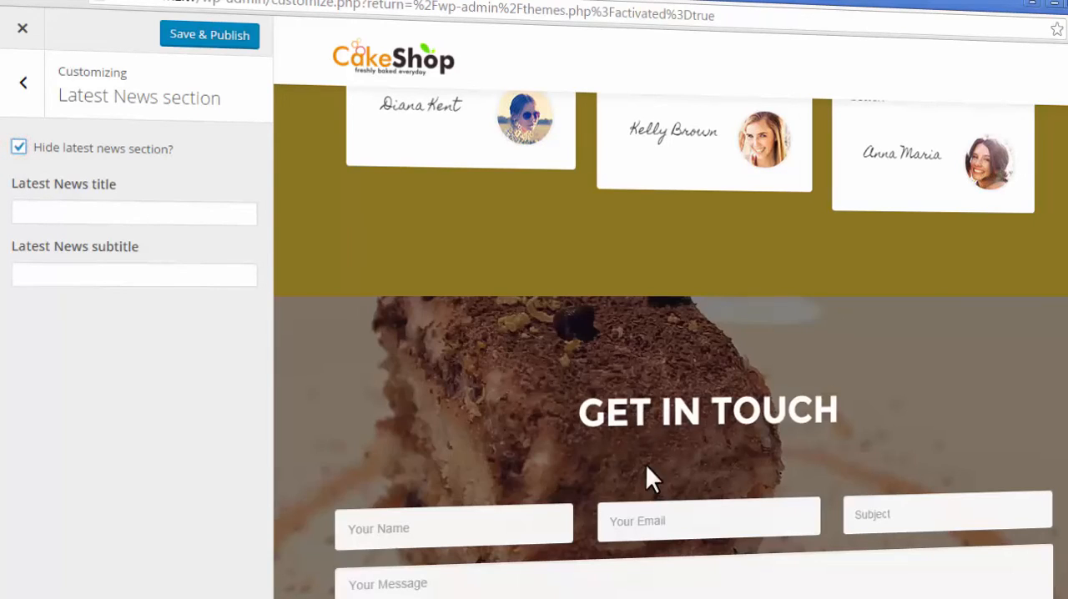
click(17, 148)
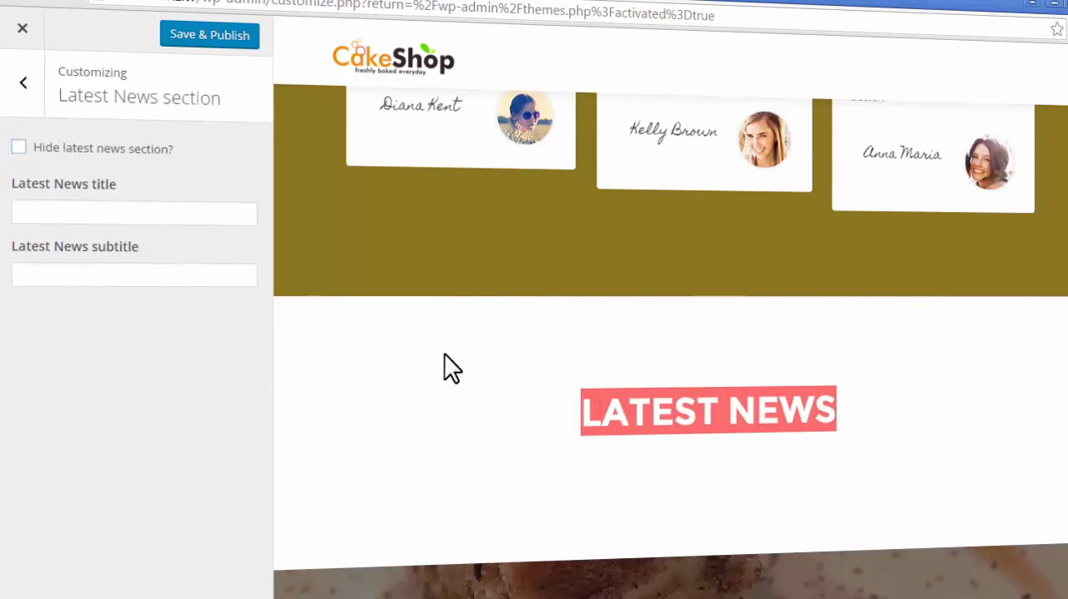
- Set the Latest News title to "Delicious Blog", check it in the page preview and publish the change
click(186, 202)
text(Delicious Blog)
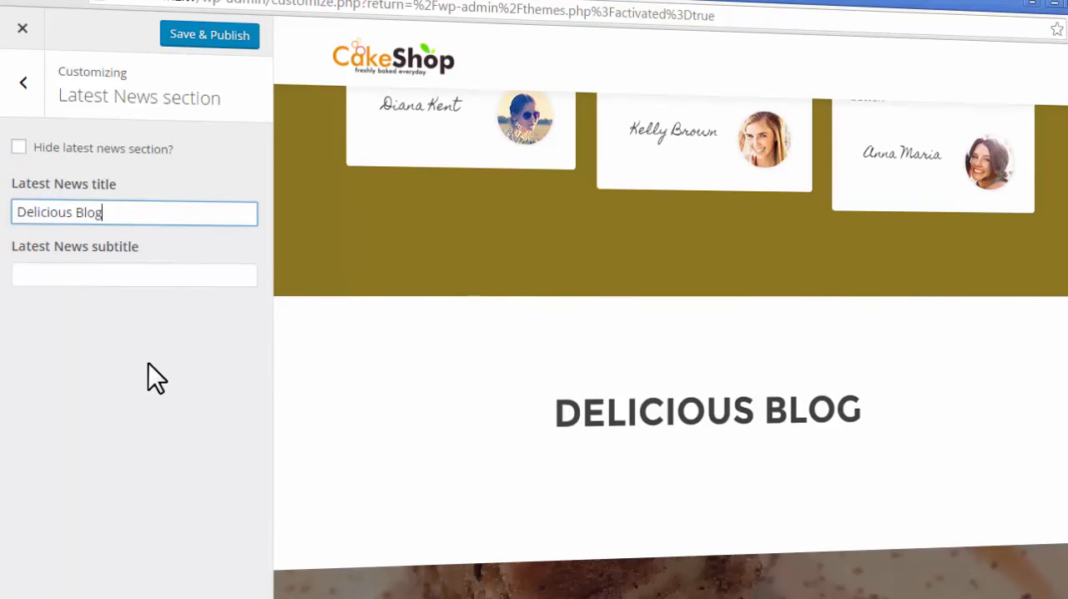
click(149, 363)
scroll(567, 389, down, 2)
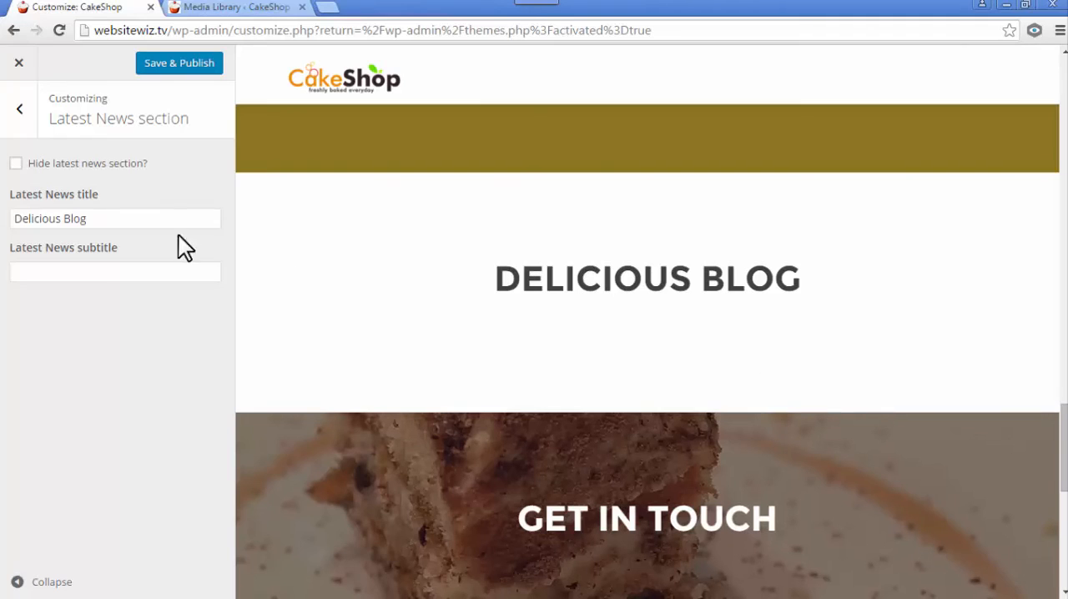
click(202, 79)
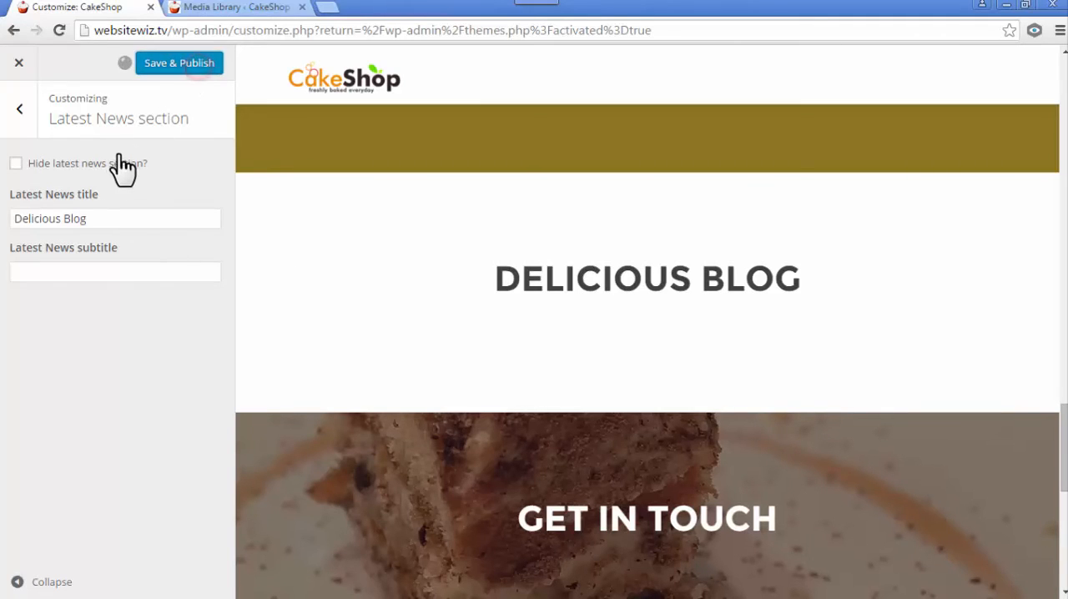
- Close the theme customizer and start a new blog post from the WordPress dashboard
click(25, 117)
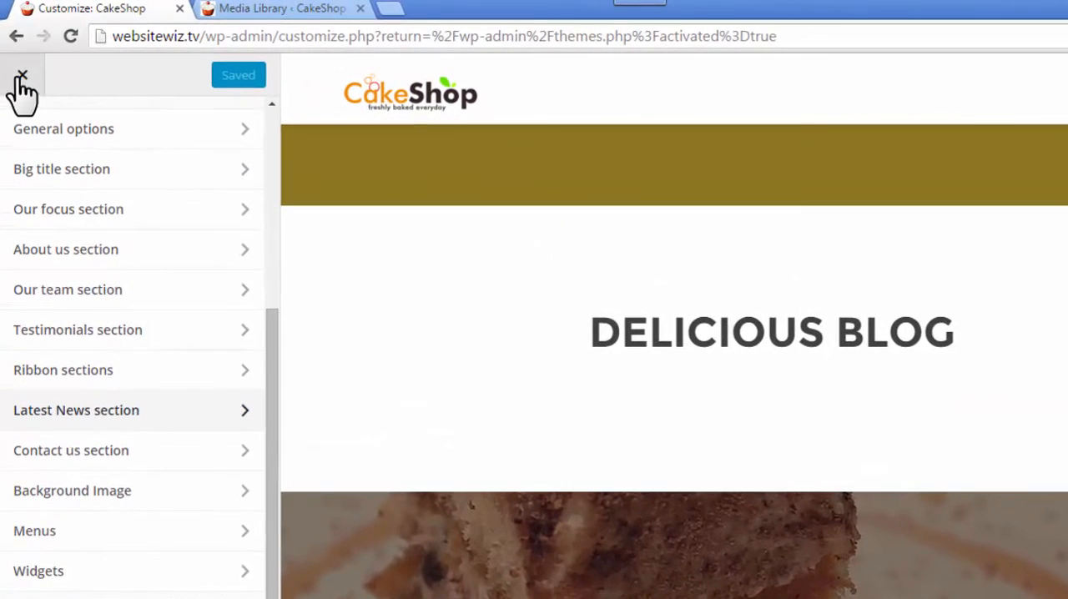
click(22, 76)
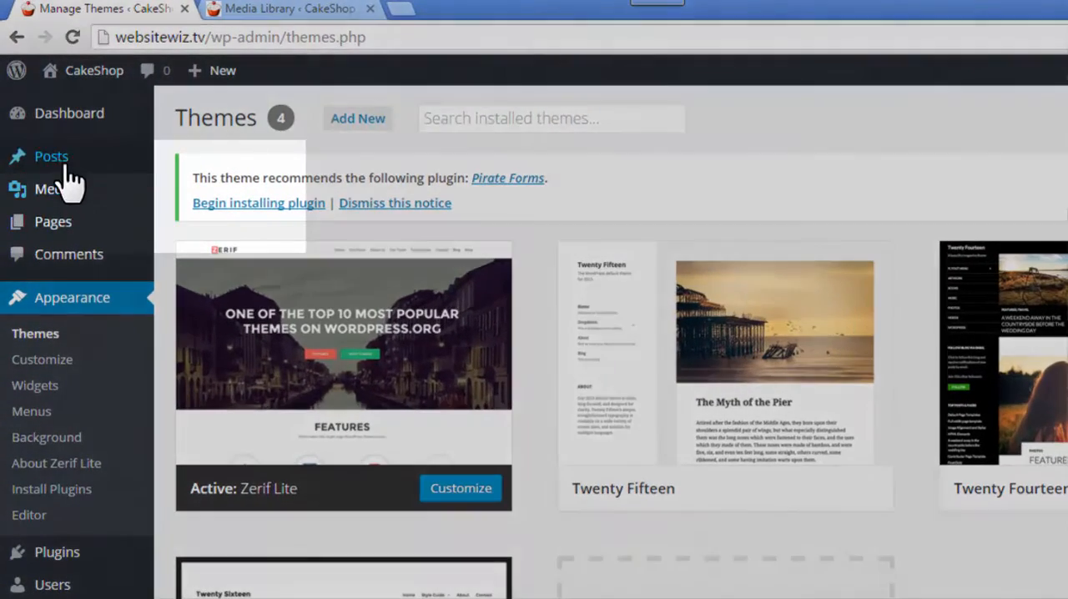
mouse_move(50, 165)
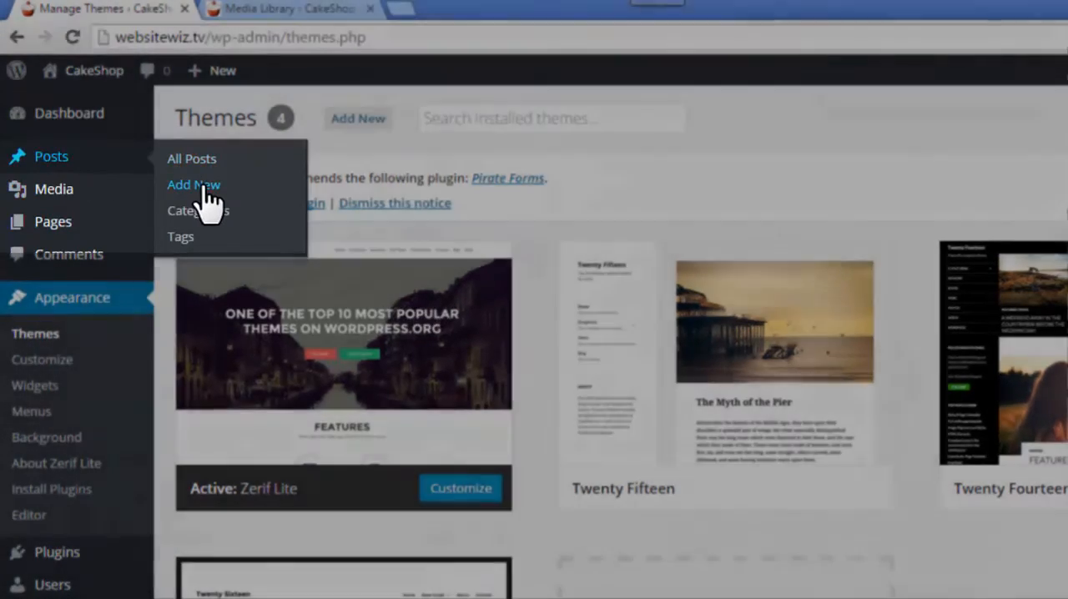
click(196, 182)
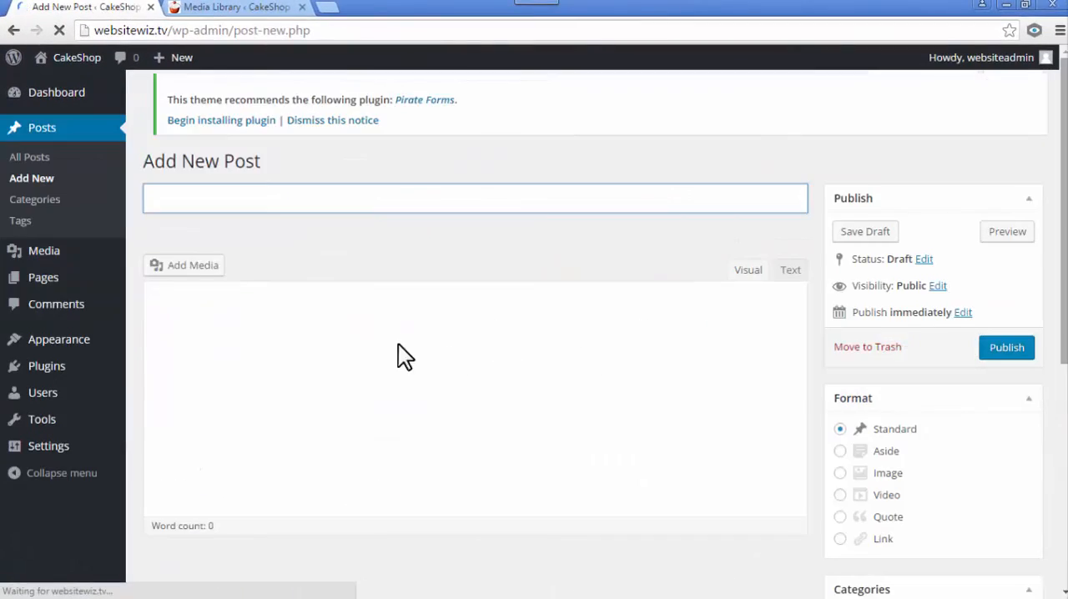
- Title the new post "7 Tier Wedding Cake"
click(191, 205)
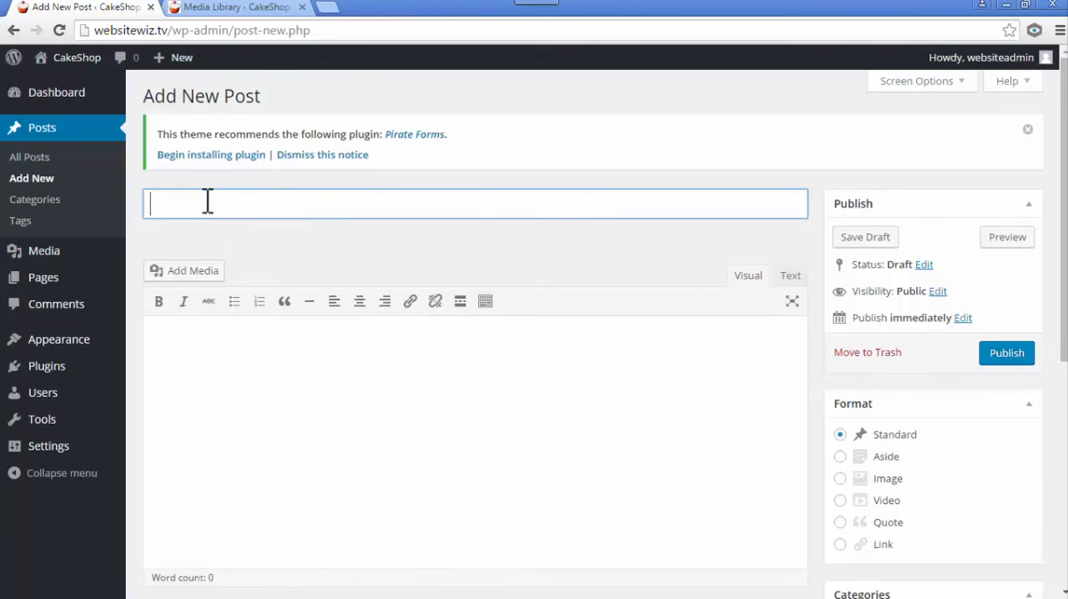
click(243, 360)
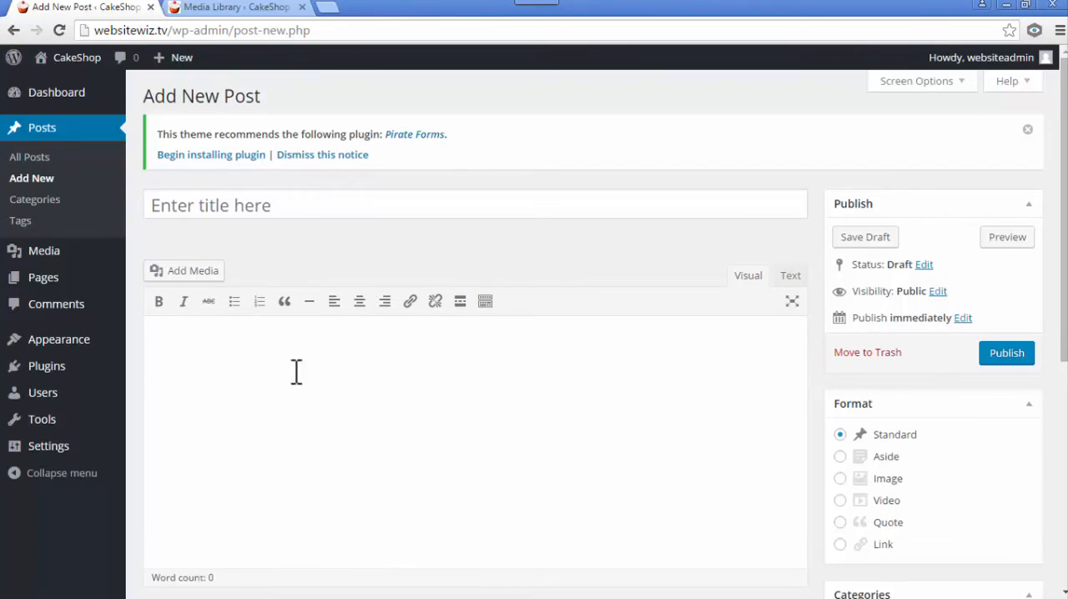
click(223, 209)
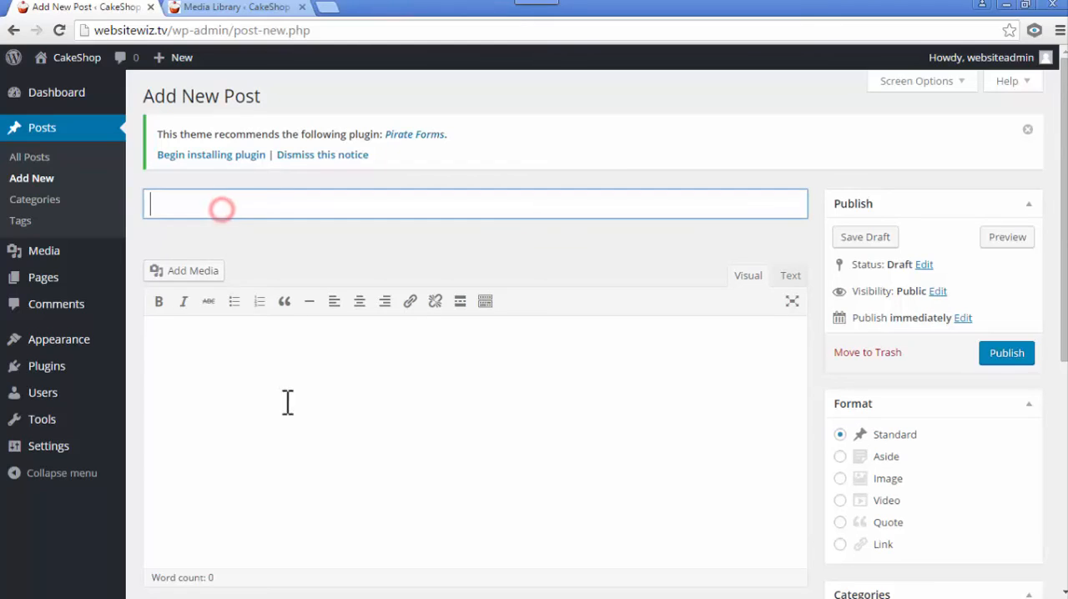
text(7 Tier Wedding Cake)
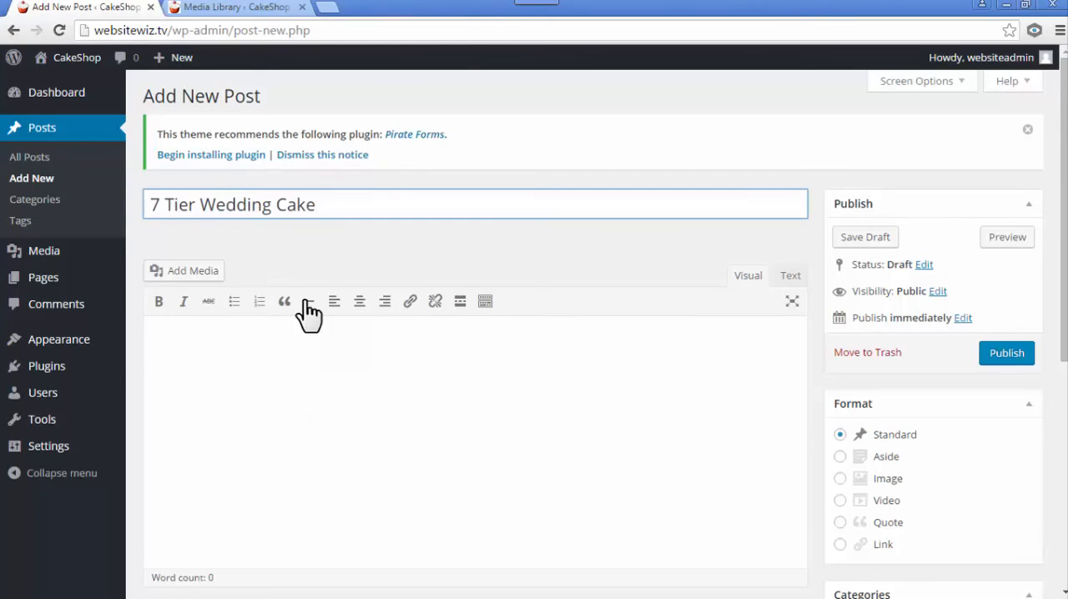
- Enter the sample text "fdsfdsfdfdsf" in the post body and show the editor's additional formatting tools
click(260, 375)
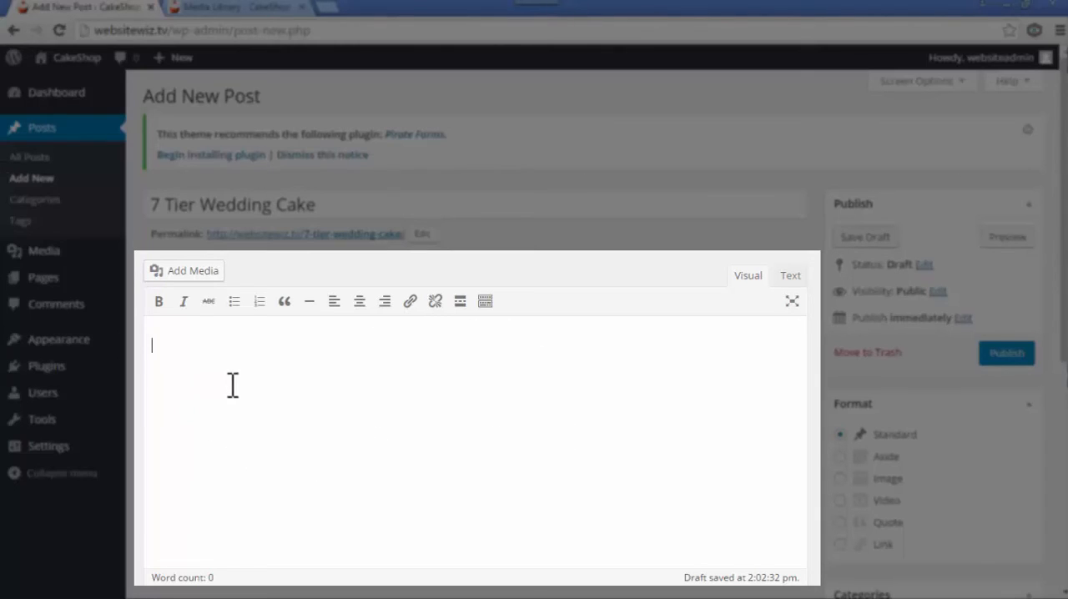
text(dsfdsfdfdsf)
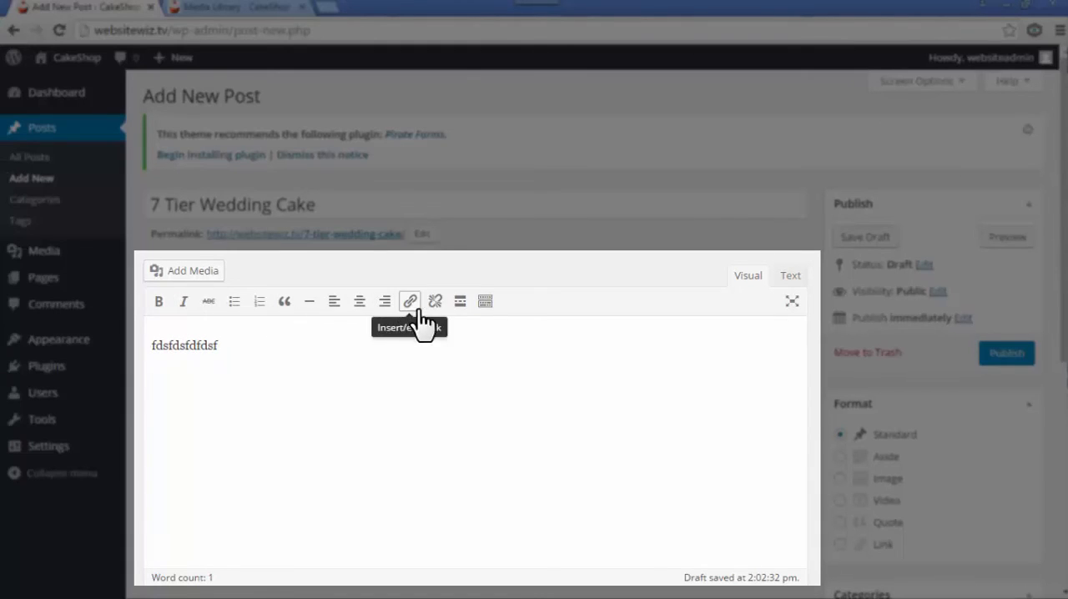
click(486, 302)
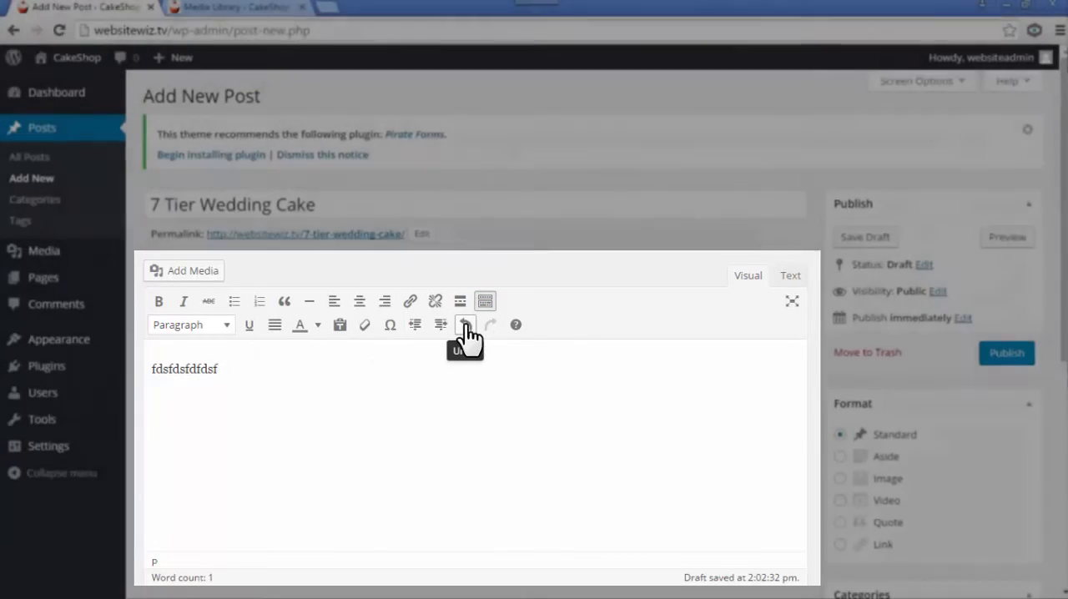
- Undo the entry of the sample text in the post body, and redo it
click(465, 327)
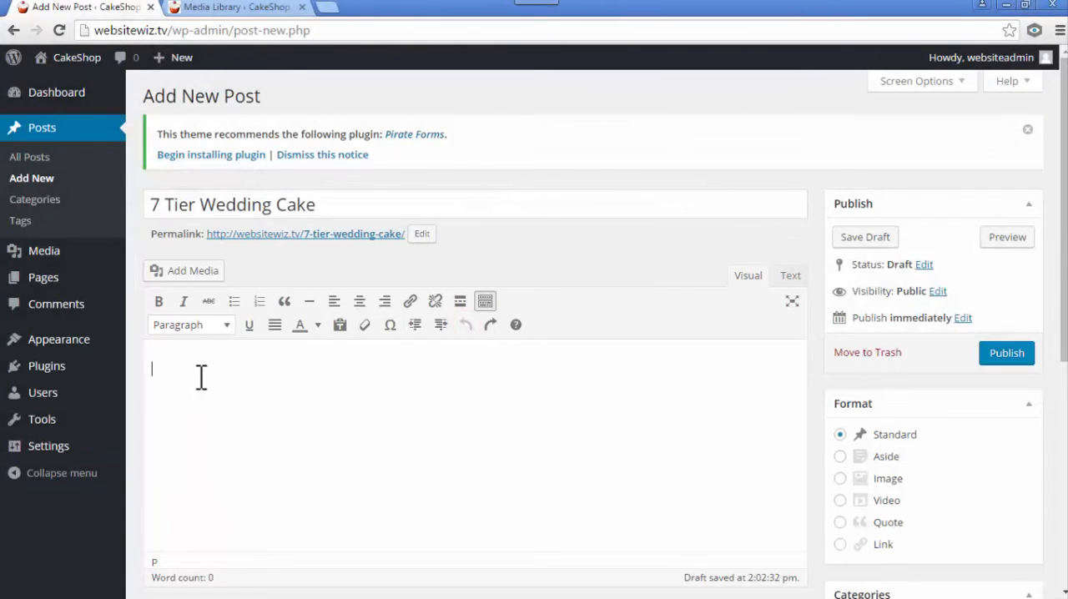
click(490, 324)
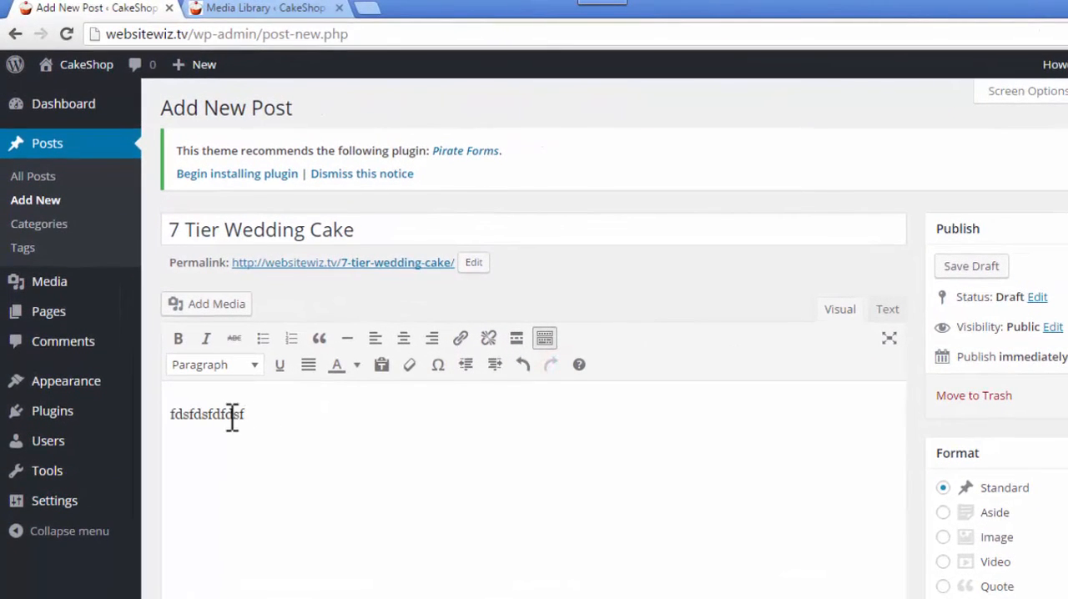
- Make the last letters "dfdsf" of the sample text in the post body bold
drag(247, 414, 218, 414)
click(178, 338)
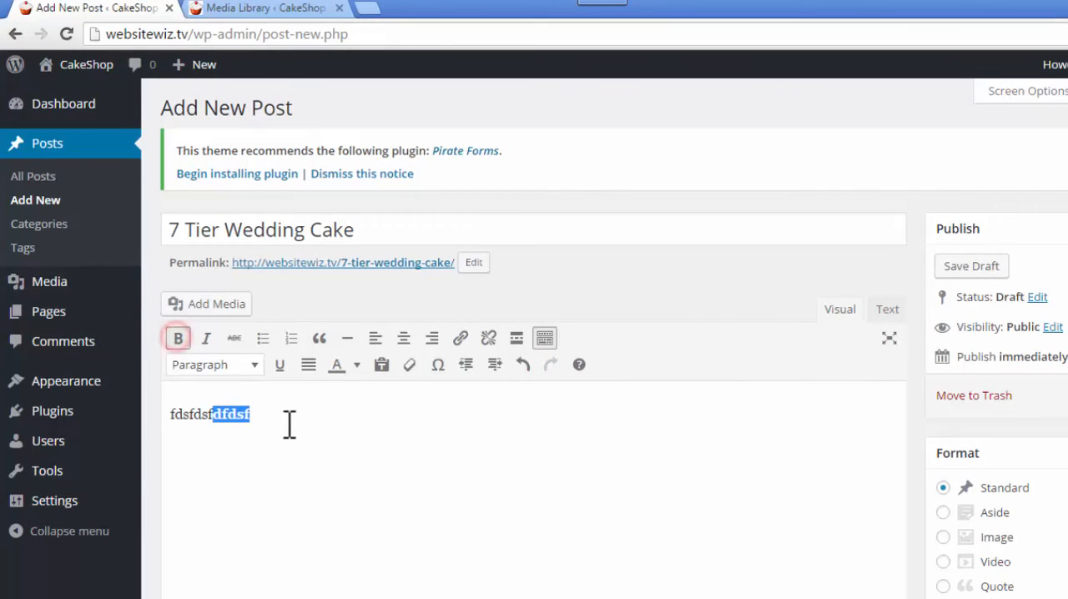
- Remove the bold formatting from the last letters "dfdsf" of the sample text in the post body
click(286, 424)
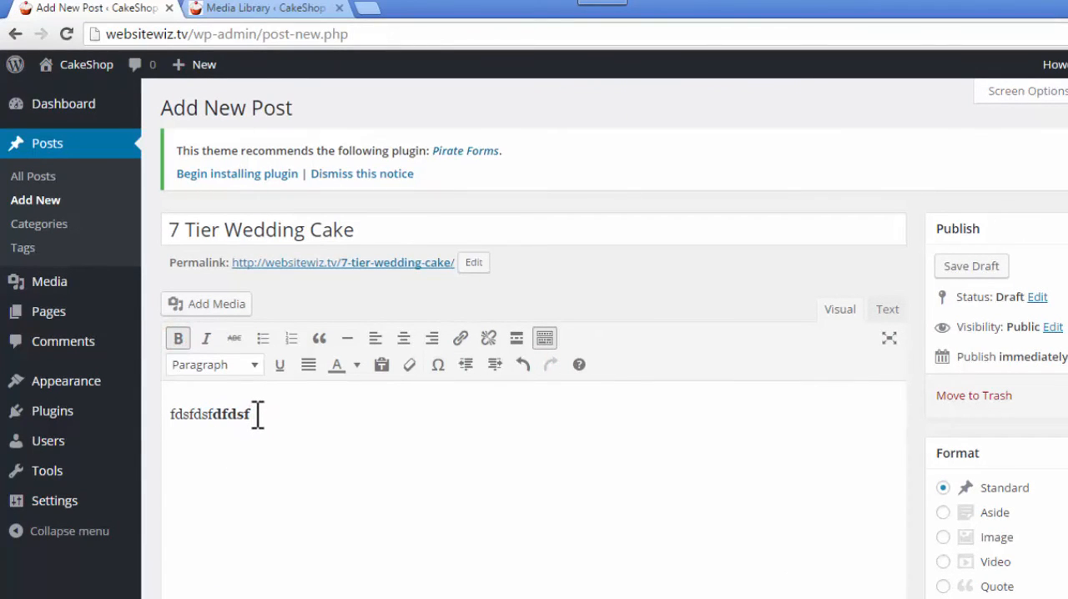
drag(250, 414, 215, 413)
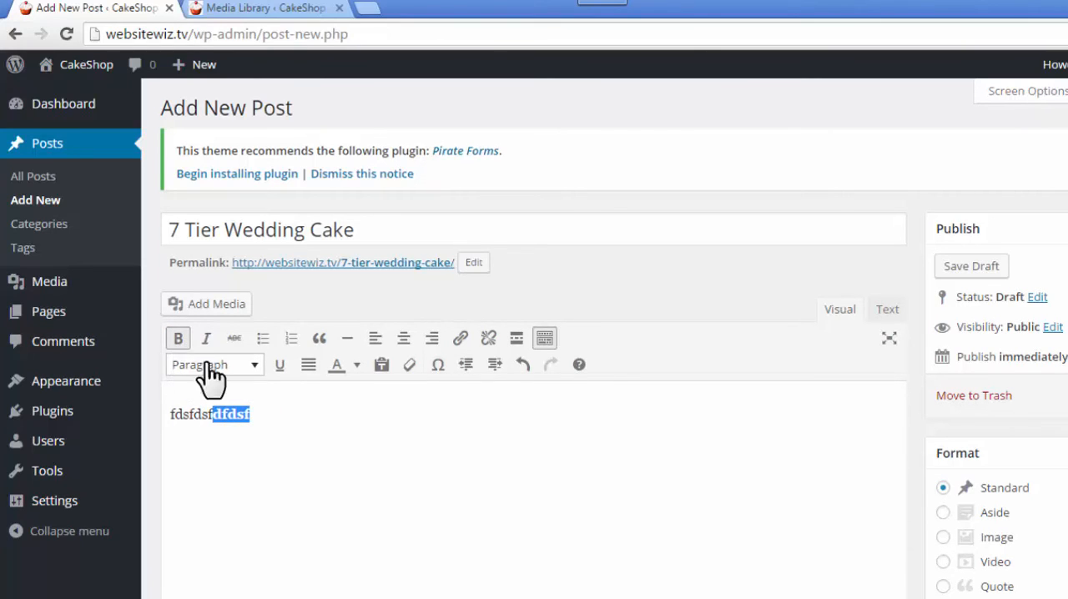
click(178, 338)
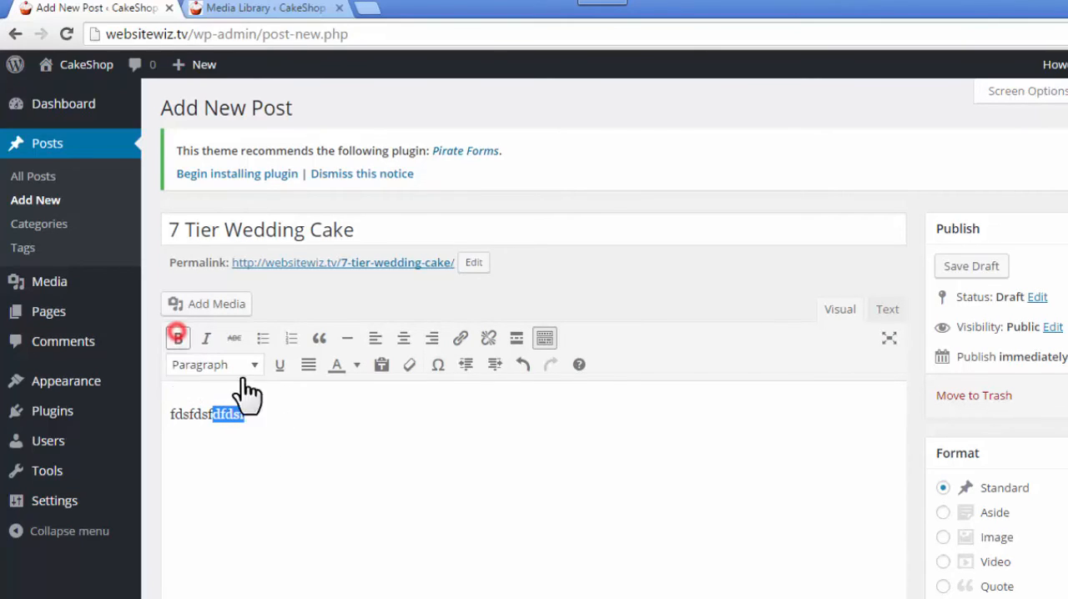
click(310, 444)
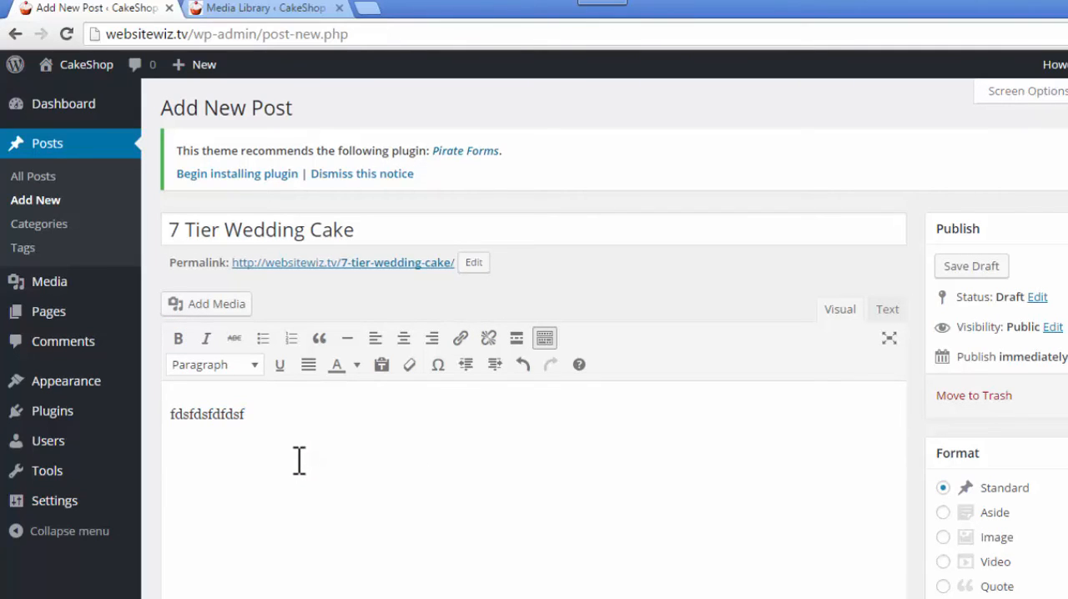
- Format the sample text in the post body as a bulleted list and turn it back into a plain paragraph
drag(250, 415, 174, 431)
click(217, 438)
click(208, 413)
click(263, 338)
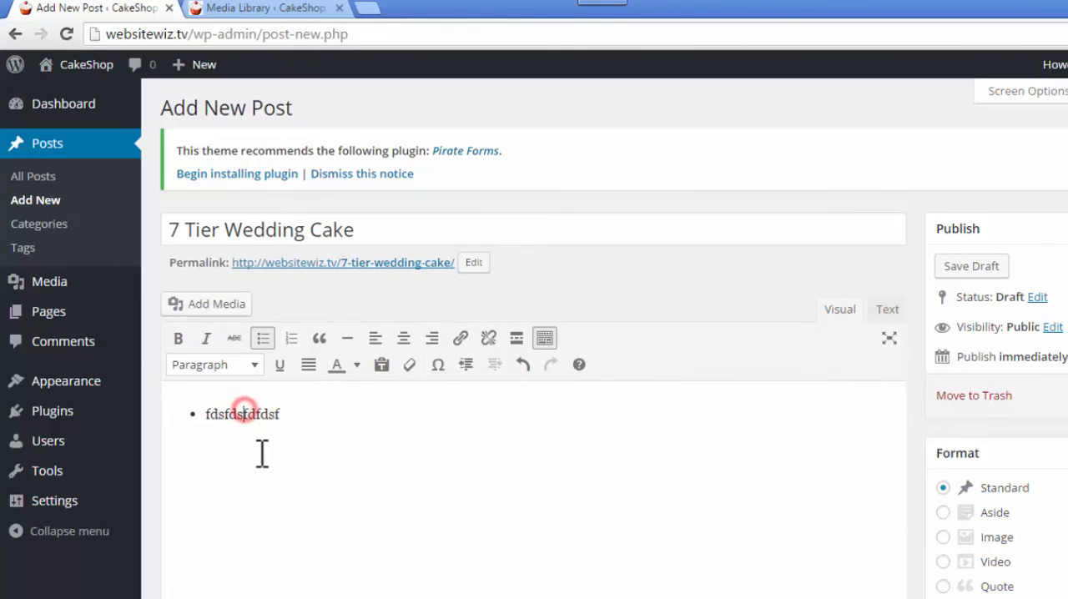
click(262, 339)
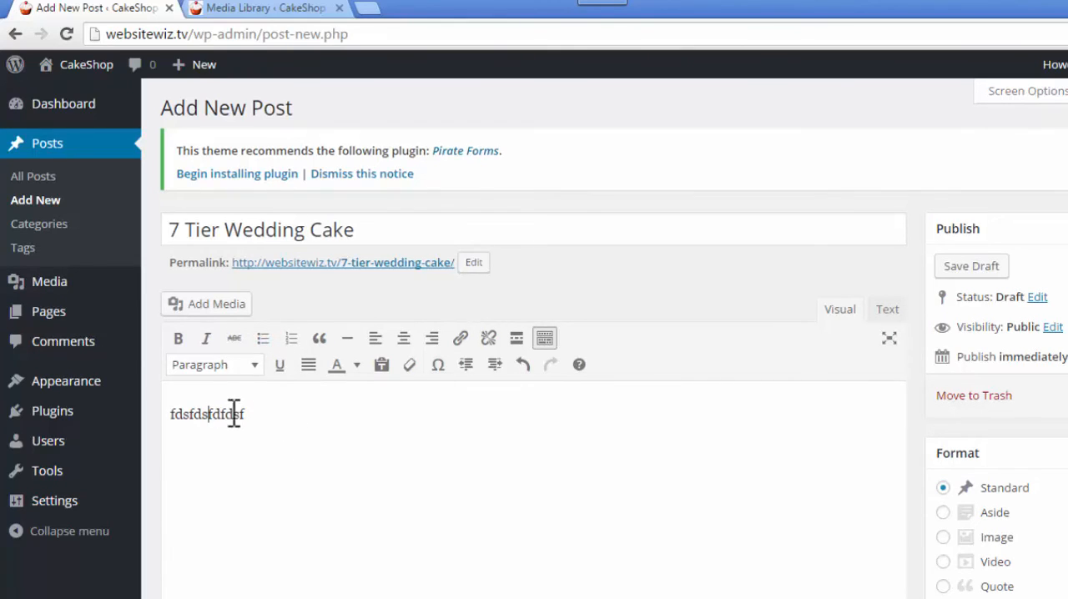
- Format the whole sample text as a blockquote and remove the blockquote formatting again
drag(252, 412, 167, 417)
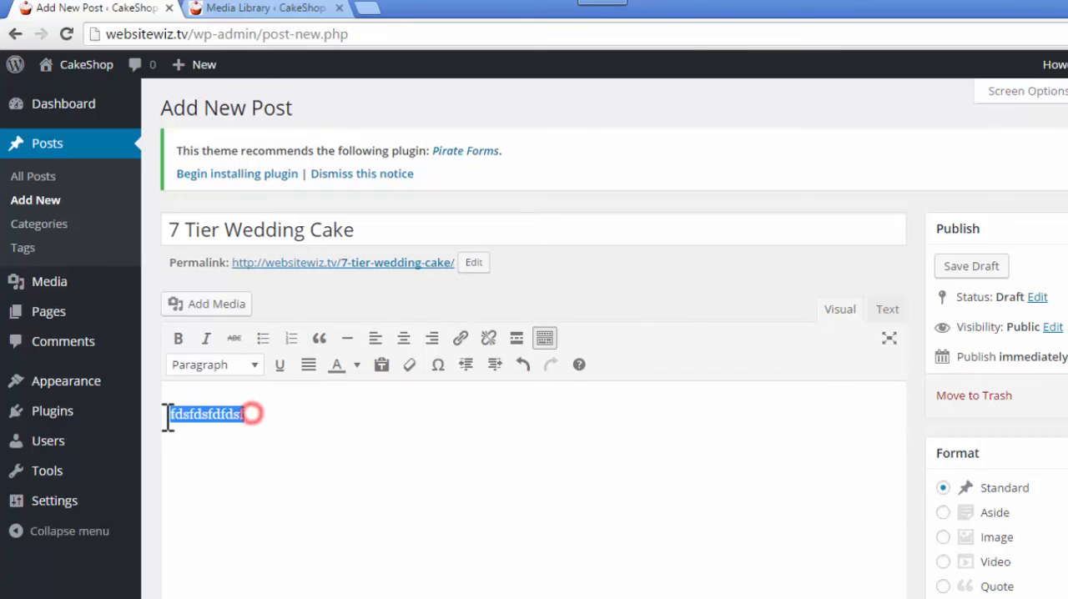
click(319, 338)
click(317, 337)
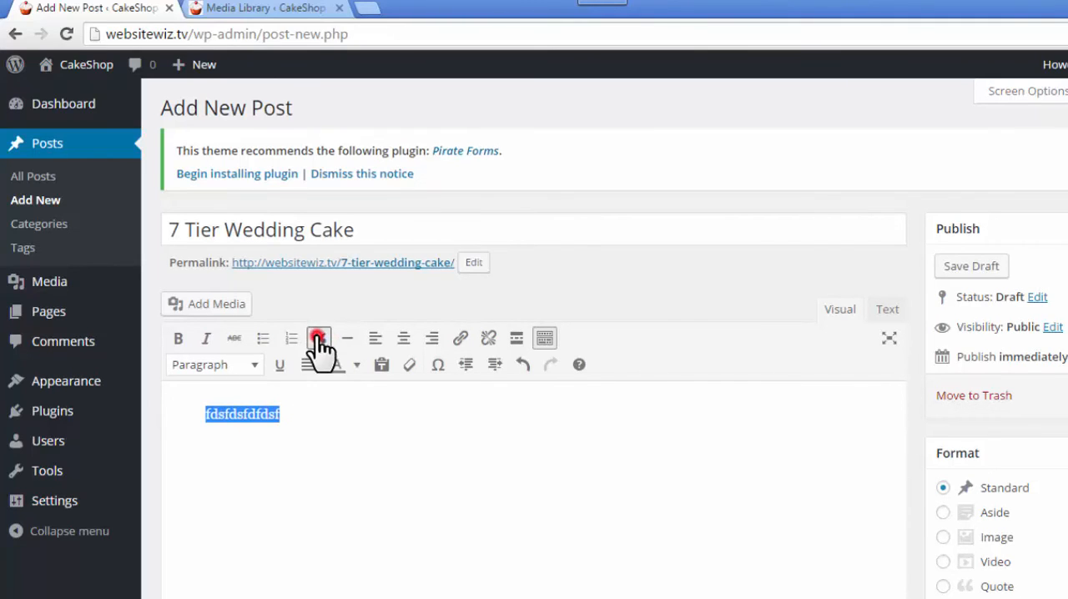
click(276, 417)
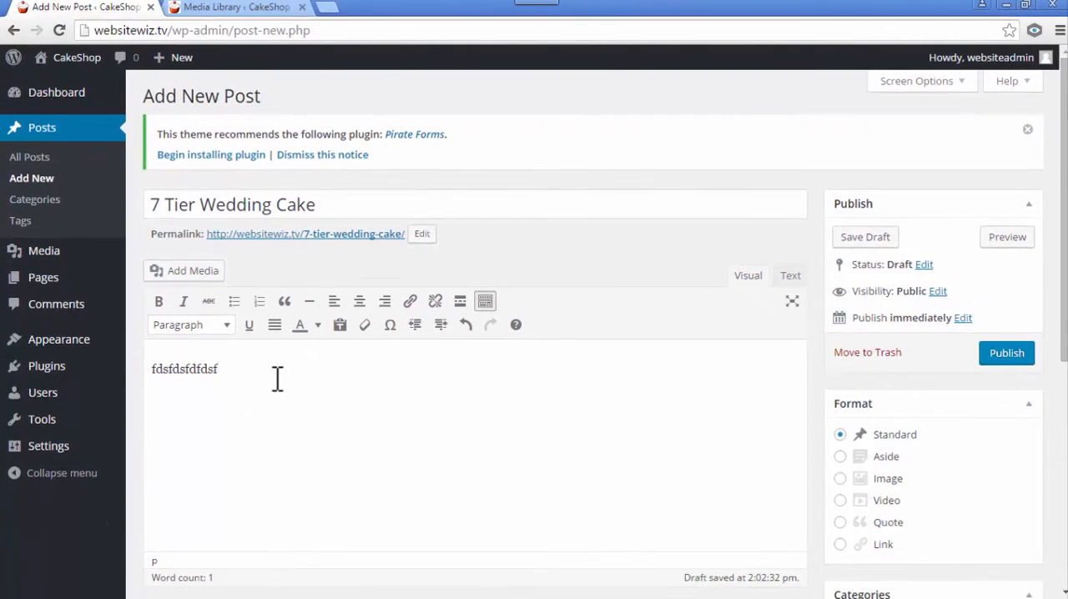
- Replace the sample text with the copied three-paragraph wedding cake description, pasted as plain text
drag(277, 378, 143, 382)
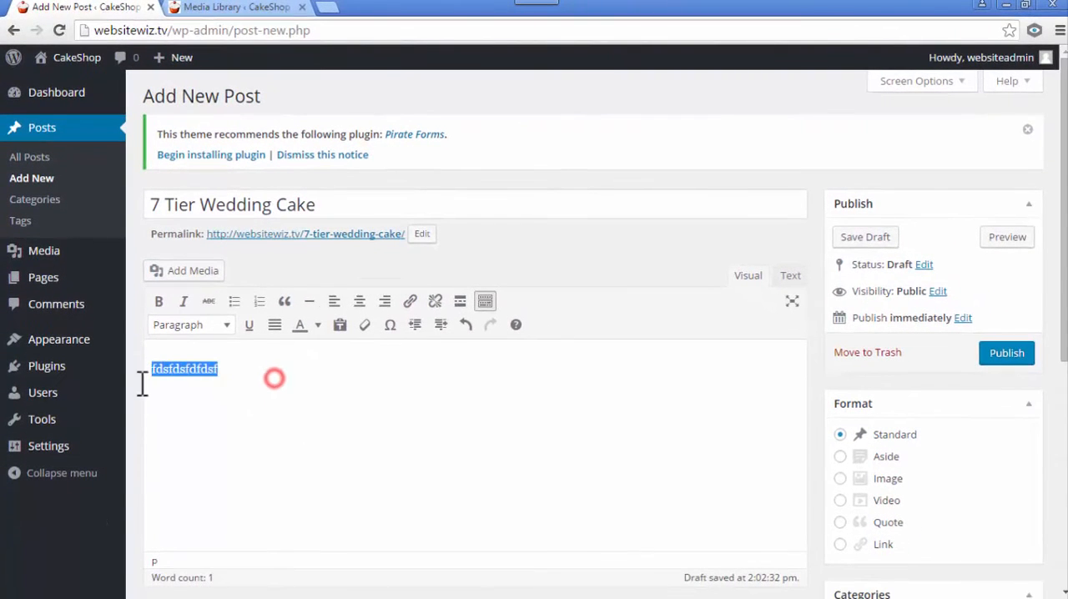
key(BackSpace)
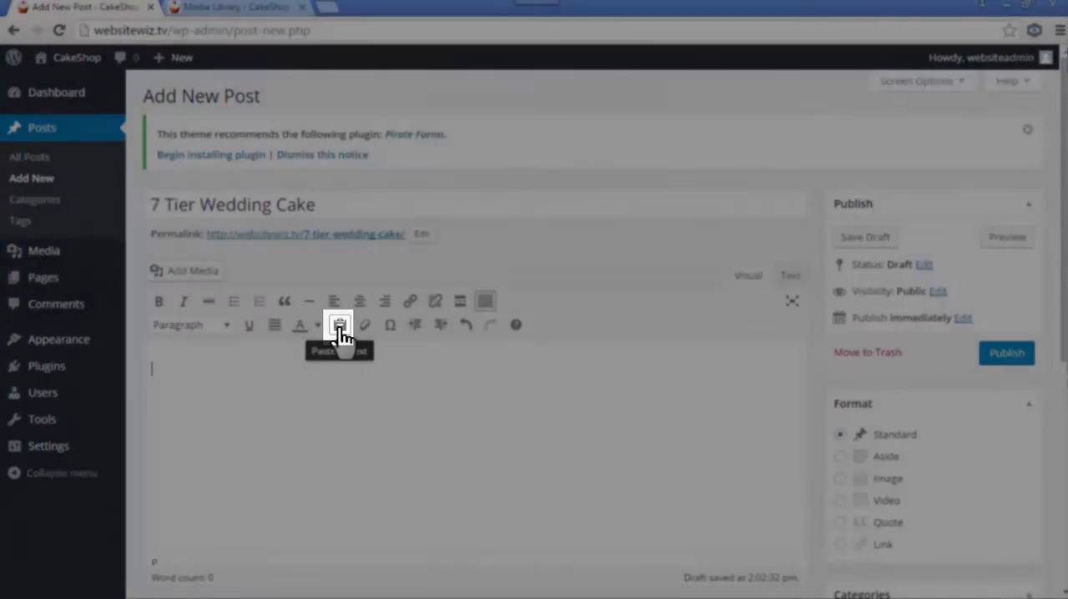
click(340, 324)
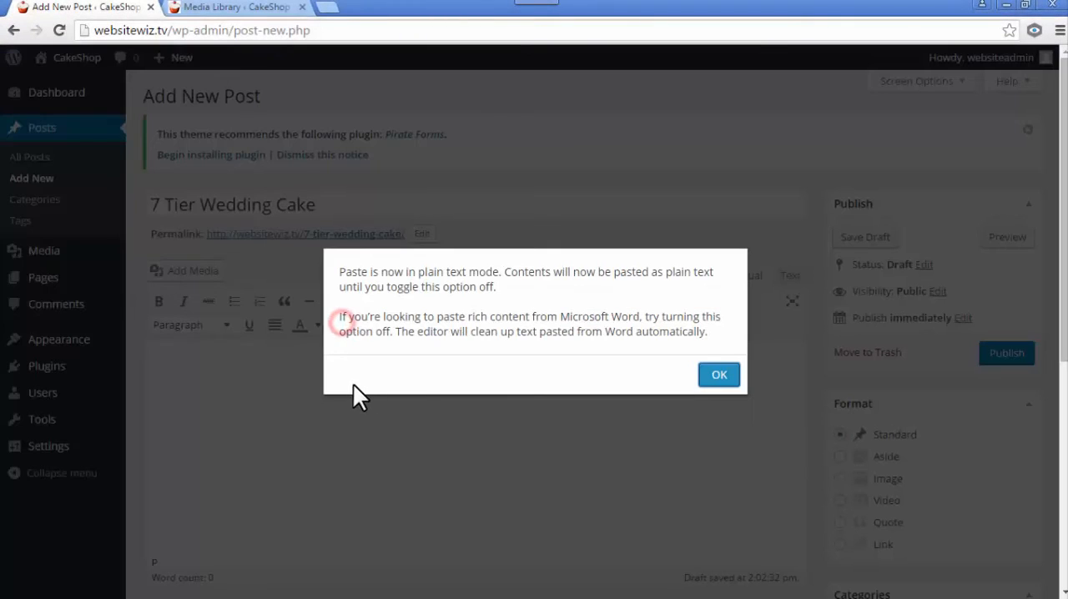
click(718, 377)
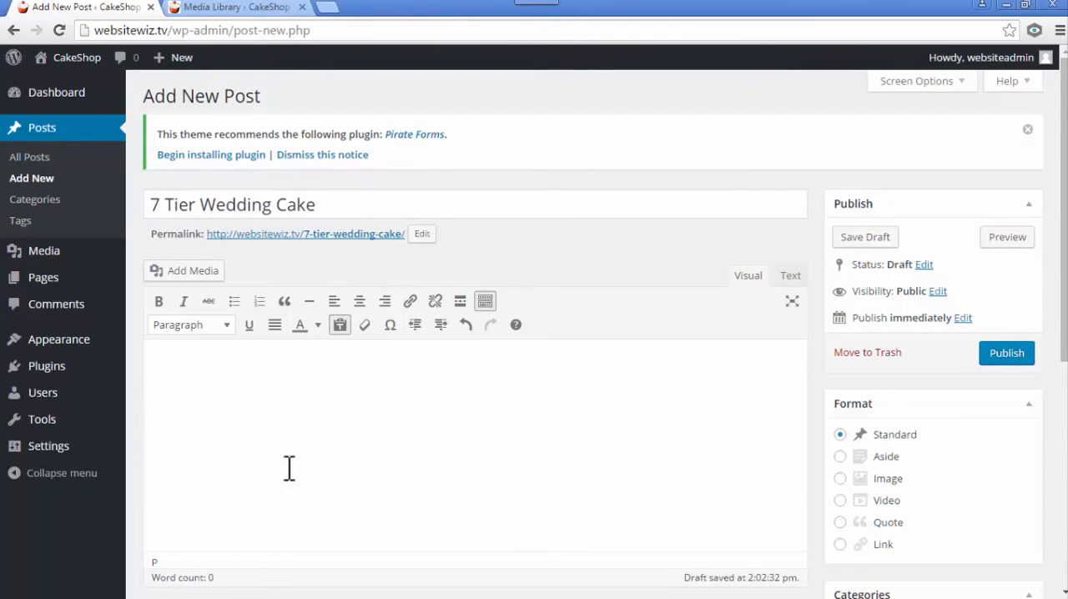
text(We created this amazing 7 tier wedding cake, fit for a queen! Make your special day even more magical with our beautiful custom made 7-tier cake to give your wedding cake the wow factor. Tell us below in the comments about your special day and what kind of cake you had!)
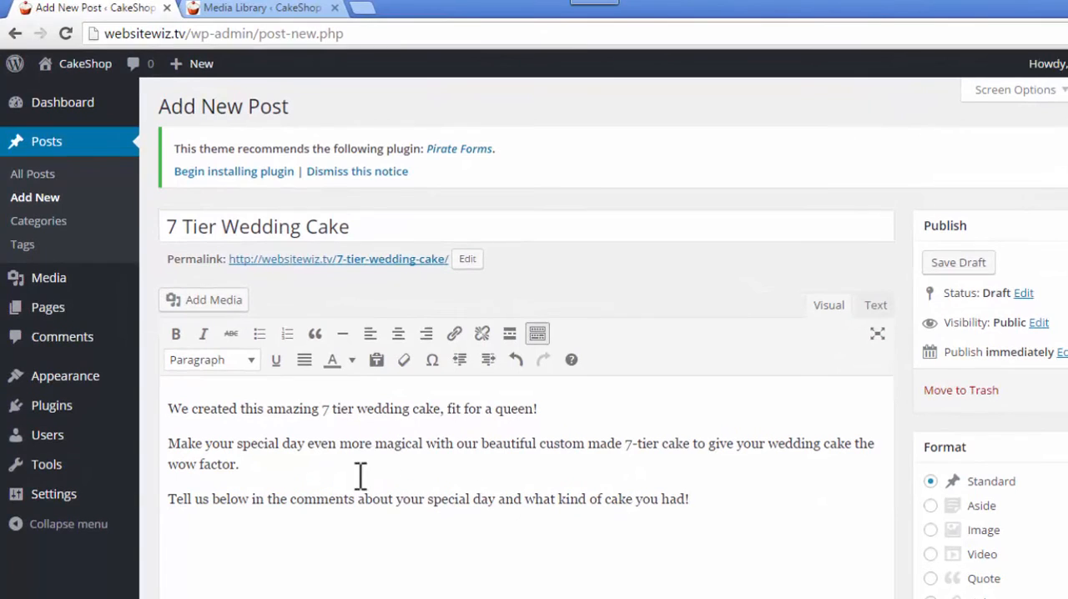
- Insert the image paralaxx-cake.jpg from the media library on a new line above the post's first paragraph
click(168, 408)
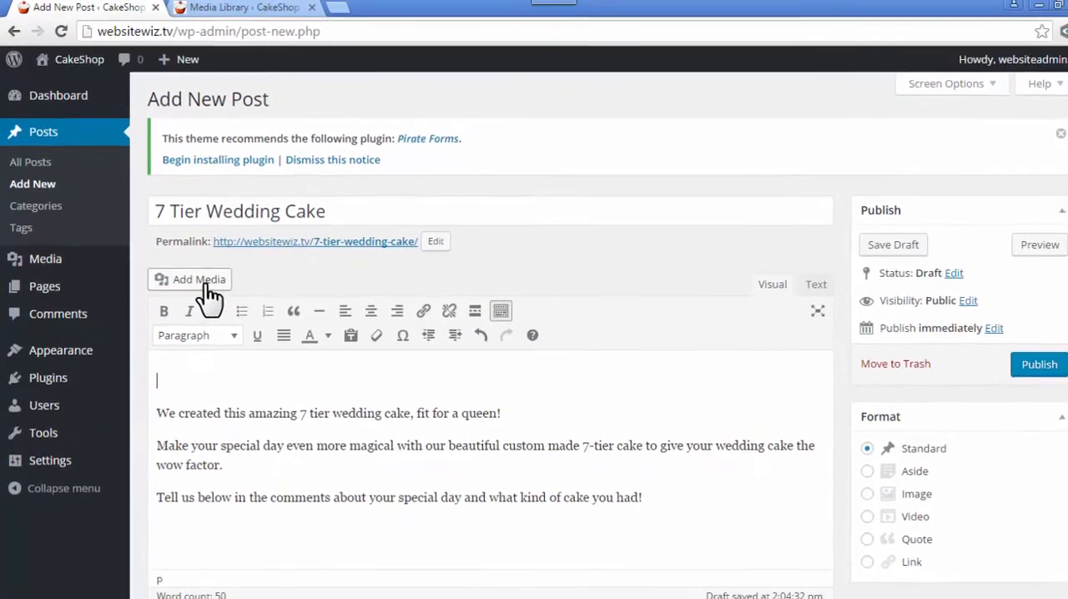
click(206, 300)
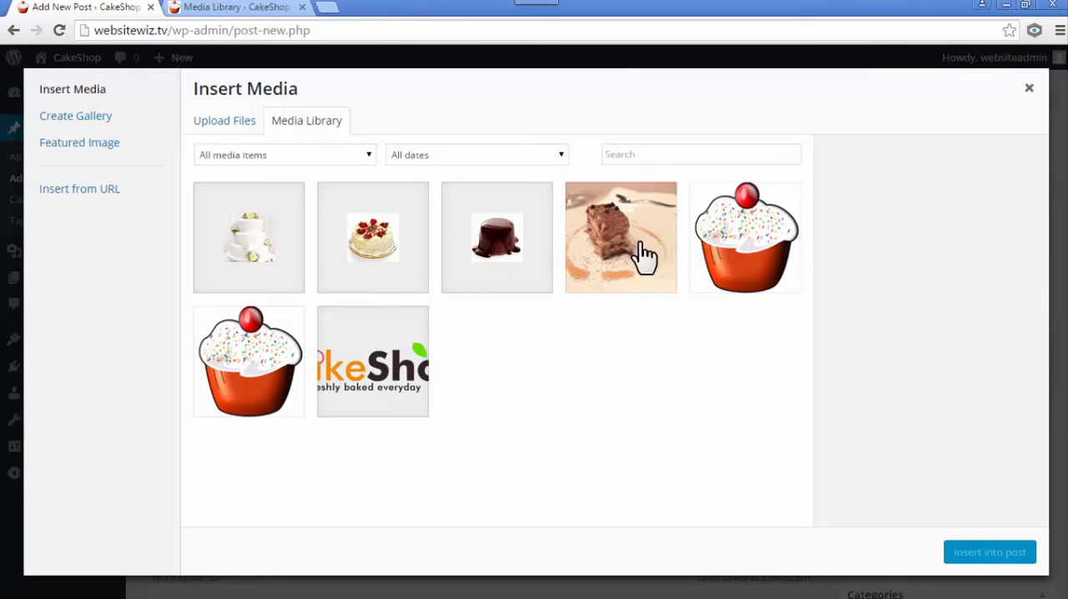
click(227, 125)
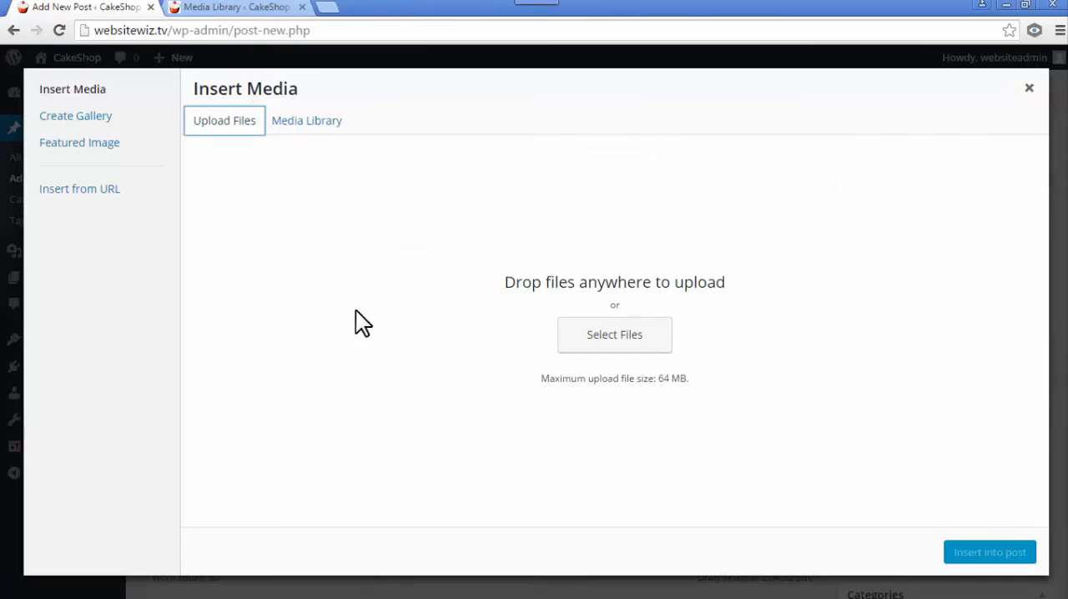
click(312, 132)
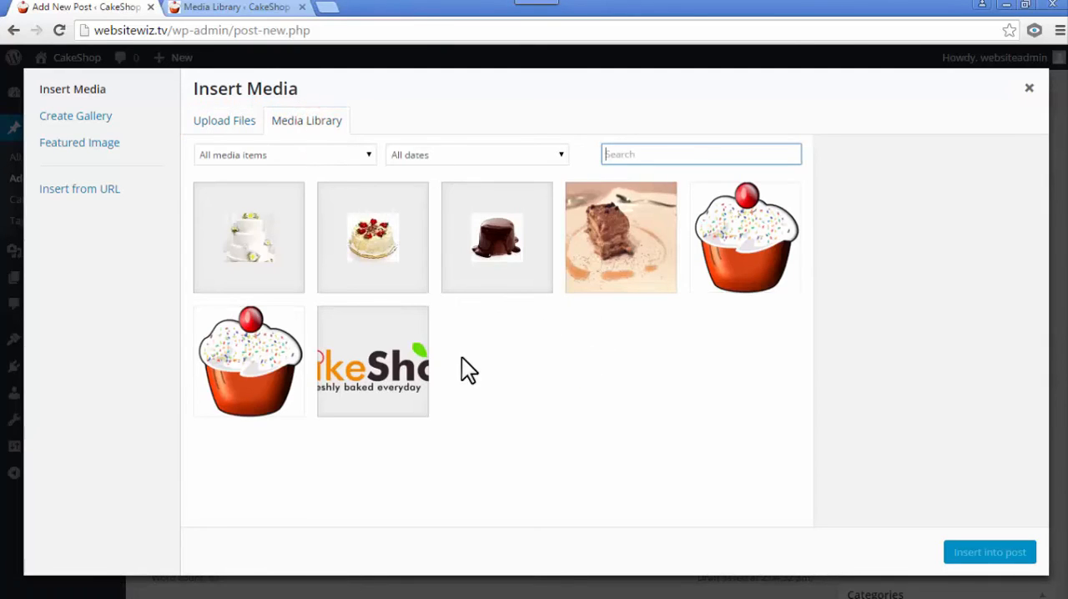
click(628, 265)
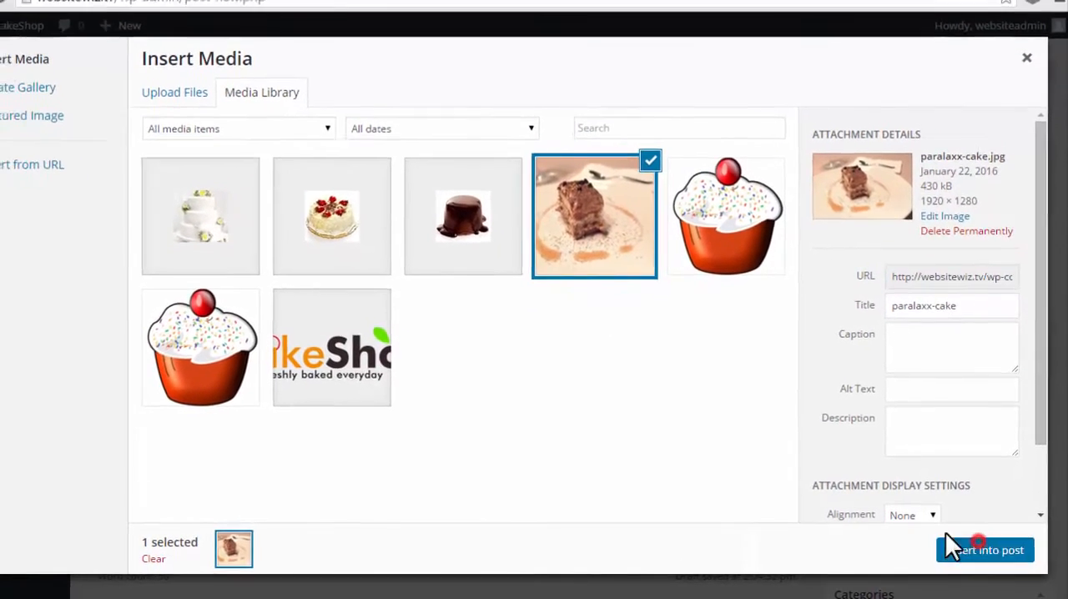
click(981, 549)
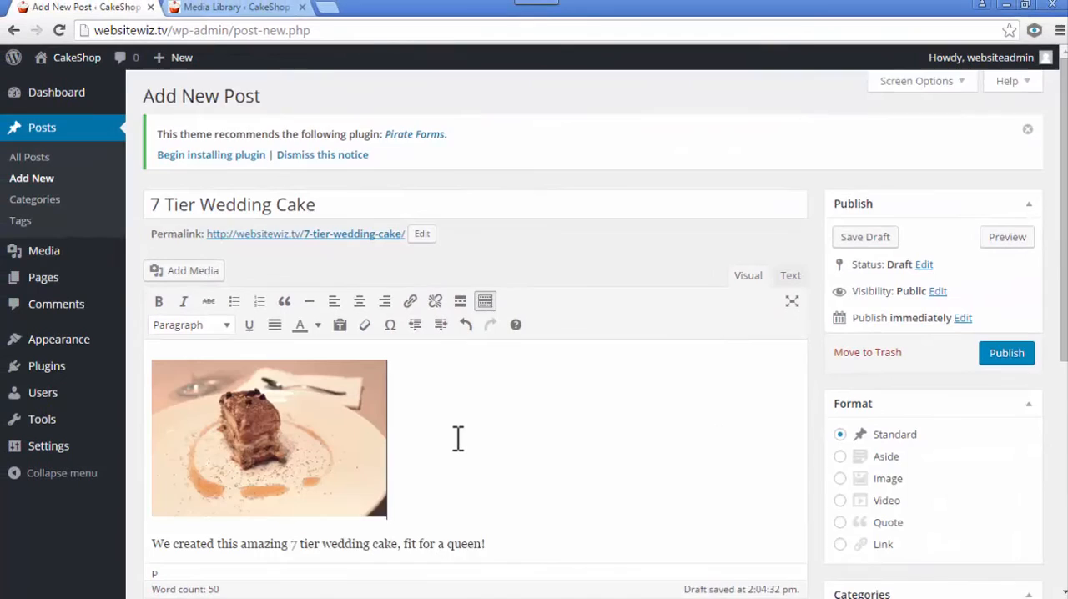
scroll(457, 438, down, 2)
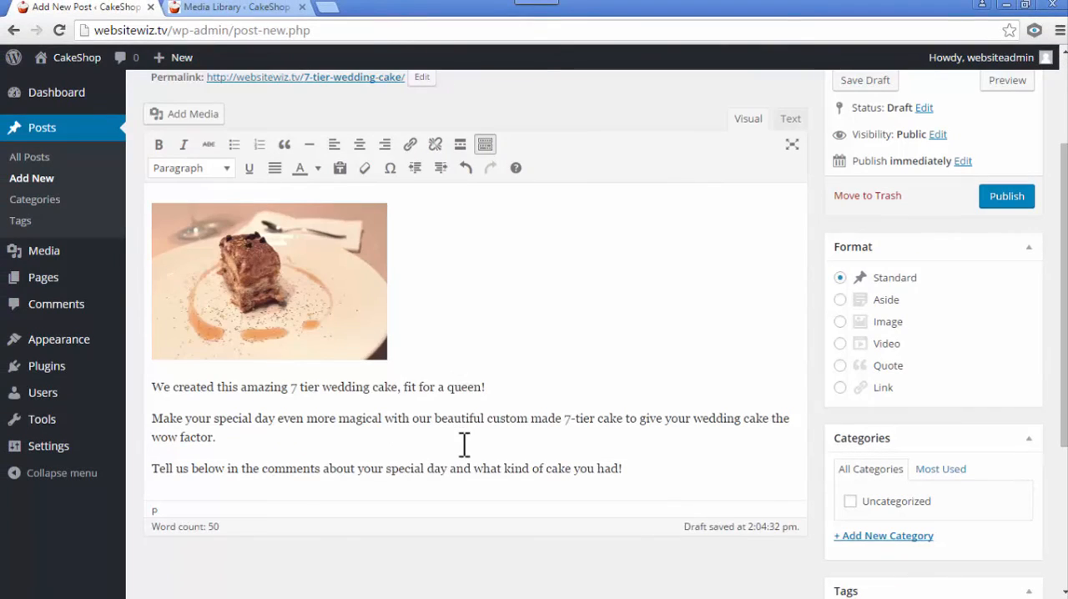
drag(449, 467, 419, 414)
click(467, 346)
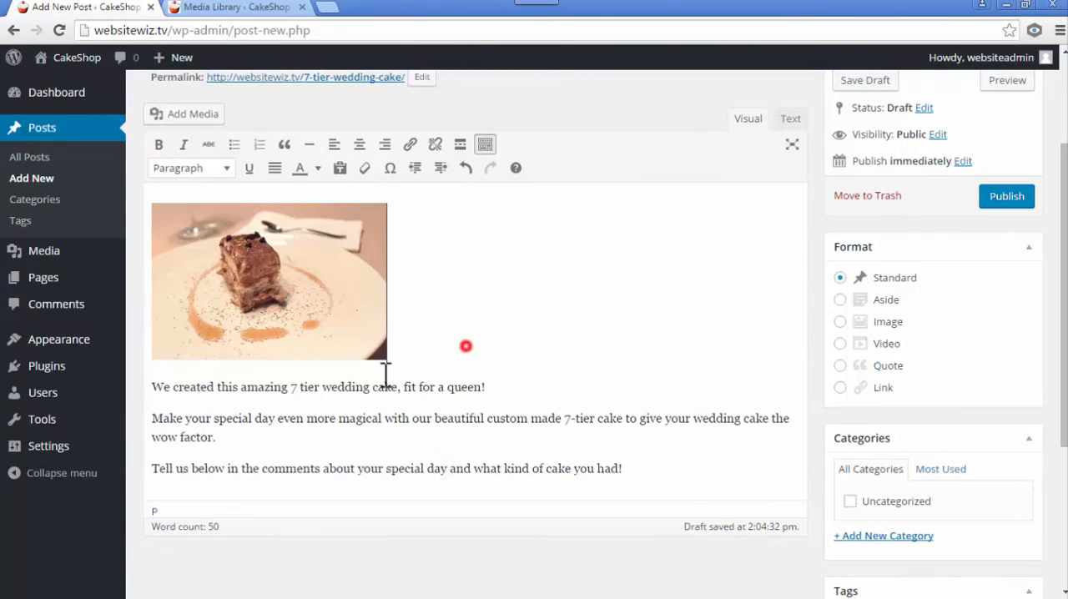
- Set paralaxx-cake.jpg from the media library as the post's featured image
scroll(363, 457, up, 2)
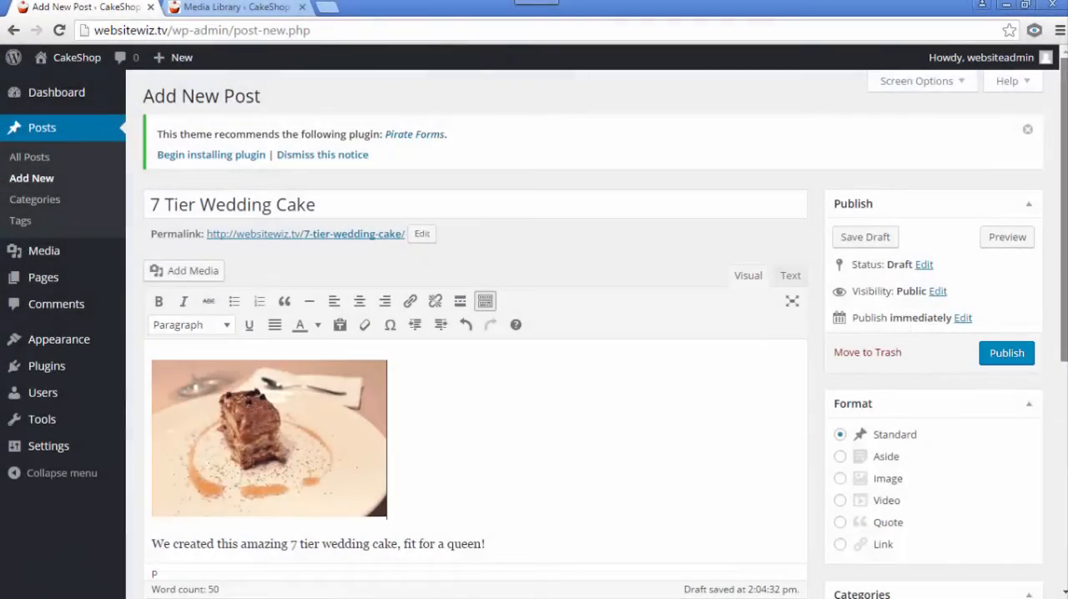
drag(1064, 220, 1064, 319)
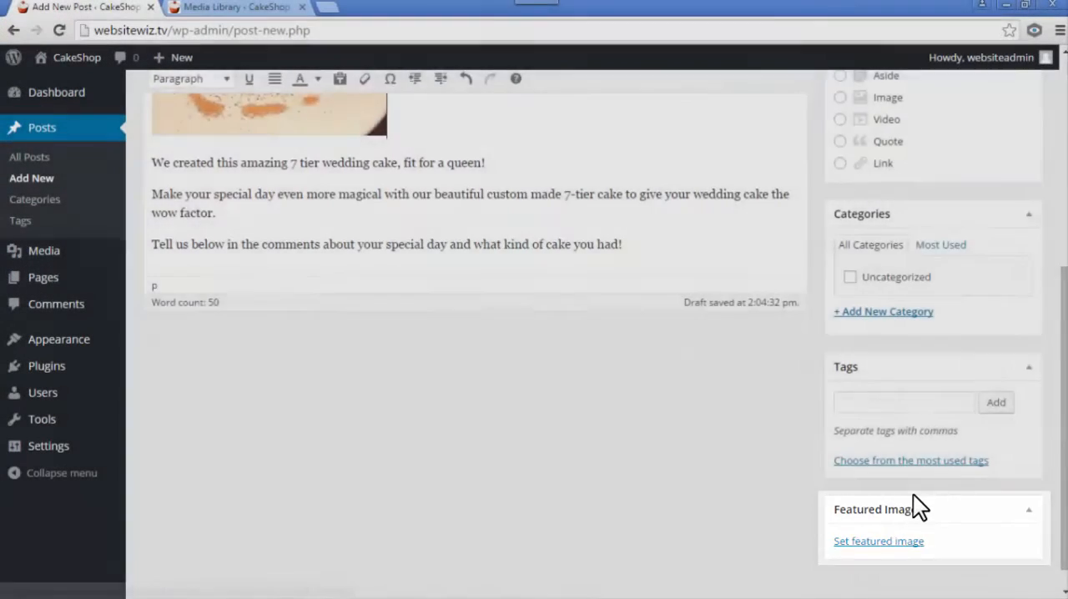
scroll(845, 422, up, 3)
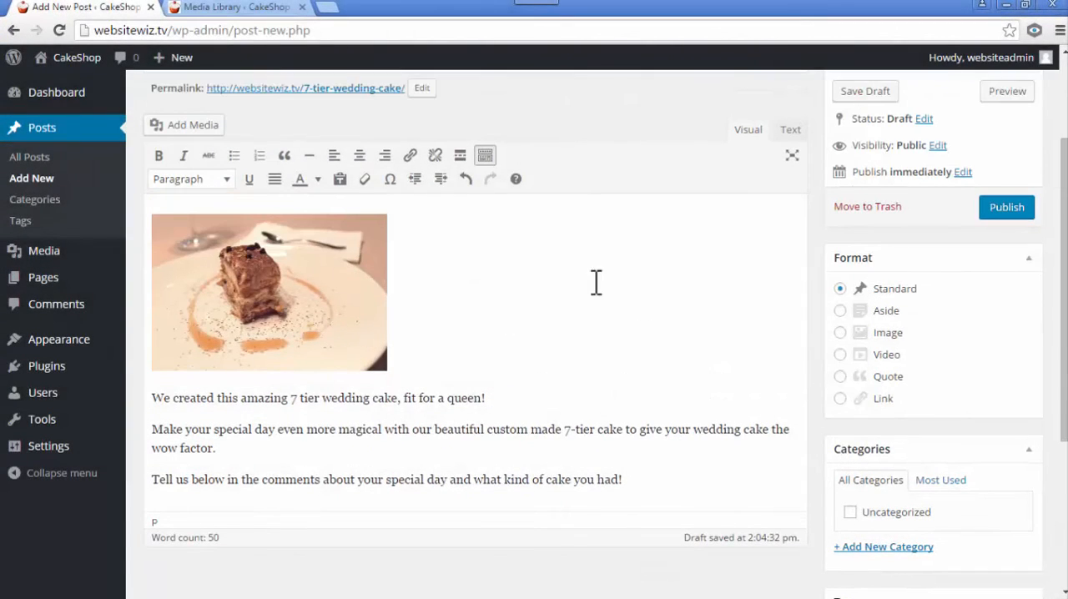
scroll(888, 334, down, 3)
scroll(901, 358, down, 1)
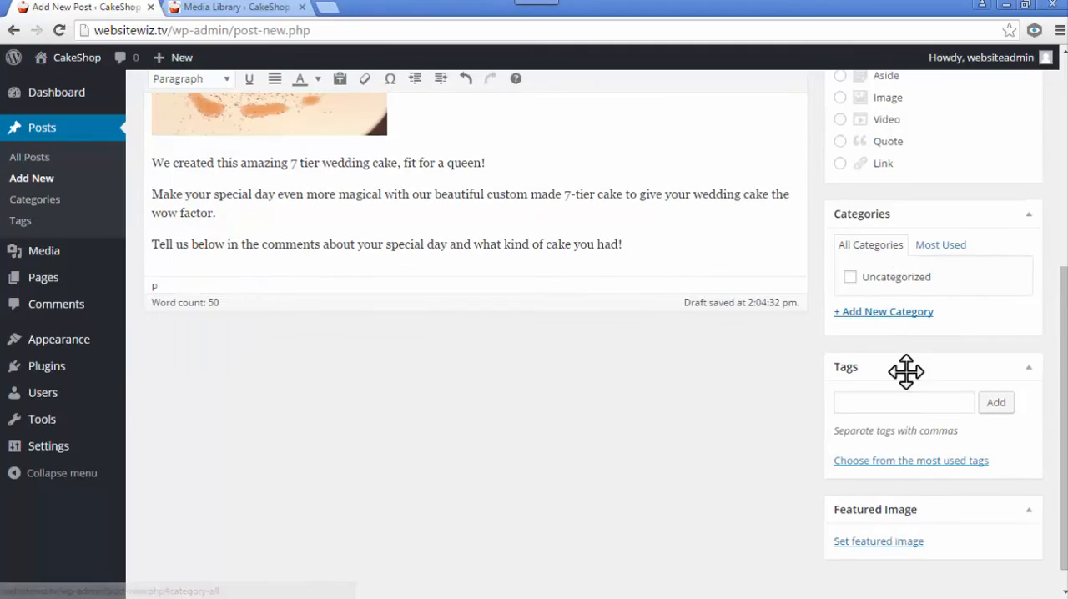
click(855, 542)
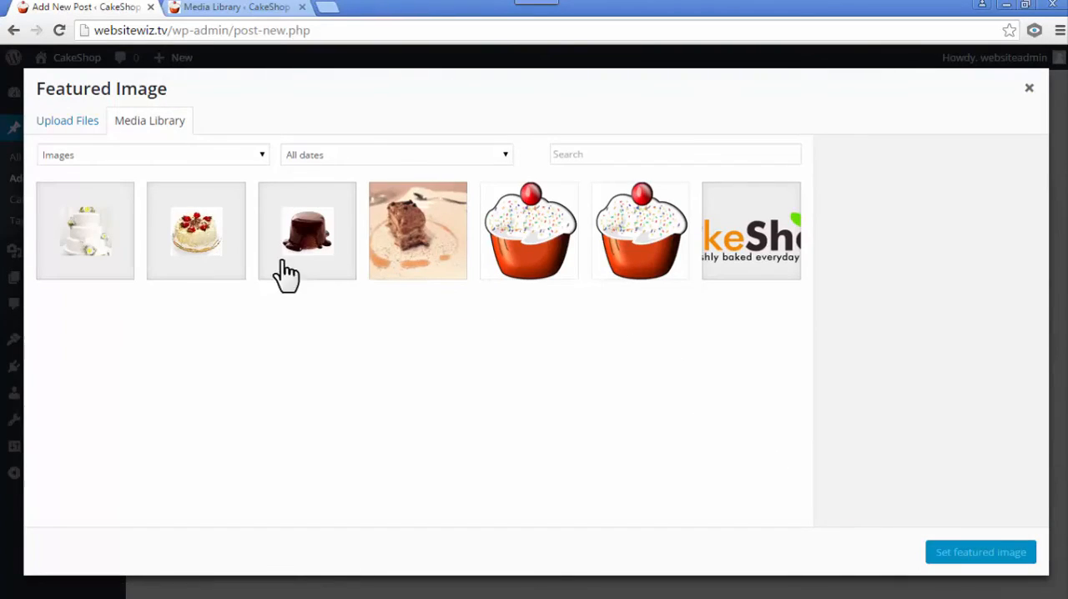
click(431, 246)
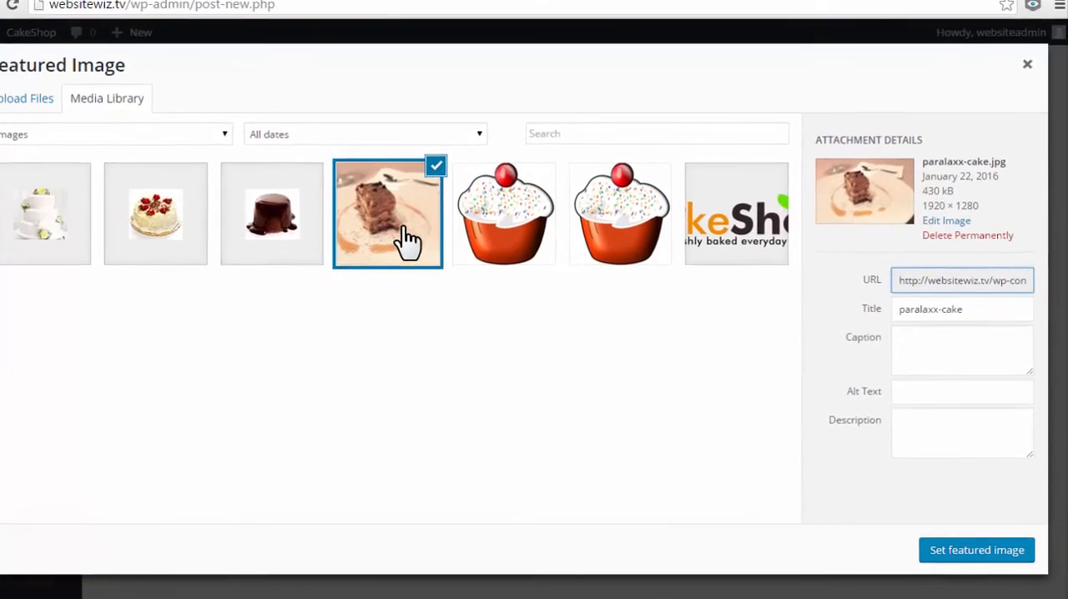
click(951, 547)
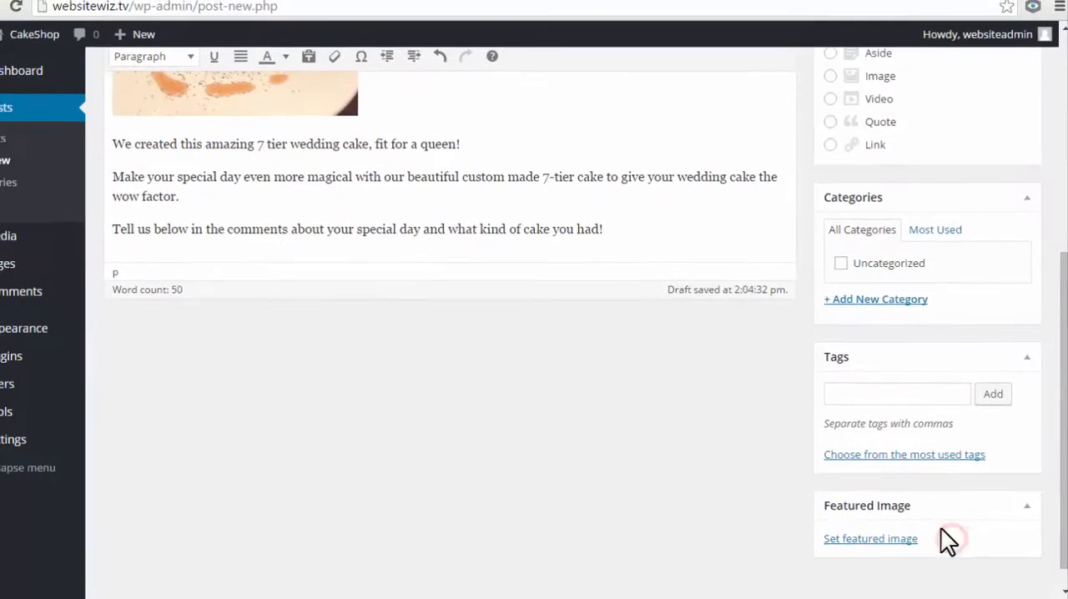
scroll(743, 458, down, 1)
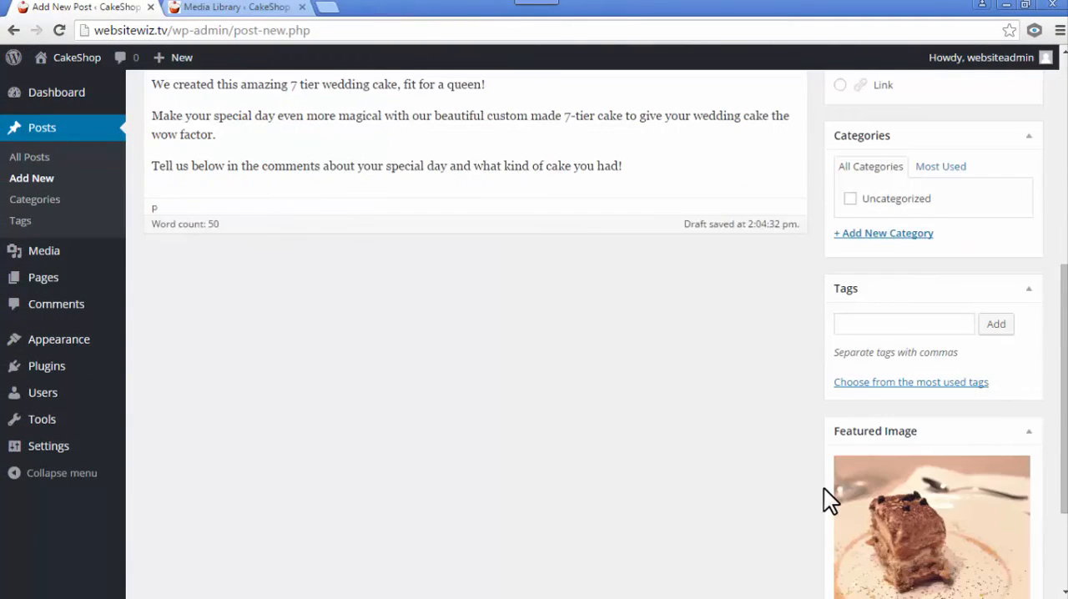
scroll(849, 485, down, 1)
- Publish the "7 Tier Wedding Cake" post and view it on the site
scroll(840, 441, up, 2)
scroll(840, 440, up, 5)
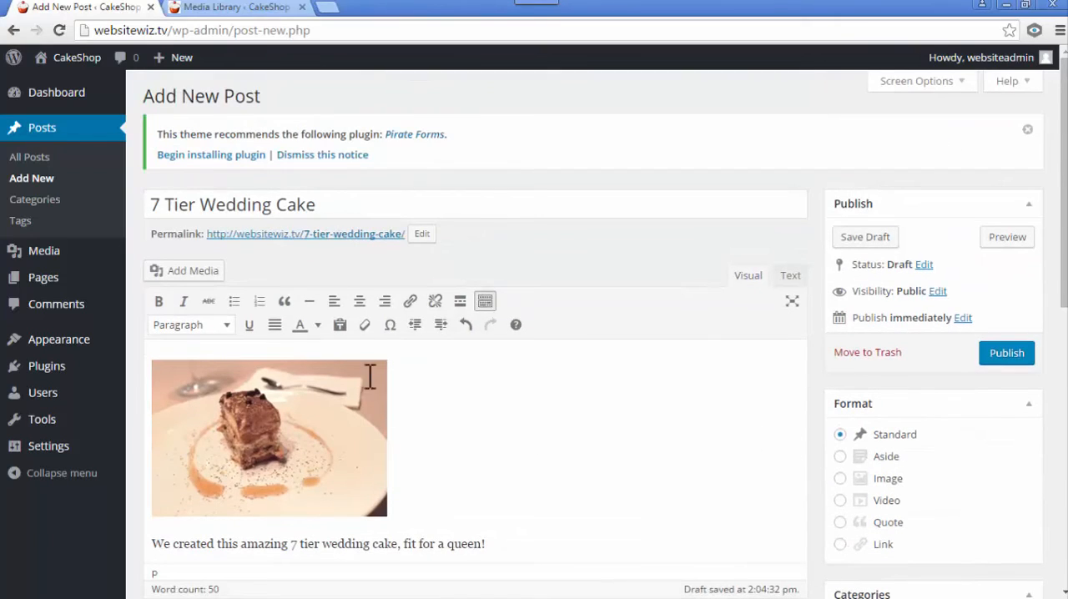
click(1019, 356)
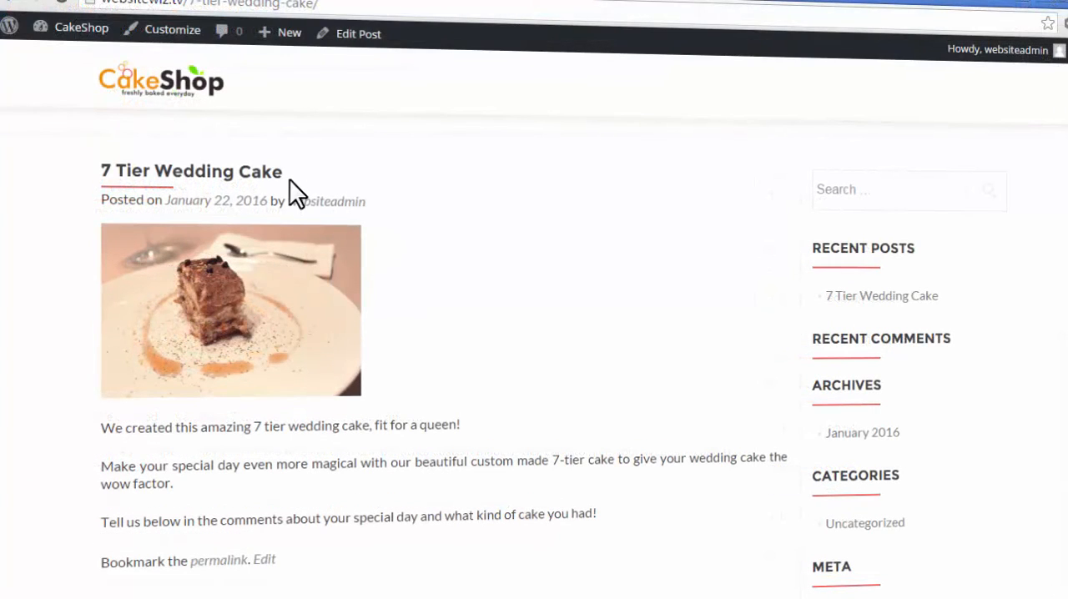
- Review the published post's title, image, text and comment form, and go to the site's home page
click(290, 170)
drag(105, 179, 102, 174)
click(434, 209)
scroll(529, 324, down, 3)
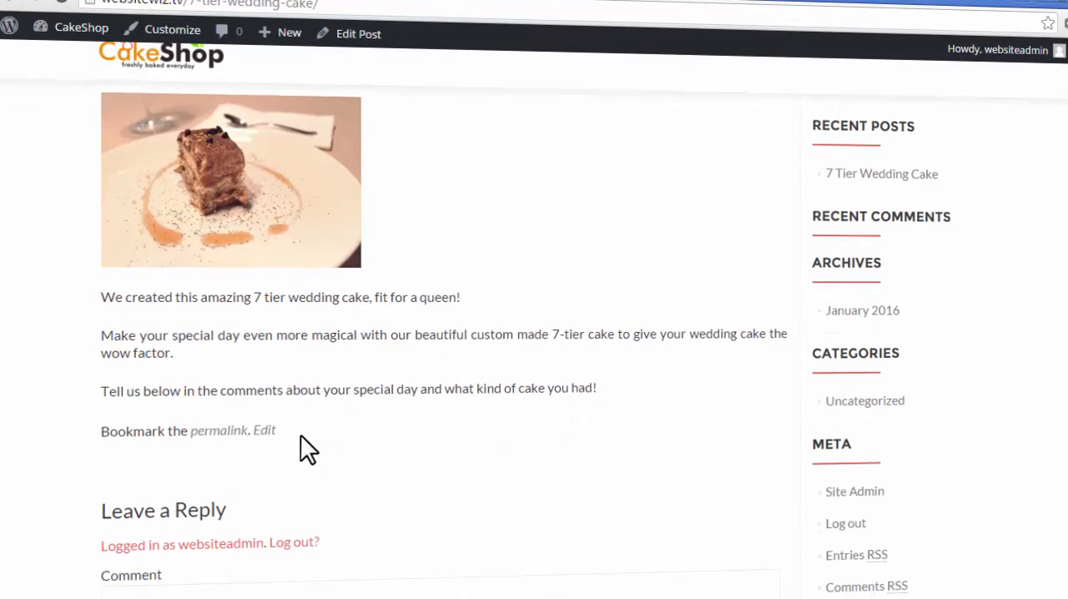
drag(297, 431, 338, 288)
scroll(505, 307, down, 3)
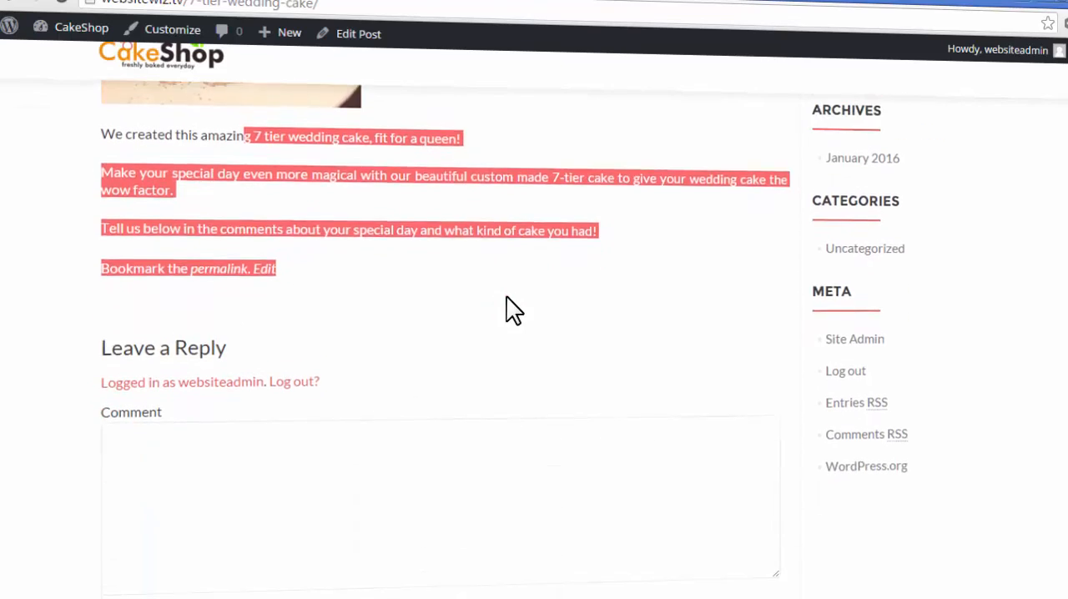
click(506, 297)
click(488, 371)
scroll(550, 376, up, 1)
scroll(559, 377, up, 4)
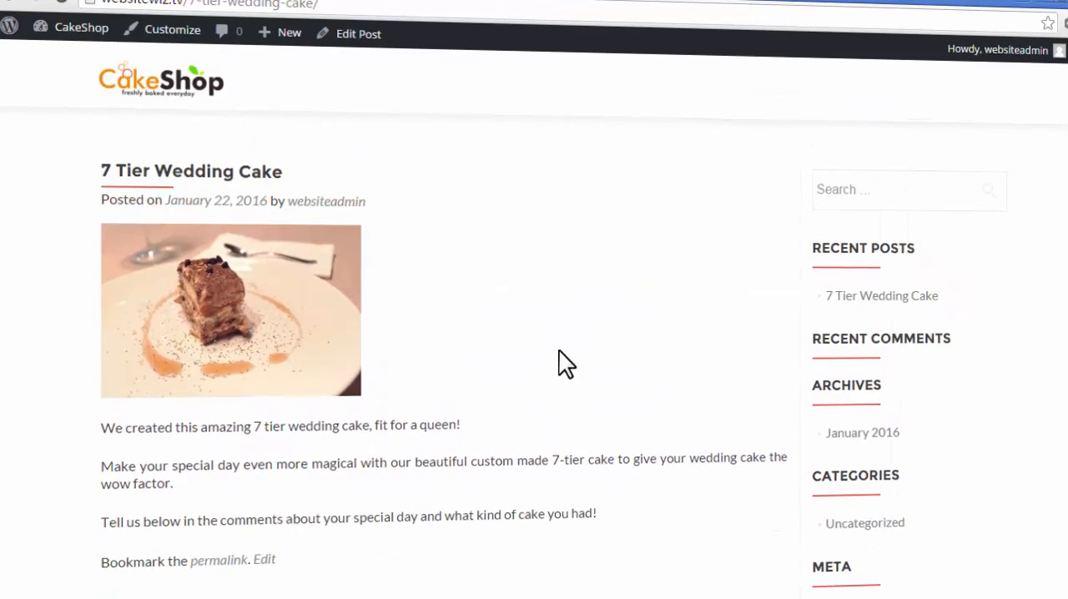
click(176, 81)
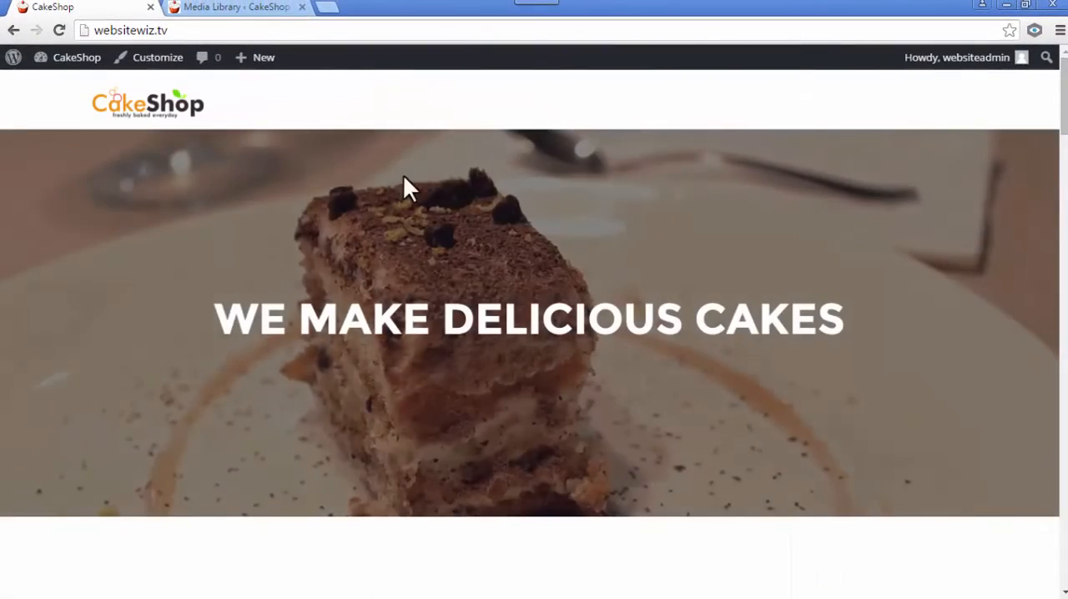
- Look through the home page down to the Delicious Blog section and open its 7 Tier Wedding Cake post
scroll(453, 190, down, 10)
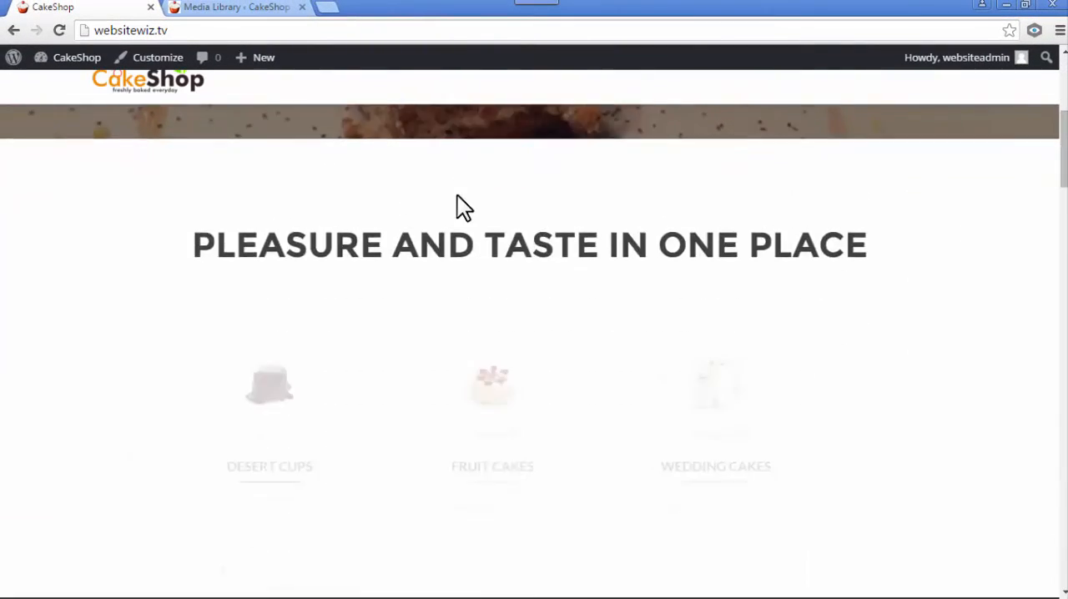
scroll(462, 209, down, 13)
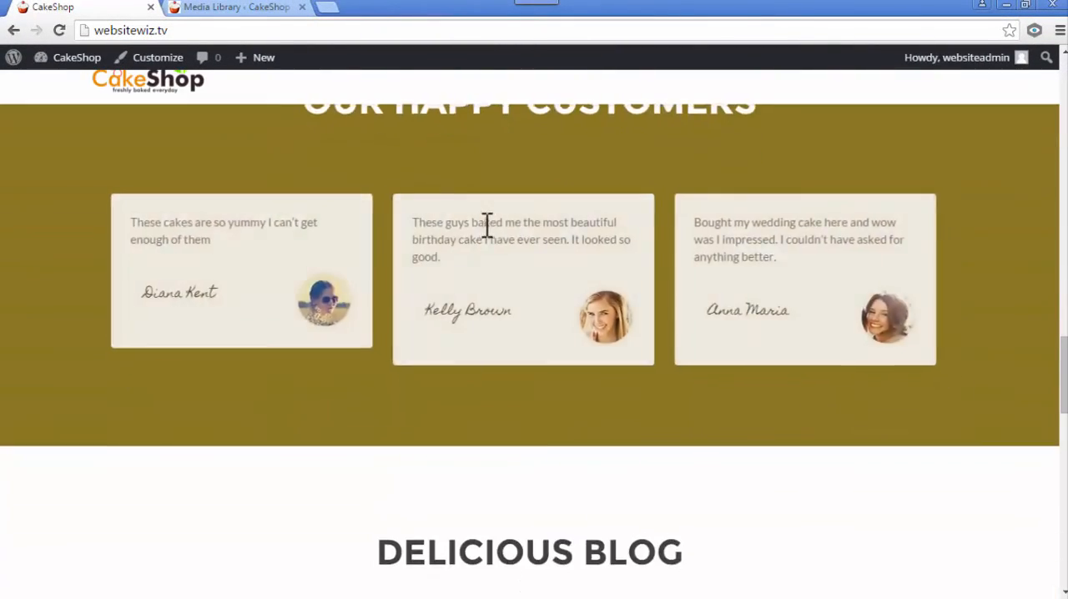
scroll(490, 233, down, 4)
double_click(429, 192)
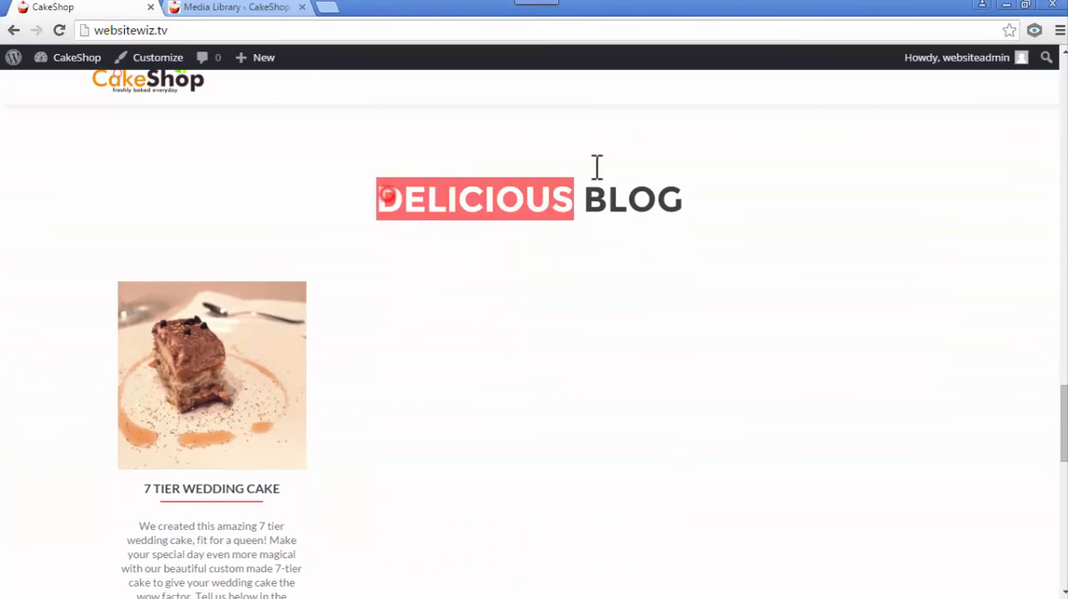
click(546, 308)
scroll(428, 326, down, 3)
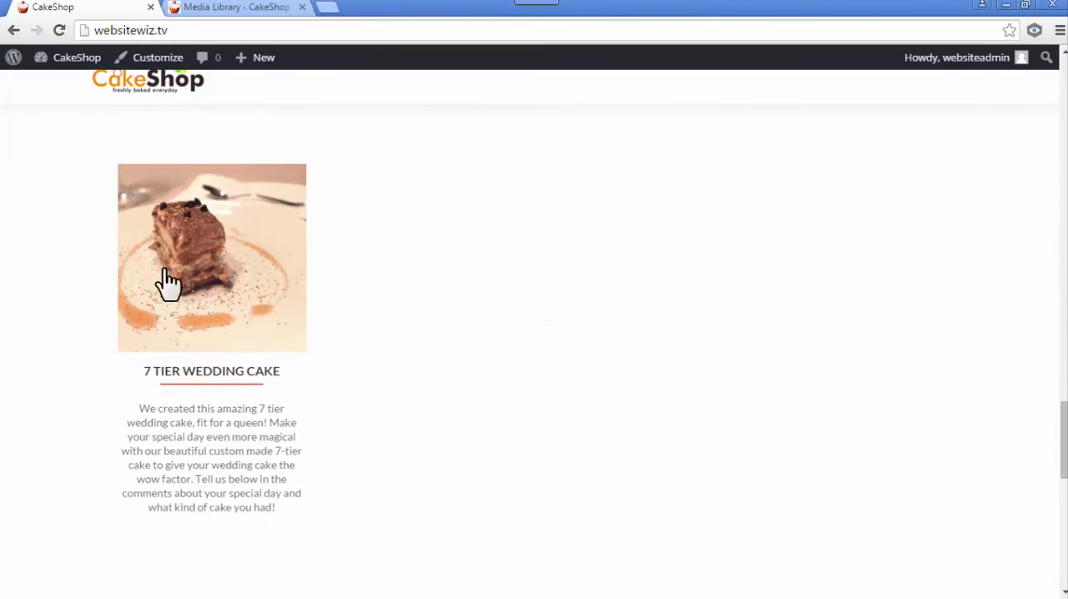
scroll(304, 374, up, 3)
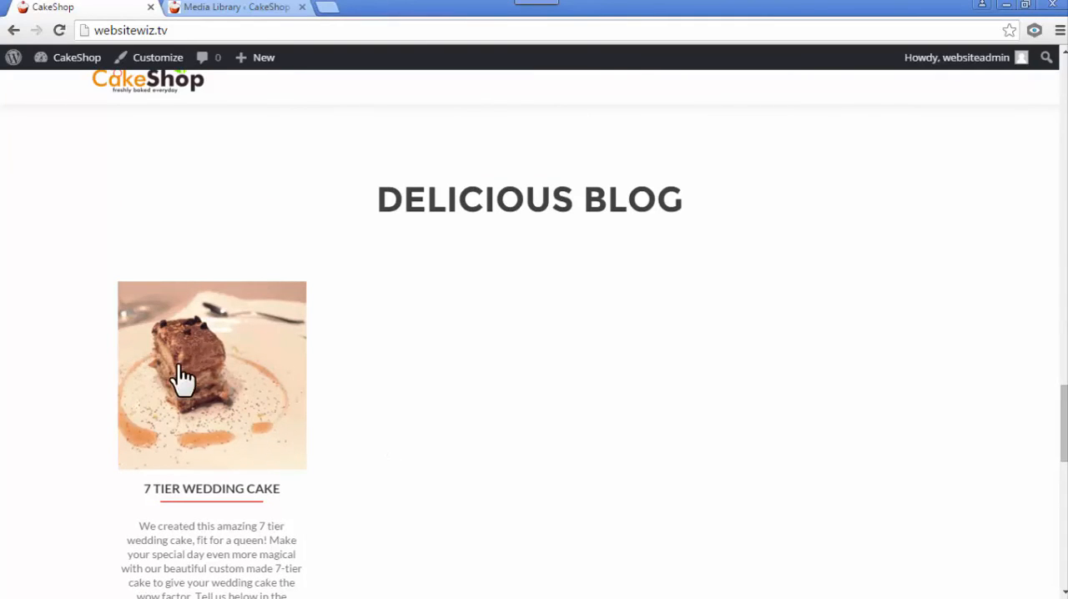
click(223, 413)
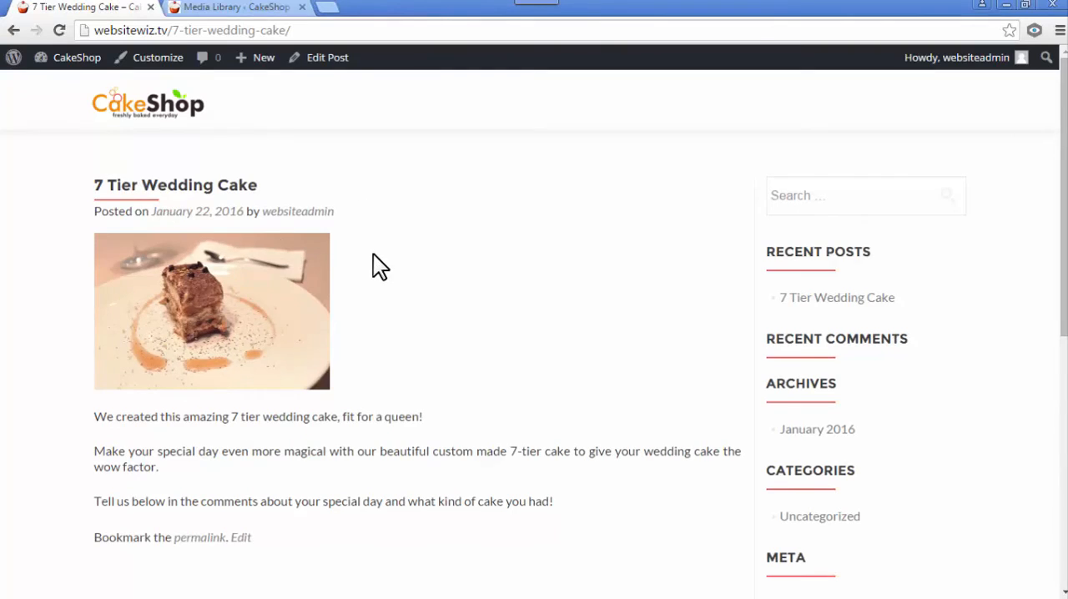
- Examine the widgets in the post page's sidebar, from Search and Recent Posts down to Meta
scroll(373, 253, down, 3)
scroll(632, 330, up, 3)
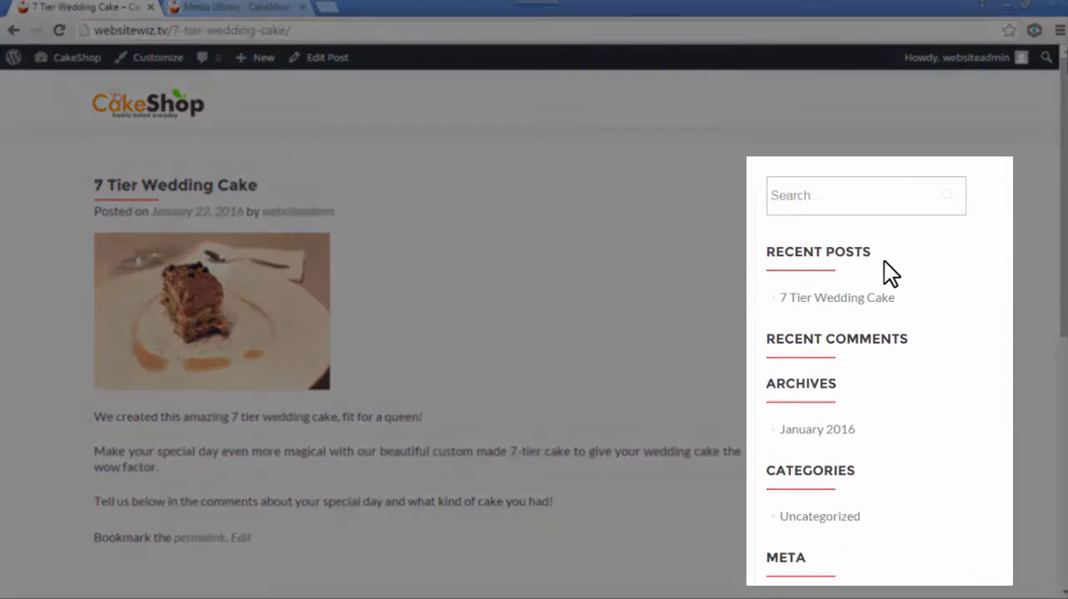
drag(877, 255, 794, 238)
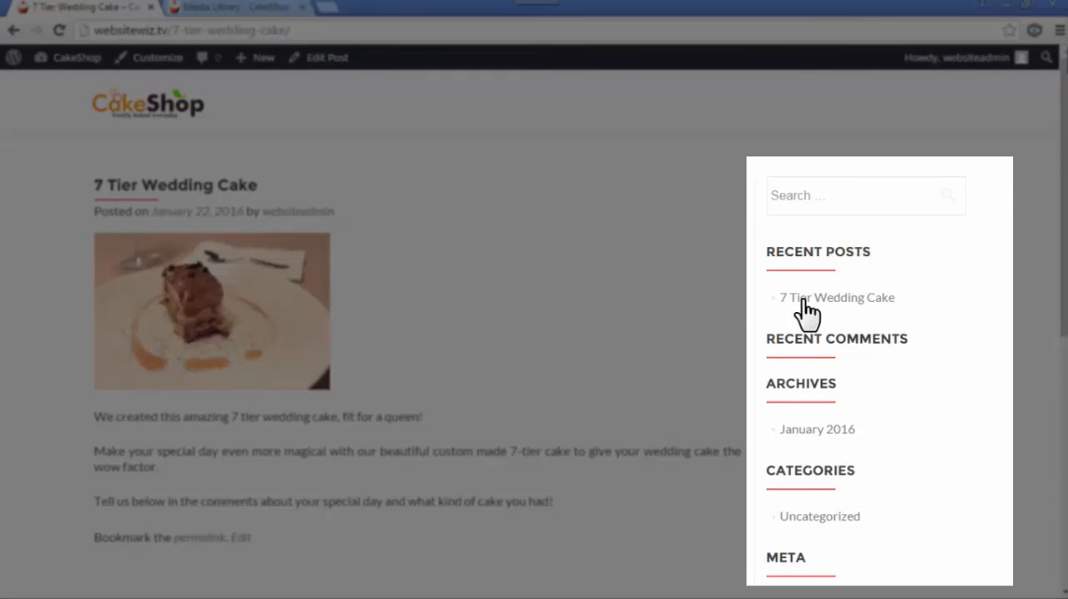
scroll(902, 307, down, 3)
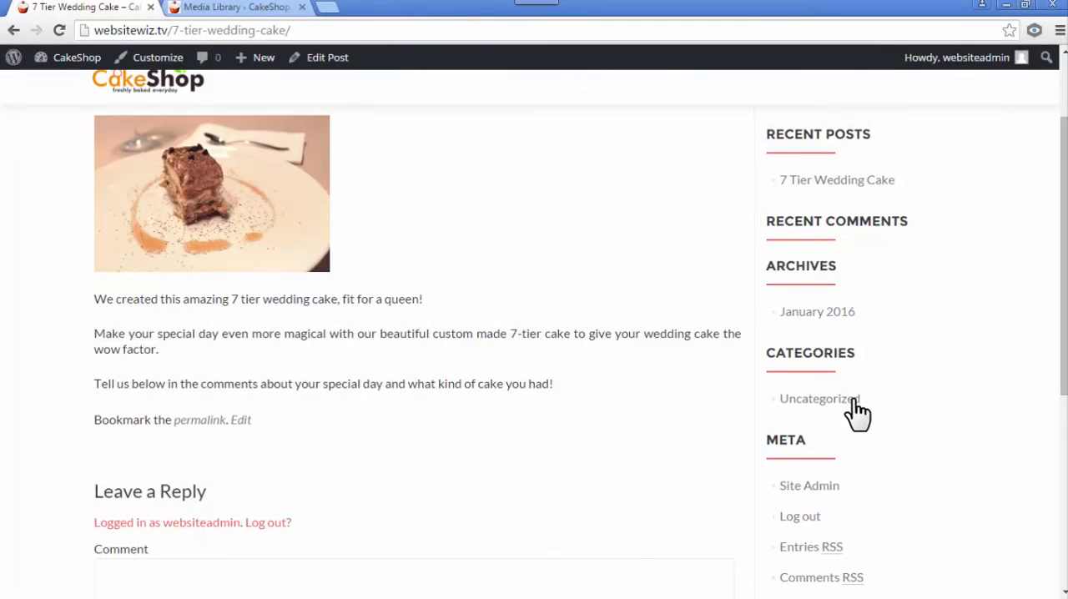
scroll(843, 411, down, 3)
scroll(853, 409, up, 4)
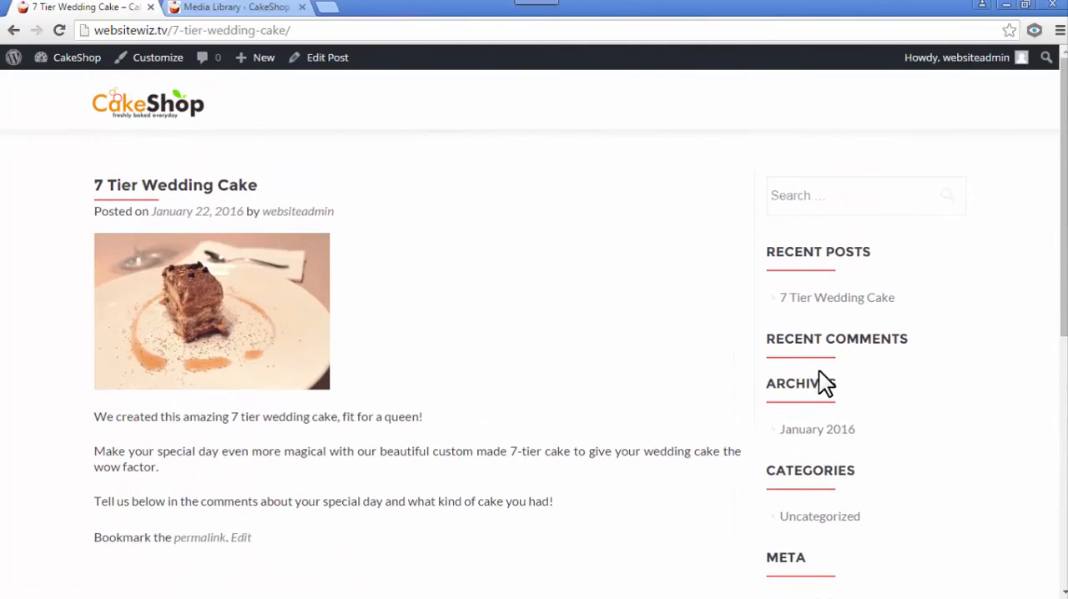
- Go to the WordPress dashboard and open the widget management page
mouse_move(72, 65)
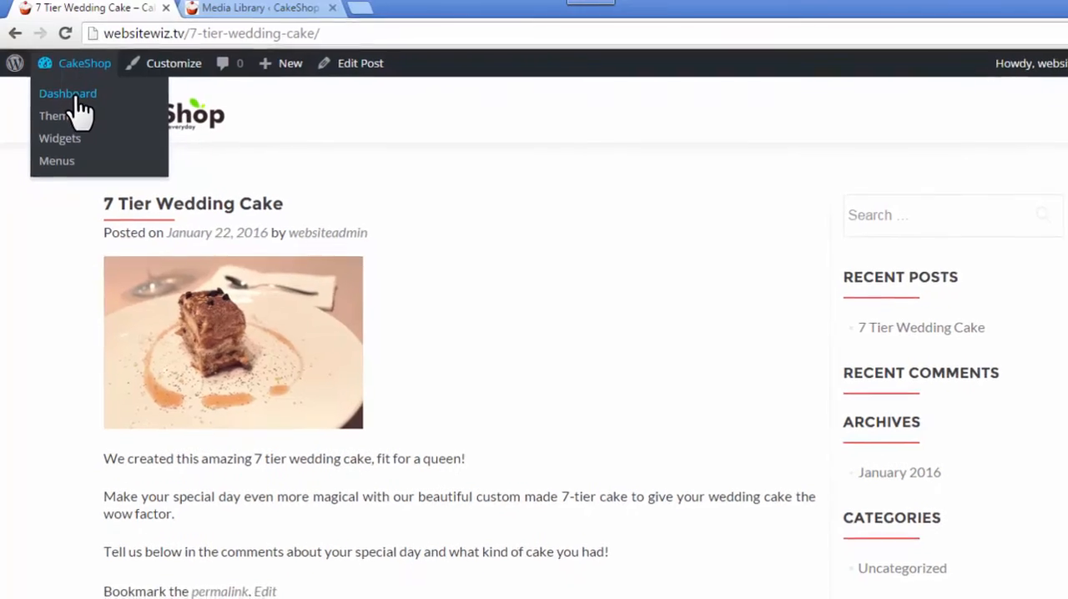
click(71, 97)
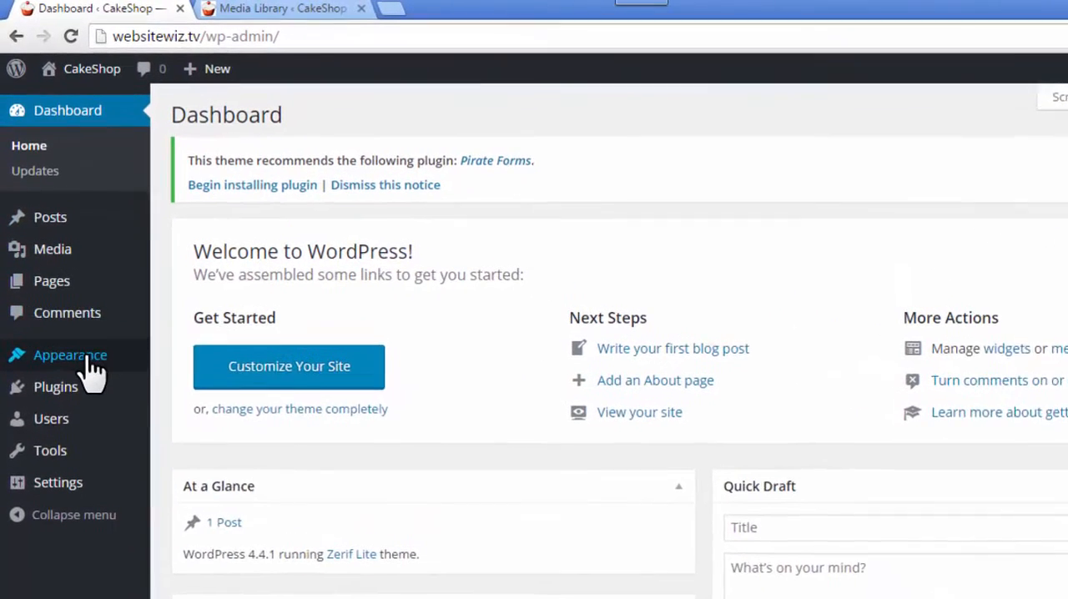
mouse_move(82, 309)
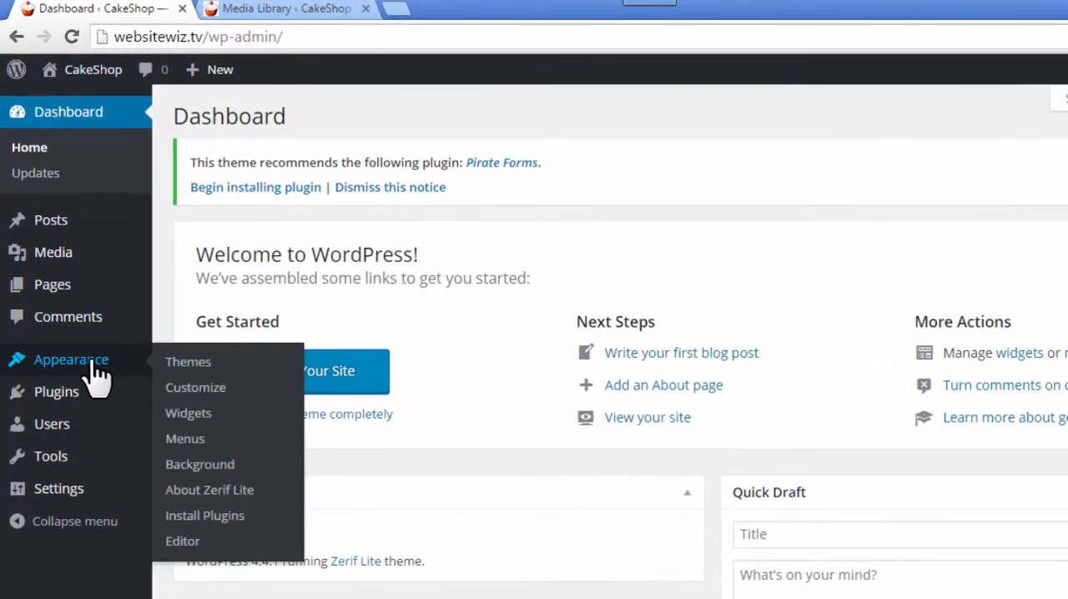
click(201, 412)
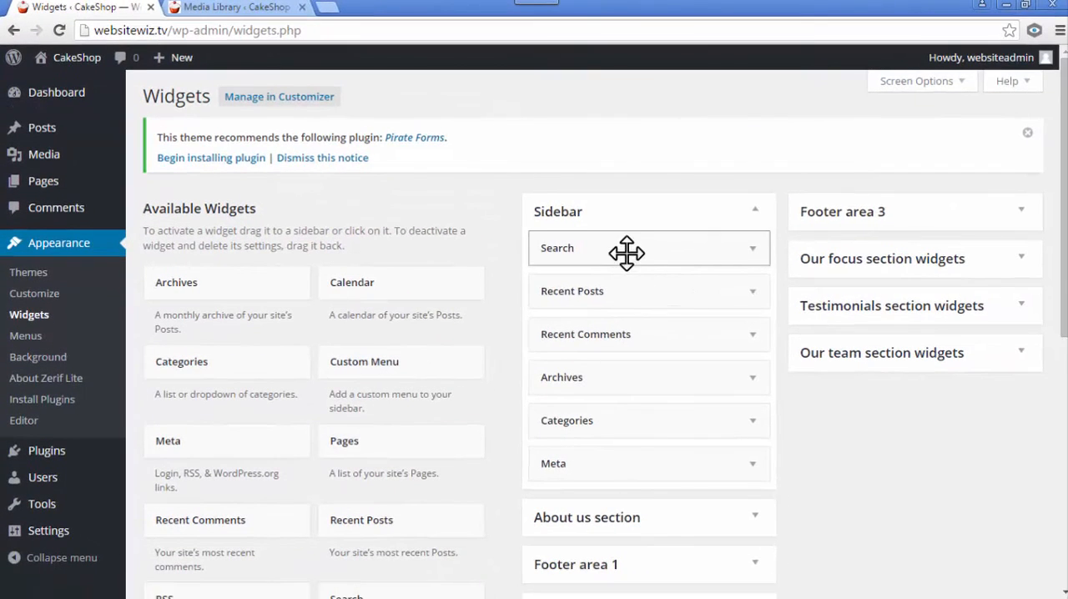
- Examine the widgets placed in the Sidebar area and compare them with the post's sidebar
drag(624, 253, 600, 254)
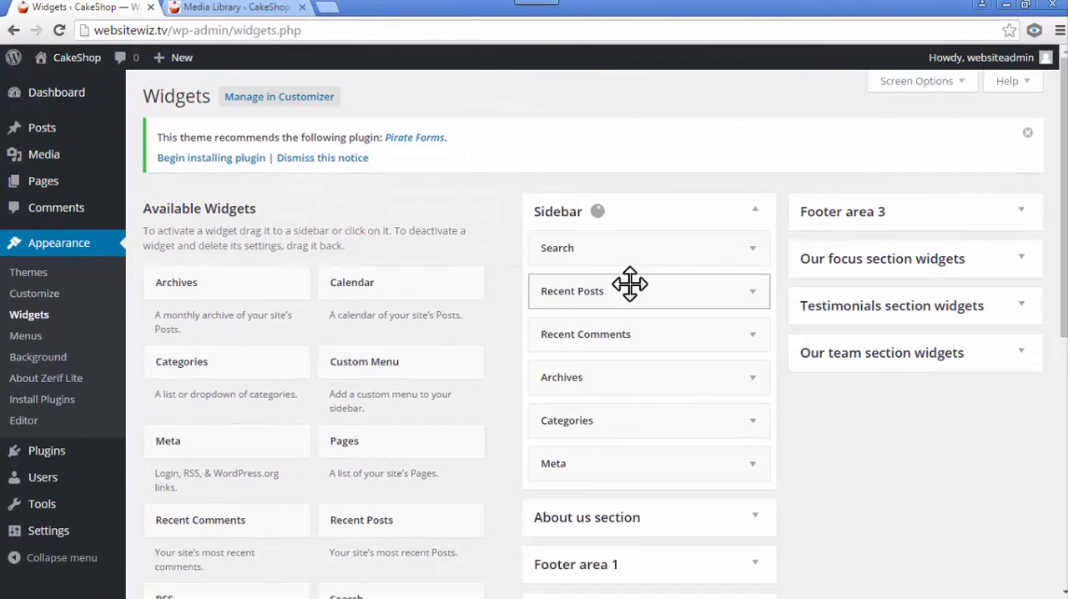
drag(608, 290, 605, 372)
click(604, 372)
click(753, 378)
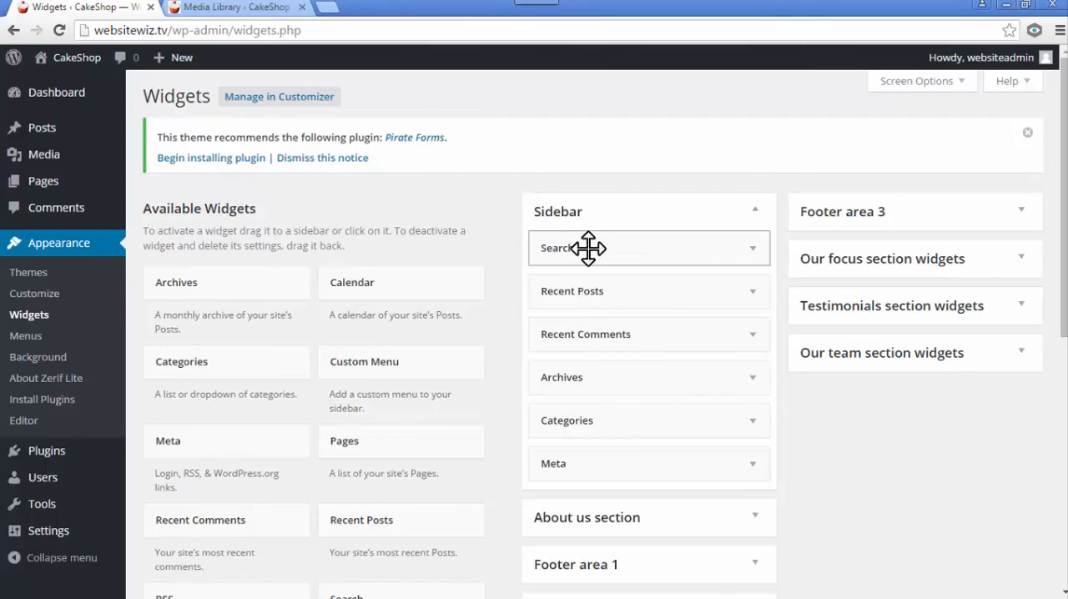
drag(605, 253, 596, 252)
drag(617, 291, 631, 348)
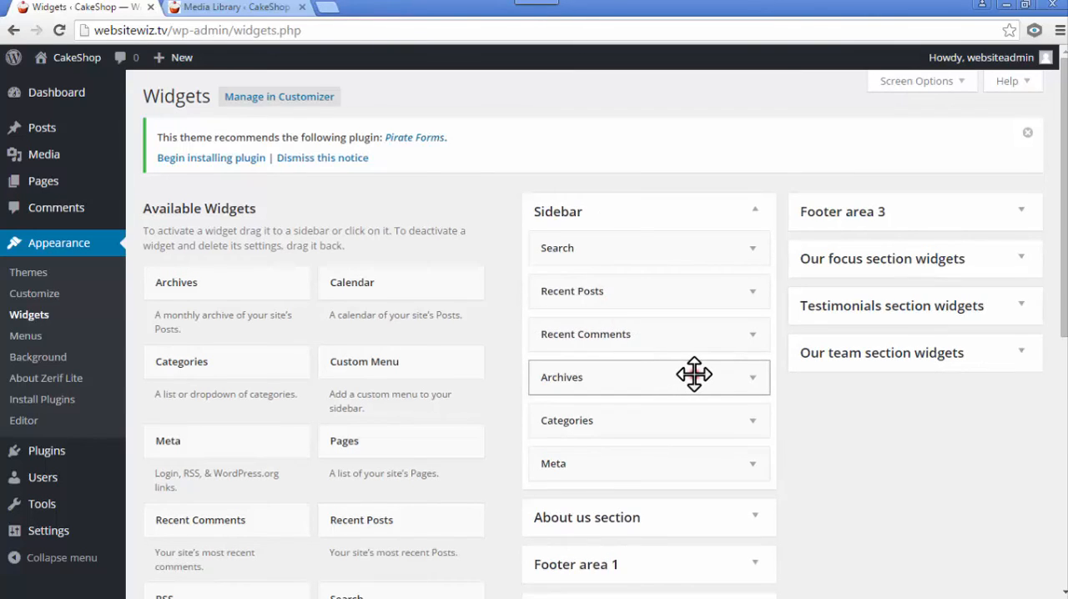
- Remove the Archives, Categories and Meta widgets from the Sidebar area and place Search below Recent Posts
drag(694, 374, 348, 305)
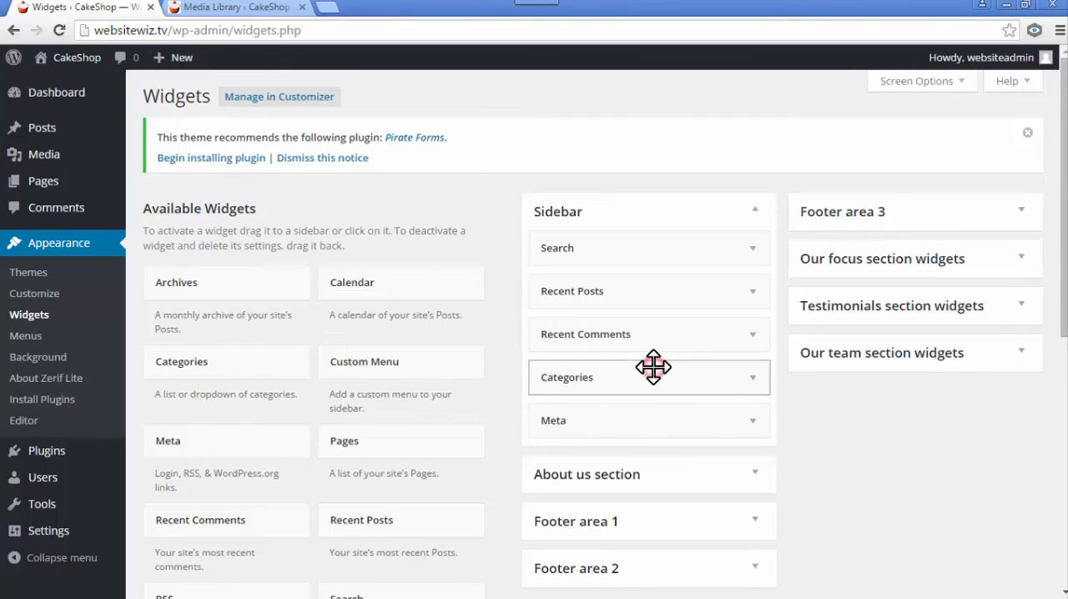
drag(653, 367, 359, 317)
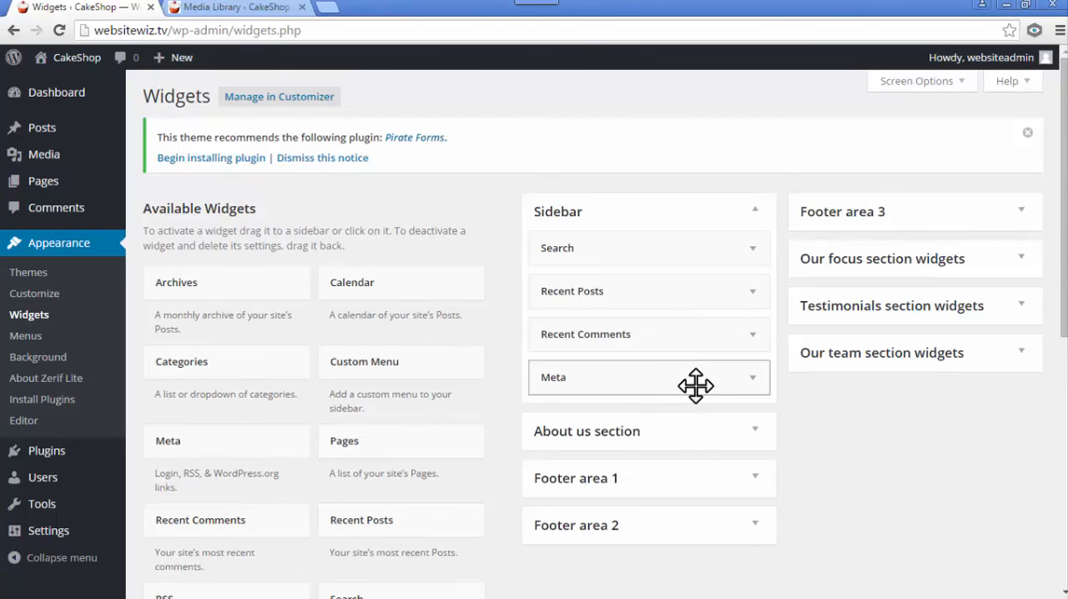
drag(684, 385, 393, 382)
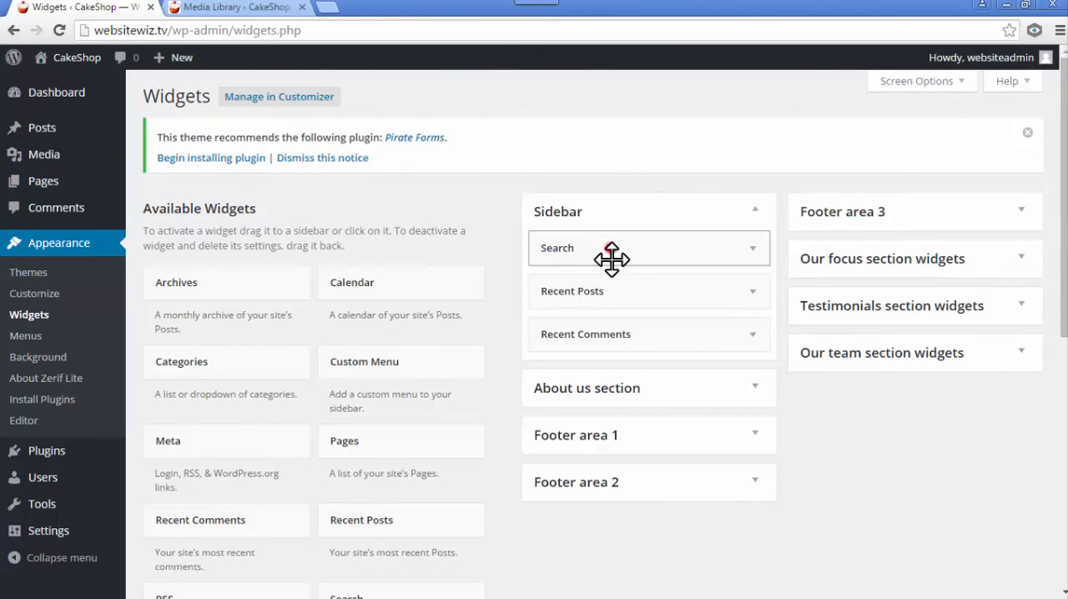
mouse_move(612, 259)
mouse_down()
mouse_move(615, 286)
mouse_move(598, 275)
mouse_up()
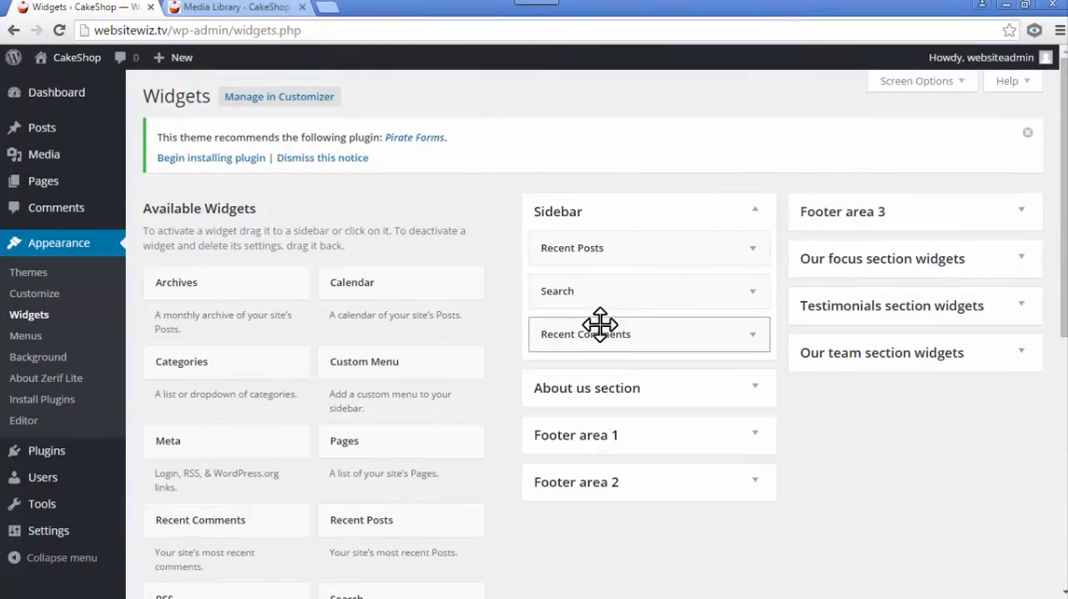
- Open the site in a new tab, close the Media Library tab, and view the 7 Tier Wedding Cake post
mouse_move(70, 57)
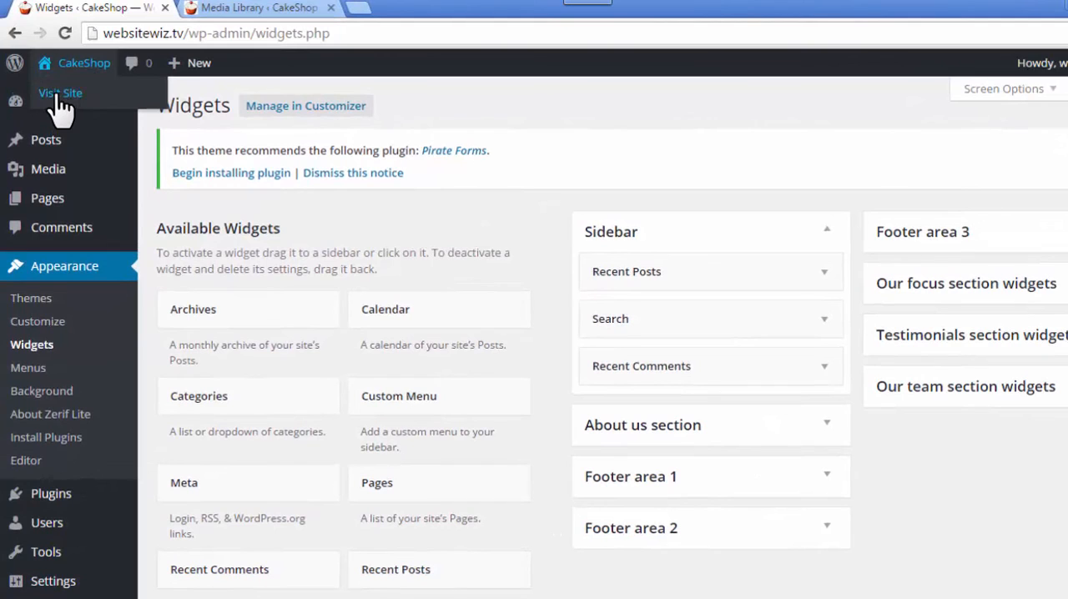
right_click(59, 94)
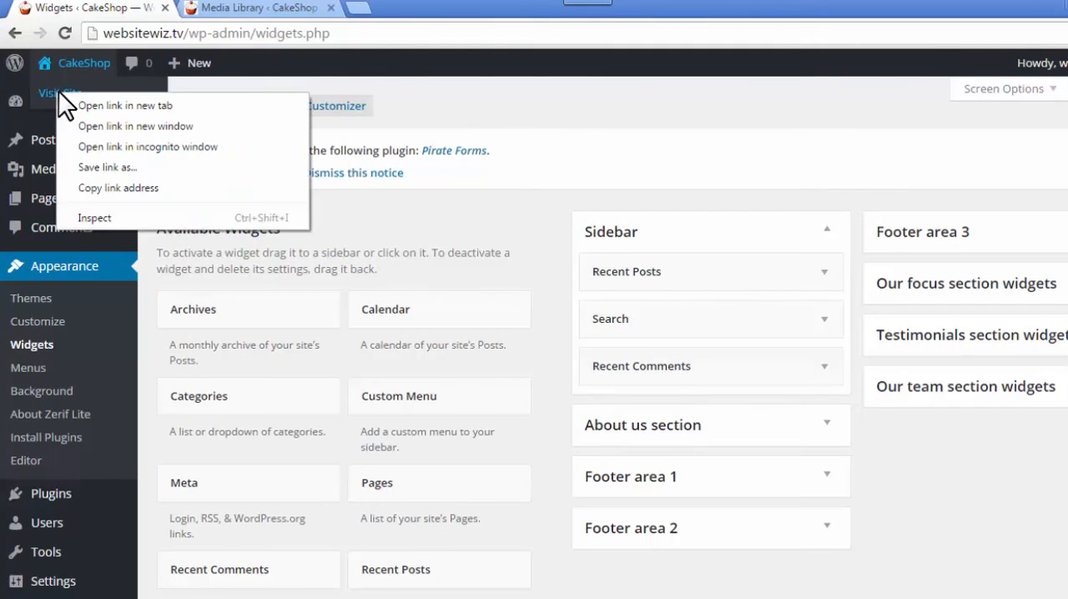
click(90, 108)
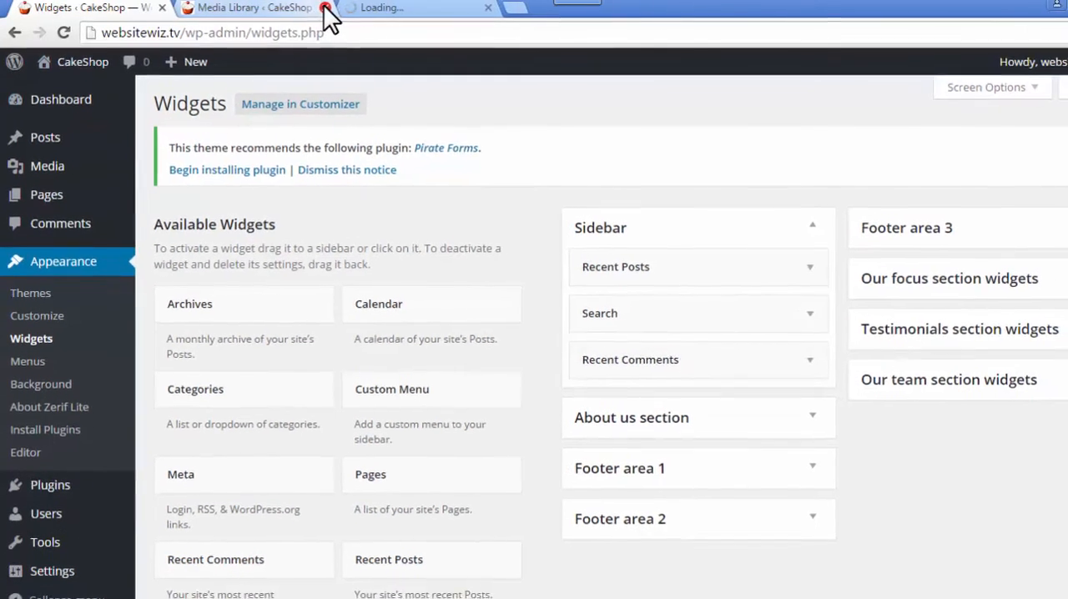
click(322, 7)
click(271, 6)
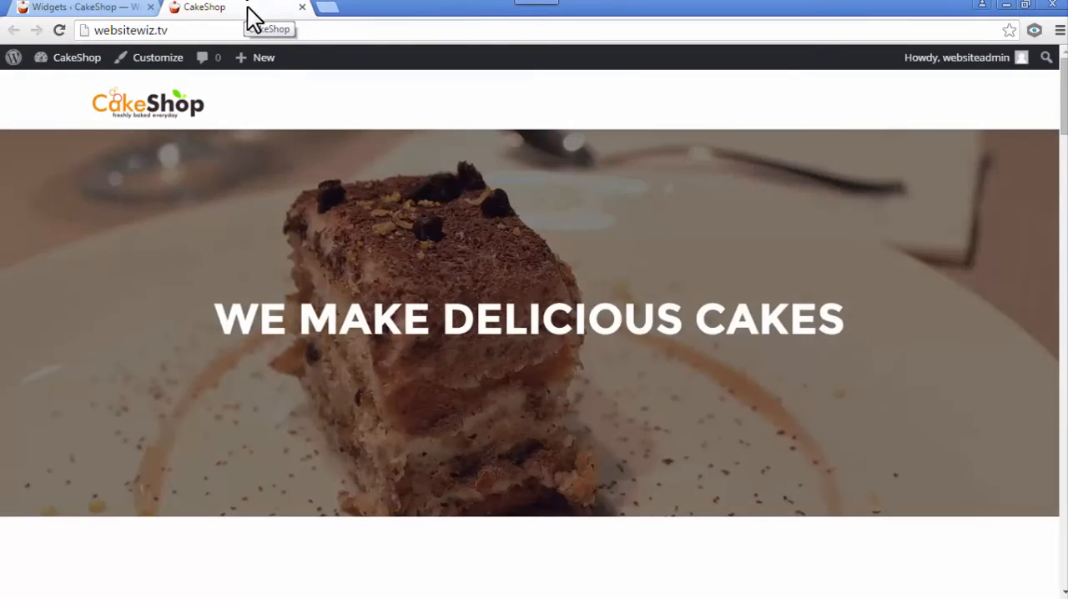
scroll(441, 231, down, 5)
scroll(529, 334, down, 15)
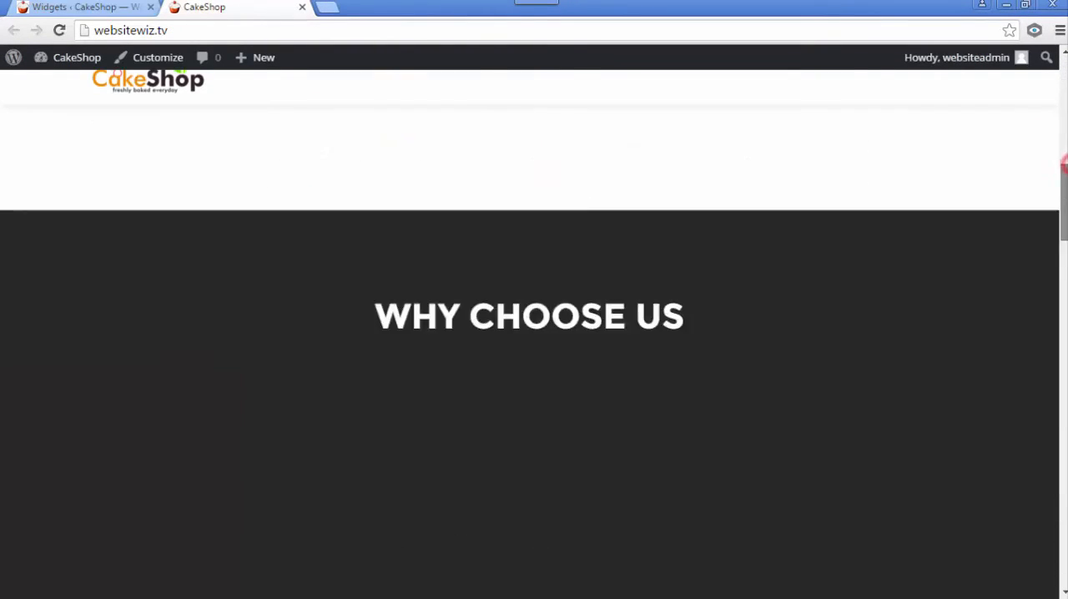
scroll(530, 334, down, 10)
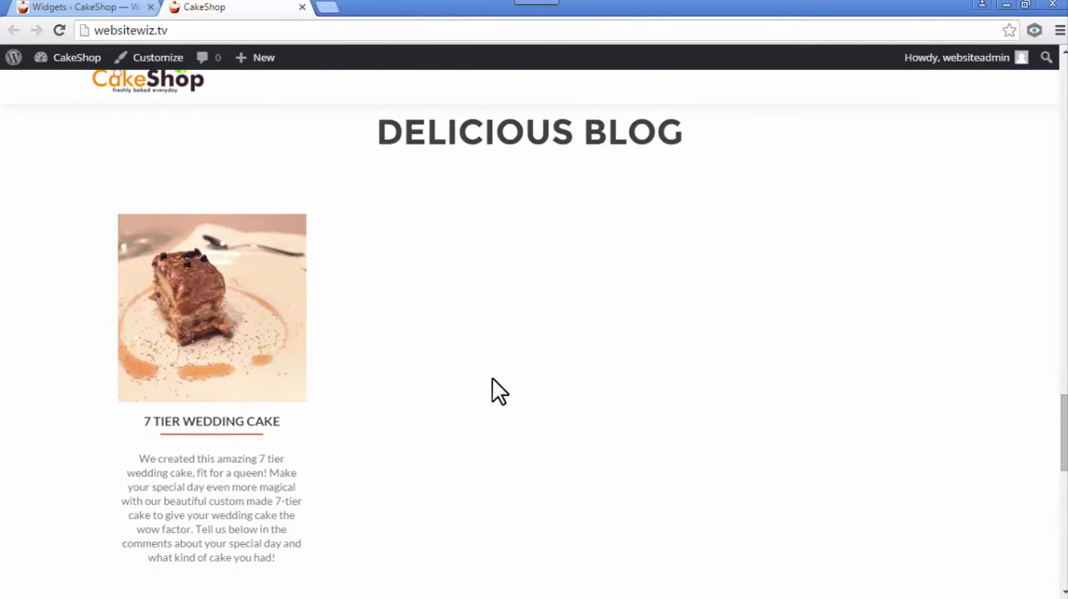
click(217, 313)
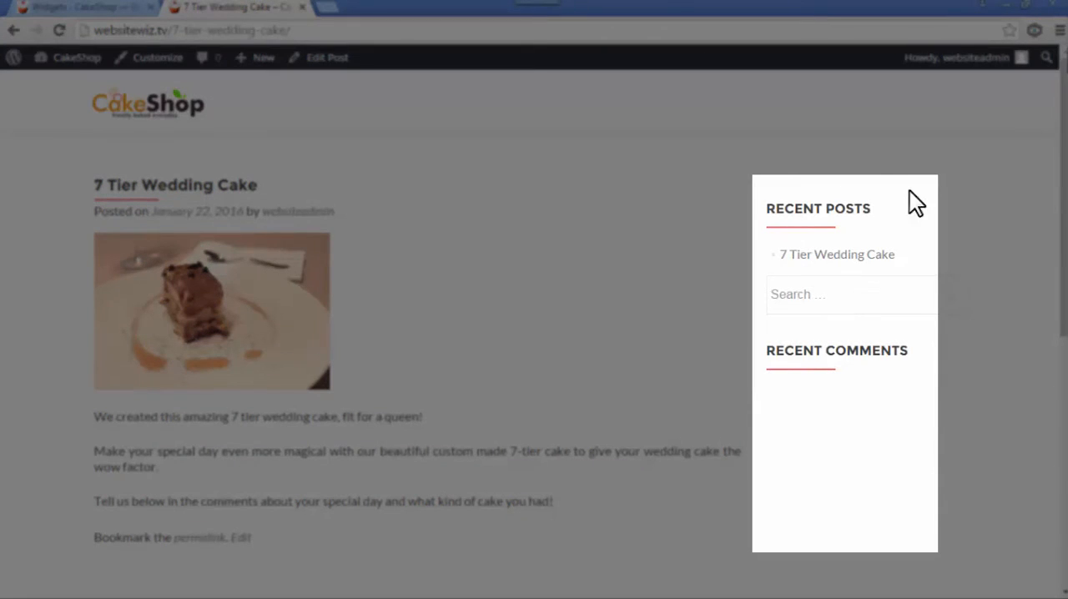
- Check the rearranged sidebar widgets and the comment form on the post page
drag(886, 207, 760, 219)
click(879, 294)
drag(923, 354, 824, 341)
click(918, 417)
scroll(275, 472, down, 3)
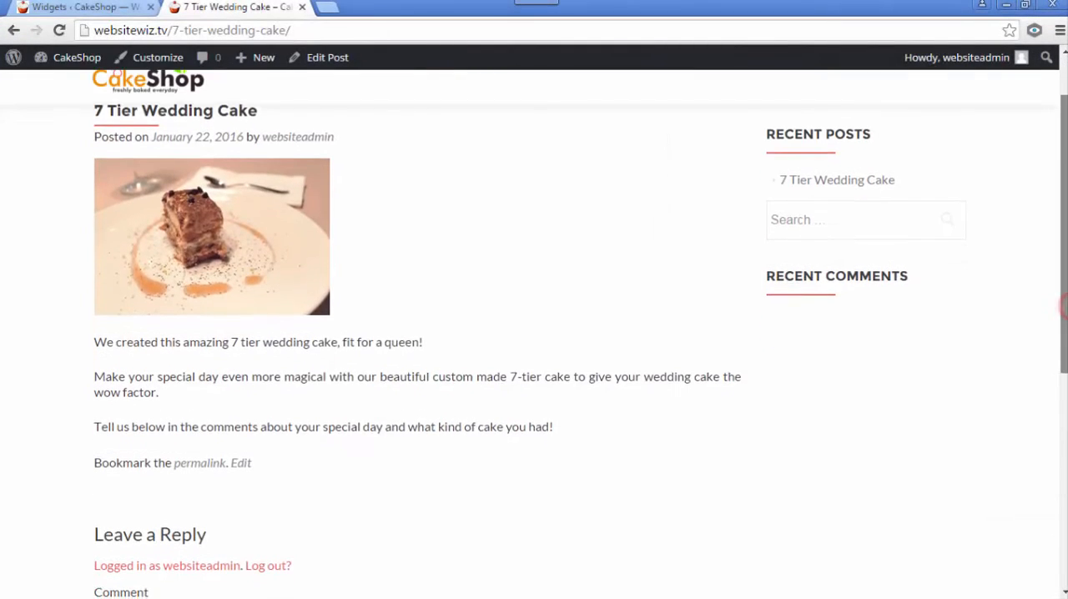
click(191, 460)
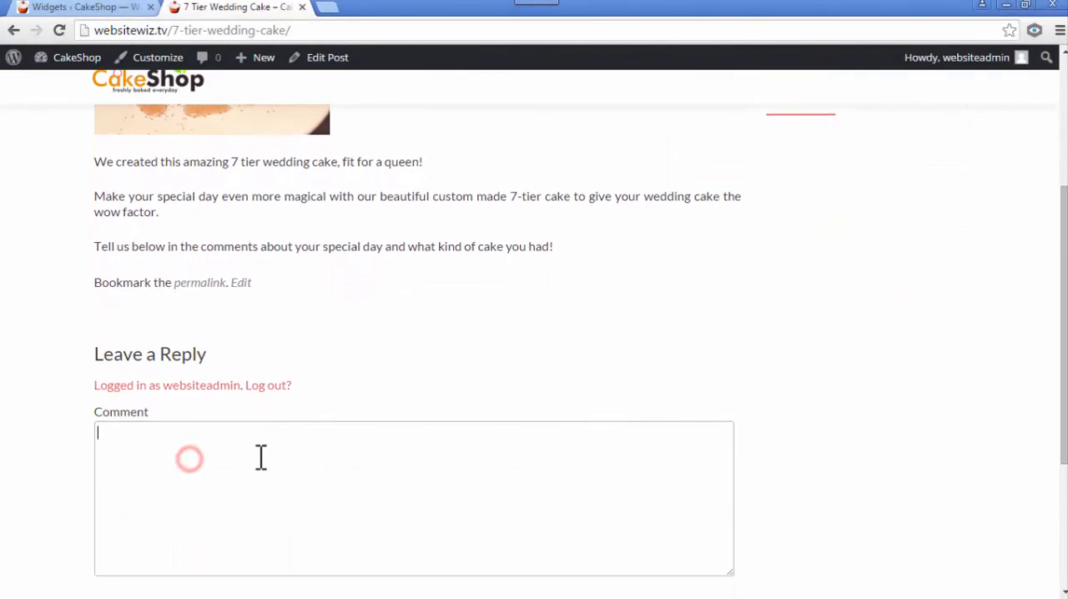
scroll(275, 450, down, 2)
scroll(300, 371, up, 5)
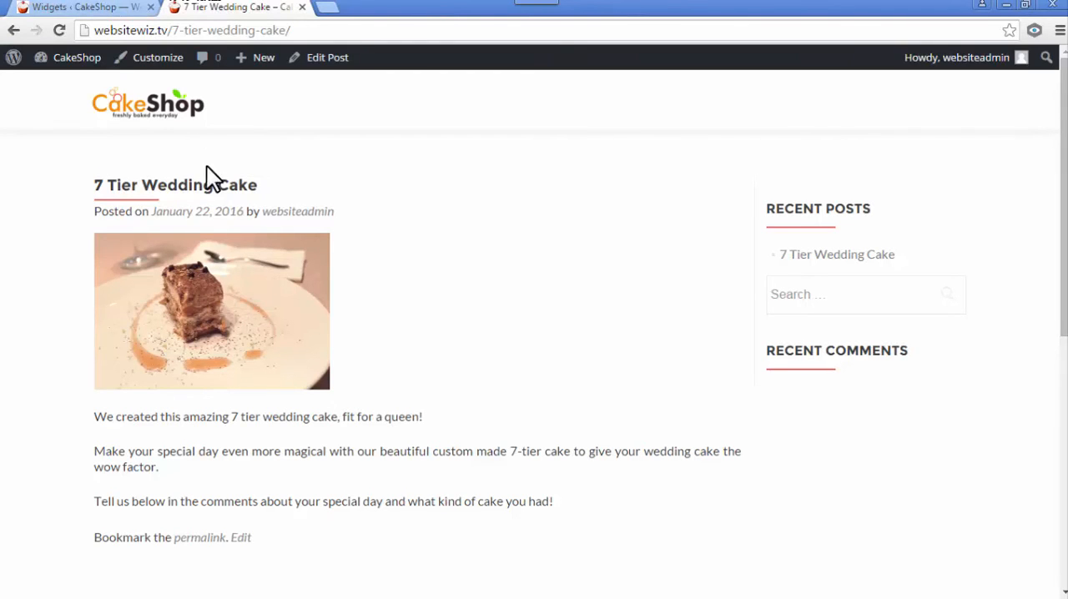
- Turn off Allow Comments for the 7 Tier Wedding Cake post through Quick Edit and update the post
mouse_move(71, 58)
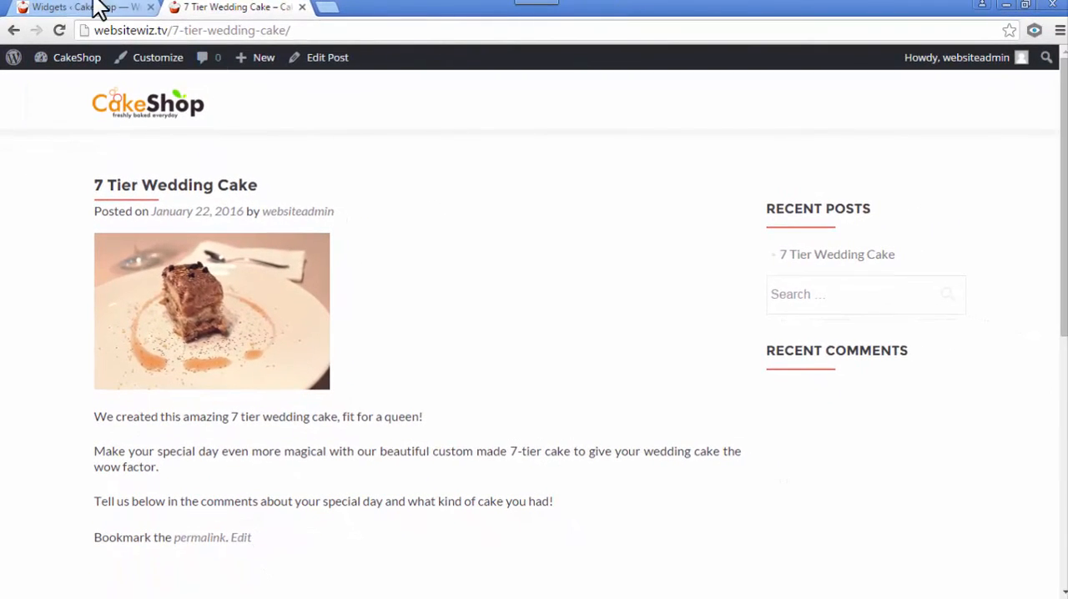
click(98, 8)
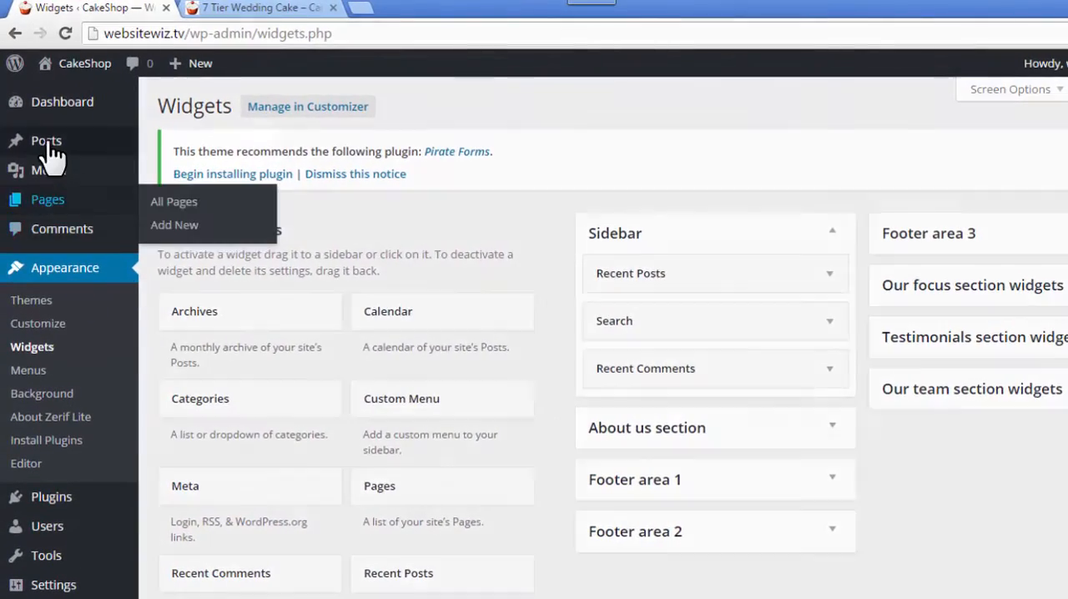
mouse_move(50, 152)
click(177, 142)
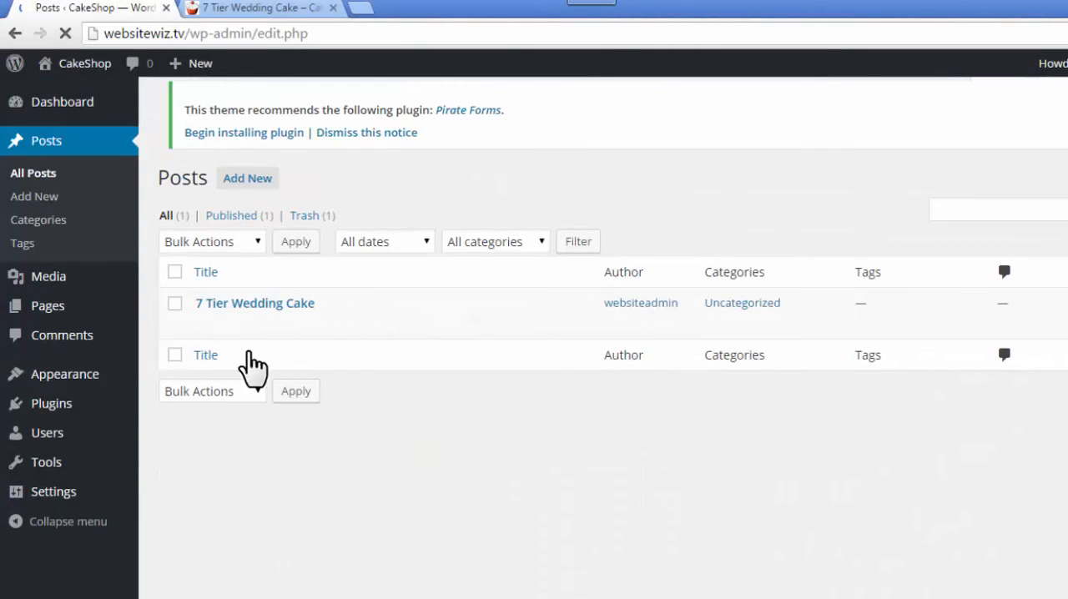
mouse_move(250, 312)
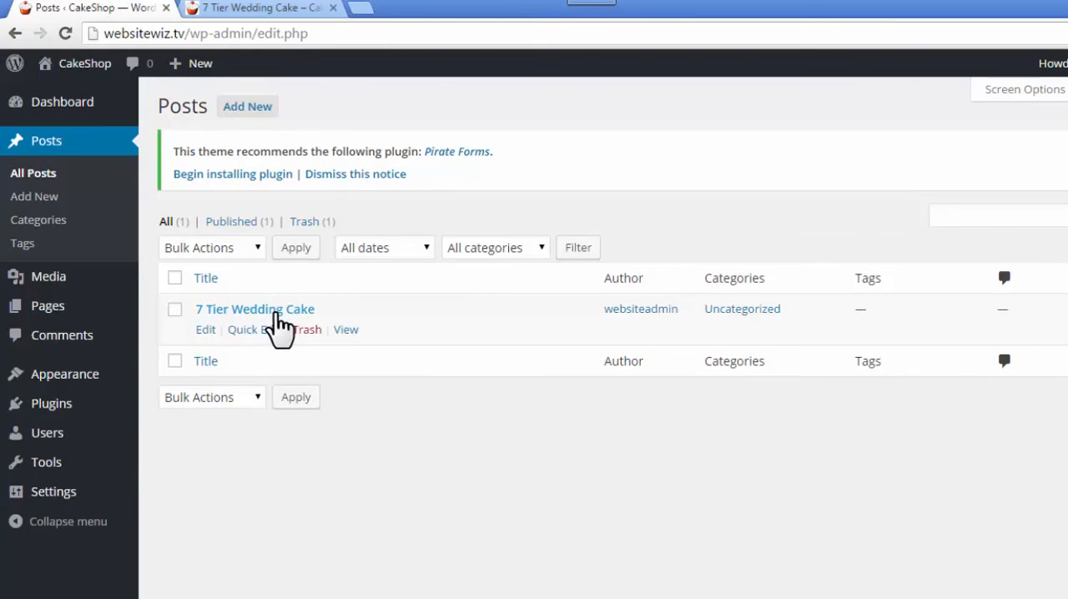
click(260, 330)
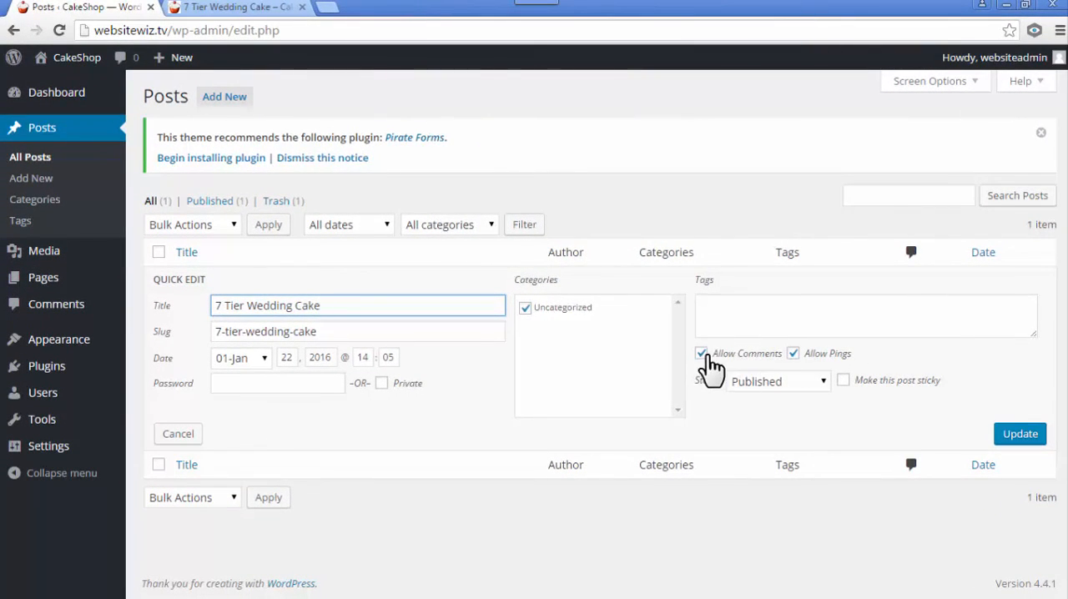
click(701, 354)
click(1024, 433)
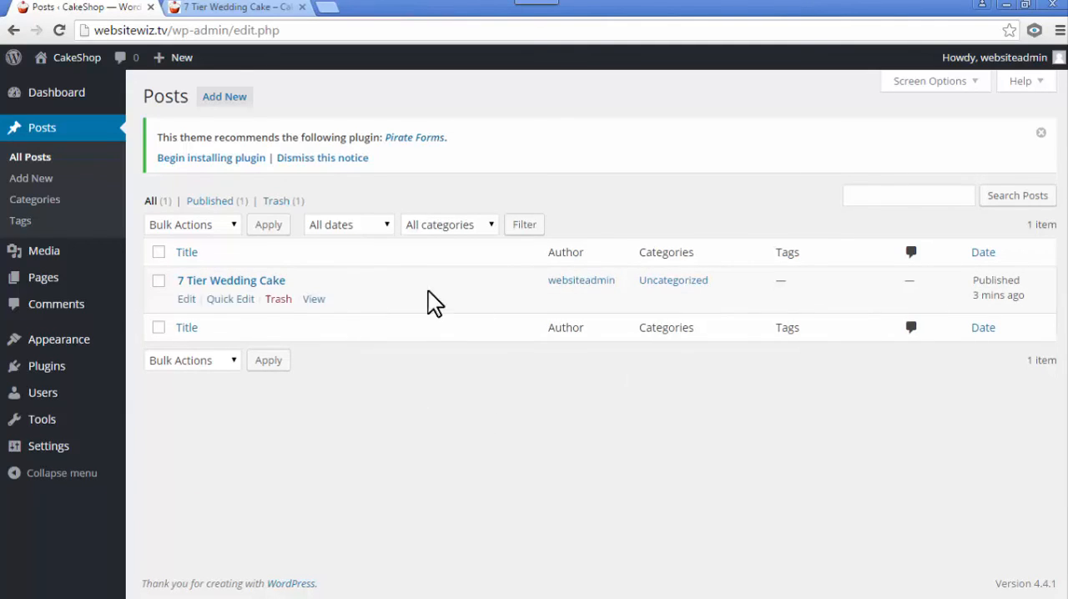
mouse_move(437, 312)
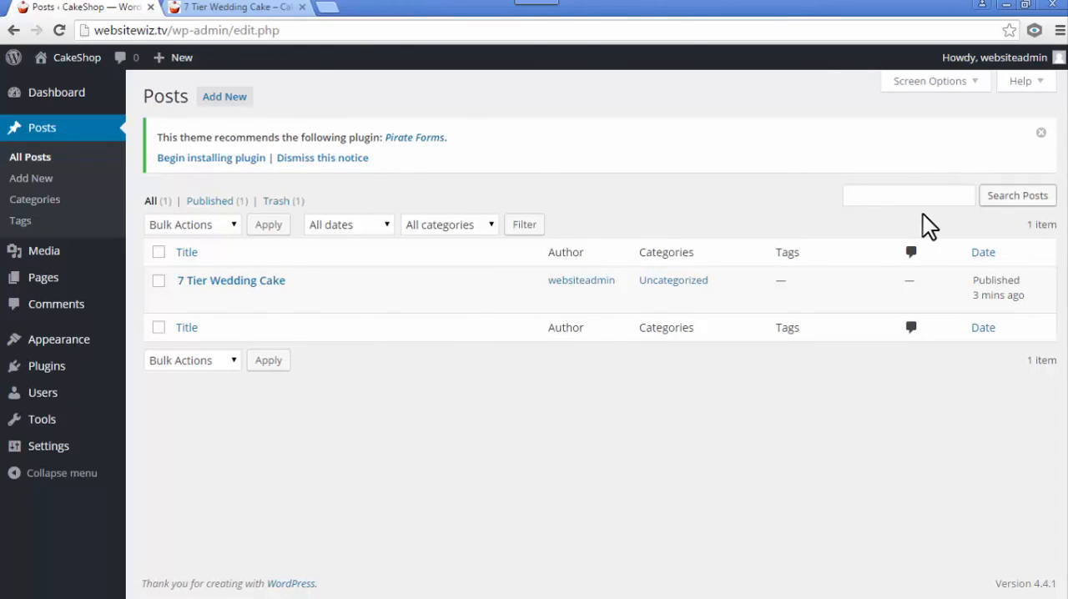
- Visit the site's front page from the admin area and close the 7 Tier Wedding Cake browser tab
mouse_move(77, 60)
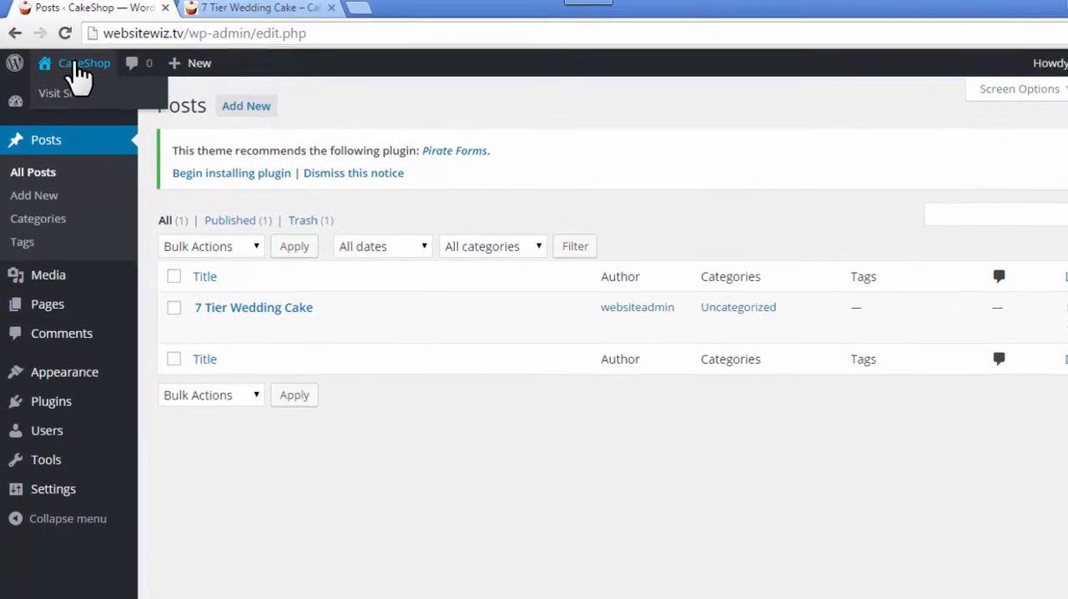
click(65, 95)
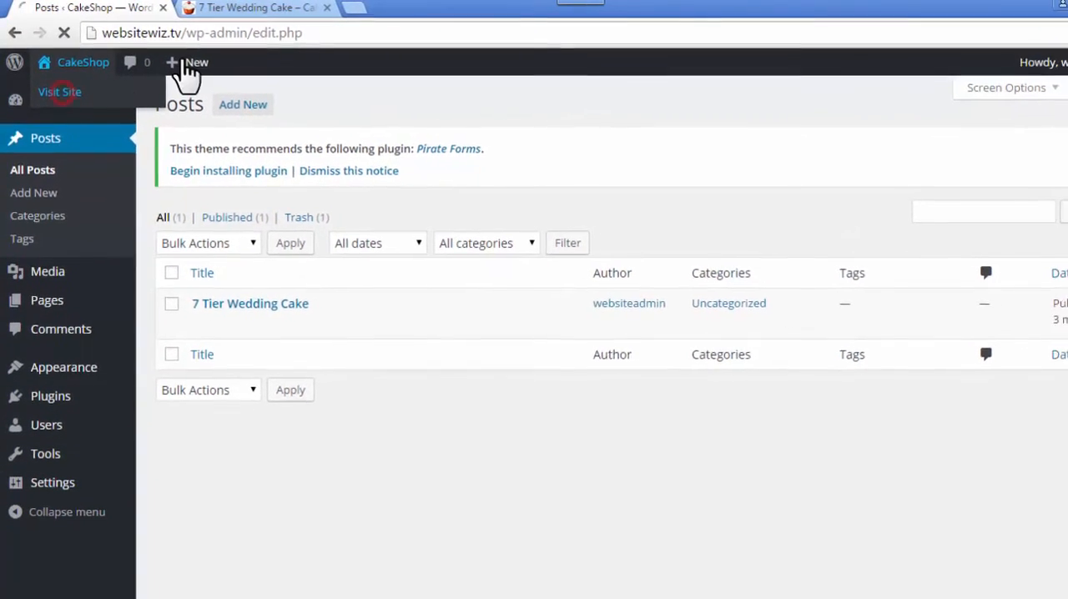
click(237, 9)
click(302, 8)
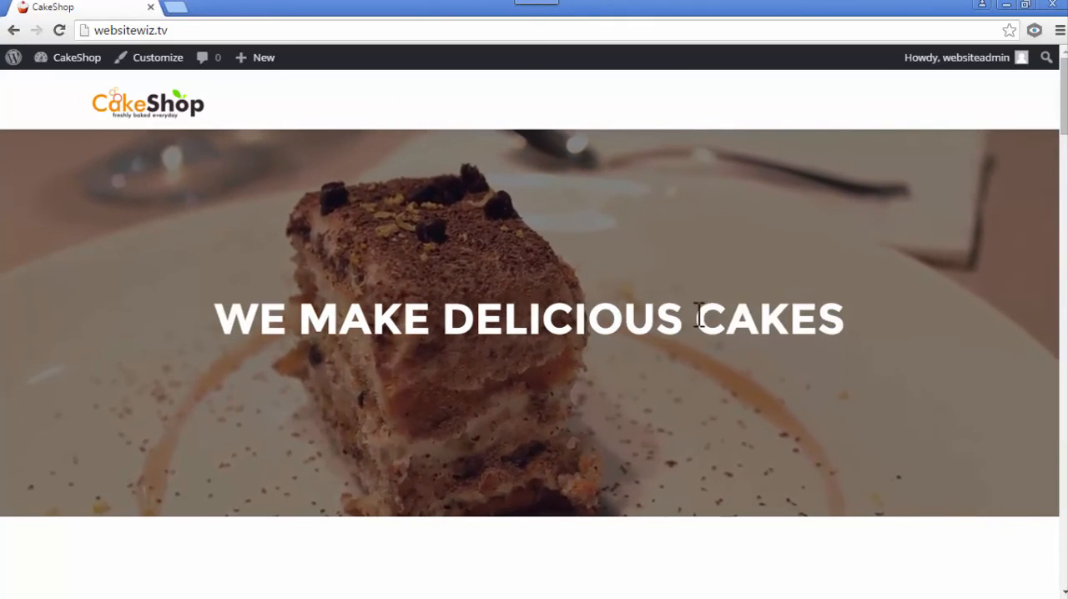
- Review the finished homepage from the headline through the cake, bakers, customers, blog and contact sections to the footer
scroll(660, 350, down, 4)
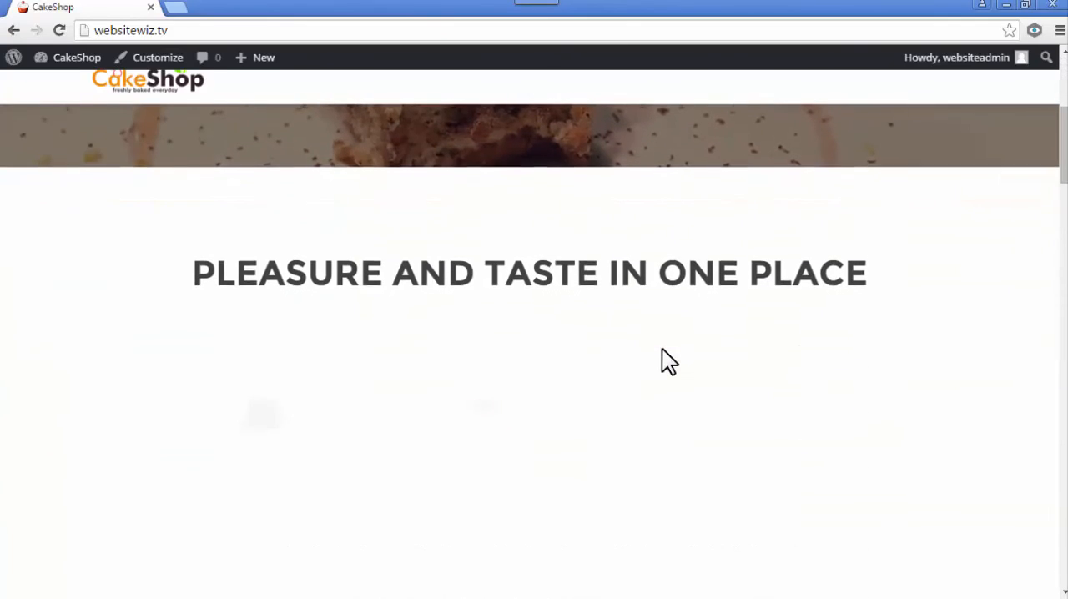
scroll(514, 345, down, 3)
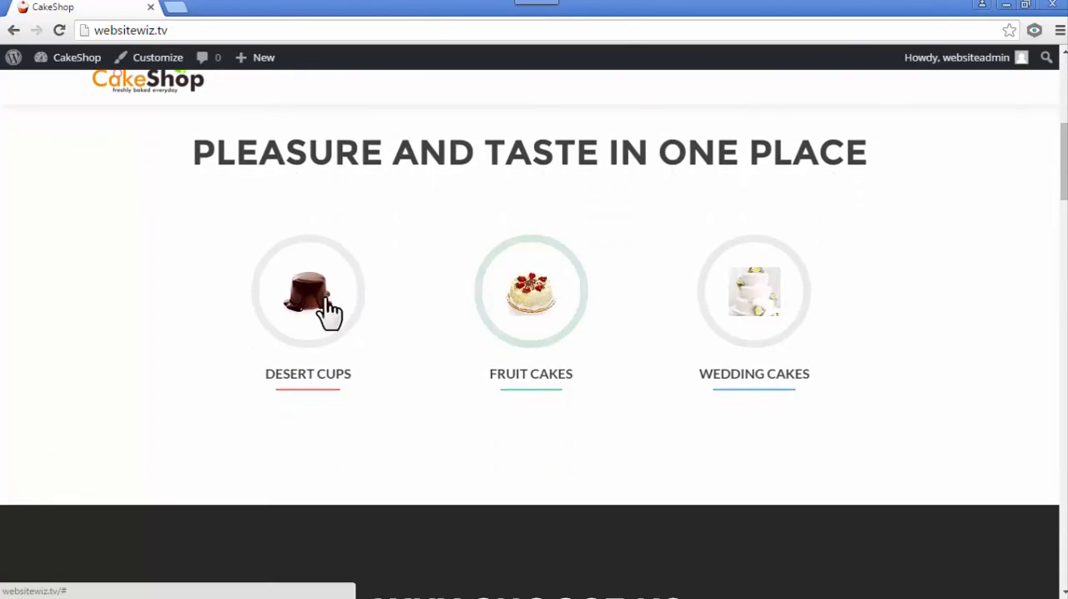
scroll(893, 295, down, 5)
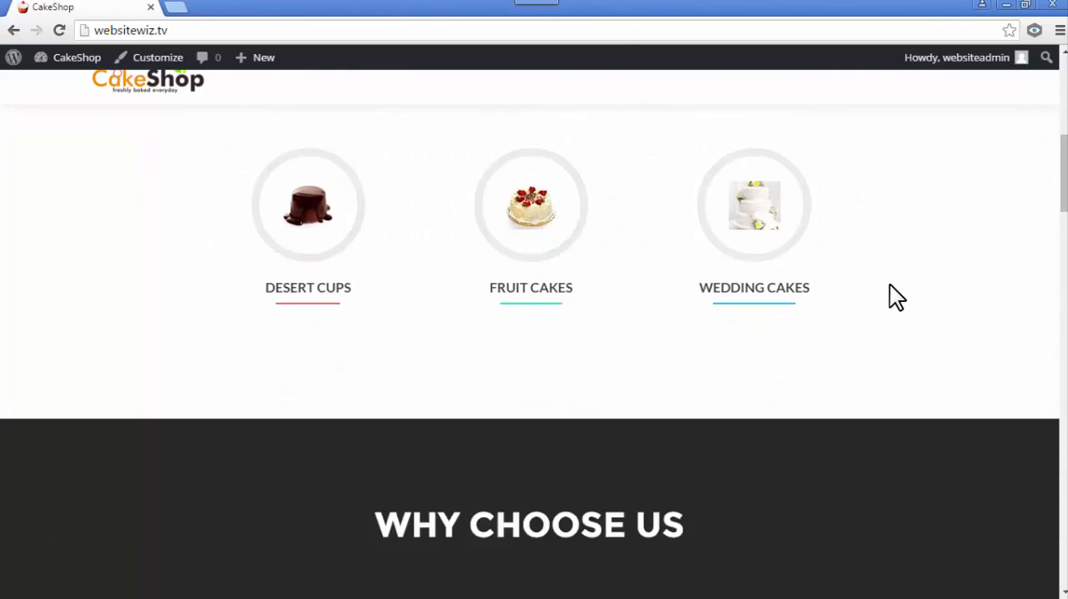
scroll(894, 288, down, 1)
scroll(538, 331, down, 7)
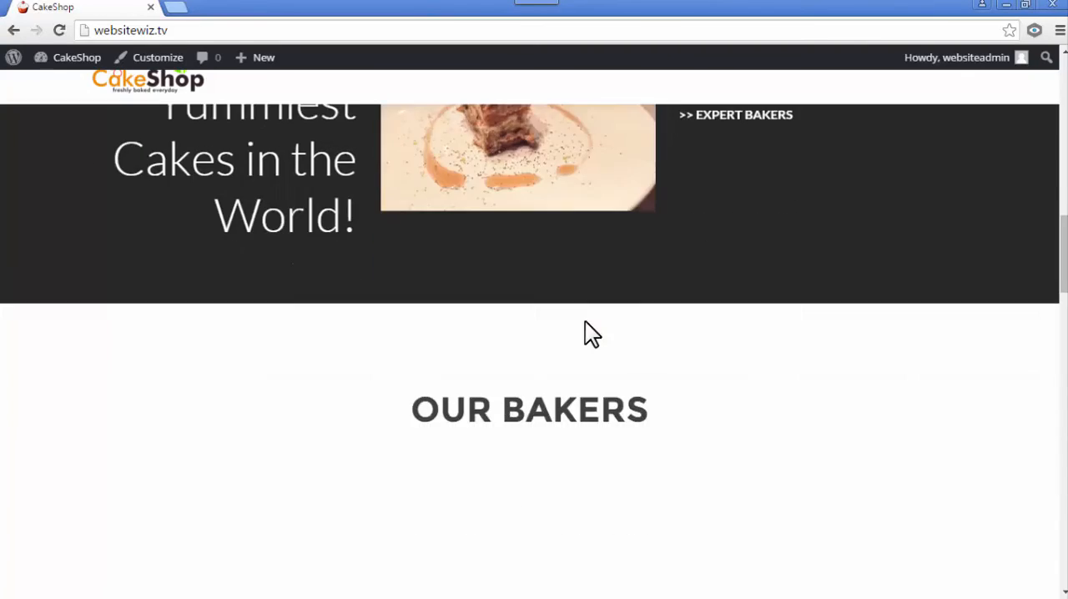
scroll(576, 350, down, 7)
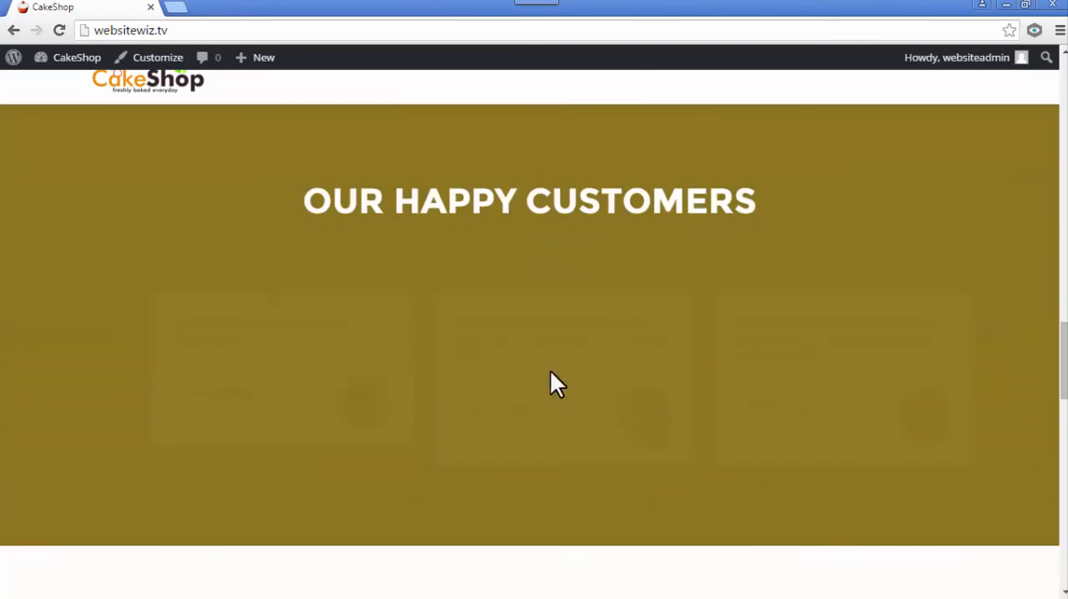
scroll(496, 284, up, 1)
scroll(465, 331, down, 1)
scroll(567, 288, down, 5)
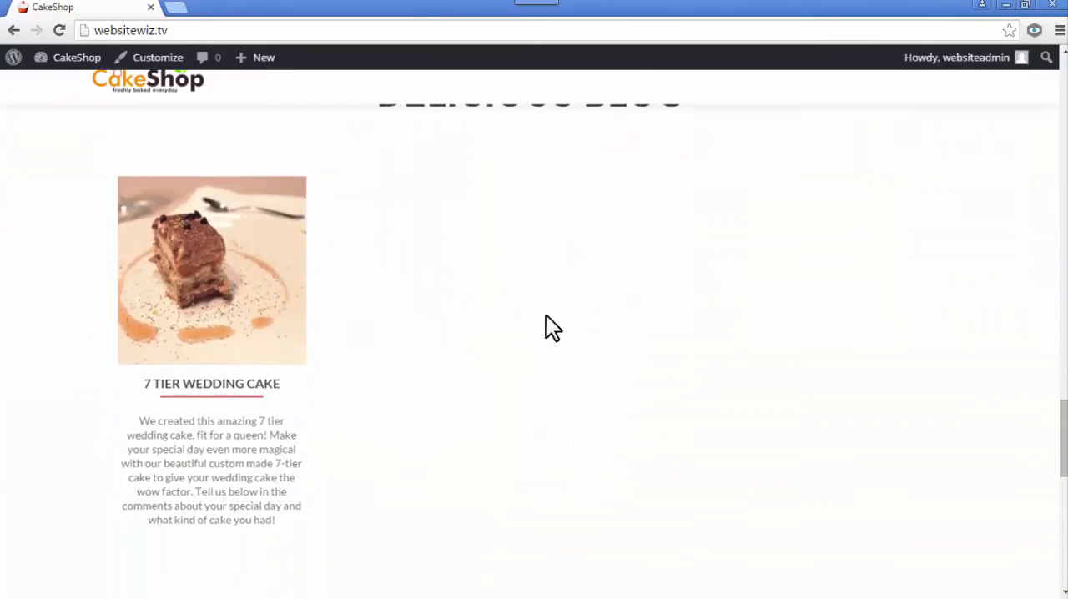
scroll(351, 348, up, 1)
scroll(509, 347, down, 4)
scroll(573, 313, down, 5)
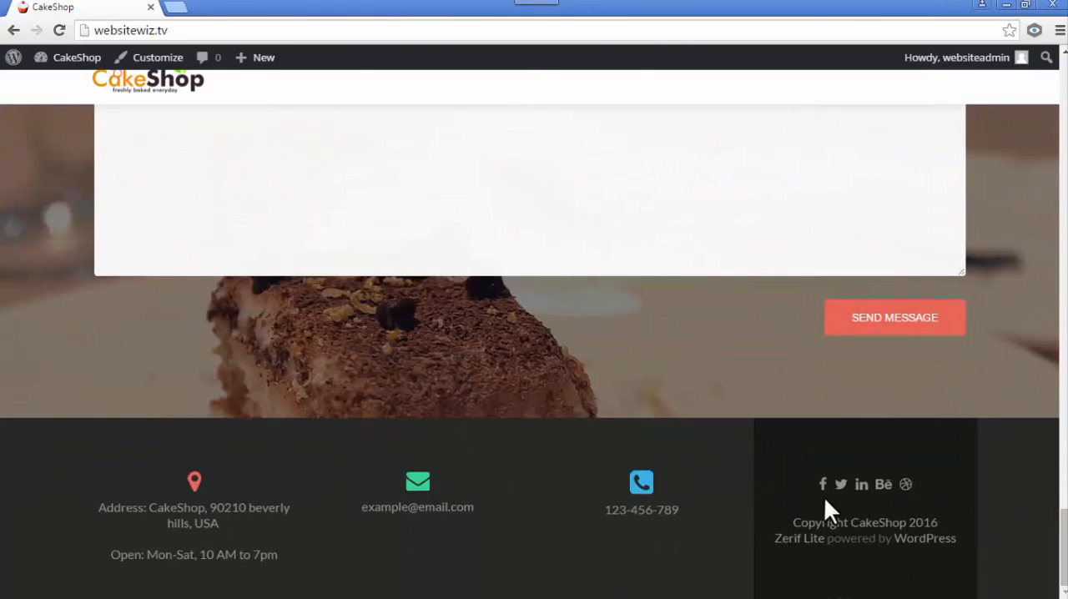
scroll(553, 370, up, 8)
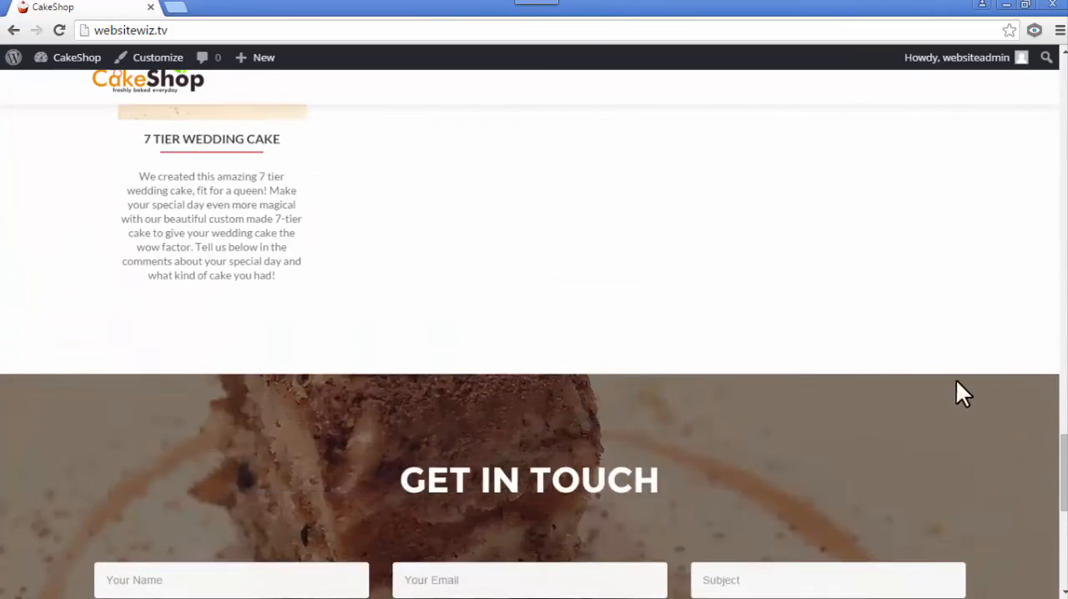
scroll(700, 420, up, 15)
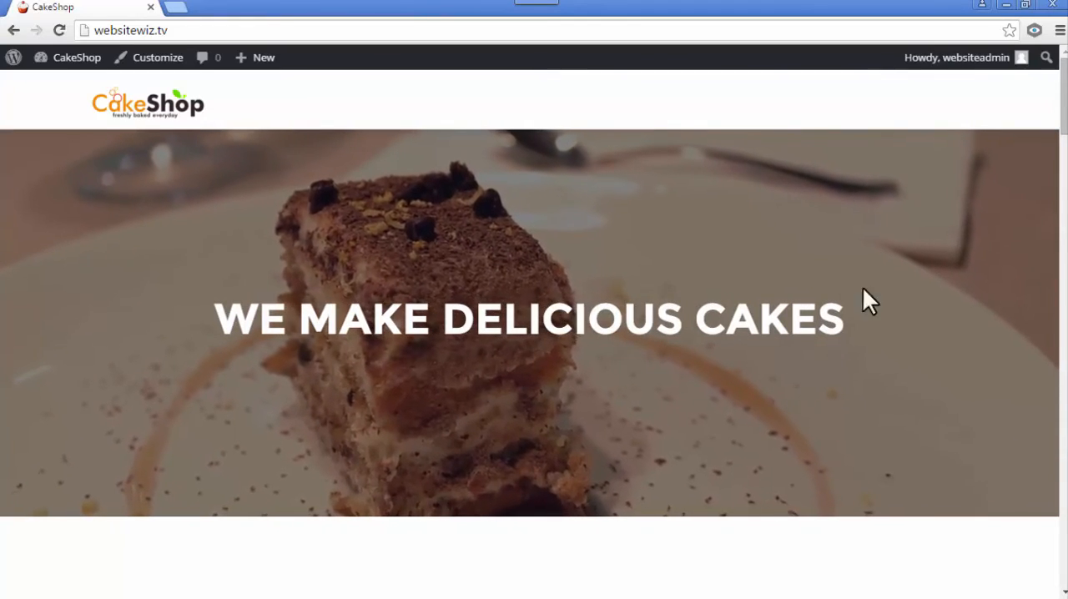
mouse_move(1064, 95)
mouse_down()
mouse_move(1064, 466)
mouse_move(1064, 96)
mouse_up()
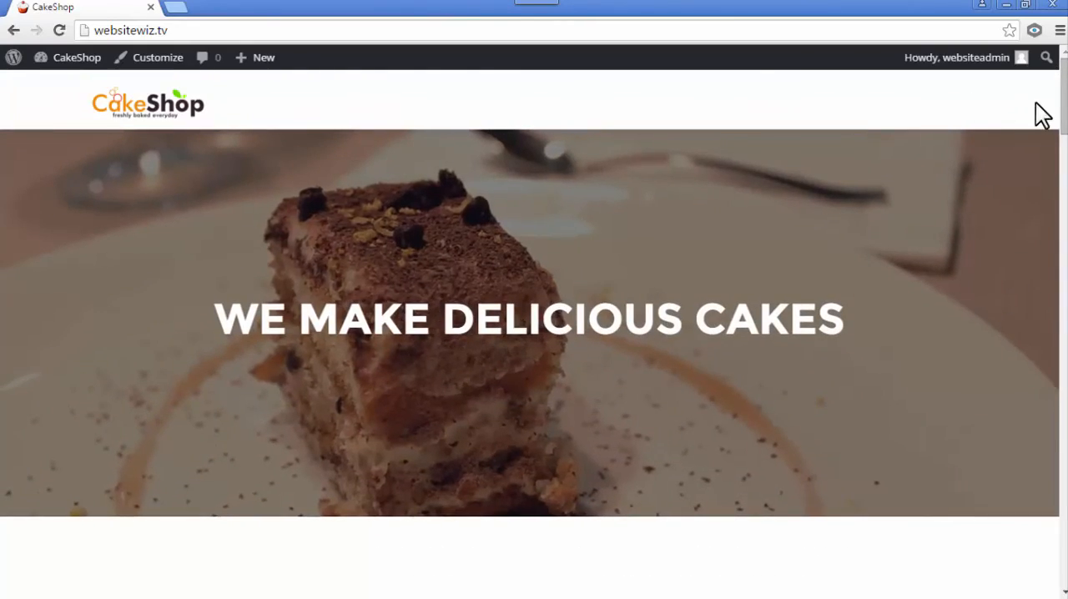
scroll(813, 229, down, 3)
scroll(795, 255, down, 3)
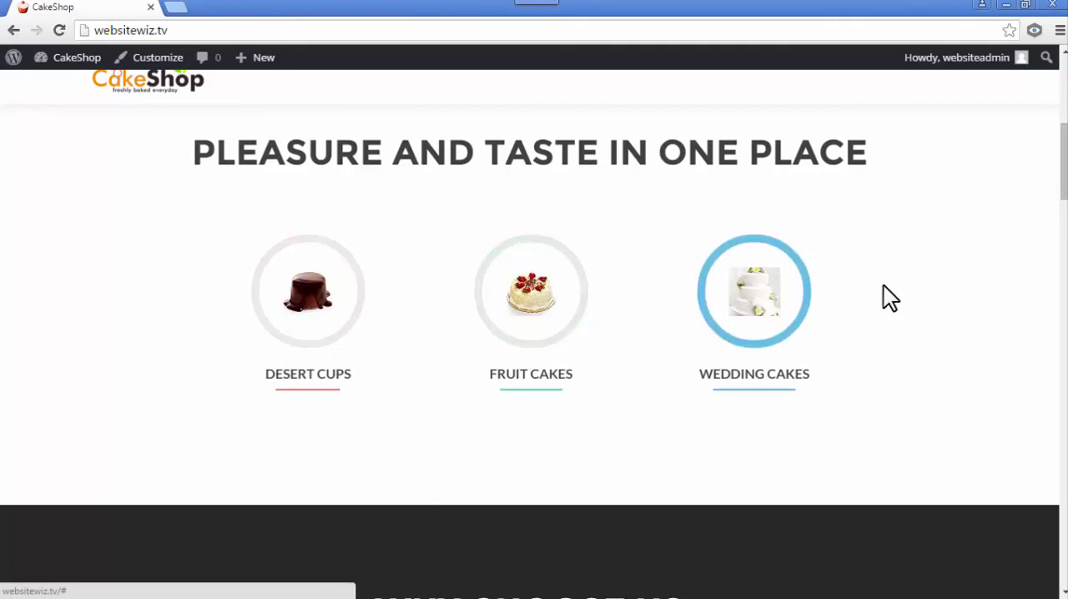
scroll(904, 283, up, 2)
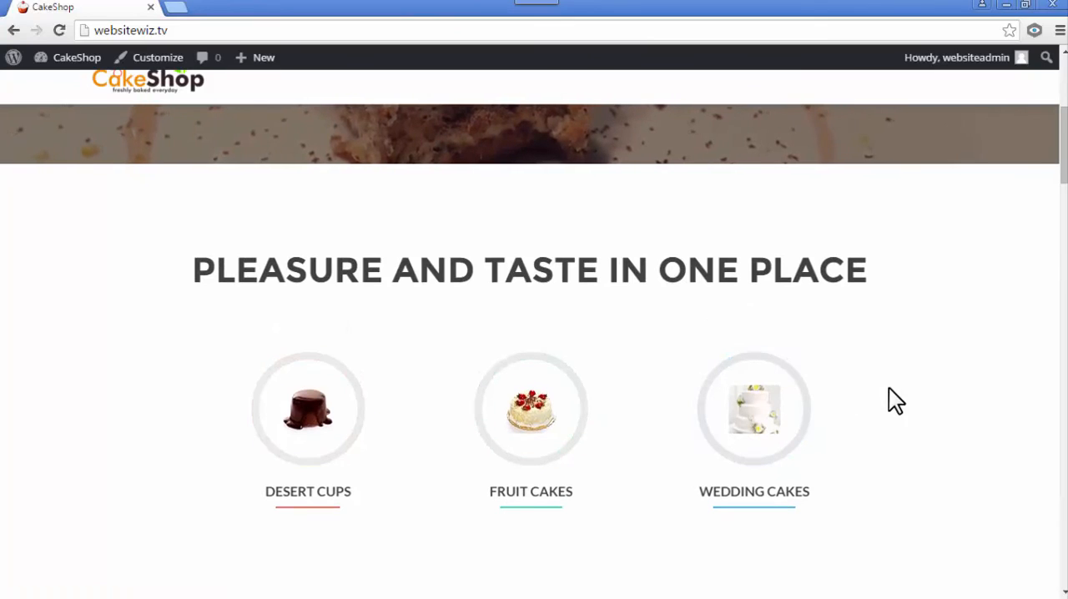
scroll(916, 375, up, 5)
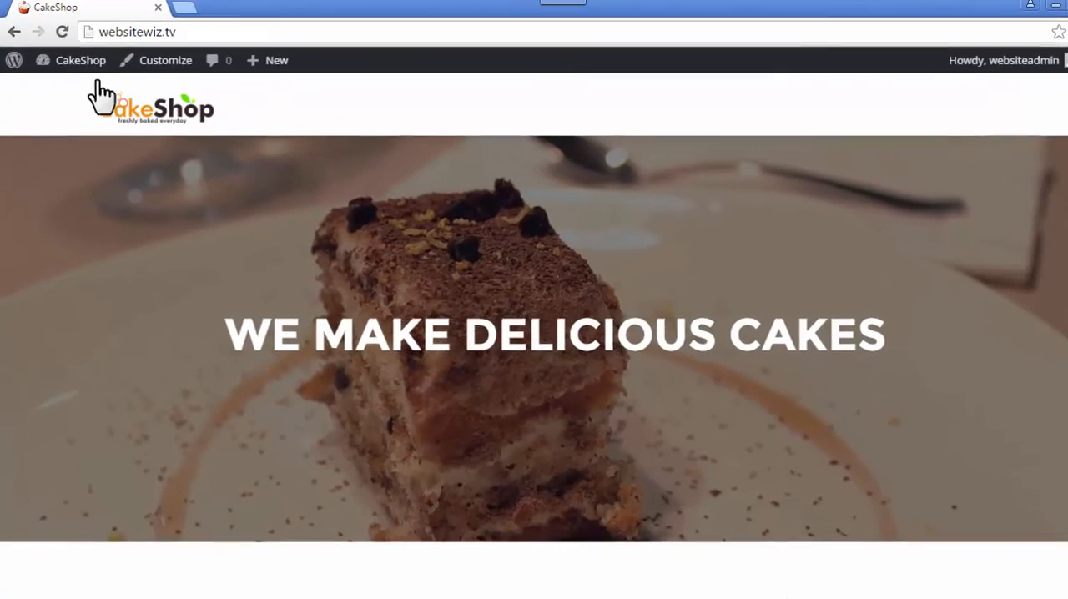
- Return to the dashboard and start a new page titled "Our Cakes"
mouse_move(73, 58)
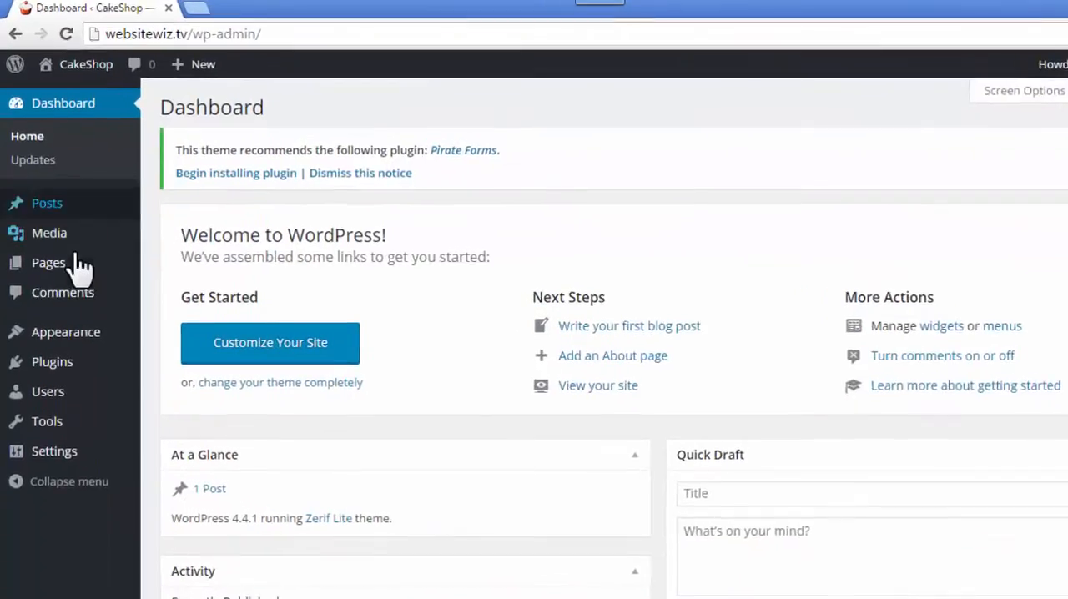
mouse_move(79, 265)
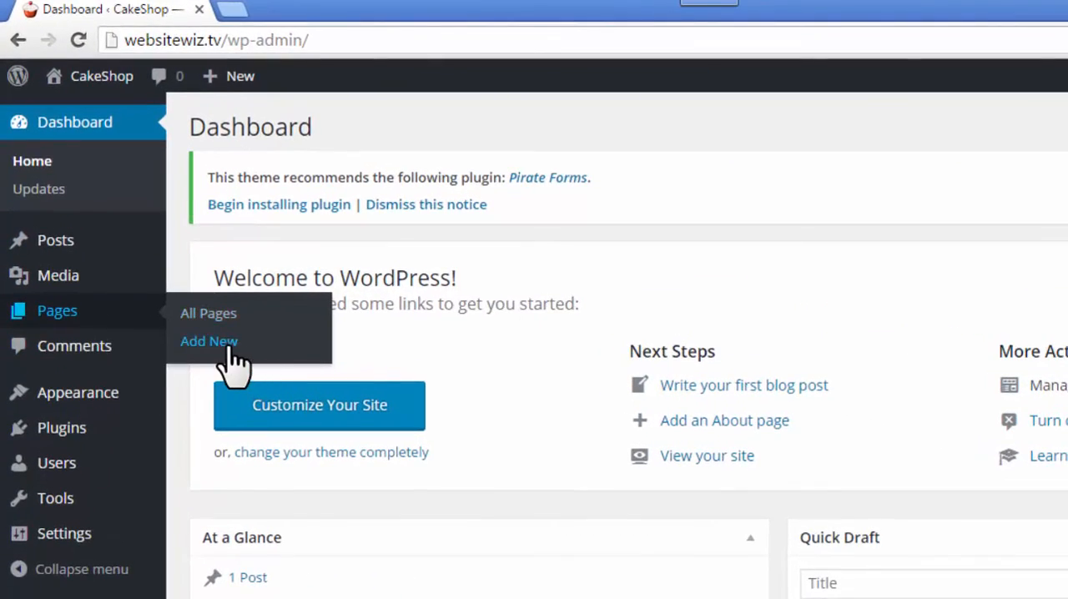
click(177, 289)
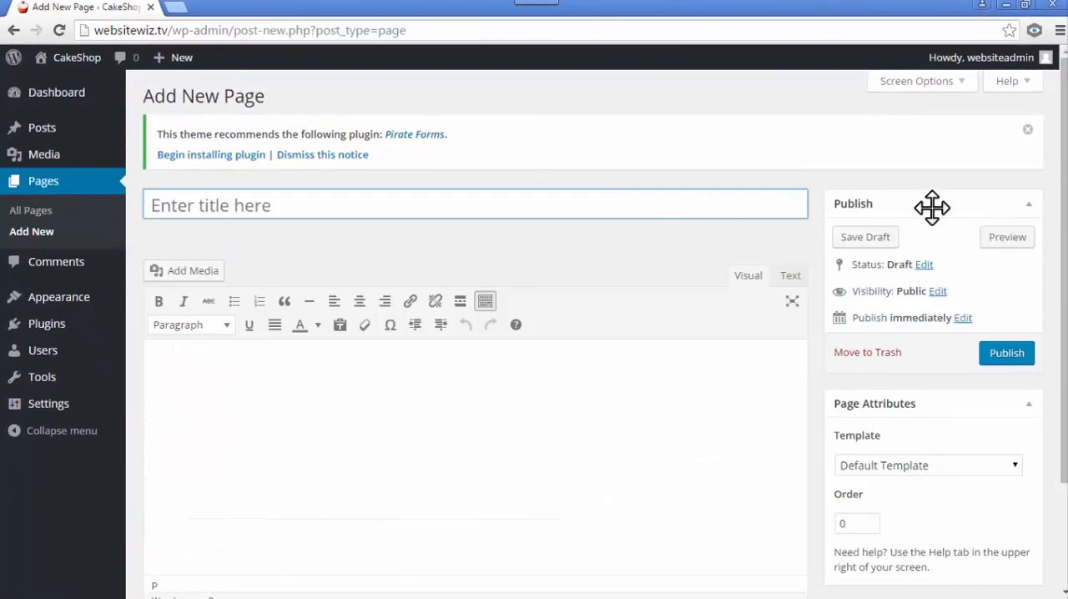
click(298, 212)
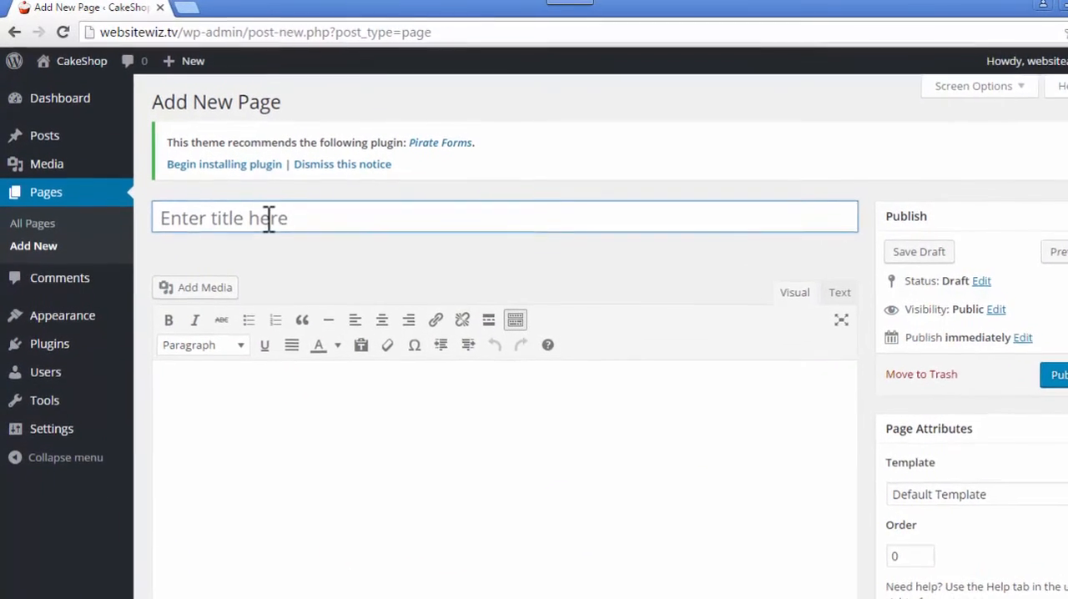
text(Our Cakes)
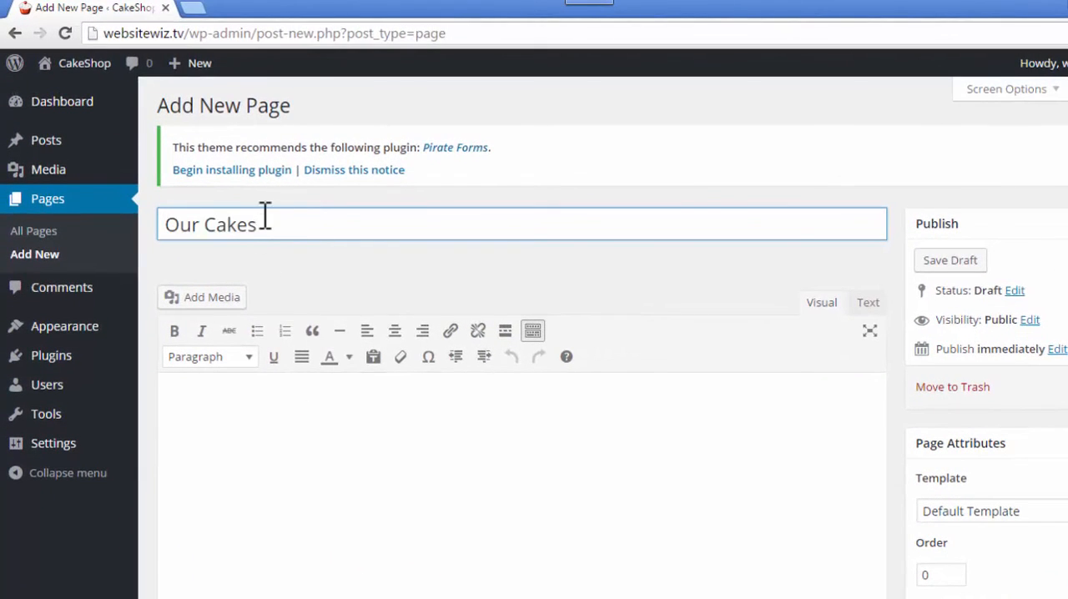
drag(265, 226, 164, 223)
click(316, 400)
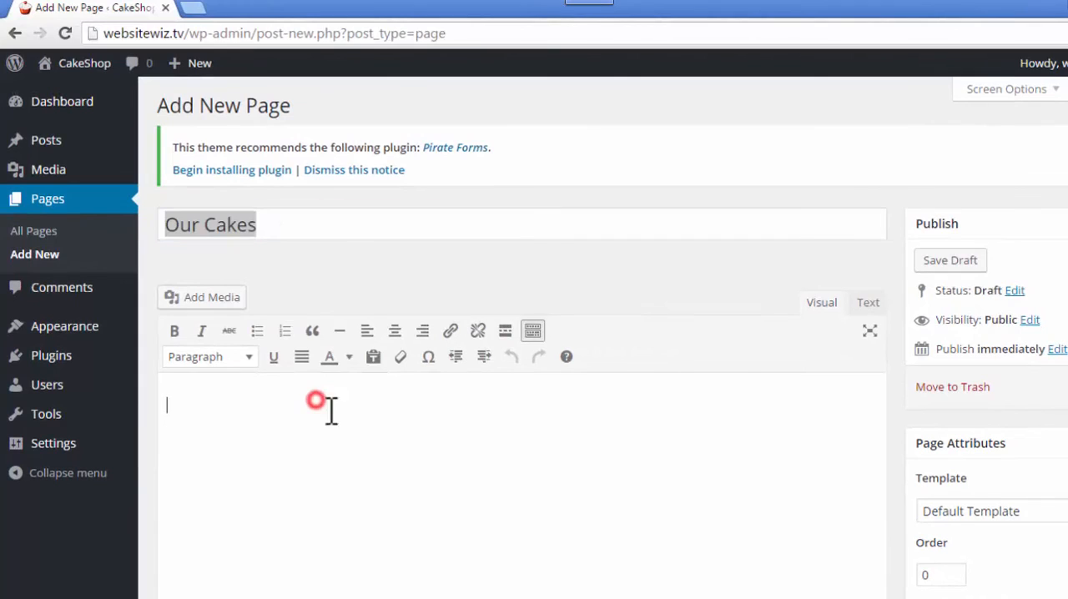
click(279, 230)
click(299, 467)
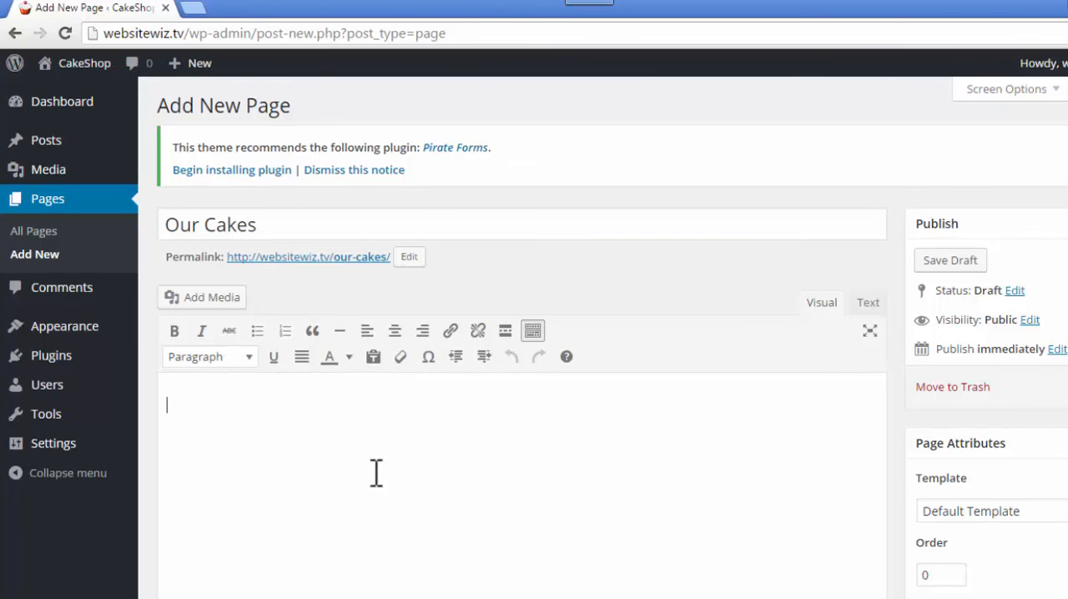
- Paste the prepared text about the range of cakes and custom designs into the body of the Our Cakes page
click(277, 421)
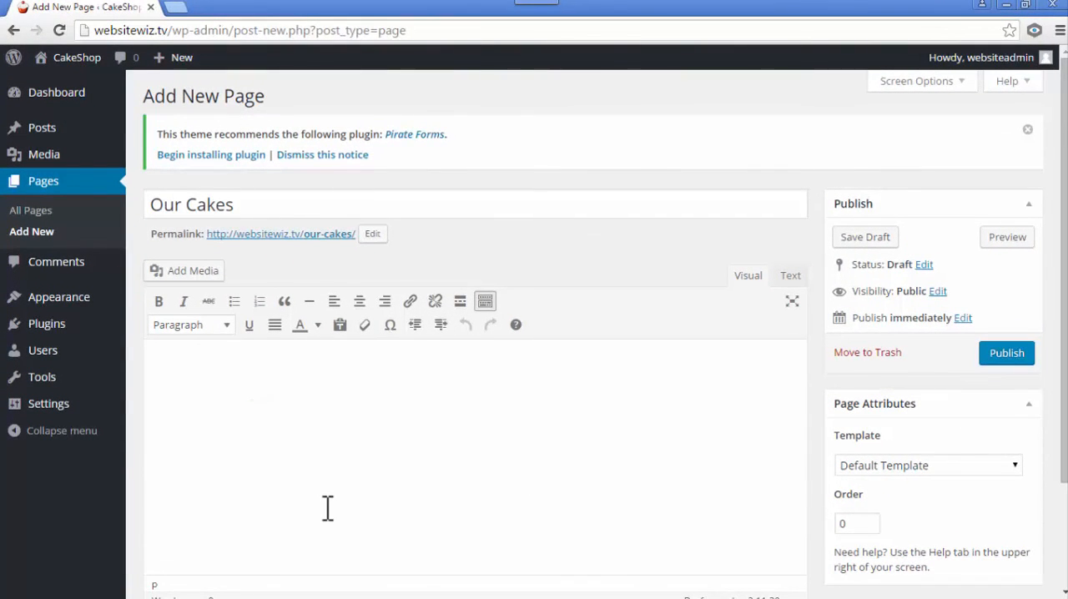
text(We offer a range of different cakes for any occasion. We bake everything in-house fresh on the day, enabling us to create the tastiest cakes around! Some of the cakes we bake include: Wedding Cakes Celebration Cakes Corporate Cakes Everyday Cakes & More! We also do custom designs so feel free to pop in or give us a quick call if you want any custom cake work done for a special occasion. We have created cakes for all occasions ranging from children's parties up to large corporate events.)
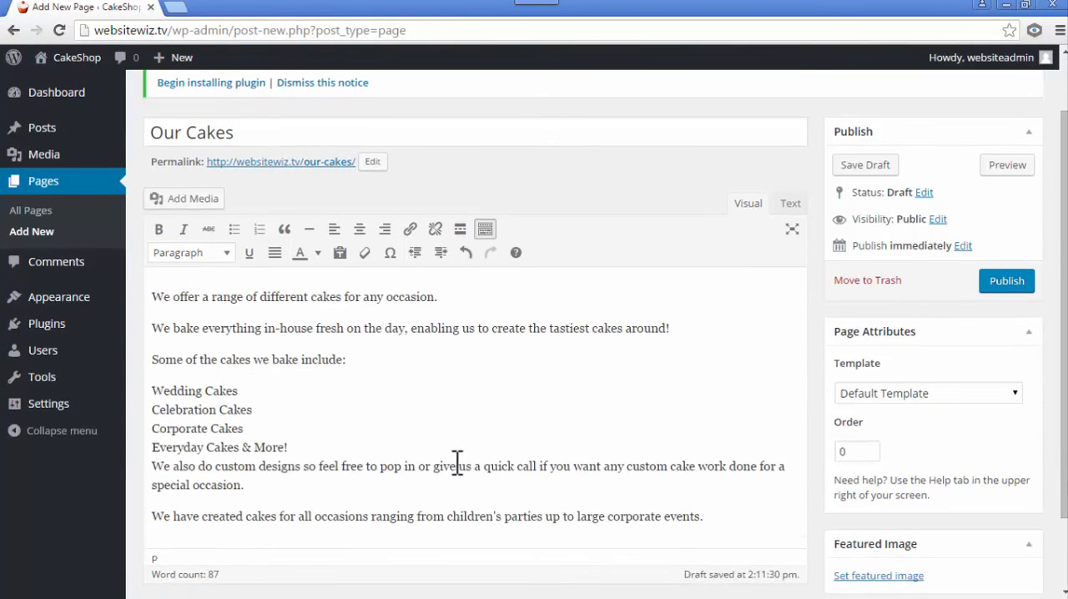
scroll(461, 466, up, 1)
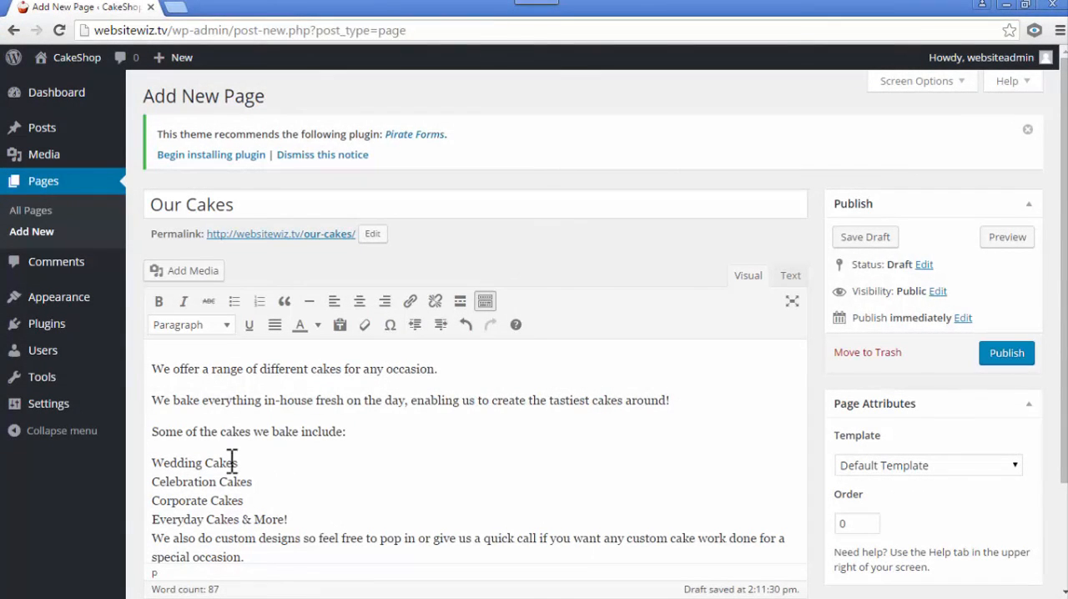
- Turn Wedding Cakes, Celebration Cakes, Corporate Cakes and Everyday Cakes & More! into separate items of a bulleted list
drag(165, 464, 181, 505)
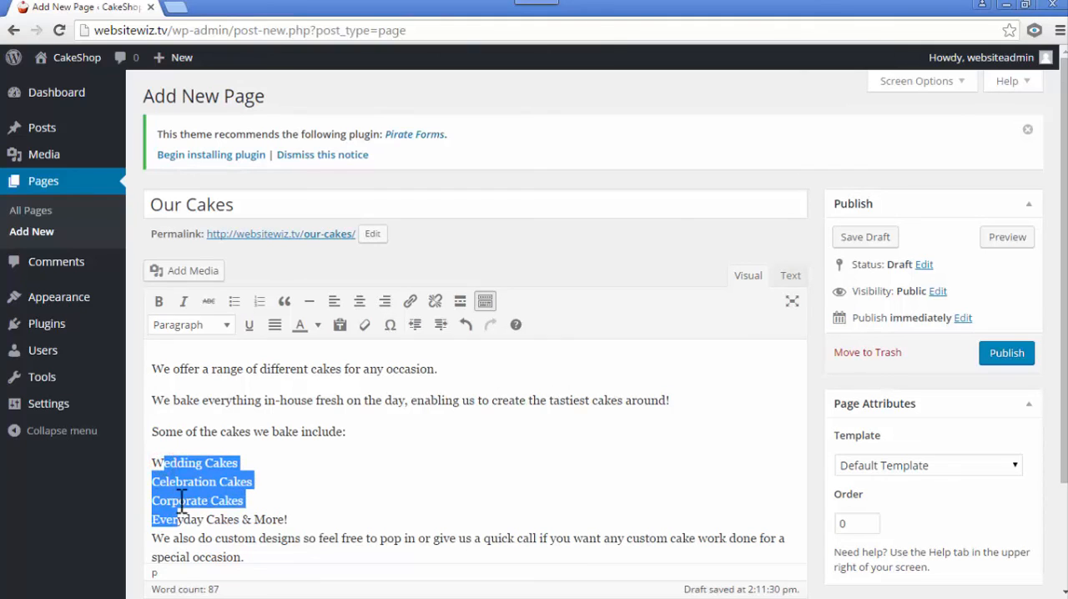
click(161, 461)
click(234, 301)
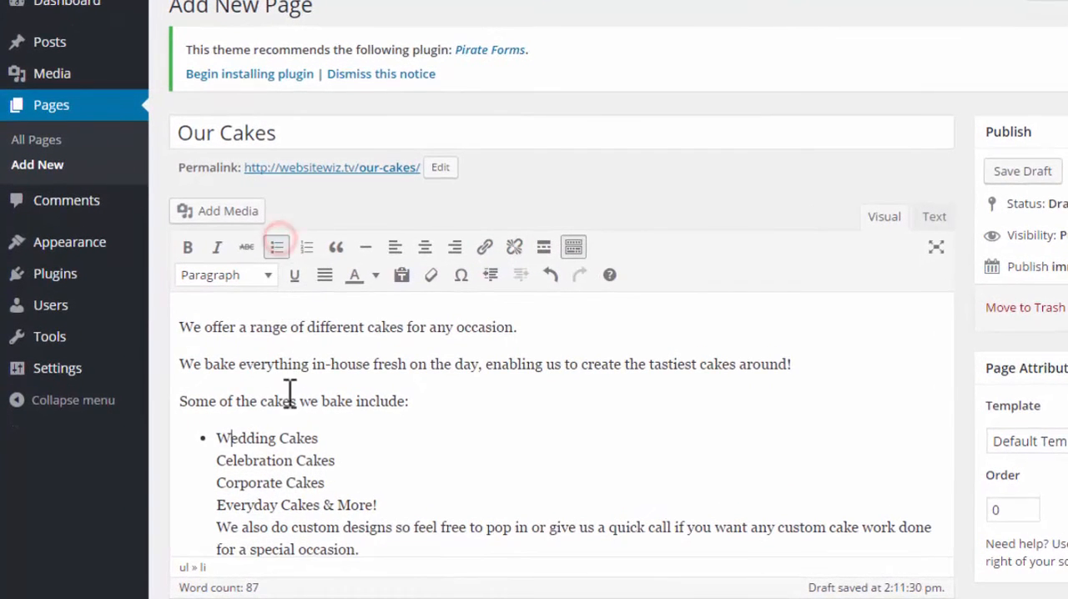
scroll(243, 421, down, 1)
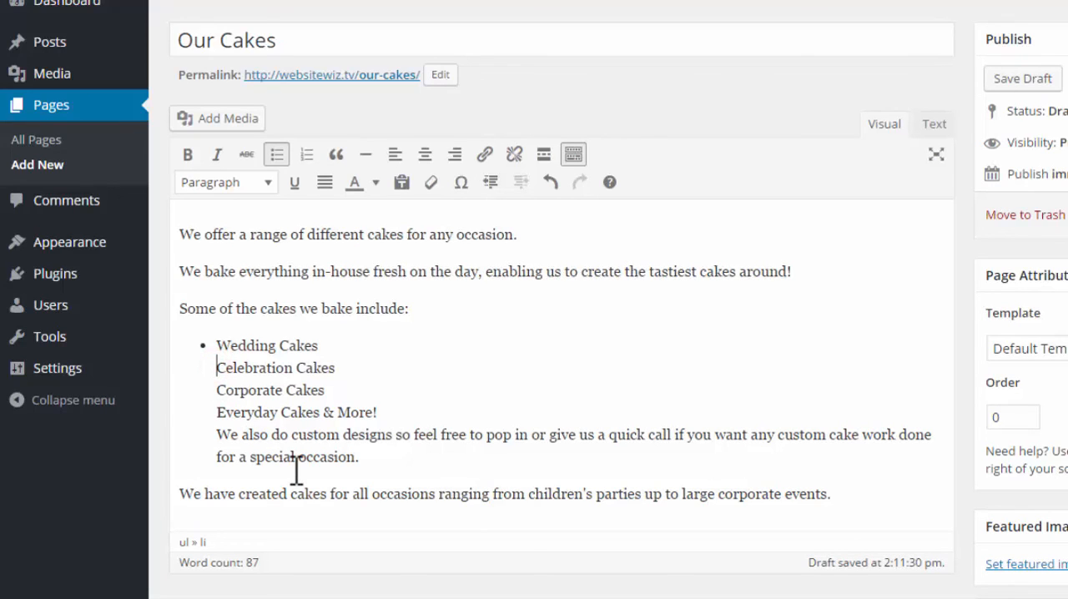
key(BackSpace)
key(Return)
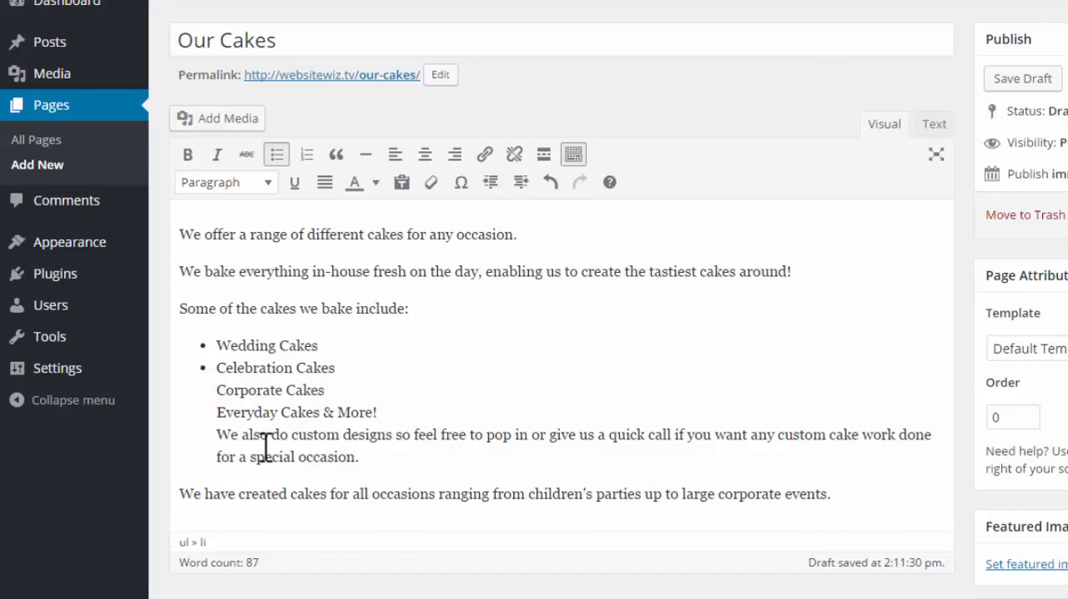
key(BackSpace)
key(Return)
key(BackSpace)
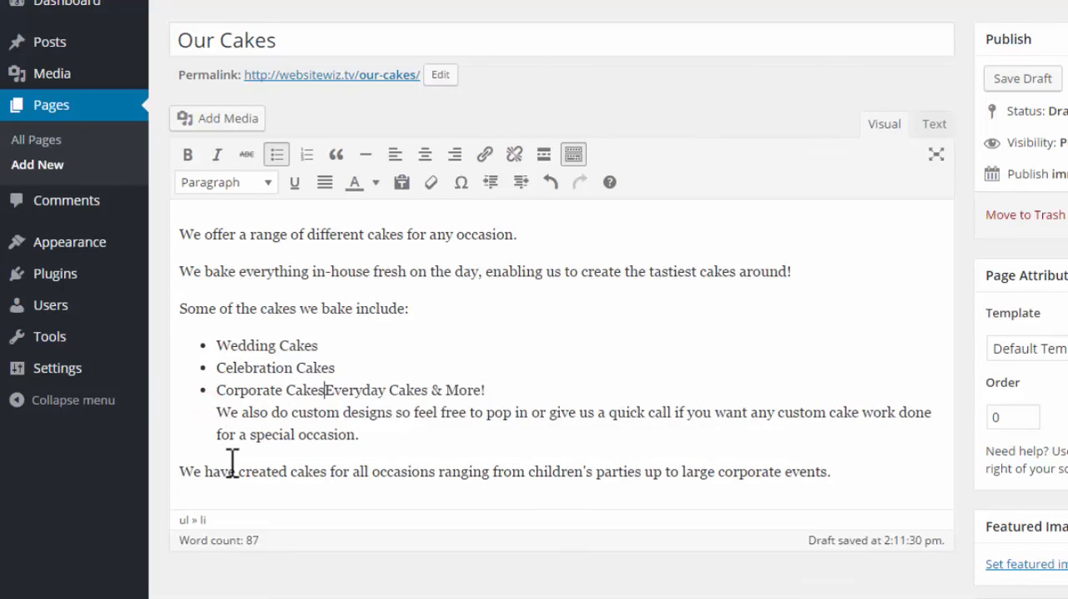
key(Return)
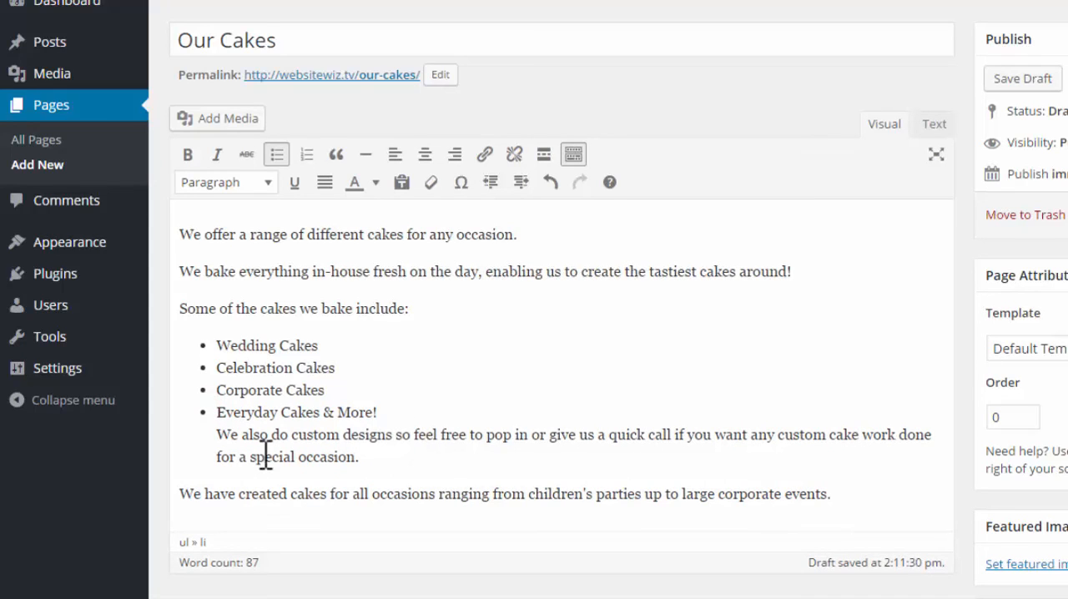
- End the bulleted list after Everyday Cakes & More! so the custom designs text becomes a normal paragraph
drag(245, 442, 241, 435)
click(409, 412)
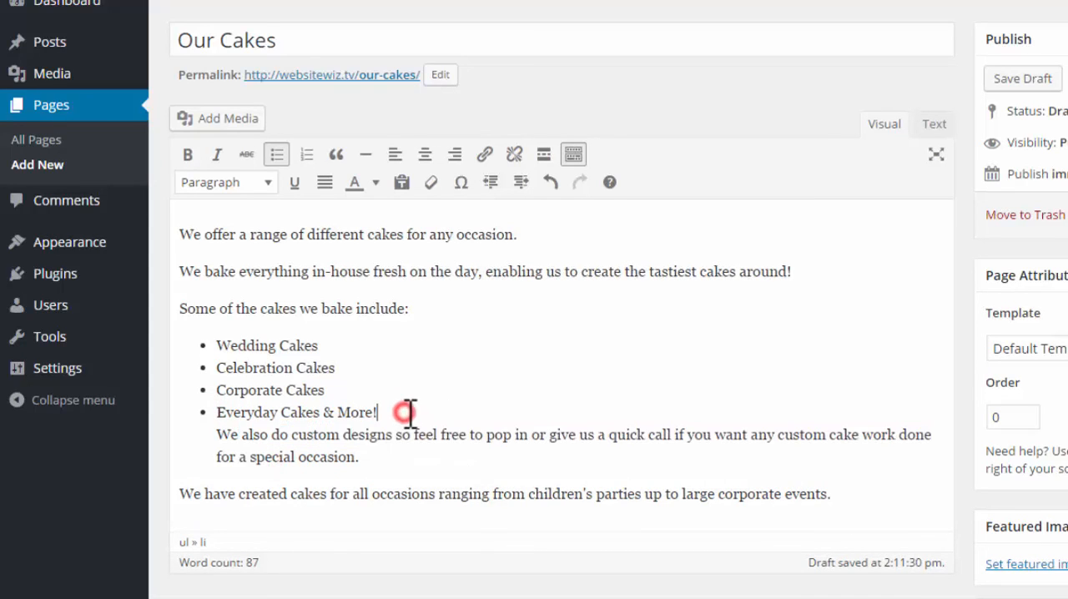
key(Return)
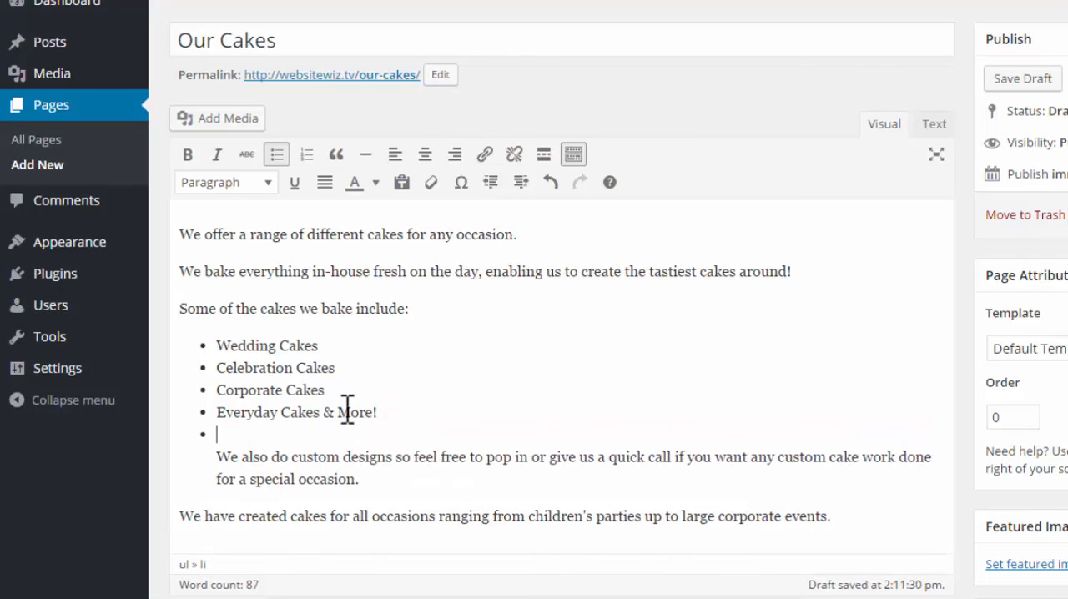
click(276, 155)
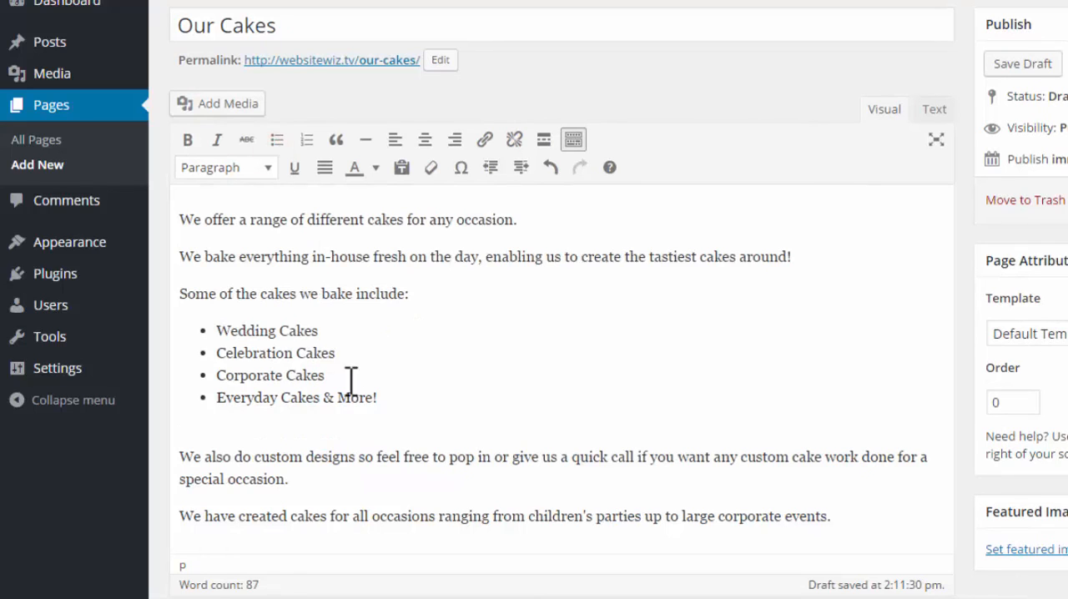
- Add an empty line between the bulleted list and the custom designs paragraph for placing an image
scroll(406, 381, up, 1)
scroll(406, 386, down, 2)
scroll(406, 386, up, 2)
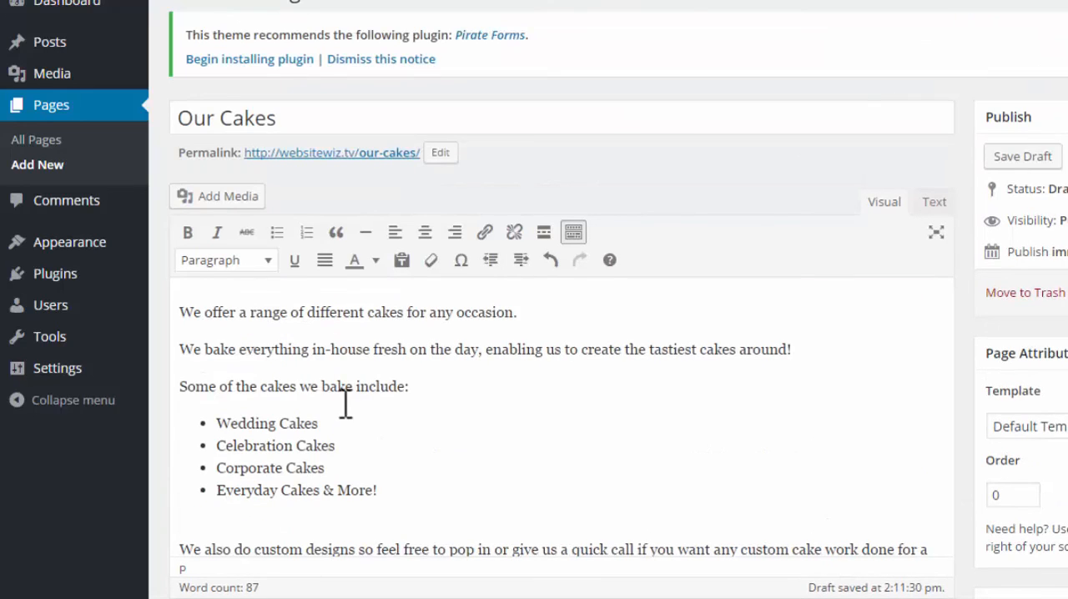
scroll(383, 483, down, 1)
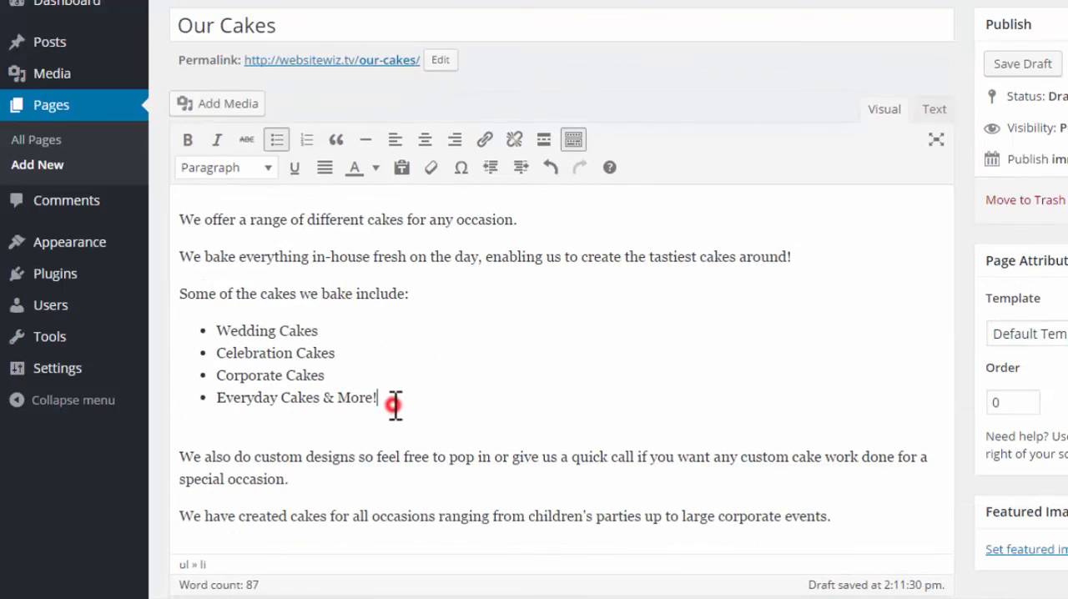
key(Return)
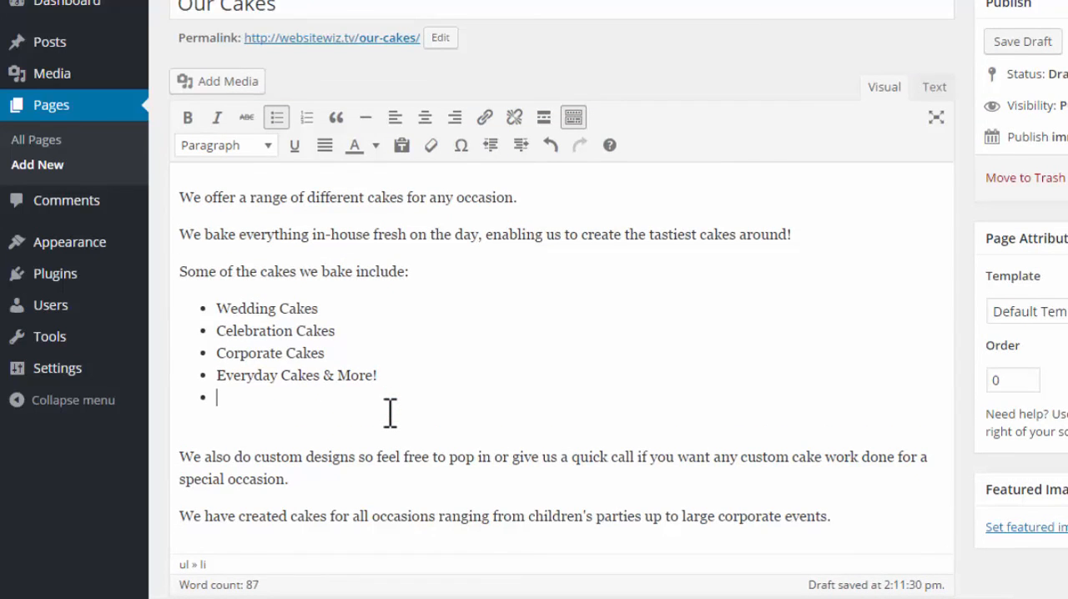
key(Return)
key(Delete)
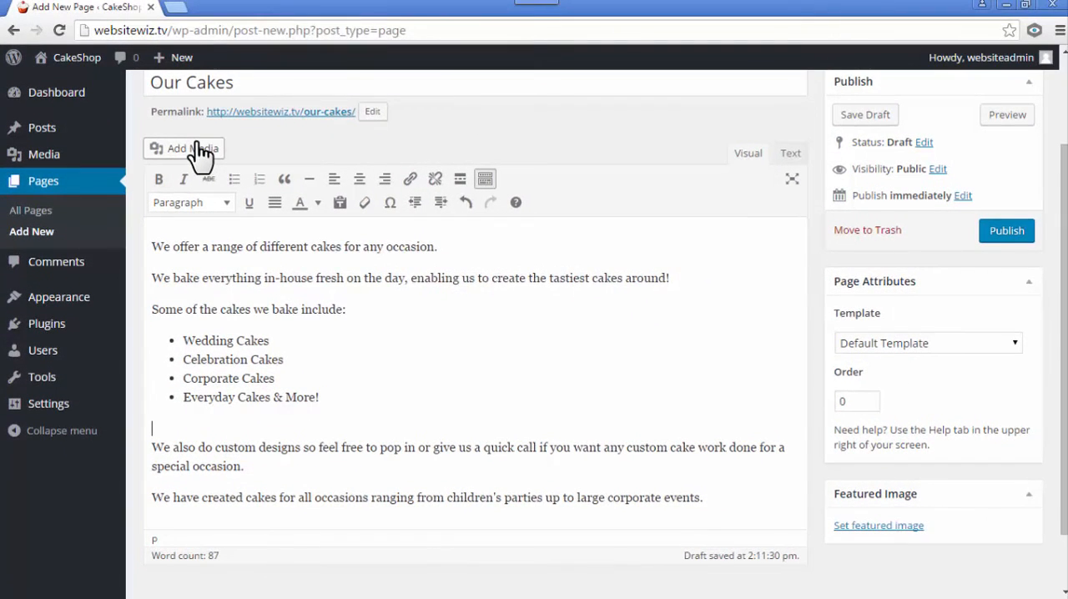
- Insert the cupcake image cropped-icon.png from the media library below the bulleted list
click(232, 66)
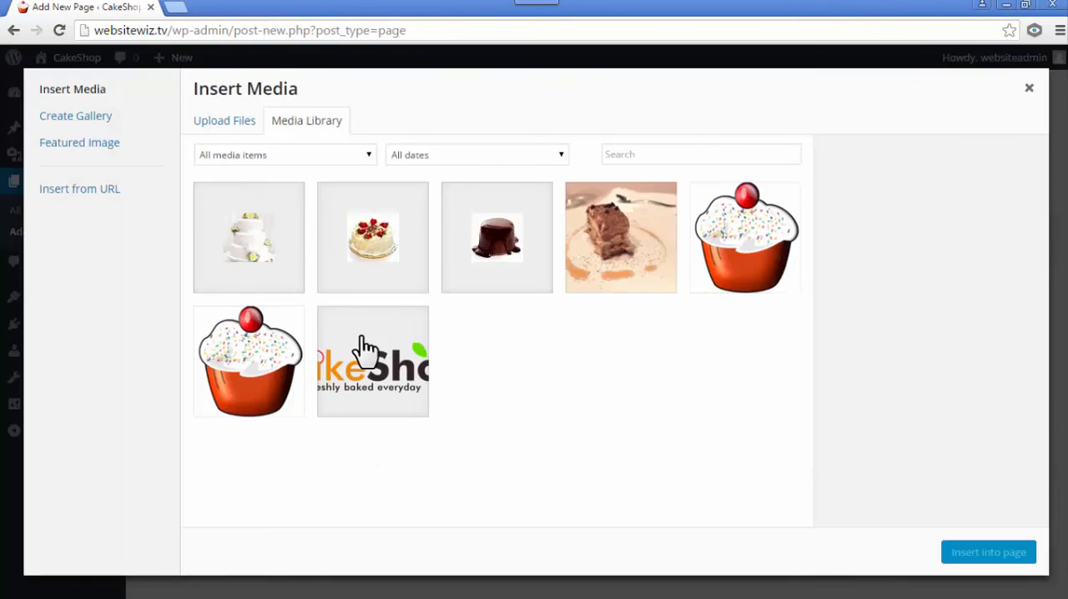
click(213, 121)
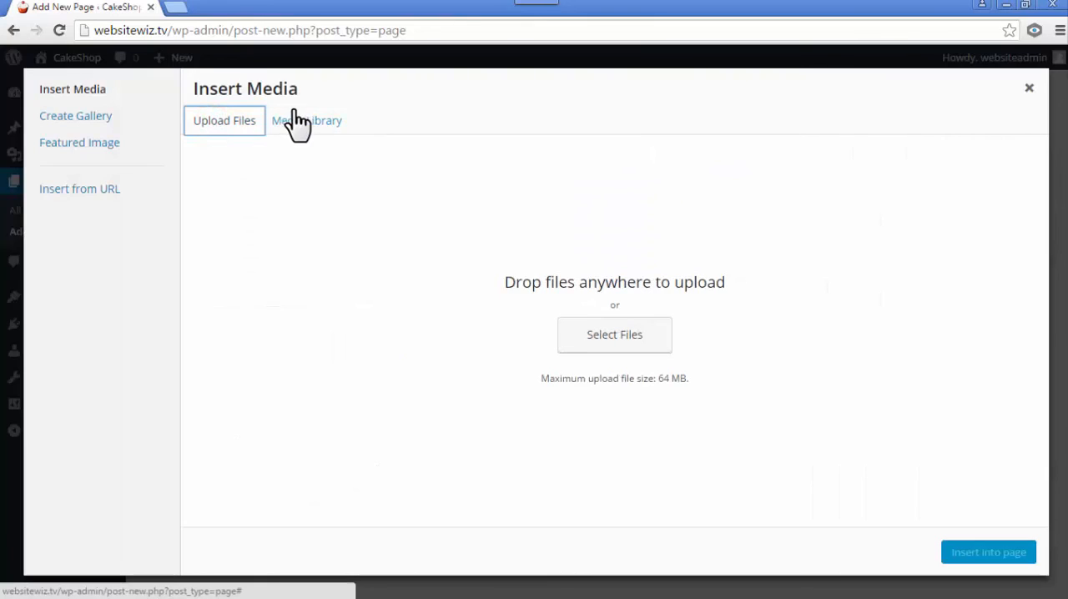
click(300, 122)
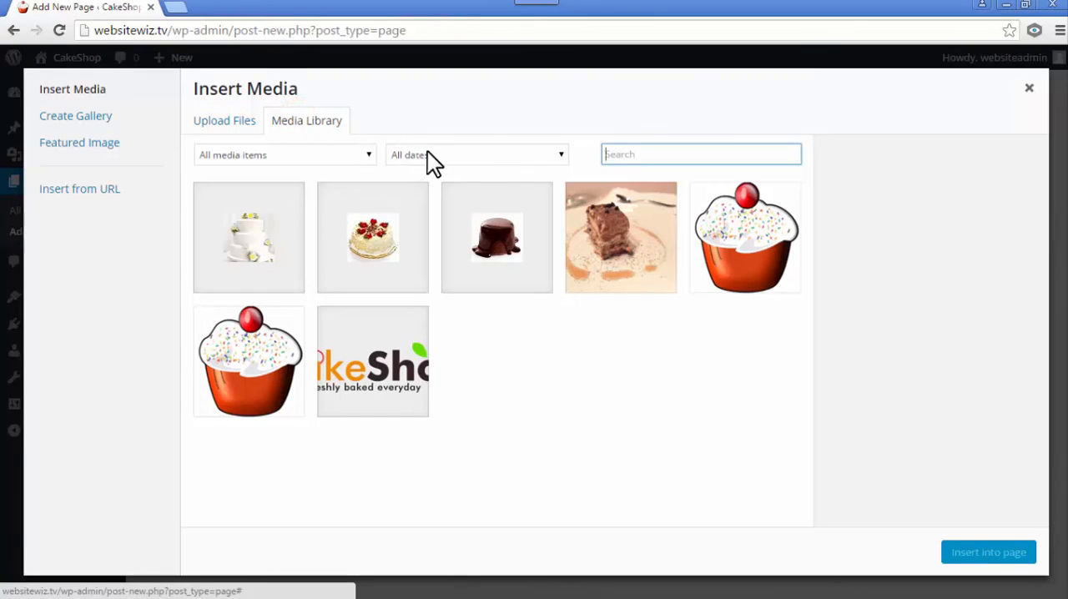
click(736, 240)
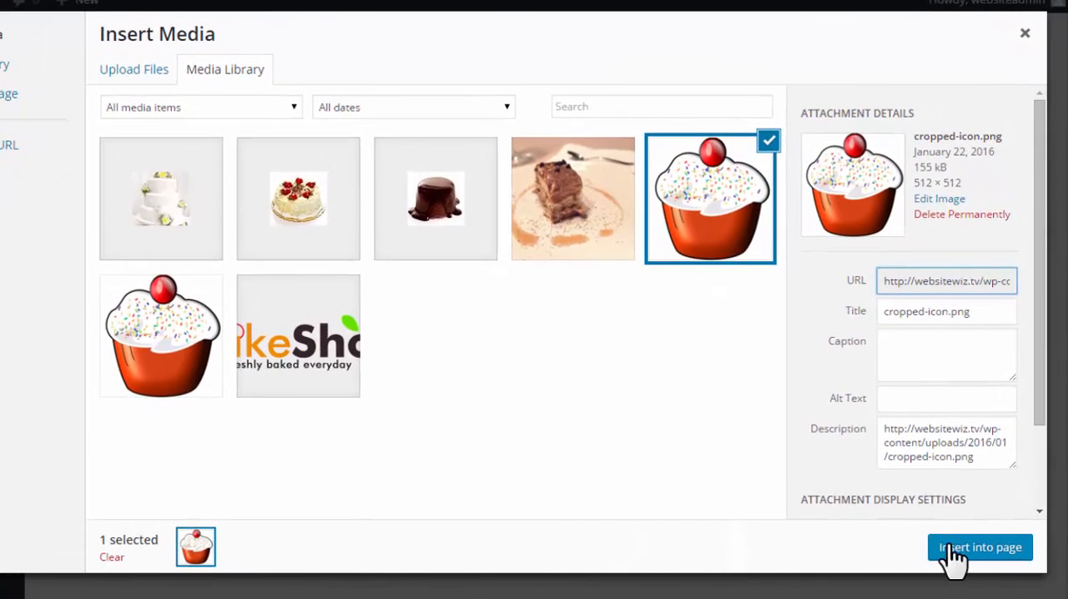
click(957, 557)
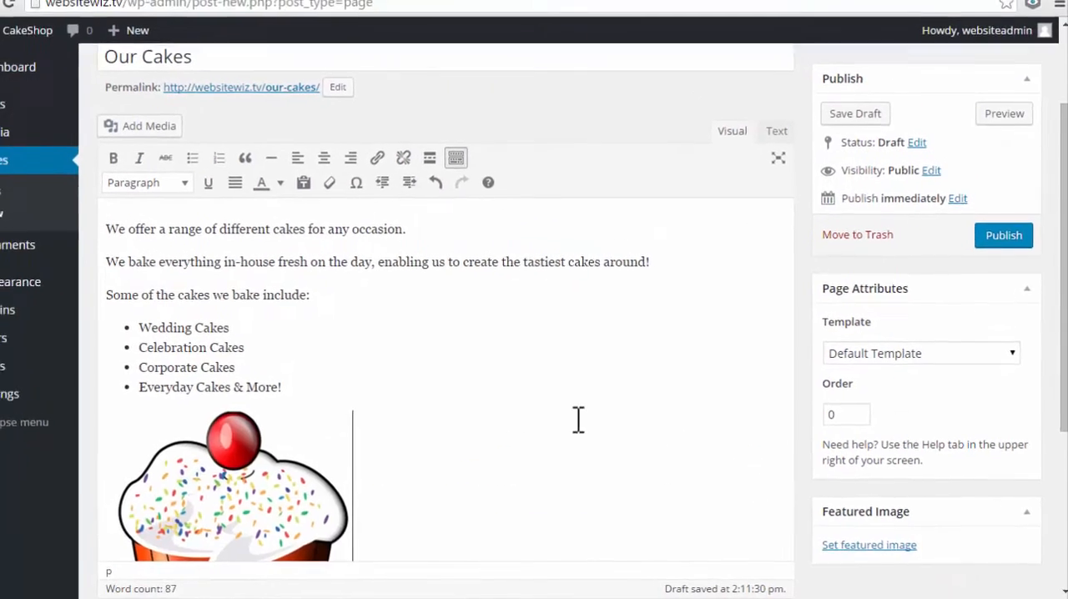
scroll(574, 430, down, 3)
scroll(475, 354, up, 3)
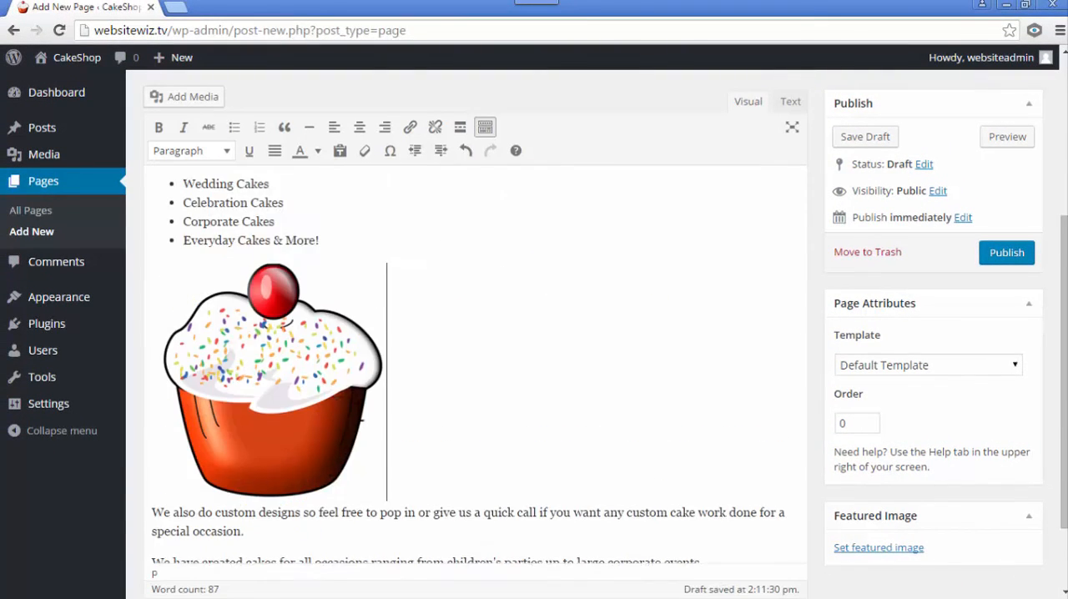
scroll(483, 362, down, 1)
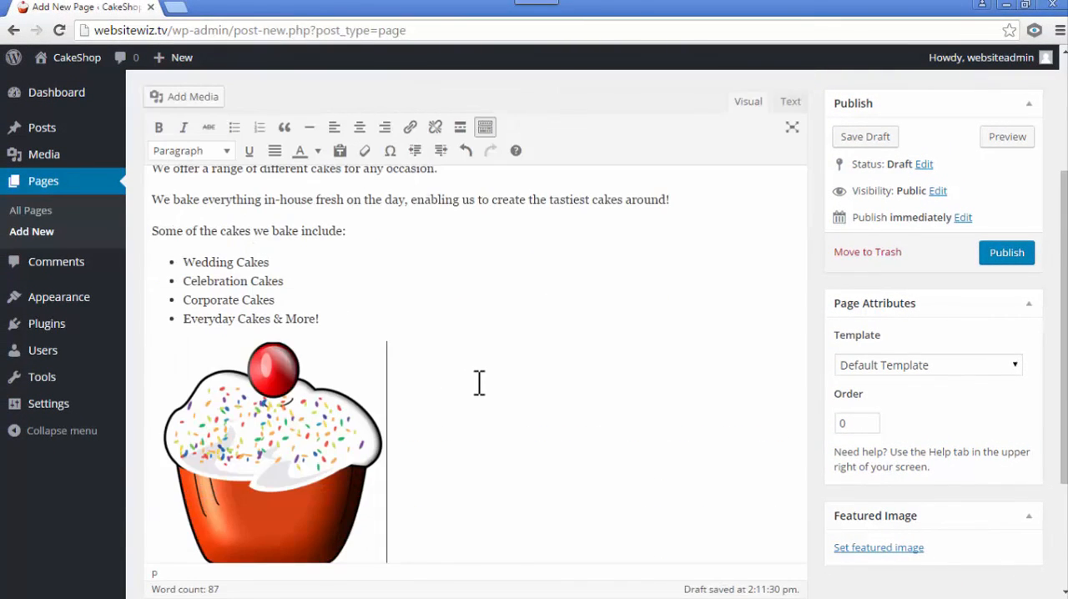
- Align the cupcake image to the centre of the page
scroll(479, 383, down, 1)
click(332, 406)
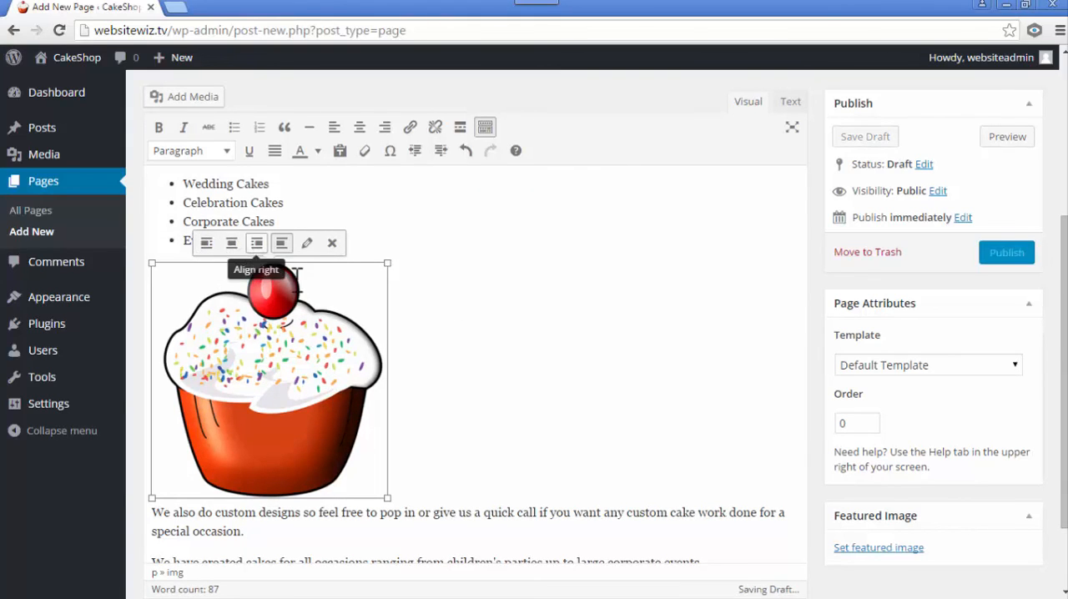
click(233, 242)
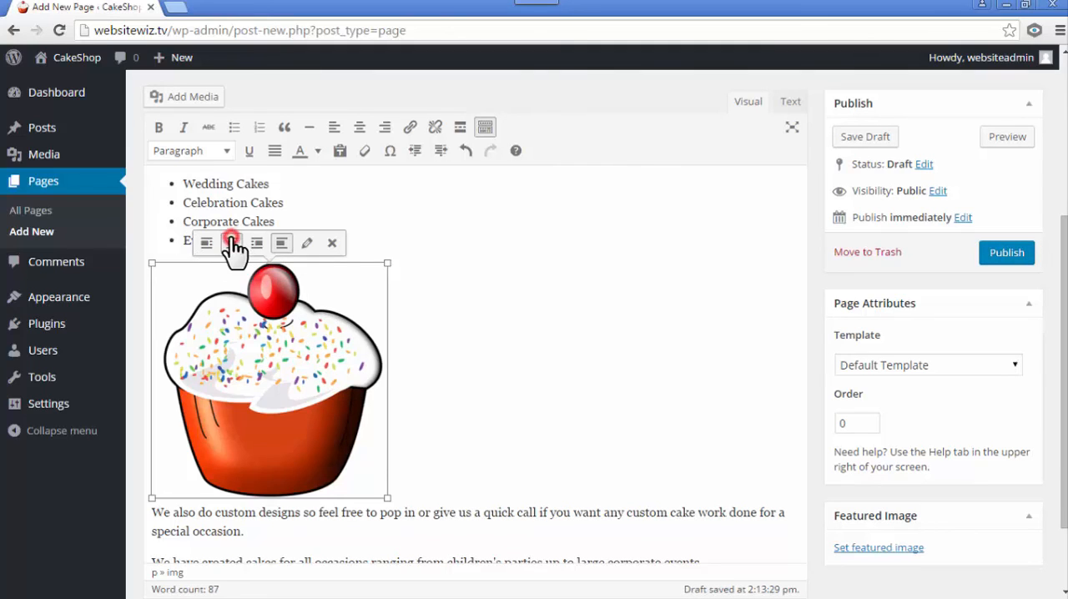
click(649, 299)
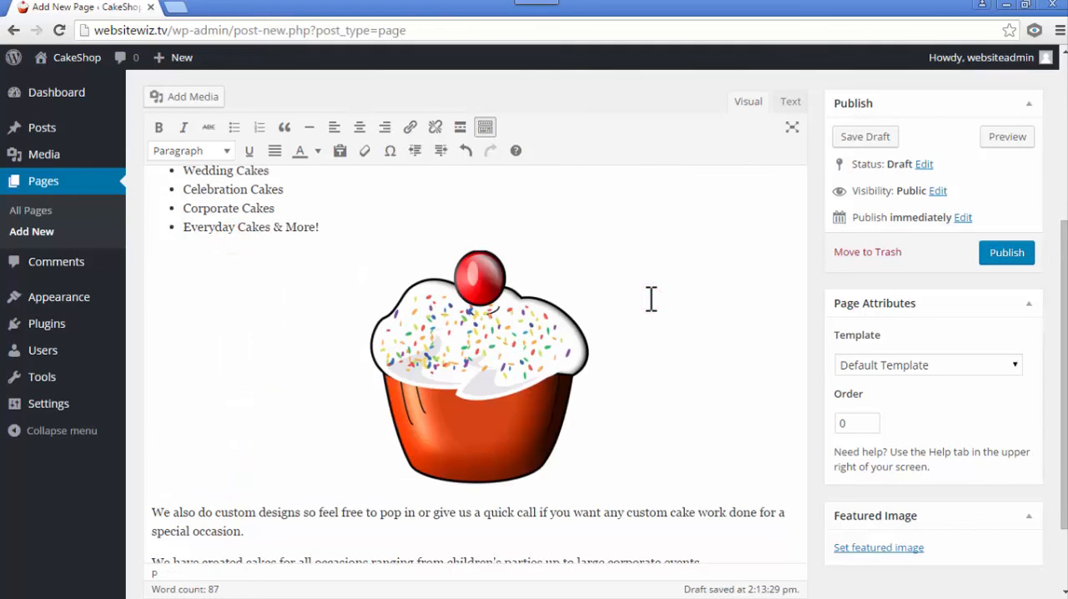
click(573, 414)
click(669, 355)
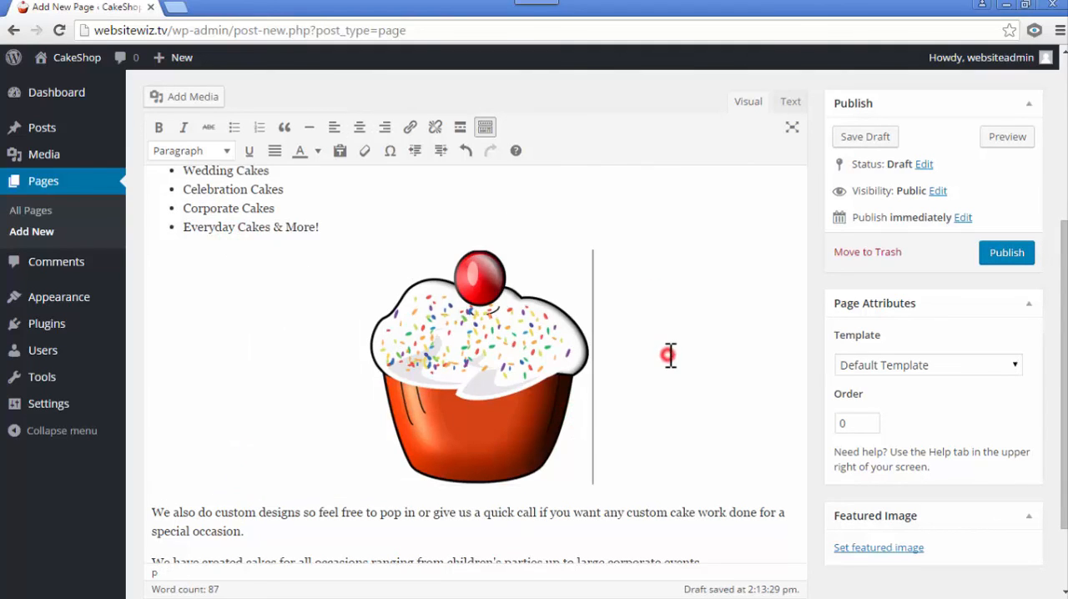
- Shrink the cupcake image proportionally to about two thirds of its inserted size
click(548, 398)
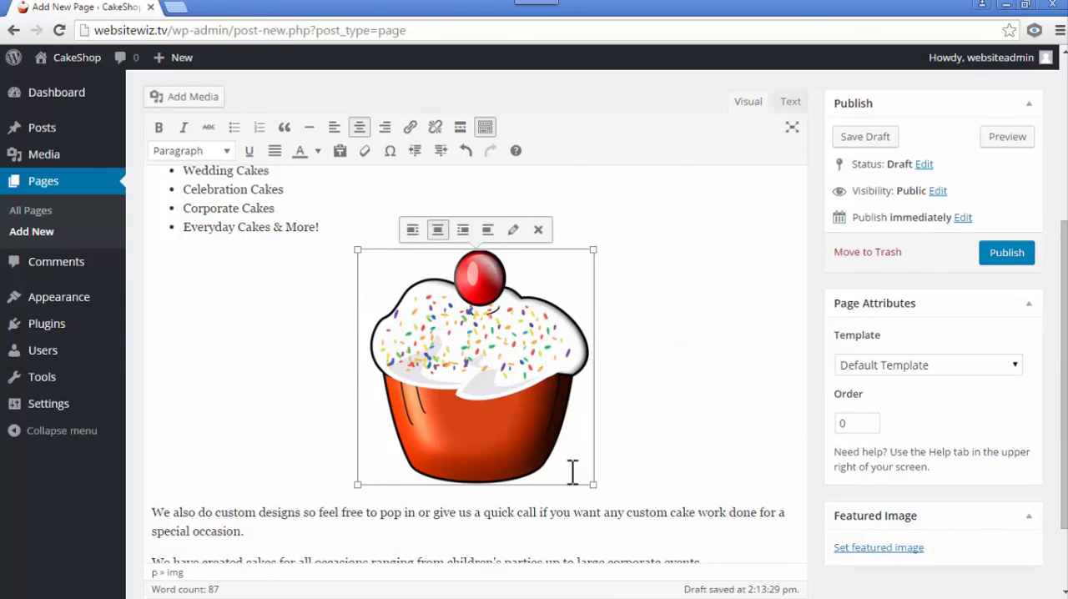
drag(588, 482, 514, 407)
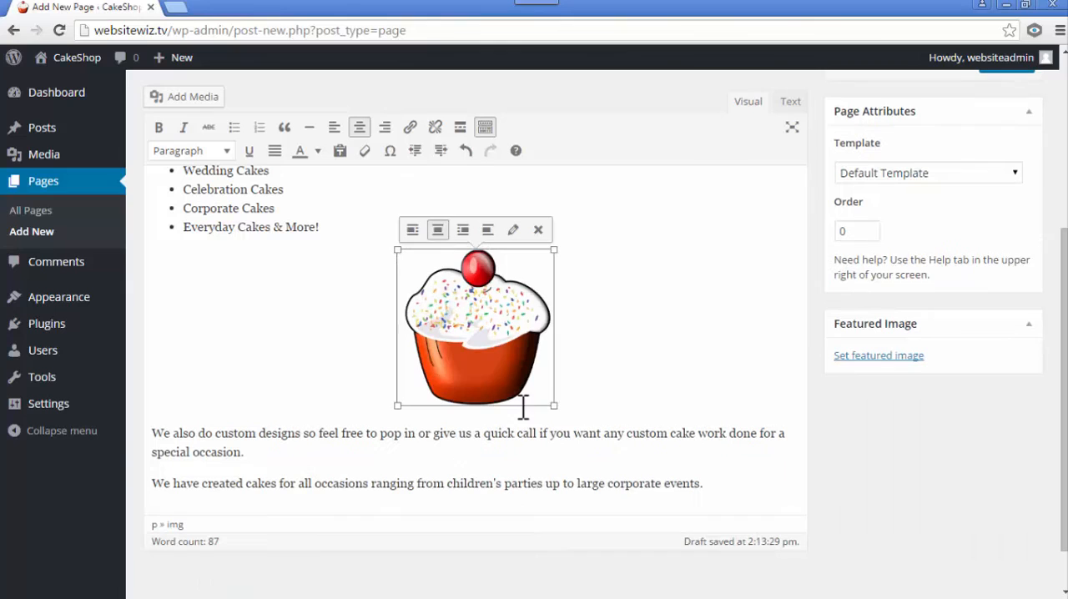
click(669, 328)
- Check the content of the Our Cakes page, publish it and view it on the live site
scroll(669, 328, up, 5)
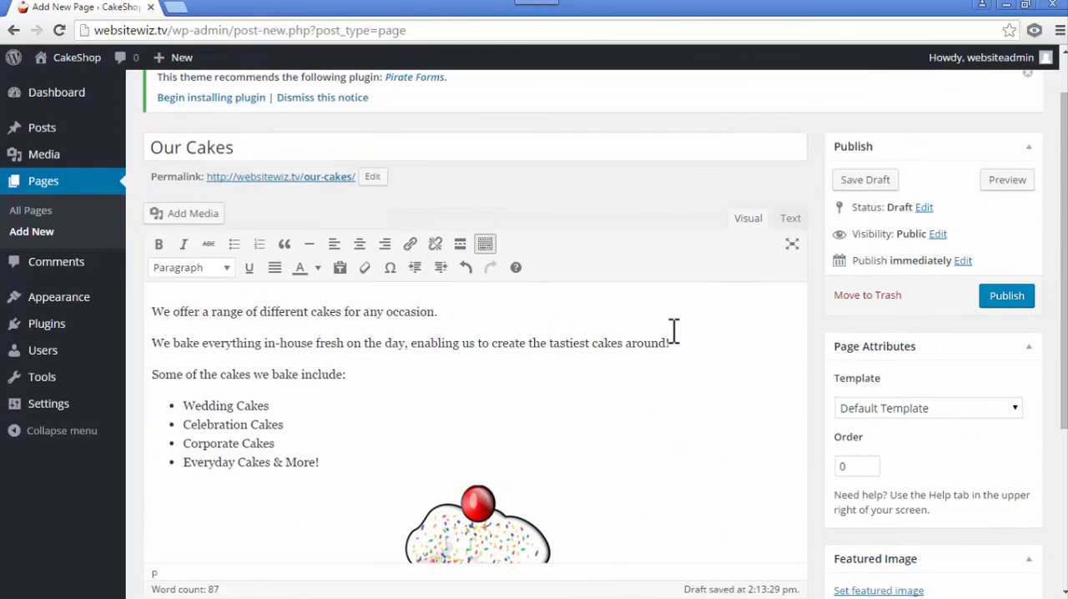
scroll(758, 298, up, 1)
scroll(598, 407, down, 2)
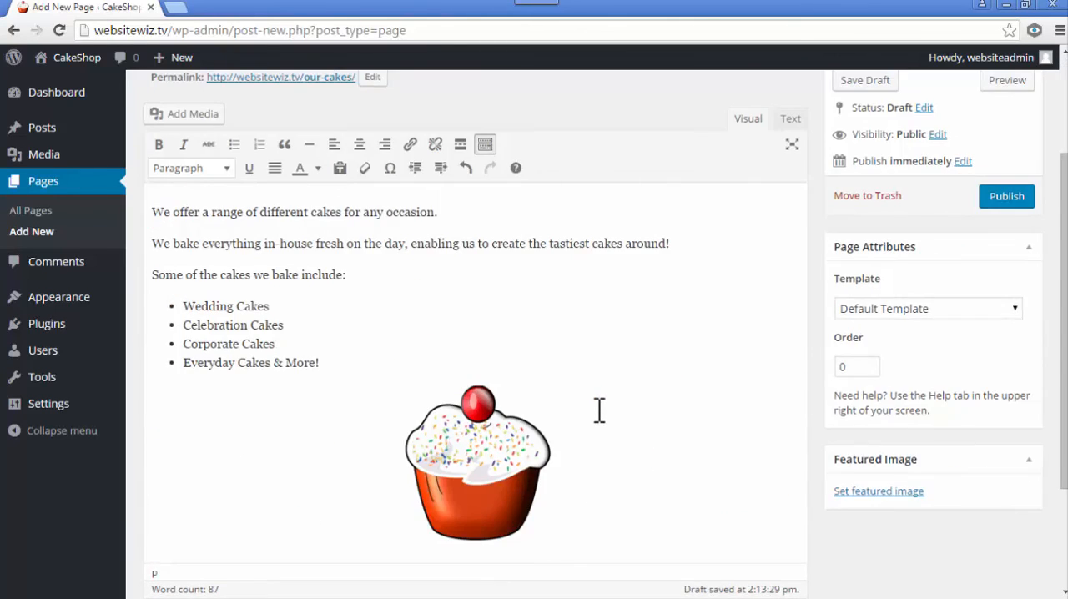
scroll(598, 409, down, 2)
scroll(598, 411, up, 4)
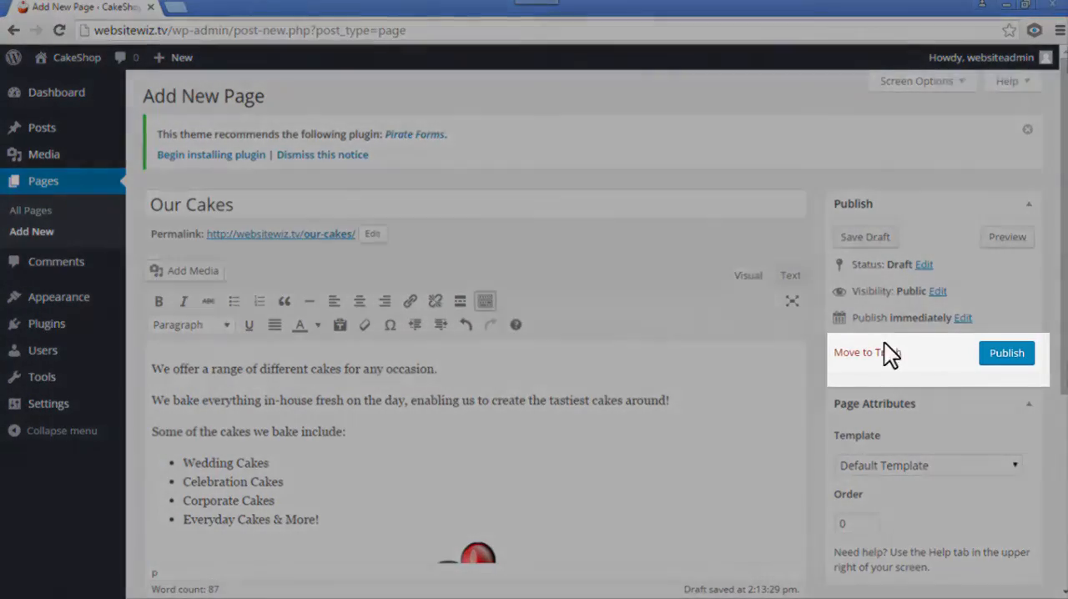
click(1005, 355)
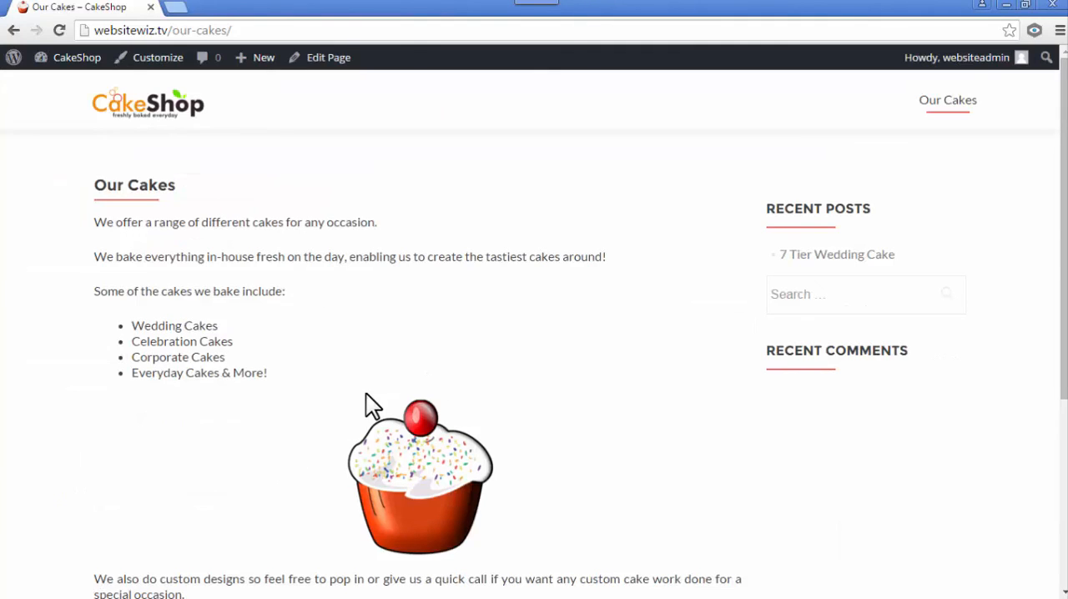
- Look over the site's homepage and open the Our Cakes page from the site's navigation to examine its content
click(154, 109)
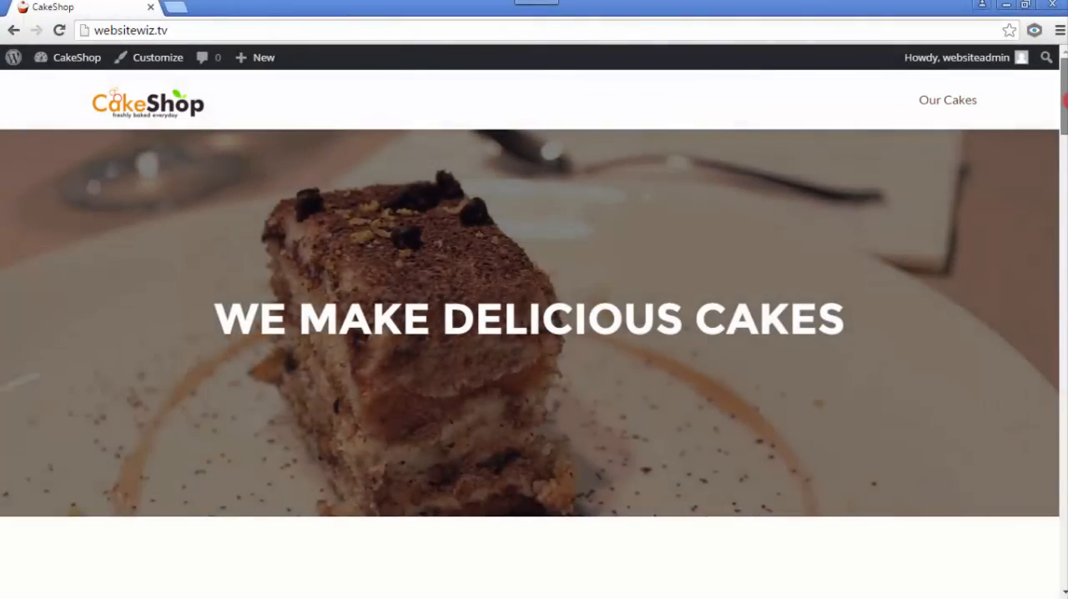
scroll(534, 334, down, 3)
scroll(534, 334, down, 10)
scroll(534, 334, up, 12)
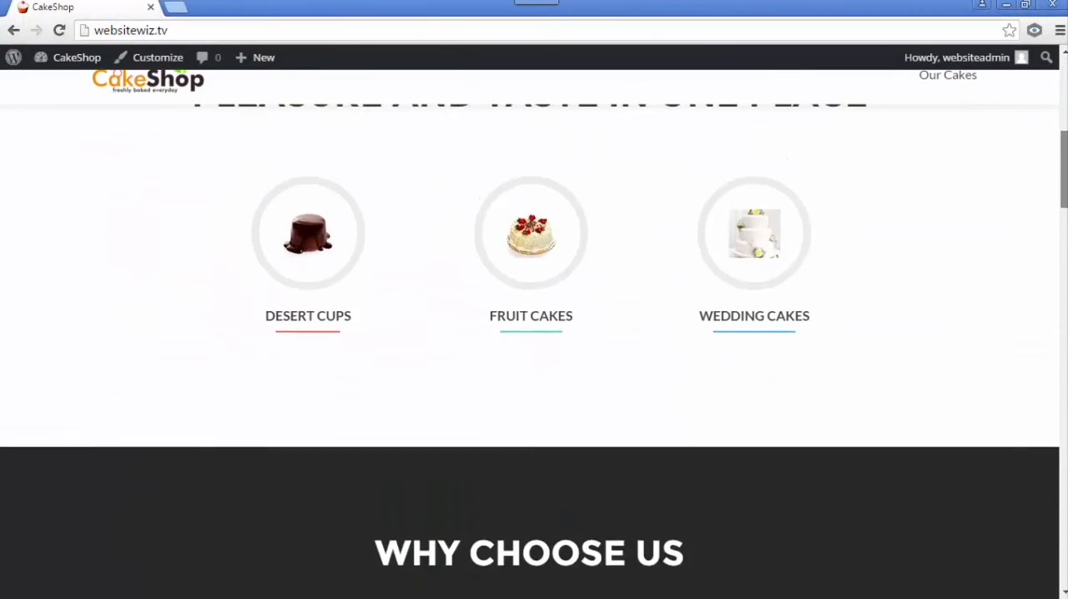
scroll(534, 334, up, 2)
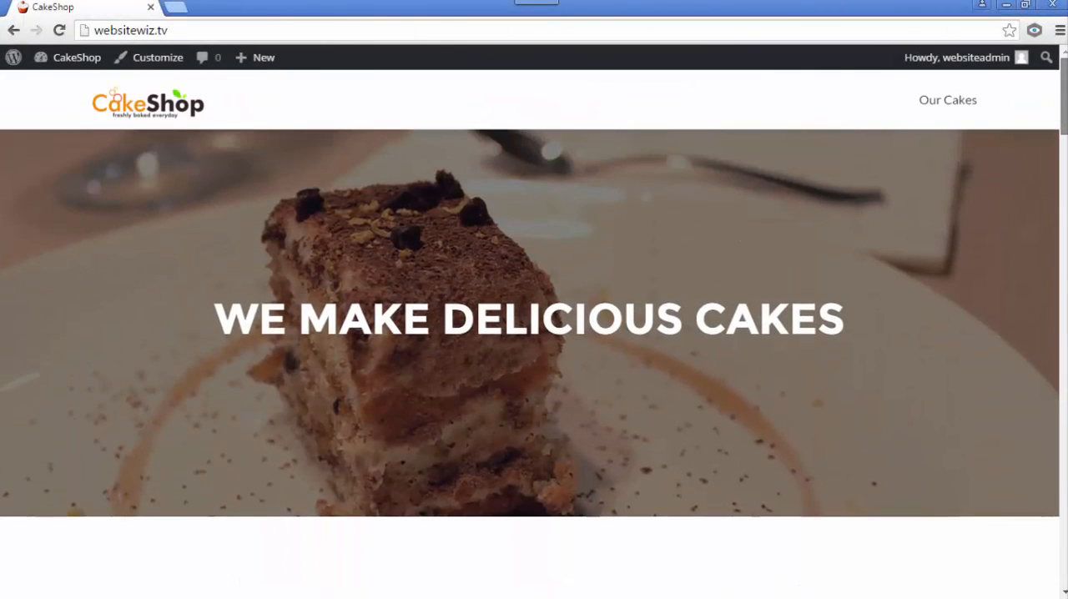
click(949, 102)
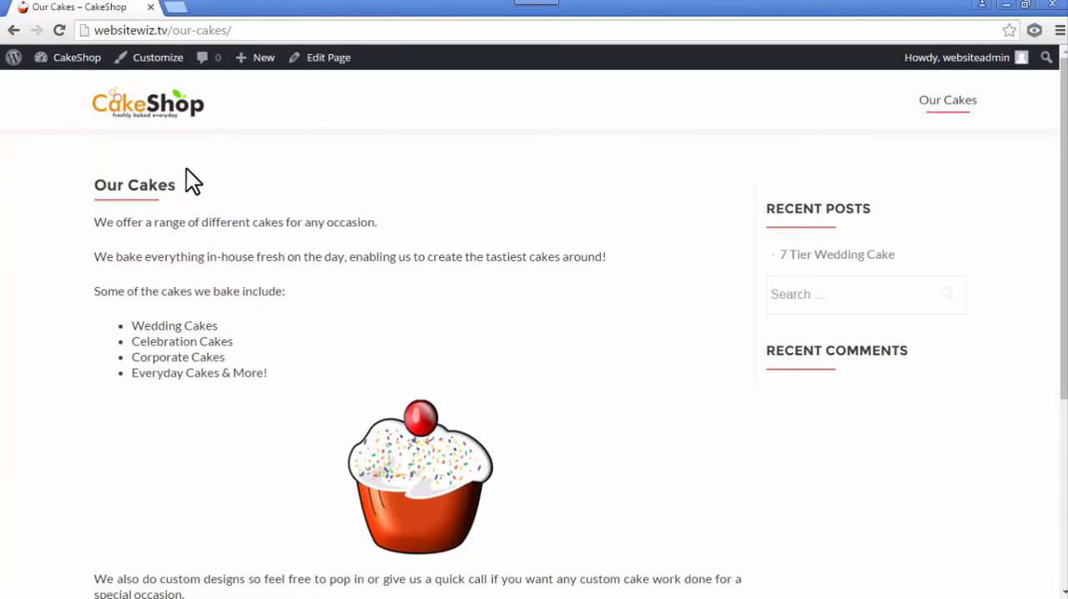
drag(248, 371, 181, 247)
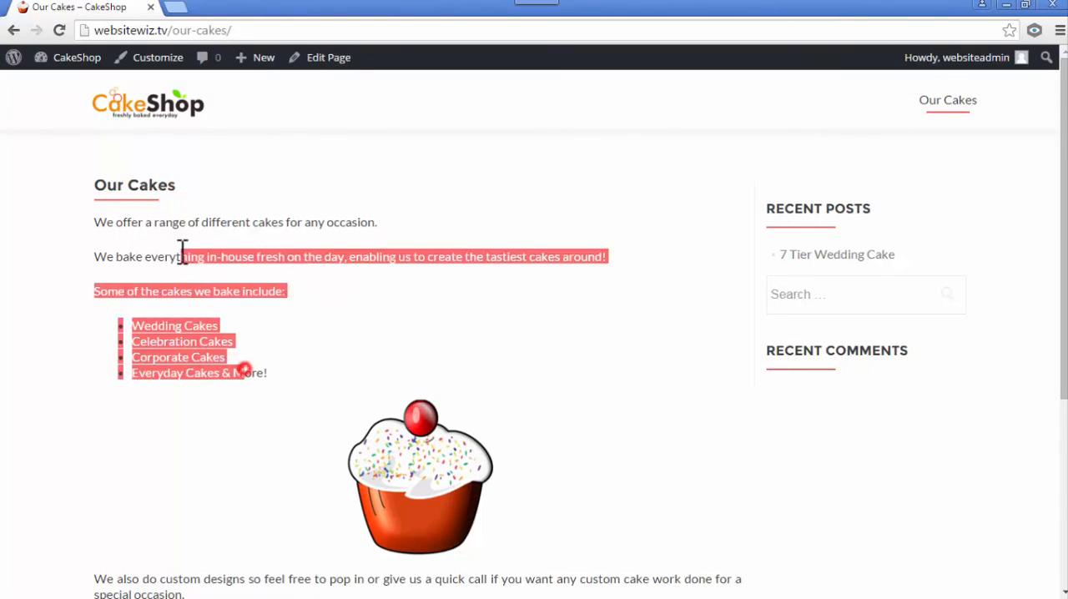
- Examine the rest of the Our Cakes page and the three cake categories on the site's homepage
scroll(222, 316, down, 3)
click(300, 399)
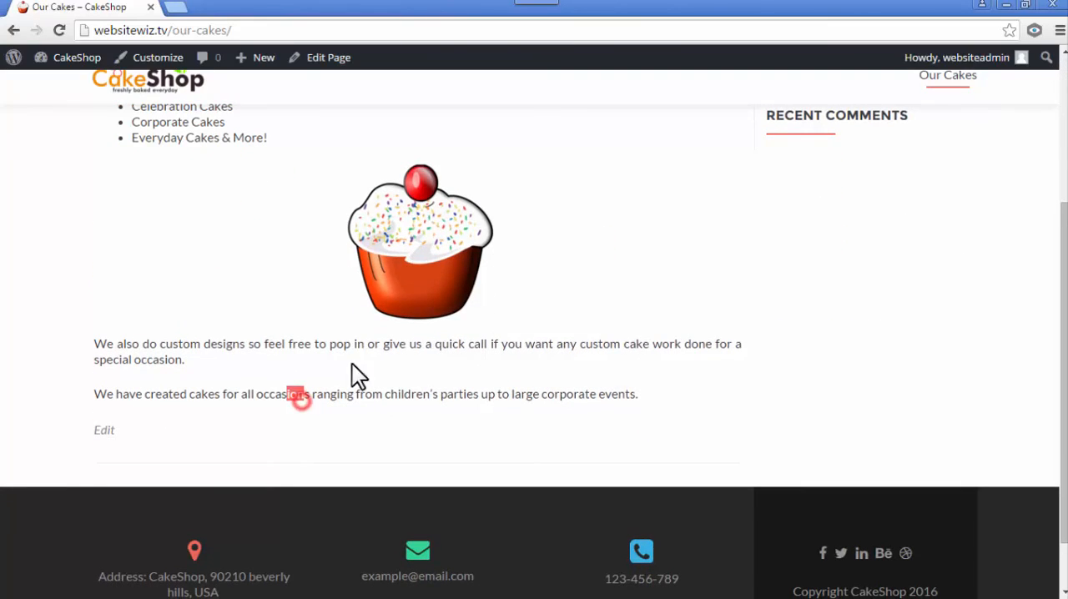
scroll(768, 315, up, 3)
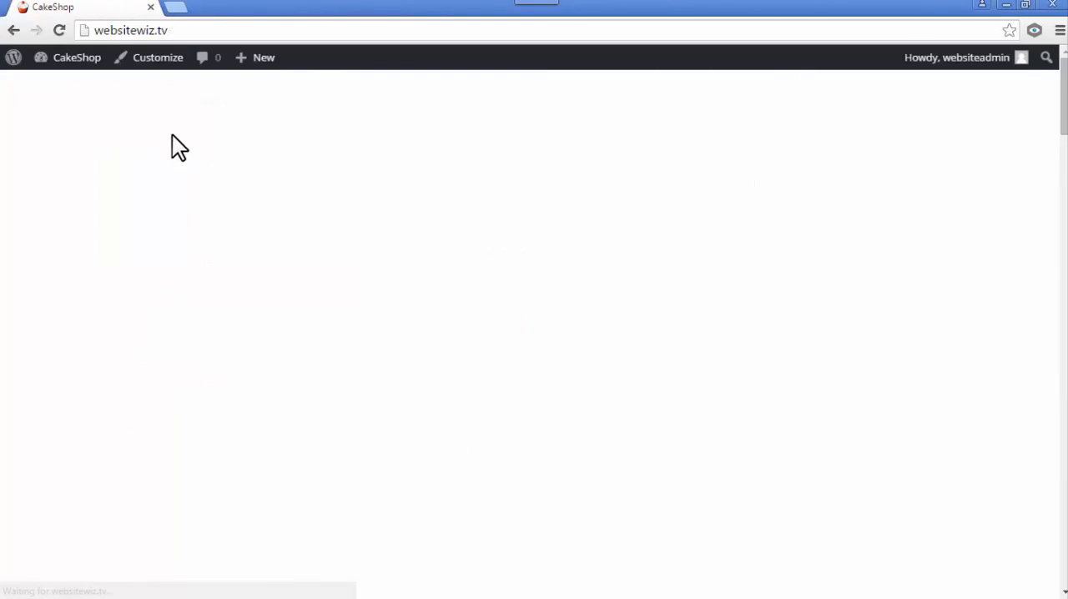
scroll(168, 217, down, 5)
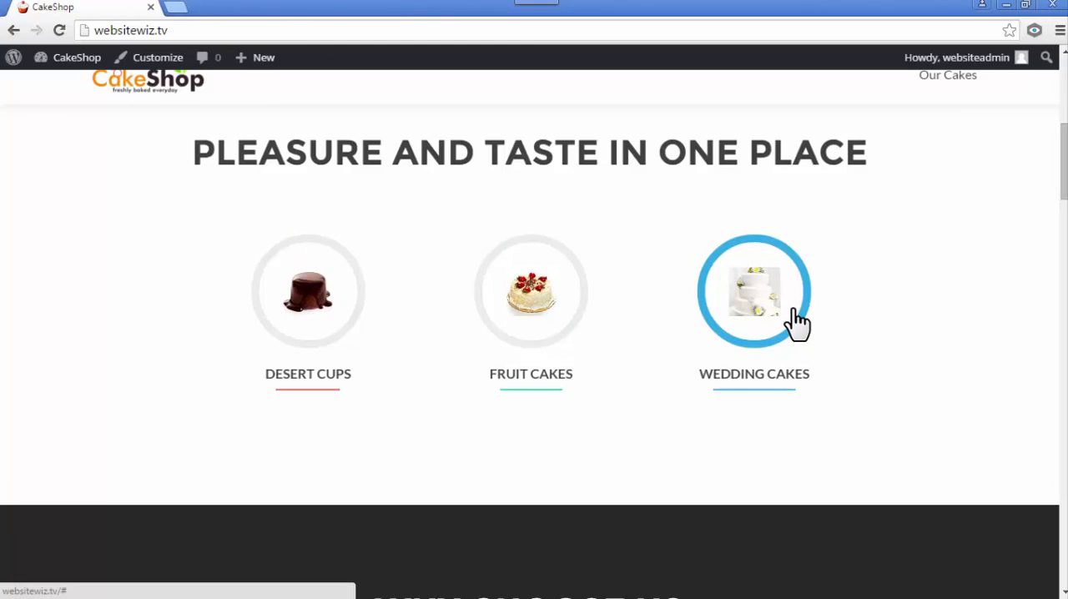
scroll(796, 324, up, 5)
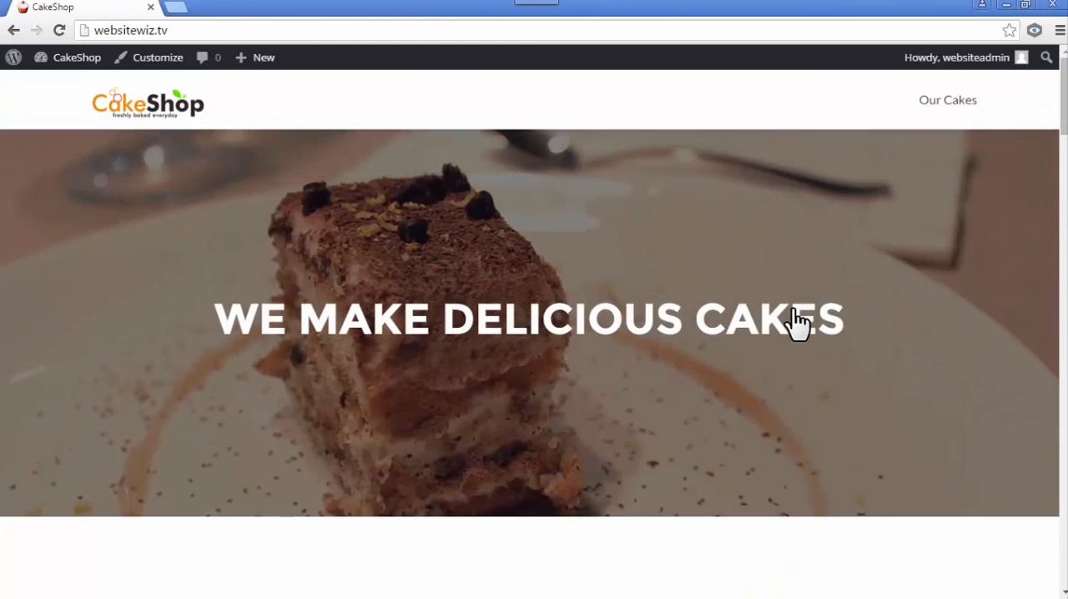
- Open the Our Cakes page from the site's navigation and copy its web address
click(947, 101)
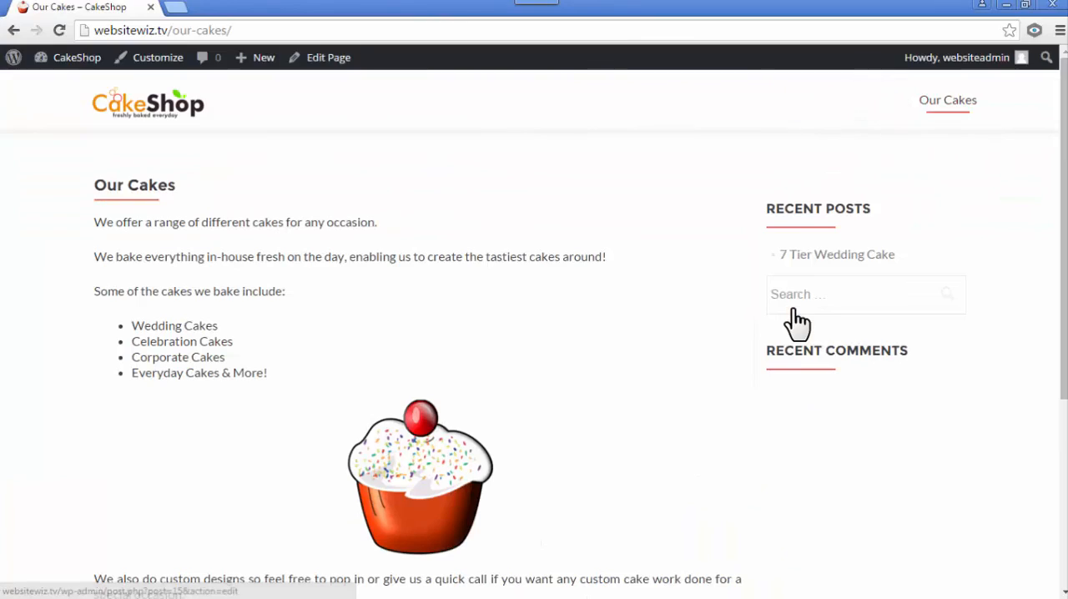
click(162, 30)
key(ctrl+c)
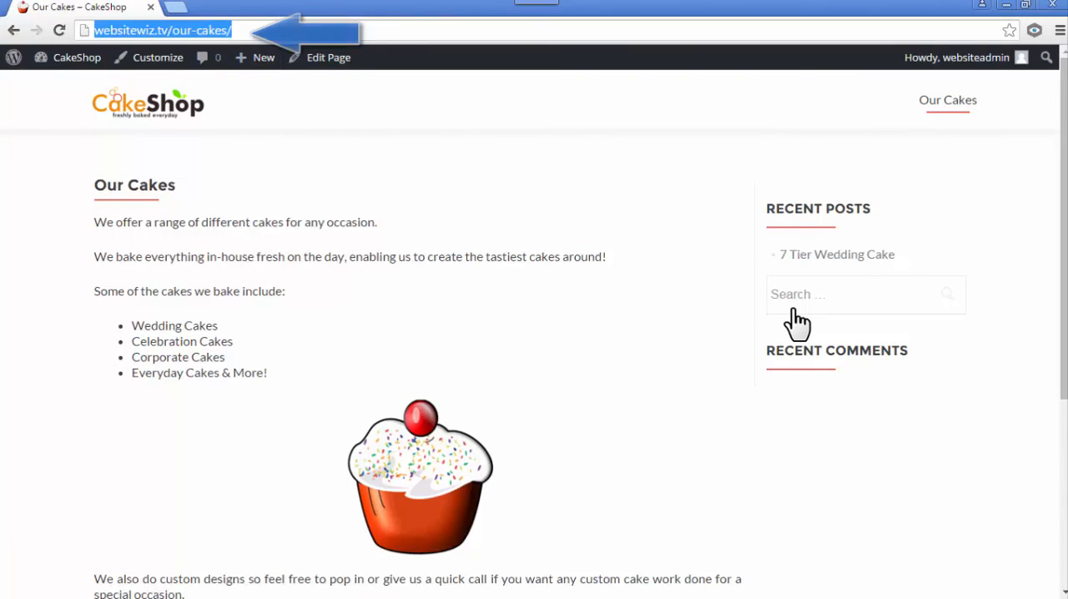
right_click(222, 32)
click(253, 90)
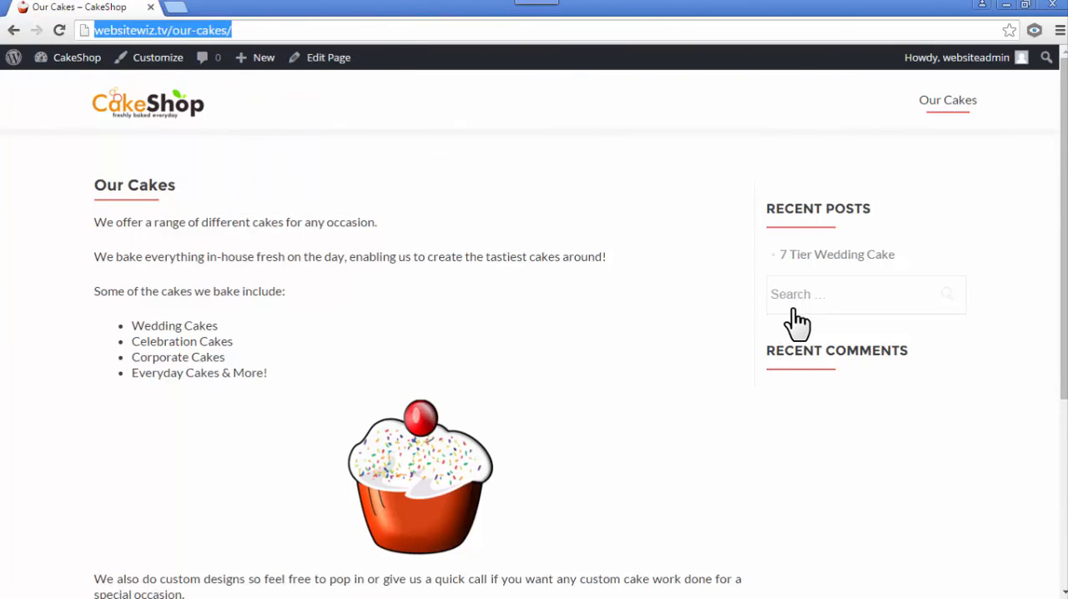
click(793, 310)
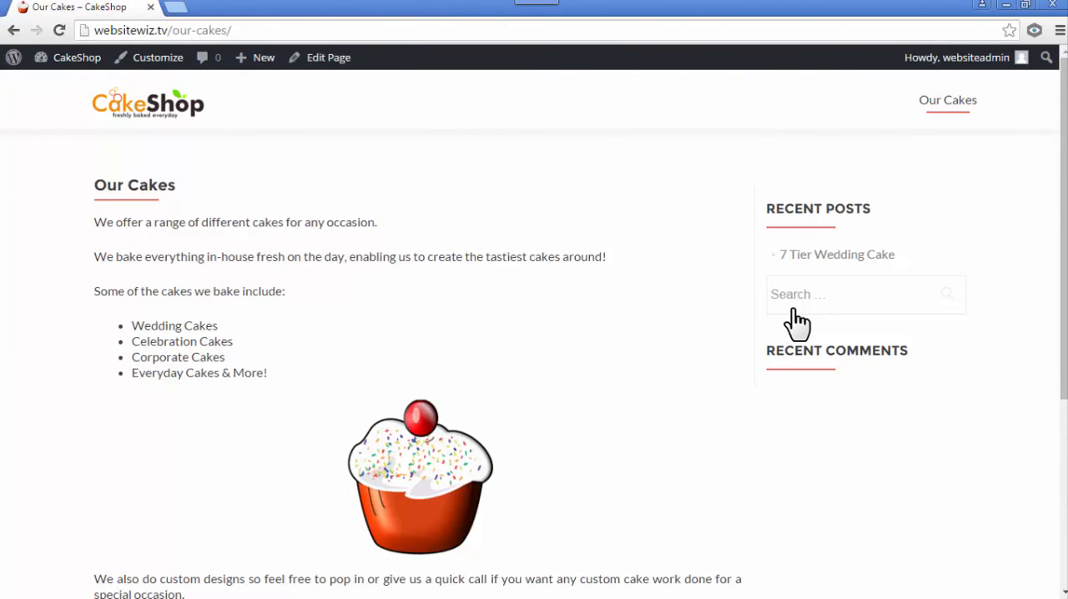
- Open the site customizer from the dashboard and bring up the Our focus section widgets with their cake categories in the preview
mouse_move(76, 58)
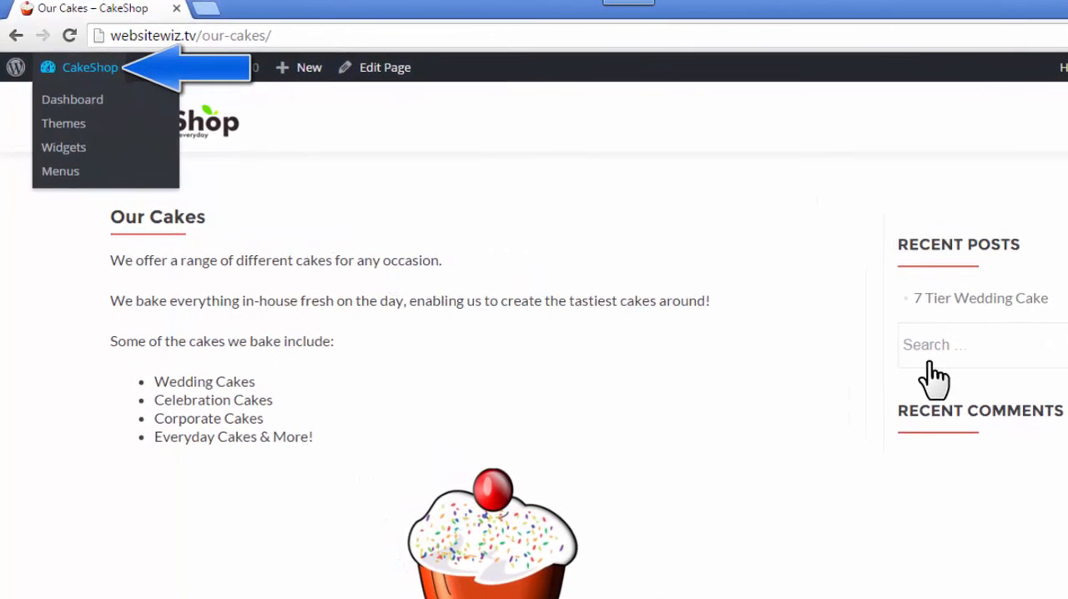
click(72, 99)
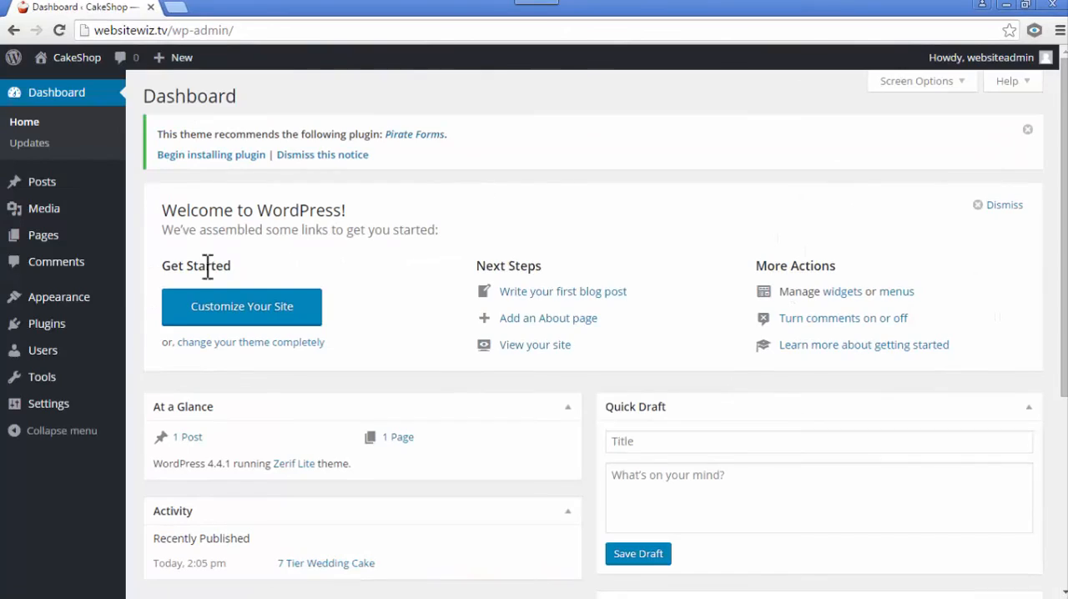
mouse_move(88, 307)
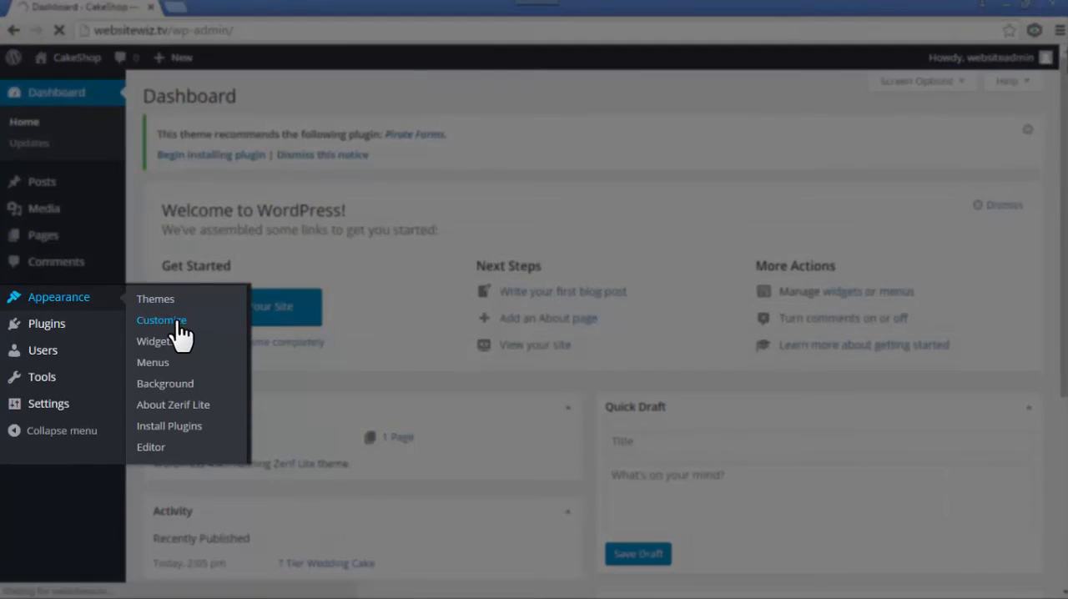
click(177, 326)
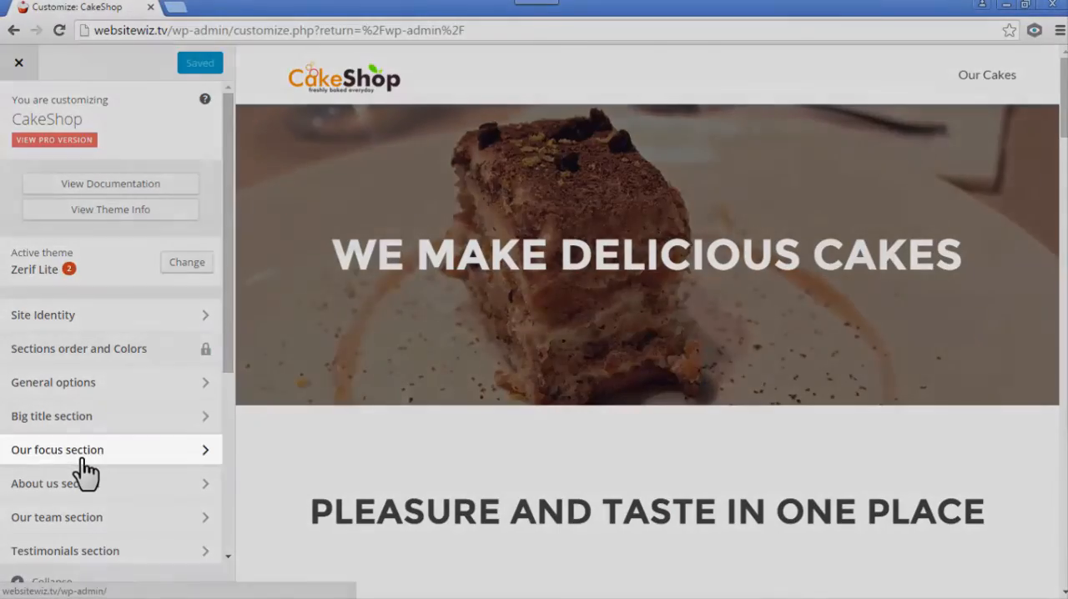
click(84, 457)
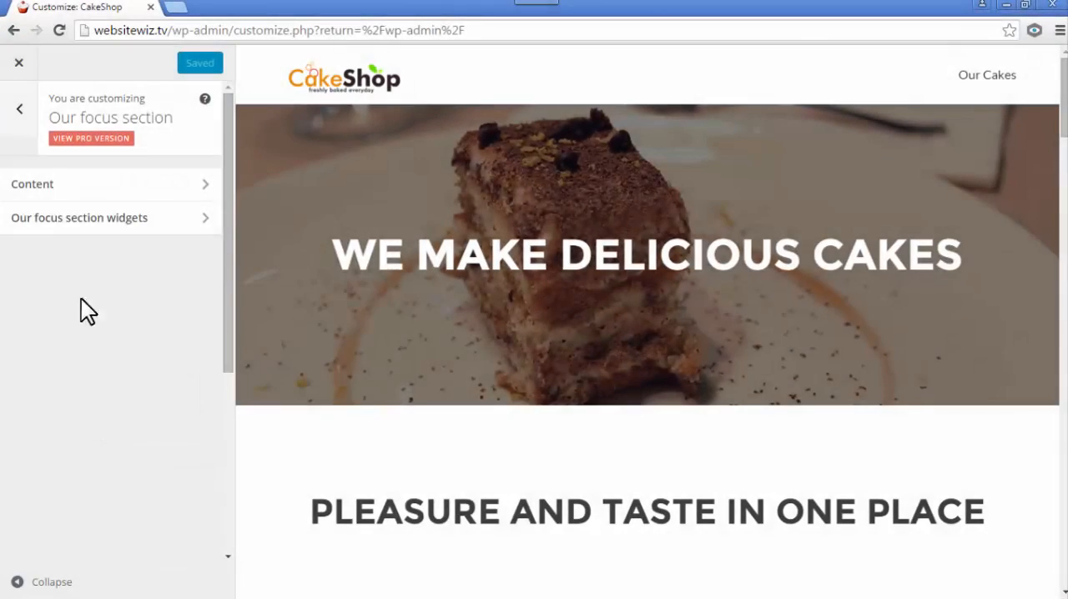
click(46, 218)
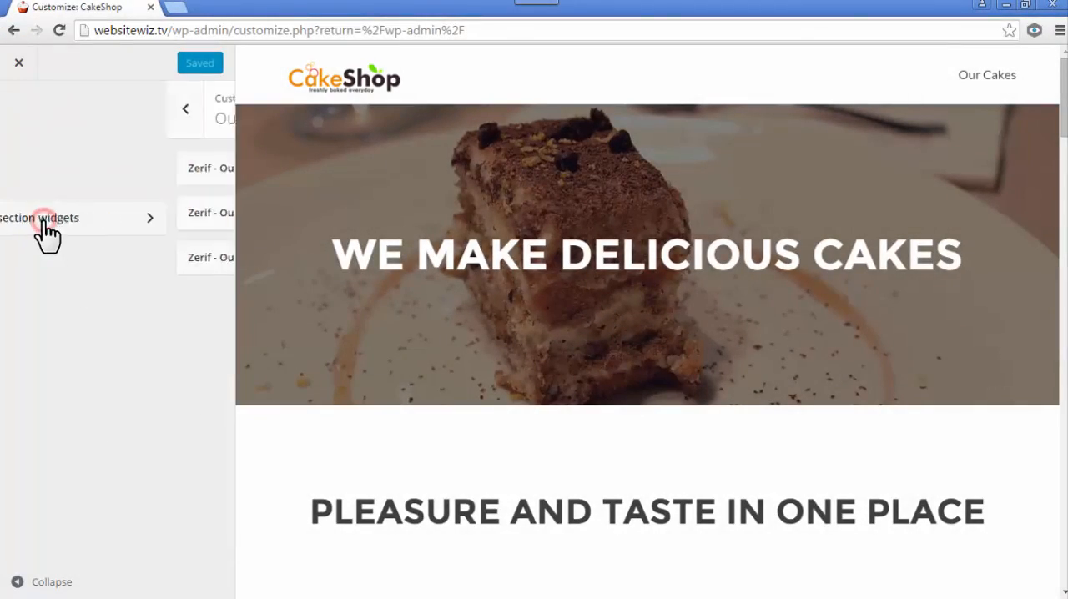
scroll(492, 389, down, 4)
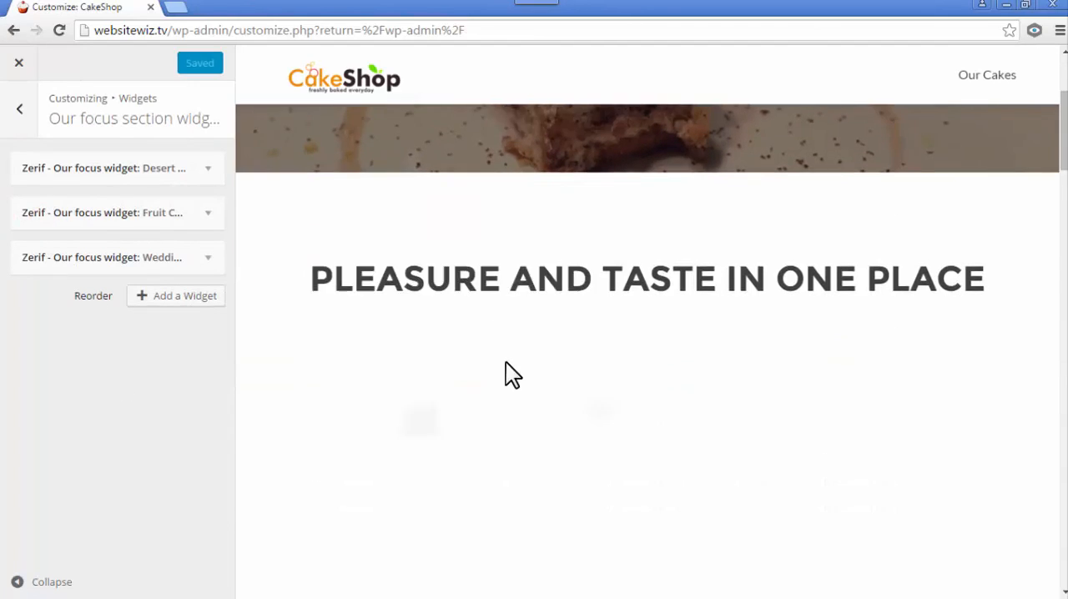
scroll(519, 335, up, 1)
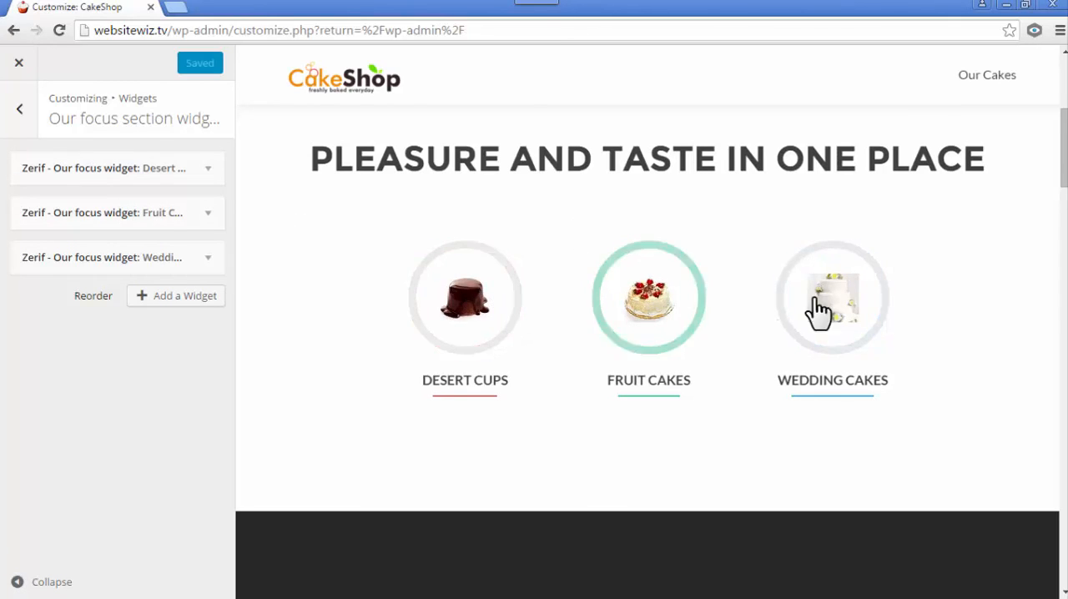
click(207, 170)
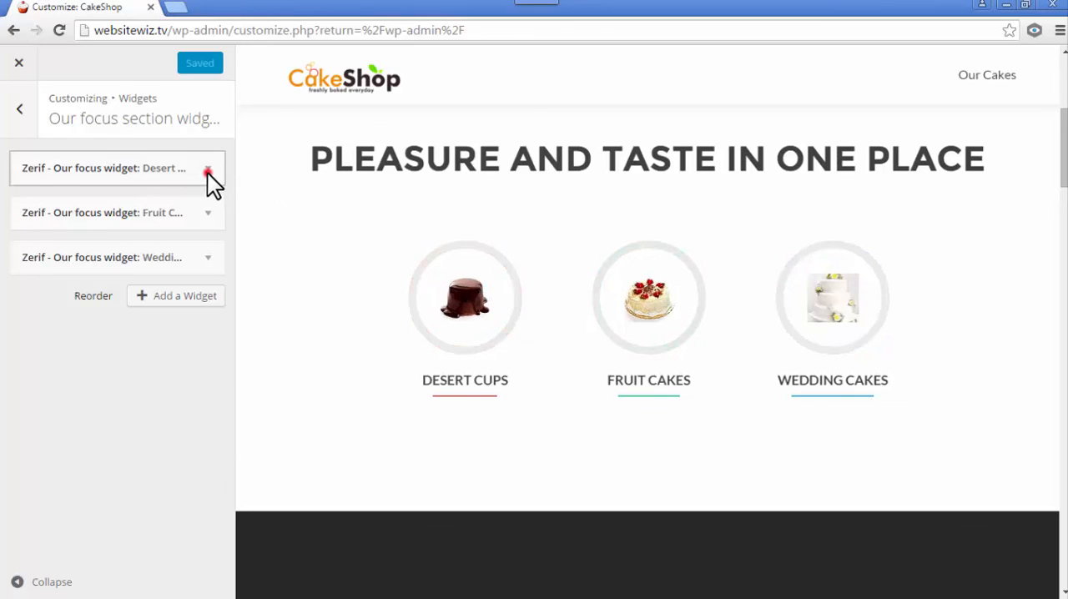
scroll(175, 265, down, 4)
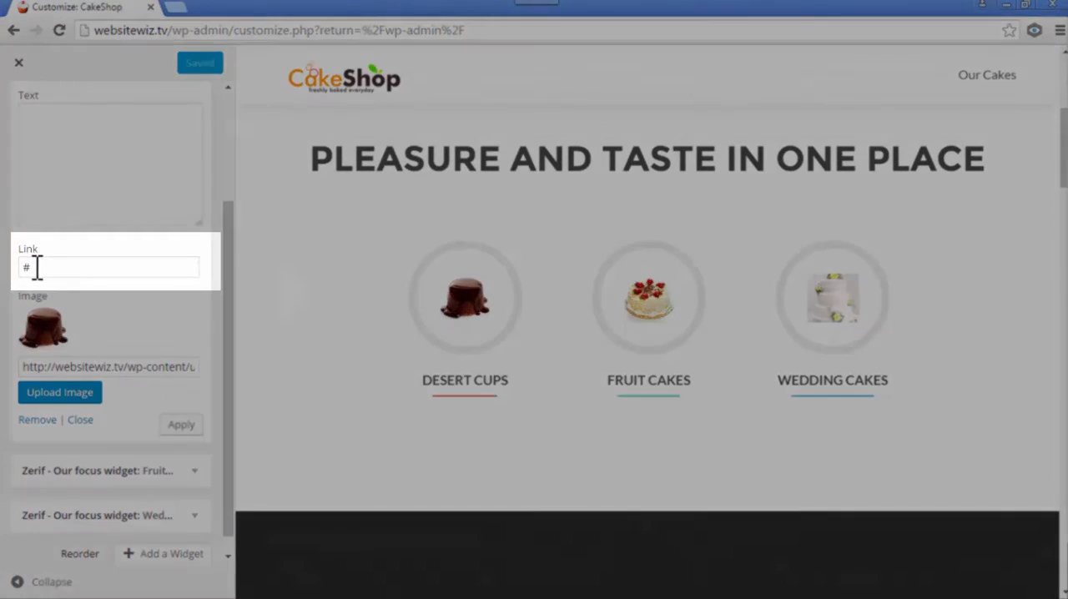
click(25, 267)
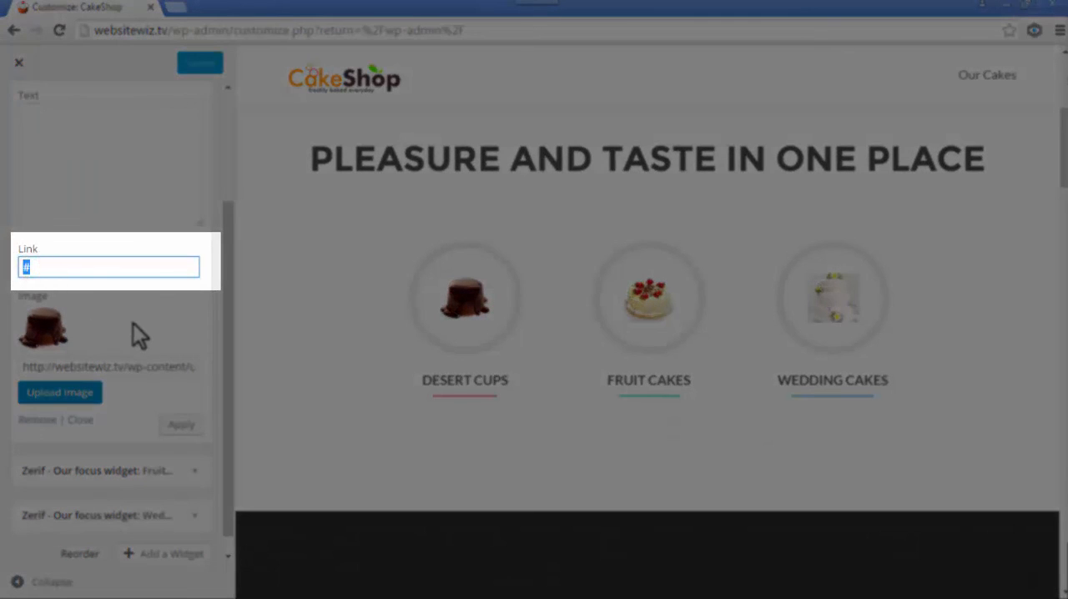
key(BackSpace)
key(ctrl+v)
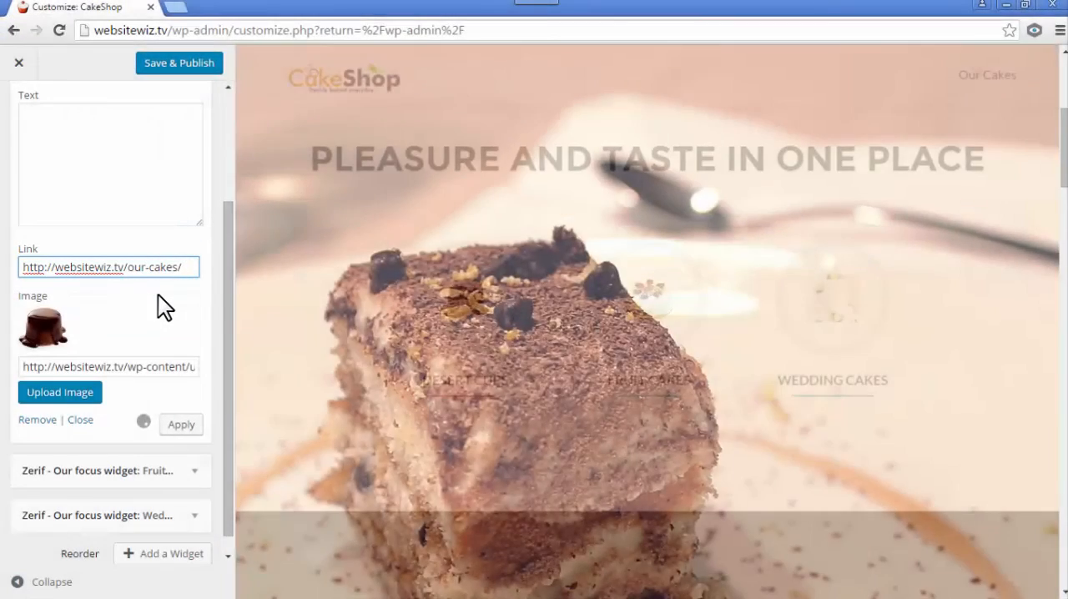
scroll(171, 301, up, 2)
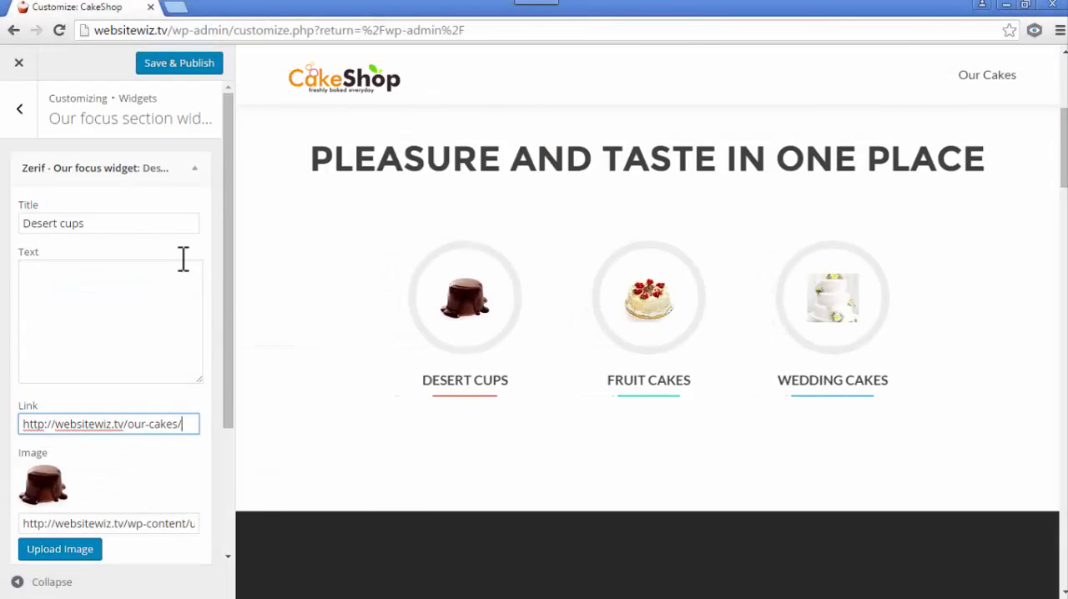
click(198, 173)
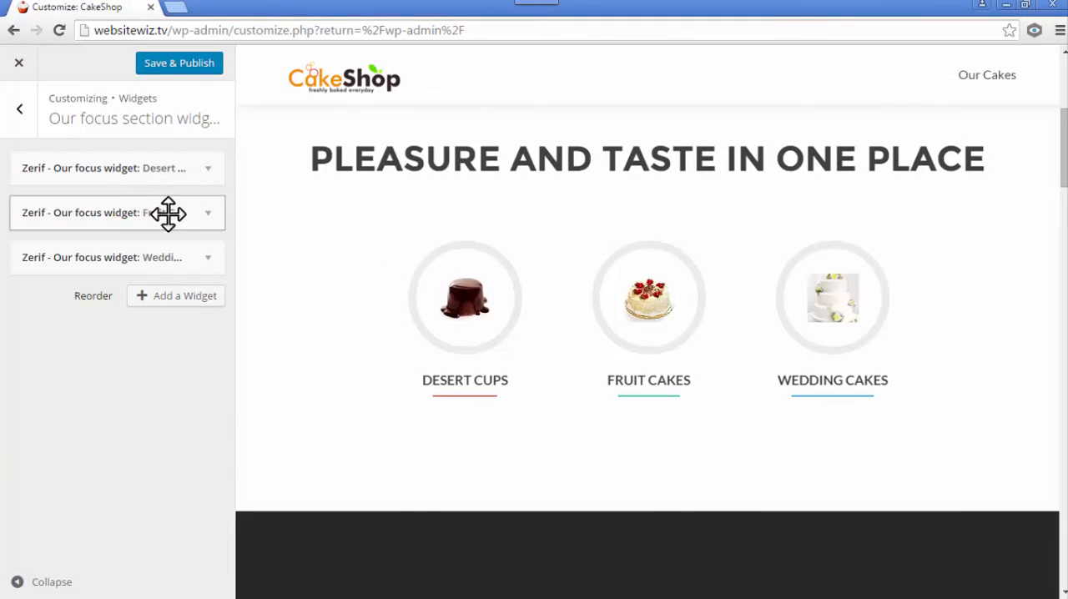
click(208, 212)
scroll(146, 322, down, 2)
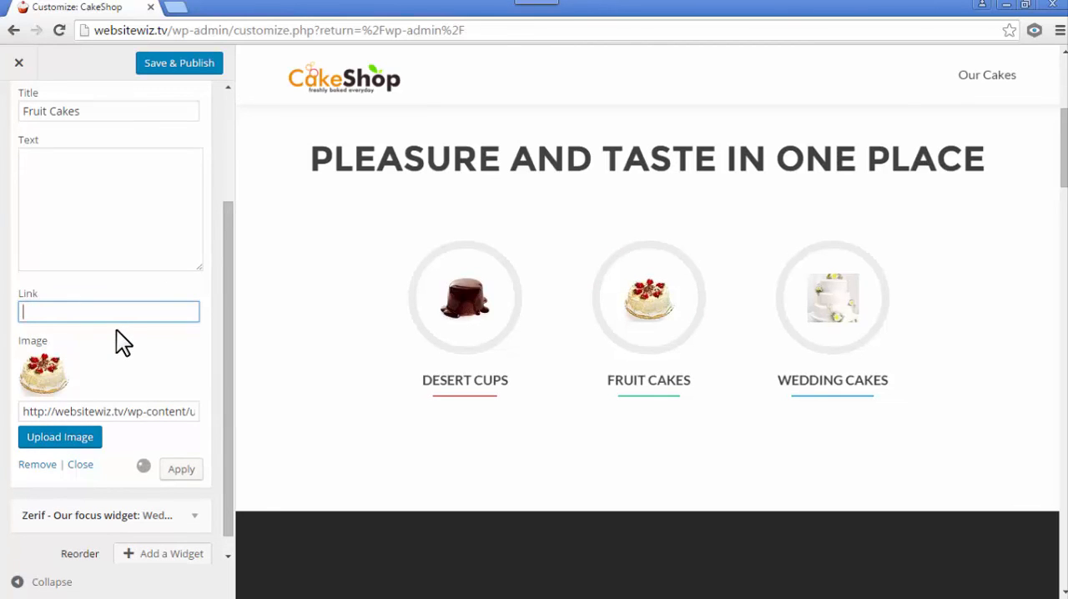
text(http://websitewiz.tv/our-cakes/)
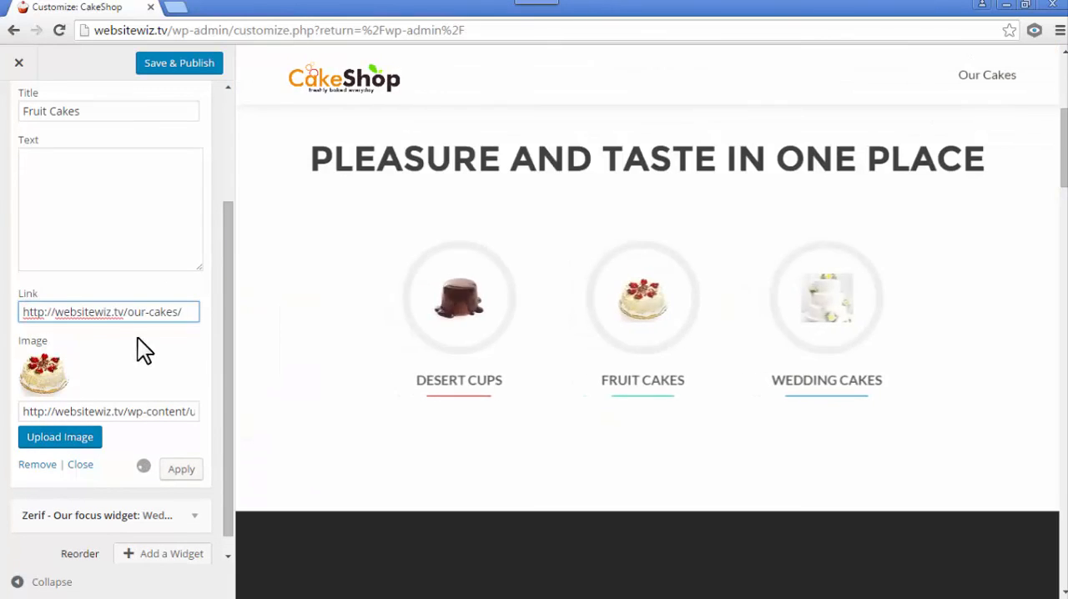
scroll(191, 300, up, 2)
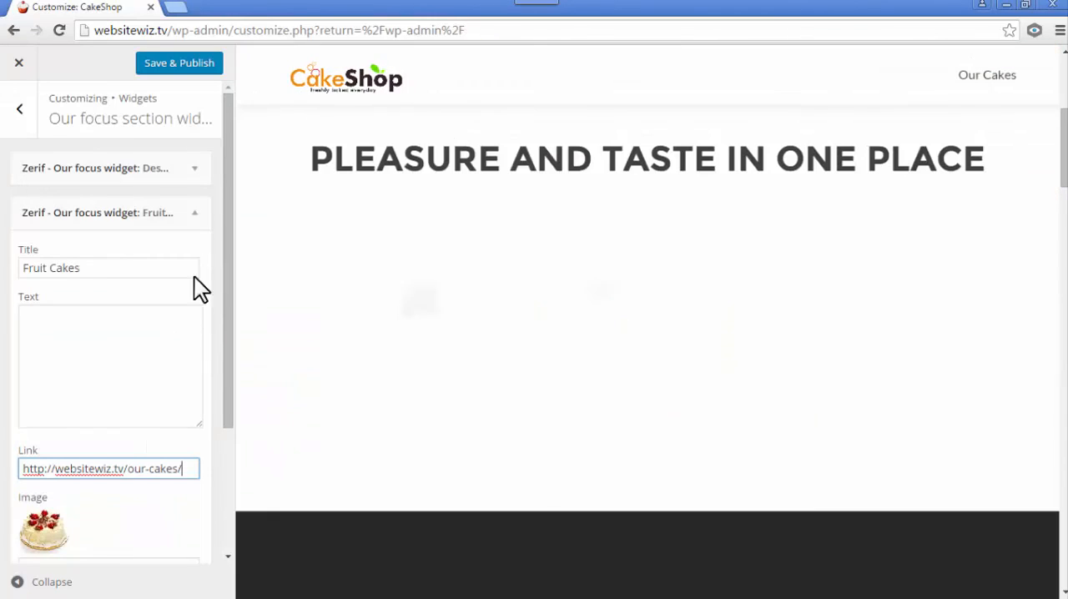
click(195, 212)
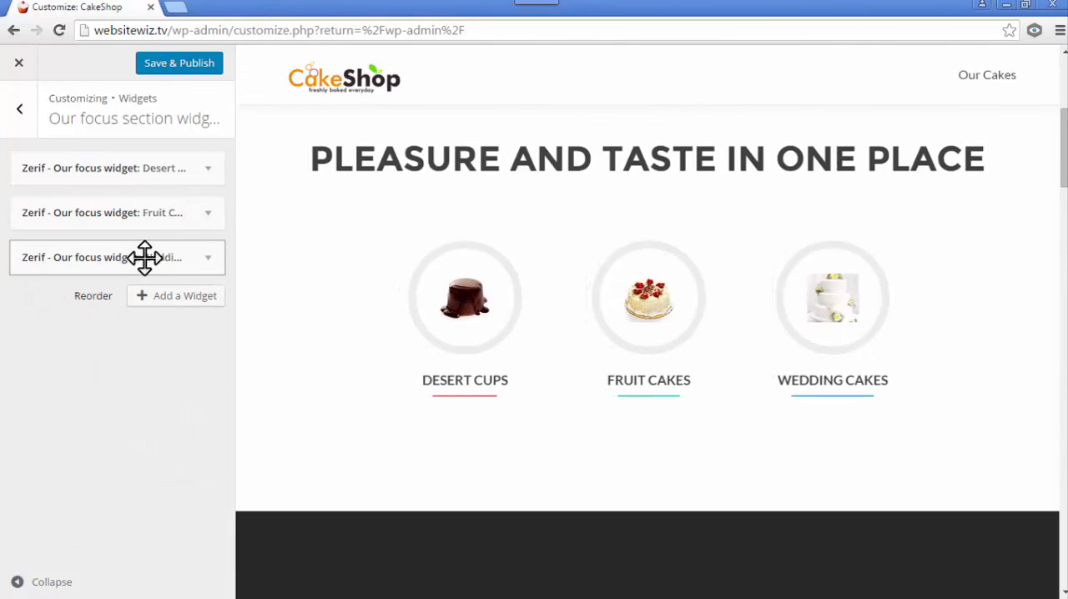
click(207, 257)
scroll(116, 336, down, 2)
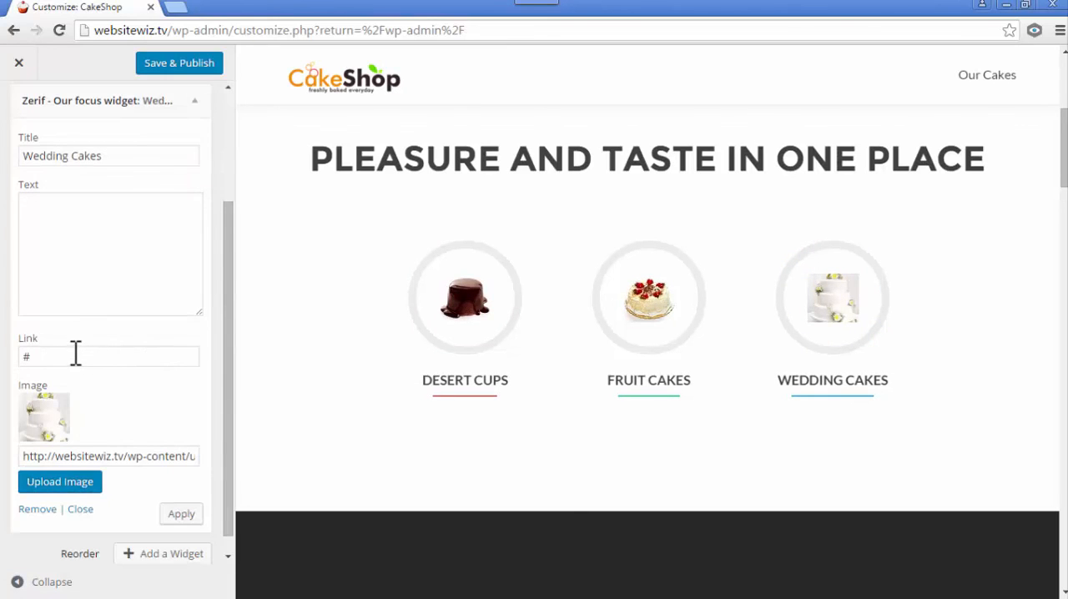
text(http://websitewiz.tv/our-cakes/)
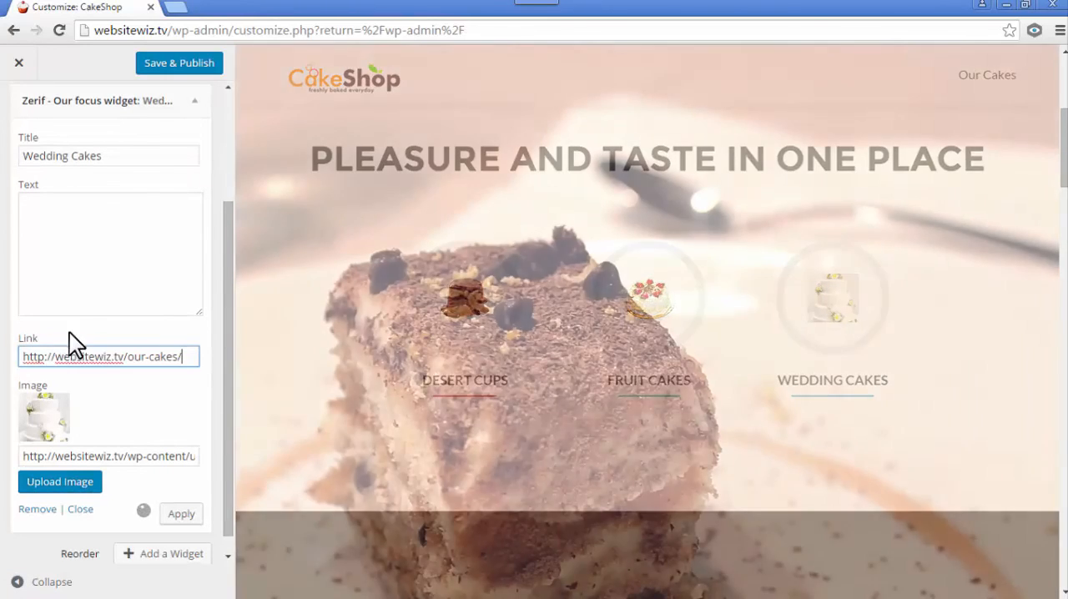
scroll(151, 367, up, 2)
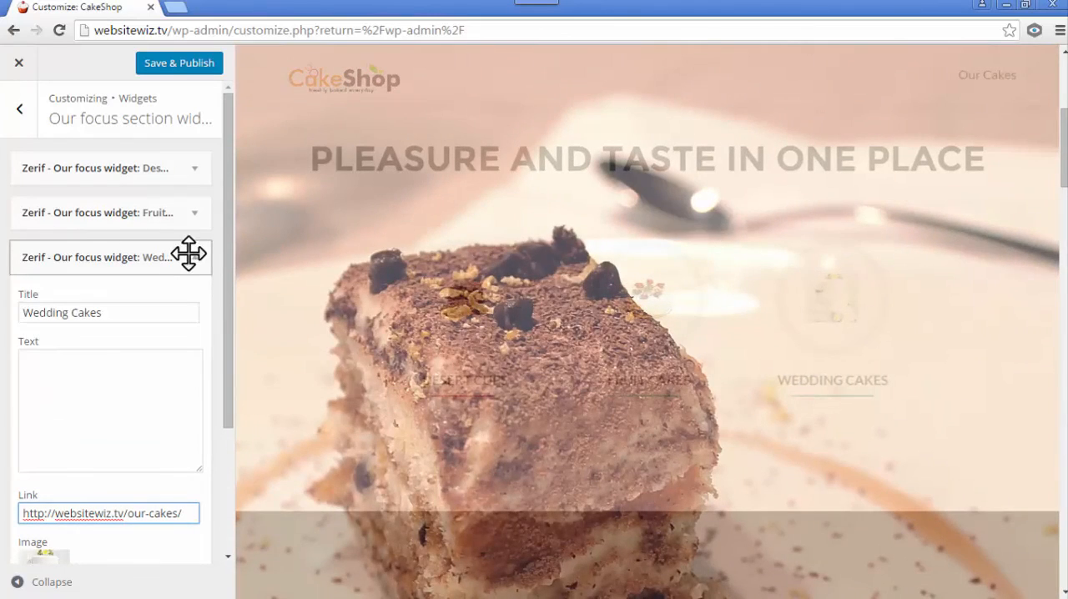
click(192, 257)
click(193, 259)
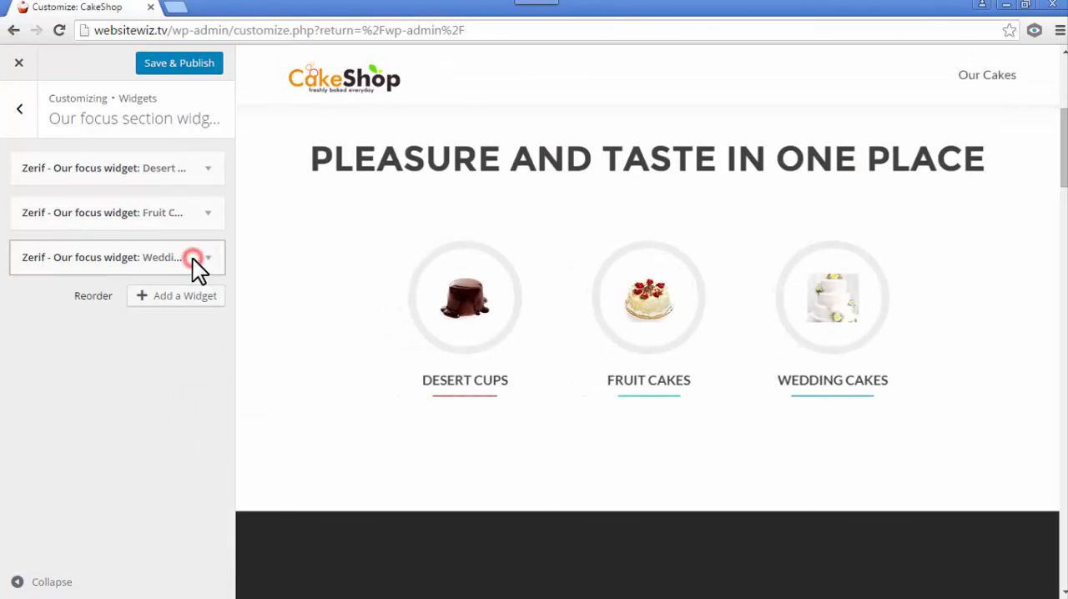
click(183, 73)
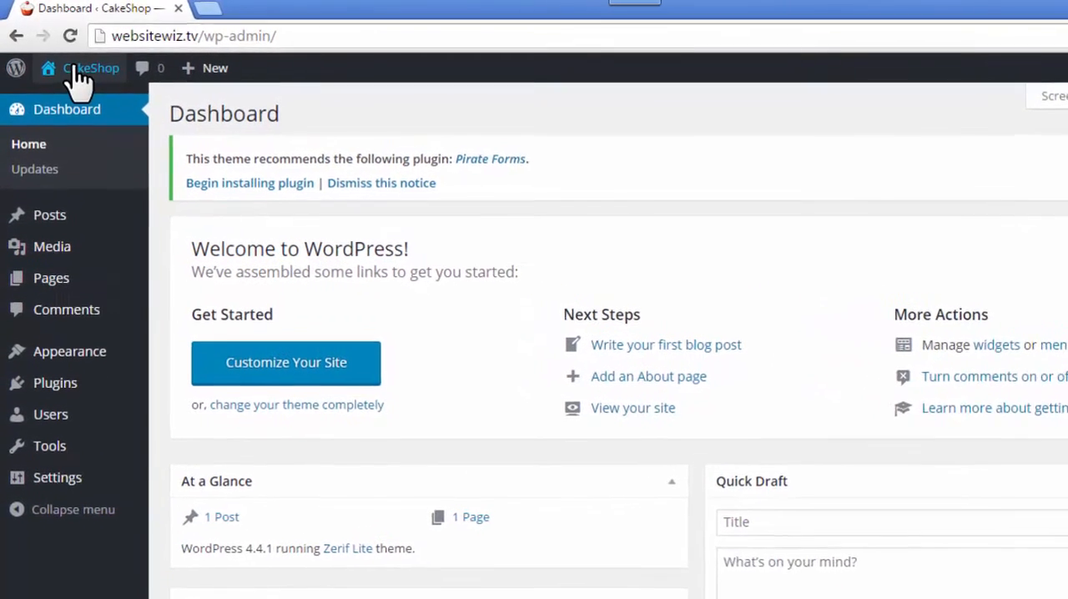
- Test the cake category links on the live homepage by opening the Our Cakes page, and return to the homepage
mouse_move(62, 60)
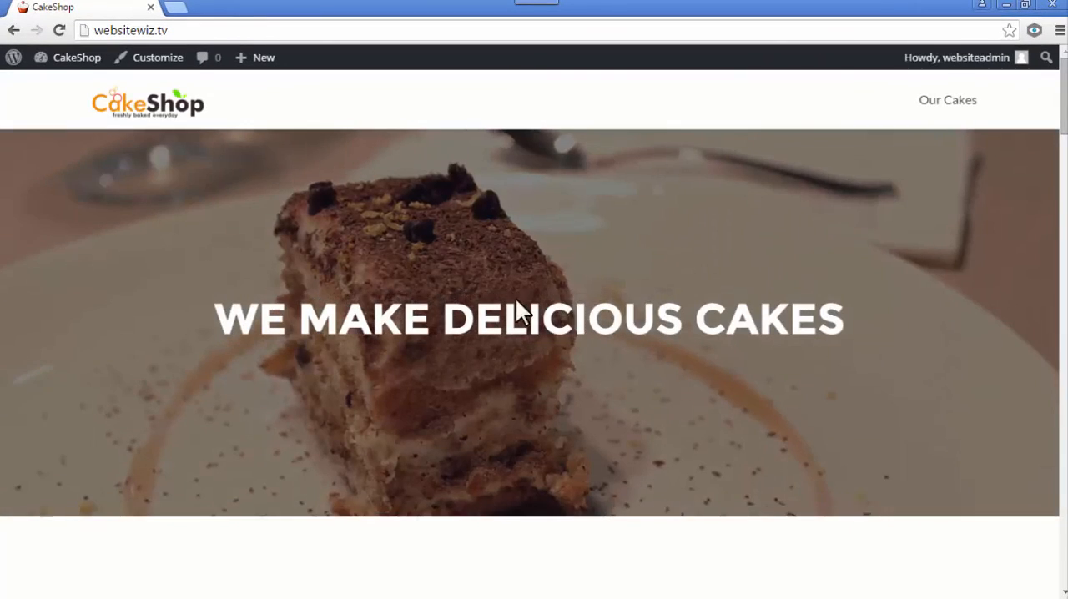
scroll(515, 297, down, 4)
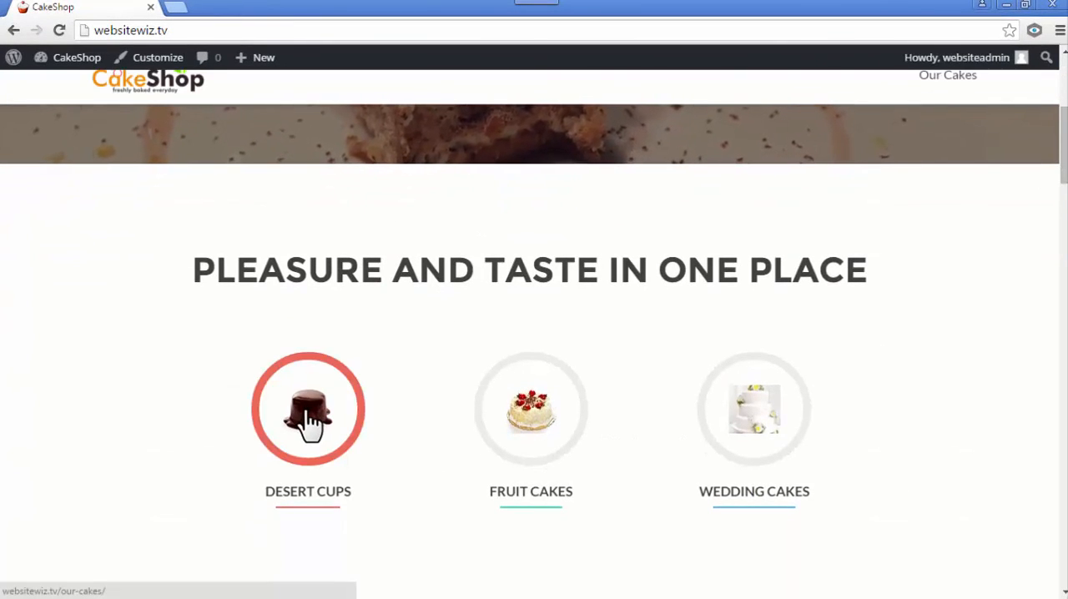
scroll(884, 250, up, 3)
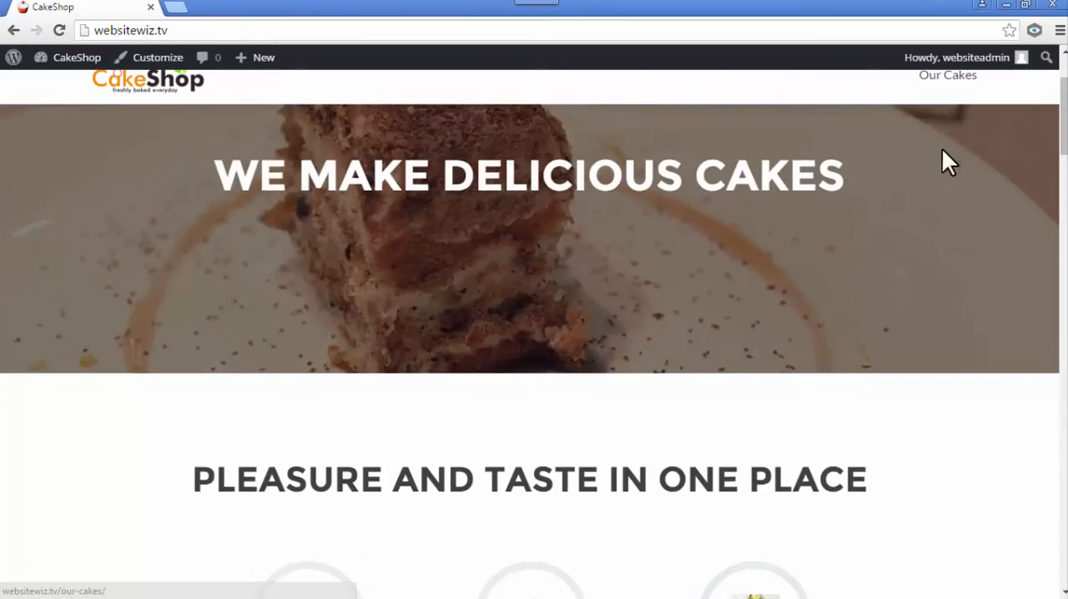
click(947, 75)
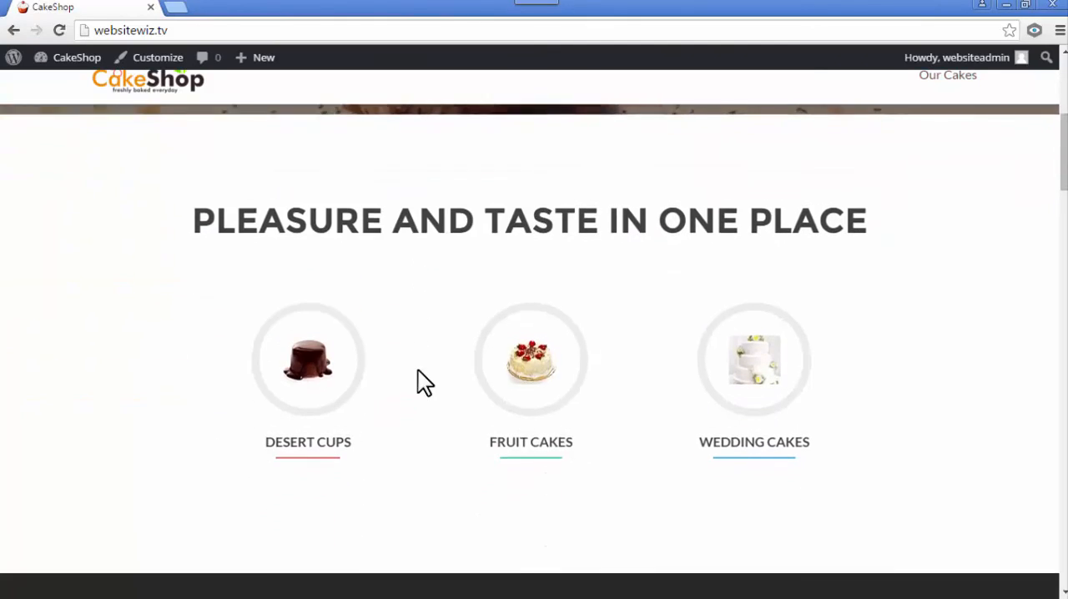
click(538, 302)
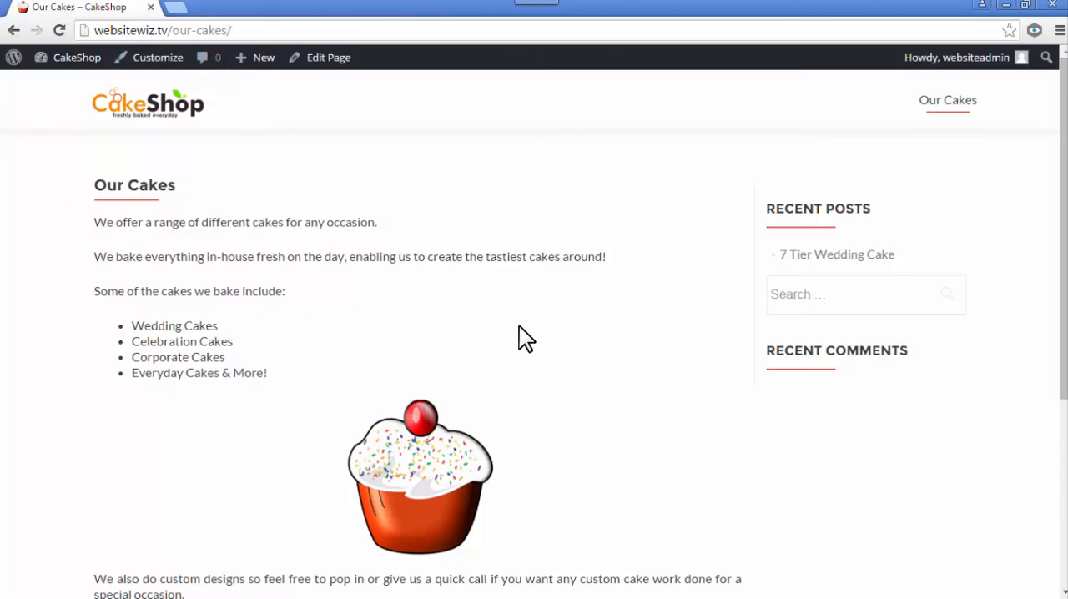
click(167, 110)
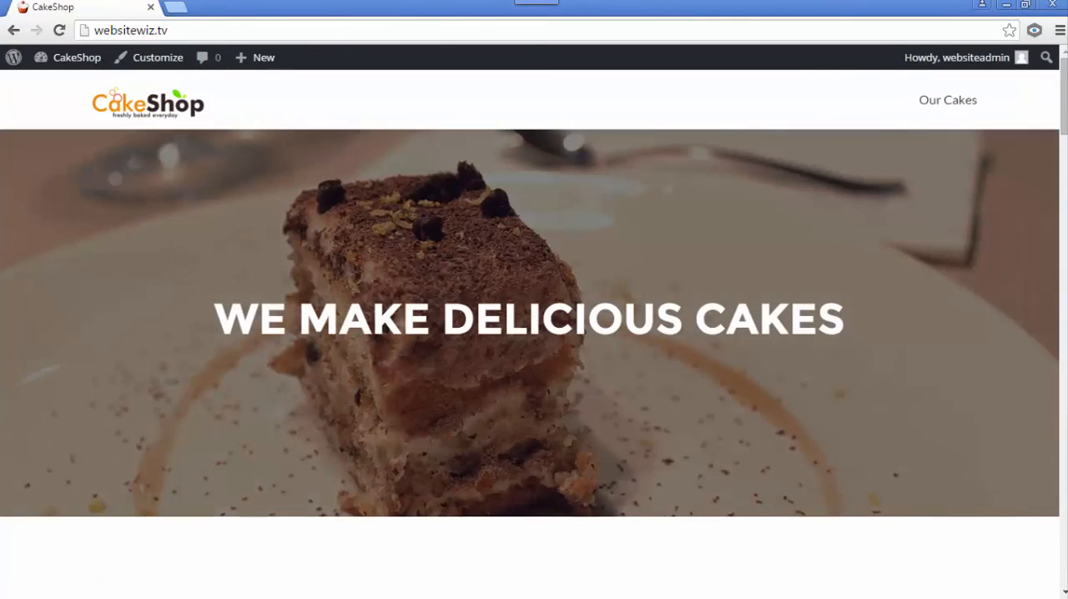